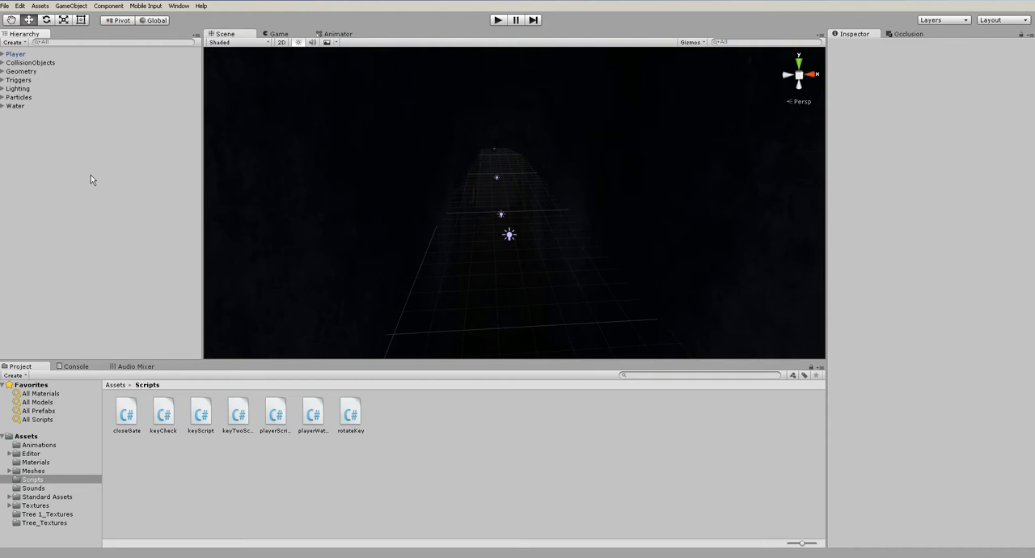
Examine the cave level from outside, continuing to the chamber with the red pool and its pillars
{"action": "scroll", "coordinate": [515, 267], "scroll_direction": "down", "scroll_amount": 10}
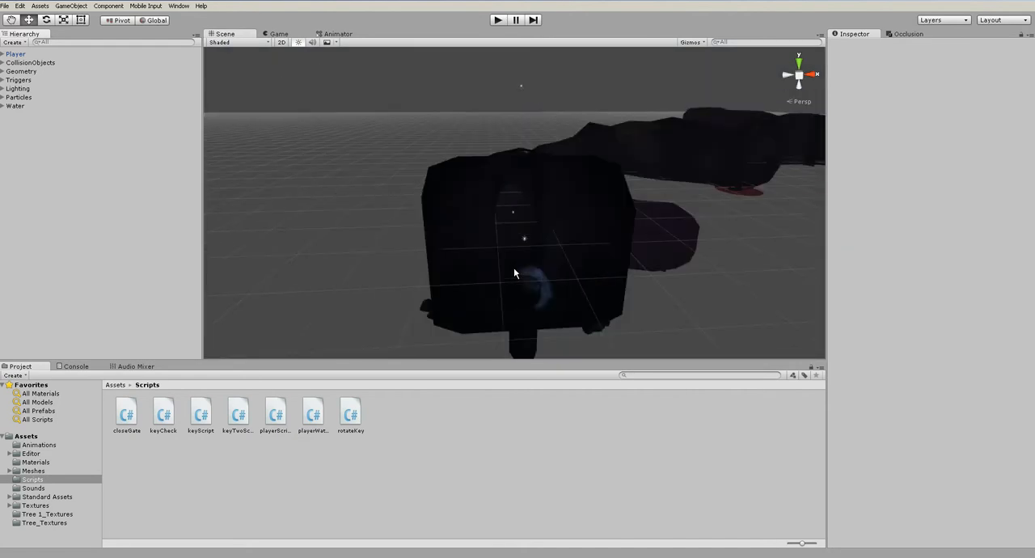
{"action": "left_click_drag", "start_coordinate": [514, 268], "coordinate": [977, 351], "text": "alt"}
{"action": "middle_click_drag", "start_coordinate": [506, 297], "coordinate": [554, 254]}
{"action": "left_click_drag", "start_coordinate": [554, 254], "coordinate": [667, 215], "text": "alt"}
{"action": "middle_click_drag", "start_coordinate": [667, 215], "coordinate": [637, 255]}
{"action": "scroll", "coordinate": [636, 255], "scroll_direction": "up", "scroll_amount": 2}
{"action": "scroll", "coordinate": [637, 255], "scroll_direction": "up", "scroll_amount": 3}
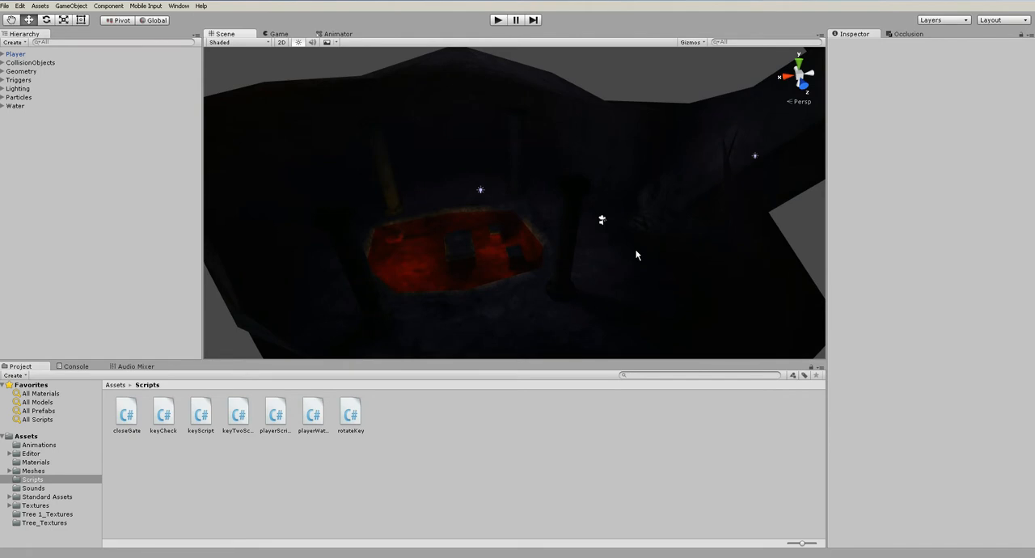
{"action": "scroll", "coordinate": [636, 253], "scroll_direction": "up", "scroll_amount": 4}
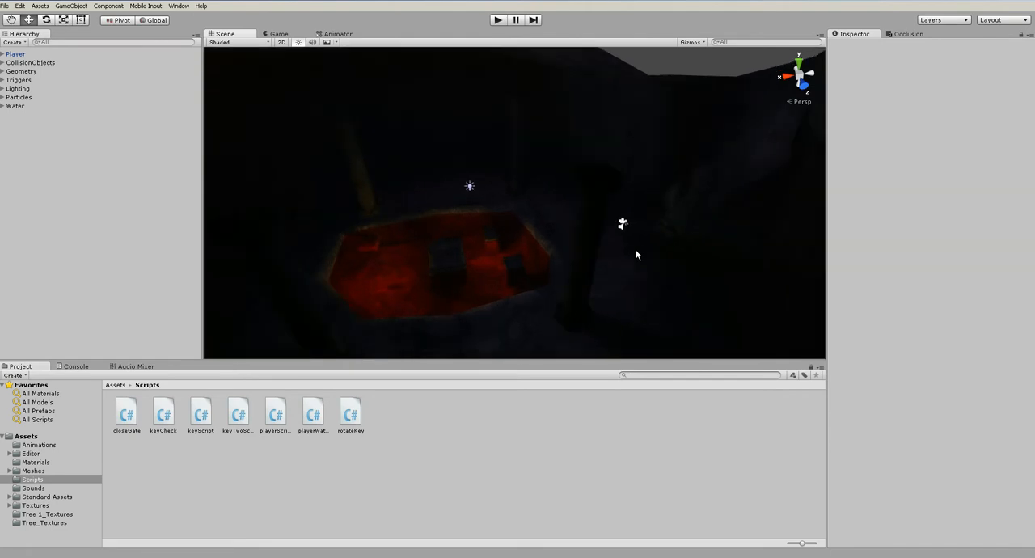
{"action": "middle_click_drag", "start_coordinate": [496, 243], "coordinate": [672, 256]}
{"action": "left_click_drag", "start_coordinate": [672, 256], "coordinate": [588, 239], "text": "alt"}
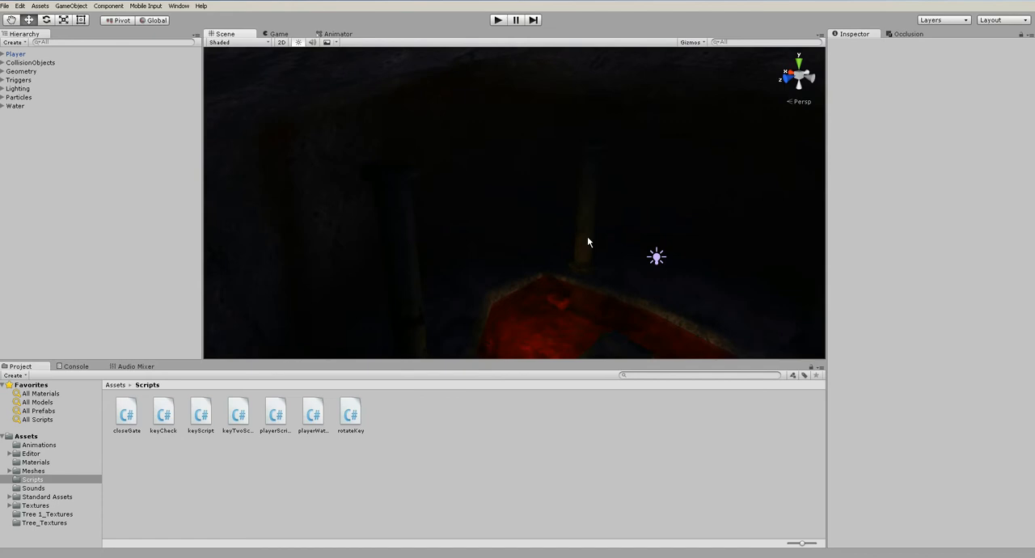
Frame the light near the red pool and examine the whole cave layout around it
{"action": "left_click", "coordinate": [659, 258]}
{"action": "key", "text": "f"}
{"action": "left_click", "coordinate": [418, 268]}
{"action": "left_click_drag", "start_coordinate": [418, 267], "coordinate": [556, 267], "text": "alt"}
{"action": "scroll", "coordinate": [556, 268], "scroll_direction": "down", "scroll_amount": 5}
{"action": "middle_click_drag", "start_coordinate": [394, 202], "coordinate": [626, 266]}
{"action": "middle_click_drag", "start_coordinate": [446, 232], "coordinate": [663, 266]}
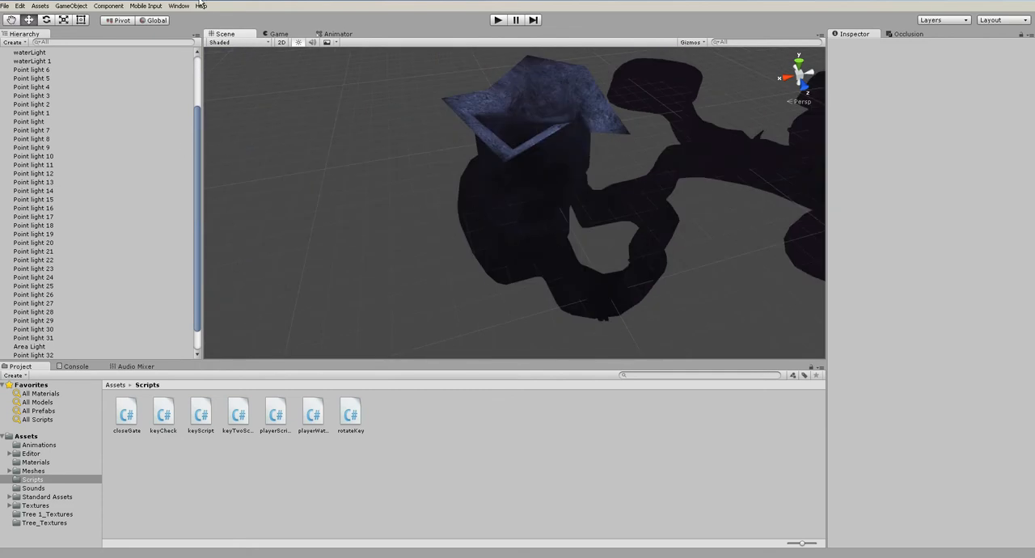
{"action": "scroll", "coordinate": [531, 223], "scroll_direction": "up", "scroll_amount": 5}
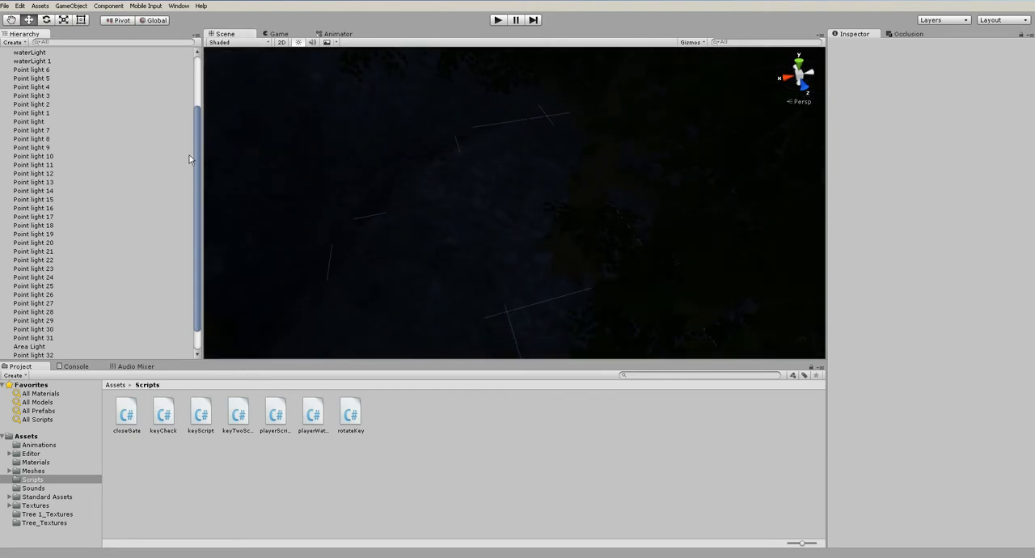
Run the level in play mode, stop it, and collapse the Lighting group in the scene hierarchy
{"action": "left_click", "coordinate": [498, 22]}
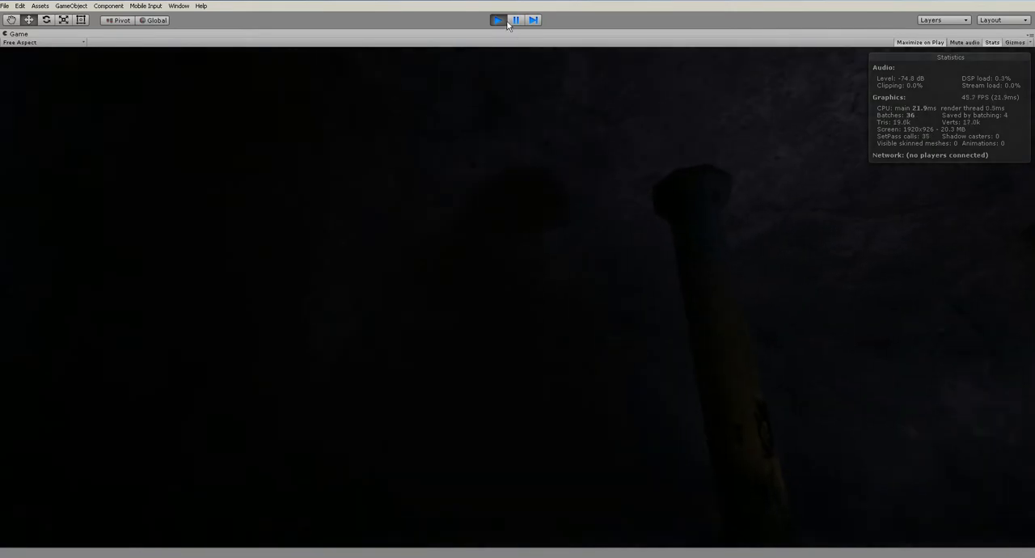
{"action": "left_click", "coordinate": [501, 23]}
{"action": "left_click", "coordinate": [4, 89]}
Open the Sounds folder and preview the ambience and atmosphere clips
{"action": "left_click", "coordinate": [47, 486]}
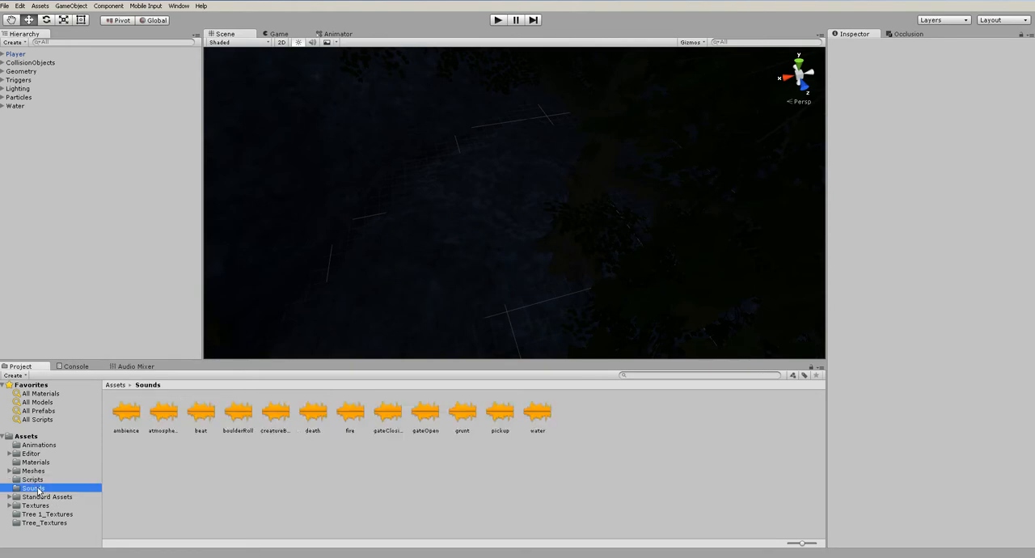
{"action": "left_click", "coordinate": [119, 417]}
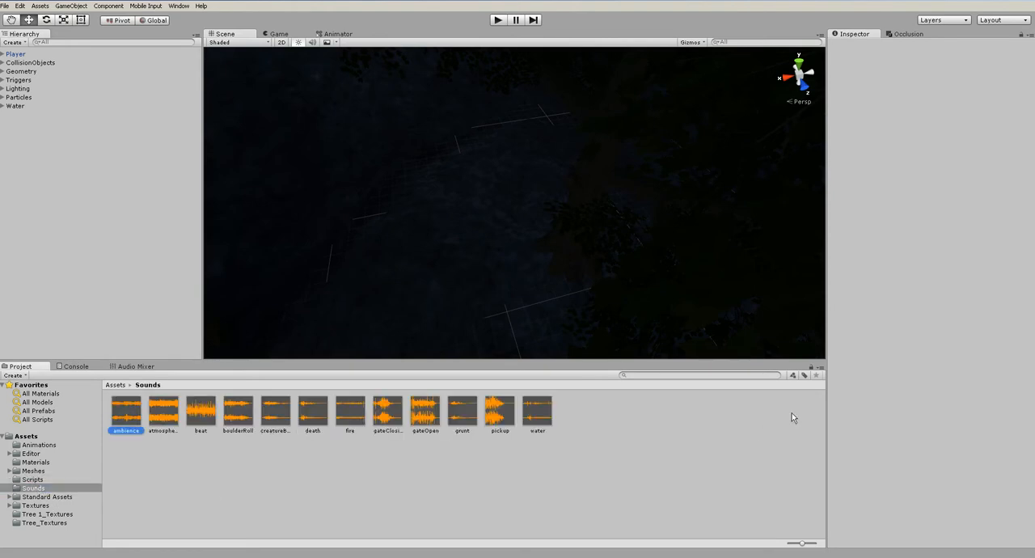
{"action": "left_click", "coordinate": [1027, 457]}
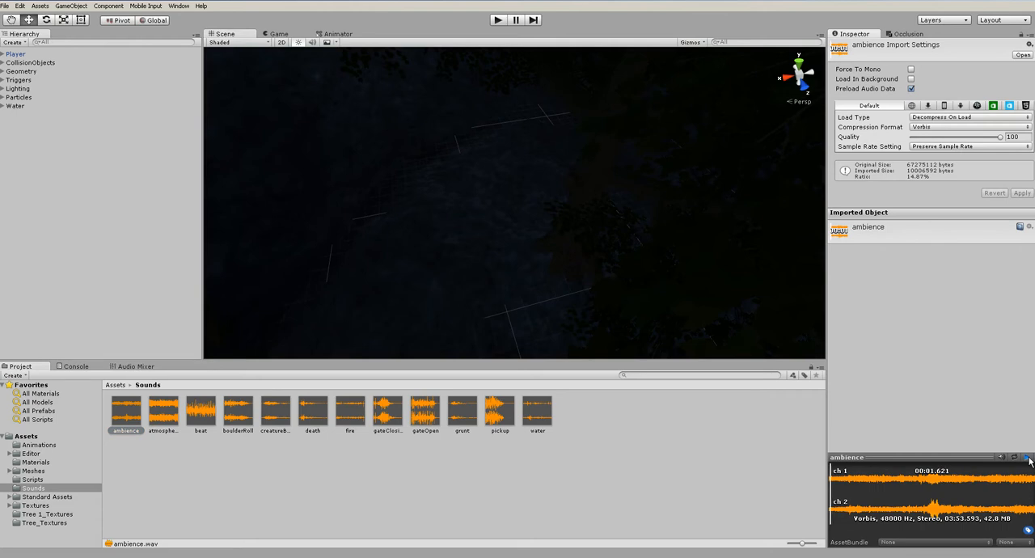
{"action": "left_click", "coordinate": [1027, 458]}
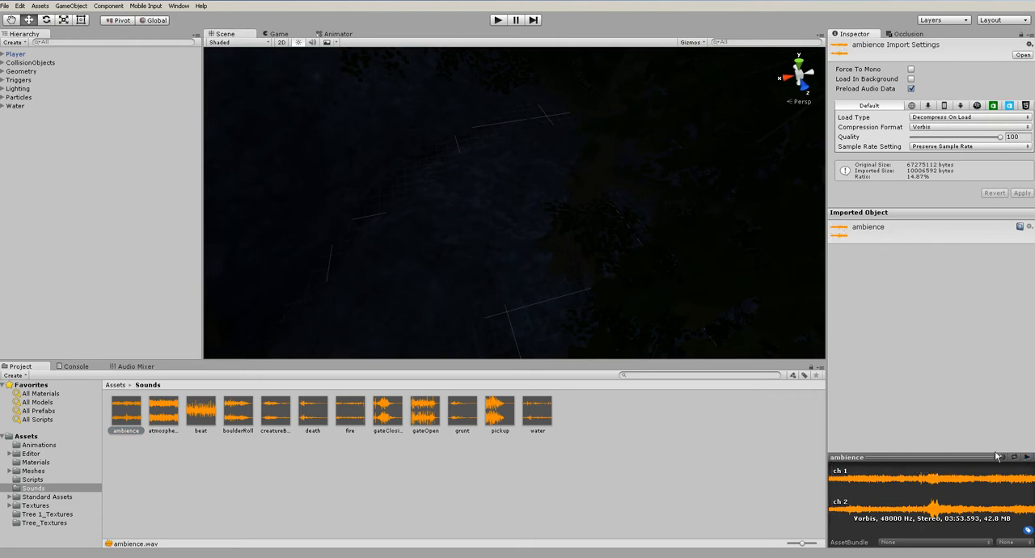
{"action": "left_click", "coordinate": [166, 422]}
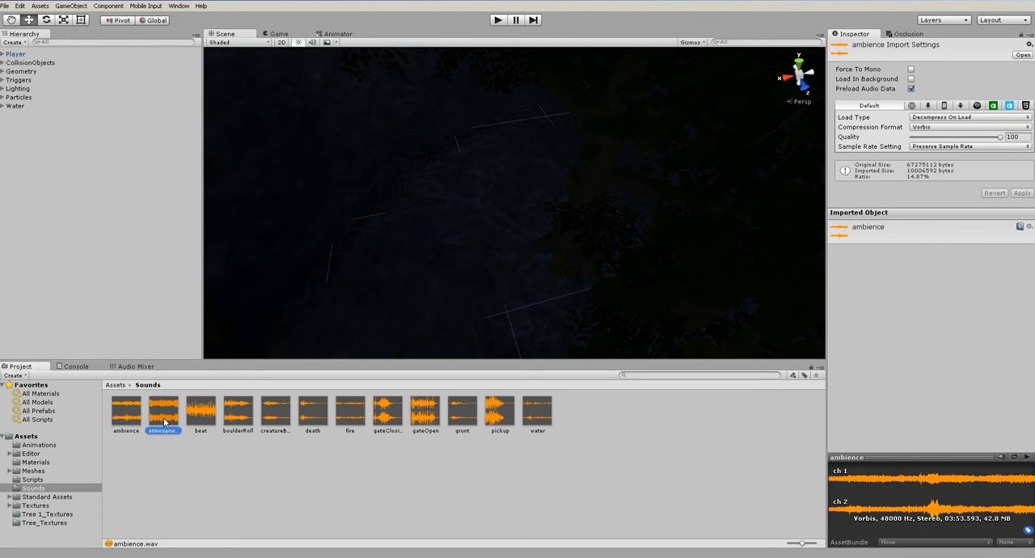
{"action": "left_click", "coordinate": [1027, 457]}
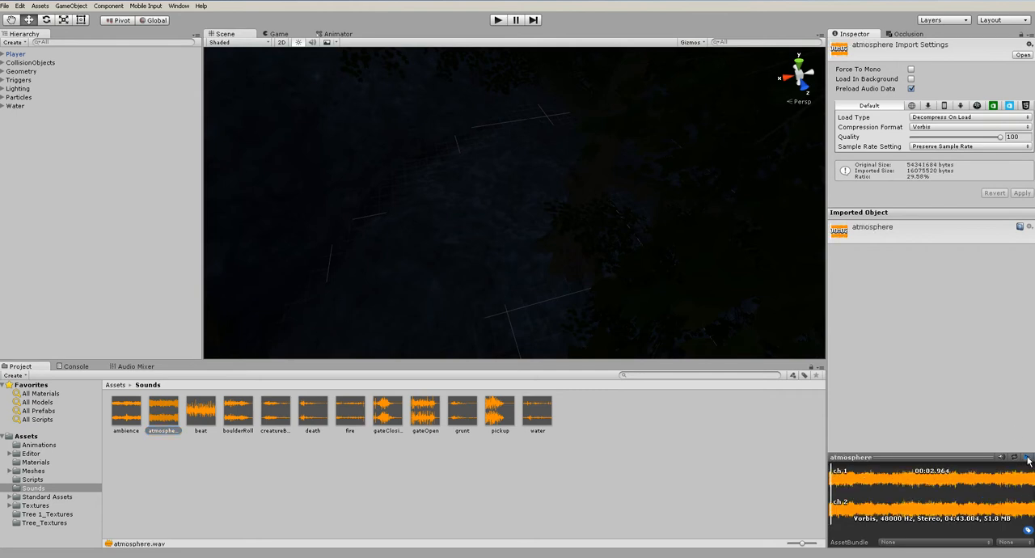
{"action": "left_click", "coordinate": [1027, 458]}
Preview the beat and boulderRoll sound clips, stopping each after a few seconds
{"action": "left_click", "coordinate": [200, 412]}
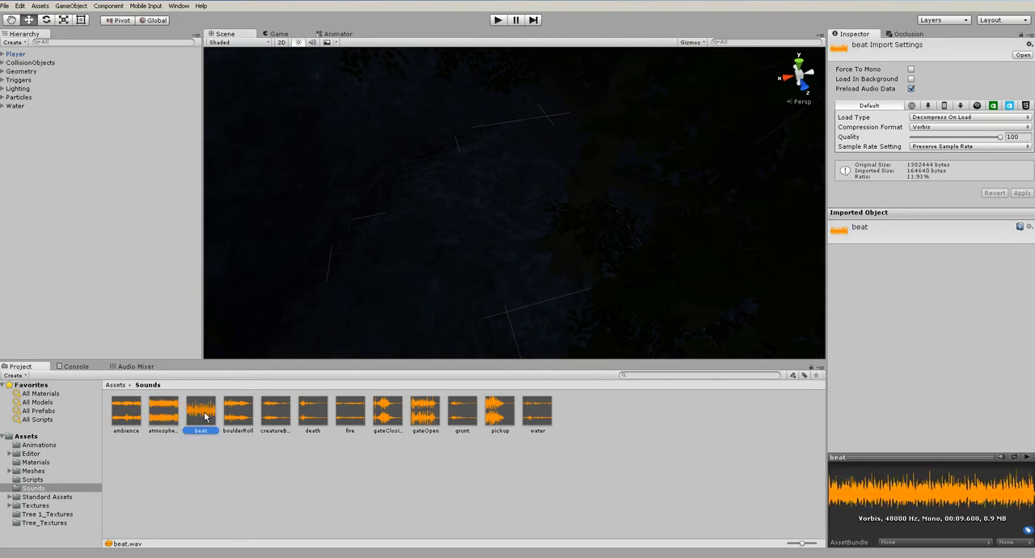
{"action": "left_click", "coordinate": [1027, 459]}
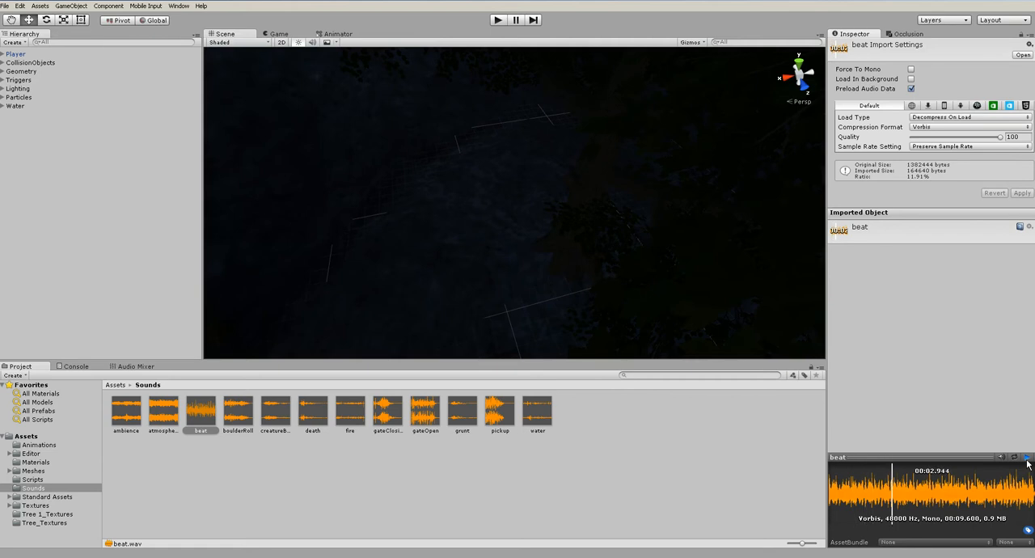
{"action": "left_click", "coordinate": [1026, 460]}
{"action": "left_click", "coordinate": [238, 416]}
{"action": "left_click", "coordinate": [1027, 458]}
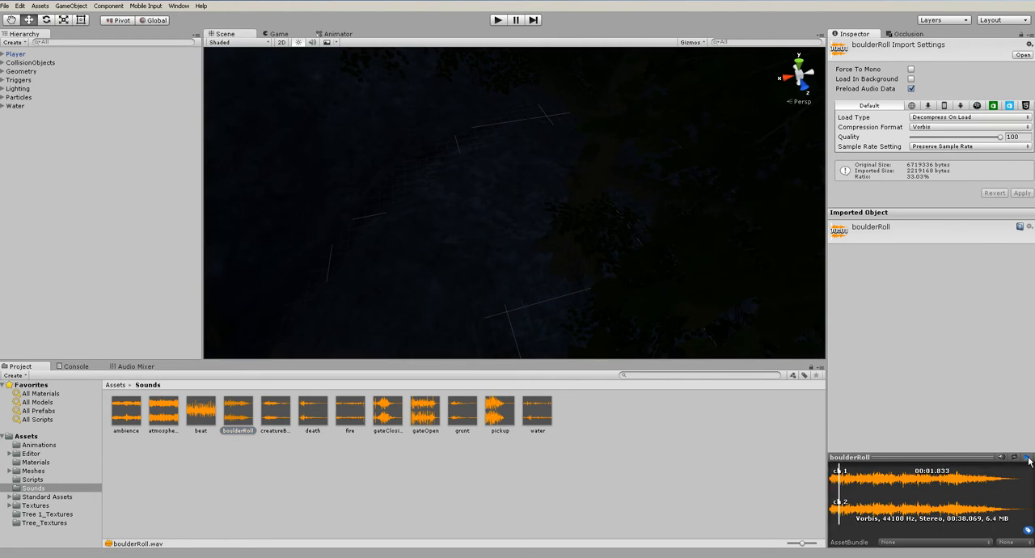
{"action": "left_click", "coordinate": [1027, 458]}
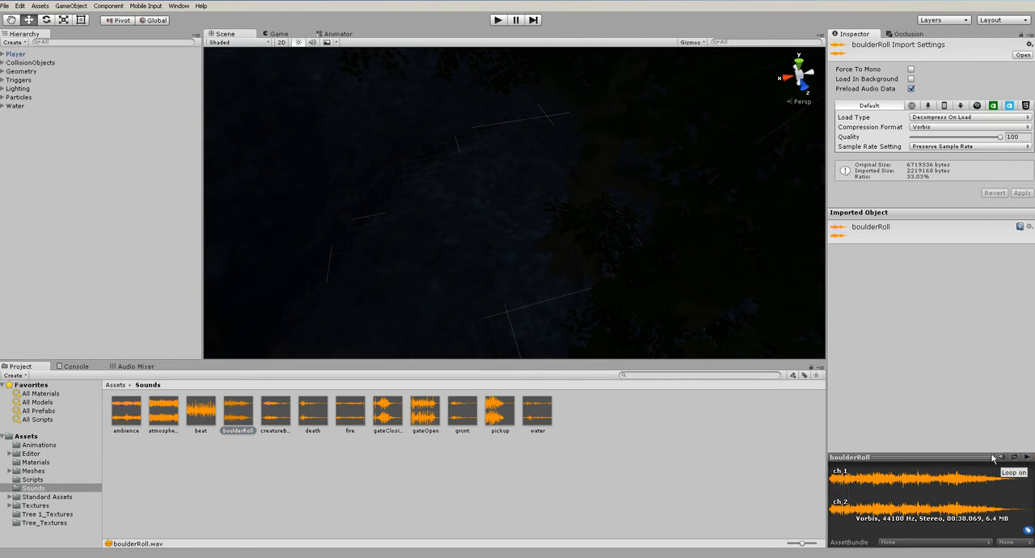
Preview the creatureBreathing, death and fire sound clips
{"action": "left_click", "coordinate": [286, 434]}
{"action": "left_click", "coordinate": [1027, 458]}
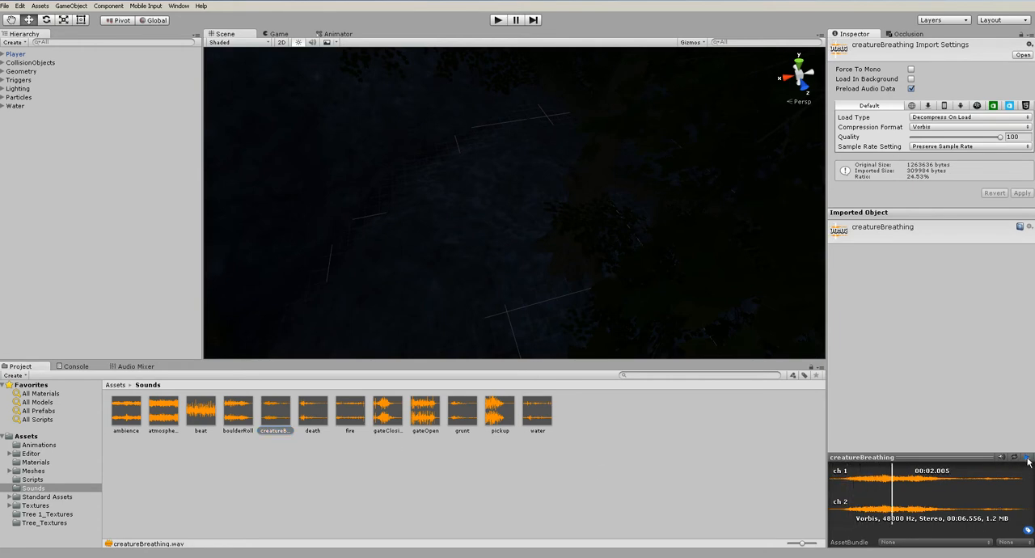
{"action": "left_click", "coordinate": [1027, 458]}
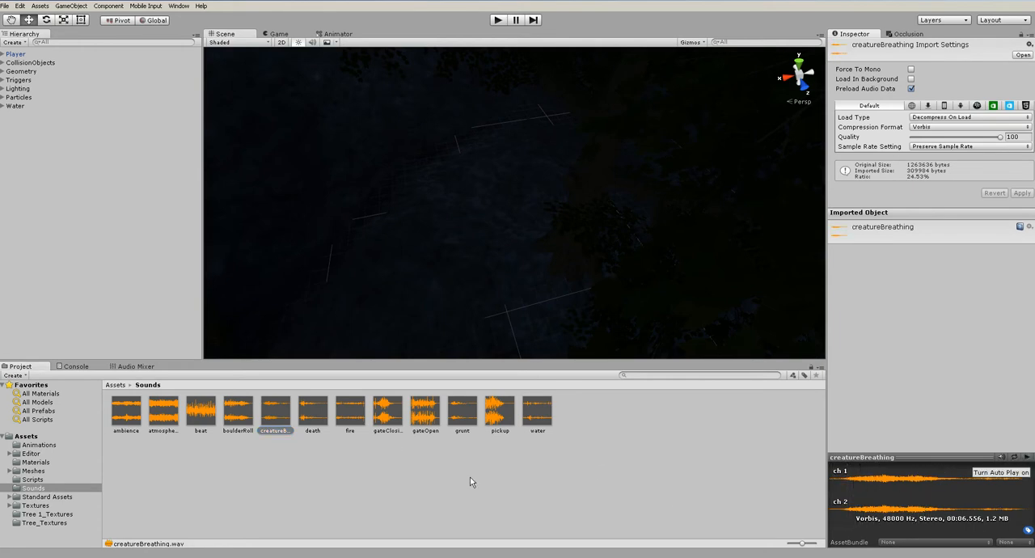
{"action": "left_click", "coordinate": [308, 422]}
{"action": "left_click", "coordinate": [1026, 458]}
{"action": "left_click", "coordinate": [350, 412]}
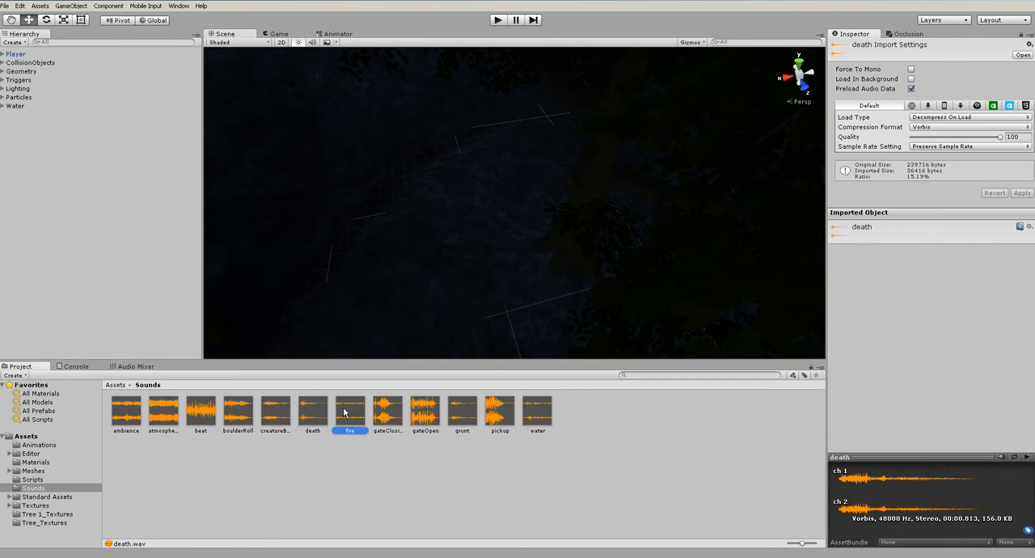
{"action": "left_click", "coordinate": [1028, 458]}
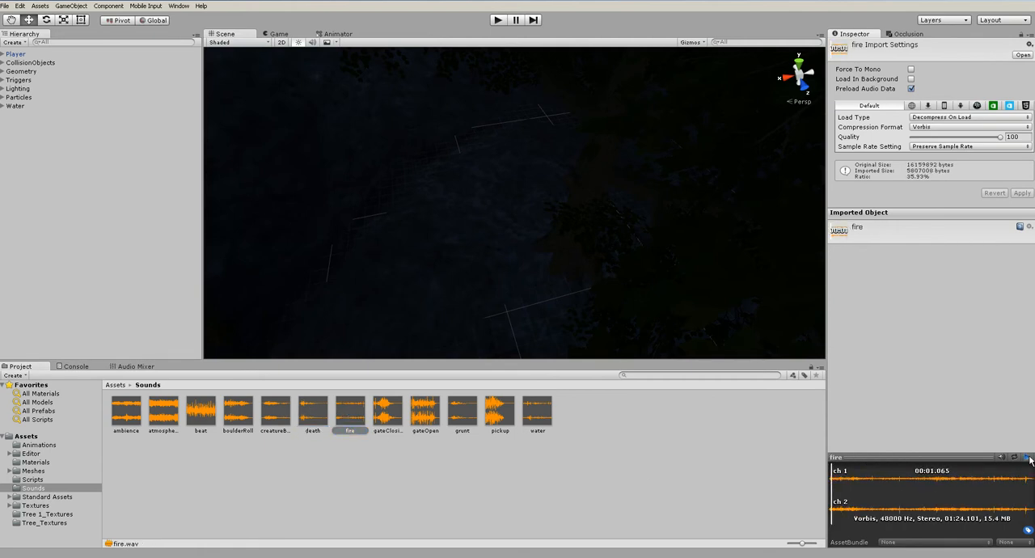
{"action": "left_click", "coordinate": [1028, 458]}
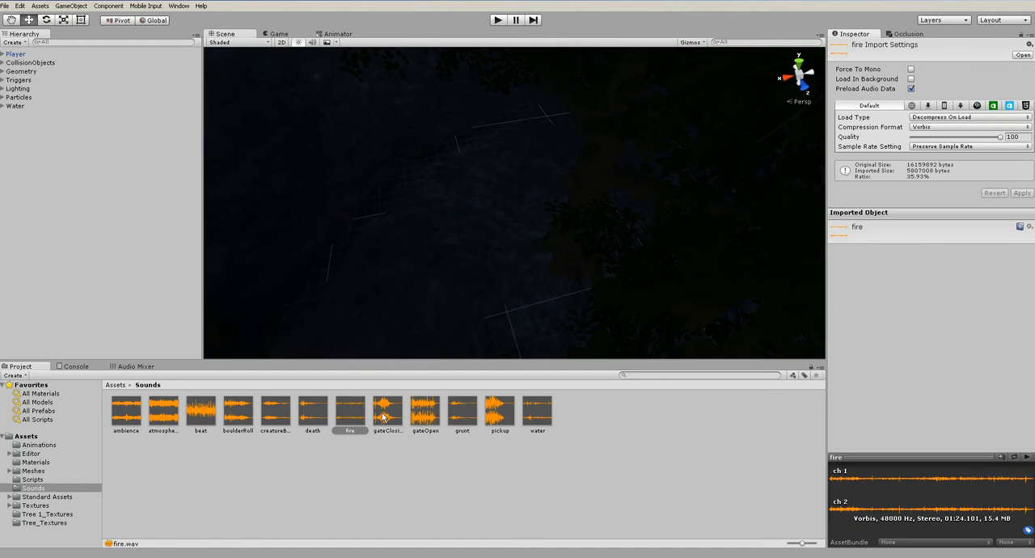
Preview the gateClosing and gateOpen sound clips and stop their playback
{"action": "left_click", "coordinate": [387, 412]}
{"action": "left_click", "coordinate": [1027, 458]}
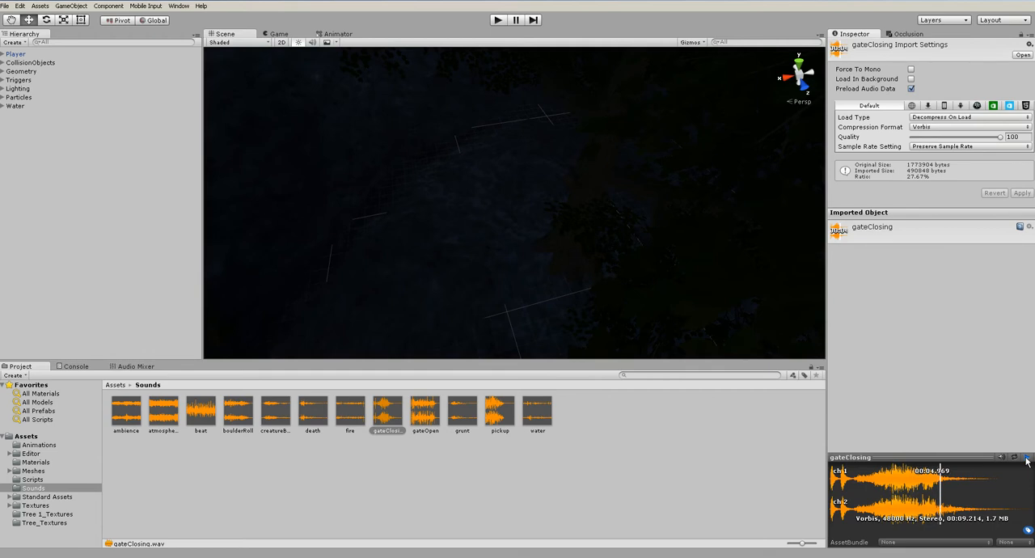
{"action": "left_click", "coordinate": [1027, 458]}
{"action": "key", "text": "Right"}
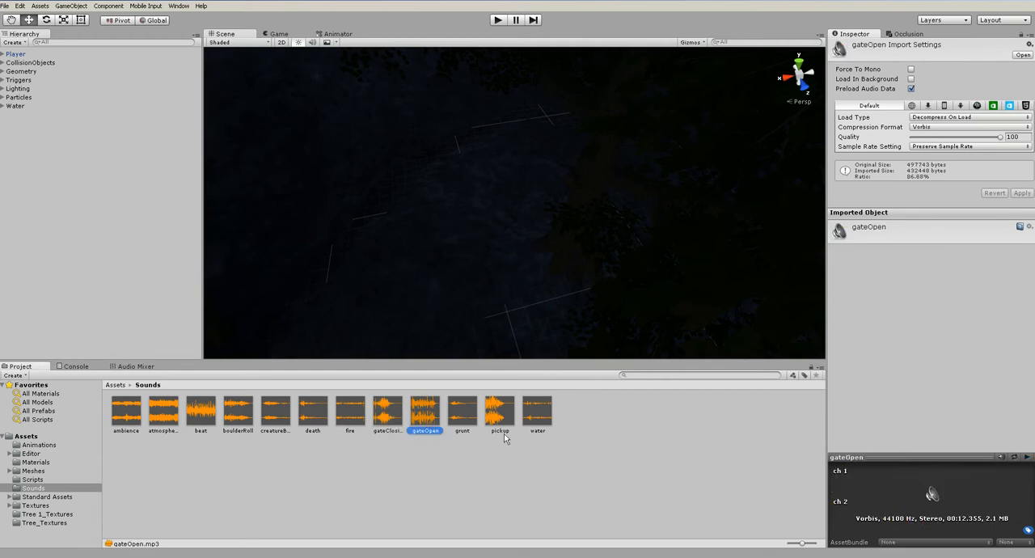
{"action": "left_click", "coordinate": [1028, 457]}
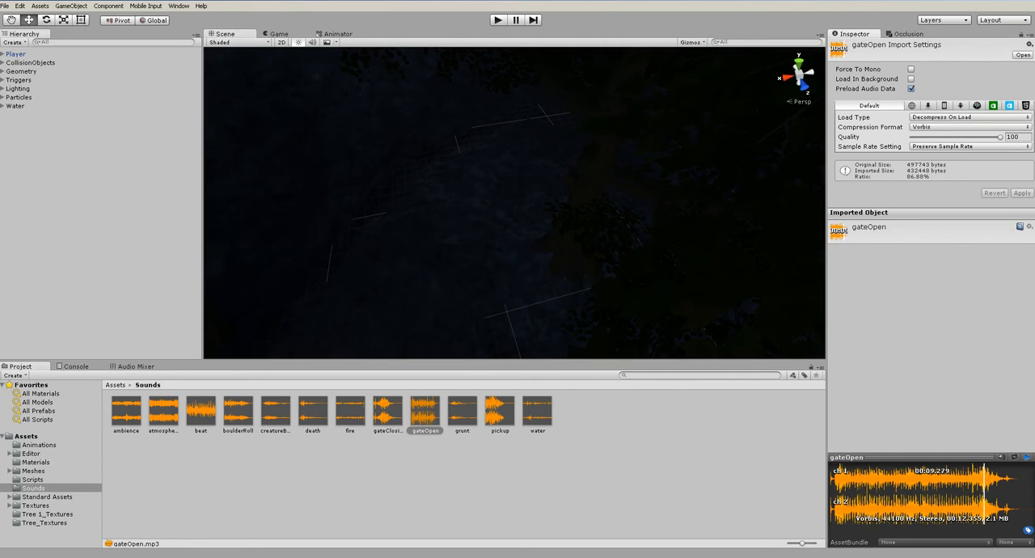
{"action": "left_click", "coordinate": [1026, 458]}
Preview the grunt, pickup and water sound clips
{"action": "left_click", "coordinate": [462, 413]}
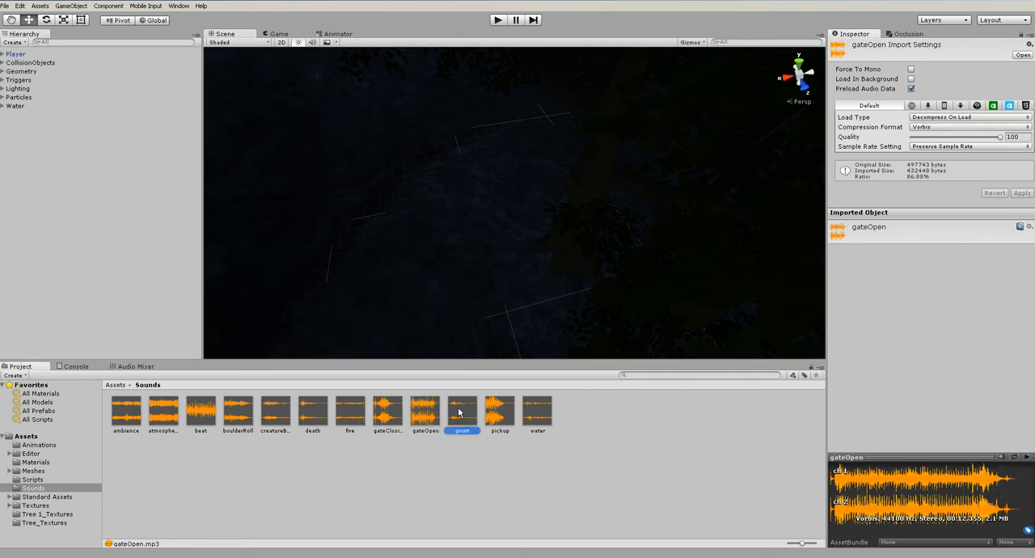
{"action": "left_click", "coordinate": [1027, 458]}
{"action": "left_click", "coordinate": [499, 412]}
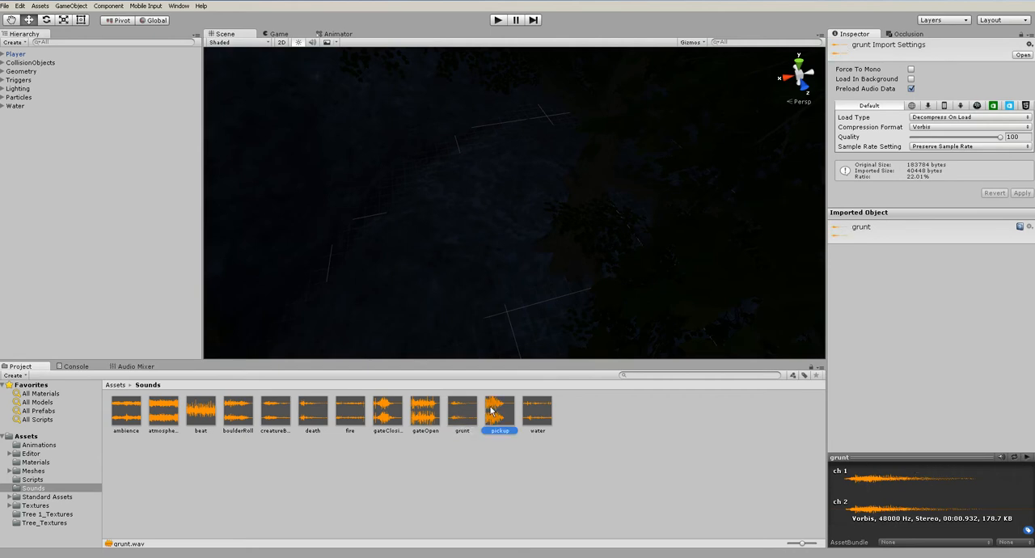
{"action": "left_click", "coordinate": [1027, 458]}
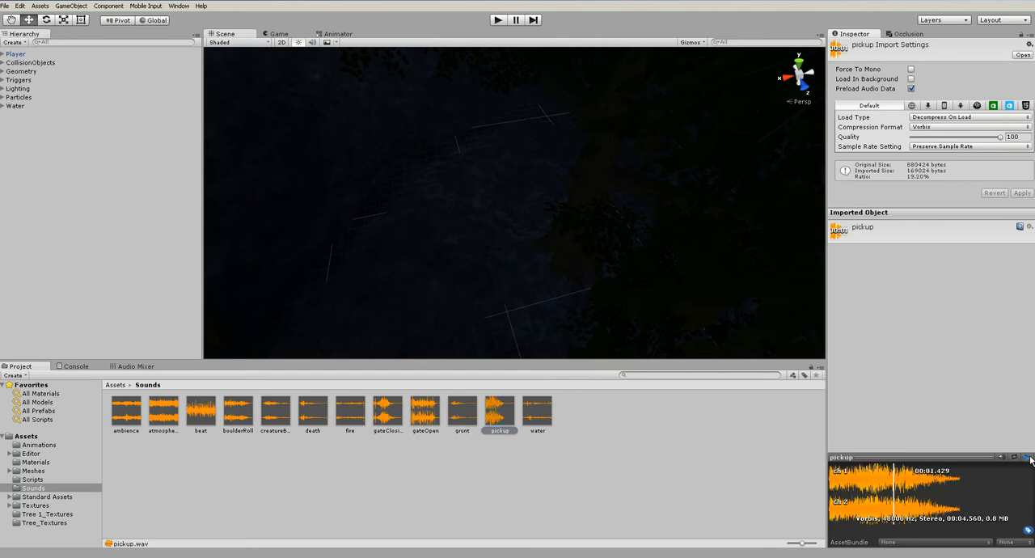
{"action": "left_click", "coordinate": [537, 412]}
{"action": "left_click", "coordinate": [1027, 458]}
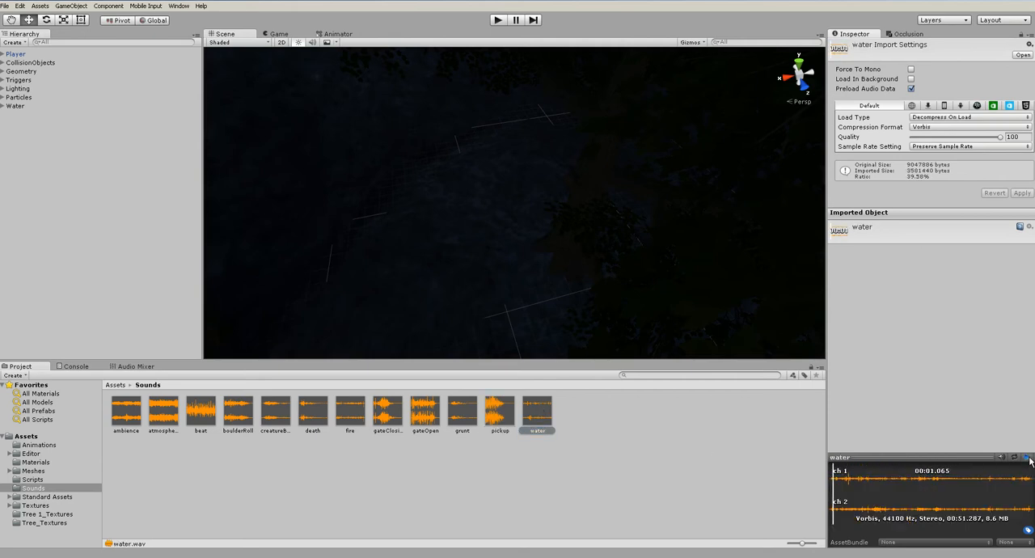
Attach the water sound clip as an Audio Source to the WaterProNighttime plane in the red pool, inside the Water group
{"action": "left_click", "coordinate": [16, 106]}
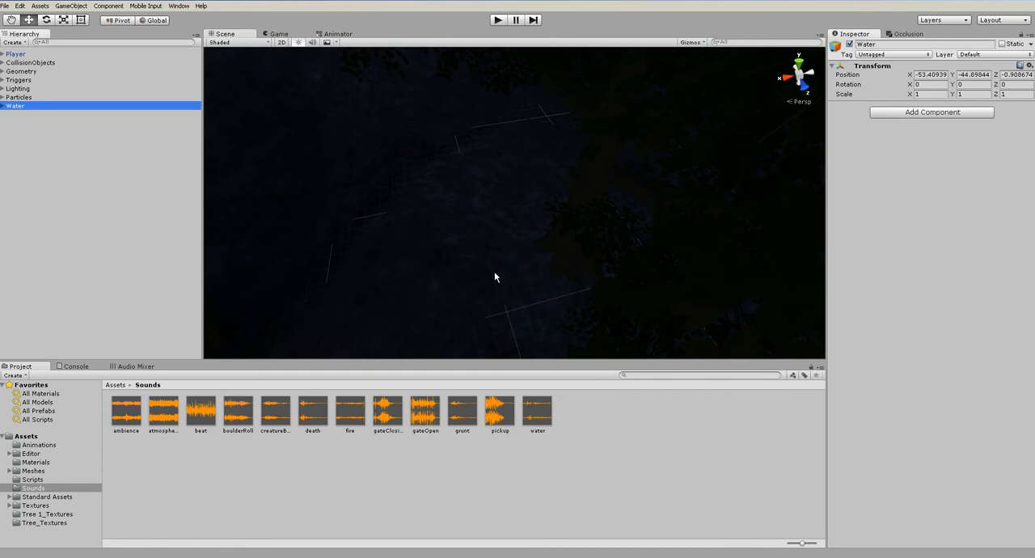
{"action": "left_click", "coordinate": [2, 106]}
{"action": "left_click", "coordinate": [31, 116]}
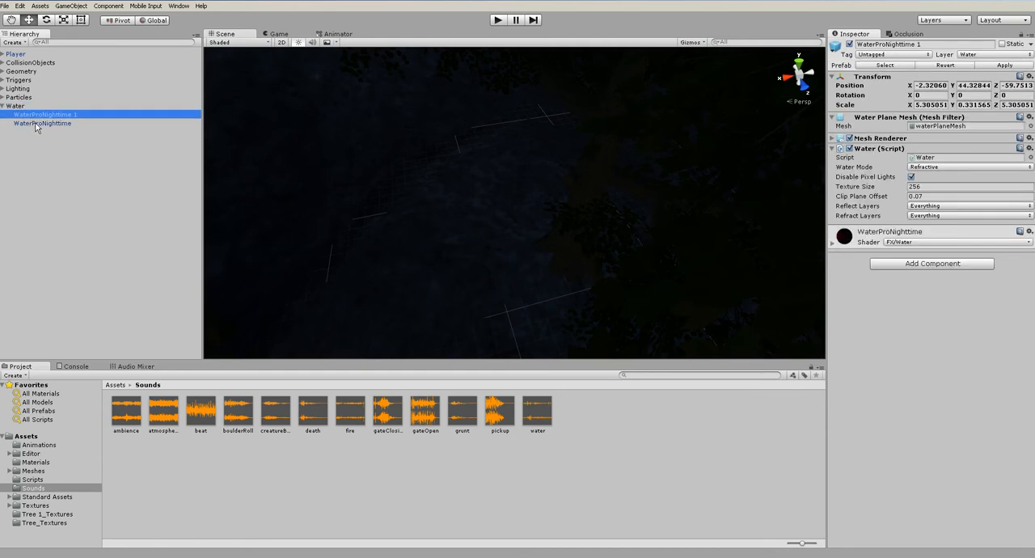
{"action": "left_click", "coordinate": [35, 124]}
{"action": "key", "text": "f"}
{"action": "scroll", "coordinate": [440, 254], "scroll_direction": "up", "scroll_amount": 6}
{"action": "left_click_drag", "start_coordinate": [439, 254], "coordinate": [261, 265], "text": "alt"}
{"action": "left_click", "coordinate": [300, 269]}
{"action": "scroll", "coordinate": [332, 298], "scroll_direction": "up", "scroll_amount": 5}
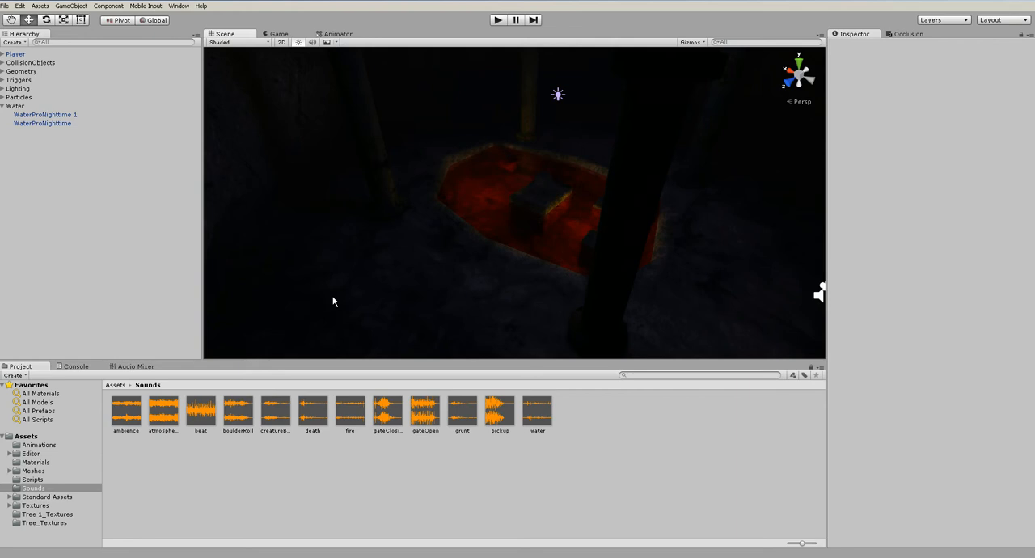
{"action": "middle_click_drag", "start_coordinate": [552, 260], "coordinate": [474, 256]}
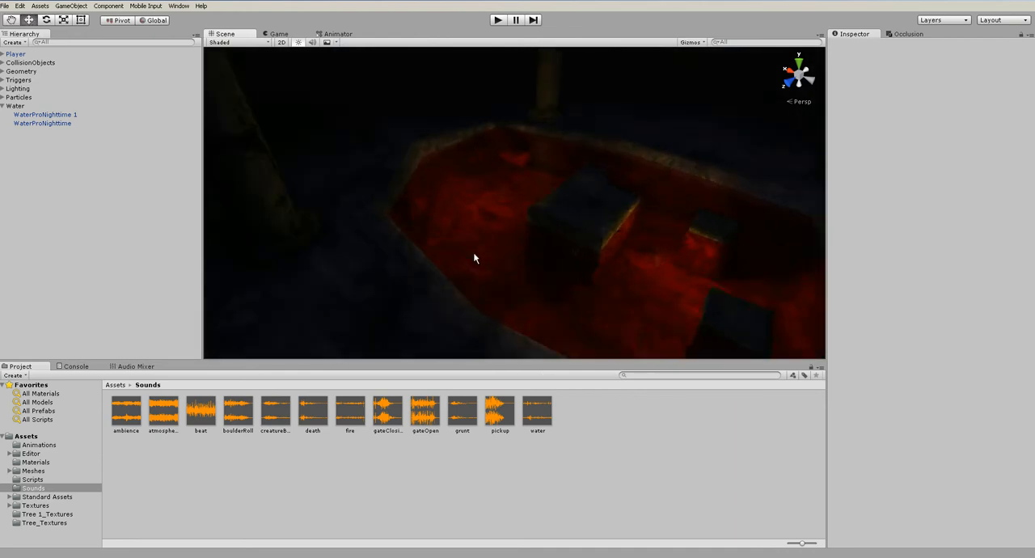
{"action": "scroll", "coordinate": [474, 257], "scroll_direction": "up", "scroll_amount": 5}
{"action": "left_click", "coordinate": [474, 257]}
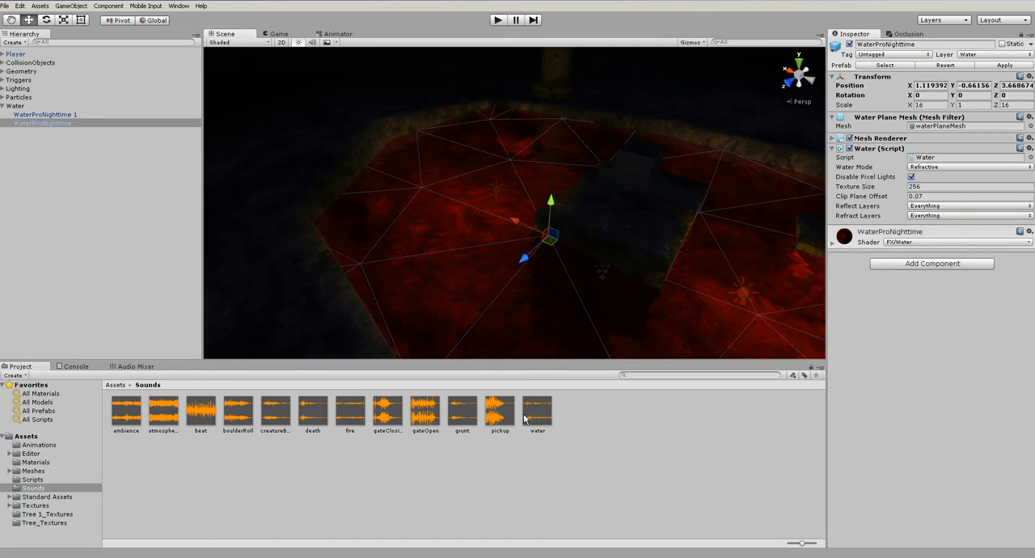
{"action": "left_click_drag", "start_coordinate": [527, 418], "coordinate": [909, 381]}
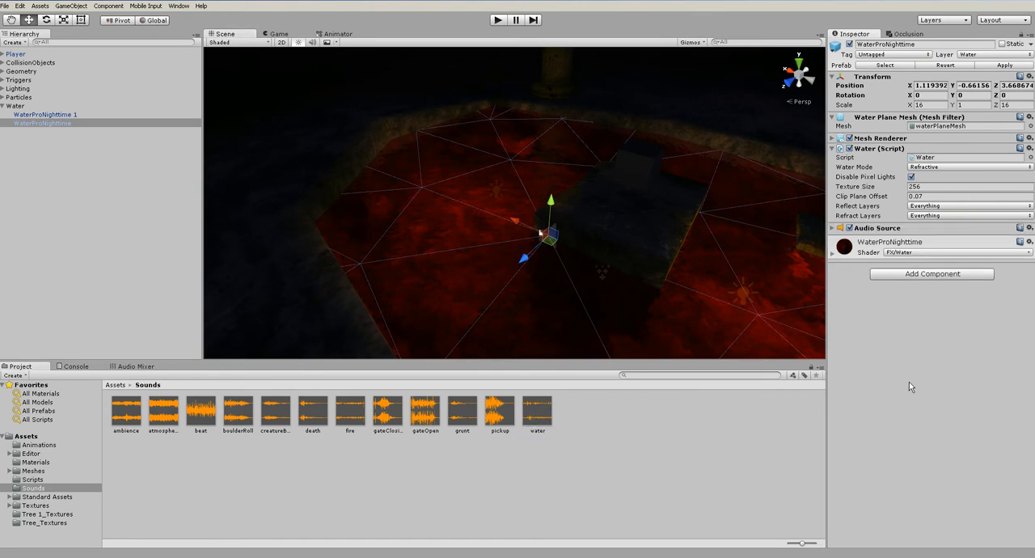
Play-test the level, walking from the pool to the staircase to hear the water sound, and stop the game
{"action": "left_click_drag", "start_coordinate": [422, 276], "coordinate": [592, 250], "text": "alt"}
{"action": "left_click", "coordinate": [840, 229]}
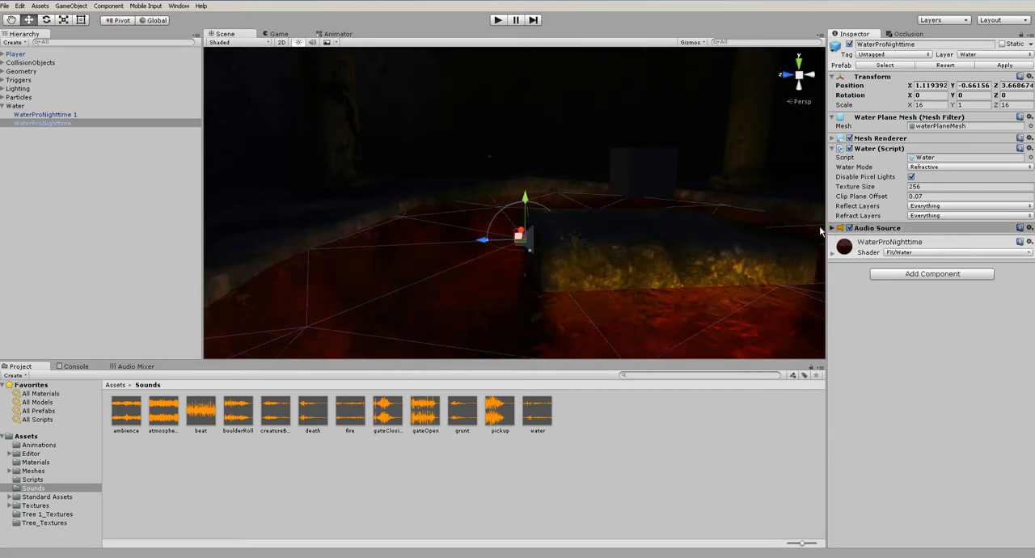
{"action": "left_click", "coordinate": [496, 21]}
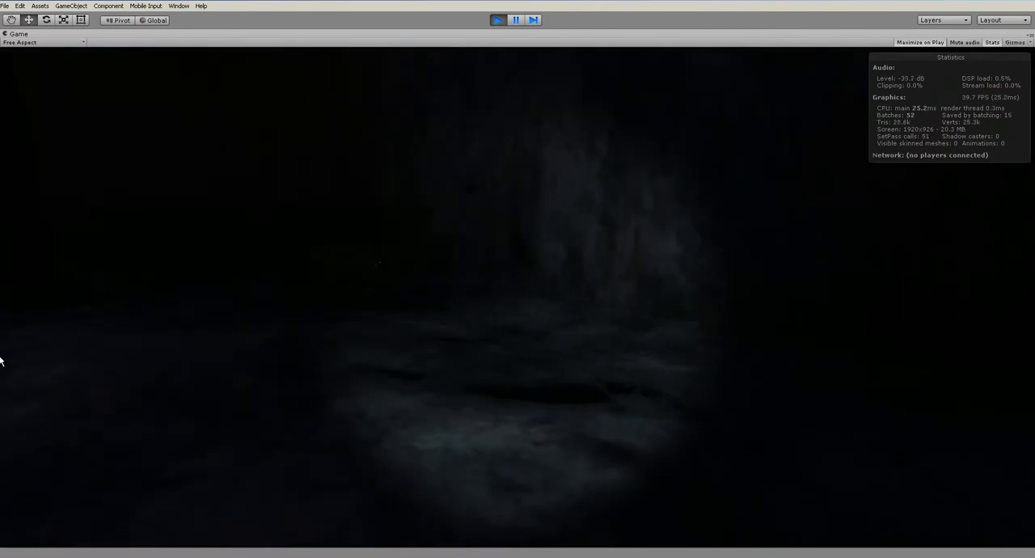
{"action": "key", "text": "w"}
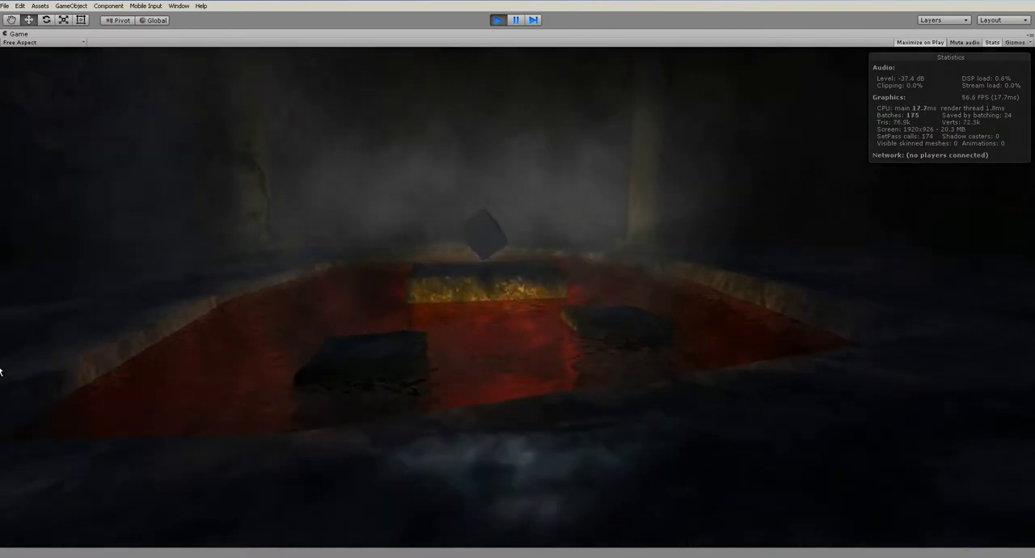
{"action": "key", "text": "w"}
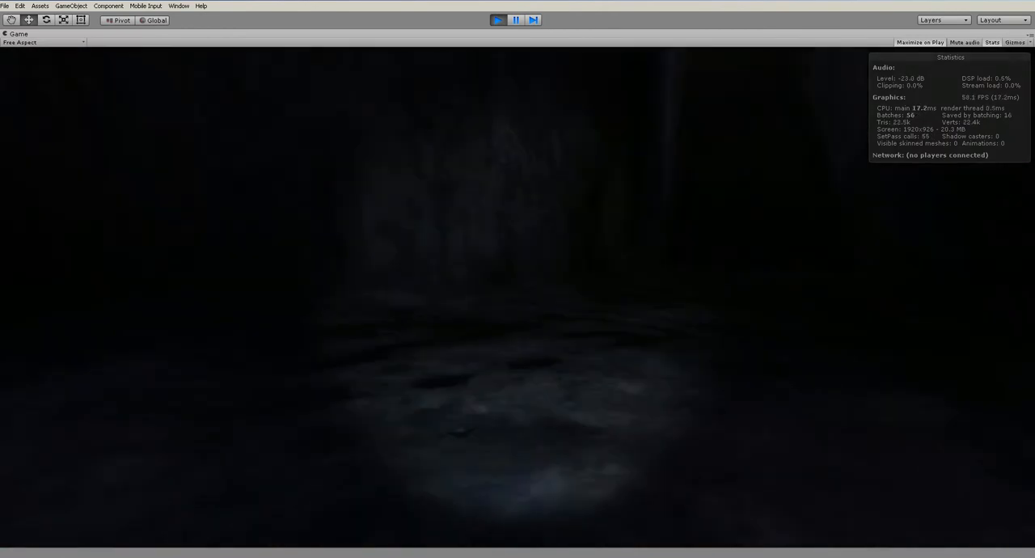
{"action": "key", "text": "w"}
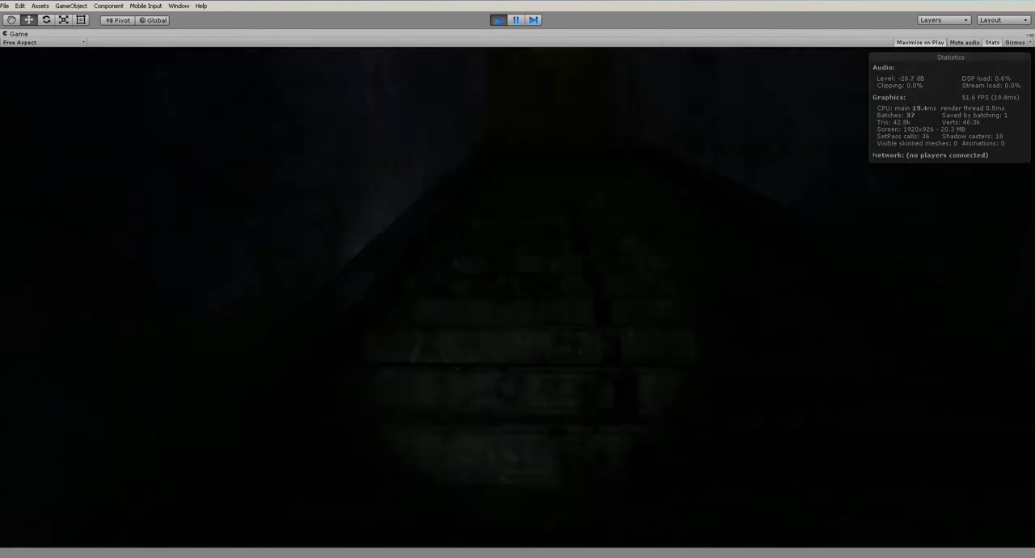
{"action": "key", "text": "Escape"}
{"action": "key", "text": "w"}
{"action": "key", "text": "s"}
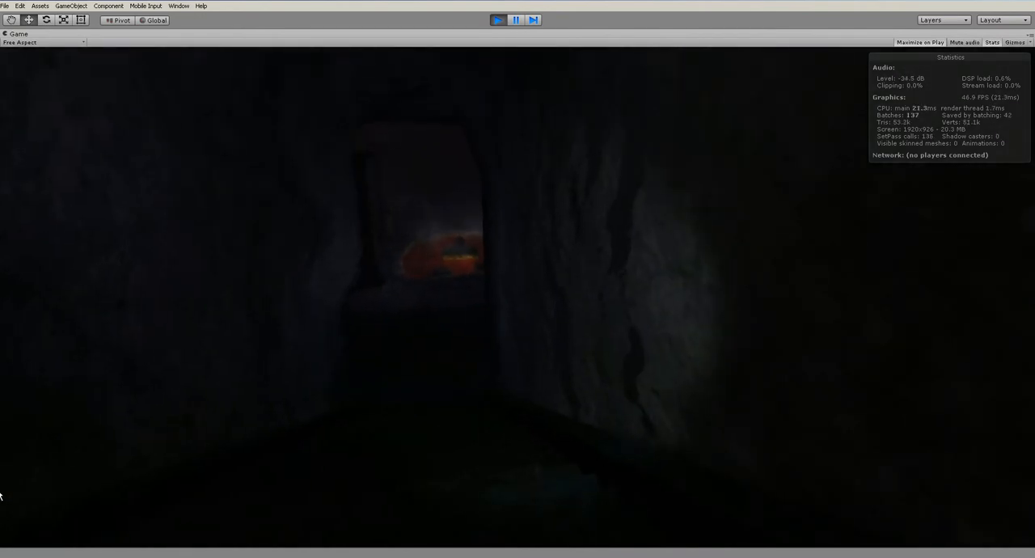
{"action": "key", "text": "ctrl+p"}
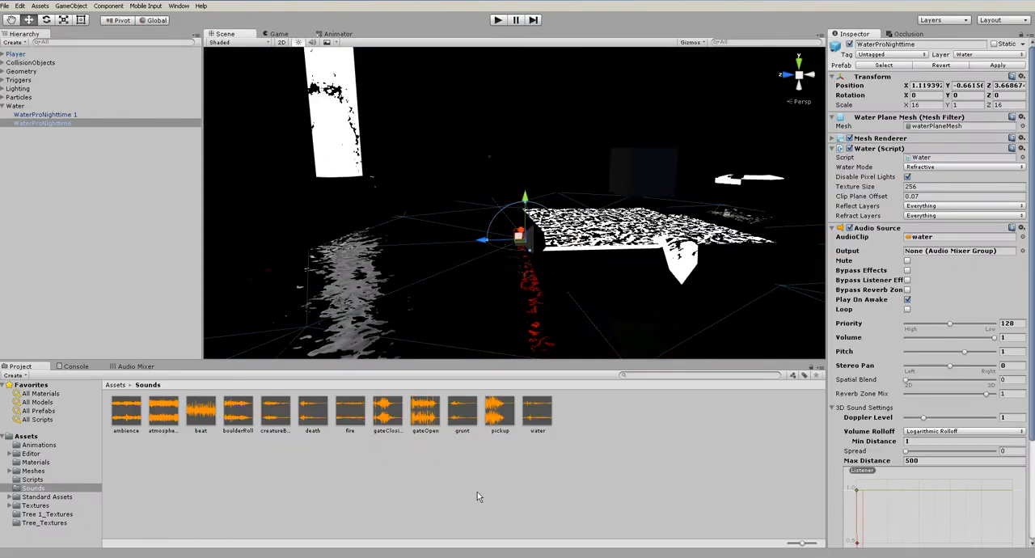
Set the water Audio Source's Spatial Blend to 1 for fully 3D sound
{"action": "left_click_drag", "start_coordinate": [578, 280], "coordinate": [554, 277], "text": "alt"}
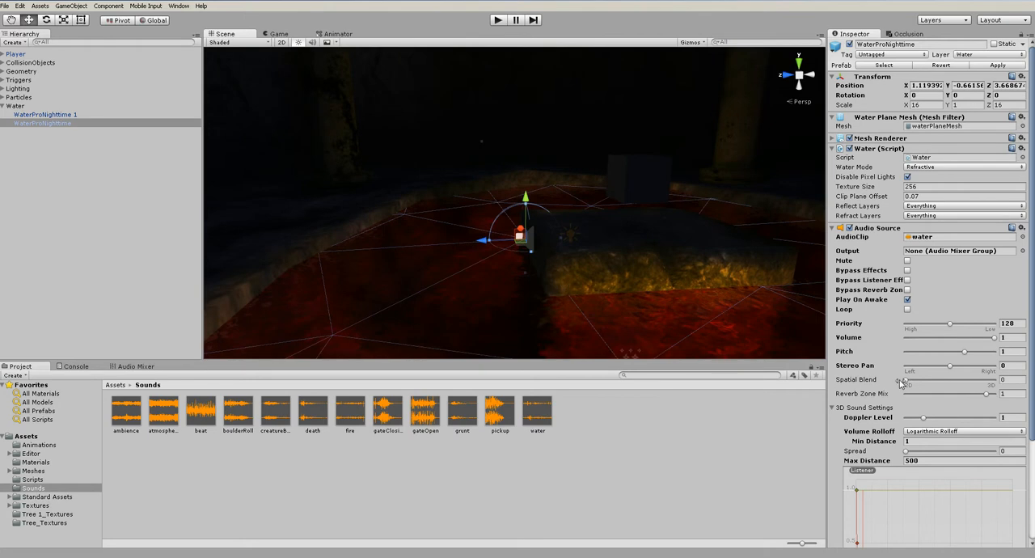
{"action": "left_click_drag", "start_coordinate": [907, 383], "coordinate": [1021, 383]}
{"action": "scroll", "coordinate": [961, 373], "scroll_direction": "down", "scroll_amount": 3}
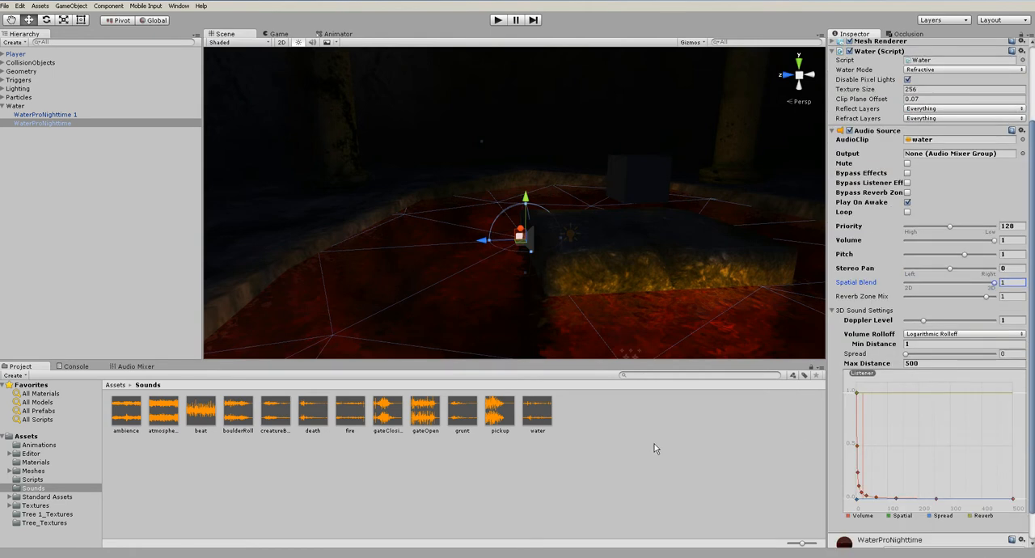
Play-test the 3D water sound while walking away from the pool towards the stairs, and stop the game
{"action": "left_click_drag", "start_coordinate": [417, 268], "coordinate": [535, 290], "text": "alt"}
{"action": "scroll", "coordinate": [535, 299], "scroll_direction": "down", "scroll_amount": 3}
{"action": "left_click", "coordinate": [497, 20]}
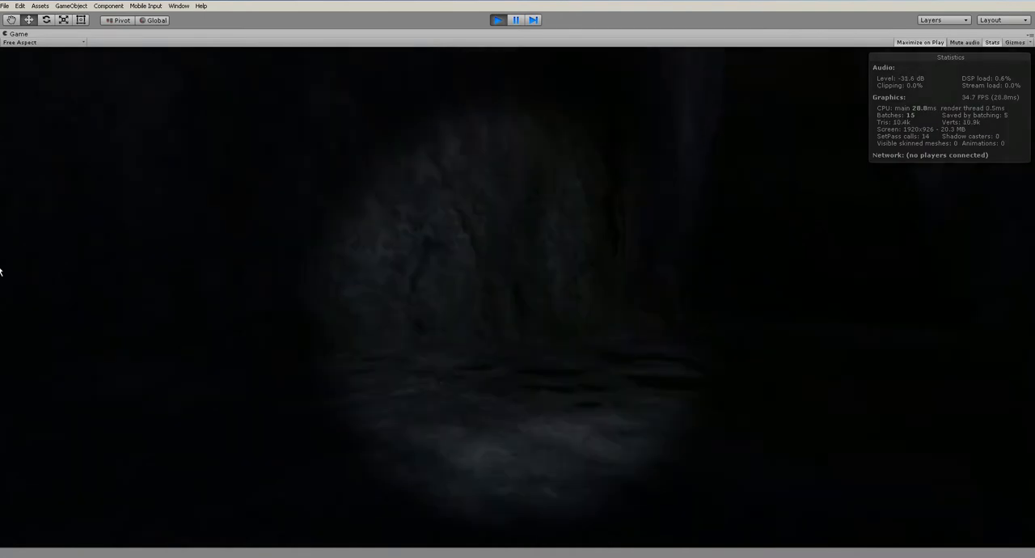
{"action": "key", "text": "w"}
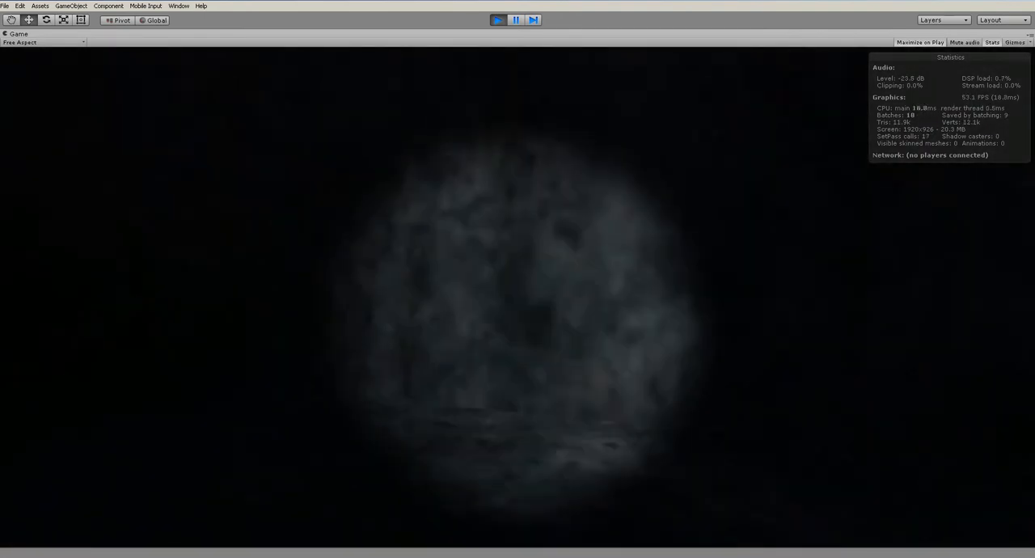
{"action": "key", "text": "w"}
{"action": "key", "text": "w"}
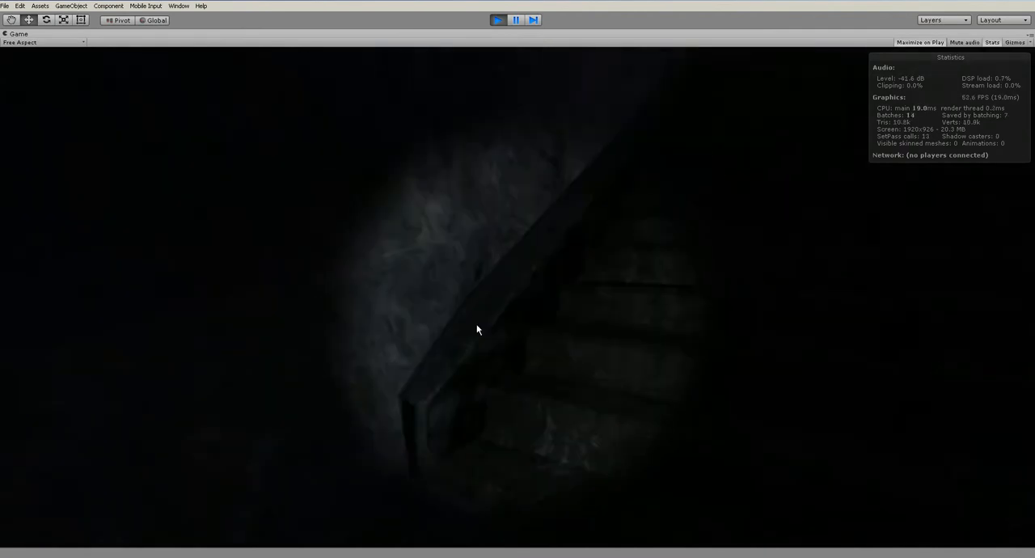
{"action": "key", "text": "s"}
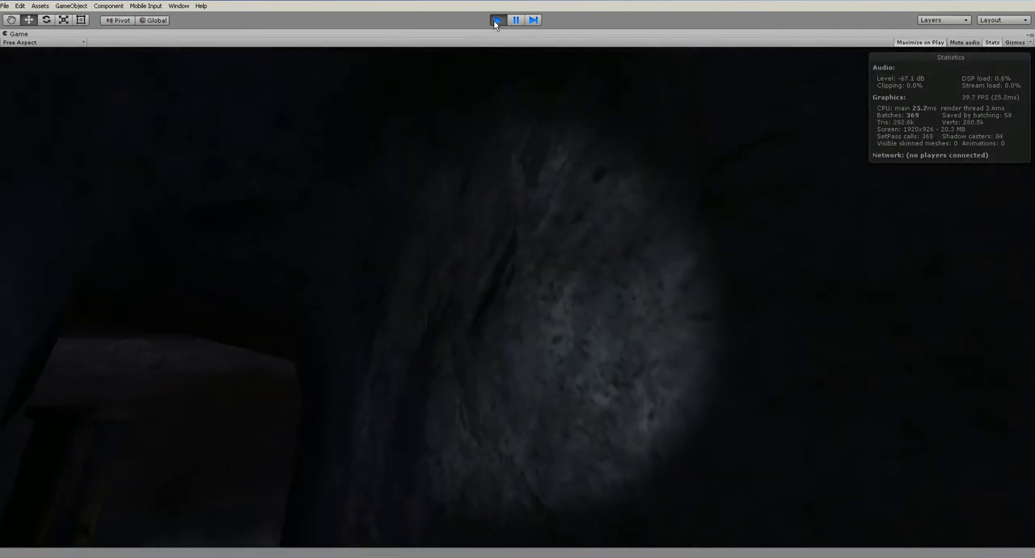
{"action": "left_click", "coordinate": [498, 19]}
Increase the water Audio Source's Min Distance to 5.99 and check its sphere against the pool
{"action": "left_click_drag", "start_coordinate": [583, 289], "coordinate": [758, 283], "text": "alt"}
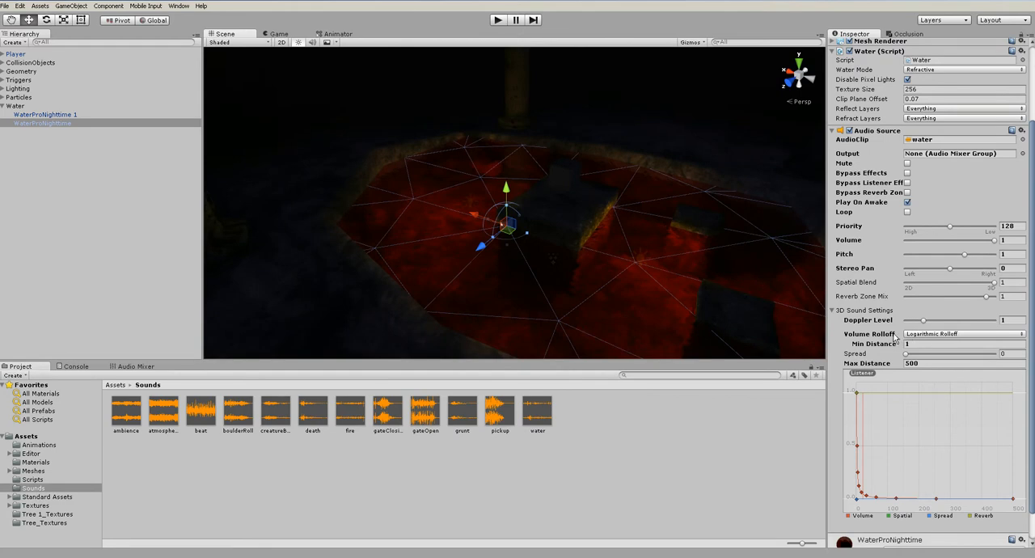
{"action": "left_click_drag", "start_coordinate": [875, 346], "coordinate": [963, 346]}
{"action": "left_click_drag", "start_coordinate": [732, 279], "coordinate": [545, 316], "text": "alt"}
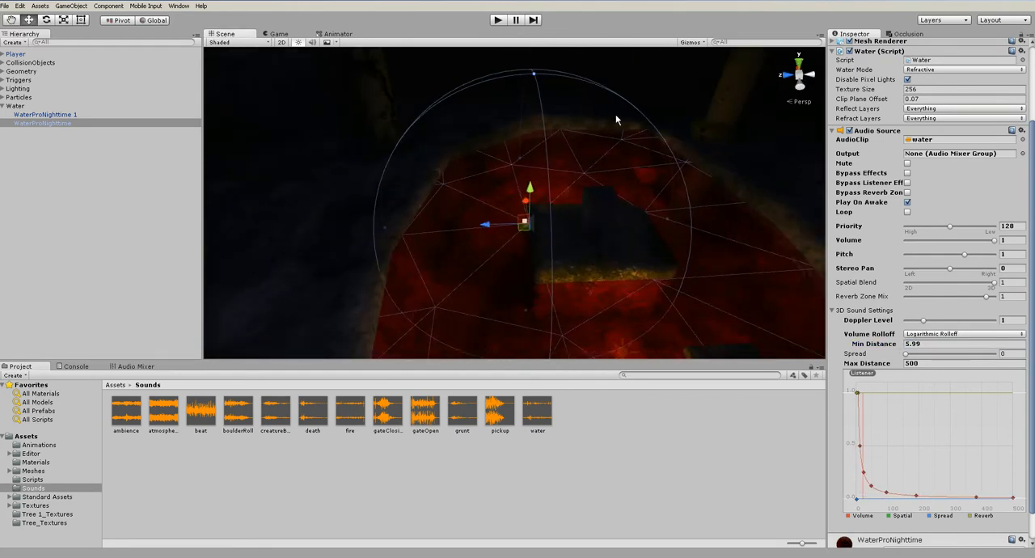
{"action": "left_click_drag", "start_coordinate": [580, 236], "coordinate": [685, 240], "text": "alt"}
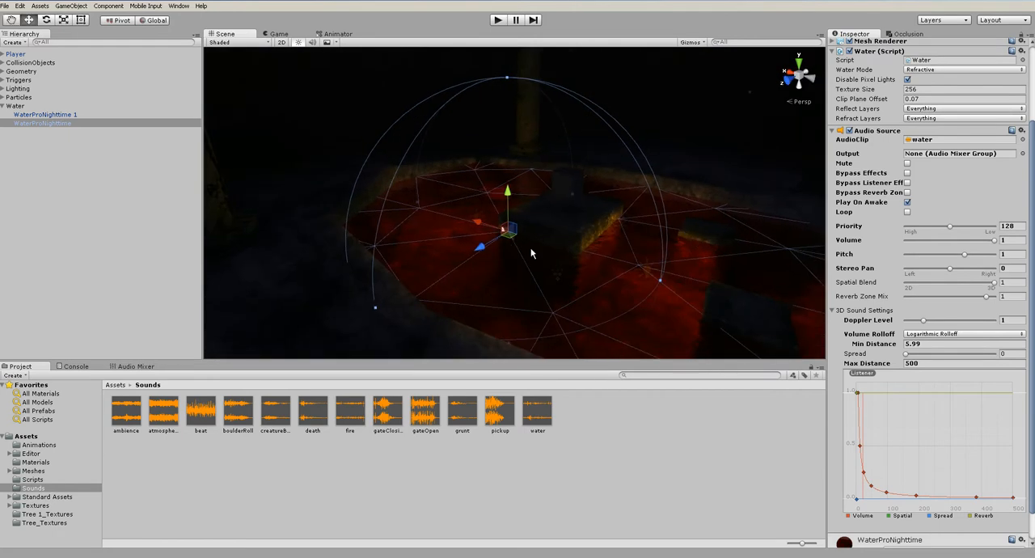
{"action": "left_click_drag", "start_coordinate": [565, 251], "coordinate": [638, 290], "text": "alt"}
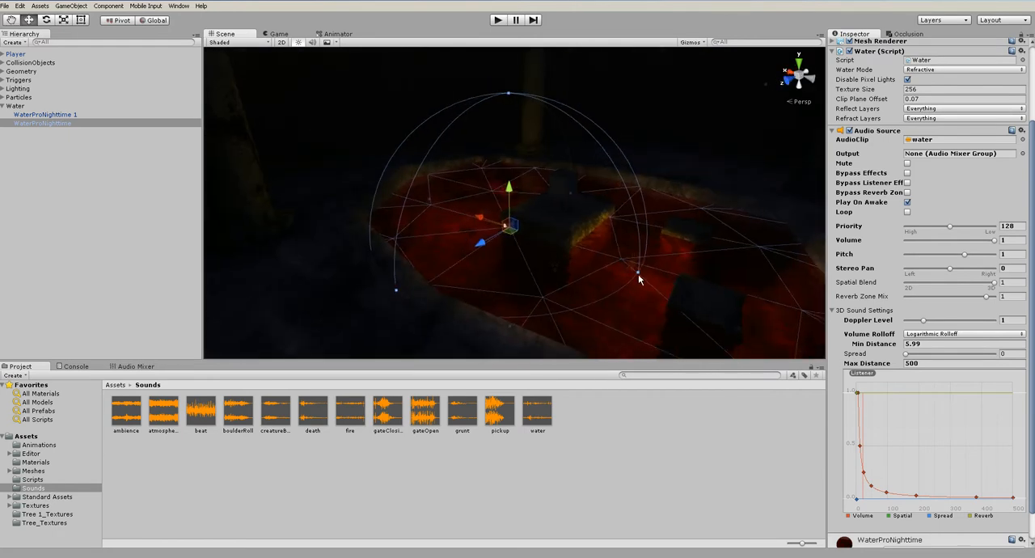
Set the water Audio Source's Min Distance to 8 and check the sphere's coverage of the pool from above
{"action": "left_click_drag", "start_coordinate": [879, 347], "coordinate": [864, 346]}
{"action": "type", "text": "8"}
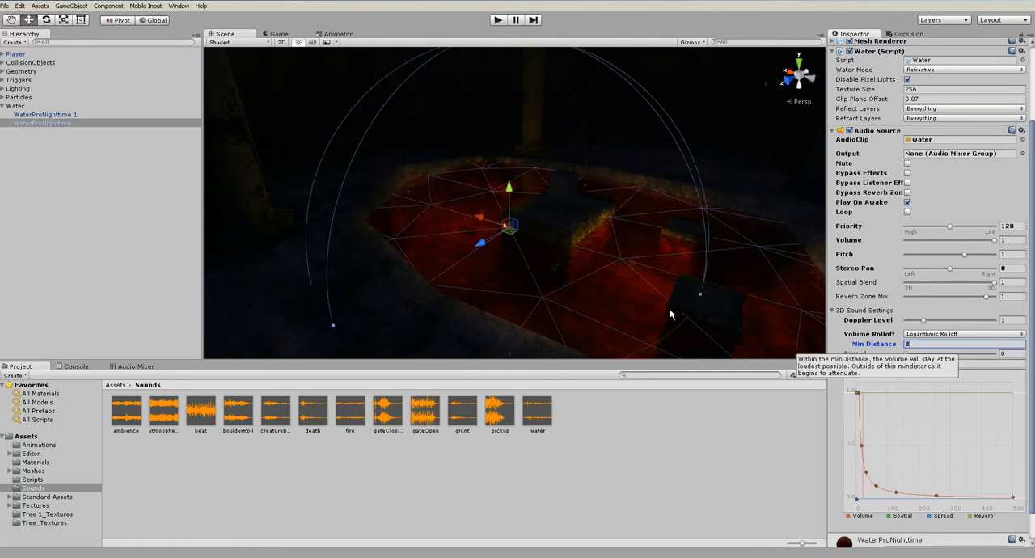
{"action": "left_click_drag", "start_coordinate": [608, 281], "coordinate": [695, 369], "text": "alt"}
{"action": "scroll", "coordinate": [728, 344], "scroll_direction": "down", "scroll_amount": 6}
{"action": "scroll", "coordinate": [939, 311], "scroll_direction": "up", "scroll_amount": 2}
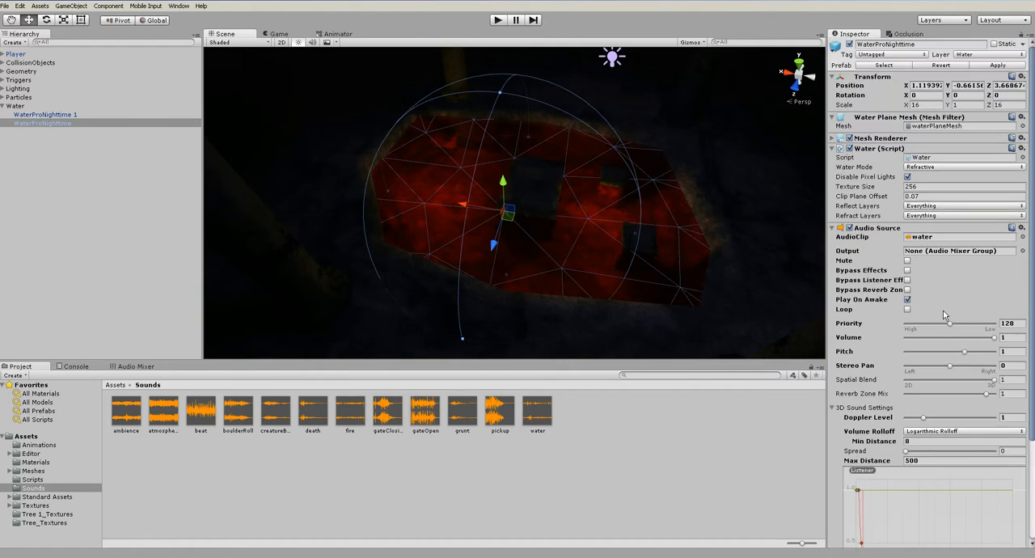
{"action": "scroll", "coordinate": [945, 313], "scroll_direction": "down", "scroll_amount": 3}
{"action": "left_click_drag", "start_coordinate": [638, 257], "coordinate": [693, 266], "text": "alt"}
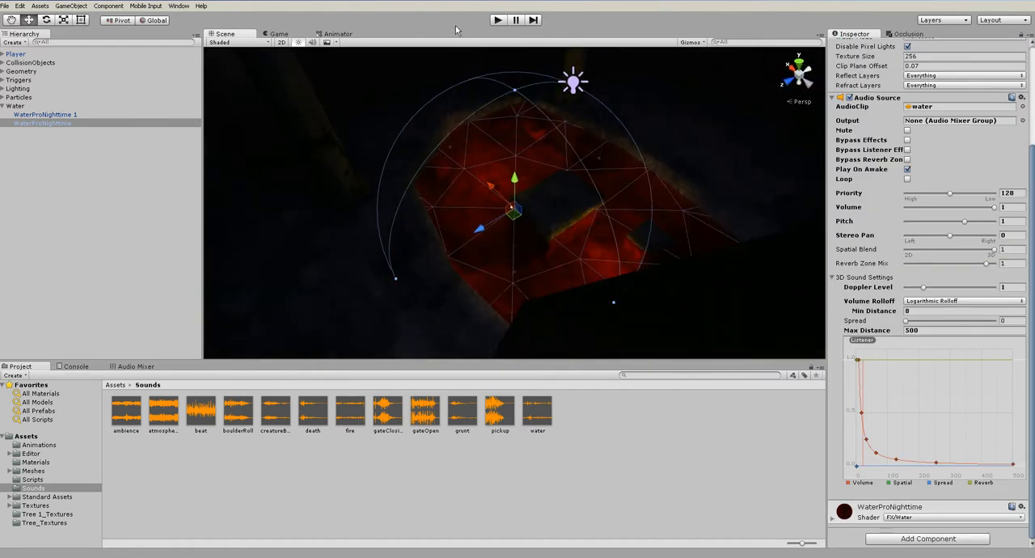
Play-test how the water sound fades with the enlarged Min Distance between the pool and the stairs, and stop the game
{"action": "left_click", "coordinate": [500, 20]}
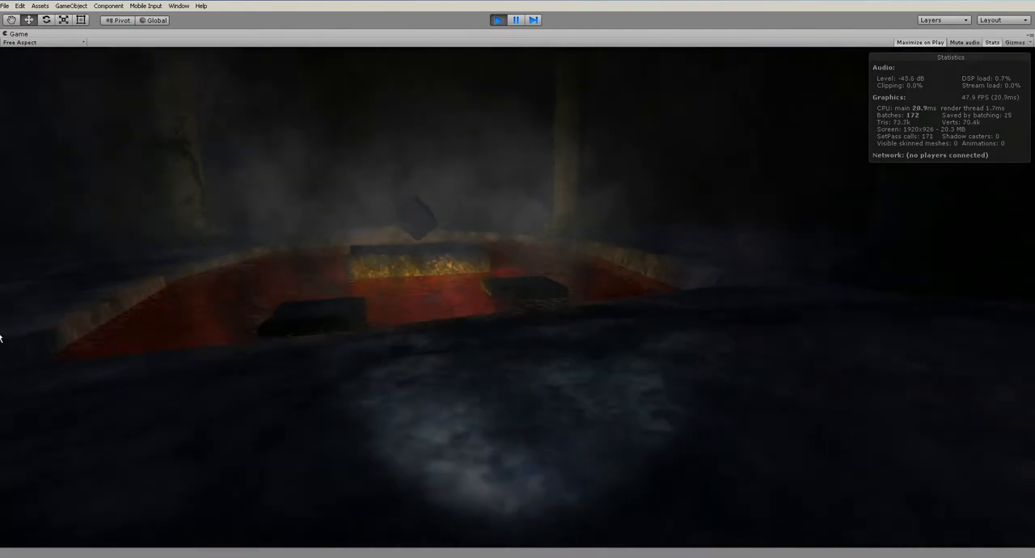
{"action": "key", "text": "w"}
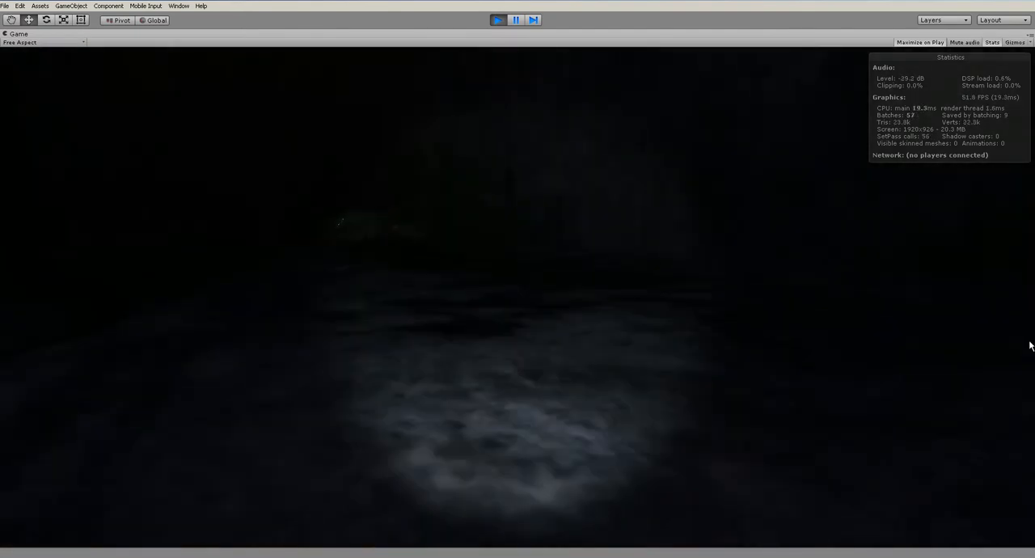
{"action": "key", "text": "w"}
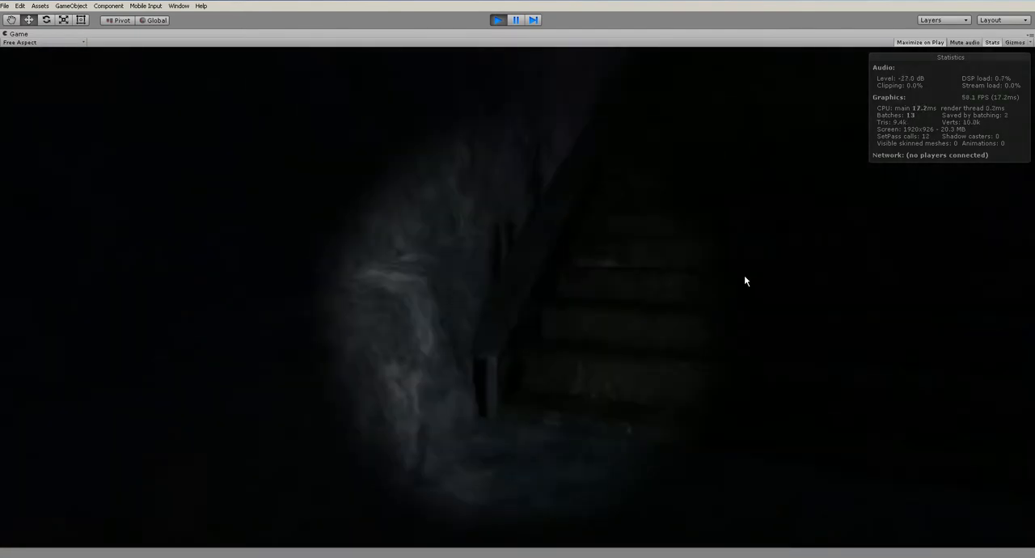
{"action": "key", "text": "w"}
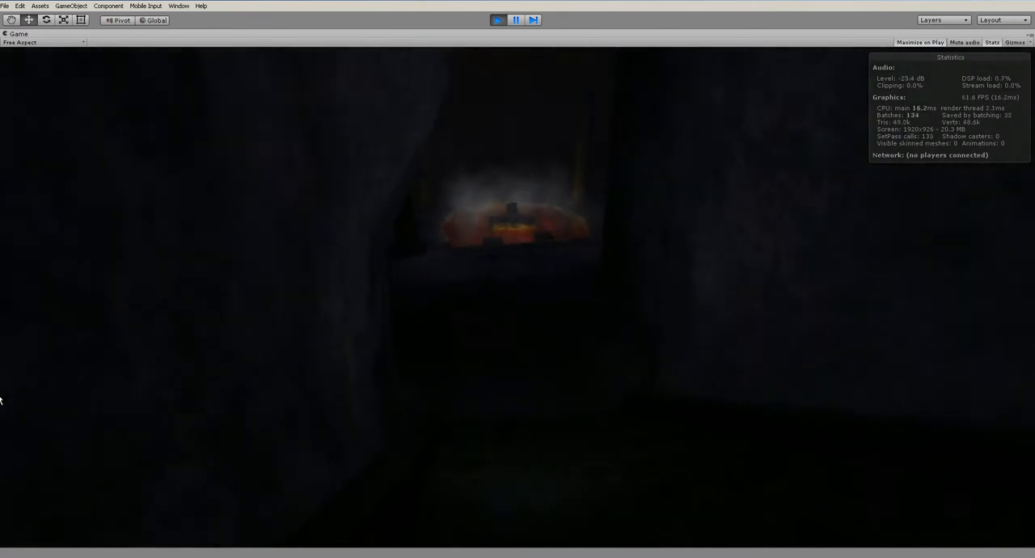
{"action": "key", "text": "w"}
{"action": "key", "text": "ctrl+p"}
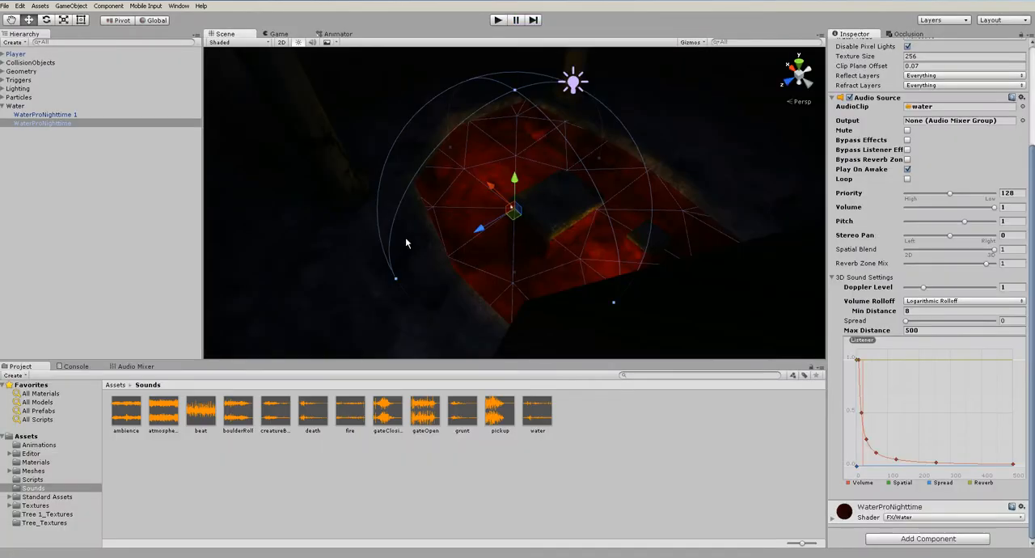
Shrink the water Audio Source's inner range sphere to a Min Distance of about 7.53 and set its Max Distance to 50
{"action": "left_click_drag", "start_coordinate": [395, 282], "coordinate": [473, 261]}
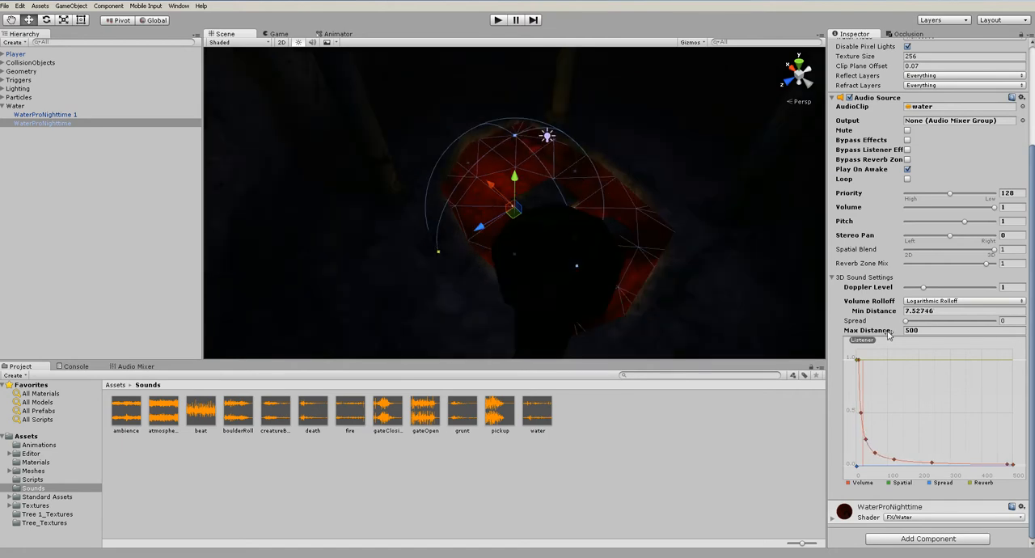
{"action": "scroll", "coordinate": [471, 245], "scroll_direction": "down", "scroll_amount": 10}
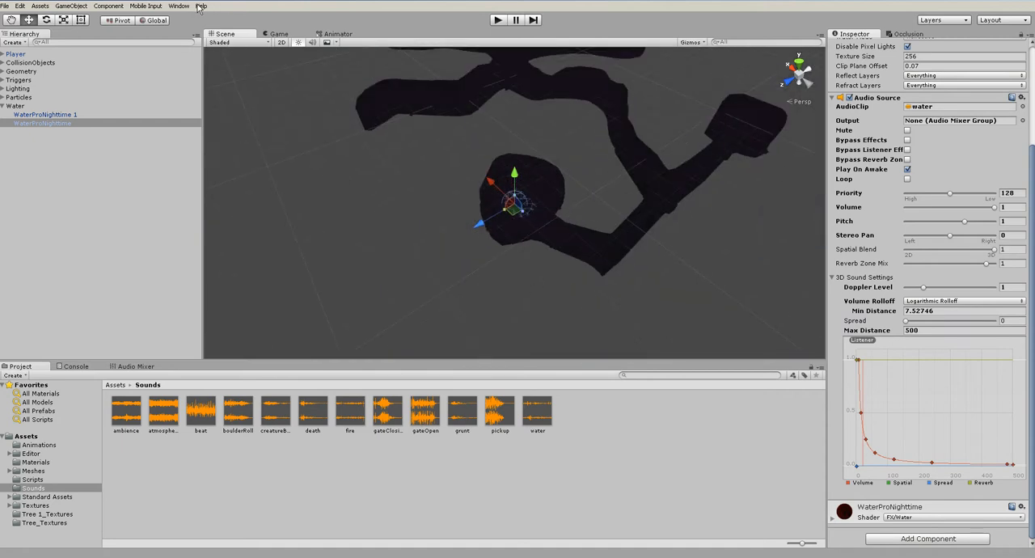
{"action": "scroll", "coordinate": [462, 267], "scroll_direction": "down", "scroll_amount": 3}
{"action": "left_click_drag", "start_coordinate": [462, 281], "coordinate": [485, 251], "text": "alt"}
{"action": "scroll", "coordinate": [493, 256], "scroll_direction": "down", "scroll_amount": 2}
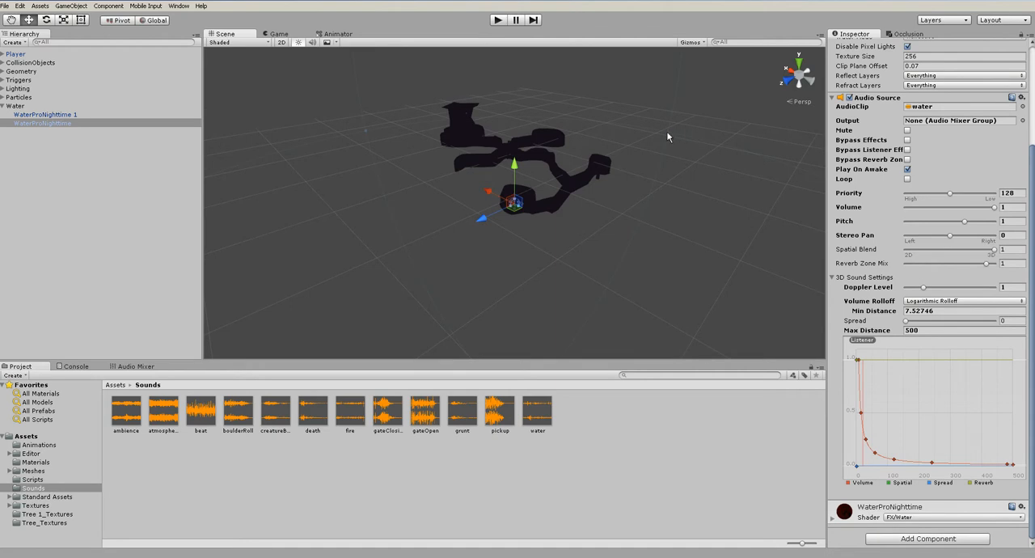
{"action": "scroll", "coordinate": [667, 132], "scroll_direction": "down", "scroll_amount": 1}
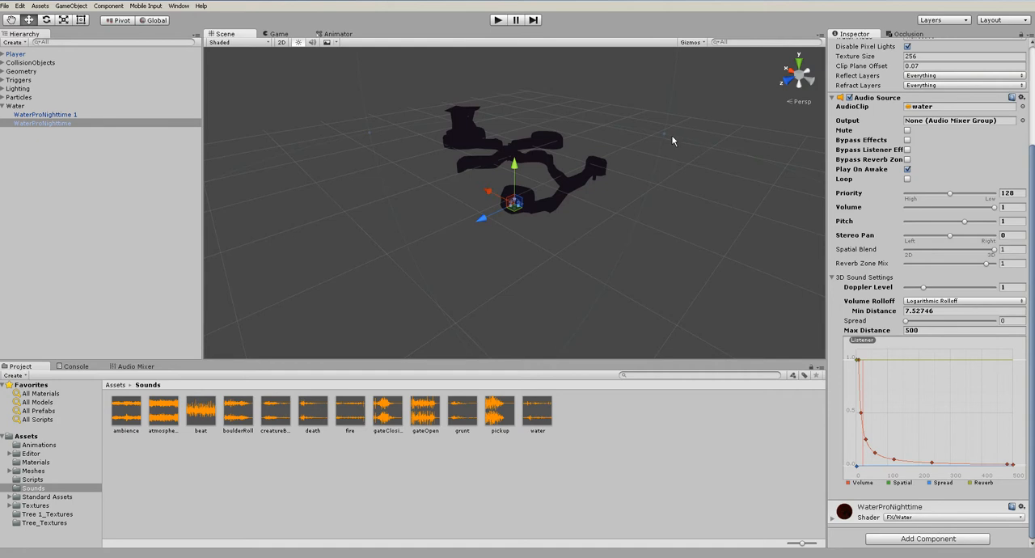
{"action": "left_click", "coordinate": [914, 331]}
{"action": "type", "text": "50"}
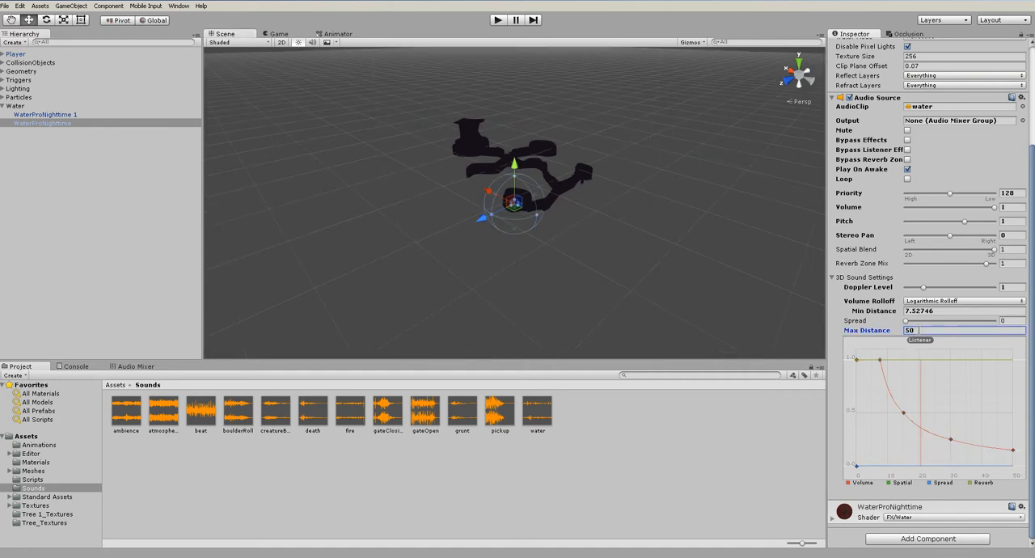
{"action": "scroll", "coordinate": [597, 234], "scroll_direction": "up", "scroll_amount": 10}
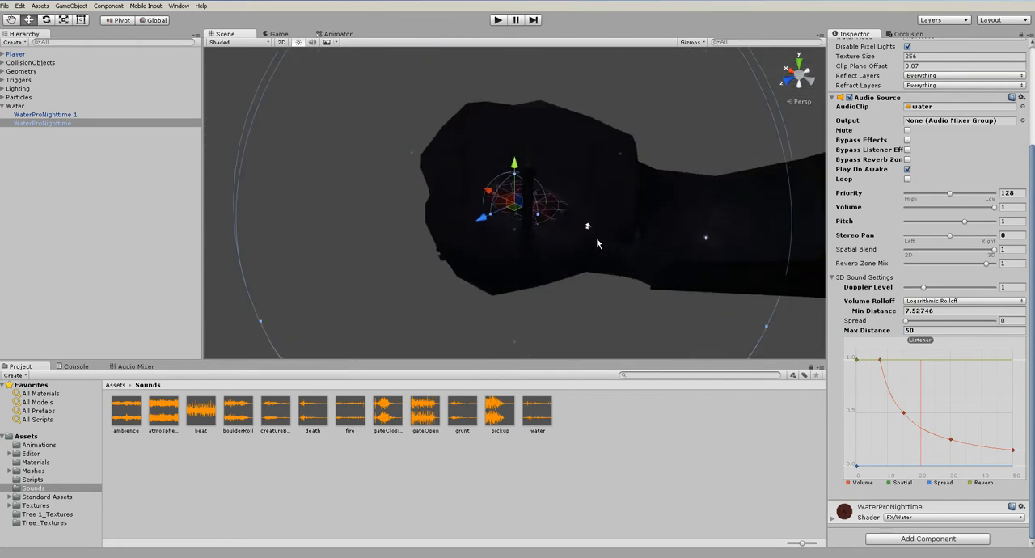
{"action": "scroll", "coordinate": [597, 245], "scroll_direction": "up", "scroll_amount": 5}
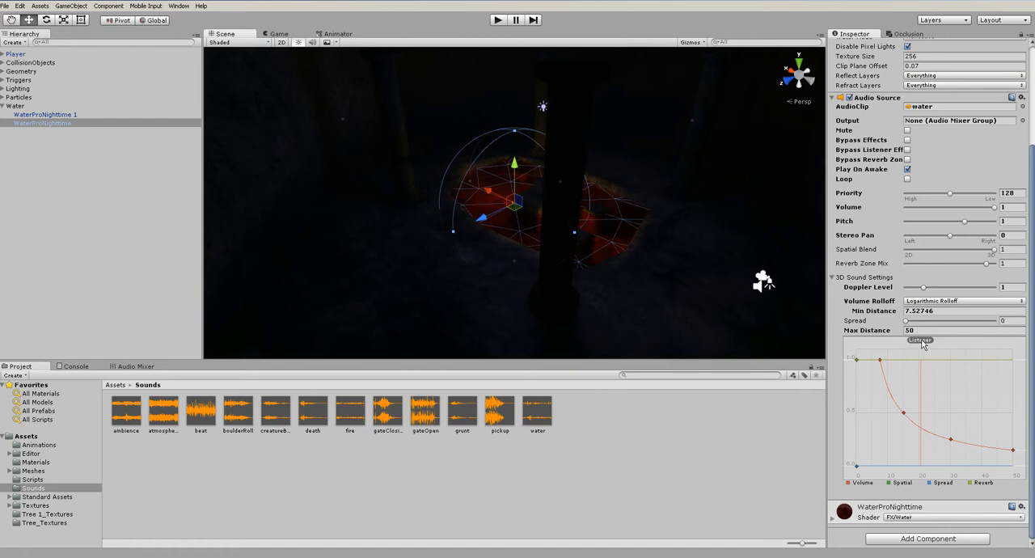
Play-test how the water sound fades between the pool and the stairs with a Max Distance of 50, and stop the game
{"action": "left_click_drag", "start_coordinate": [599, 263], "coordinate": [703, 255], "text": "alt"}
{"action": "middle_click_drag", "start_coordinate": [703, 255], "coordinate": [619, 251]}
{"action": "scroll", "coordinate": [906, 384], "scroll_direction": "up", "scroll_amount": 4}
{"action": "scroll", "coordinate": [944, 408], "scroll_direction": "down", "scroll_amount": 2}
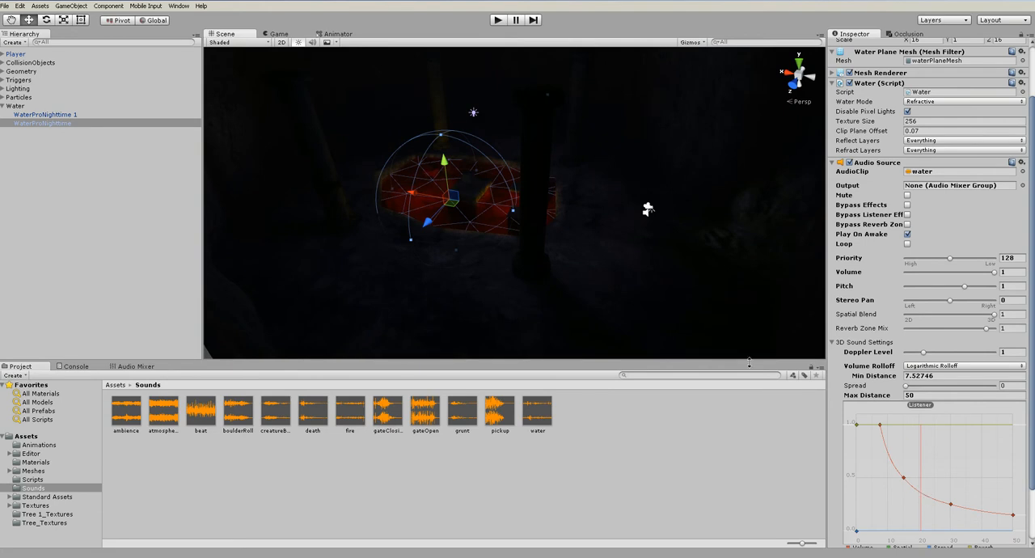
{"action": "left_click", "coordinate": [498, 19]}
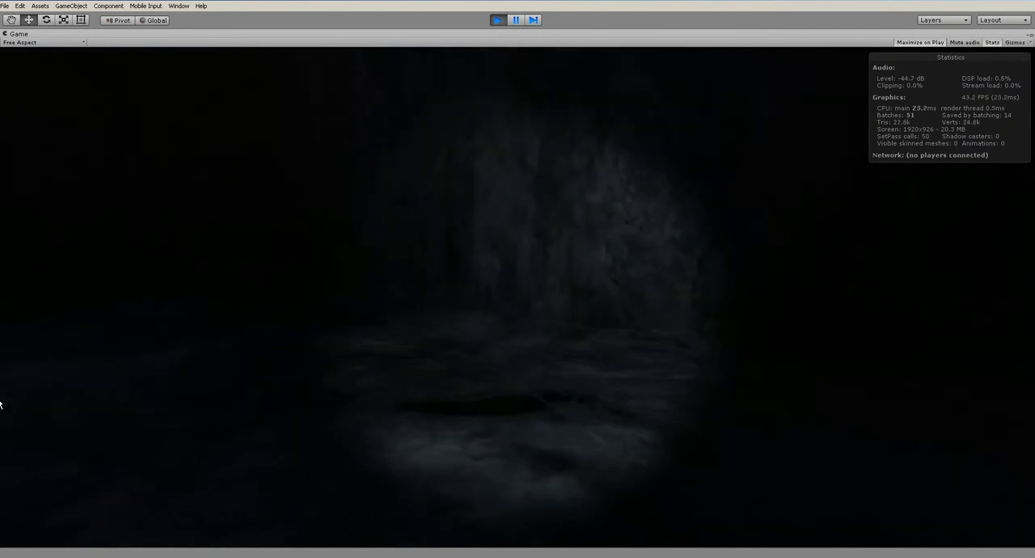
{"action": "key", "text": "w"}
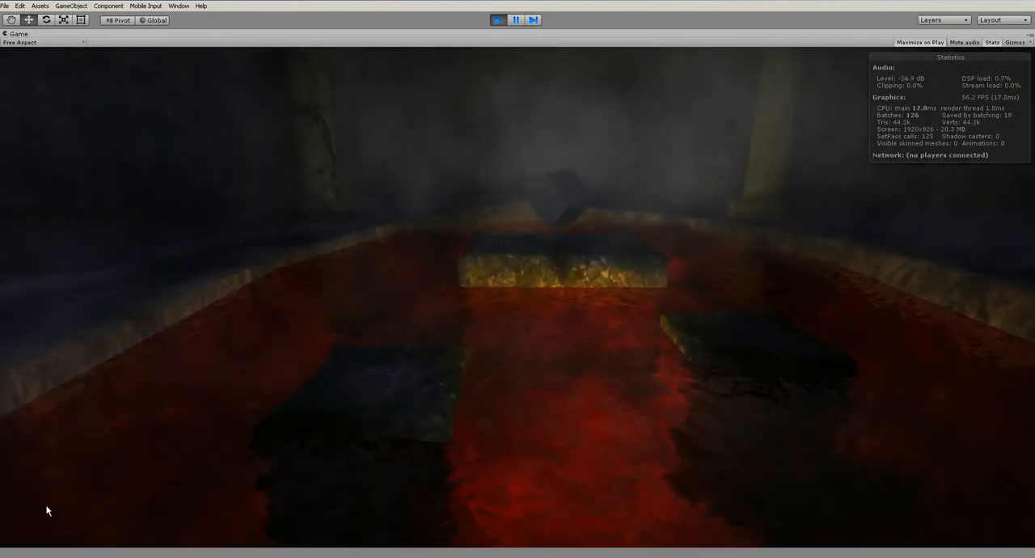
{"action": "key", "text": "w"}
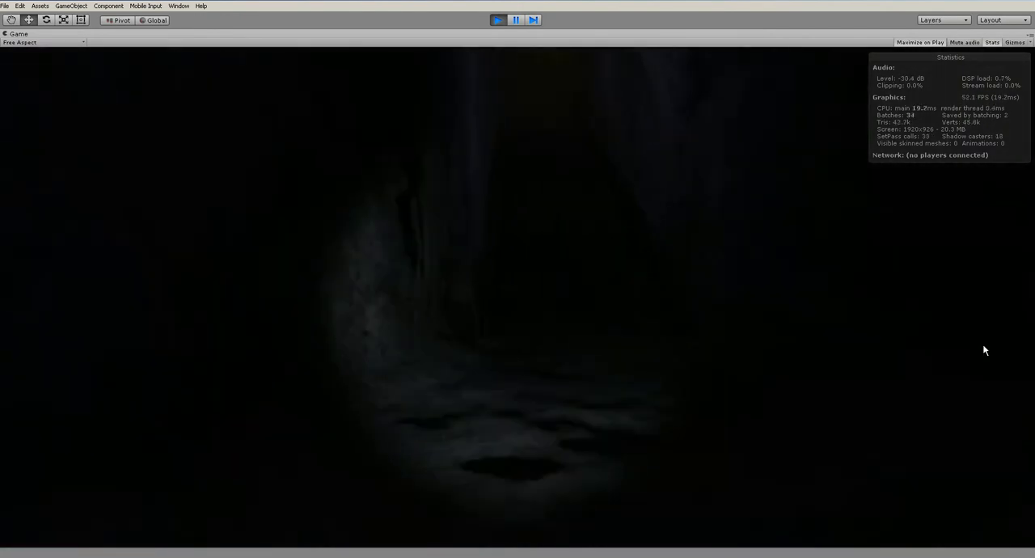
{"action": "key", "text": "w"}
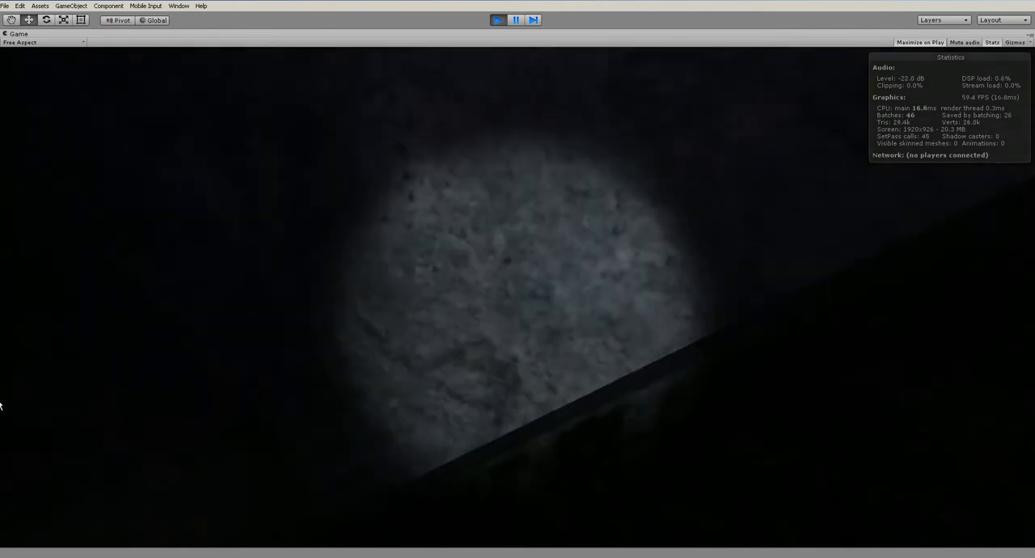
{"action": "key", "text": "s"}
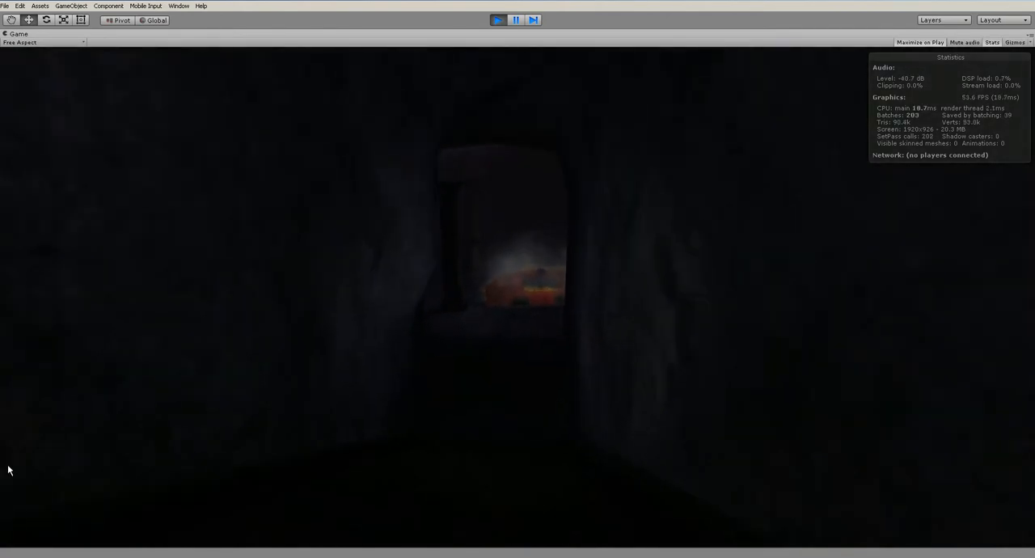
{"action": "key", "text": "w"}
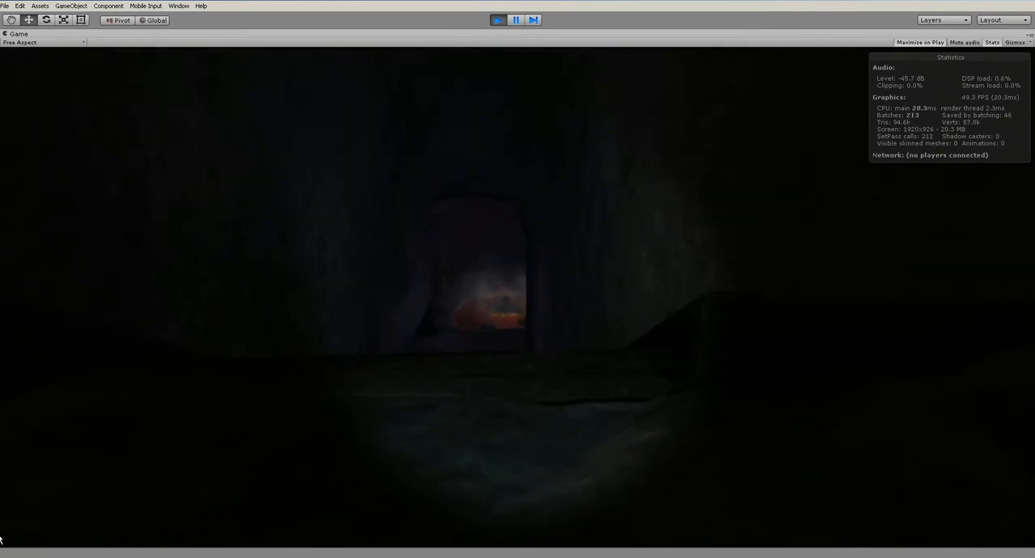
{"action": "key", "text": "ctrl+p"}
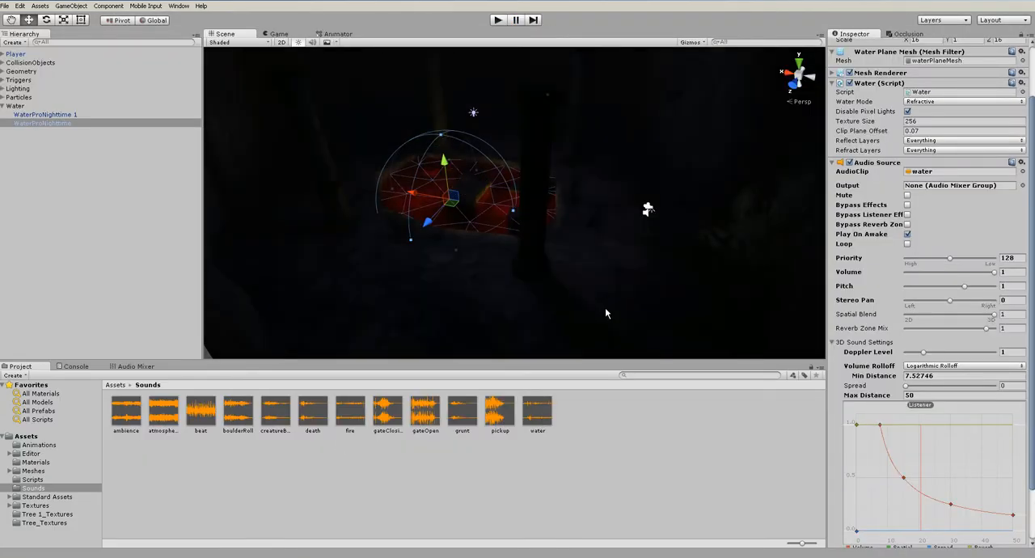
Reshape the water Audio Source's volume rolloff curve, lowering the key near distance 30 and bringing the end key at 50 to zero
{"action": "scroll", "coordinate": [592, 264], "scroll_direction": "up", "scroll_amount": 3}
{"action": "scroll", "coordinate": [1002, 477], "scroll_direction": "down", "scroll_amount": 1}
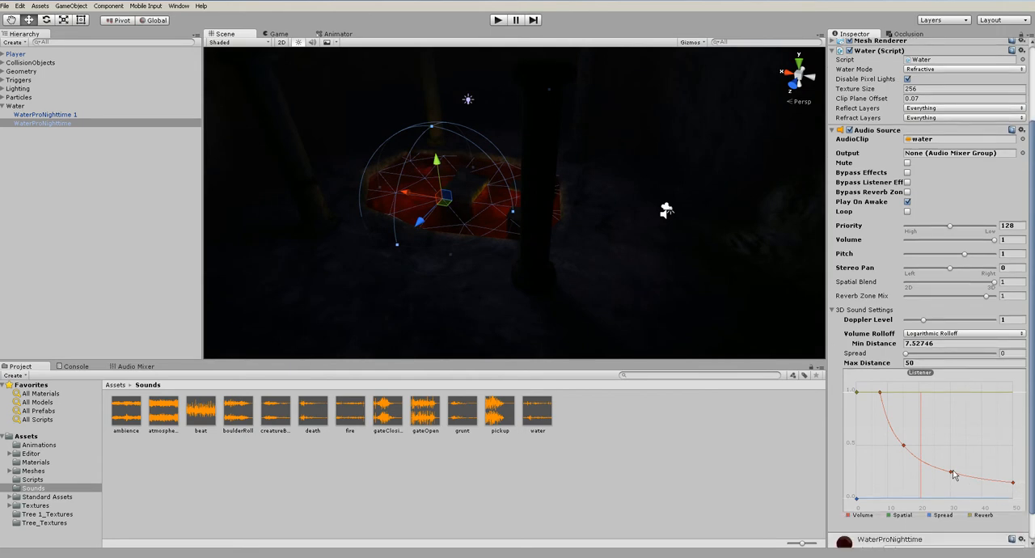
{"action": "left_click_drag", "start_coordinate": [953, 476], "coordinate": [1012, 500]}
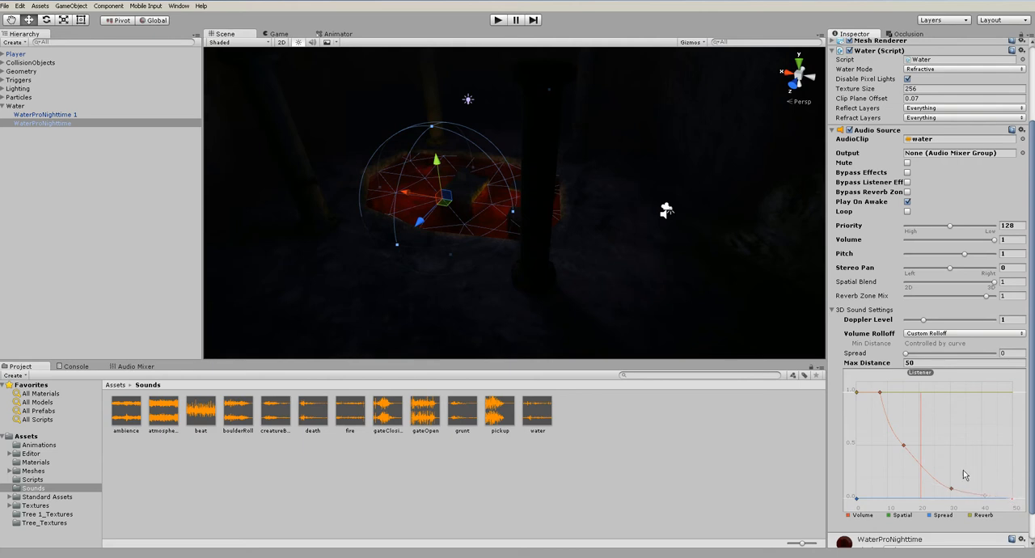
Try a Max Distance of 500 on the water Audio Source and check how the rolloff curve rescales
{"action": "scroll", "coordinate": [950, 456], "scroll_direction": "up", "scroll_amount": 4}
{"action": "left_click_drag", "start_coordinate": [881, 365], "coordinate": [950, 363]}
{"action": "type", "text": "500"}
{"action": "scroll", "coordinate": [967, 433], "scroll_direction": "down", "scroll_amount": 2}
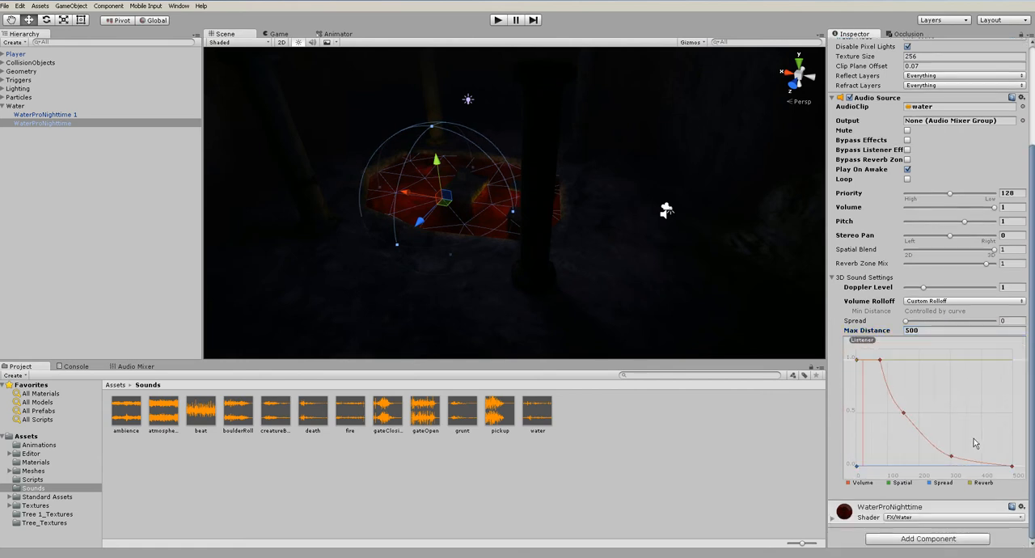
{"action": "scroll", "coordinate": [920, 331], "scroll_direction": "up", "scroll_amount": 2}
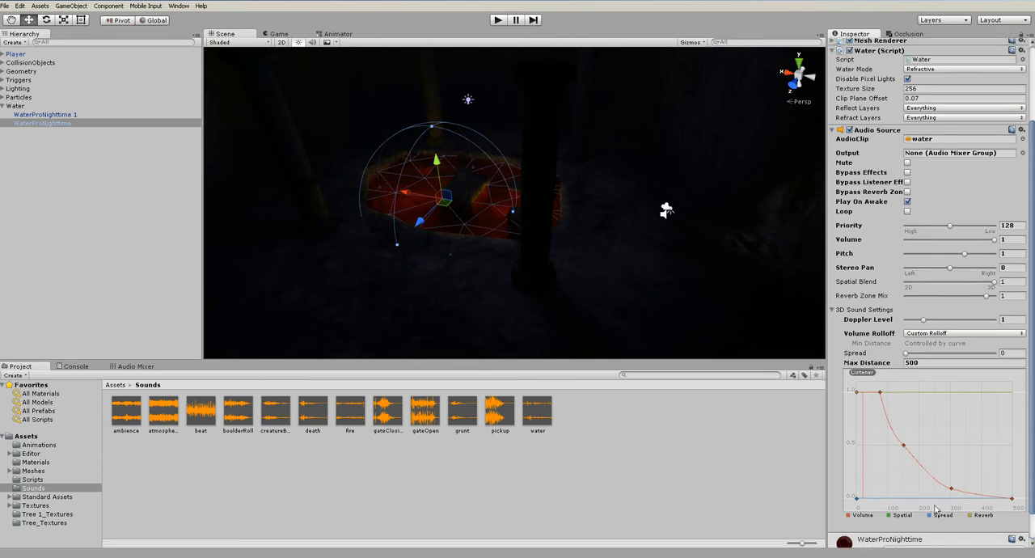
Set the water Audio Source's Max Distance to 50, adjust the middle and lower keys of the volume curve, and deselect the object
{"action": "mouse_move", "coordinate": [953, 491]}
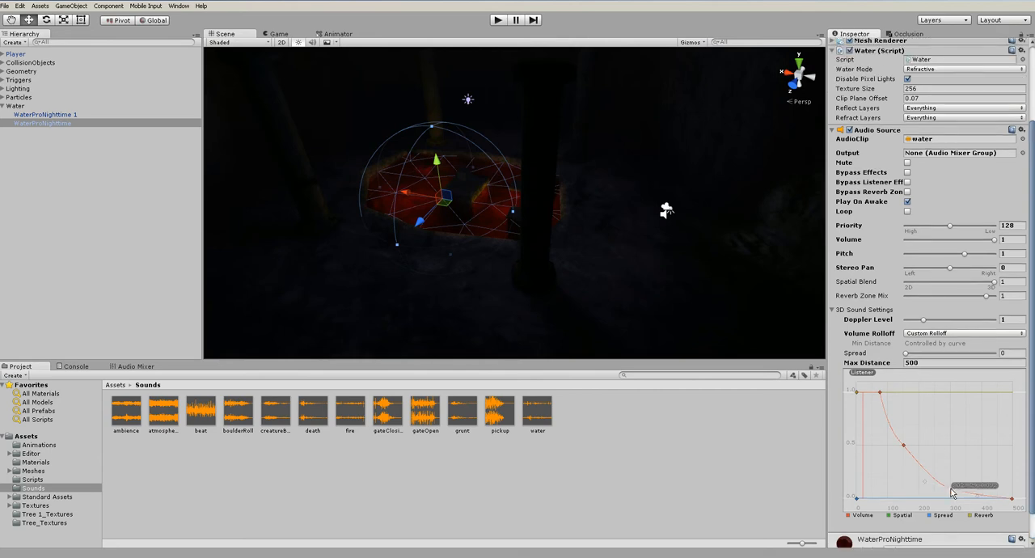
{"action": "left_click", "coordinate": [933, 365]}
{"action": "type", "text": "50"}
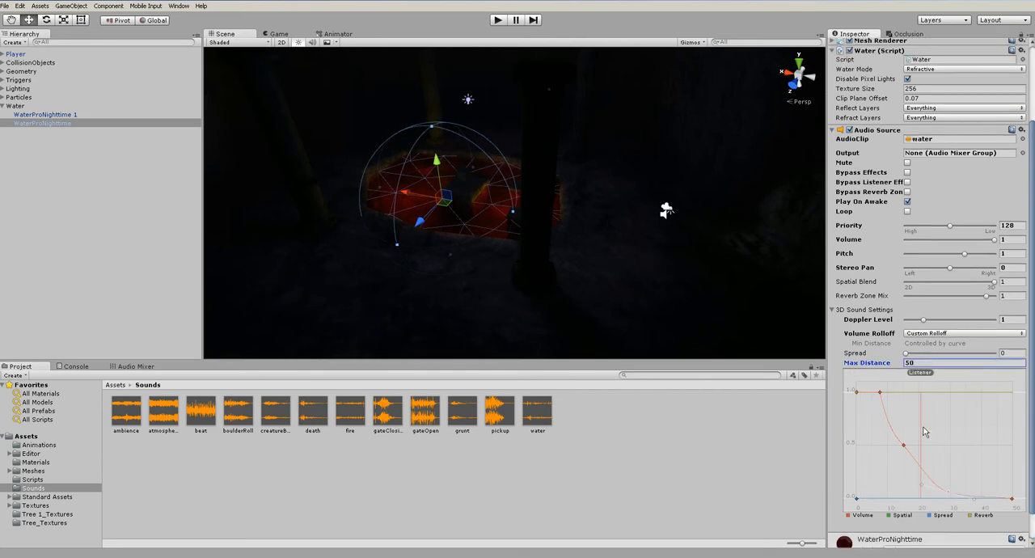
{"action": "left_click", "coordinate": [905, 449]}
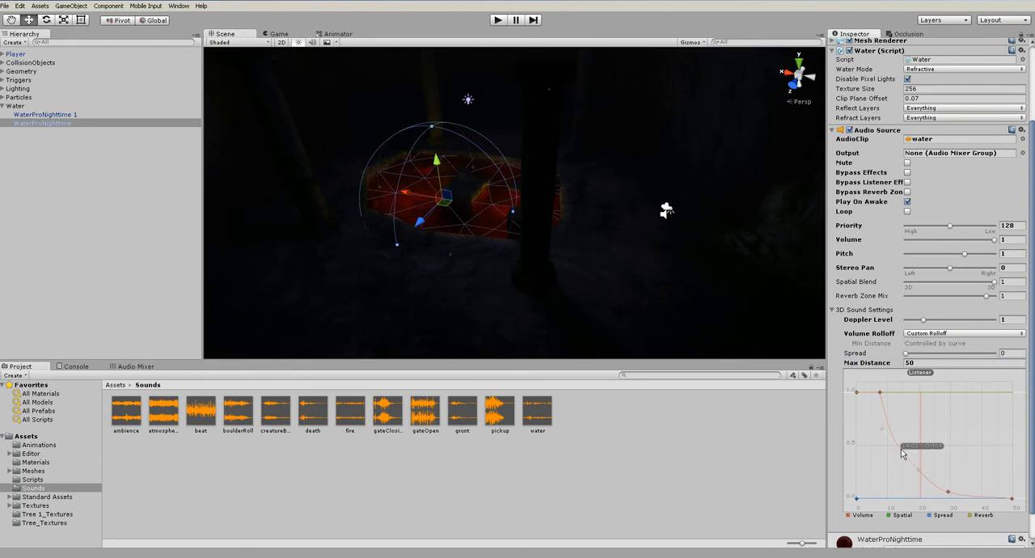
{"action": "left_click", "coordinate": [713, 439]}
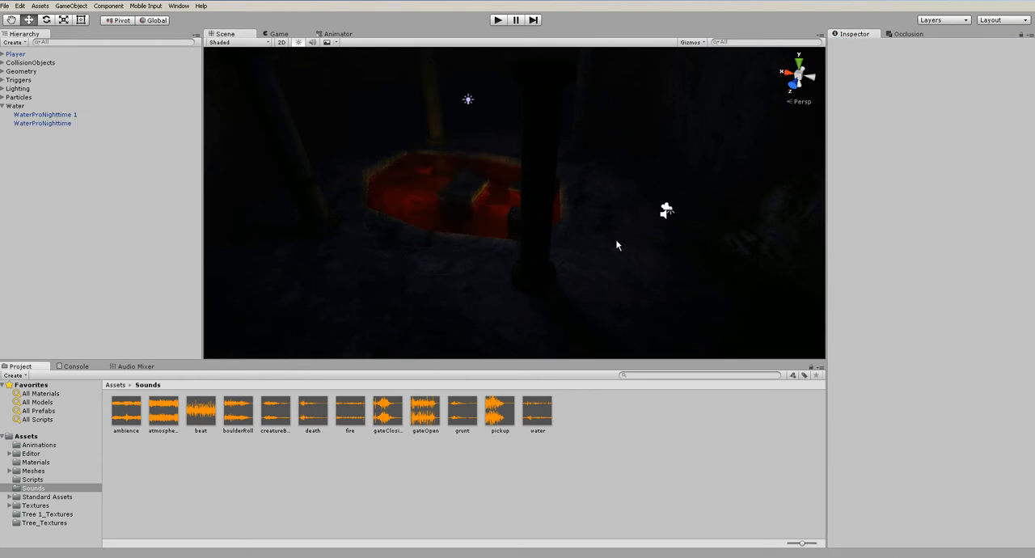
Play-test the custom volume rolloff by walking from the pool up the stairs and looking back, and stop the game
{"action": "left_click", "coordinate": [497, 20]}
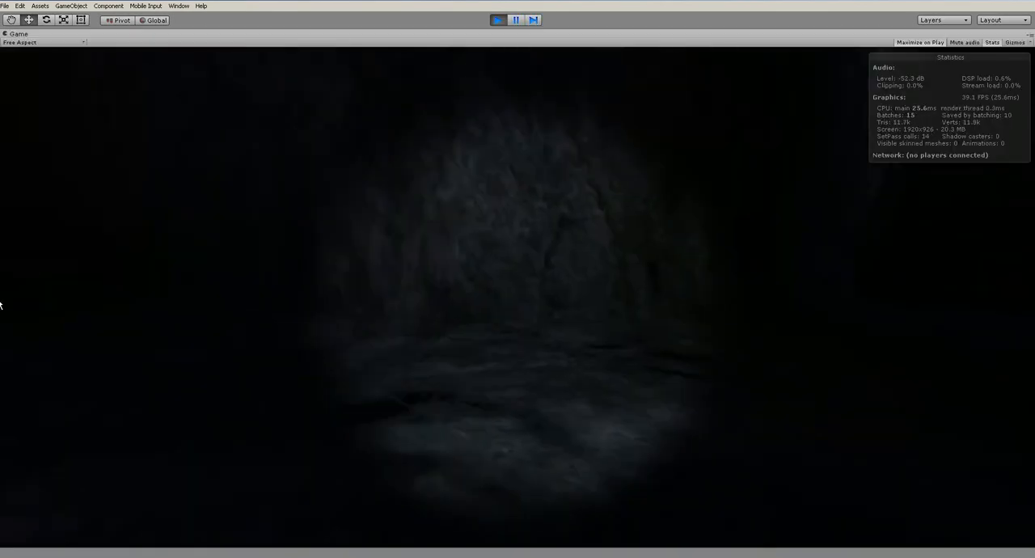
{"action": "key", "text": "w"}
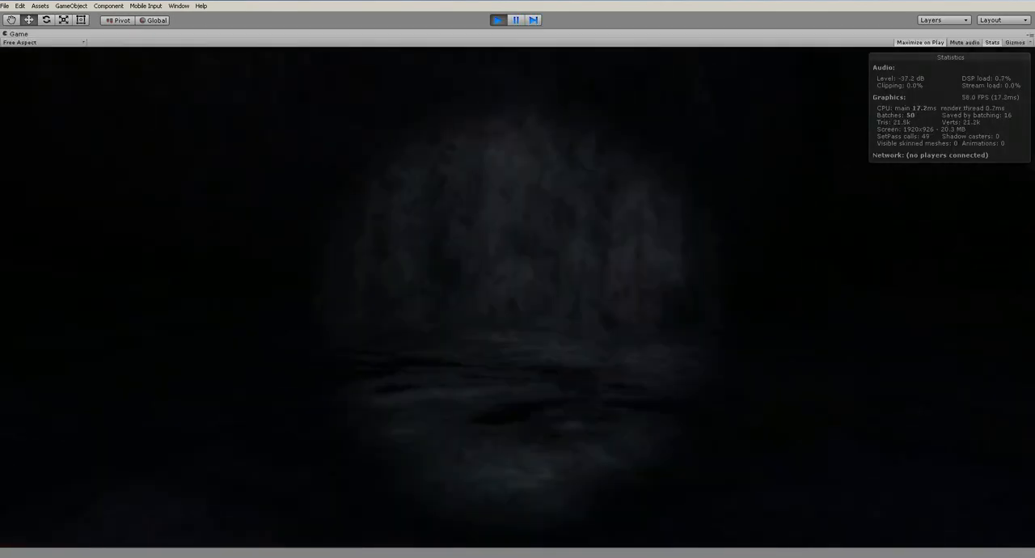
{"action": "key", "text": "w"}
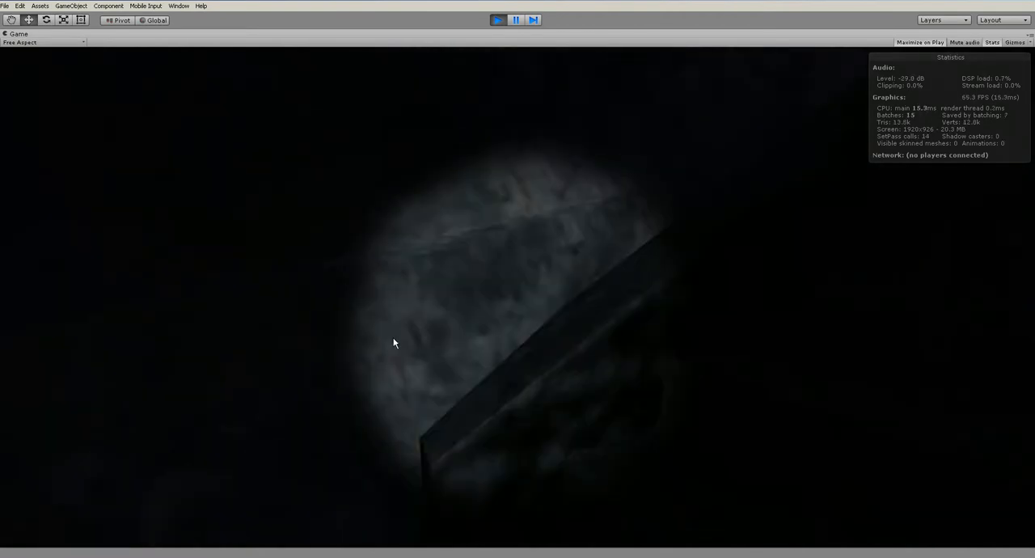
{"action": "key", "text": "w"}
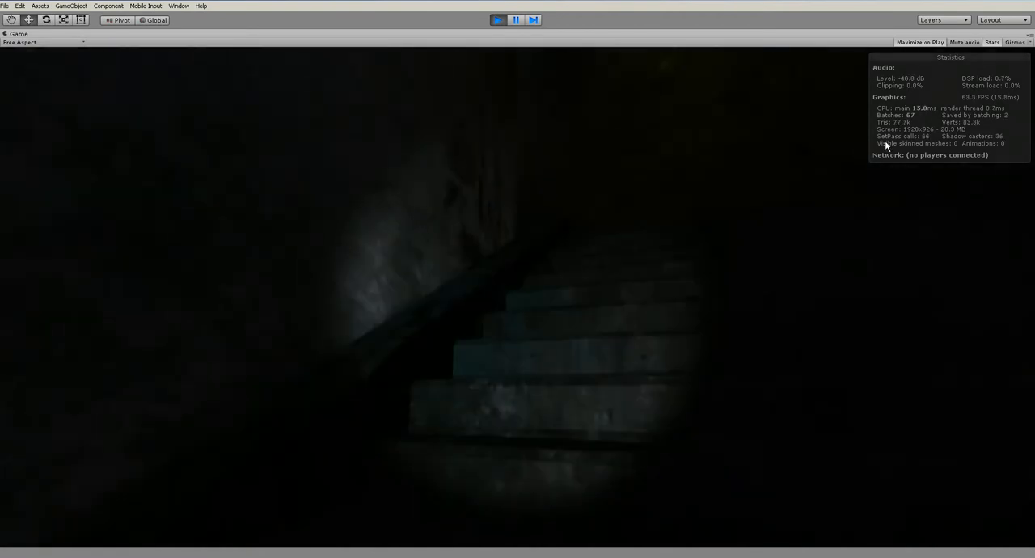
{"action": "key", "text": "w"}
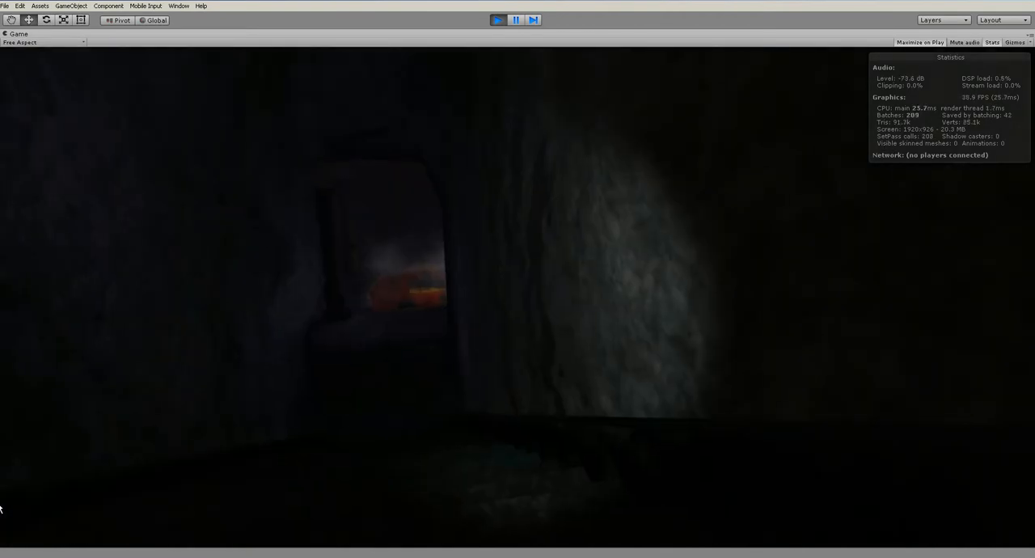
{"action": "key", "text": "ctrl+p"}
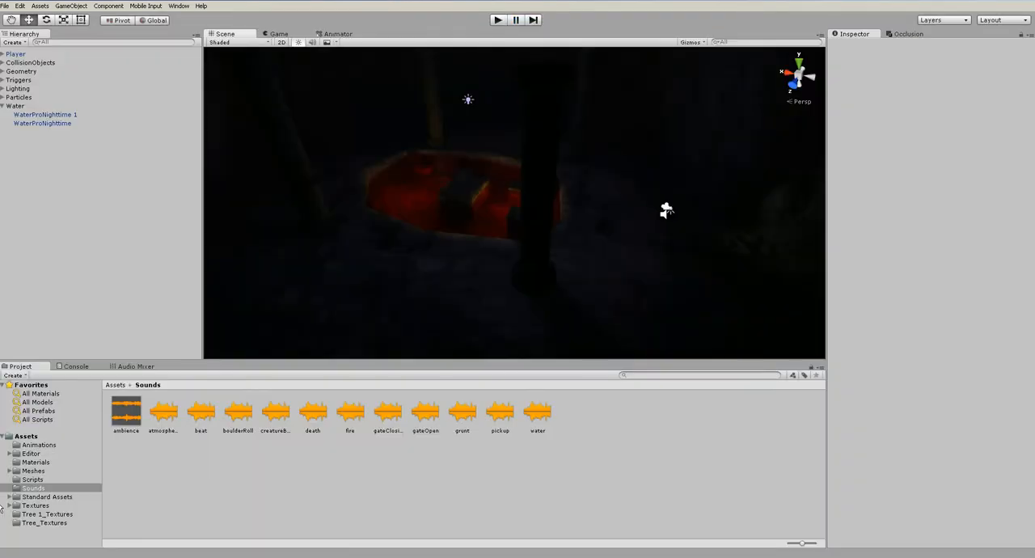
Select WaterProNighttime and move the middle and lower keys of its volume rolloff curve outward for a more gradual fade
{"action": "left_click", "coordinate": [42, 123]}
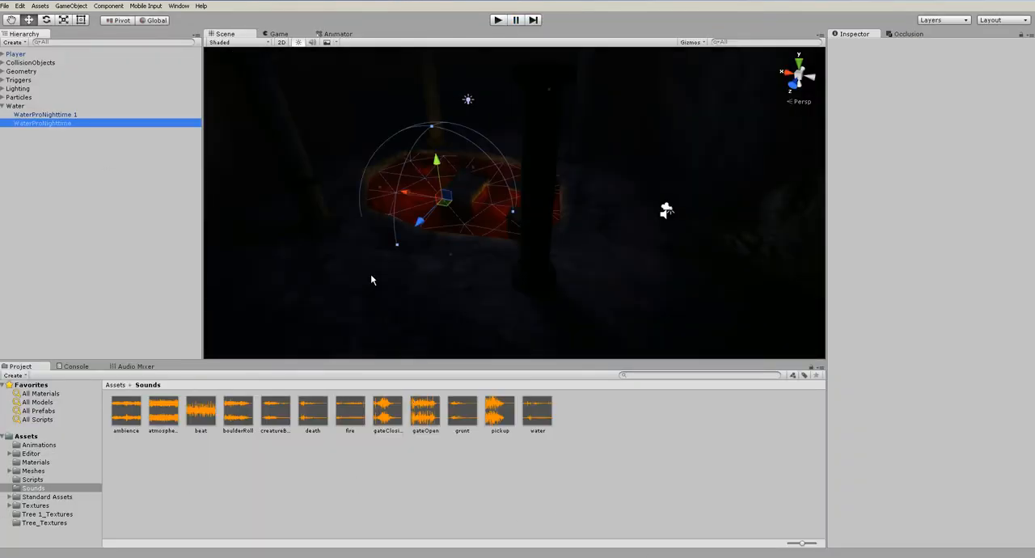
{"action": "scroll", "coordinate": [958, 457], "scroll_direction": "down", "scroll_amount": 3}
{"action": "left_click_drag", "start_coordinate": [950, 465], "coordinate": [967, 464]}
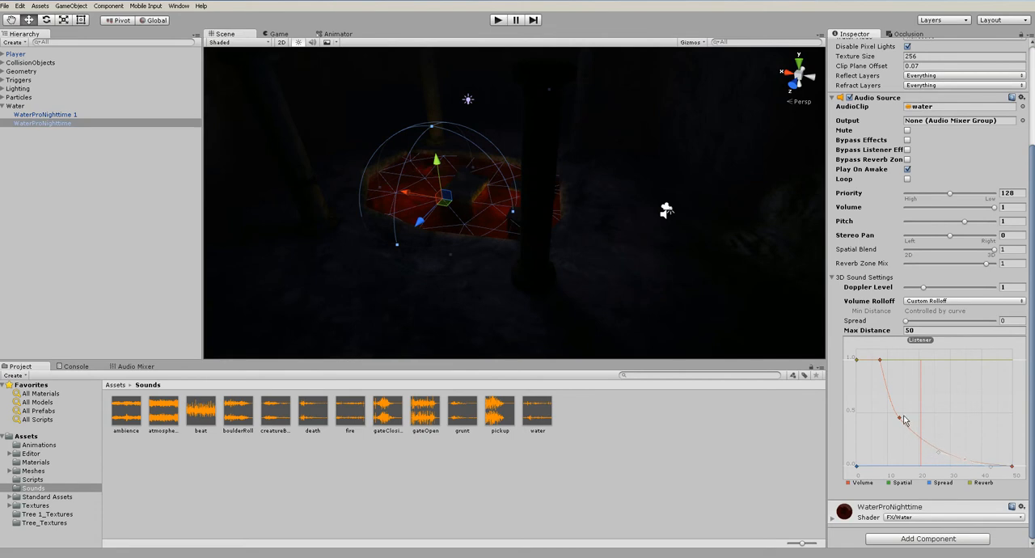
{"action": "left_click_drag", "start_coordinate": [899, 420], "coordinate": [912, 426]}
Set the water Audio Source's Max Distance to 100 and slightly lower the middle key of the volume curve
{"action": "left_click", "coordinate": [925, 330]}
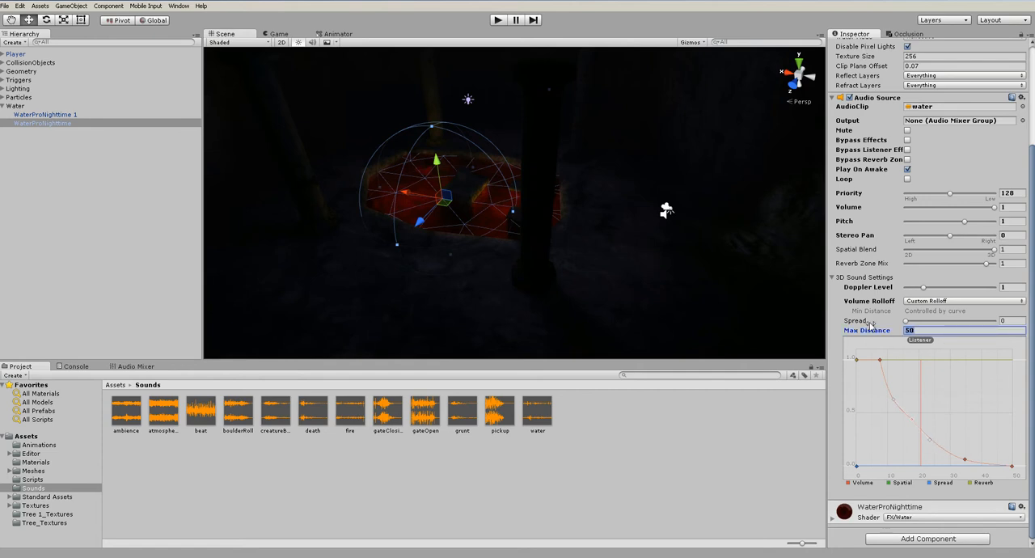
{"action": "type", "text": "100"}
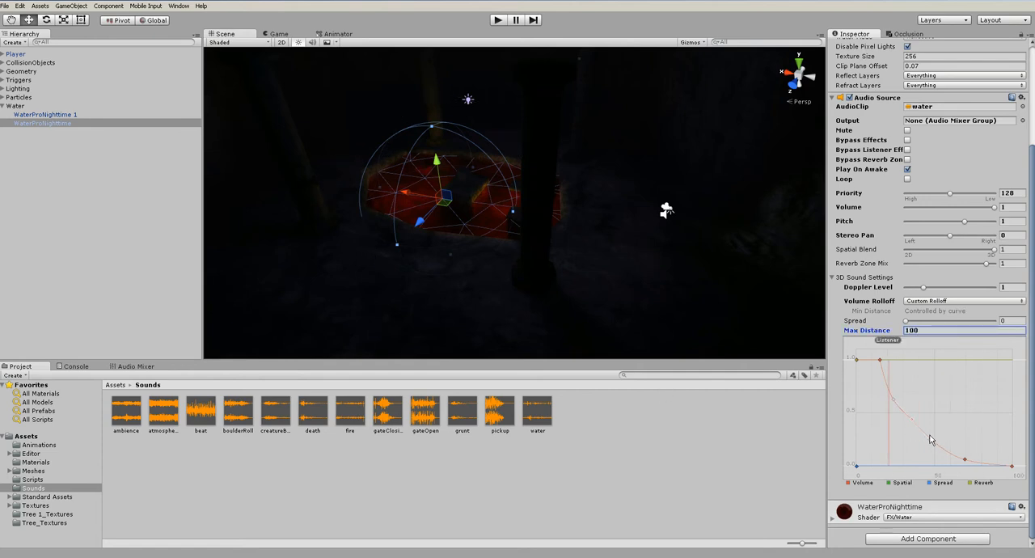
{"action": "left_click_drag", "start_coordinate": [912, 426], "coordinate": [910, 424]}
Try Max Distance values of 50 and 60 on the water Audio Source, settle on 75, and deselect the object
{"action": "left_click", "coordinate": [912, 330]}
{"action": "type", "text": "50"}
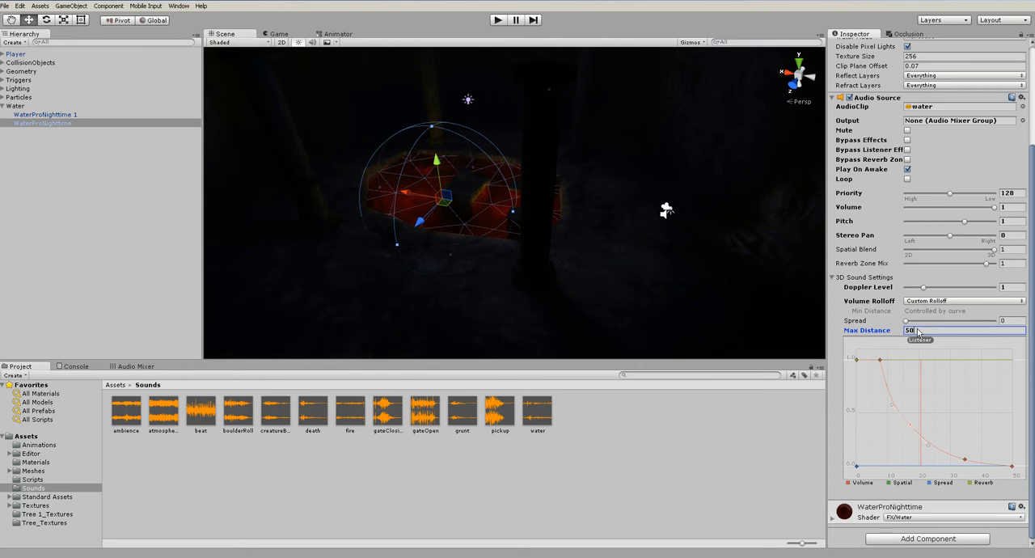
{"action": "type", "text": "6075"}
{"action": "left_click", "coordinate": [689, 452]}
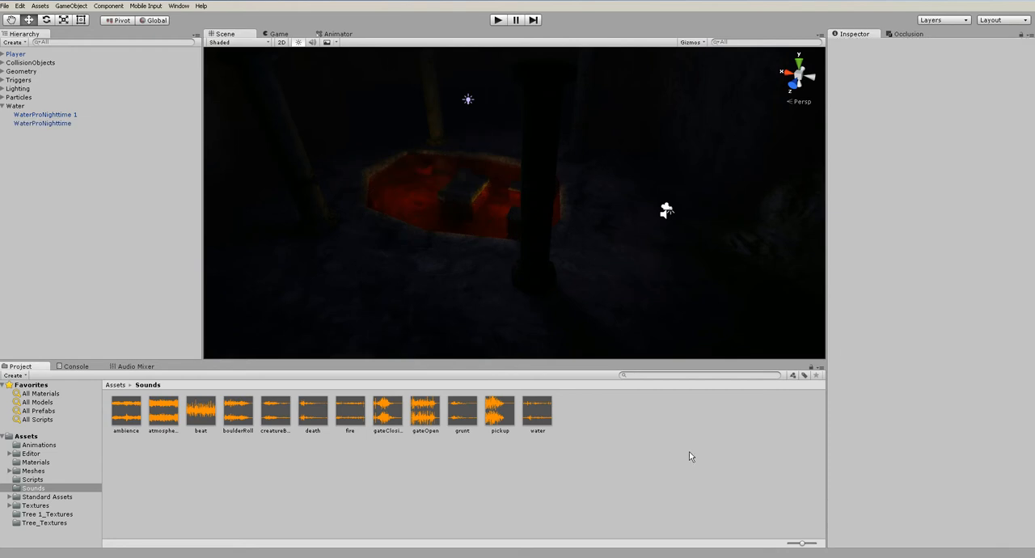
Play-test the water sound's fade with the Max Distance of 75 from the pool up the stairs, and stop the game
{"action": "left_click", "coordinate": [498, 20]}
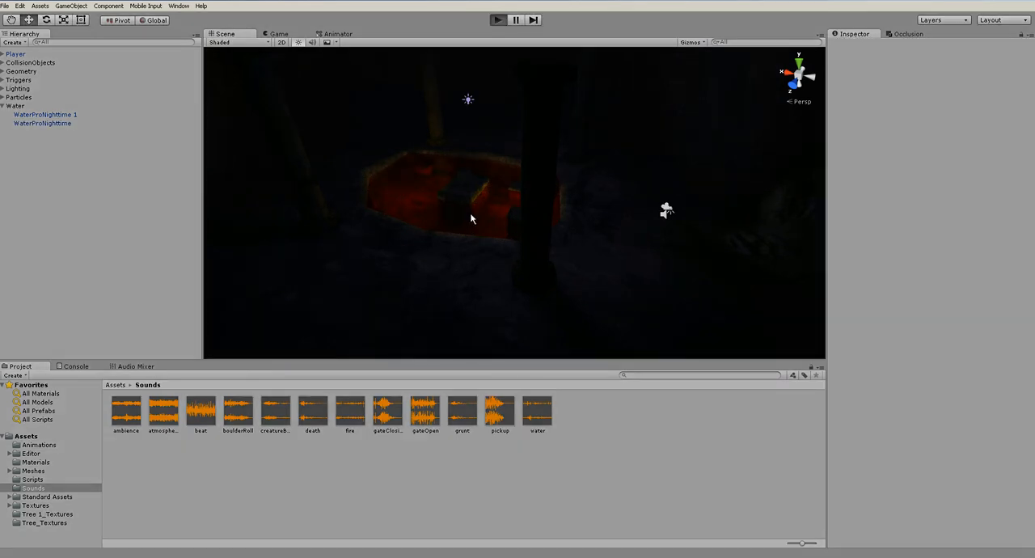
{"action": "key", "text": "w"}
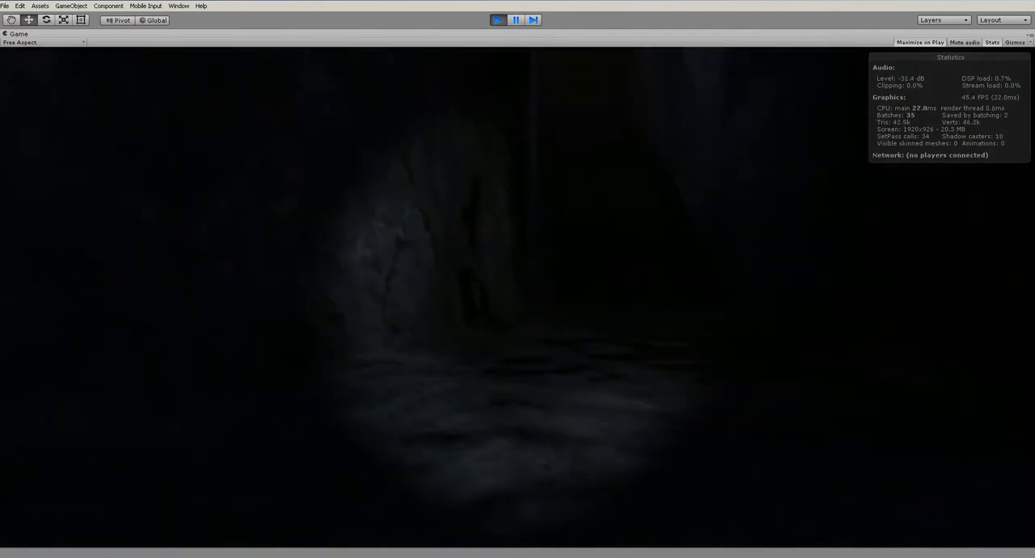
{"action": "key", "text": "w"}
{"action": "key", "text": "w"}
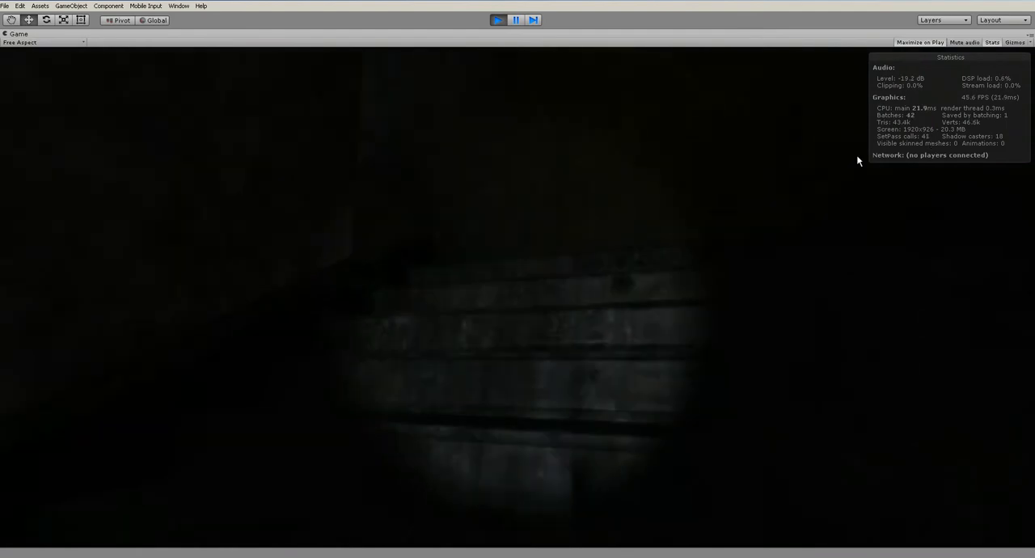
{"action": "key", "text": "w"}
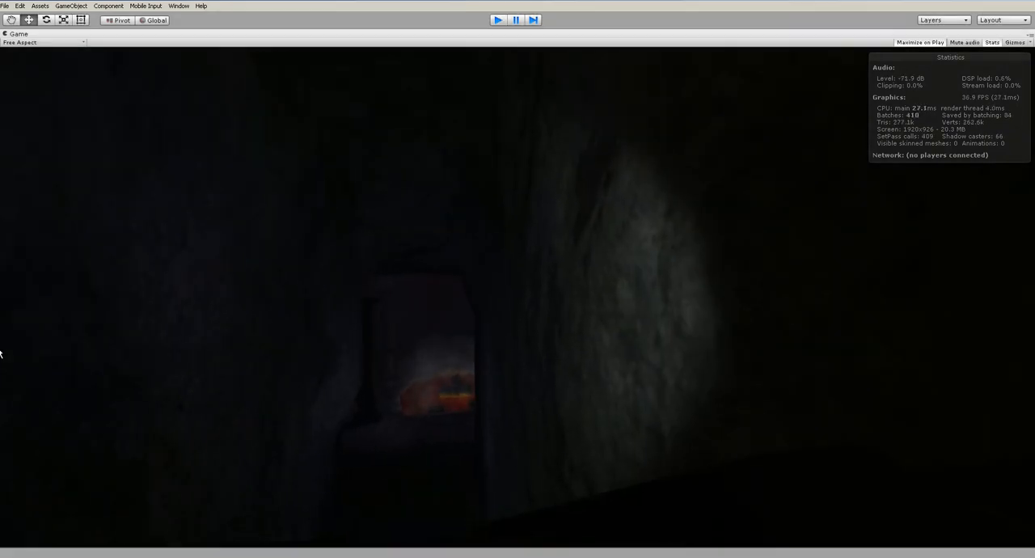
{"action": "key", "text": "ctrl+p"}
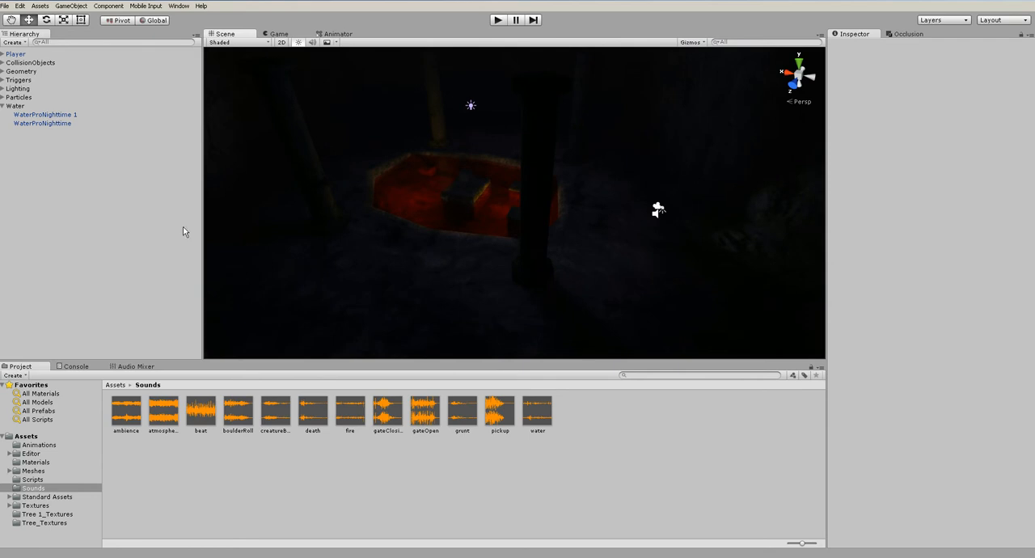
Create an empty game object and position it just below the bowl of hangingLight 1
{"action": "right_click_drag", "start_coordinate": [548, 305], "coordinate": [552, 242]}
{"action": "left_click", "coordinate": [552, 236]}
{"action": "key", "text": "f"}
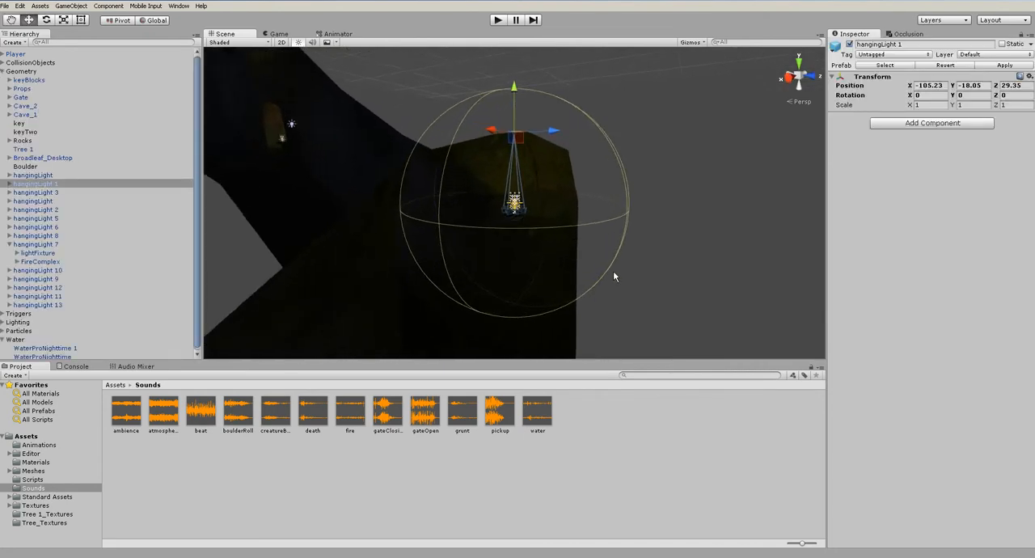
{"action": "left_click_drag", "start_coordinate": [613, 271], "coordinate": [587, 234], "text": "alt"}
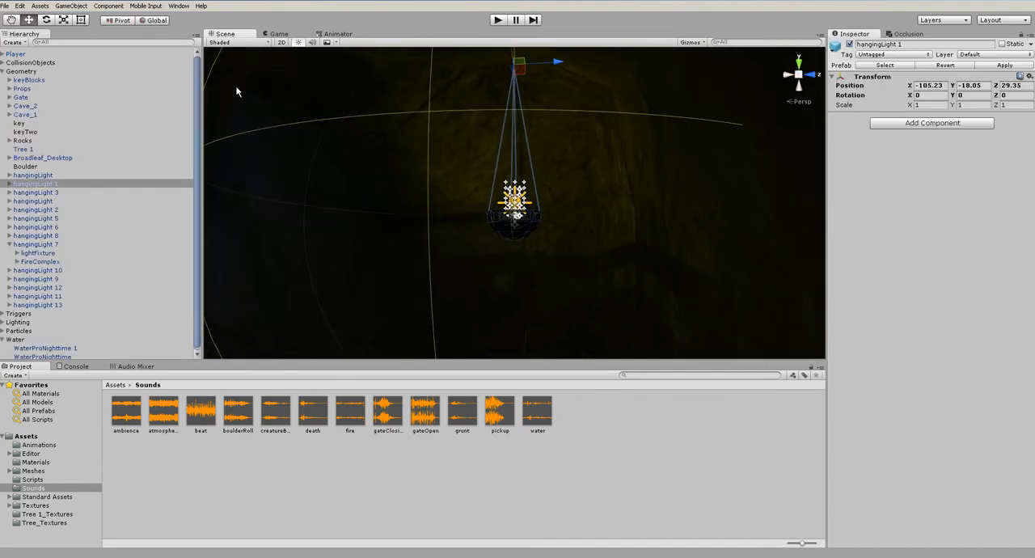
{"action": "left_click", "coordinate": [74, 9]}
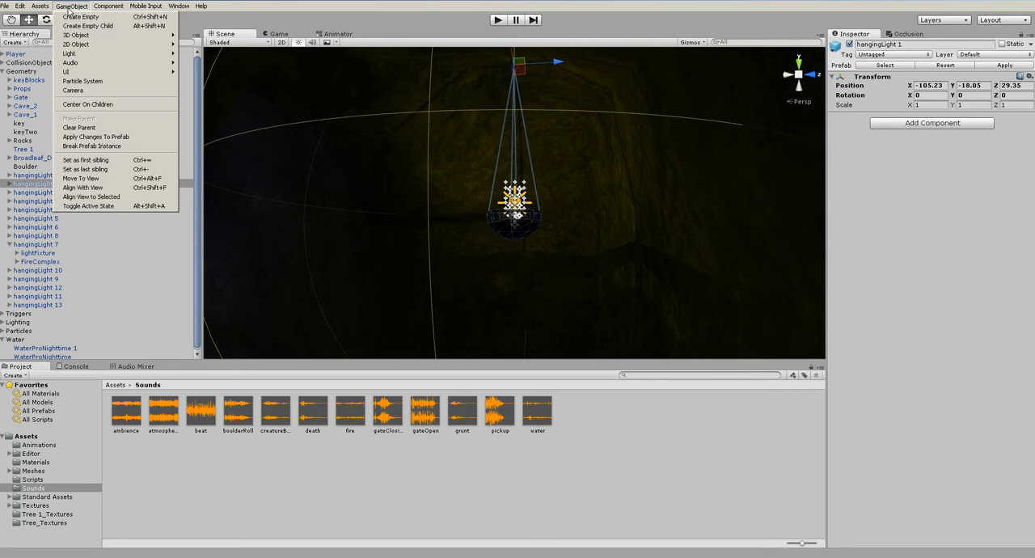
{"action": "left_click", "coordinate": [81, 17]}
{"action": "left_click_drag", "start_coordinate": [515, 165], "coordinate": [515, 198]}
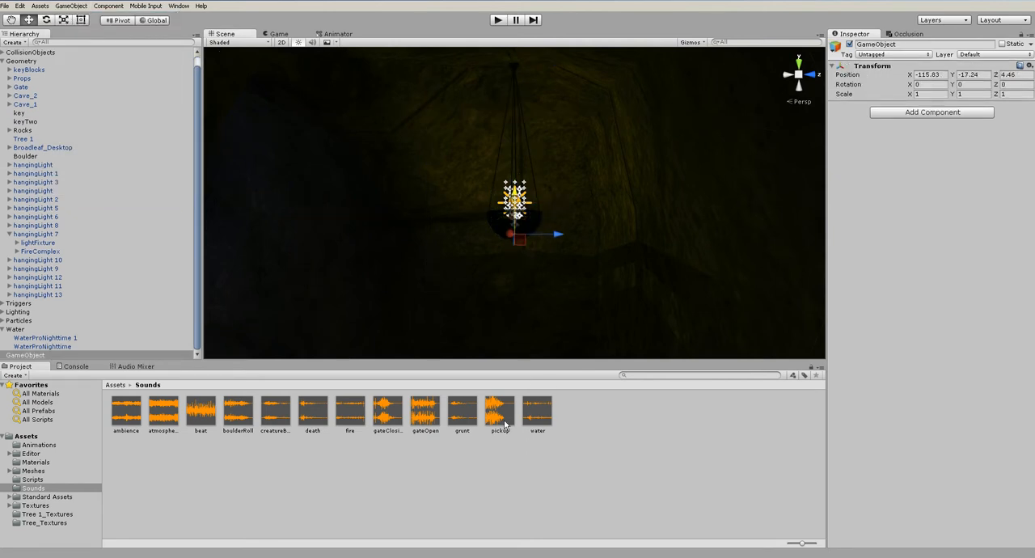
Attach the fire clip to the empty object as a looping Audio Source with Spatial Blend at 1 for full 3D
{"action": "left_click", "coordinate": [357, 413]}
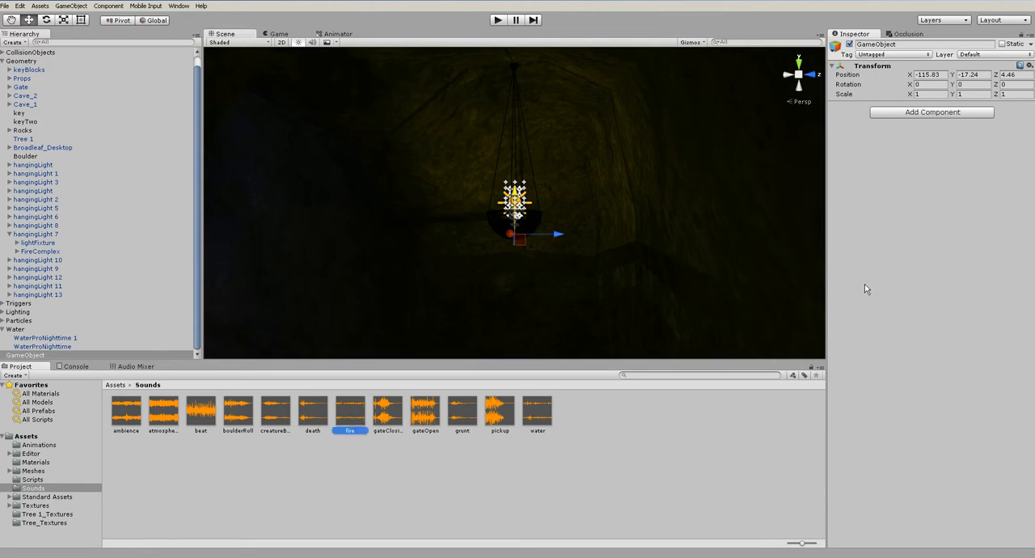
{"action": "left_click_drag", "start_coordinate": [864, 289], "coordinate": [864, 288]}
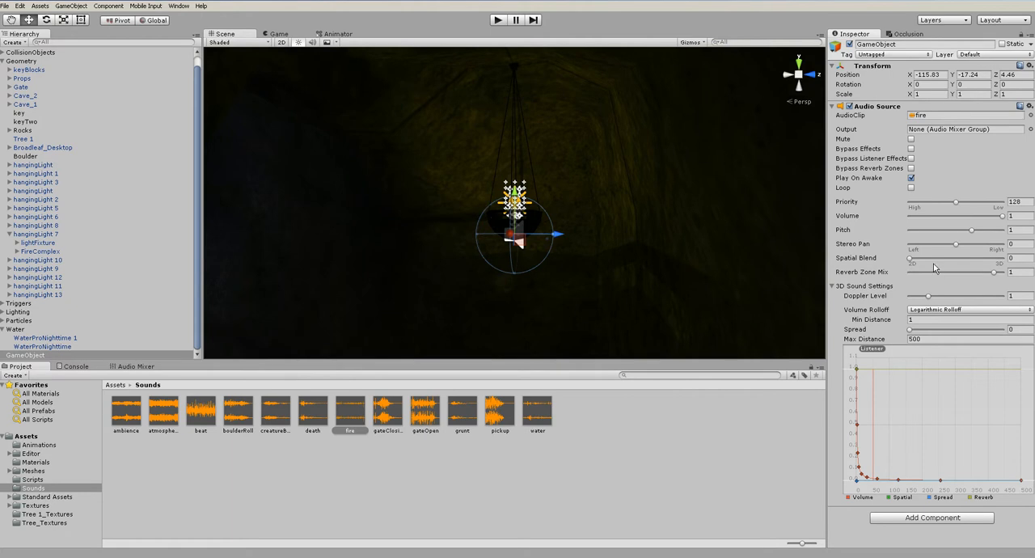
{"action": "left_click_drag", "start_coordinate": [914, 261], "coordinate": [1006, 261]}
Turn on Loop for the water Audio Source of WaterProNighttime
{"action": "left_click", "coordinate": [41, 346]}
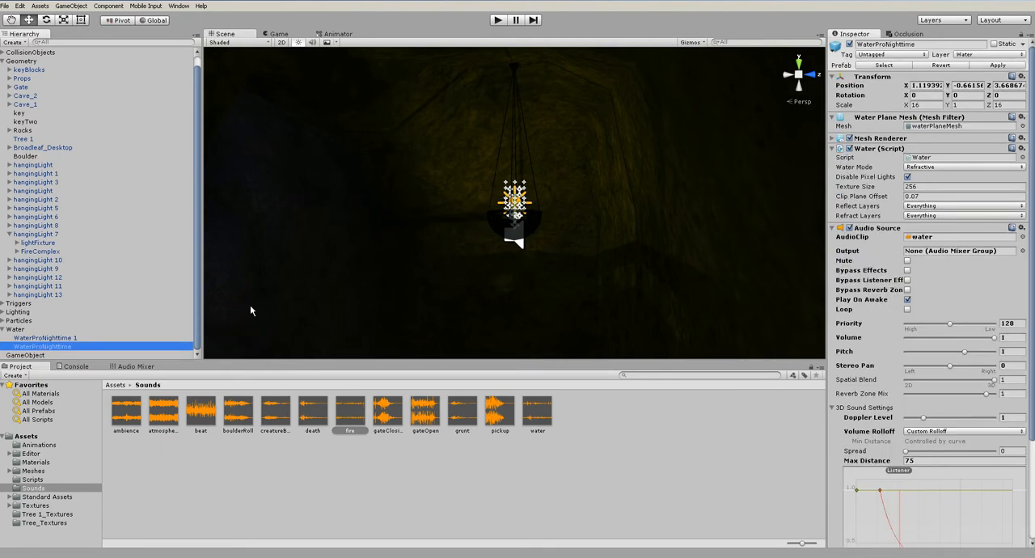
{"action": "left_click", "coordinate": [906, 310]}
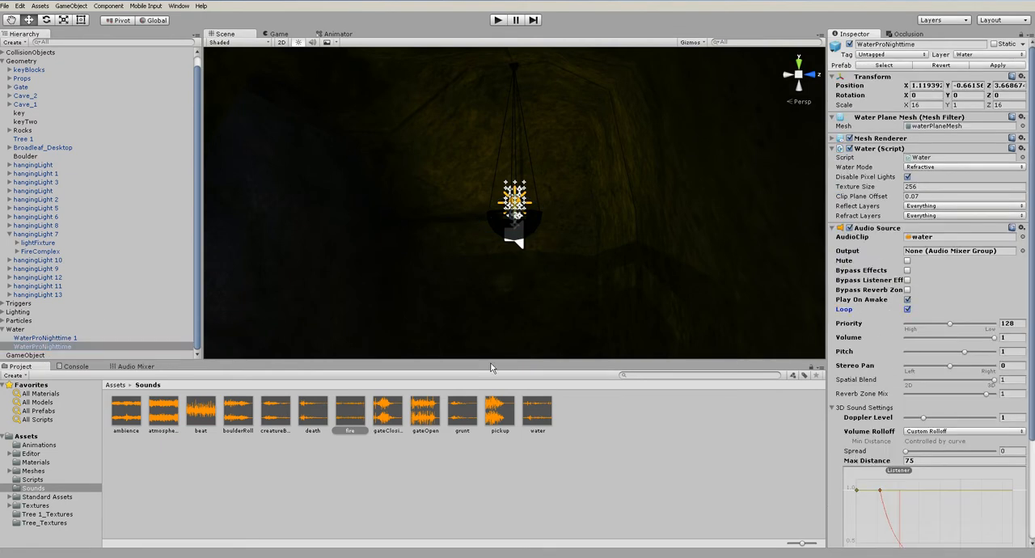
On the fire object's Audio Source, set Max Distance to 50 and raise Min Distance to 1.72
{"action": "left_click", "coordinate": [32, 355]}
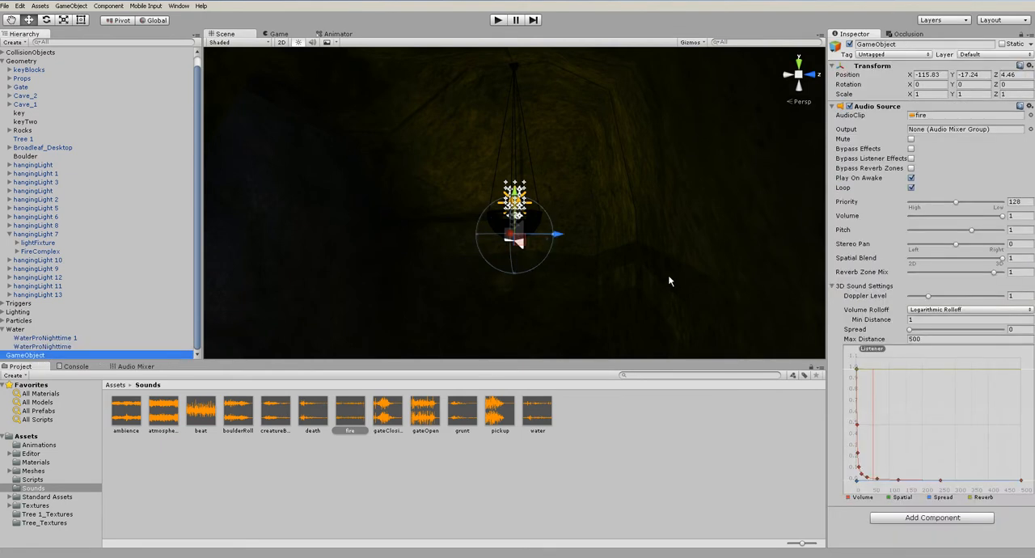
{"action": "left_click", "coordinate": [935, 339]}
{"action": "type", "text": "50"}
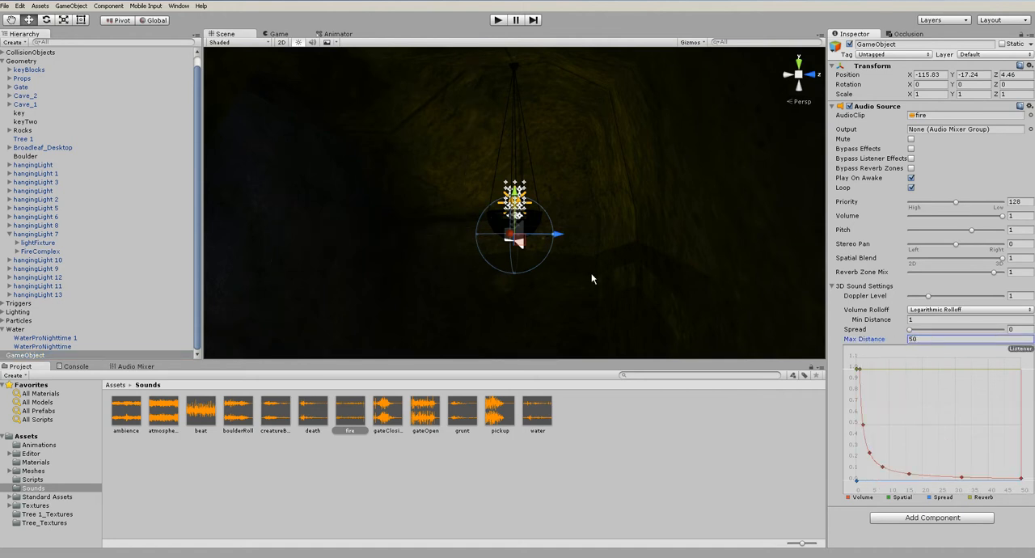
{"action": "left_click_drag", "start_coordinate": [876, 321], "coordinate": [895, 322]}
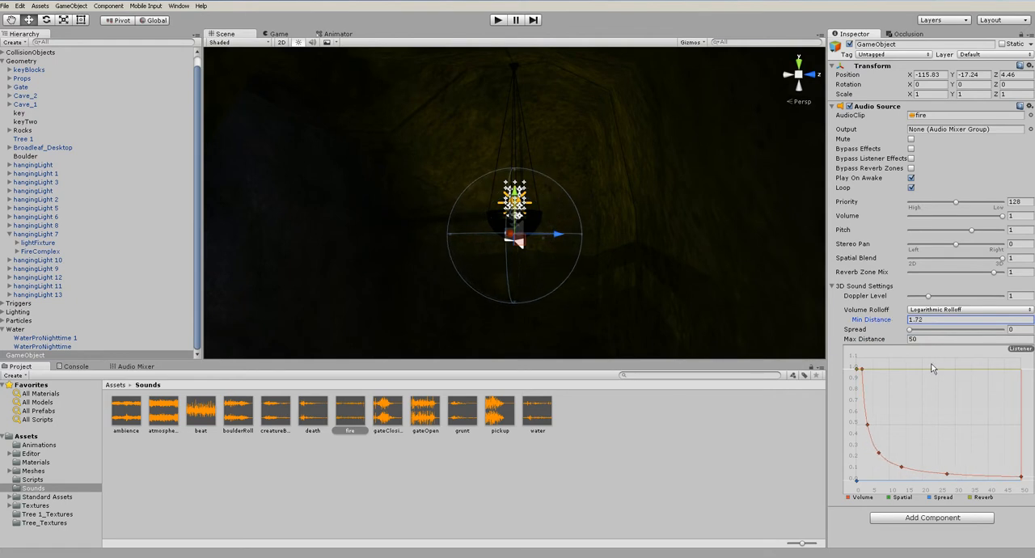
Briefly play-test the fire sound, stop the game, and turn off Maximize on Play for the Game view
{"action": "left_click", "coordinate": [498, 20]}
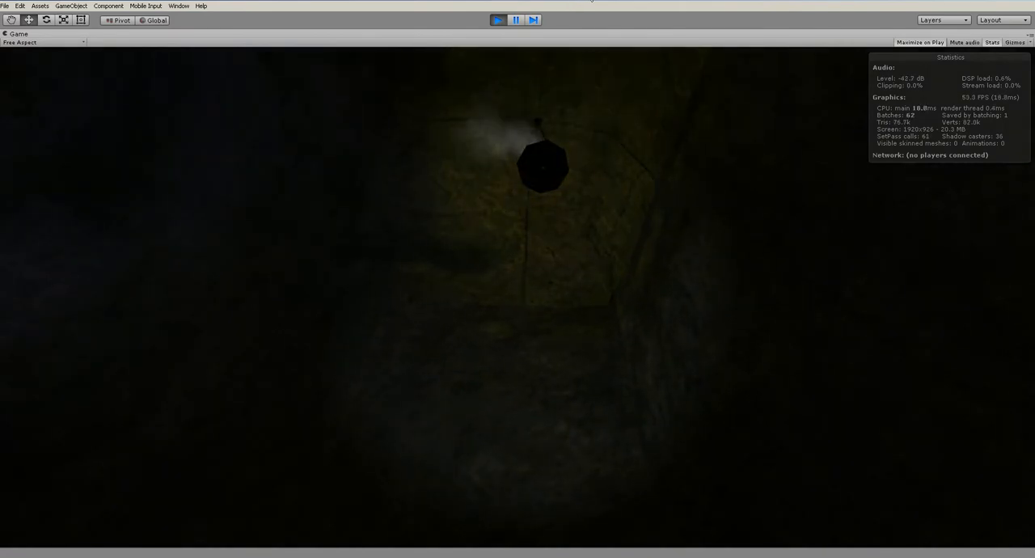
{"action": "left_click", "coordinate": [495, 20]}
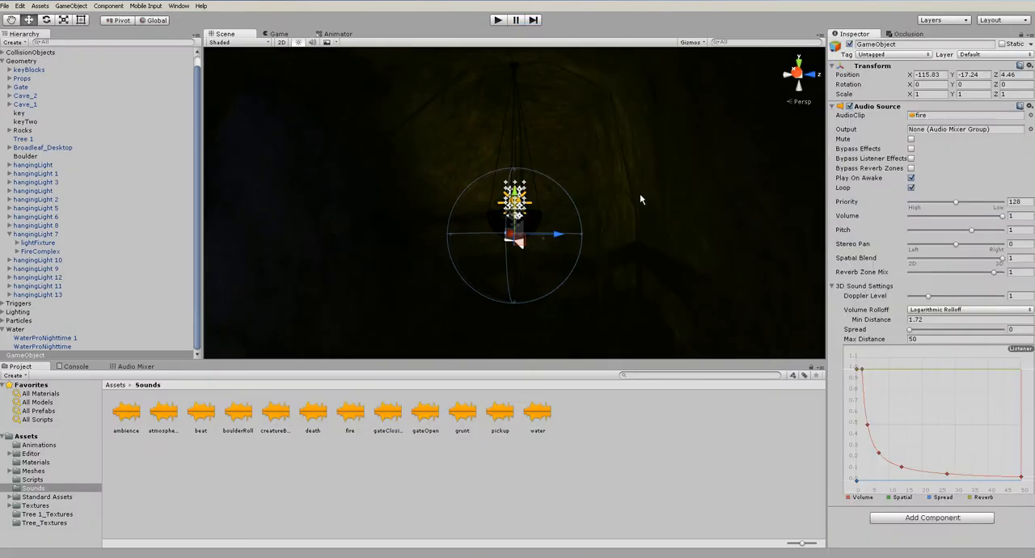
{"action": "left_click", "coordinate": [279, 34]}
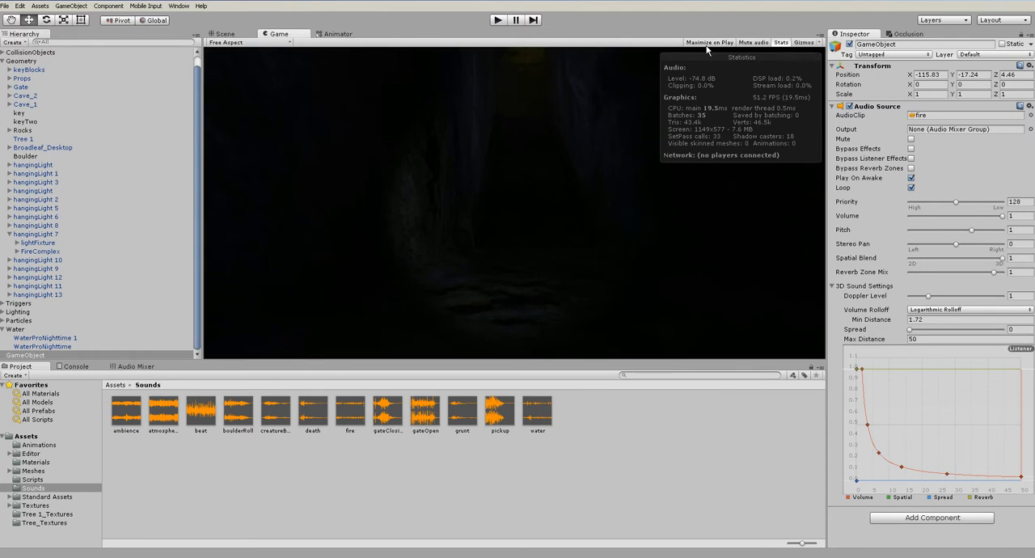
{"action": "left_click", "coordinate": [227, 34]}
Play-test walking toward and away from the hanging light while watching the listener on the fire sound's rolloff curve, and stop the game
{"action": "left_click", "coordinate": [496, 21]}
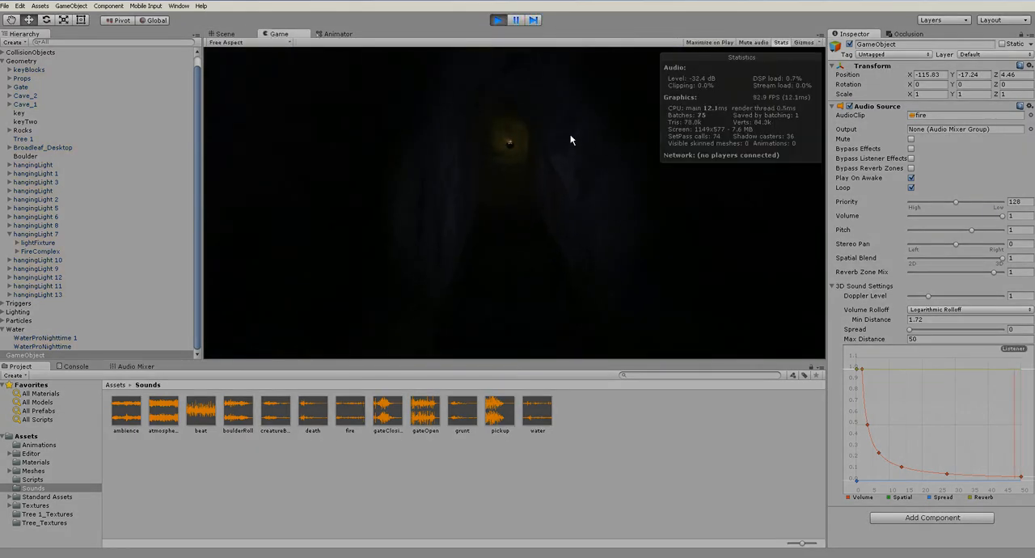
{"action": "key", "text": "w"}
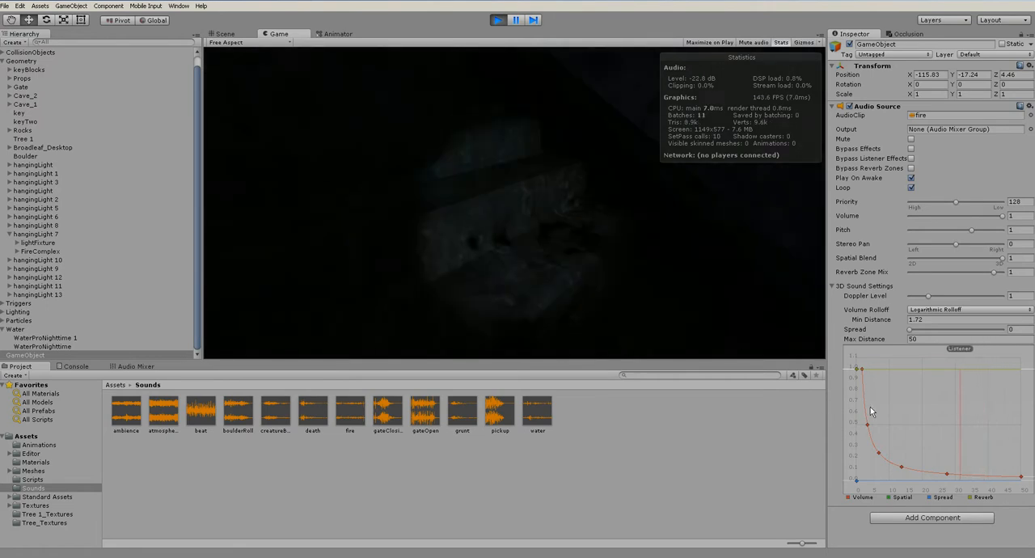
{"action": "key", "text": "w"}
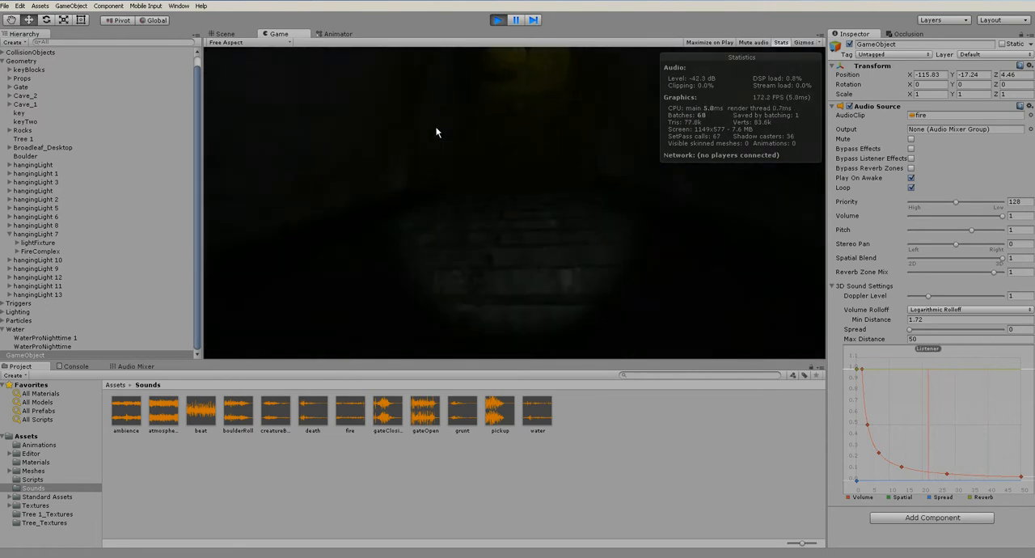
{"action": "key", "text": "w"}
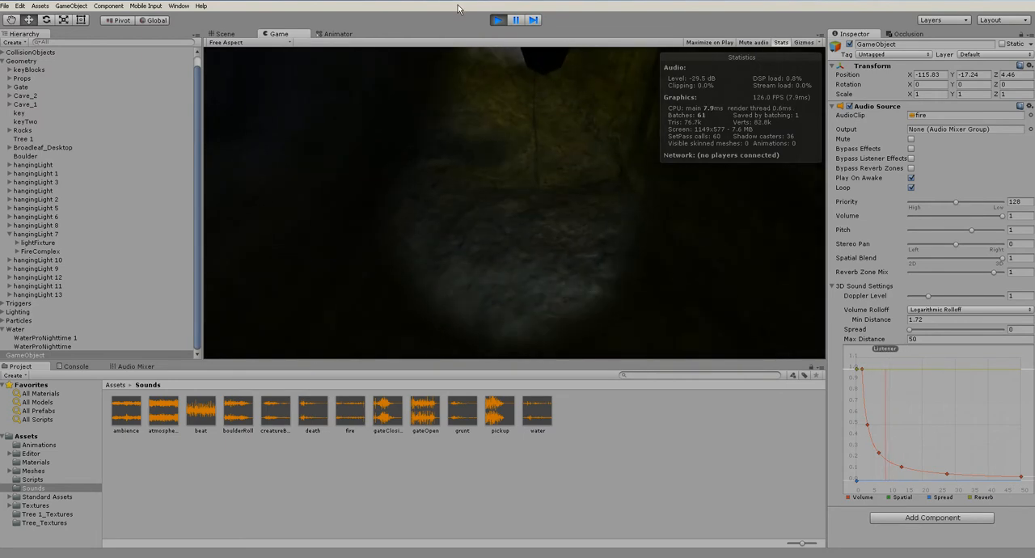
{"action": "key", "text": "s"}
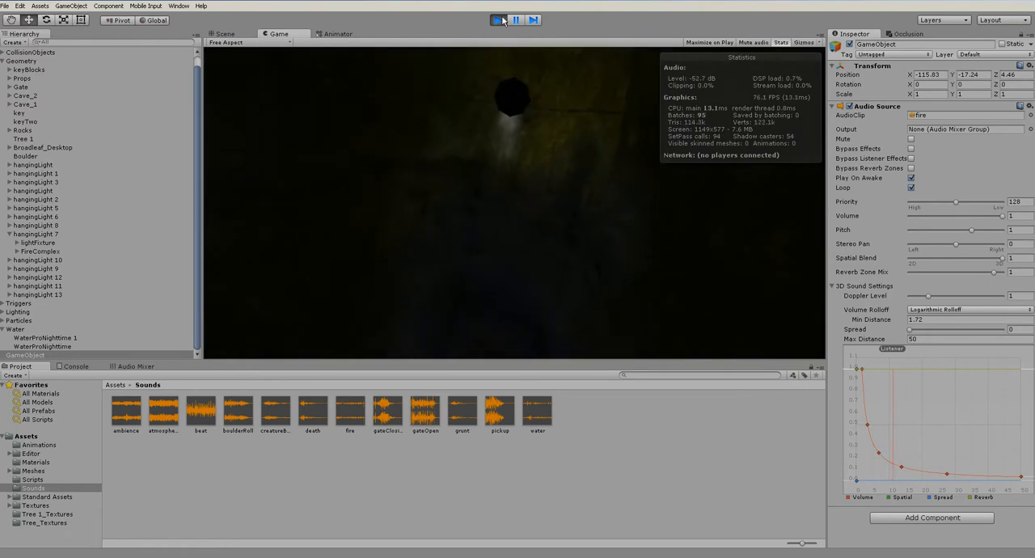
{"action": "key", "text": "ctrl+p"}
Rename the fire sound object to fireSounds and set its Audio Source's Max Distance to 40
{"action": "left_click", "coordinate": [904, 35]}
{"action": "left_click", "coordinate": [867, 34]}
{"action": "left_click", "coordinate": [891, 43]}
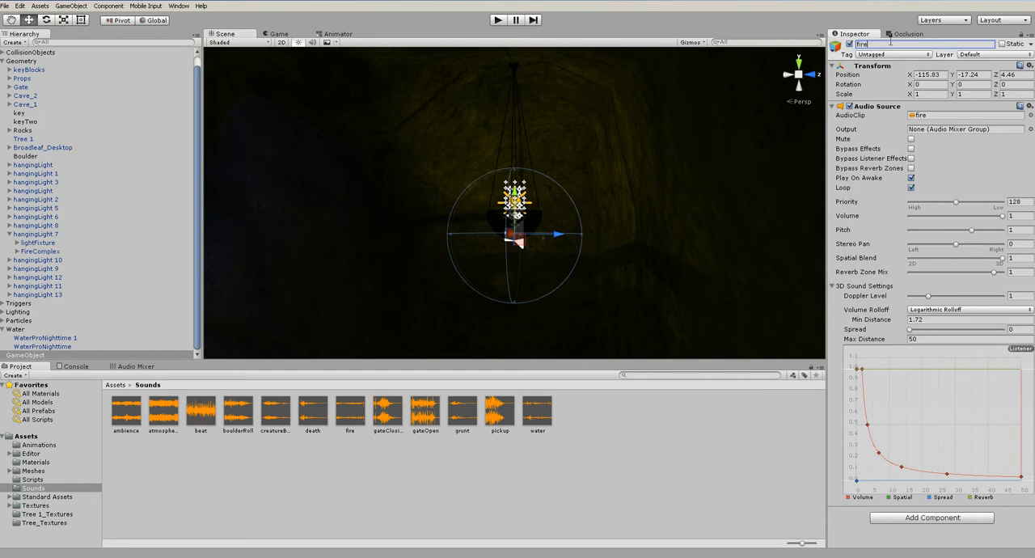
{"action": "left_click", "coordinate": [913, 339]}
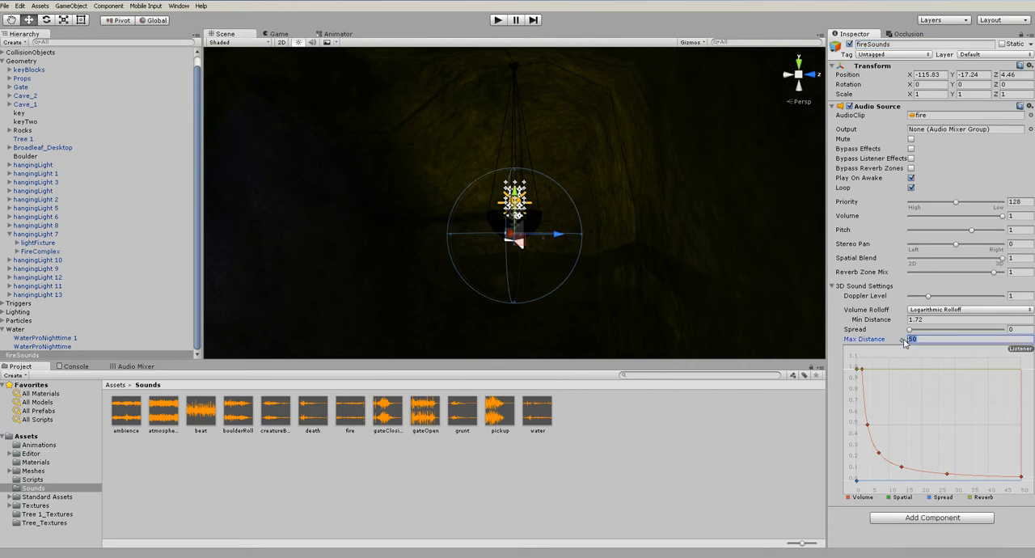
{"action": "type", "text": "40"}
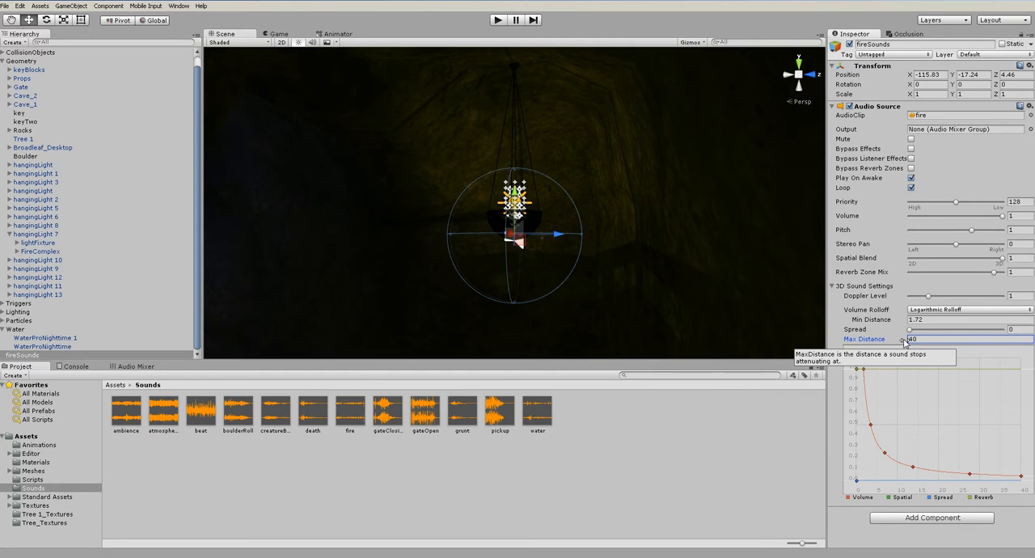
Play-test the fire sound's falloff with the Max Distance of 40 on the way to the hanging light, and stop the game
{"action": "left_click", "coordinate": [498, 21]}
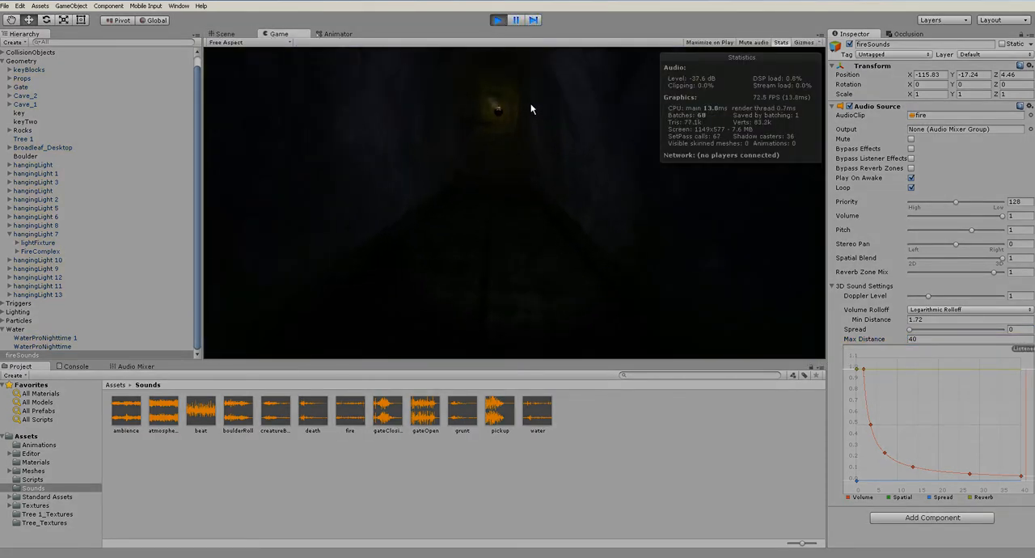
{"action": "key", "text": "w"}
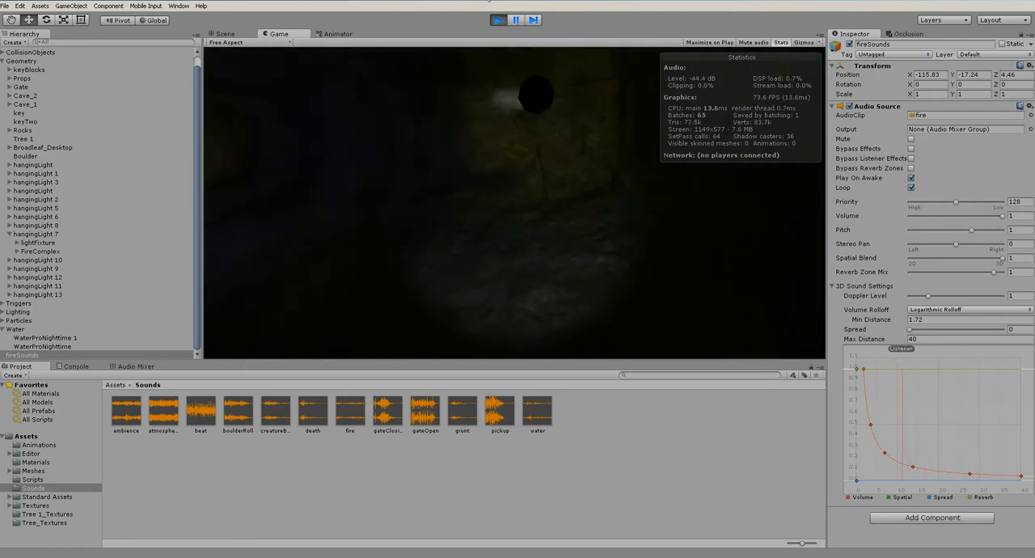
{"action": "key", "text": "ctrl+p"}
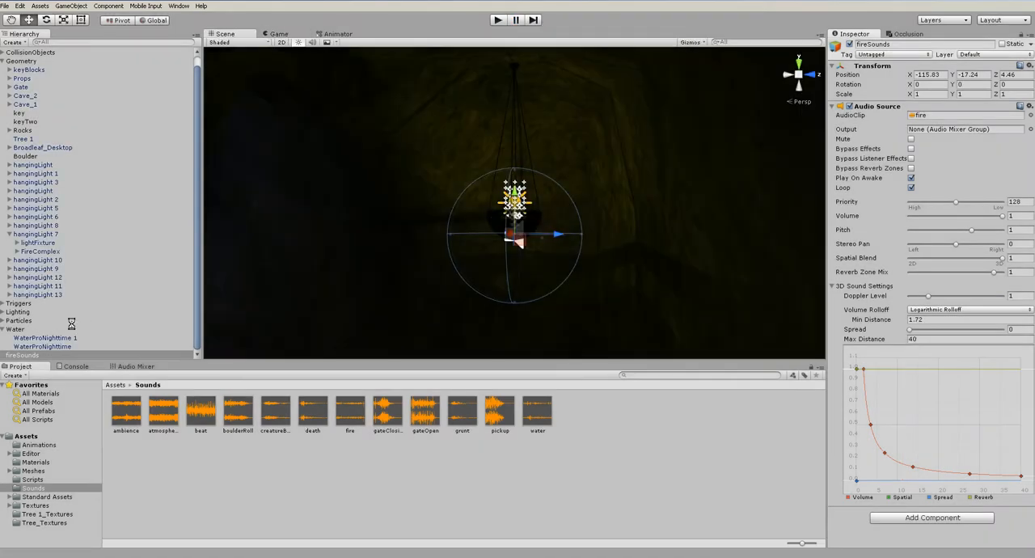
Expand hangingLight 1 and make fireSounds a child of it
{"action": "left_click", "coordinate": [59, 175]}
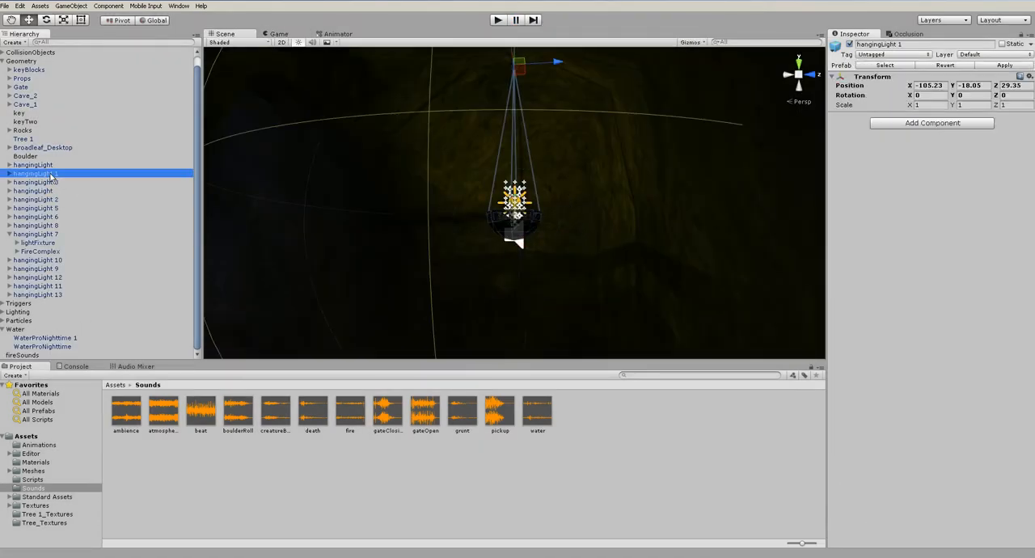
{"action": "left_click", "coordinate": [9, 174]}
{"action": "scroll", "coordinate": [31, 354], "scroll_direction": "down", "scroll_amount": 1}
{"action": "left_click_drag", "start_coordinate": [21, 356], "coordinate": [46, 161]}
Apply hangingLight 1's changes to its prefab and expand hangingLight 3 to check its children for fireSounds
{"action": "left_click", "coordinate": [45, 159]}
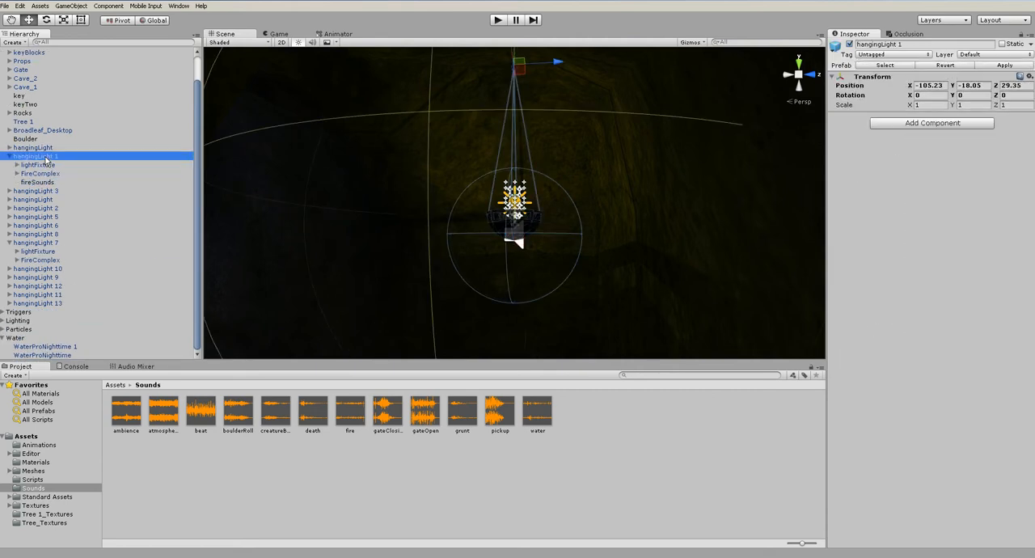
{"action": "left_click", "coordinate": [73, 6]}
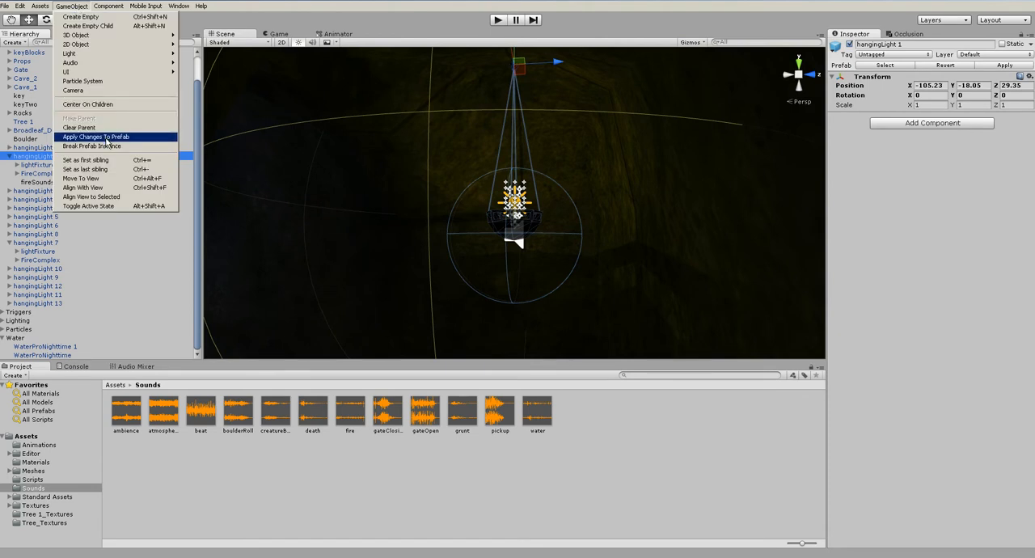
{"action": "left_click", "coordinate": [106, 139]}
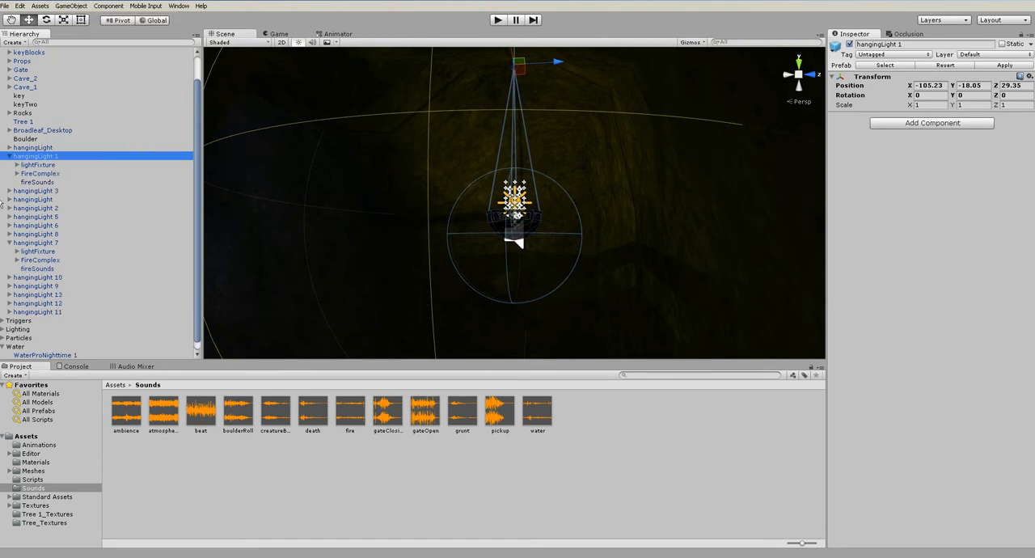
{"action": "left_click", "coordinate": [9, 190]}
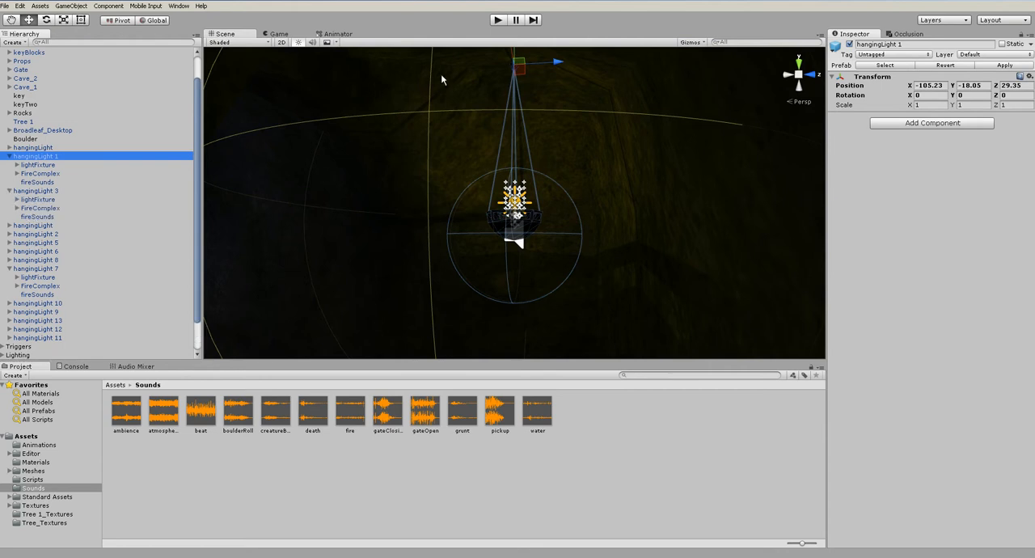
Play-test the fire sounds of the hanging lights along the cave passage, stop the game, and deselect hangingLight 1
{"action": "left_click", "coordinate": [510, 20]}
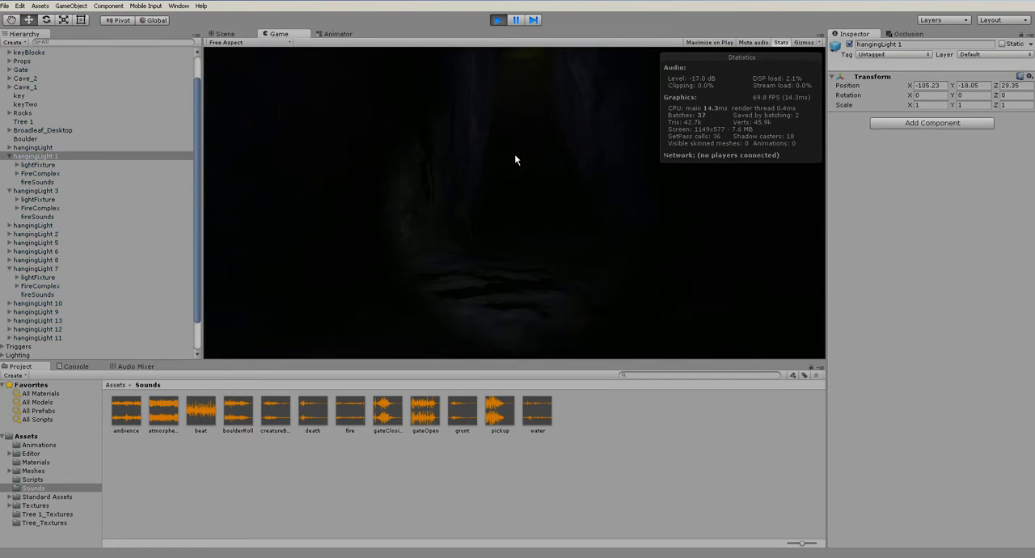
{"action": "key", "text": "w"}
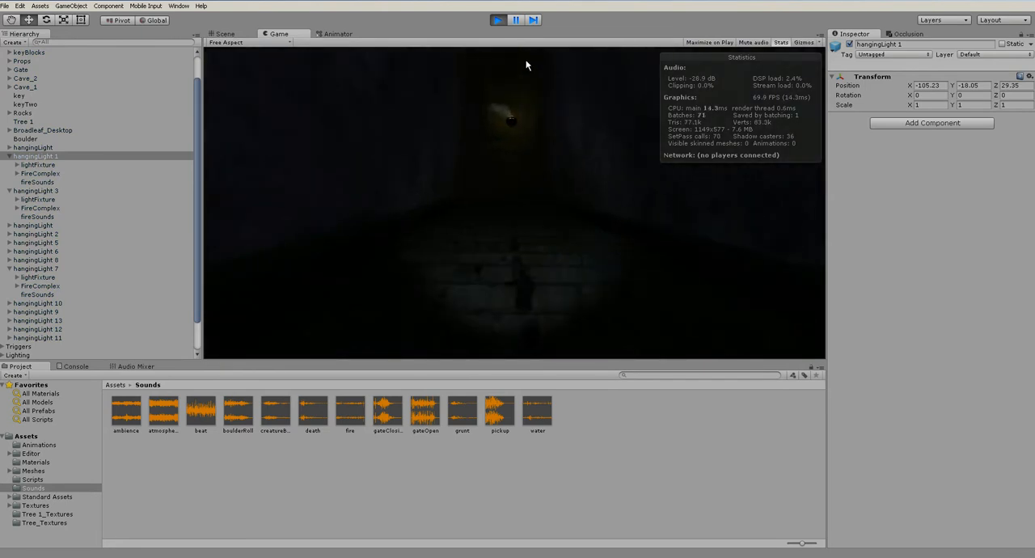
{"action": "key", "text": "w"}
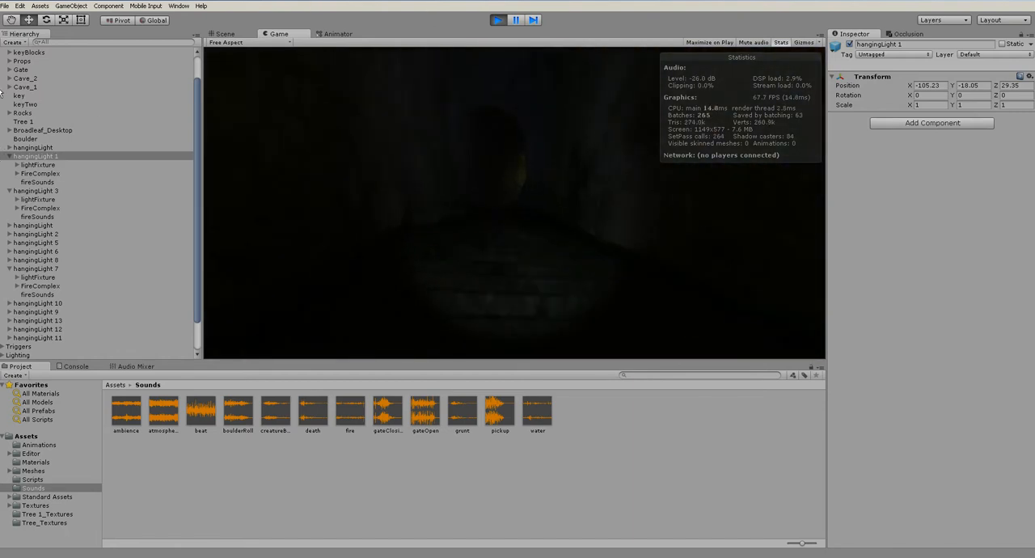
{"action": "left_click", "coordinate": [497, 20]}
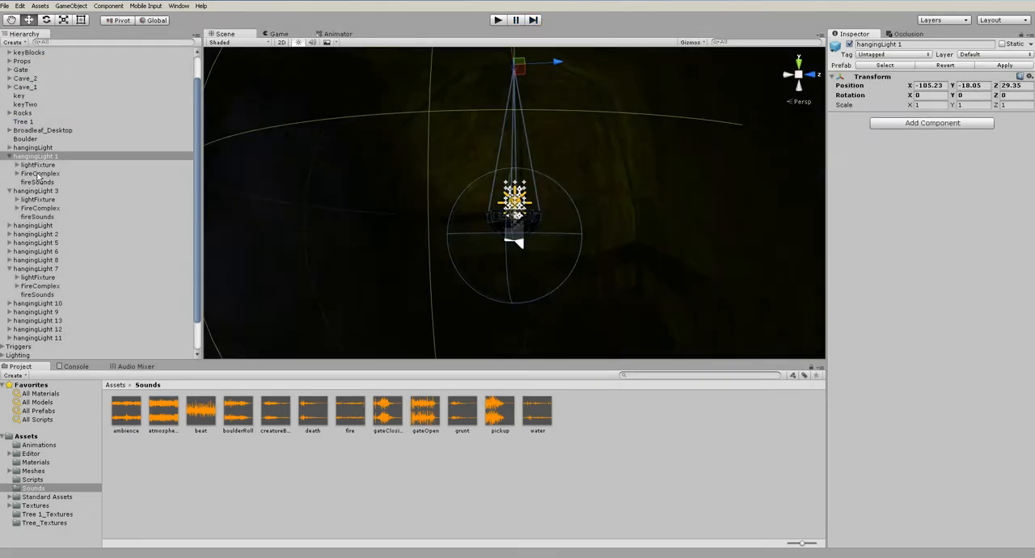
{"action": "scroll", "coordinate": [520, 263], "scroll_direction": "down", "scroll_amount": 2}
{"action": "left_click", "coordinate": [520, 263]}
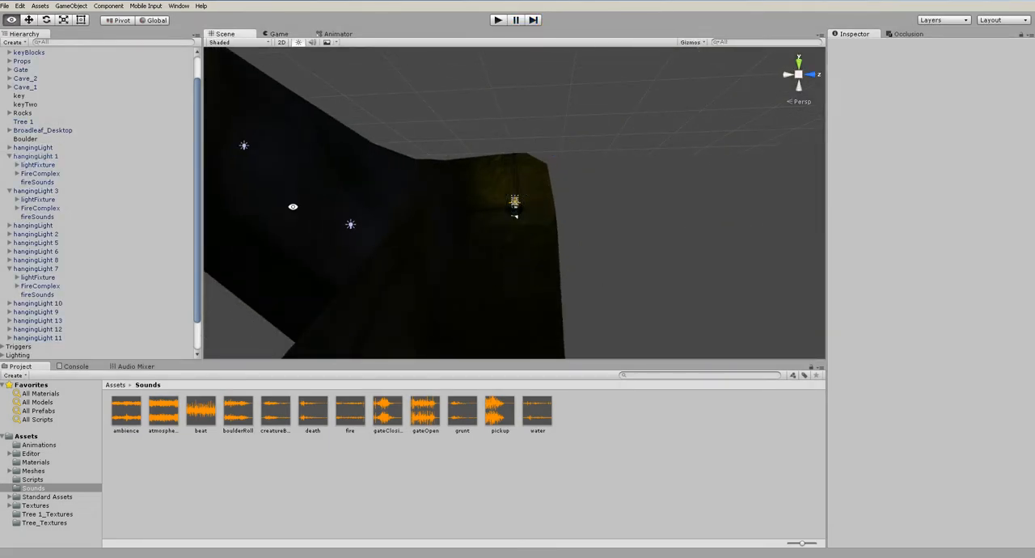
Locate the fire in the standing fixture beyond the cave passage, frame it in the view, and select its FireComplex parent under Particles
{"action": "middle_click_drag", "start_coordinate": [460, 249], "coordinate": [728, 319]}
{"action": "middle_click_drag", "start_coordinate": [358, 198], "coordinate": [499, 287]}
{"action": "scroll", "coordinate": [467, 260], "scroll_direction": "down", "scroll_amount": 2}
{"action": "scroll", "coordinate": [466, 261], "scroll_direction": "up", "scroll_amount": 1}
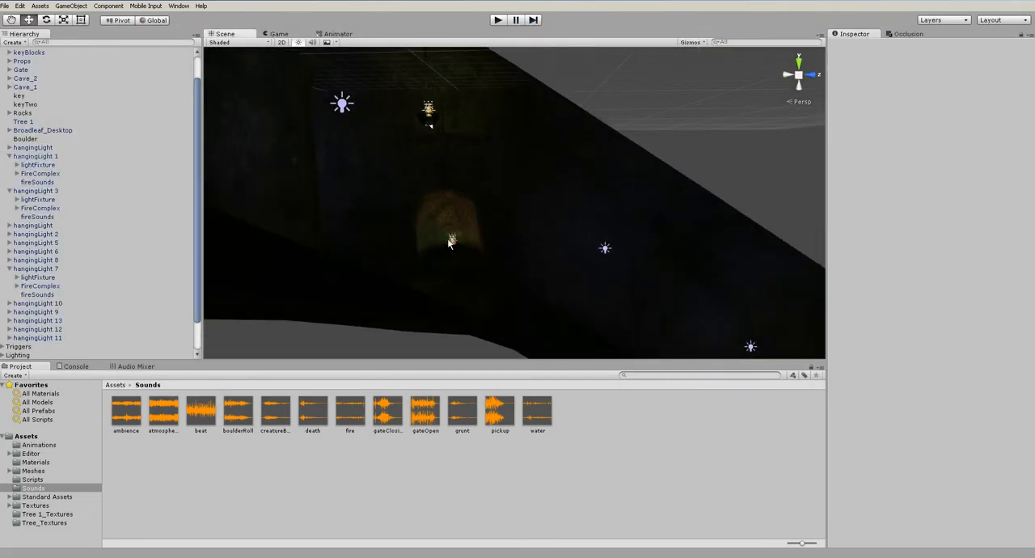
{"action": "left_click", "coordinate": [452, 238]}
{"action": "key", "text": "f"}
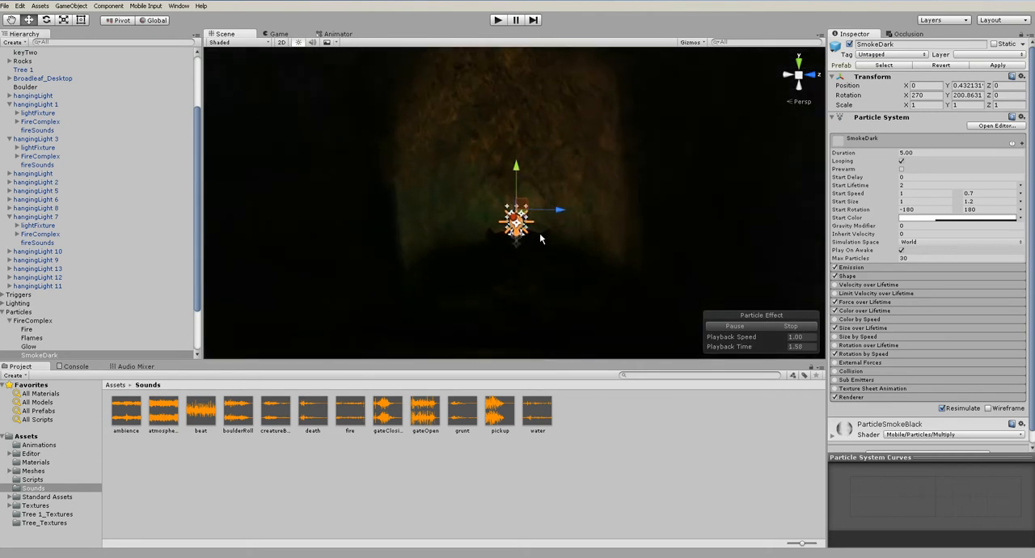
{"action": "left_click", "coordinate": [27, 314]}
{"action": "left_click", "coordinate": [3, 313]}
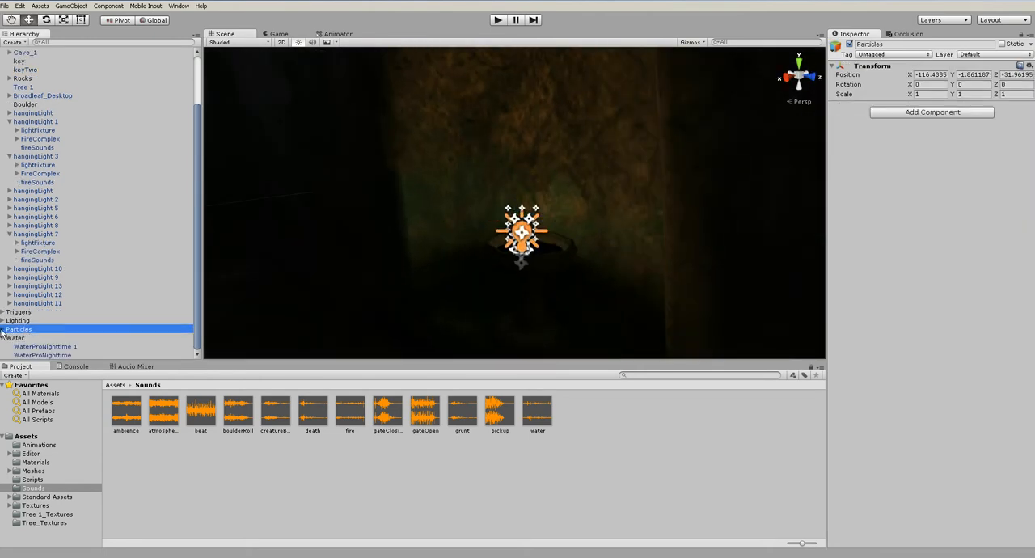
{"action": "left_click", "coordinate": [3, 337]}
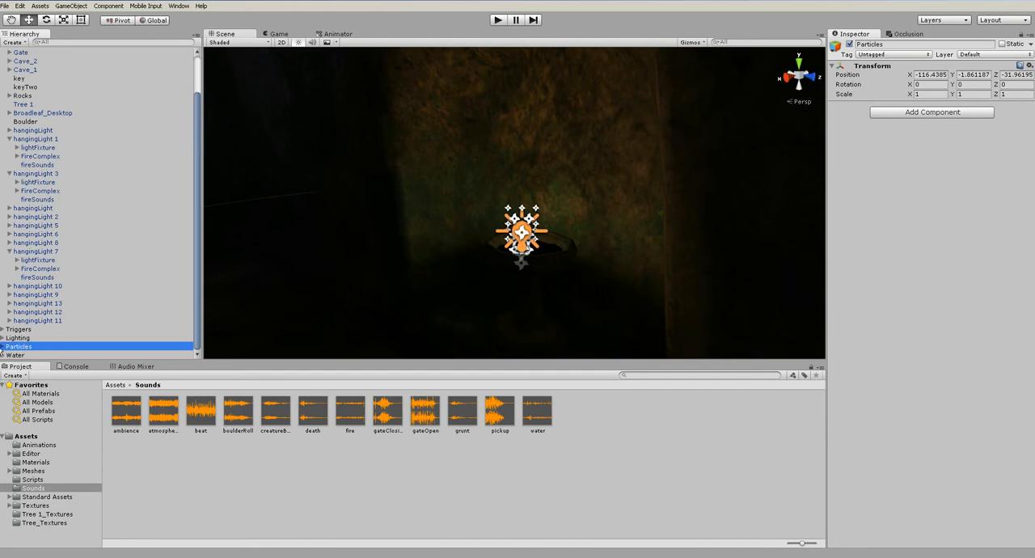
{"action": "left_click", "coordinate": [33, 337]}
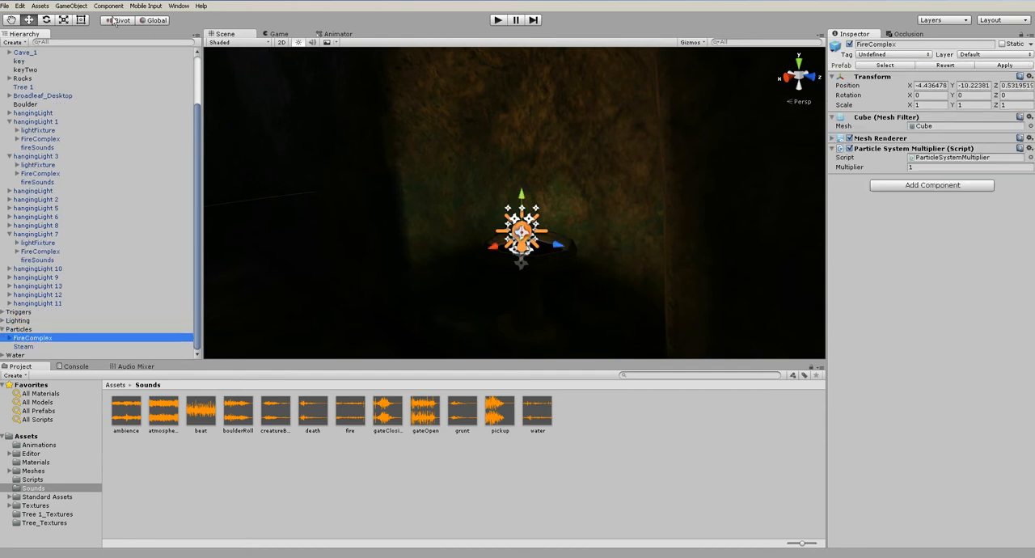
Create an empty game object at the standing fixture's fire and add the fire clip to it as an audio source
{"action": "left_click", "coordinate": [71, 6]}
{"action": "left_click", "coordinate": [83, 19]}
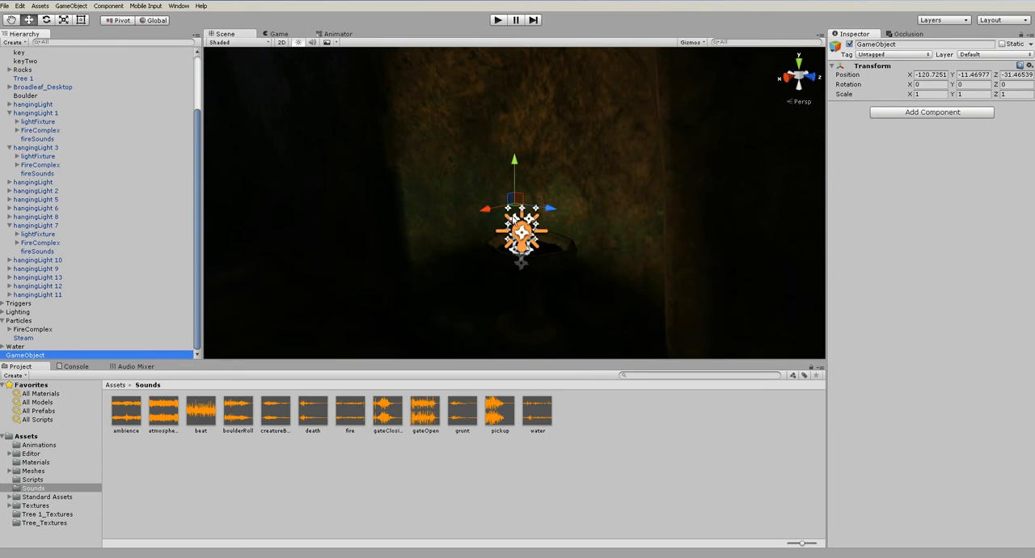
{"action": "left_click_drag", "start_coordinate": [516, 214], "coordinate": [568, 317], "text": "alt"}
{"action": "left_click_drag", "start_coordinate": [525, 253], "coordinate": [515, 162], "text": "alt"}
{"action": "left_click_drag", "start_coordinate": [350, 412], "coordinate": [892, 309]}
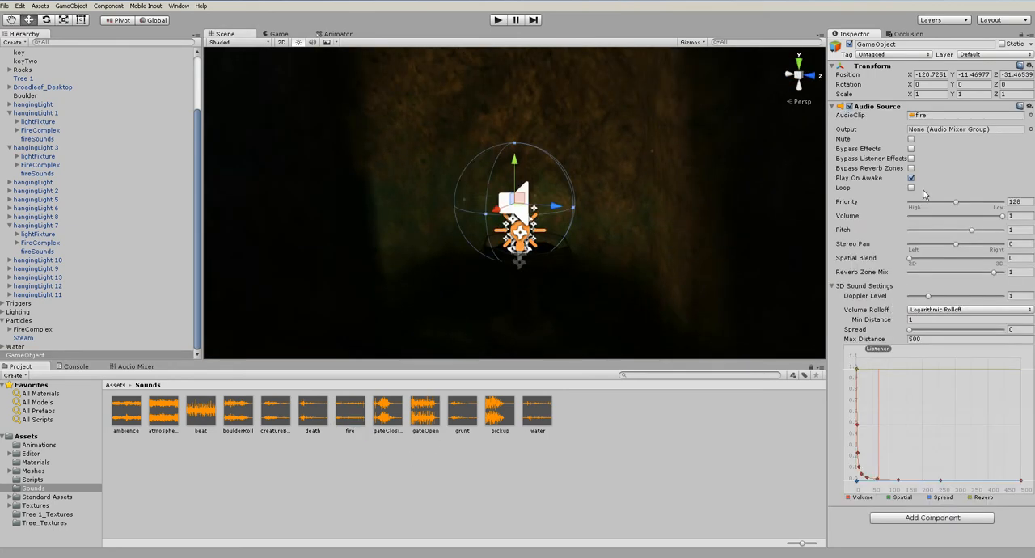
Enable Loop on the fire audio source, set Spatial Blend to 1 and Max Distance to 50, and check its range around the cave
{"action": "left_click_drag", "start_coordinate": [911, 260], "coordinate": [1005, 265]}
{"action": "left_click", "coordinate": [936, 339]}
{"action": "type", "text": "50"}
{"action": "scroll", "coordinate": [684, 265], "scroll_direction": "down", "scroll_amount": 10}
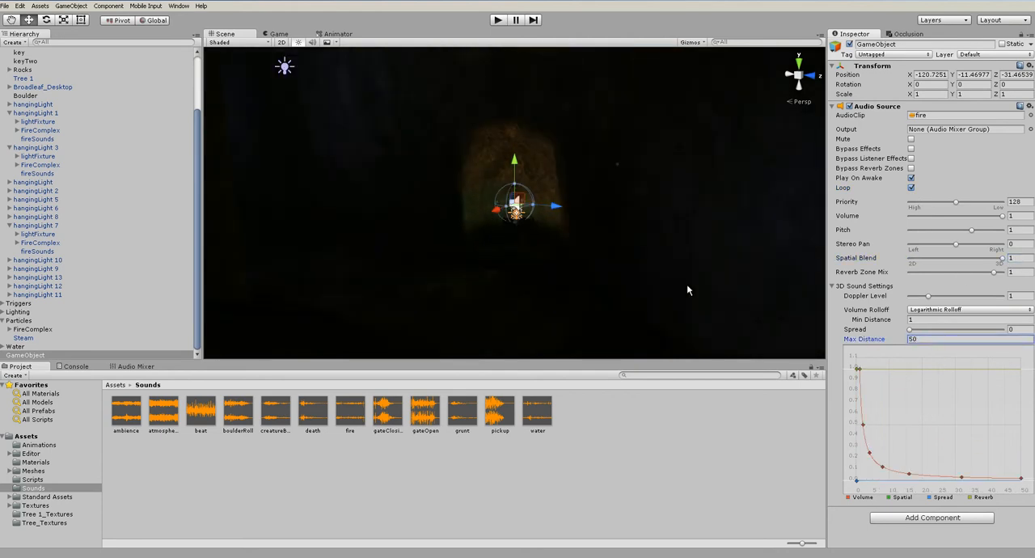
{"action": "left_click_drag", "start_coordinate": [686, 305], "coordinate": [875, 417], "text": "alt"}
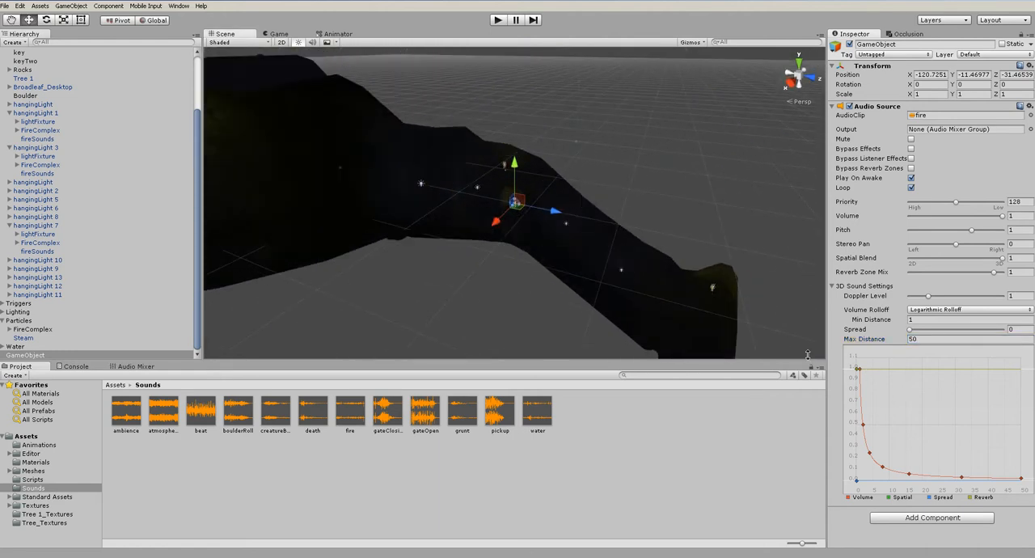
{"action": "left_click_drag", "start_coordinate": [607, 305], "coordinate": [623, 302], "text": "alt"}
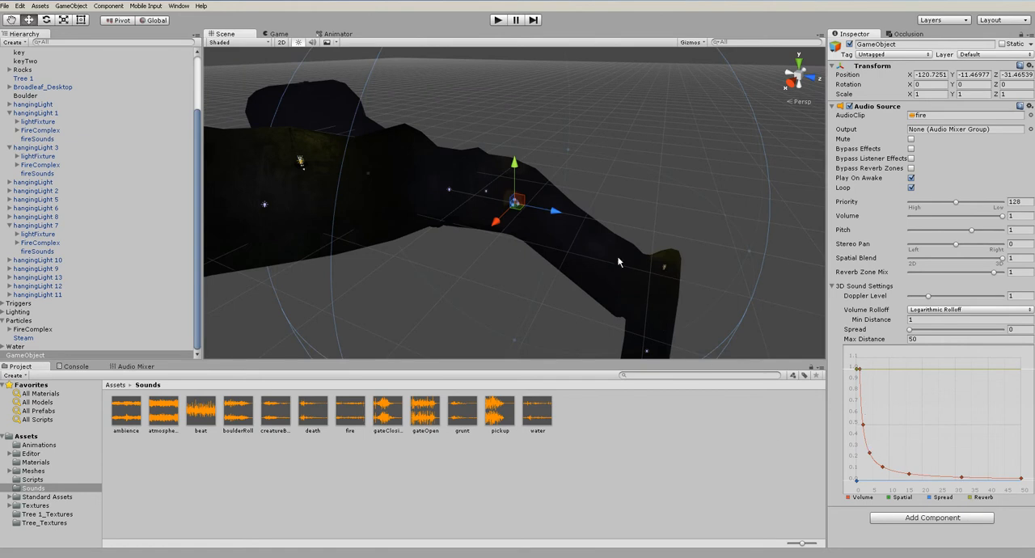
{"action": "scroll", "coordinate": [617, 262], "scroll_direction": "up", "scroll_amount": 8}
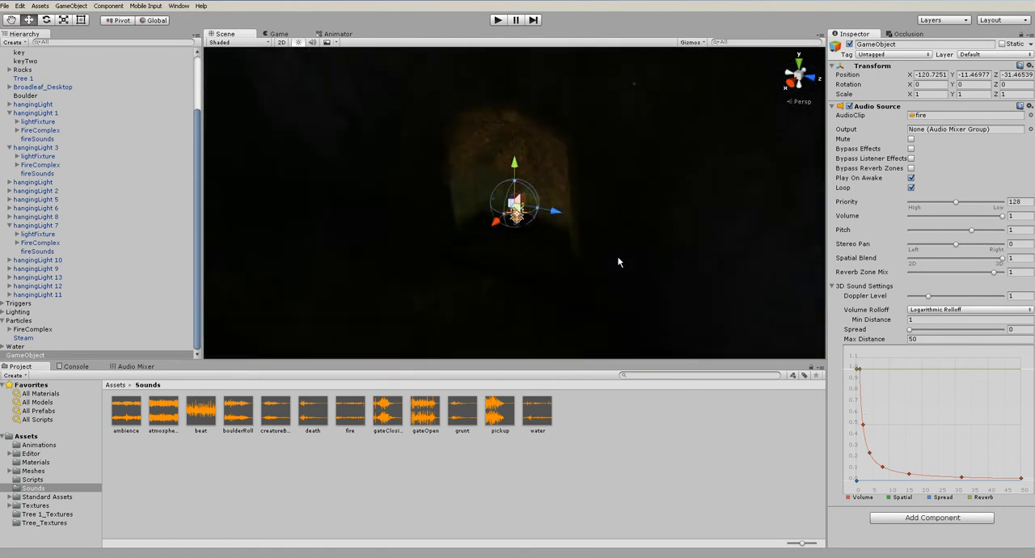
{"action": "left_click_drag", "start_coordinate": [616, 256], "coordinate": [557, 259], "text": "alt"}
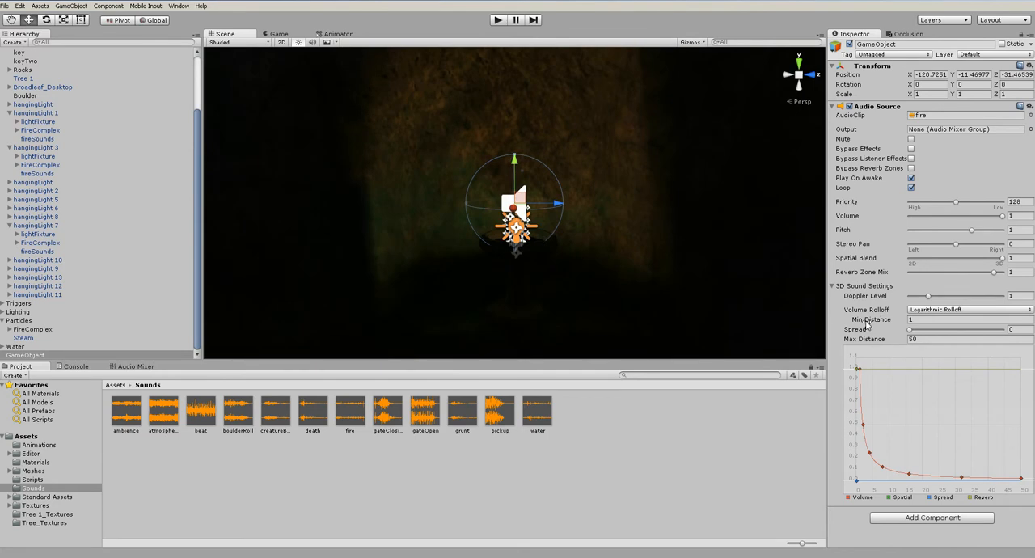
Play-test the standing fixture's fire sound by walking up to the fire and backing away, and stop the game
{"action": "left_click", "coordinate": [496, 20]}
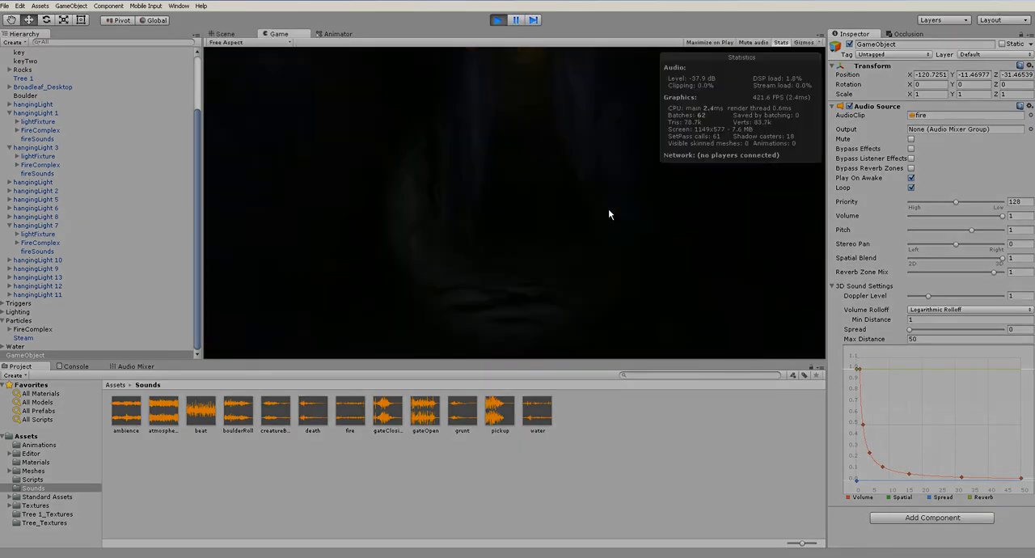
{"action": "key", "text": "w"}
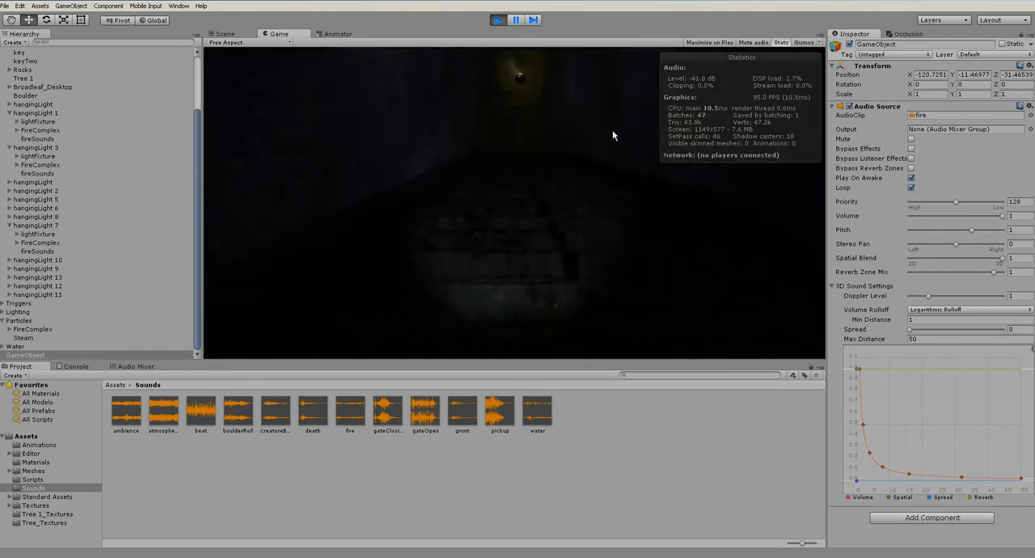
{"action": "key", "text": "w"}
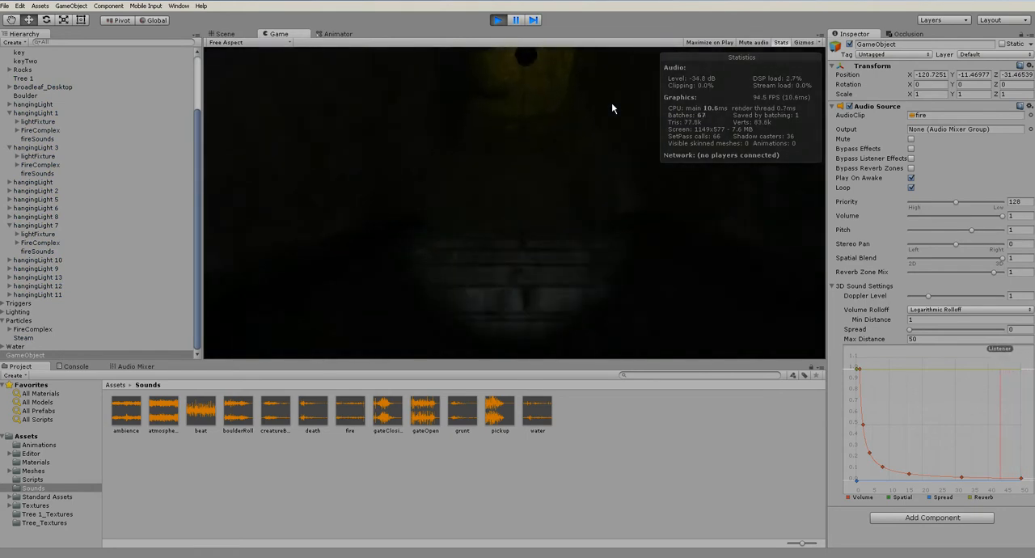
{"action": "key", "text": "w"}
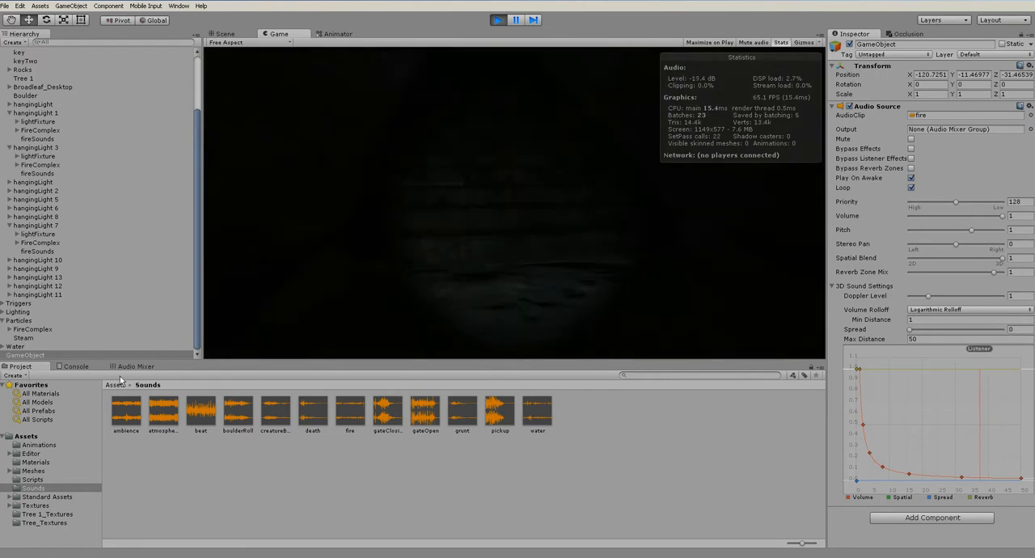
{"action": "key", "text": "w"}
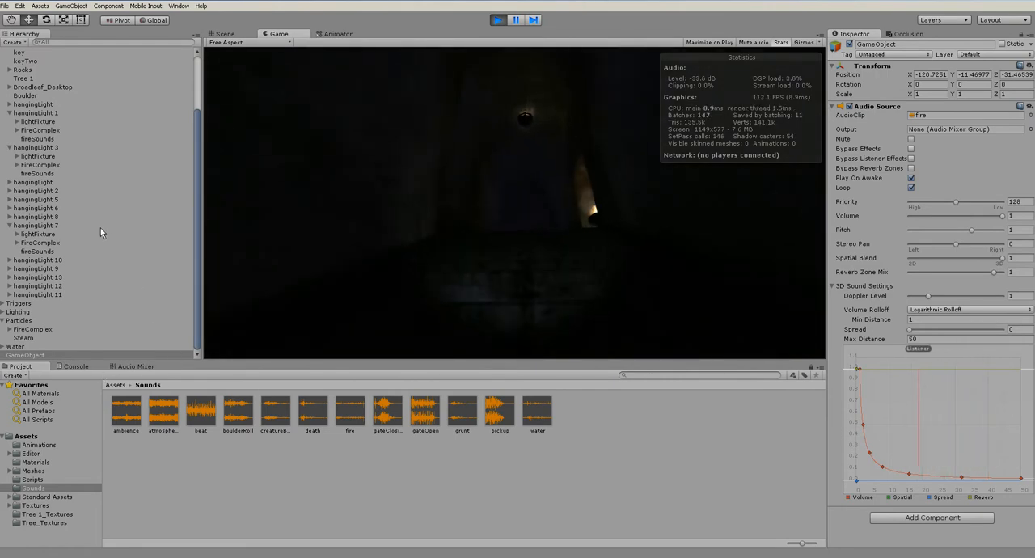
{"action": "key", "text": "w"}
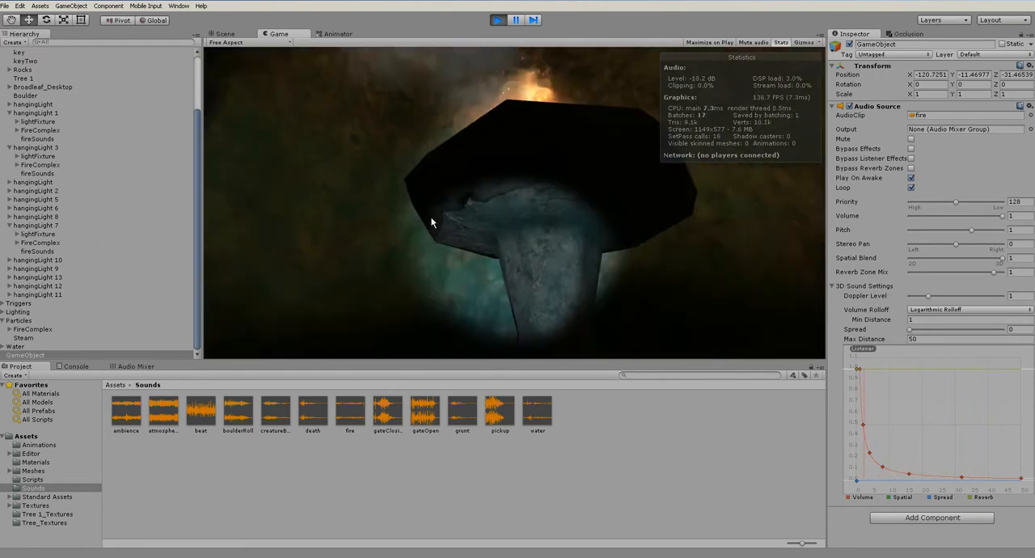
{"action": "key", "text": "s"}
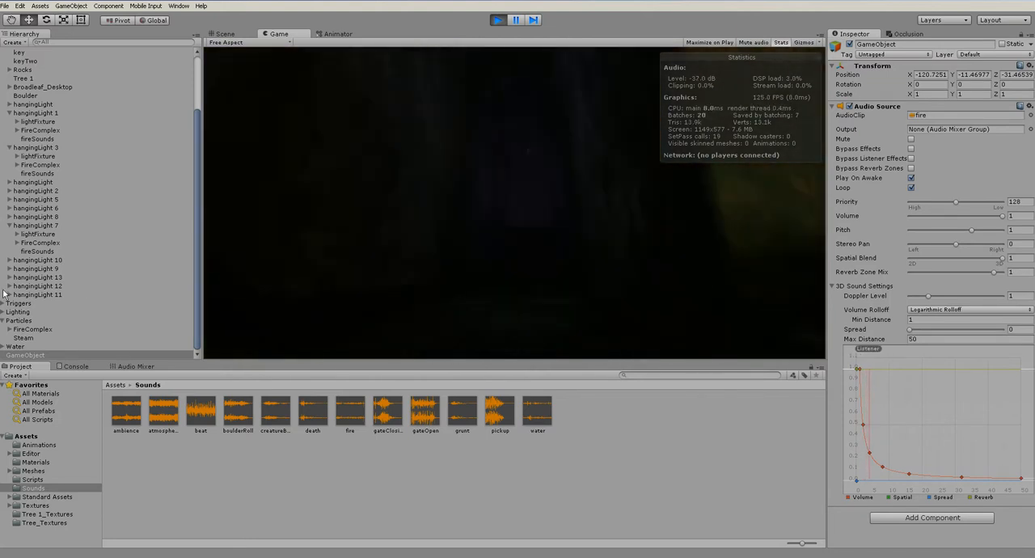
{"action": "left_click", "coordinate": [497, 19]}
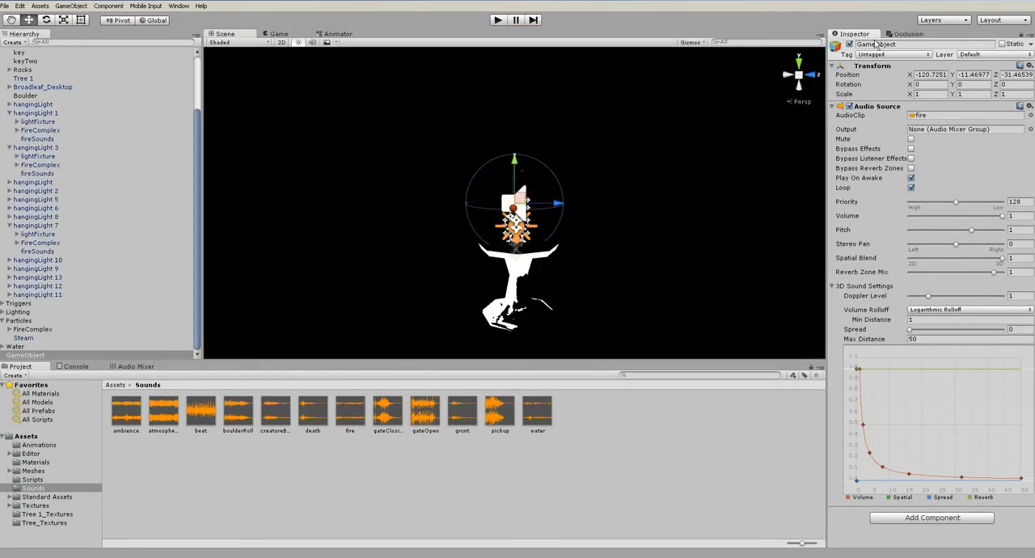
Rename the game object as fireSound_waterFixture, make it a child of FireComplex under Particles, and collapse the Geometry and Particles groups
{"action": "left_click", "coordinate": [898, 45]}
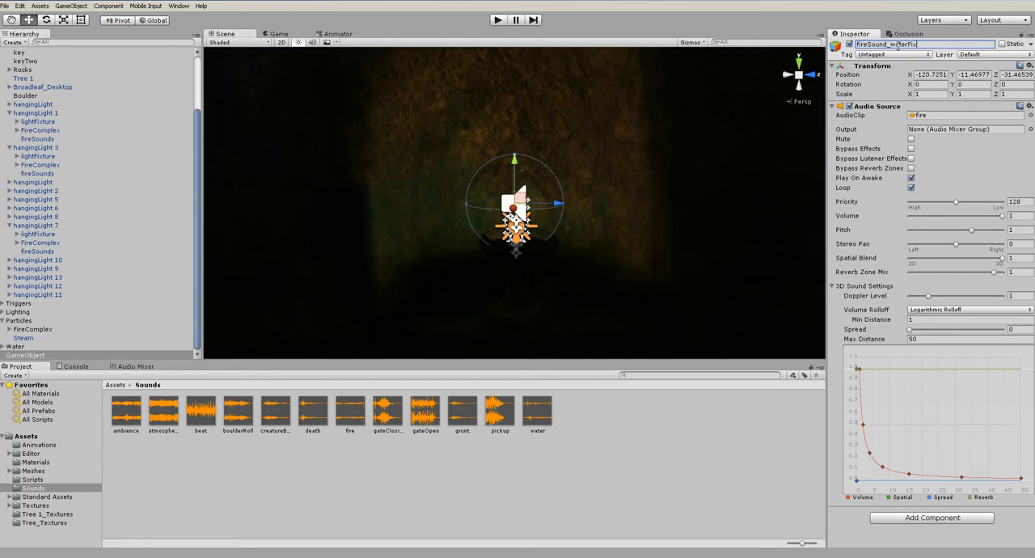
{"action": "left_click_drag", "start_coordinate": [48, 358], "coordinate": [47, 329]}
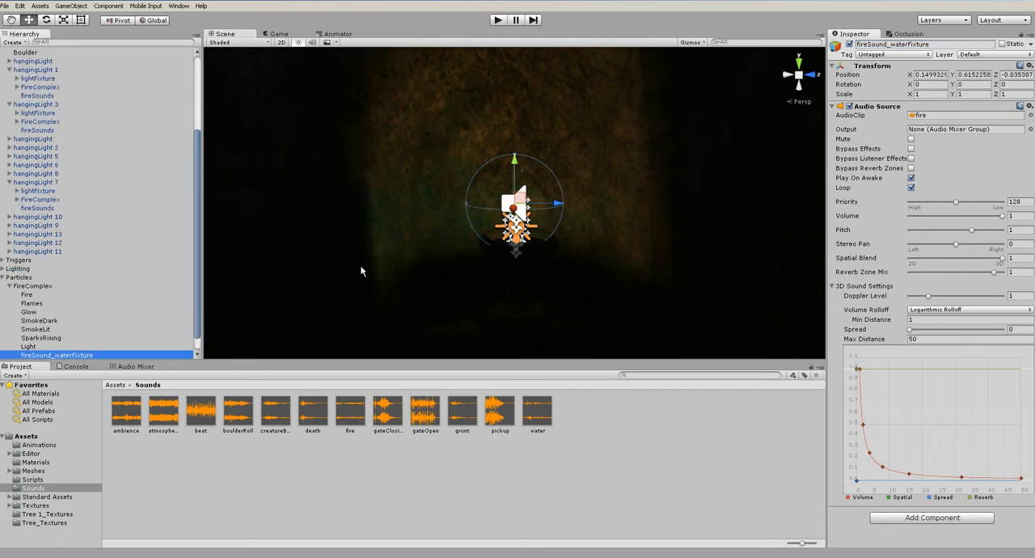
{"action": "scroll", "coordinate": [3, 242], "scroll_direction": "up", "scroll_amount": 5}
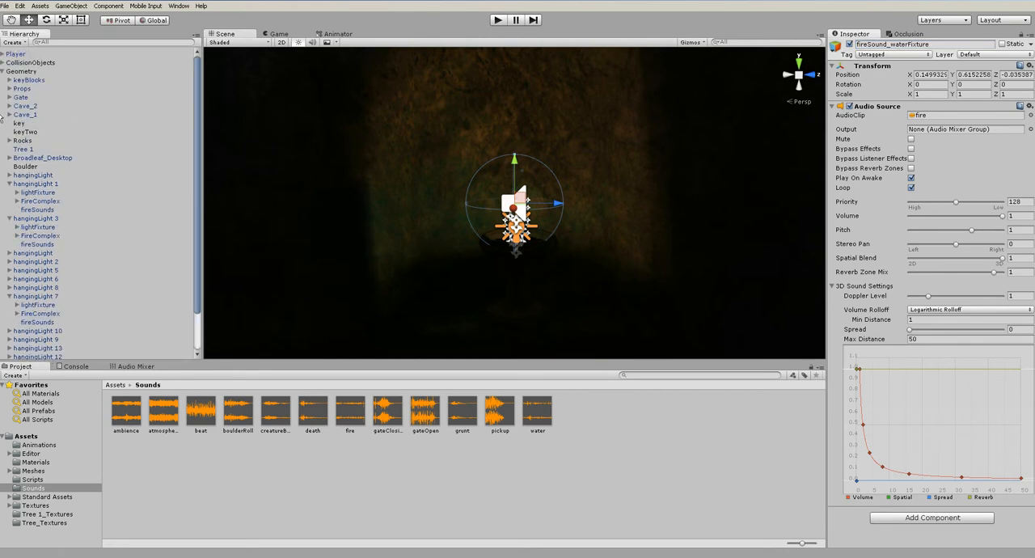
{"action": "left_click", "coordinate": [2, 71]}
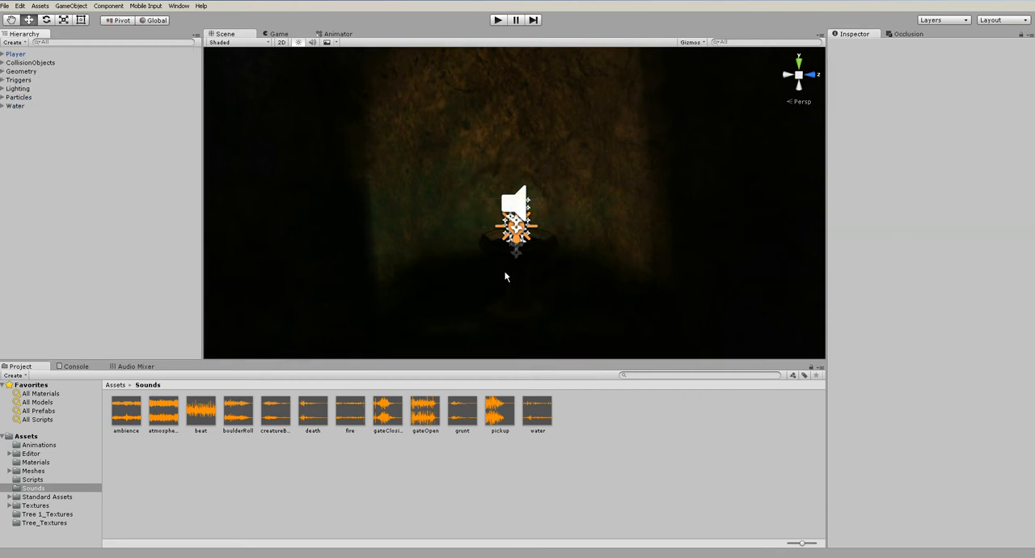
Find the gate inside the cave and select its Gate_Door object
{"action": "scroll", "coordinate": [501, 283], "scroll_direction": "down", "scroll_amount": 10}
{"action": "left_click_drag", "start_coordinate": [529, 261], "coordinate": [242, 263], "text": "alt"}
{"action": "scroll", "coordinate": [382, 283], "scroll_direction": "down", "scroll_amount": 6}
{"action": "middle_click_drag", "start_coordinate": [453, 313], "coordinate": [550, 289], "text": "alt"}
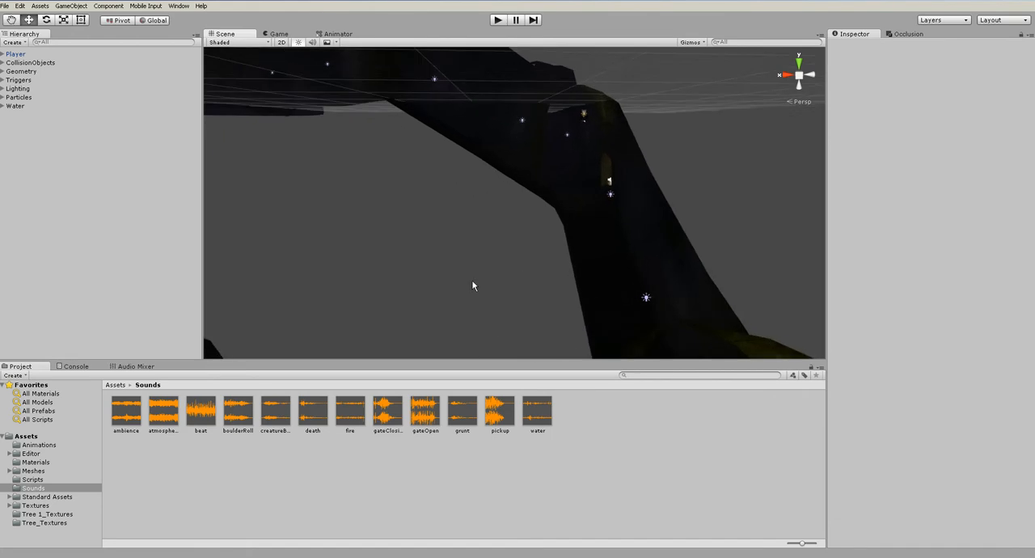
{"action": "scroll", "coordinate": [477, 288], "scroll_direction": "down", "scroll_amount": 7}
{"action": "left_click_drag", "start_coordinate": [412, 319], "coordinate": [339, 302], "text": "alt"}
{"action": "scroll", "coordinate": [339, 302], "scroll_direction": "up", "scroll_amount": 7}
{"action": "left_click_drag", "start_coordinate": [505, 287], "coordinate": [553, 300], "text": "alt"}
{"action": "scroll", "coordinate": [553, 300], "scroll_direction": "down", "scroll_amount": 6}
{"action": "middle_click_drag", "start_coordinate": [365, 206], "coordinate": [428, 251]}
{"action": "left_click_drag", "start_coordinate": [429, 251], "coordinate": [409, 212], "text": "alt"}
{"action": "scroll", "coordinate": [526, 266], "scroll_direction": "up", "scroll_amount": 6}
{"action": "scroll", "coordinate": [409, 212], "scroll_direction": "up", "scroll_amount": 1}
{"action": "middle_click_drag", "start_coordinate": [408, 213], "coordinate": [453, 219]}
{"action": "scroll", "coordinate": [452, 218], "scroll_direction": "up", "scroll_amount": 3}
{"action": "left_click", "coordinate": [479, 156]}
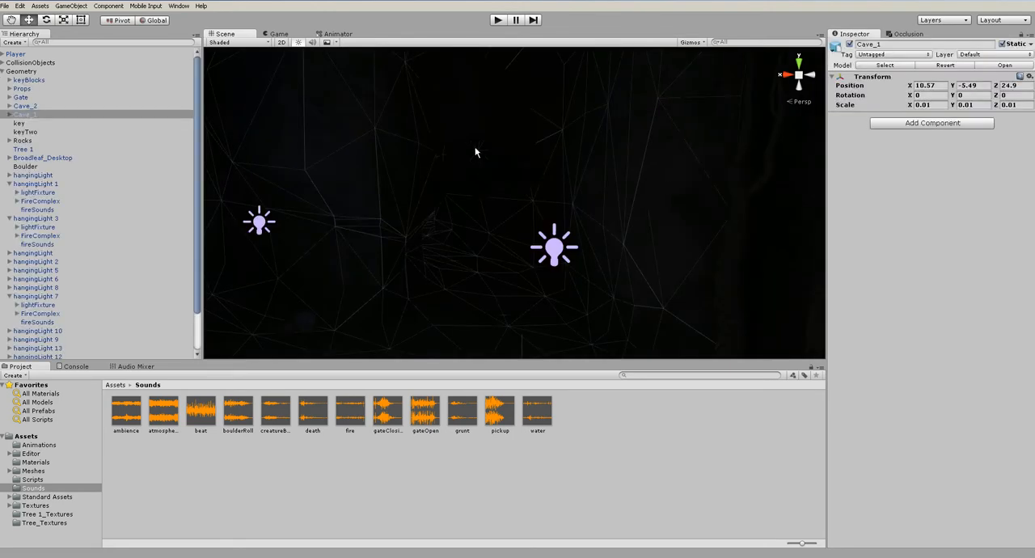
{"action": "left_click", "coordinate": [476, 151]}
{"action": "left_click", "coordinate": [579, 470]}
{"action": "left_click", "coordinate": [485, 164]}
{"action": "scroll", "coordinate": [485, 166], "scroll_direction": "up", "scroll_amount": 3}
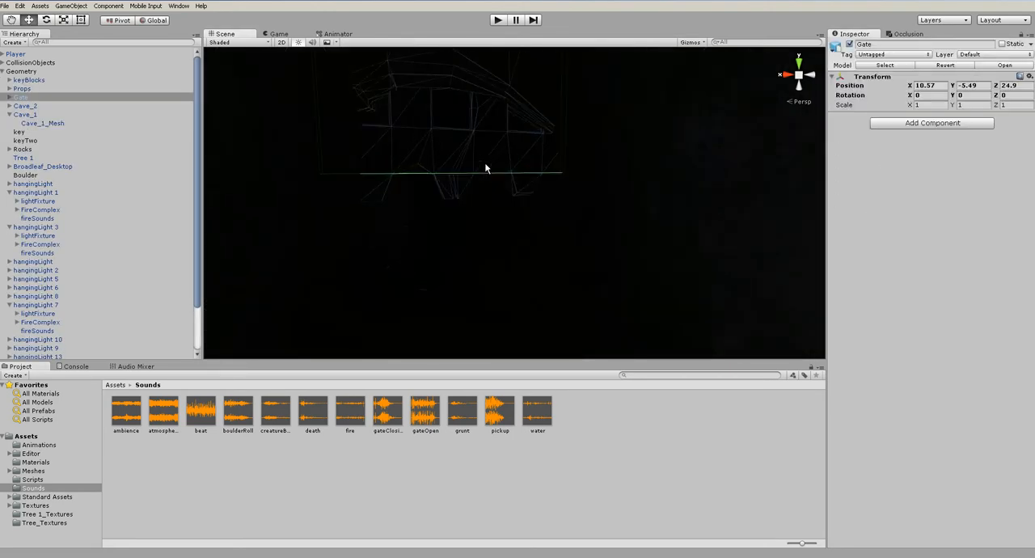
{"action": "left_click", "coordinate": [486, 168]}
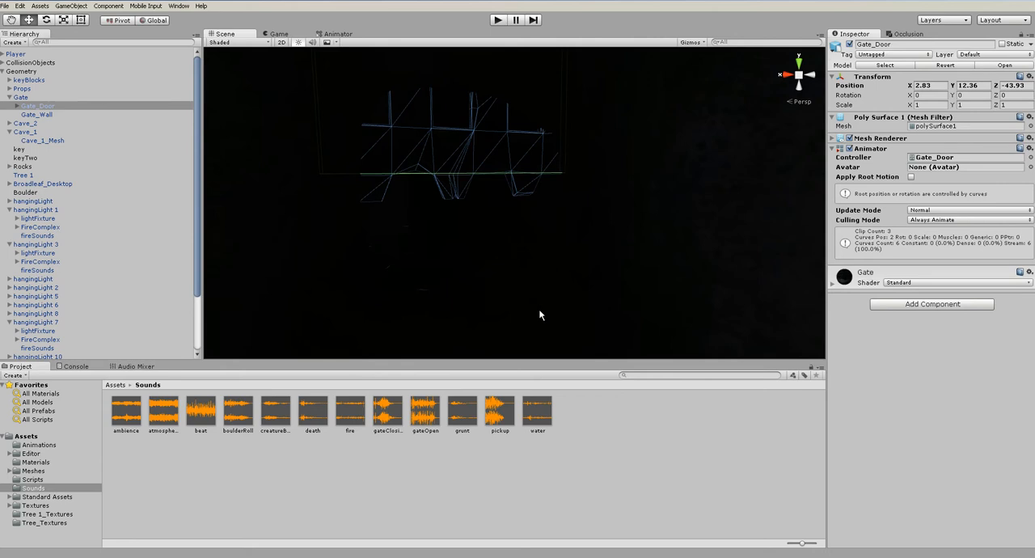
Preview the gateClosing clip, stop the playback, and collapse the Geometry group with nothing selected
{"action": "left_click", "coordinate": [437, 422]}
{"action": "left_click", "coordinate": [387, 412]}
{"action": "left_click", "coordinate": [1025, 457]}
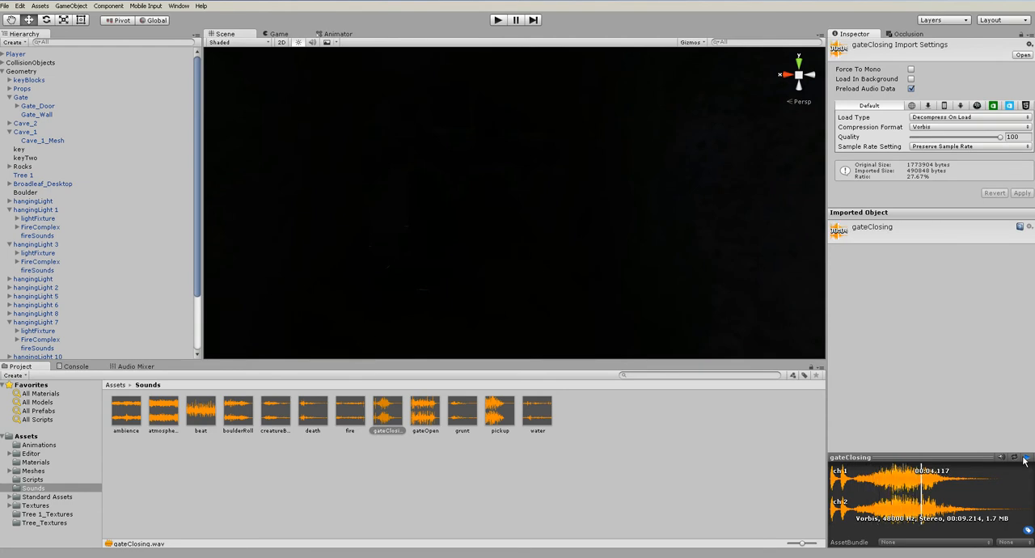
{"action": "left_click", "coordinate": [1025, 458]}
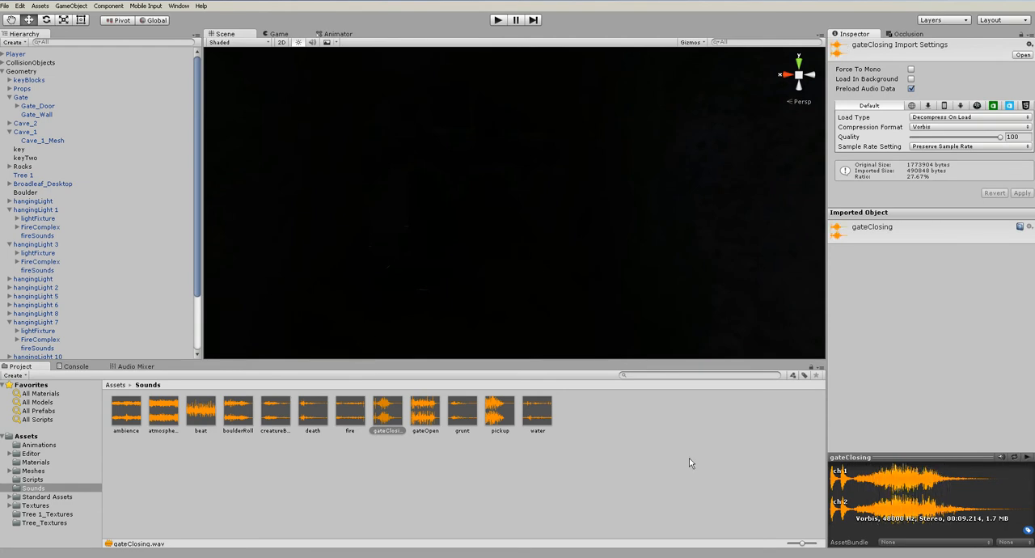
{"action": "left_click", "coordinate": [603, 447]}
{"action": "left_click", "coordinate": [5, 72]}
{"action": "left_click", "coordinate": [3, 71]}
{"action": "left_click", "coordinate": [79, 225]}
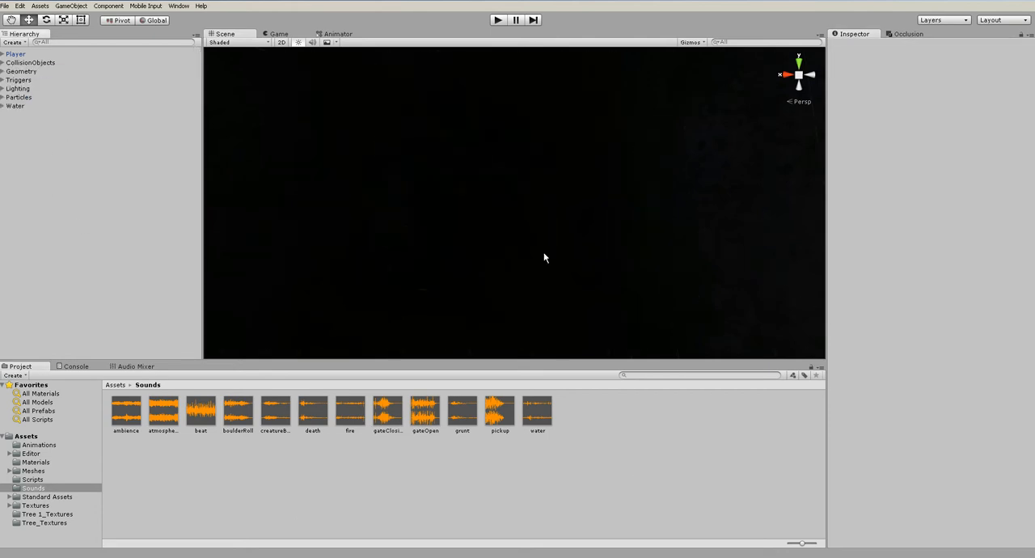
Add the boulderRoll clip to the Boulder under Geometry as an audio source and turn off Play On Awake
{"action": "scroll", "coordinate": [569, 251], "scroll_direction": "down", "scroll_amount": 15}
{"action": "middle_click_drag", "start_coordinate": [657, 228], "coordinate": [511, 208], "text": "alt"}
{"action": "scroll", "coordinate": [434, 252], "scroll_direction": "up", "scroll_amount": 6}
{"action": "scroll", "coordinate": [511, 208], "scroll_direction": "up", "scroll_amount": 10}
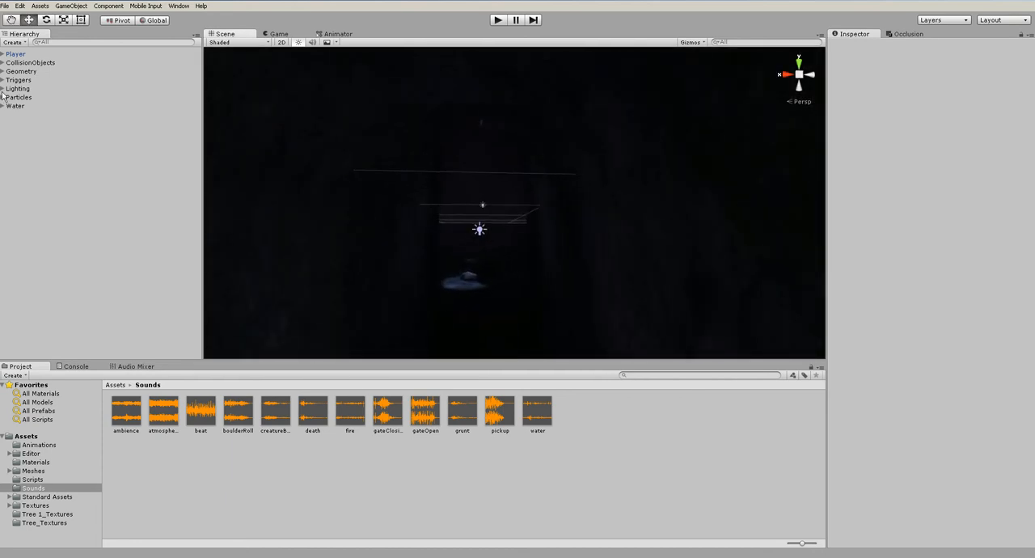
{"action": "left_click", "coordinate": [2, 71]}
{"action": "left_click", "coordinate": [6, 114]}
{"action": "left_click", "coordinate": [8, 114]}
{"action": "double_click", "coordinate": [14, 167]}
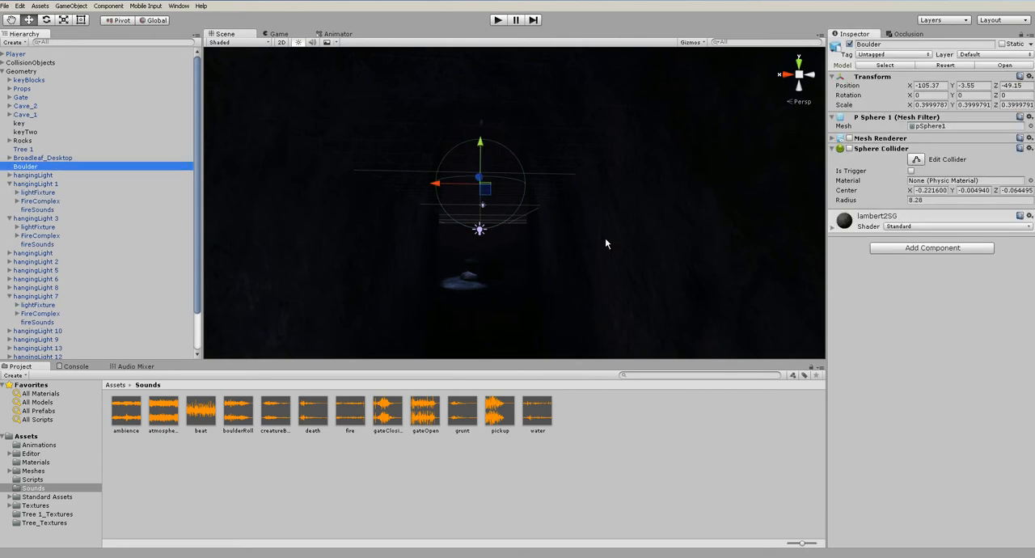
{"action": "left_click_drag", "start_coordinate": [545, 220], "coordinate": [493, 240], "text": "alt"}
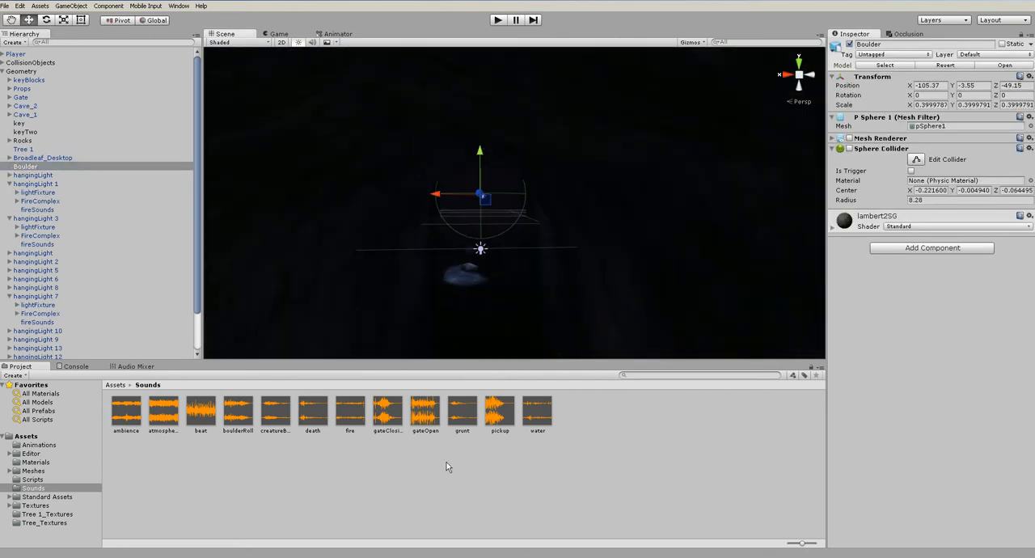
{"action": "left_click_drag", "start_coordinate": [240, 408], "coordinate": [846, 346]}
{"action": "left_click", "coordinate": [907, 284]}
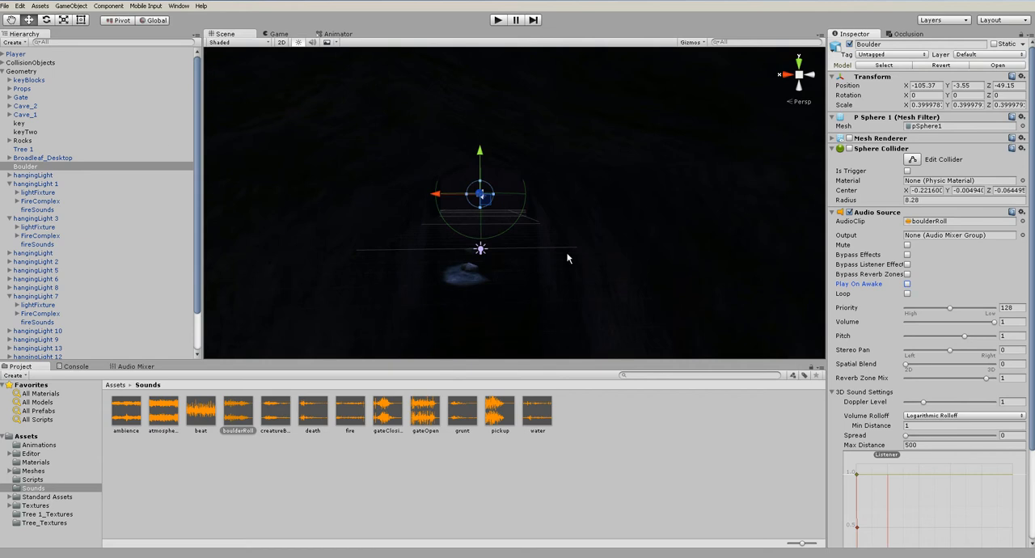
Set the Boulder's audio source to a 3D spatial blend of 1, max distance 100 and min distance 4
{"action": "left_click_drag", "start_coordinate": [906, 364], "coordinate": [994, 364]}
{"action": "scroll", "coordinate": [891, 439], "scroll_direction": "down", "scroll_amount": 3}
{"action": "left_click", "coordinate": [922, 331]}
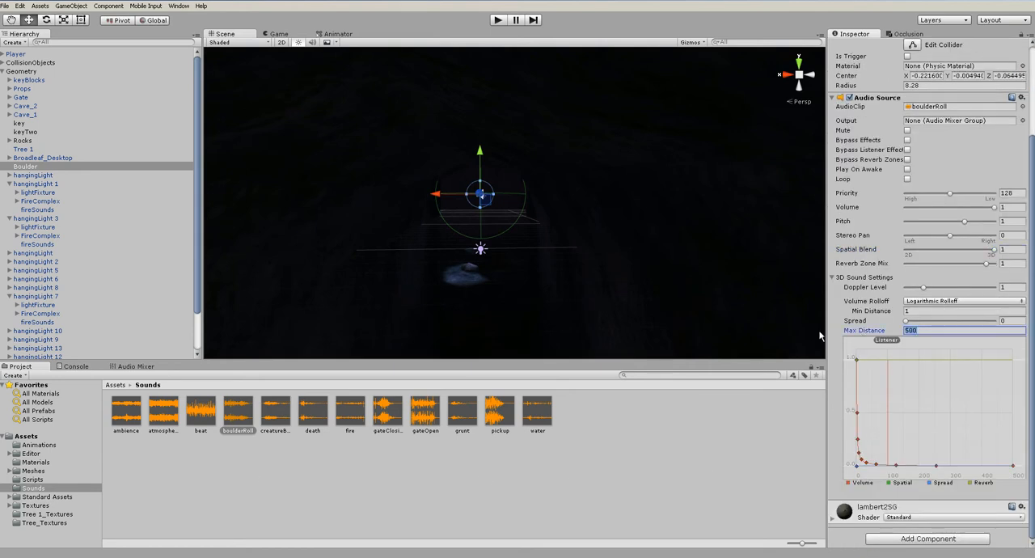
{"action": "type", "text": "100"}
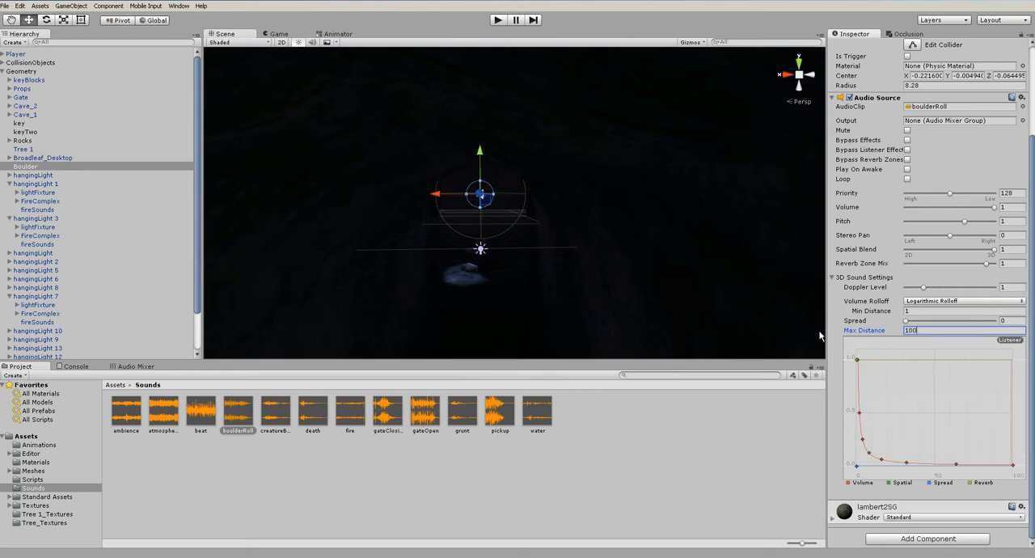
{"action": "left_click", "coordinate": [922, 310]}
{"action": "type", "text": "2"}
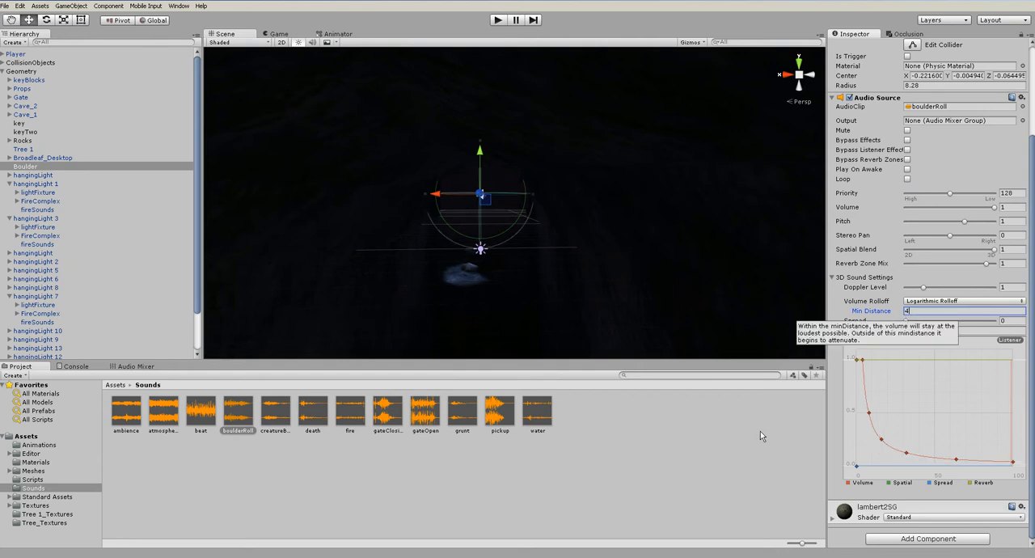
{"action": "left_click", "coordinate": [688, 276]}
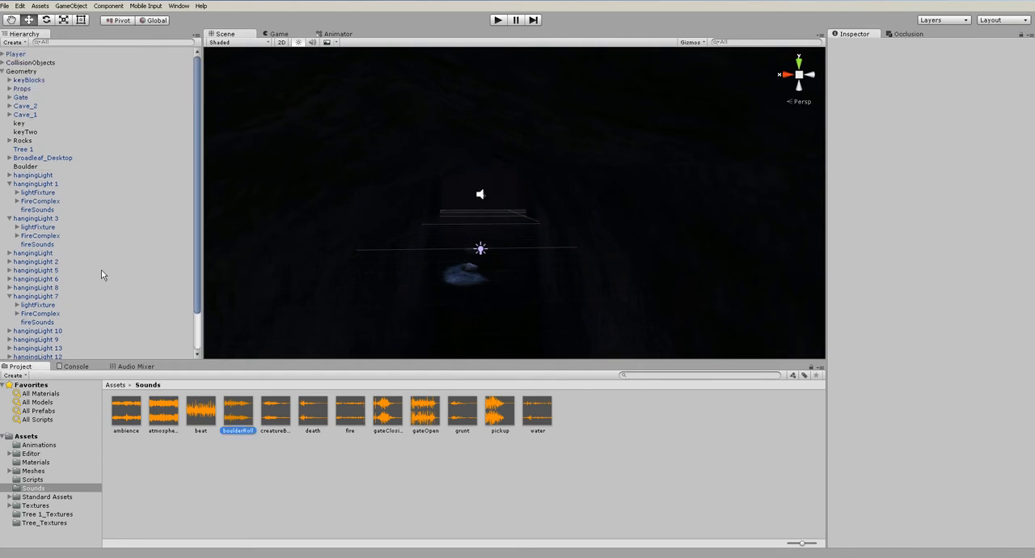
Select the Boulder to examine its sound range in the scene, then clear the selection
{"action": "left_click", "coordinate": [30, 166]}
{"action": "left_click_drag", "start_coordinate": [471, 241], "coordinate": [285, 261], "text": "alt"}
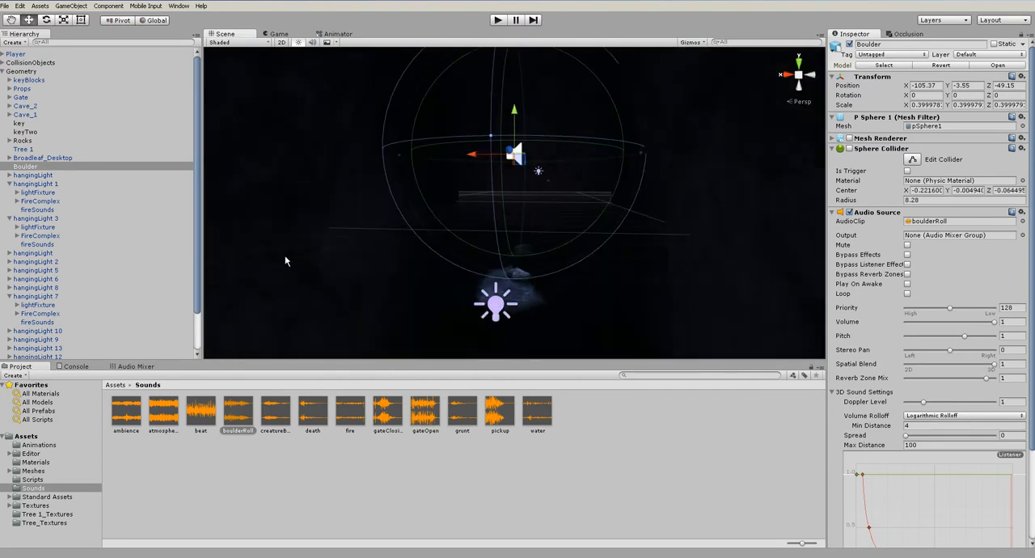
{"action": "left_click", "coordinate": [484, 489]}
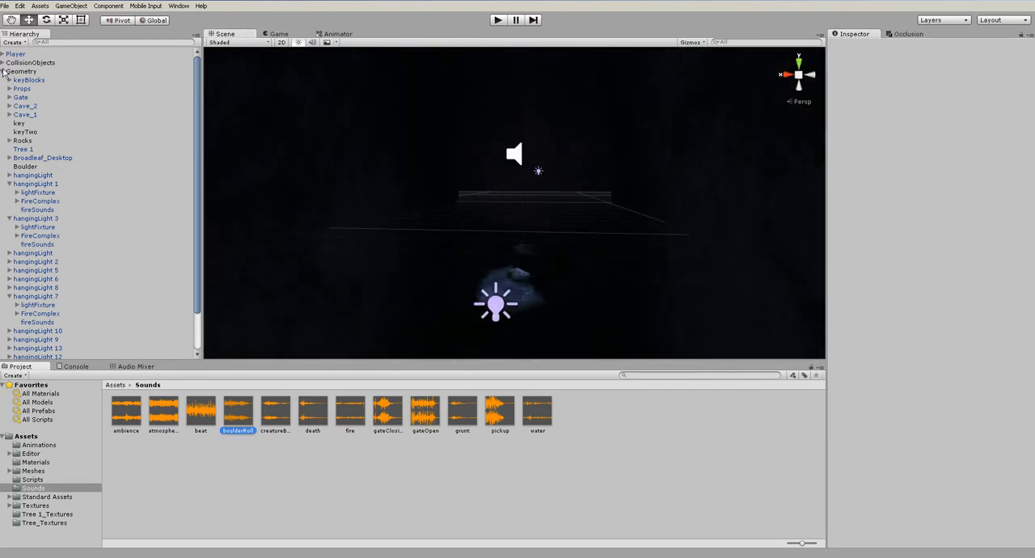
Open keyScript from the project's Scripts folder in MonoDevelop
{"action": "left_click", "coordinate": [32, 480]}
{"action": "left_click", "coordinate": [201, 414]}
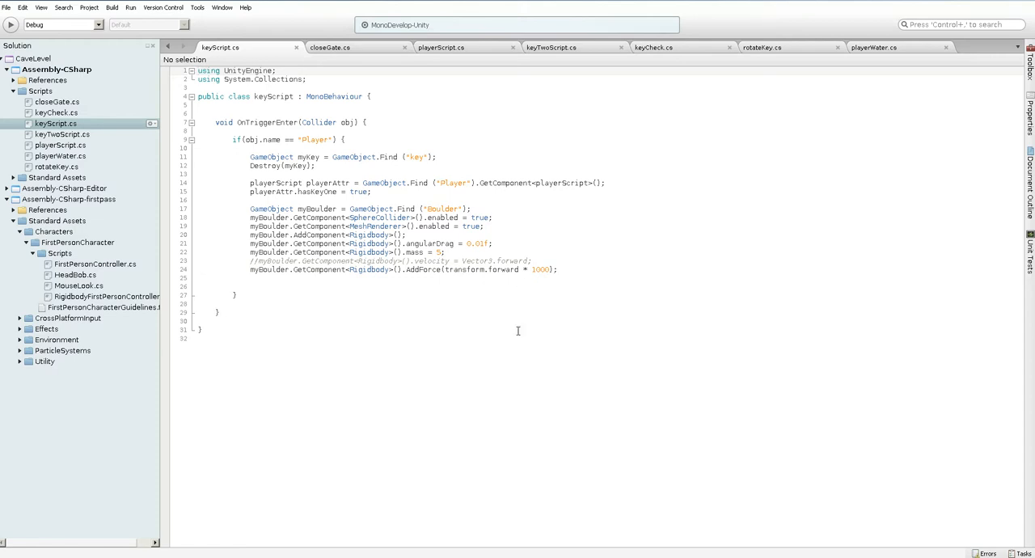
{"action": "left_click", "coordinate": [191, 556]}
{"action": "scroll", "coordinate": [588, 243], "scroll_direction": "down", "scroll_amount": 6}
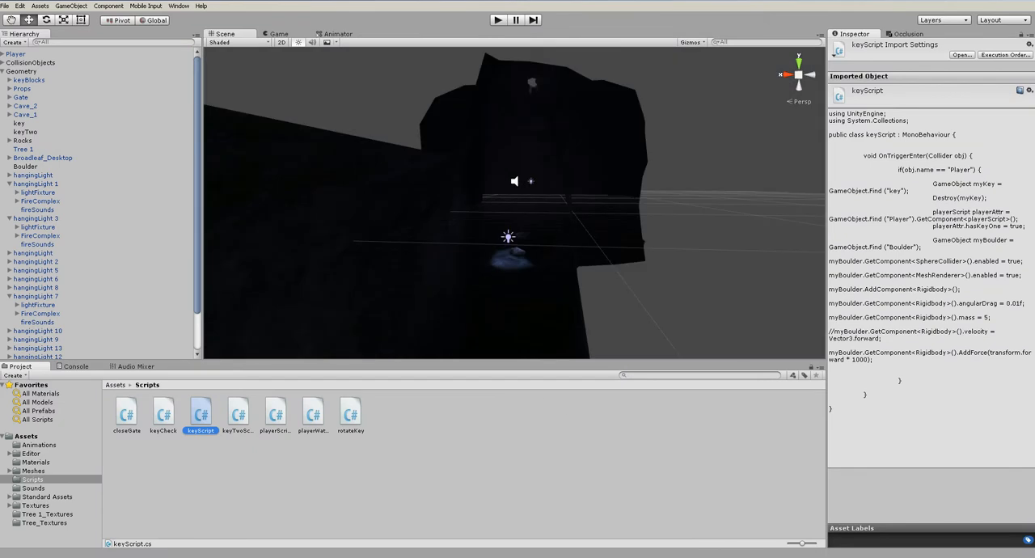
{"action": "left_click", "coordinate": [230, 557]}
Add the statement myBoulder.GetComponent<AudioSource>().Play (); below the boulder's AddForce line in keyScript and save the script
{"action": "left_click", "coordinate": [574, 270]}
{"action": "key", "text": "Return"}
{"action": "key", "text": "Return"}
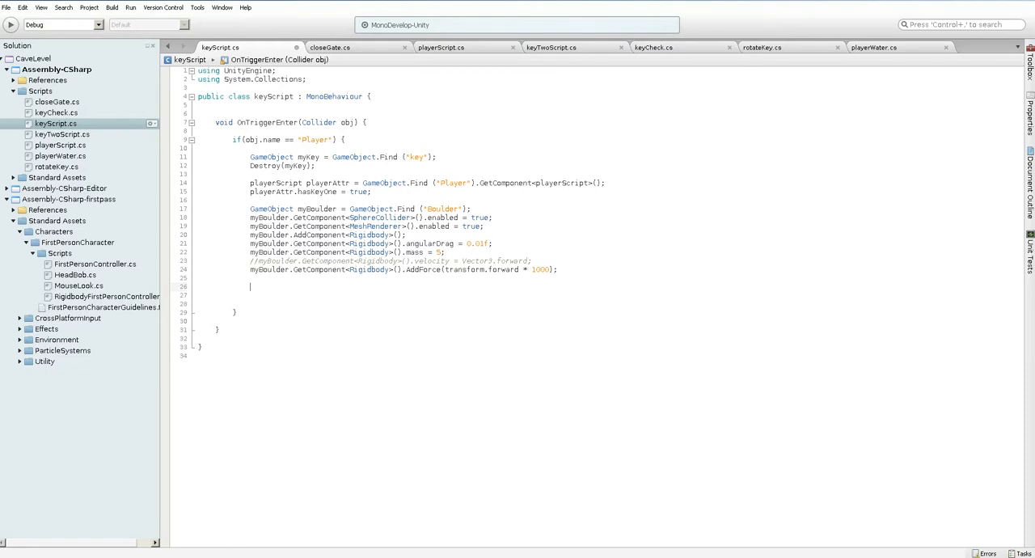
{"action": "type", "text": "myBo"}
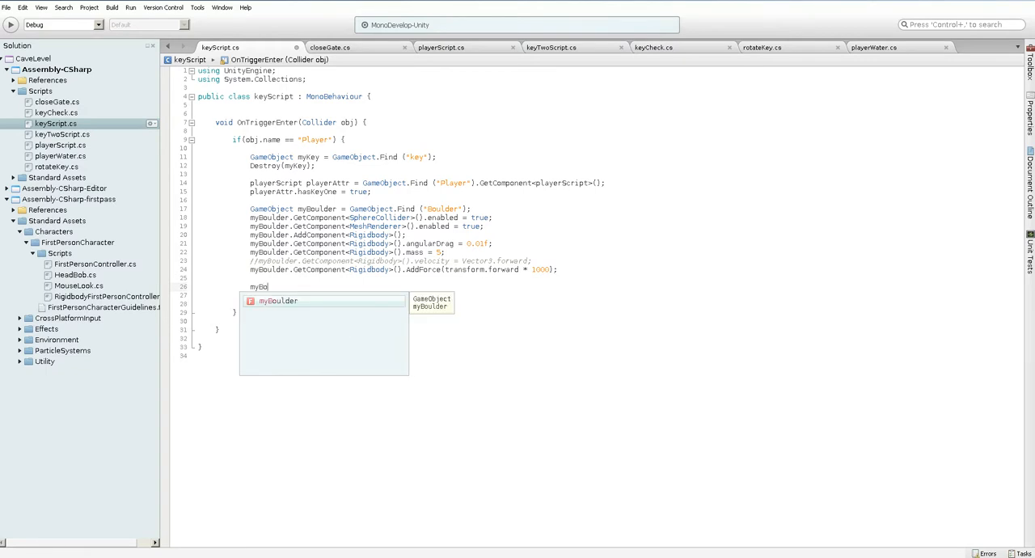
{"action": "type", "text": "ulder.Get"}
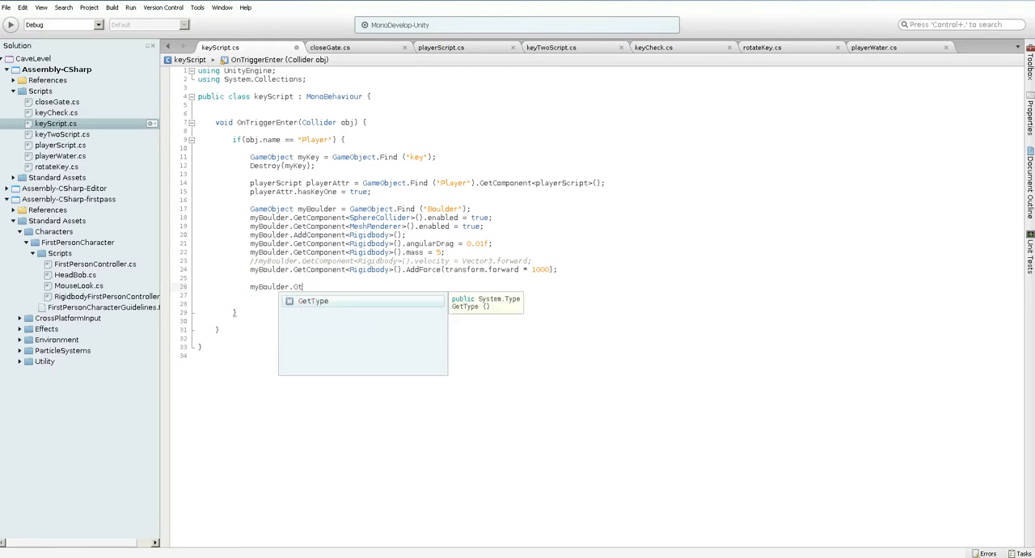
{"action": "type", "text": "Component<"}
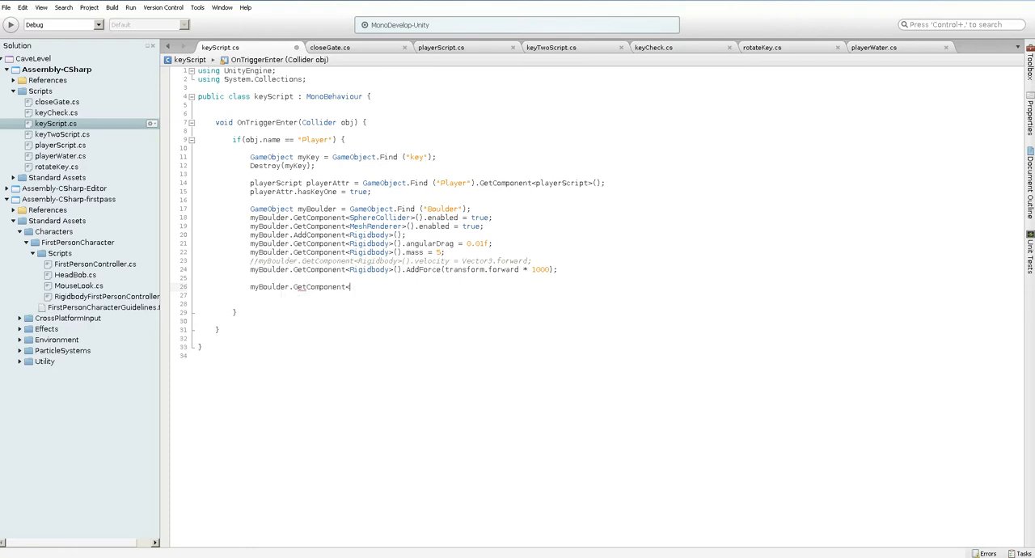
{"action": "type", "text": "AudioS"}
{"action": "key", "text": "Return"}
{"action": "type", "text": ">().Play "}
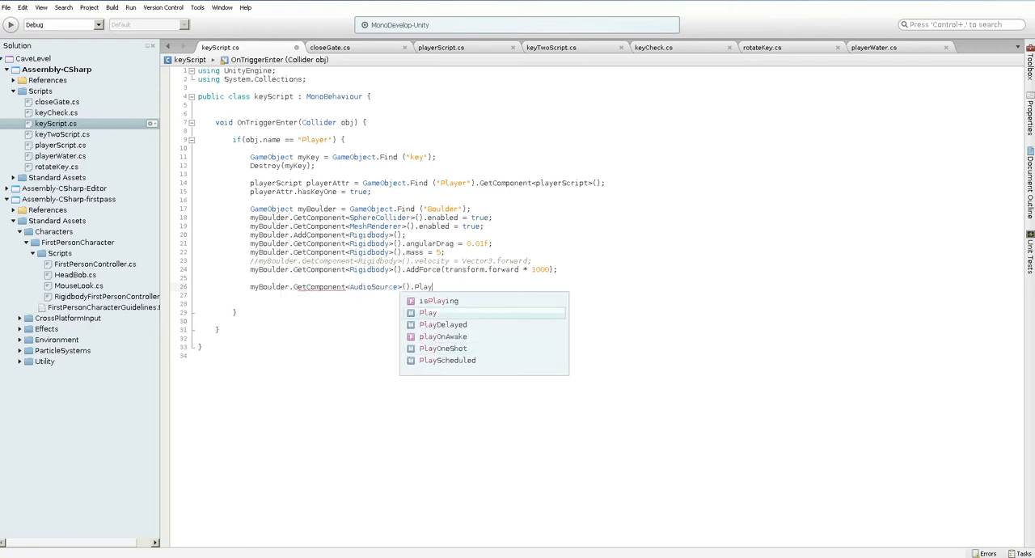
{"action": "type", "text": "();"}
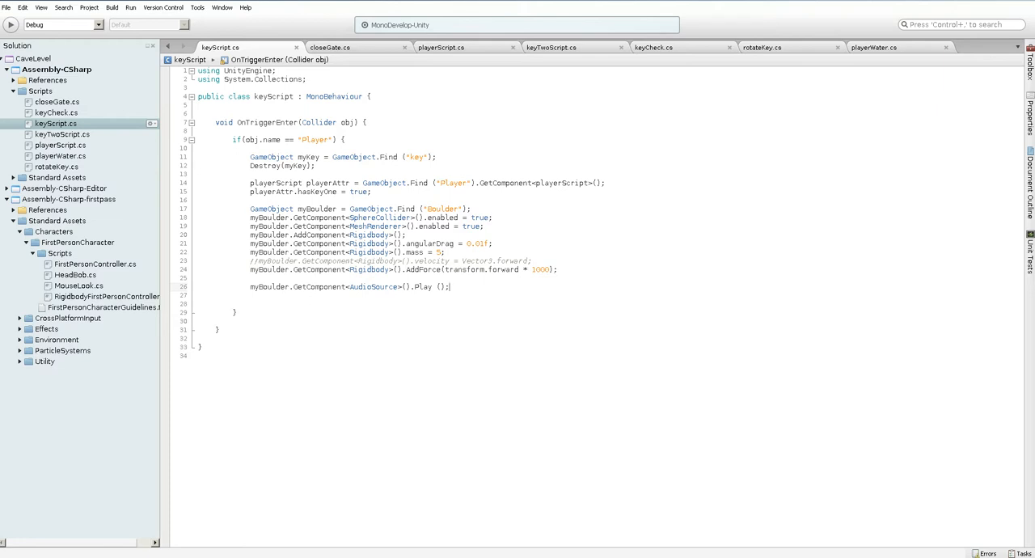
Switch back to Unity, playtest the level by collecting the key to hear the boulder sound, and stop the game
{"action": "key", "text": "alt+Tab"}
{"action": "left_click", "coordinate": [499, 20]}
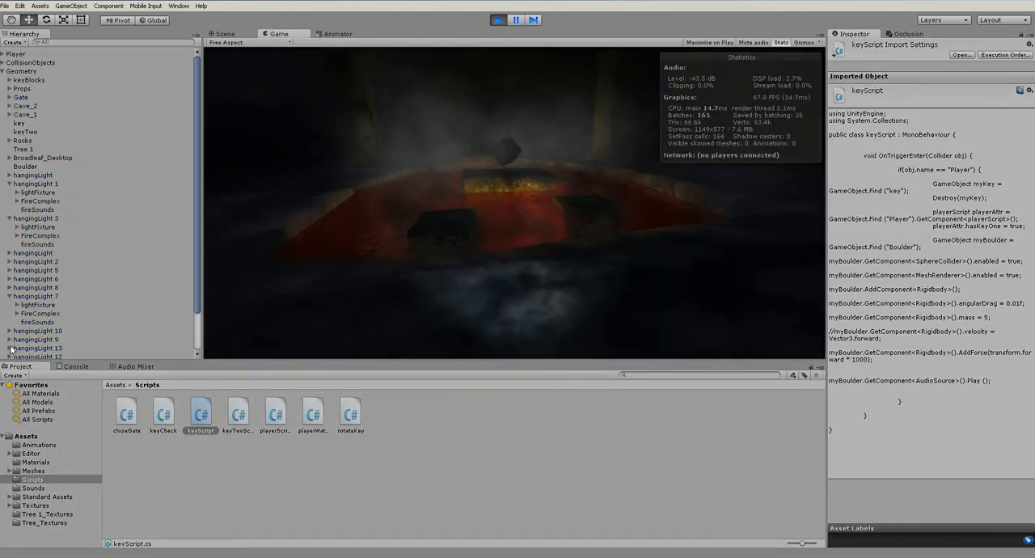
{"action": "key", "text": "w"}
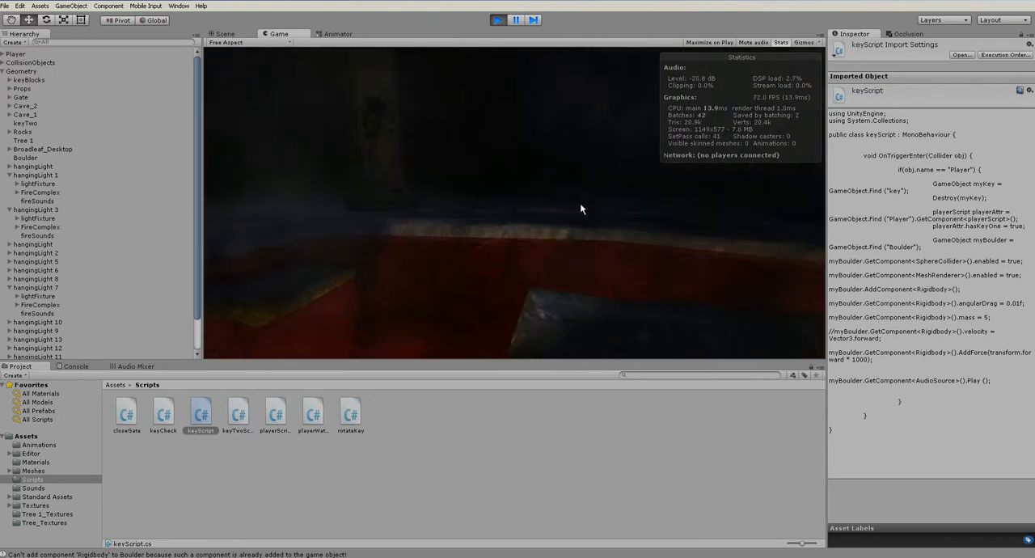
{"action": "left_click", "coordinate": [498, 21]}
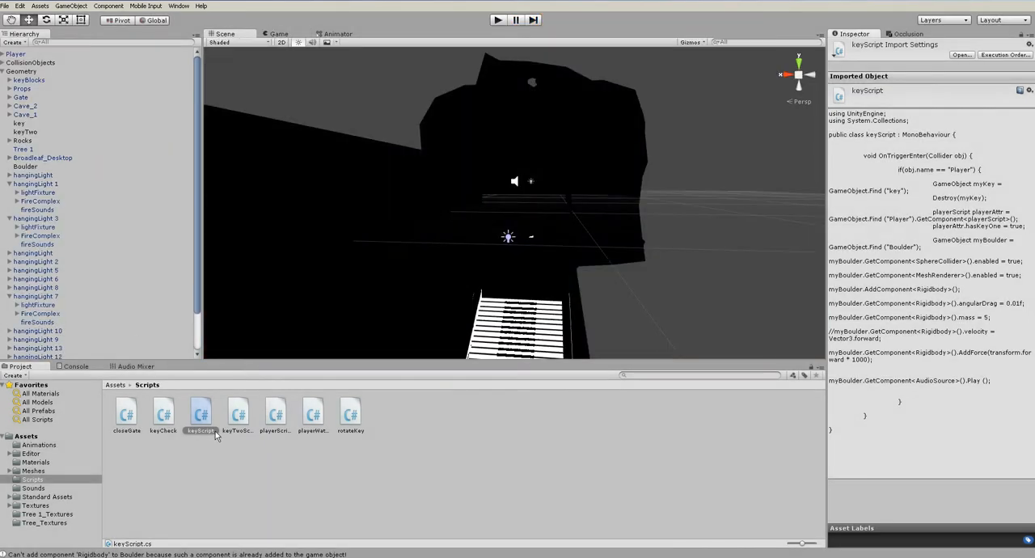
Clear the selection and examine the cave level in the scene, from the boulder area to the red pool
{"action": "left_click", "coordinate": [249, 462]}
{"action": "scroll", "coordinate": [680, 302], "scroll_direction": "down", "scroll_amount": 5}
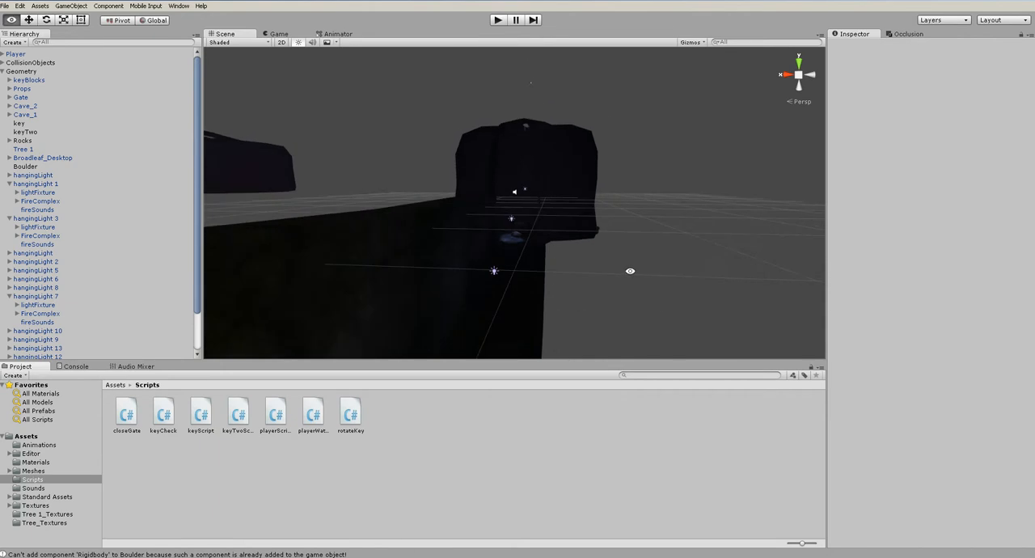
{"action": "left_click_drag", "start_coordinate": [633, 270], "coordinate": [353, 323], "text": "alt"}
{"action": "middle_click_drag", "start_coordinate": [397, 307], "coordinate": [586, 275], "text": "alt"}
{"action": "left_click_drag", "start_coordinate": [585, 275], "coordinate": [496, 321], "text": "alt"}
{"action": "right_click_drag", "start_coordinate": [496, 321], "coordinate": [649, 229], "text": "alt"}
{"action": "right_click_drag", "start_coordinate": [482, 292], "coordinate": [578, 241], "text": "alt"}
{"action": "scroll", "coordinate": [577, 243], "scroll_direction": "down", "scroll_amount": 2}
{"action": "left_click_drag", "start_coordinate": [573, 248], "coordinate": [426, 289], "text": "alt"}
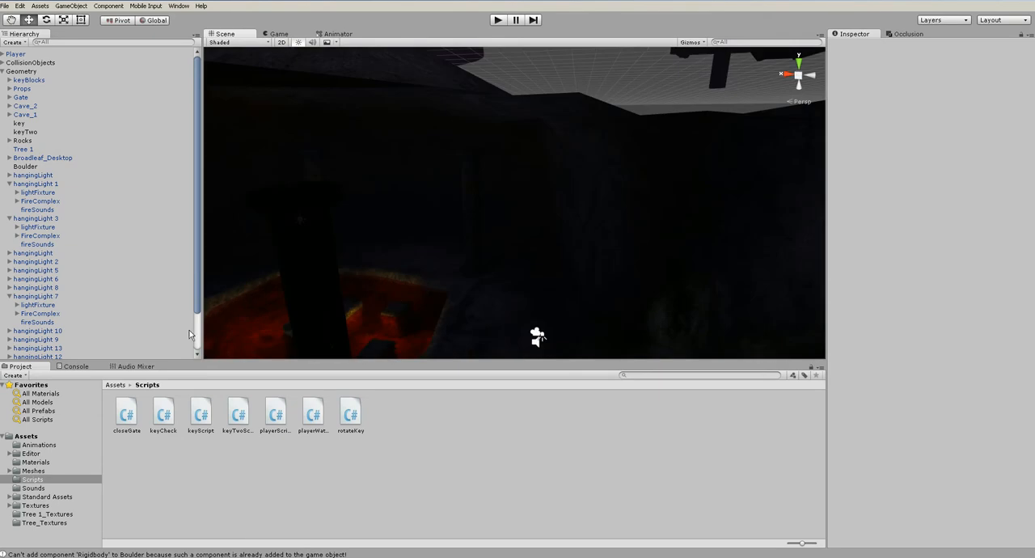
Bring up the Audio Mixer and check where it is found among the available editor windows
{"action": "left_click", "coordinate": [133, 366]}
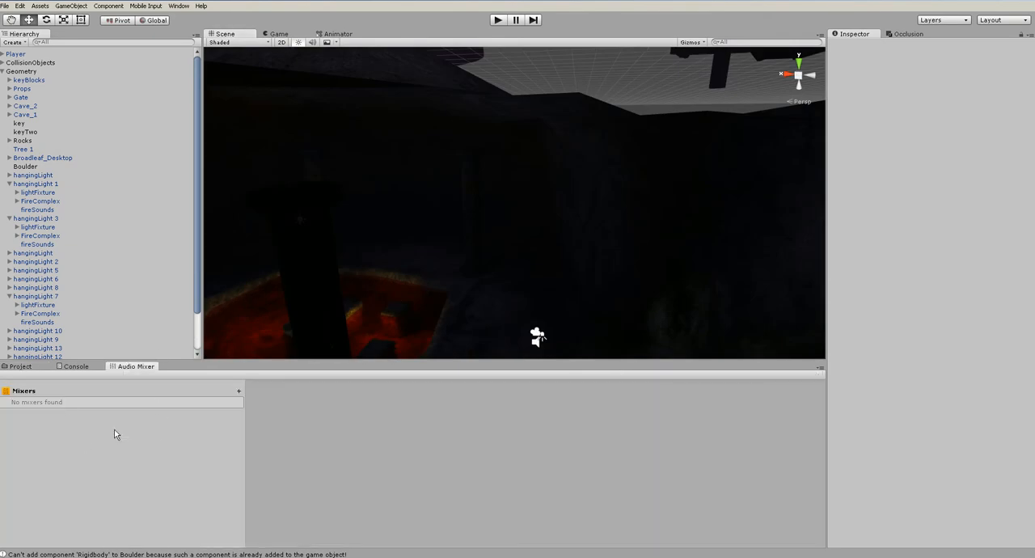
{"action": "left_click", "coordinate": [179, 6]}
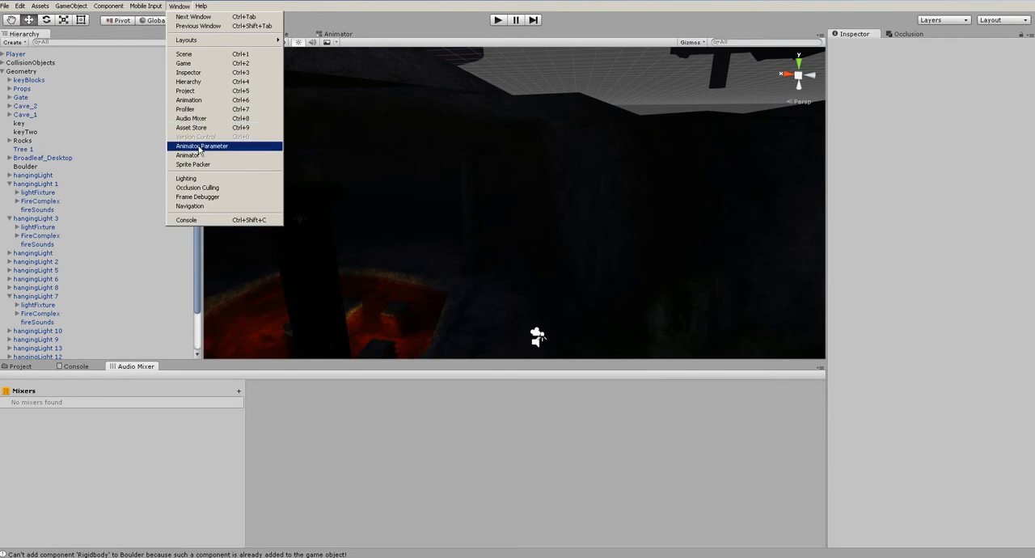
{"action": "left_click", "coordinate": [159, 444]}
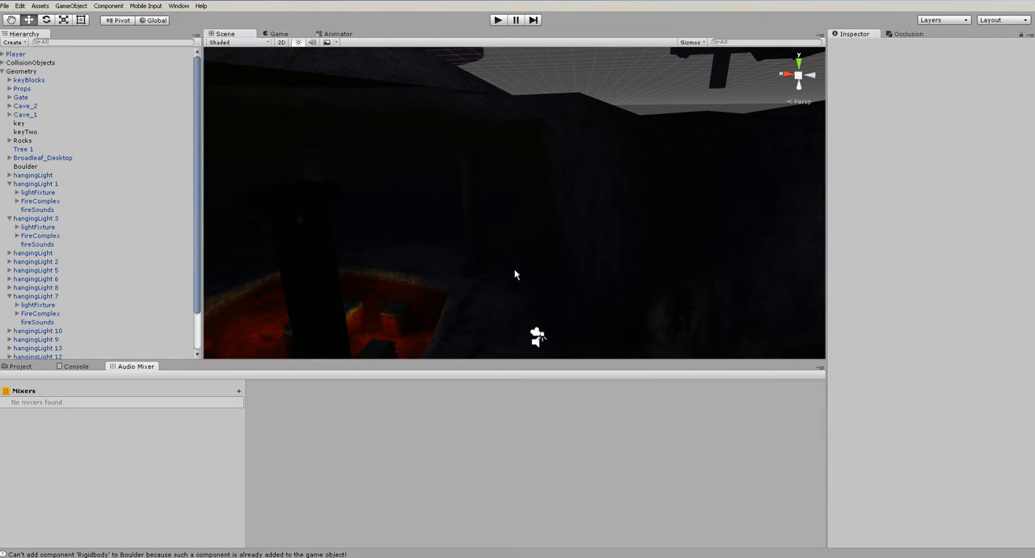
Find the red pool in the cave and select its WaterProNighttime object to examine the audio source's Output setting
{"action": "scroll", "coordinate": [514, 274], "scroll_direction": "down", "scroll_amount": 10}
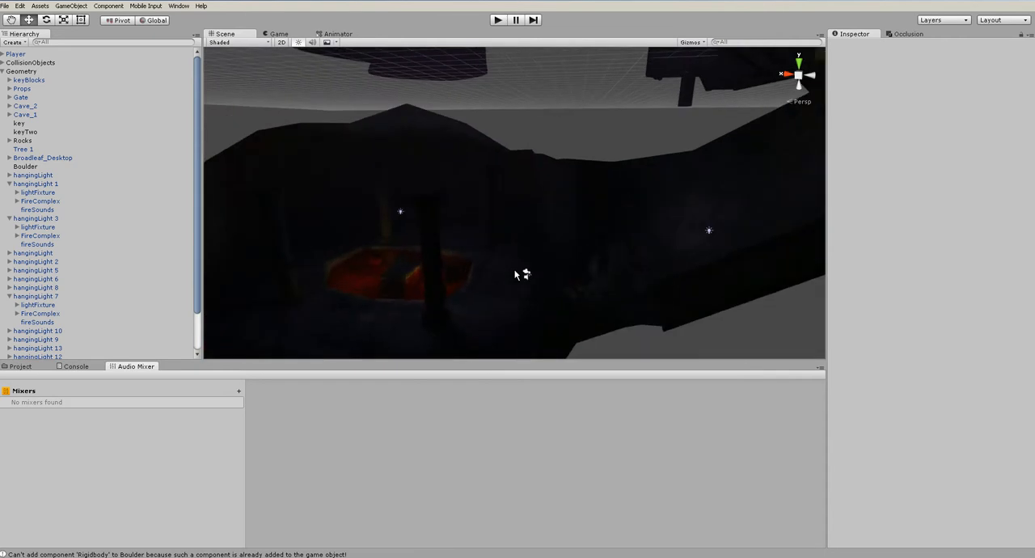
{"action": "scroll", "coordinate": [514, 272], "scroll_direction": "down", "scroll_amount": 3}
{"action": "left_click_drag", "start_coordinate": [514, 271], "coordinate": [608, 237], "text": "alt"}
{"action": "scroll", "coordinate": [499, 292], "scroll_direction": "up", "scroll_amount": 7}
{"action": "scroll", "coordinate": [546, 250], "scroll_direction": "up", "scroll_amount": 5}
{"action": "scroll", "coordinate": [545, 249], "scroll_direction": "up", "scroll_amount": 3}
{"action": "middle_click_drag", "start_coordinate": [639, 240], "coordinate": [490, 305]}
{"action": "scroll", "coordinate": [489, 305], "scroll_direction": "up", "scroll_amount": 3}
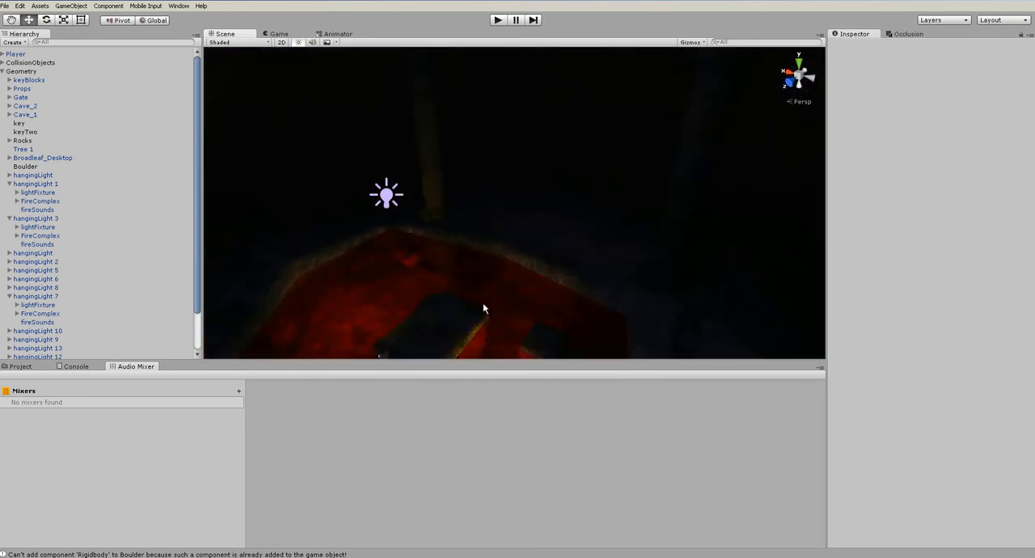
{"action": "left_click", "coordinate": [354, 288]}
{"action": "middle_click_drag", "start_coordinate": [388, 294], "coordinate": [705, 255]}
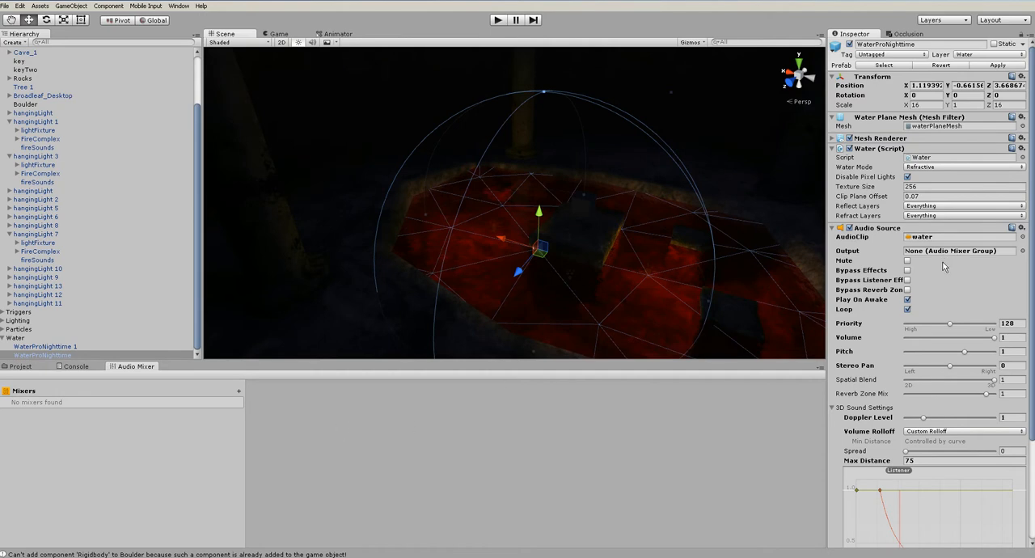
Create a new audio mixer named Master
{"action": "left_click", "coordinate": [137, 441]}
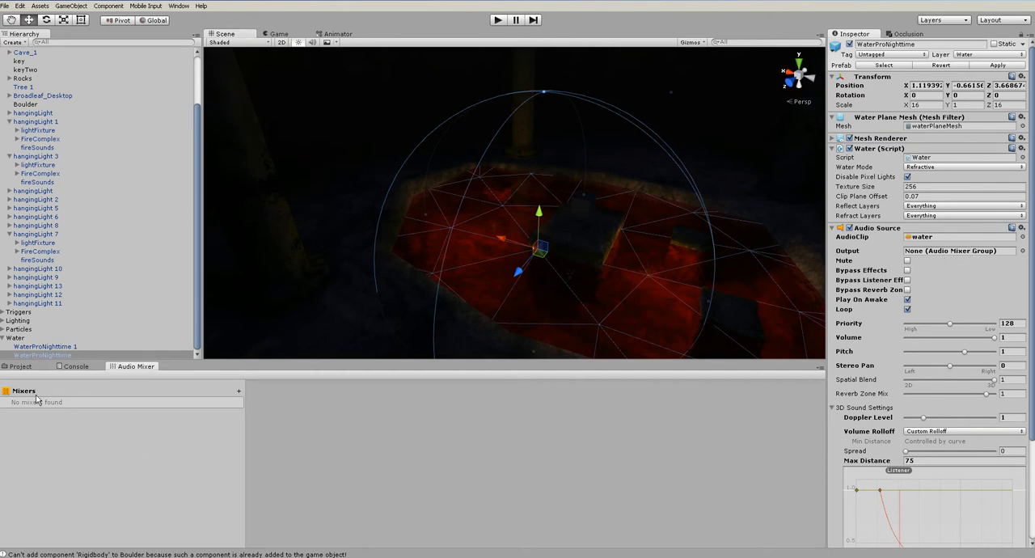
{"action": "left_click", "coordinate": [238, 391]}
{"action": "type", "text": "Master"}
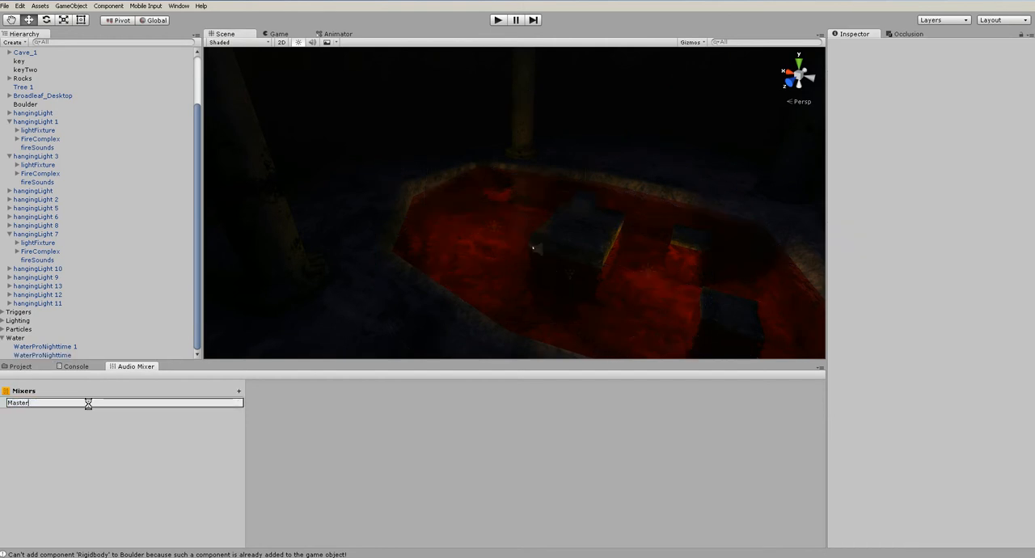
{"action": "key", "text": "Return"}
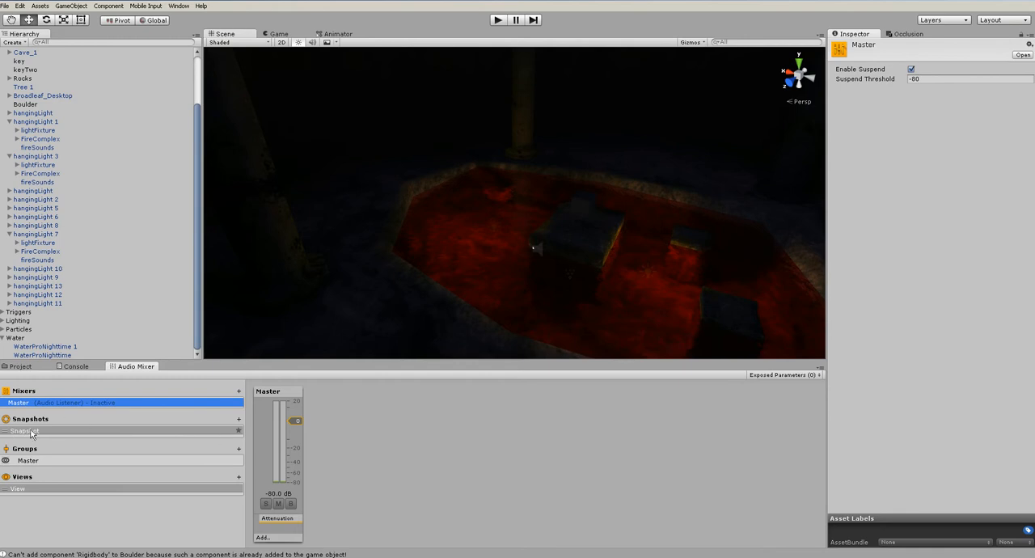
Try the Master group's volume fader, reset its attenuation volume to 0 dB, and deselect the group
{"action": "left_click", "coordinate": [263, 396]}
{"action": "left_click_drag", "start_coordinate": [291, 423], "coordinate": [292, 421]}
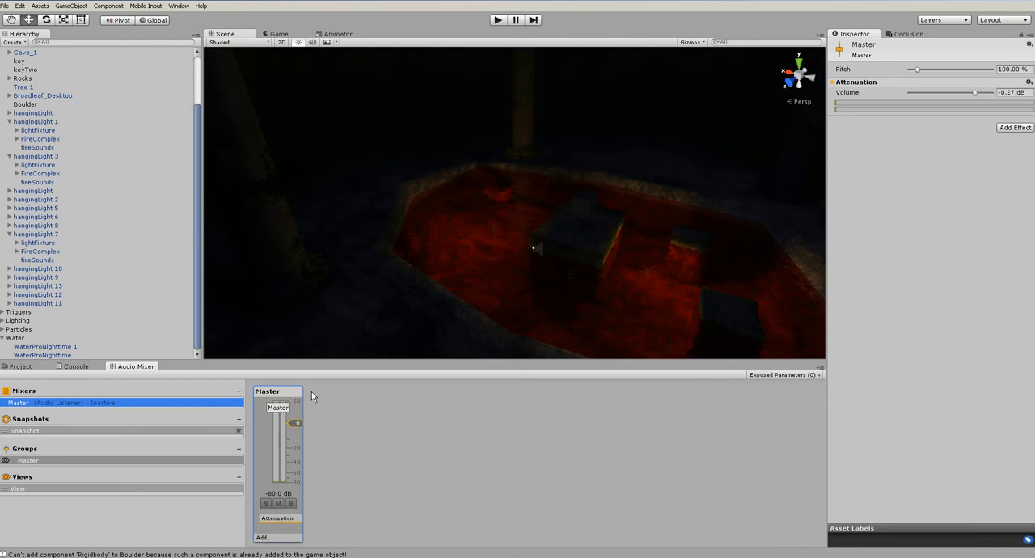
{"action": "left_click", "coordinate": [1025, 92]}
{"action": "type", "text": "0"}
{"action": "key", "text": "Return"}
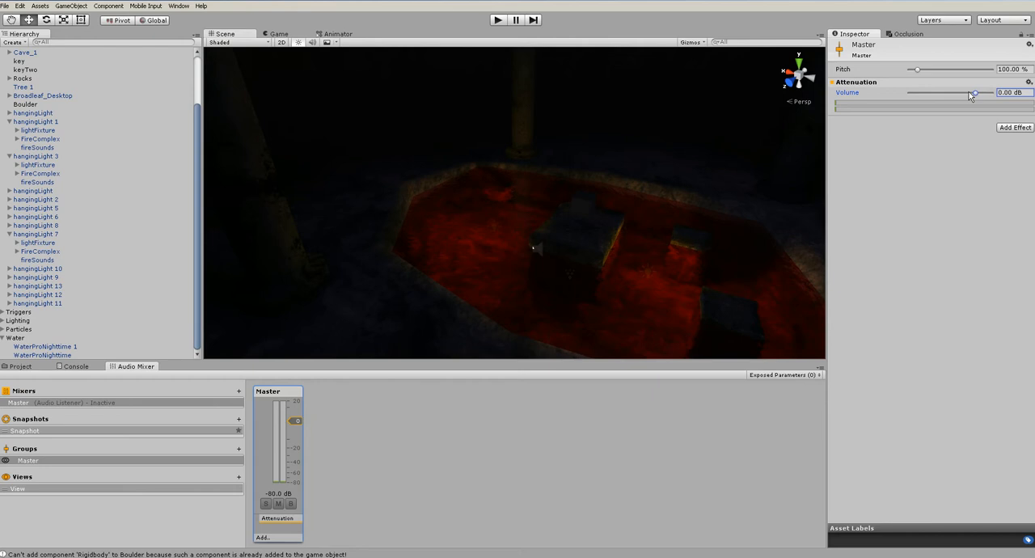
{"action": "left_click", "coordinate": [394, 395]}
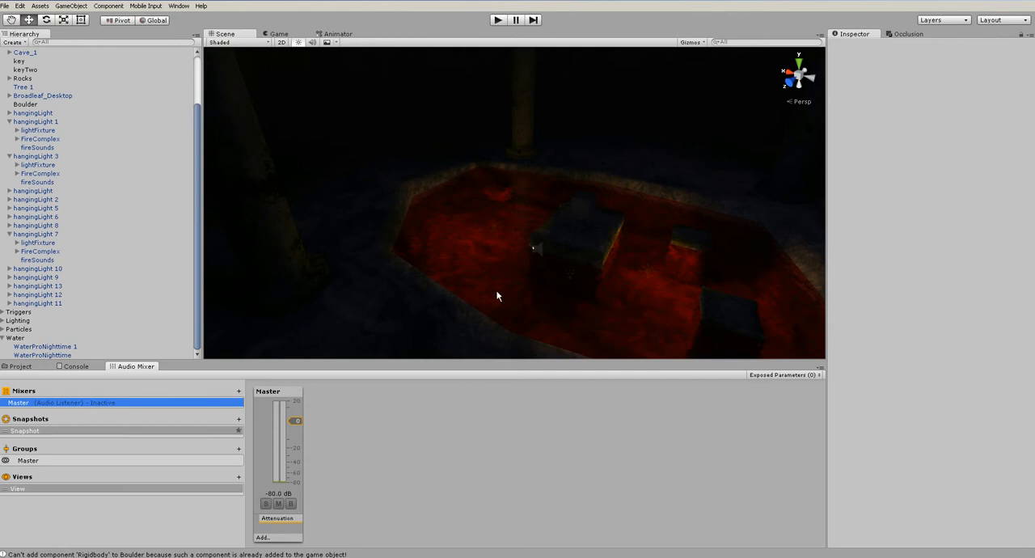
Add a mixer group named Water as a child of the Master group
{"action": "scroll", "coordinate": [497, 291], "scroll_direction": "down", "scroll_amount": 3}
{"action": "left_click_drag", "start_coordinate": [499, 290], "coordinate": [460, 278], "text": "alt"}
{"action": "scroll", "coordinate": [460, 278], "scroll_direction": "up", "scroll_amount": 5}
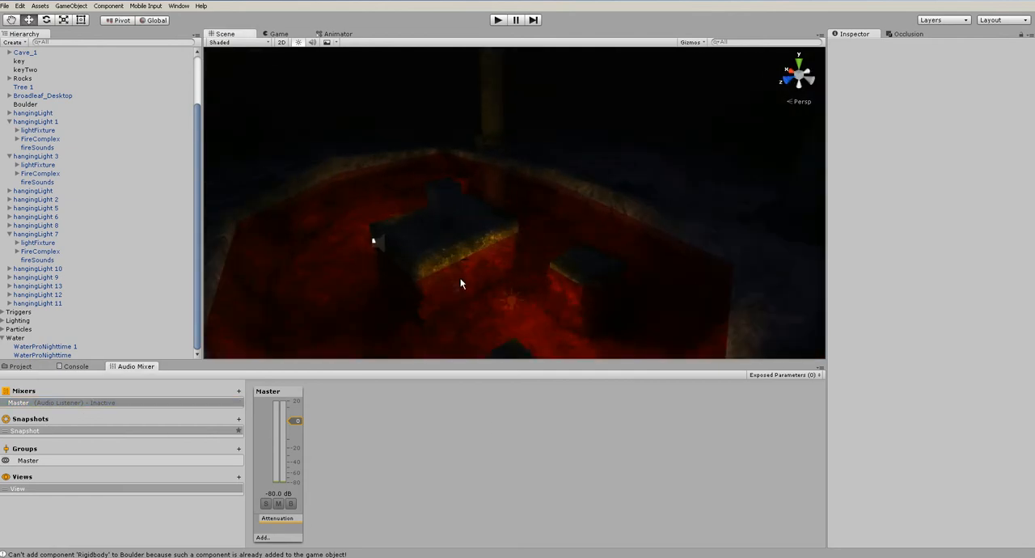
{"action": "left_click", "coordinate": [28, 460]}
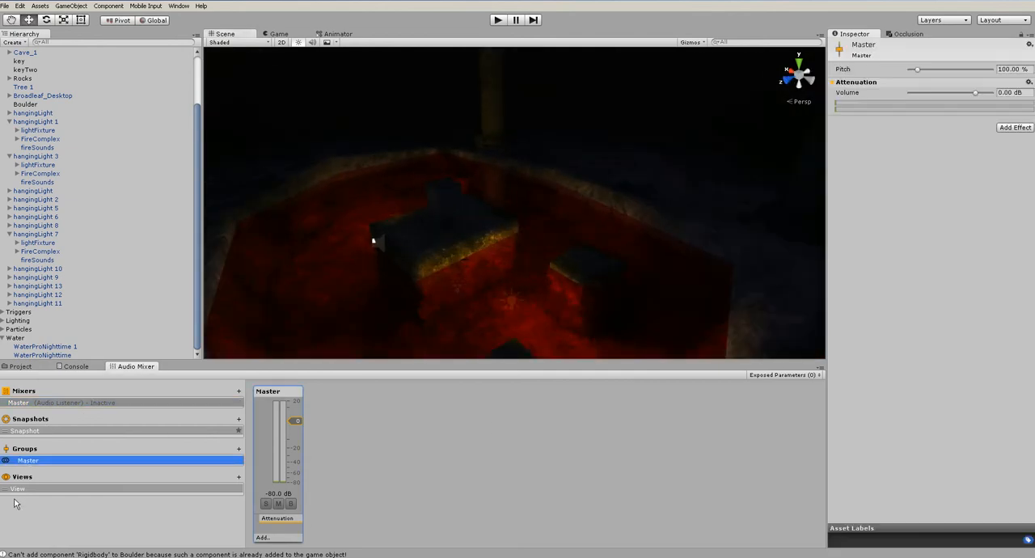
{"action": "left_click", "coordinate": [239, 449]}
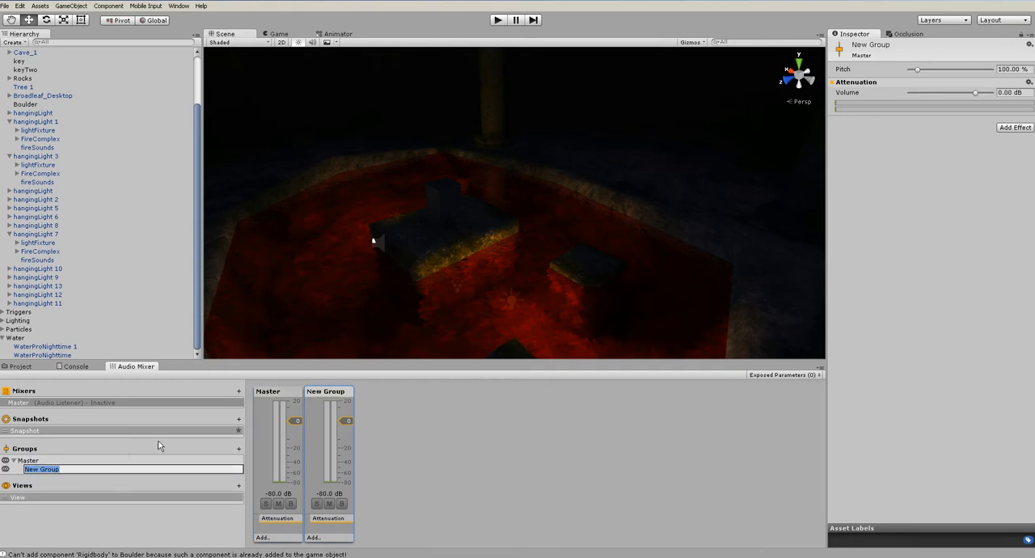
{"action": "type", "text": "W"}
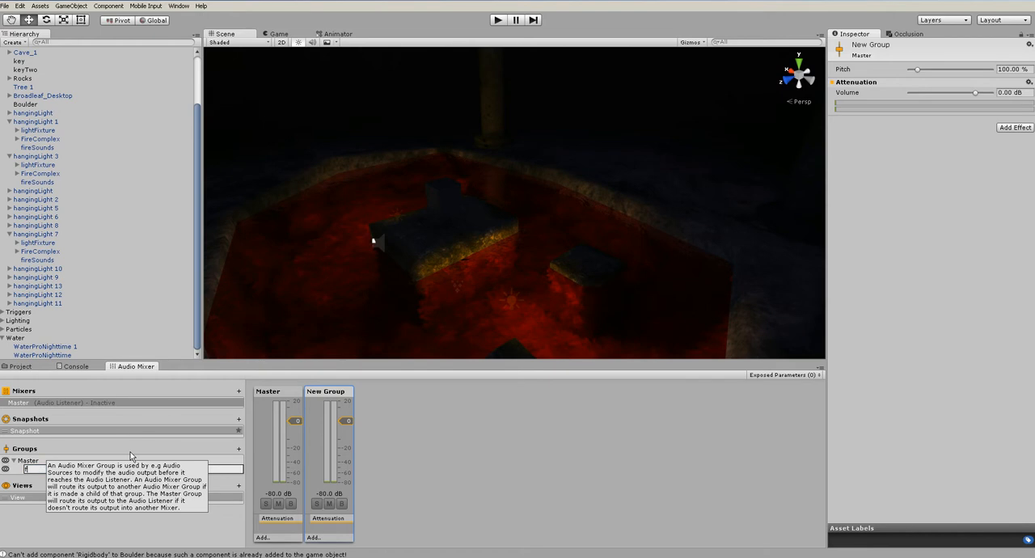
{"action": "type", "text": "ater"}
{"action": "key", "text": "Return"}
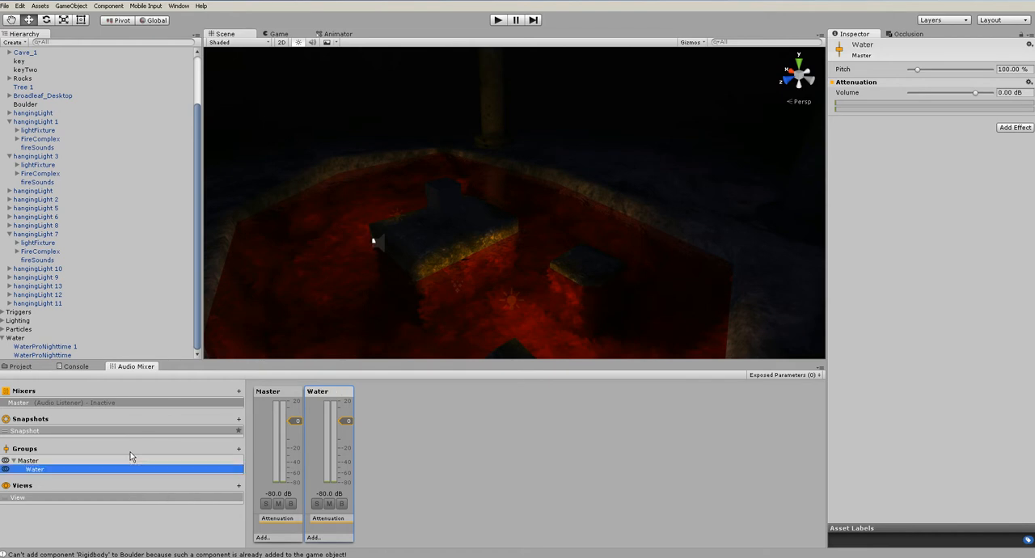
Add a second child group named Fire under the Master group
{"action": "left_click", "coordinate": [60, 459]}
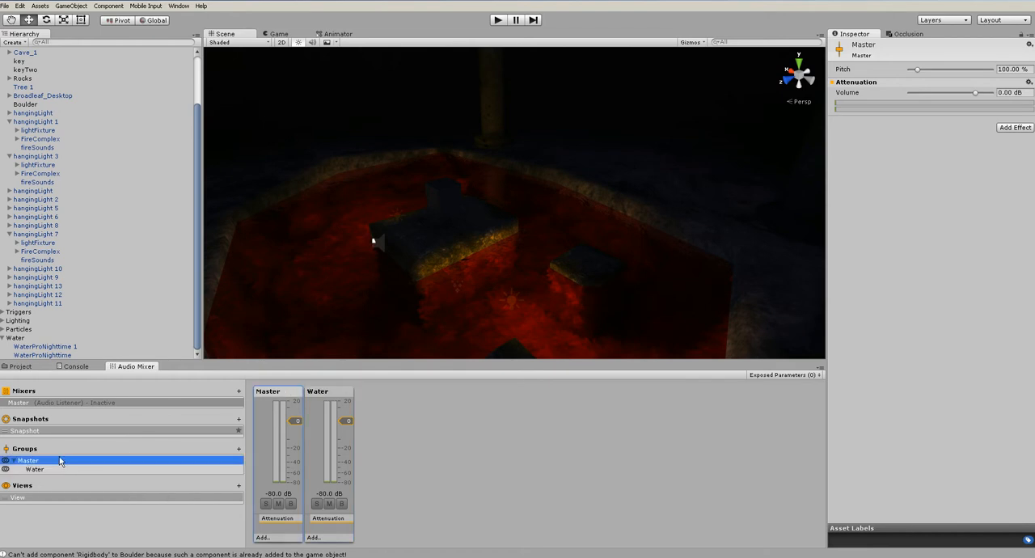
{"action": "left_click", "coordinate": [239, 449]}
{"action": "type", "text": "Fire"}
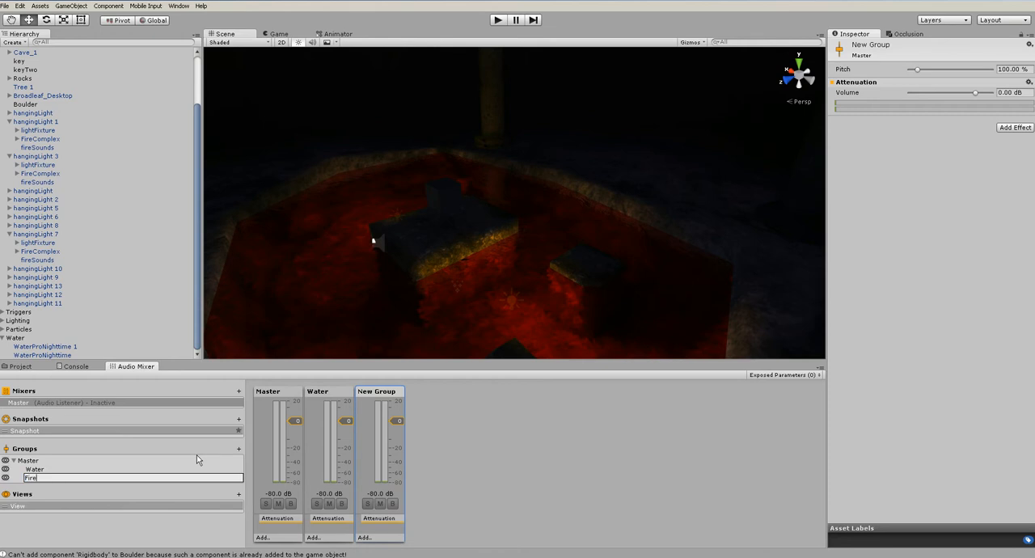
{"action": "key", "text": "Return"}
Add a third child group named Boulder under the Master group
{"action": "left_click", "coordinate": [24, 461]}
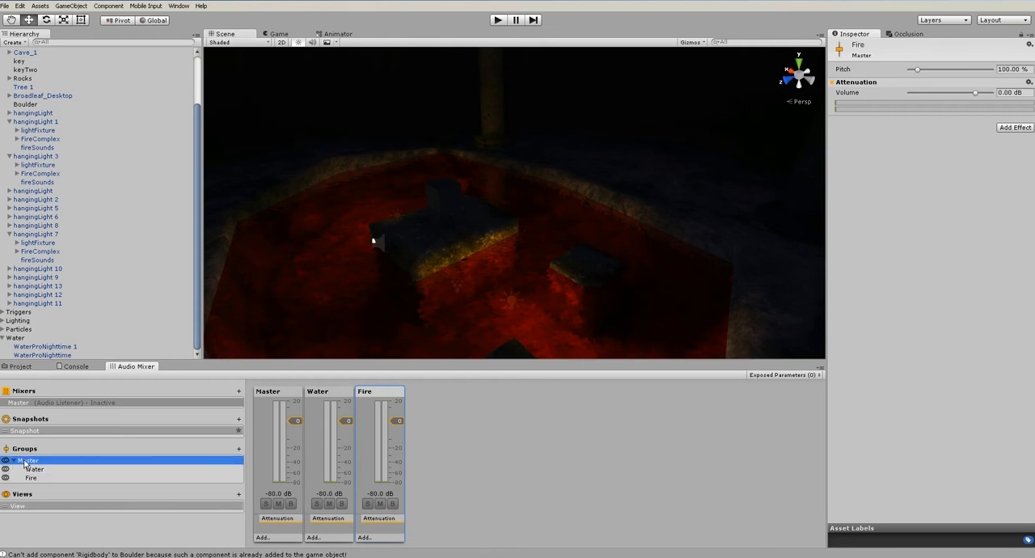
{"action": "left_click", "coordinate": [239, 449]}
{"action": "type", "text": "Boulder"}
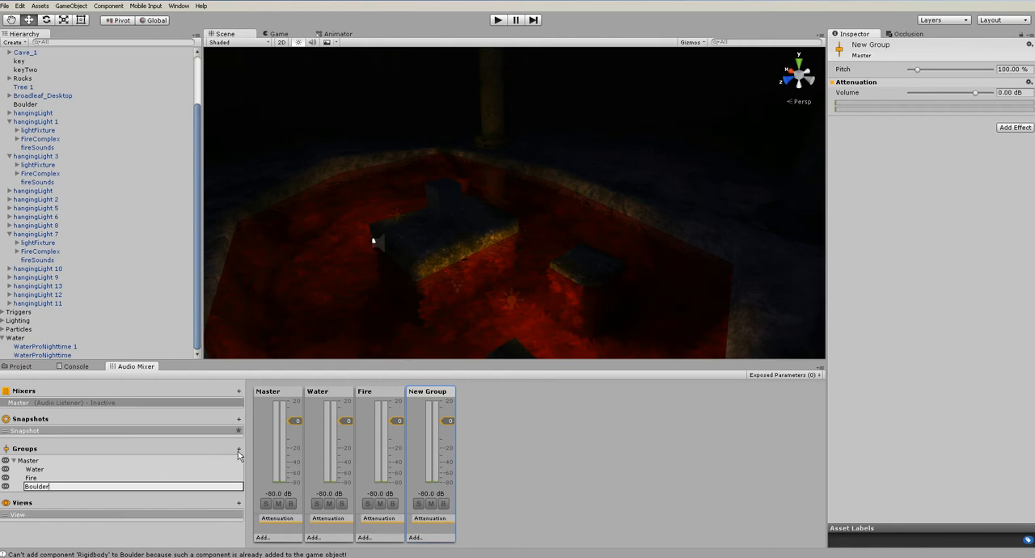
{"action": "key", "text": "Return"}
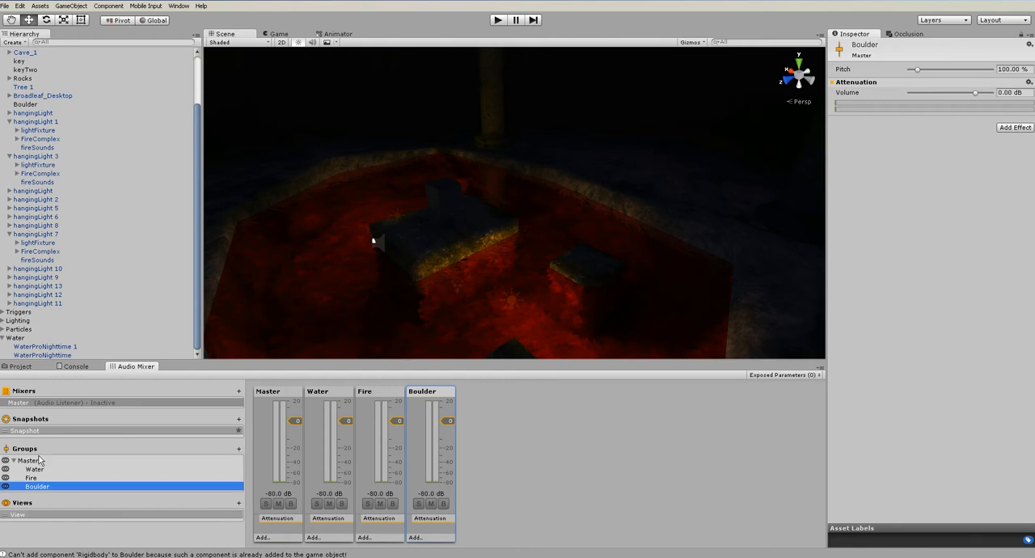
{"action": "left_click", "coordinate": [195, 468]}
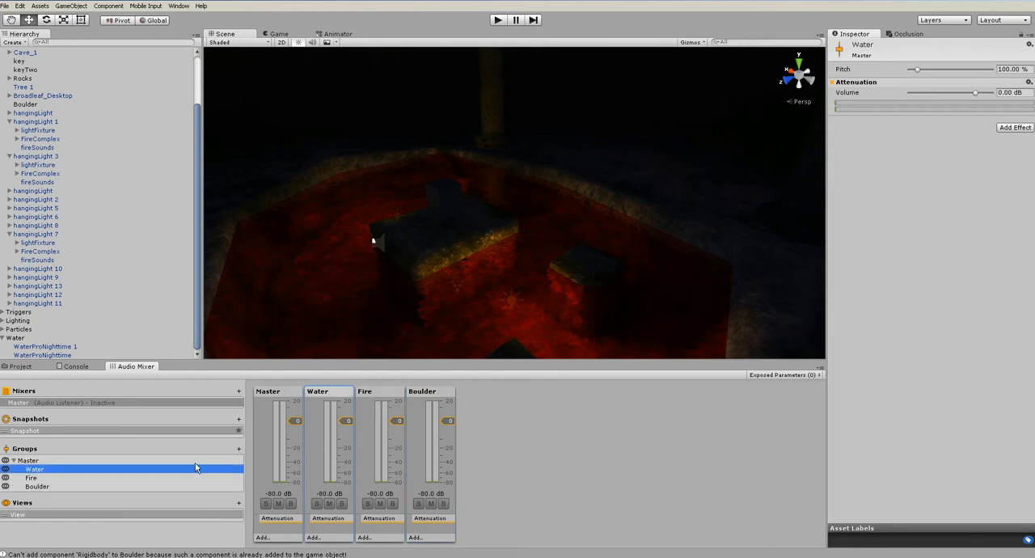
{"action": "left_click", "coordinate": [239, 448]}
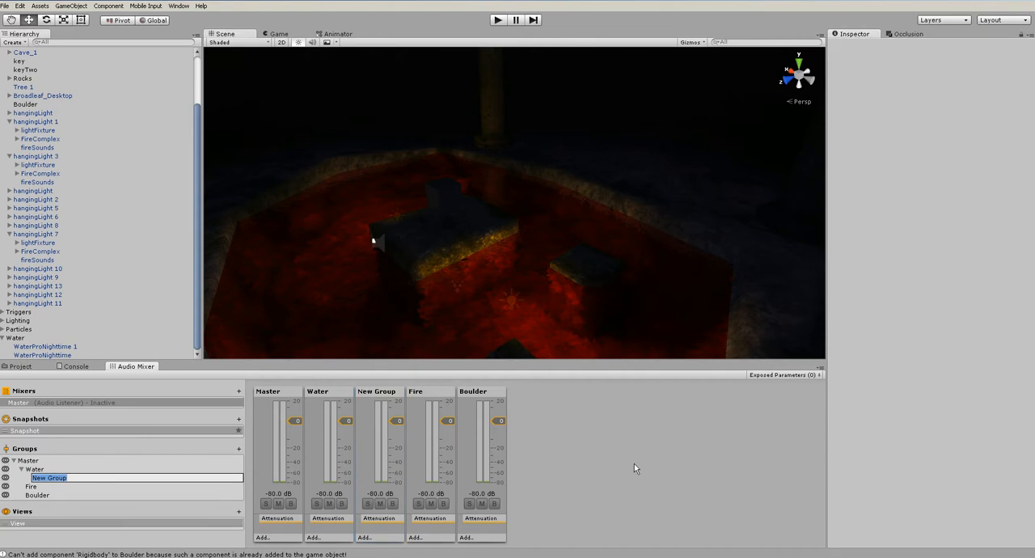
{"action": "left_click", "coordinate": [50, 478]}
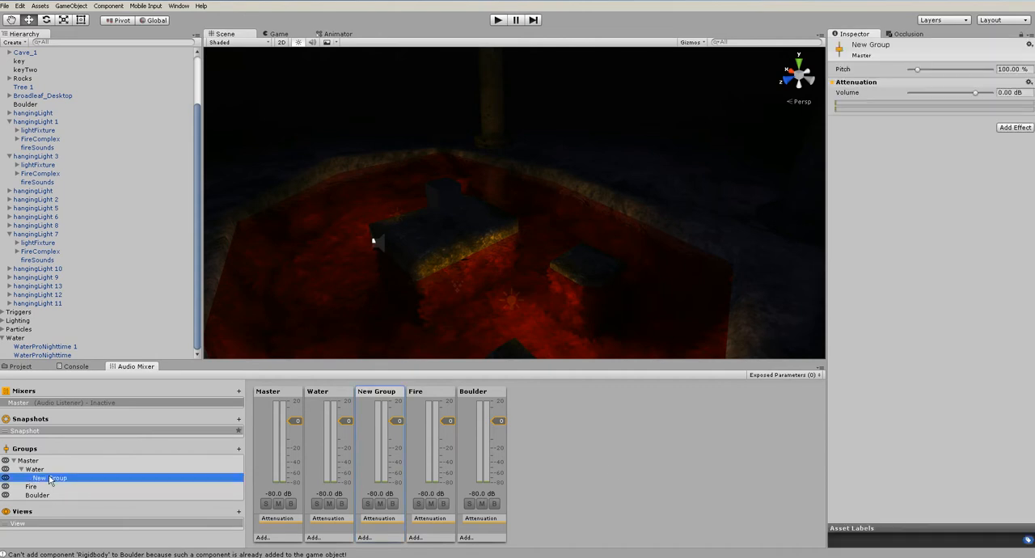
{"action": "right_click", "coordinate": [50, 477]}
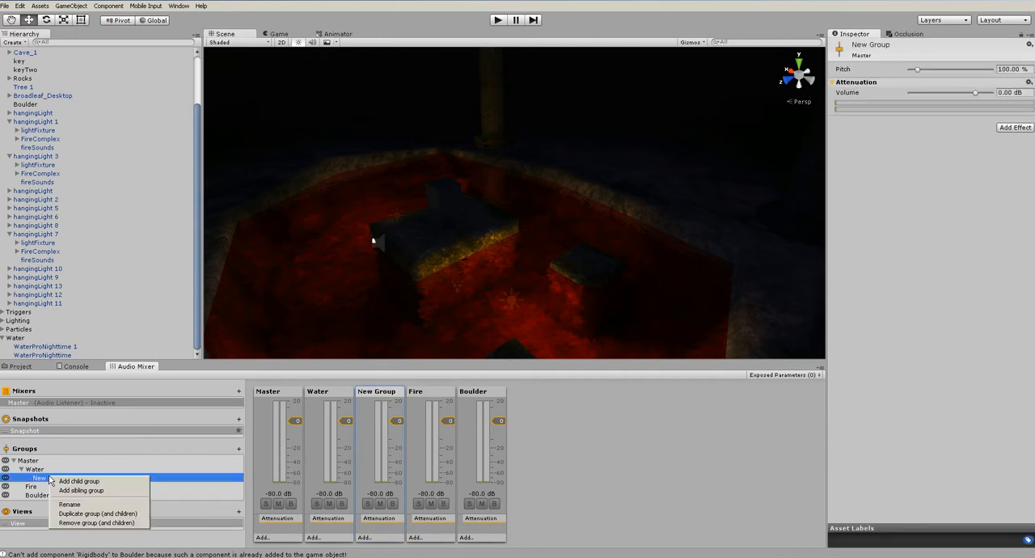
{"action": "left_click", "coordinate": [85, 523]}
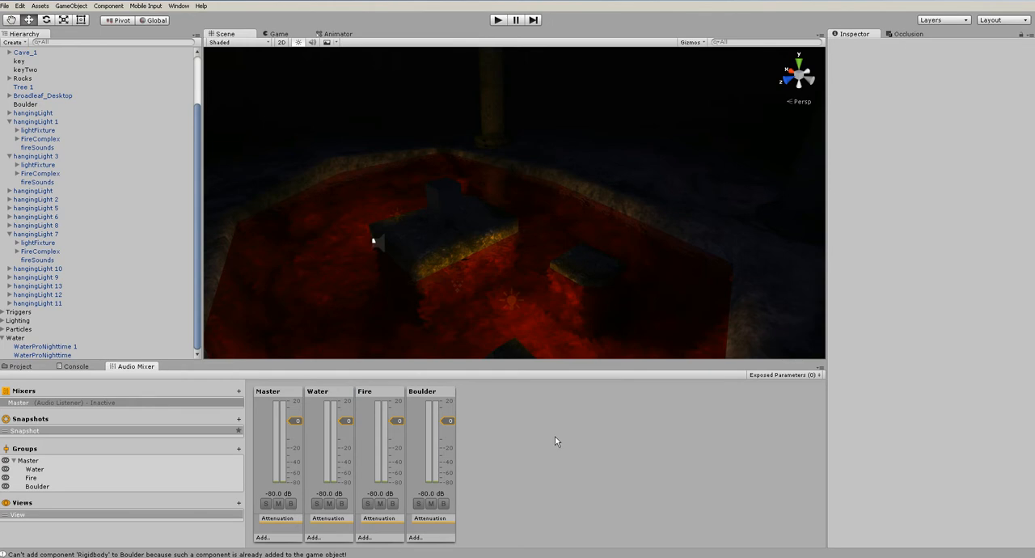
Select the red pool's WaterProNighttime object and set its audio source Output to the Water group
{"action": "left_click", "coordinate": [477, 324]}
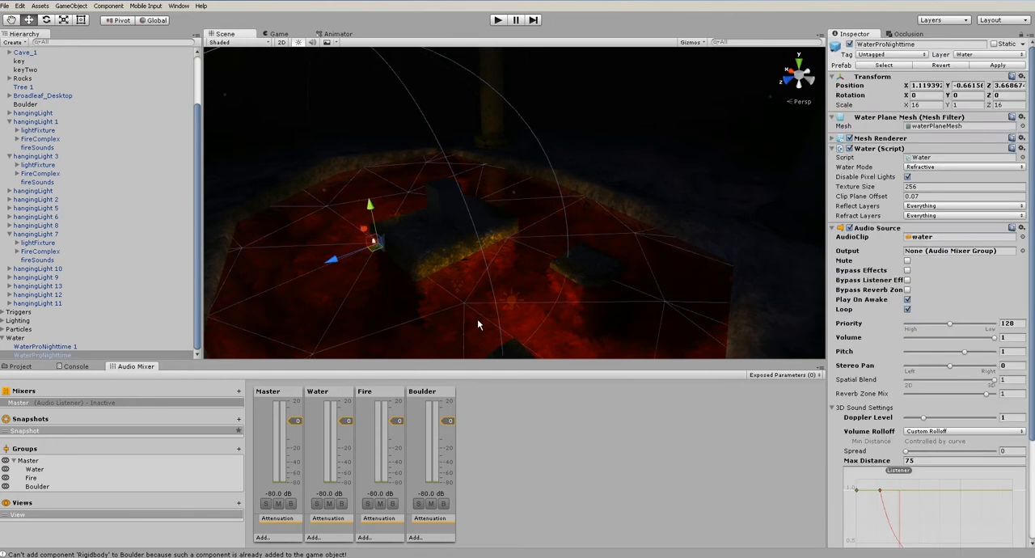
{"action": "left_click", "coordinate": [1022, 251]}
{"action": "double_click", "coordinate": [53, 54]}
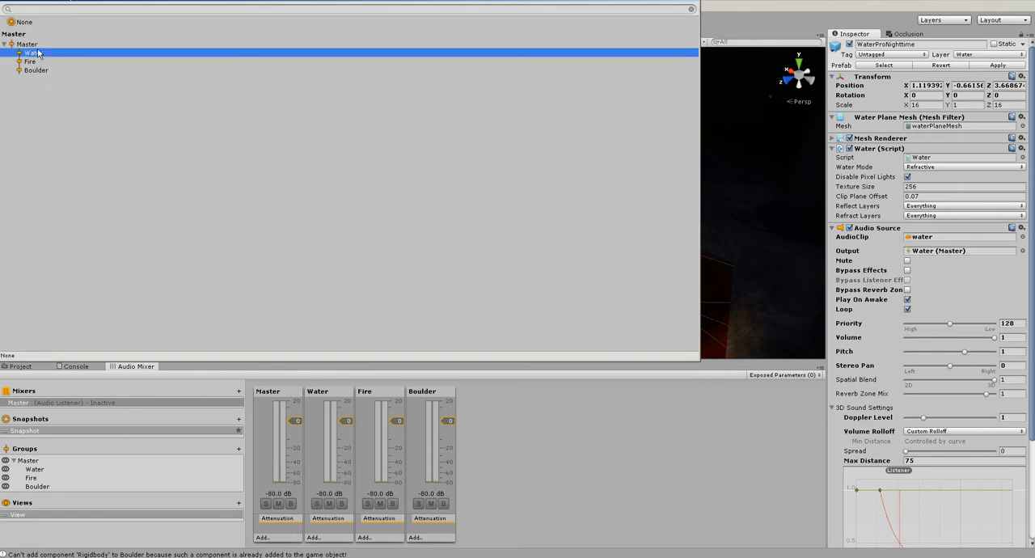
{"action": "scroll", "coordinate": [318, 324], "scroll_direction": "down", "scroll_amount": 3}
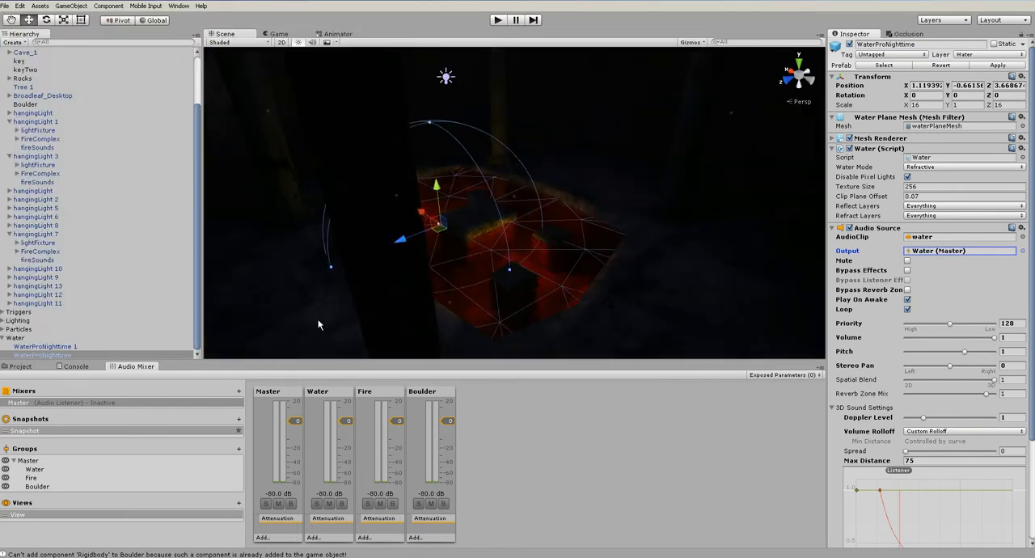
Route the fireSounds audio source of hangingLight 3 to the Fire group and apply the change to the hanging light prefab
{"action": "left_click", "coordinate": [37, 182]}
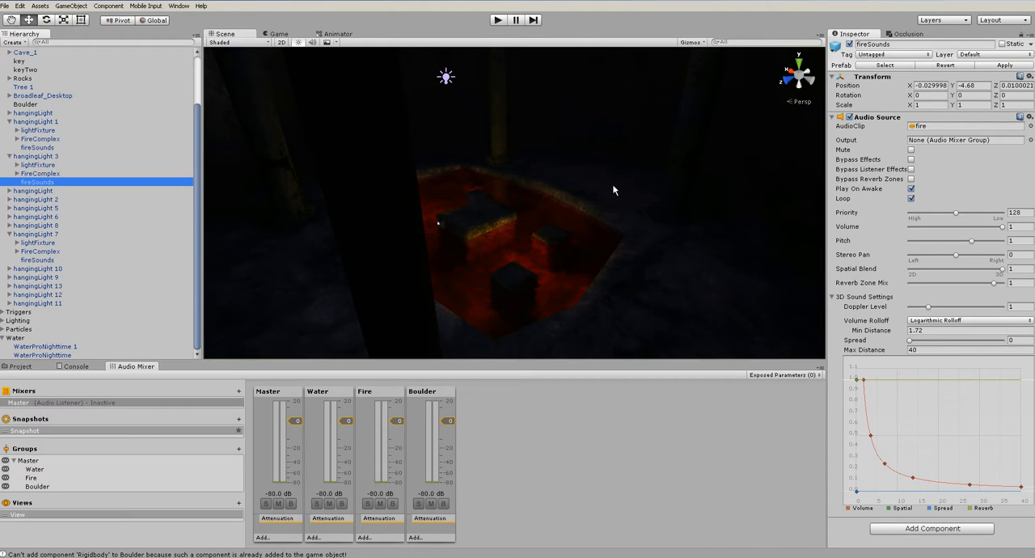
{"action": "left_click", "coordinate": [1030, 140]}
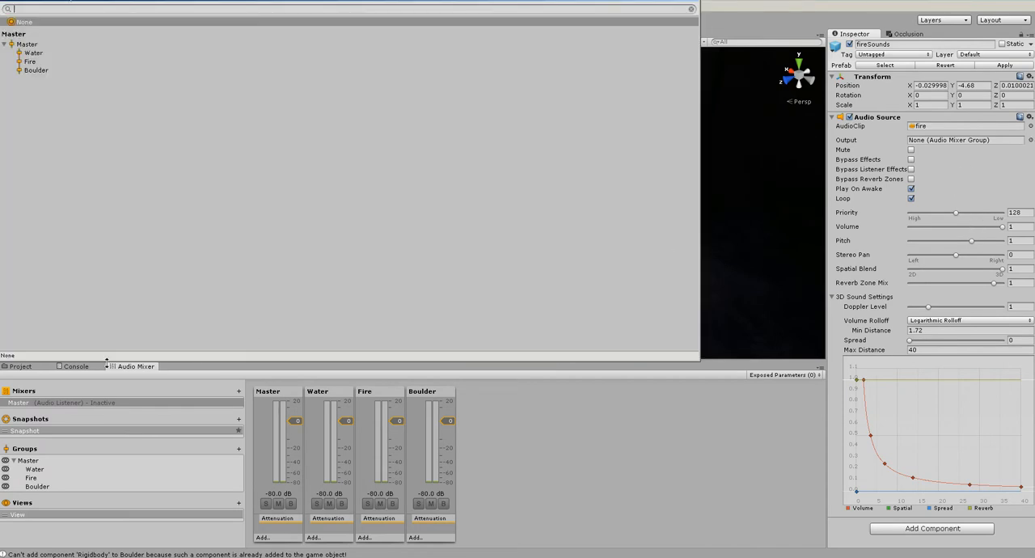
{"action": "double_click", "coordinate": [42, 65]}
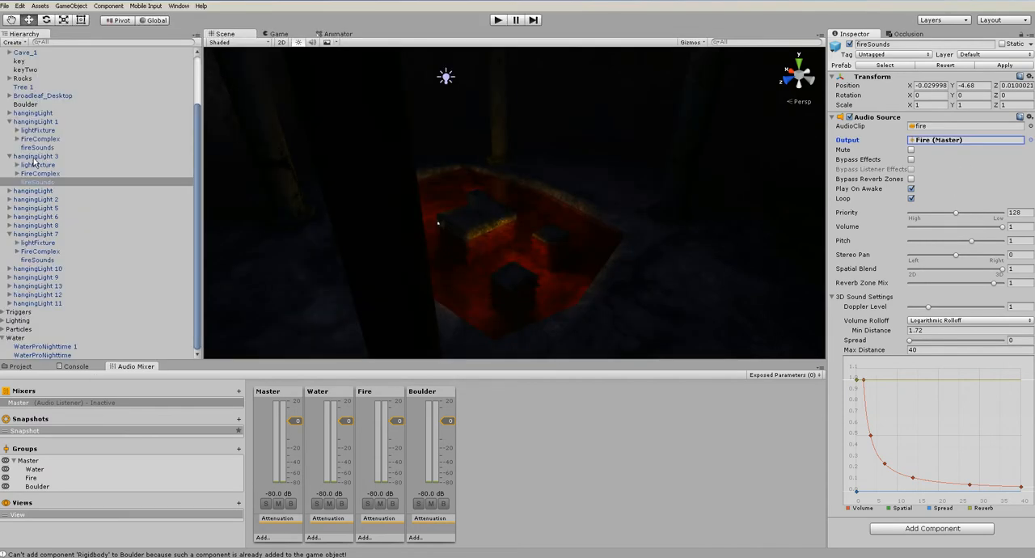
{"action": "left_click", "coordinate": [34, 156]}
{"action": "left_click", "coordinate": [71, 6]}
{"action": "left_click", "coordinate": [106, 139]}
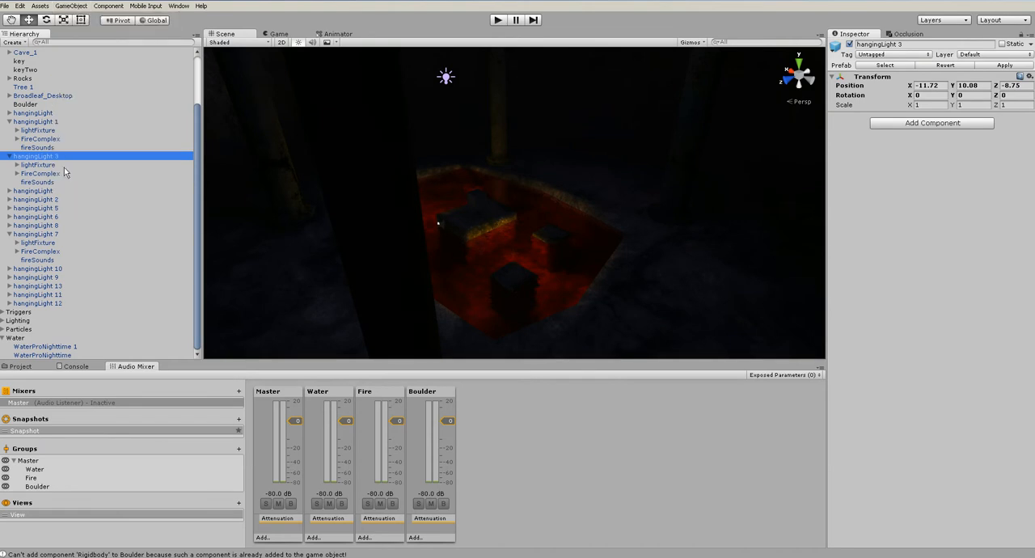
{"action": "left_click", "coordinate": [47, 182]}
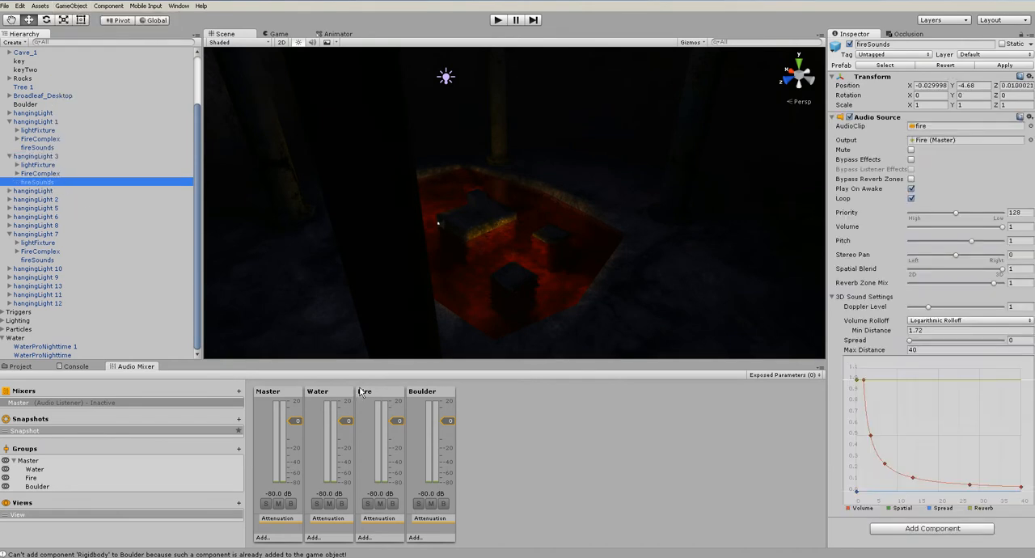
Set the Boulder object's audio source Output to the Boulder mixer group
{"action": "scroll", "coordinate": [59, 207], "scroll_direction": "up", "scroll_amount": 4}
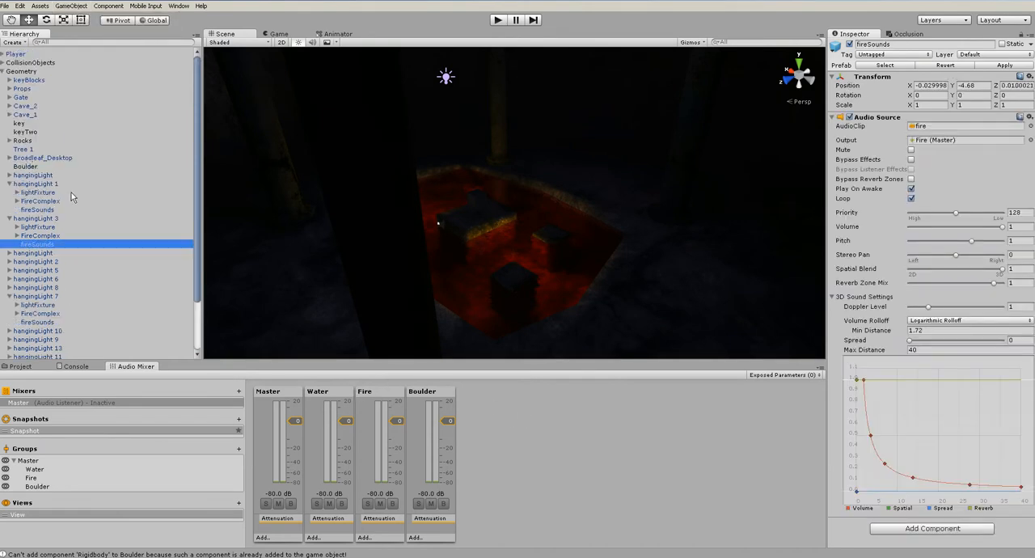
{"action": "left_click", "coordinate": [27, 166]}
{"action": "left_click", "coordinate": [1021, 235]}
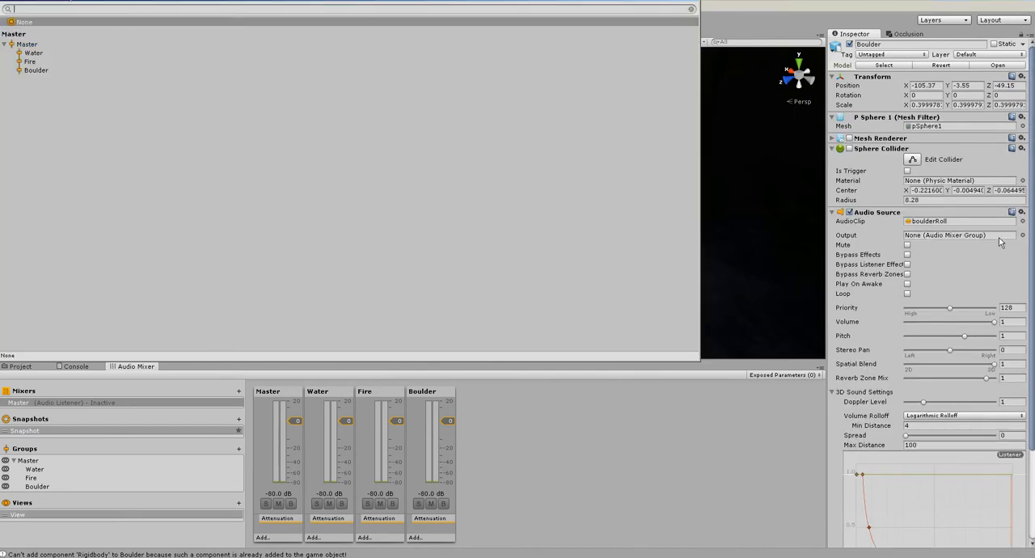
{"action": "double_click", "coordinate": [36, 71]}
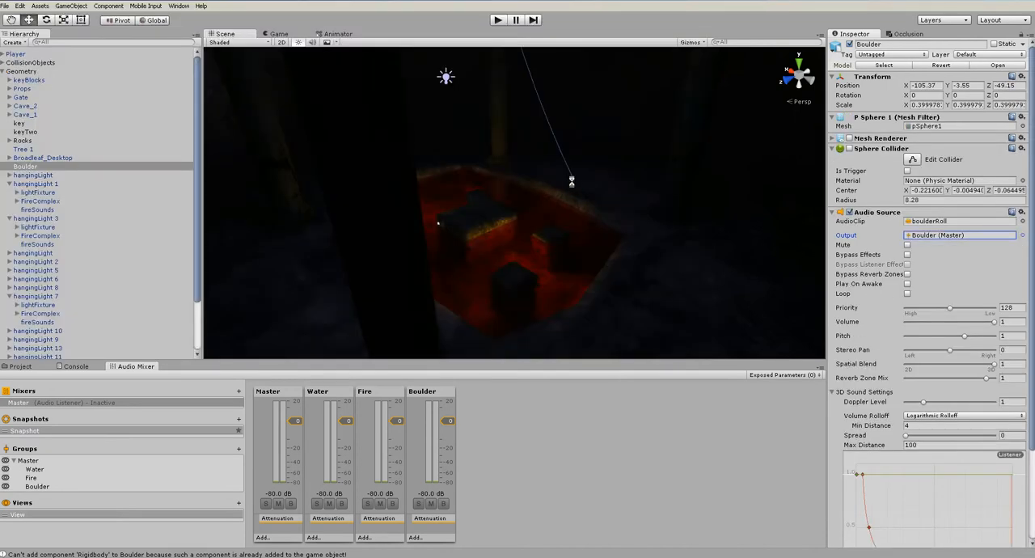
Play the level with mixer editing in play mode enabled, lowering Water to about -27 dB and raising Boulder to about 3.6 dB
{"action": "left_click", "coordinate": [497, 20]}
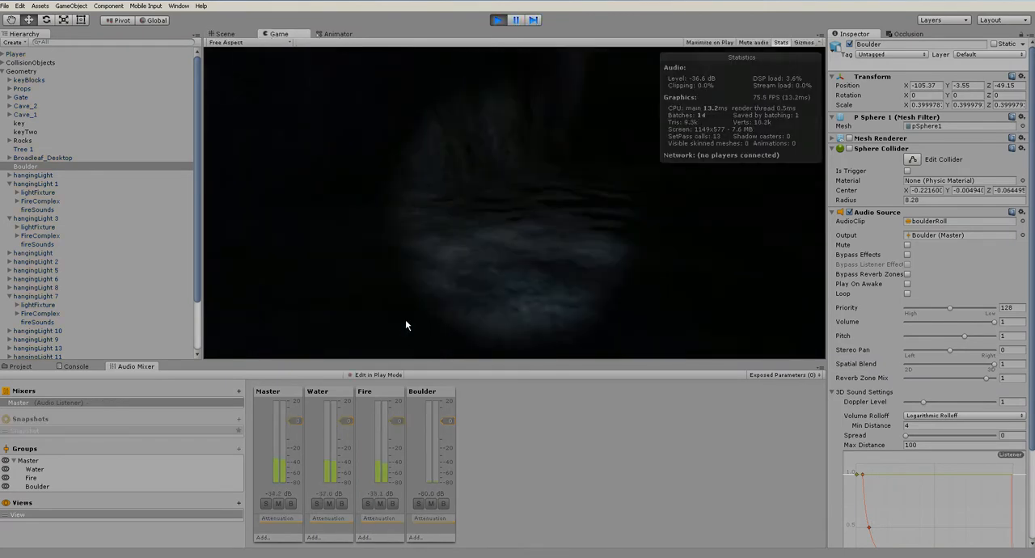
{"action": "left_click", "coordinate": [376, 375]}
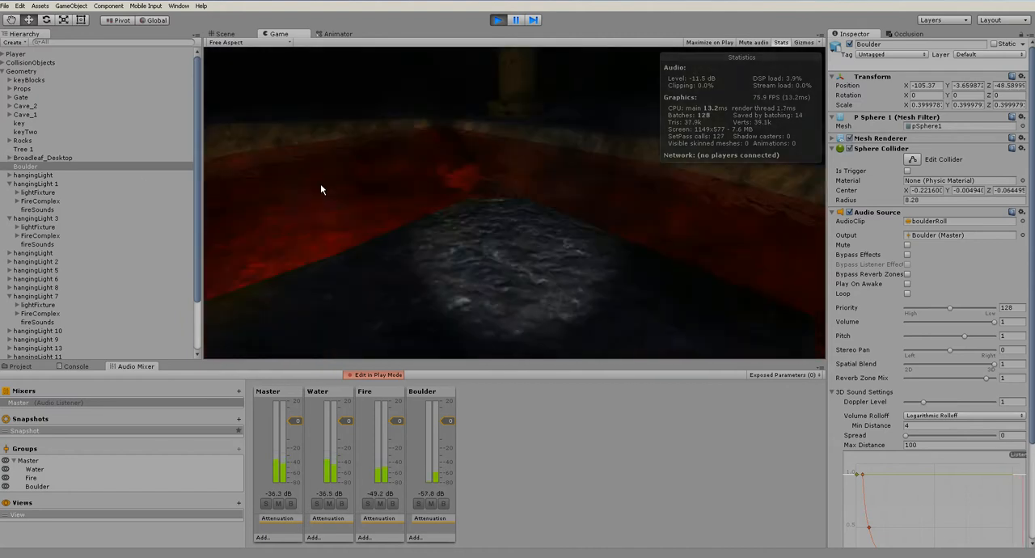
{"action": "left_click_drag", "start_coordinate": [348, 421], "coordinate": [351, 459]}
{"action": "mouse_move", "coordinate": [453, 421]}
{"action": "left_mouse_down"}
{"action": "mouse_move", "coordinate": [449, 386]}
{"action": "mouse_move", "coordinate": [448, 415]}
{"action": "left_mouse_up"}
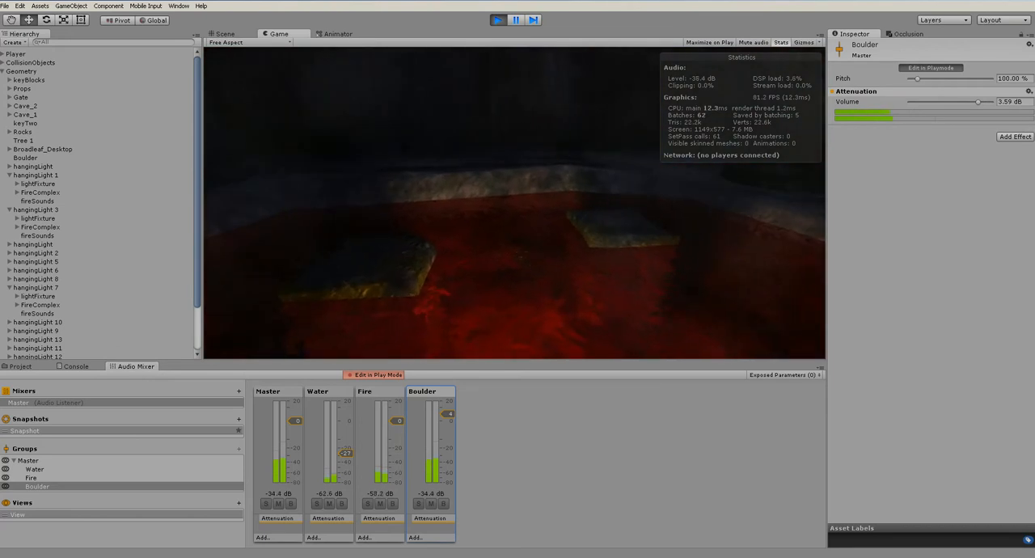
Adjust Water to about -18 dB and Boulder to 20 dB while the game runs, and stop playing
{"action": "left_click_drag", "start_coordinate": [343, 453], "coordinate": [343, 446]}
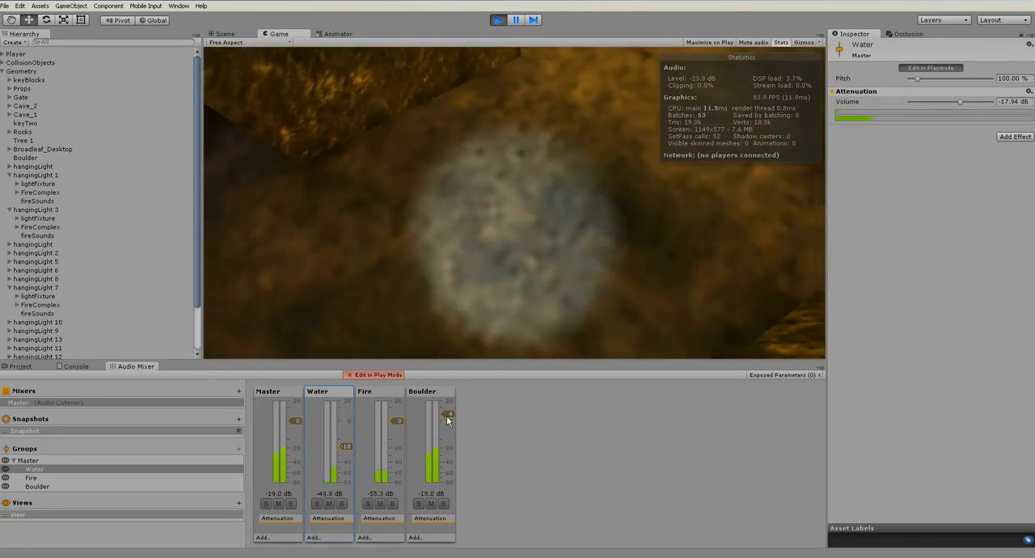
{"action": "left_click_drag", "start_coordinate": [446, 415], "coordinate": [454, 398]}
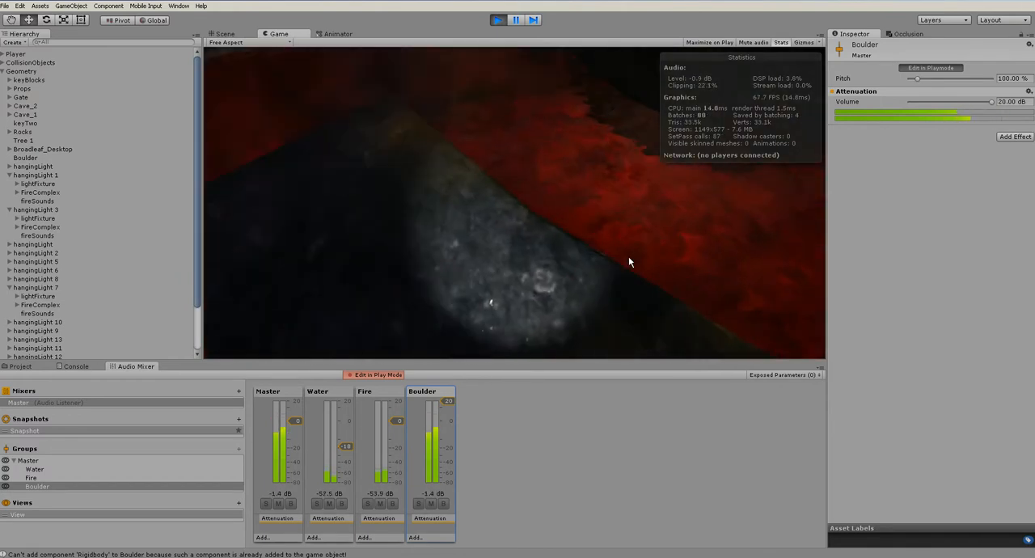
{"action": "left_click", "coordinate": [499, 20]}
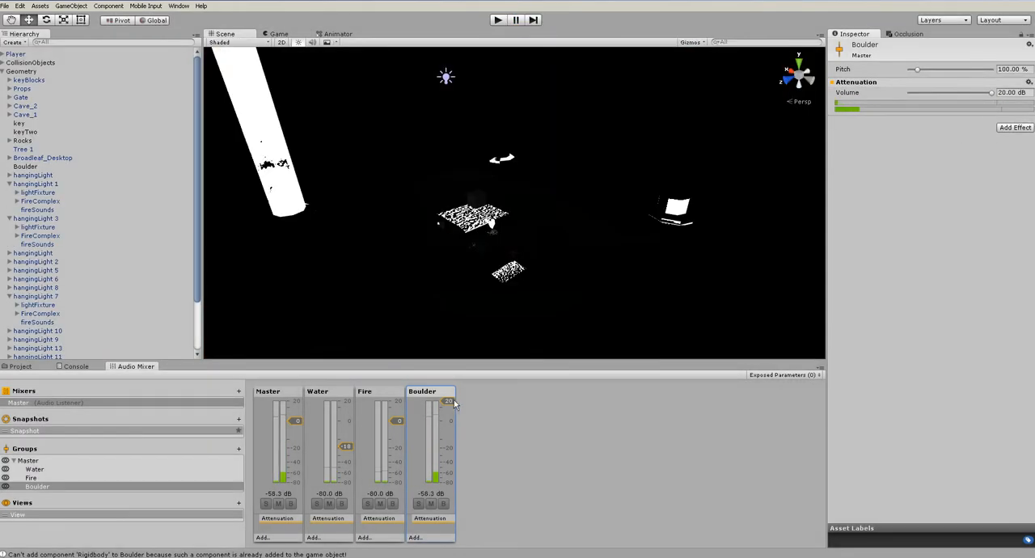
Lower the Boulder group's volume to about 4.5 dB and set the Water group's volume to -10 dB
{"action": "left_click_drag", "start_coordinate": [451, 408], "coordinate": [454, 414]}
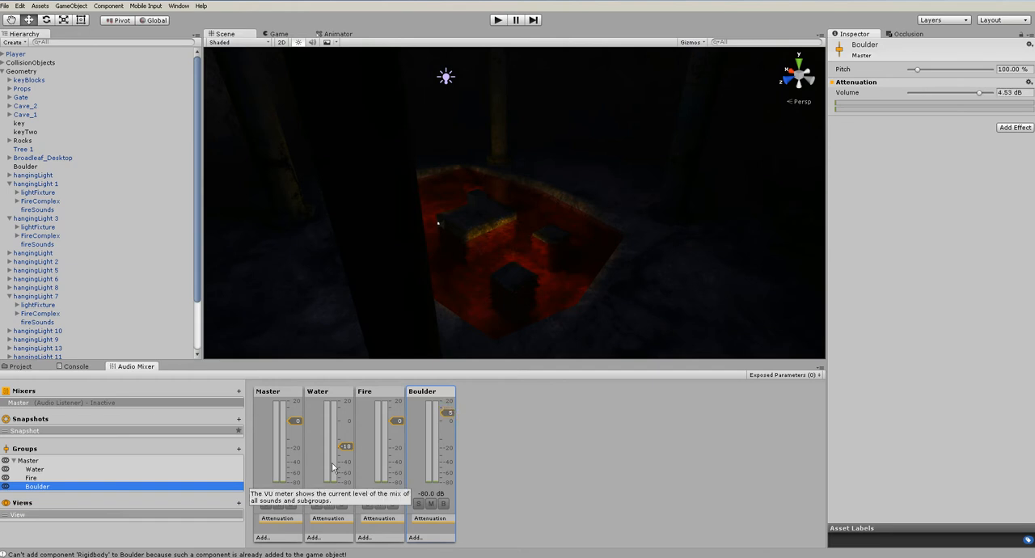
{"action": "left_click", "coordinate": [329, 395]}
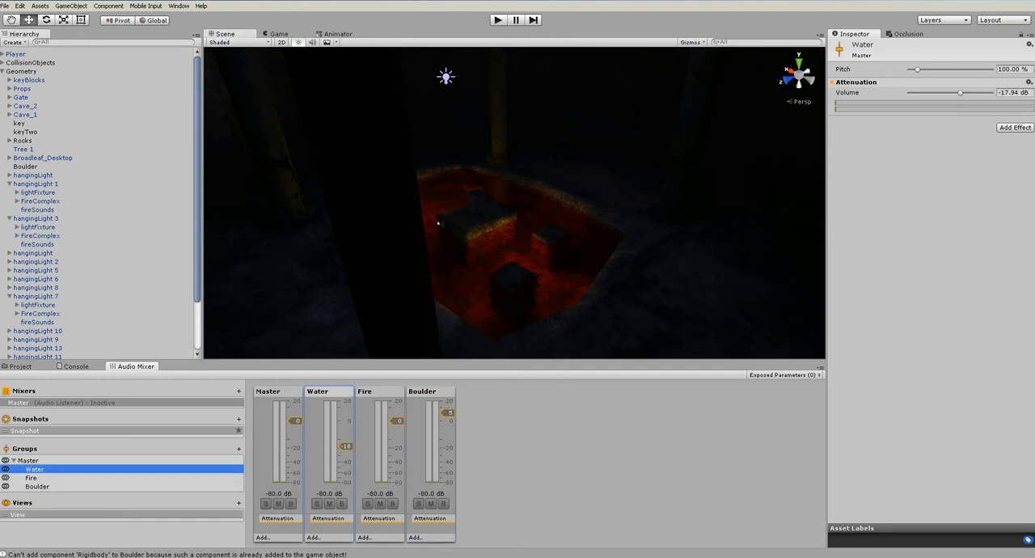
{"action": "left_click", "coordinate": [1025, 93]}
{"action": "type", "text": "-10"}
{"action": "key", "text": "Return"}
Play the level and walk to the rolling boulder to hear the mixer balance, and stop the game
{"action": "left_click", "coordinate": [499, 20]}
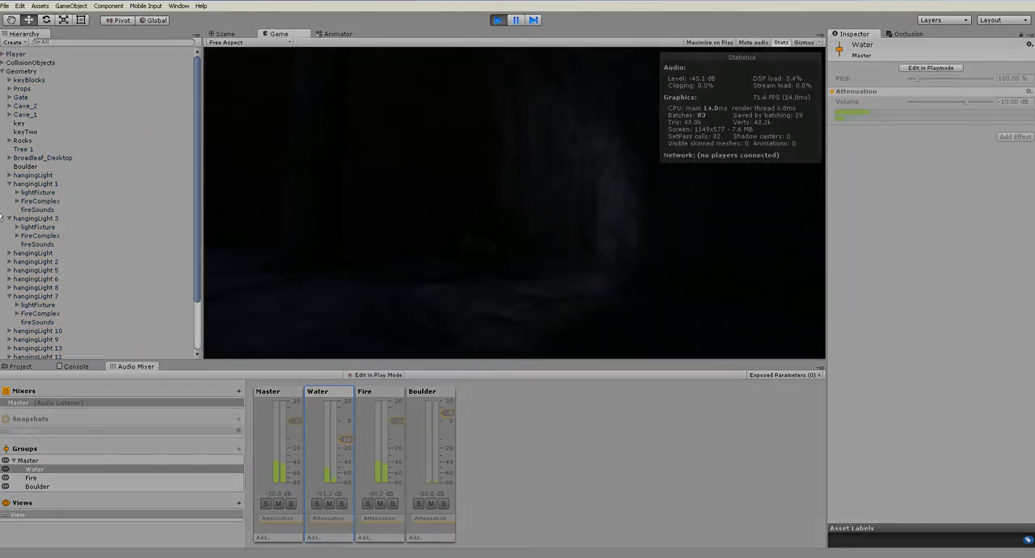
{"action": "key", "text": "w"}
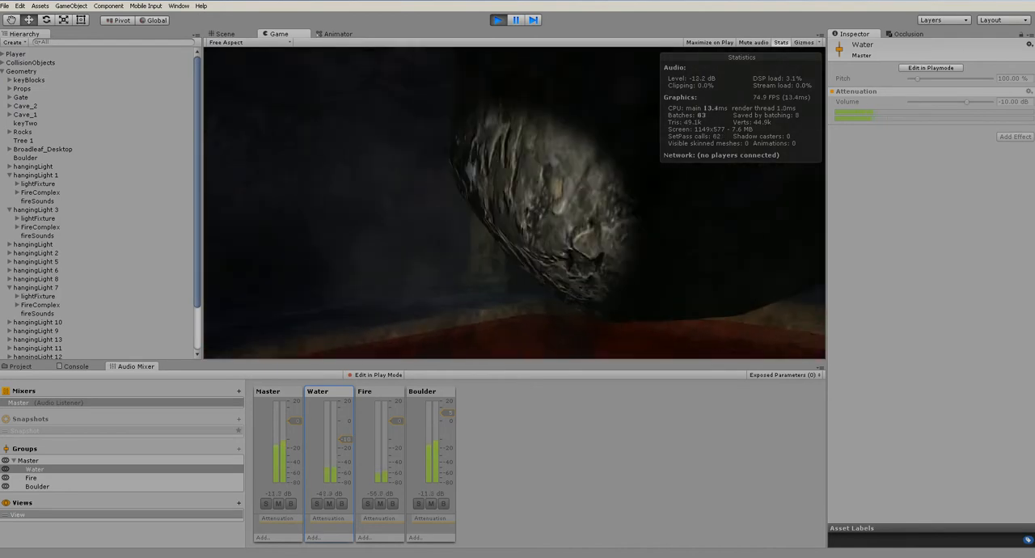
{"action": "key", "text": "ctrl+p"}
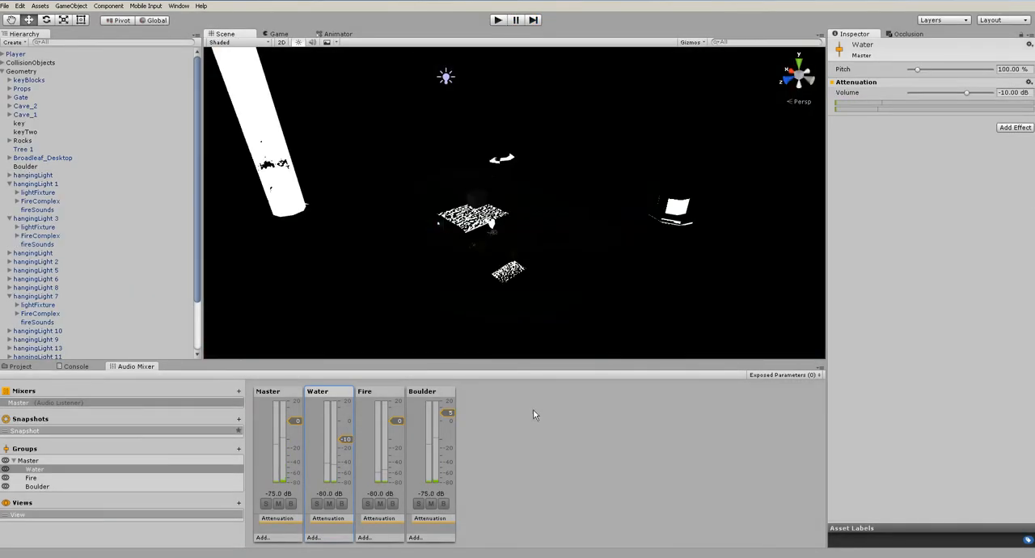
Add a ParamEQ effect to the Boulder group with center frequency about 29 Hz, octave range about 3.02 and frequency gain 3.00
{"action": "left_click", "coordinate": [433, 392]}
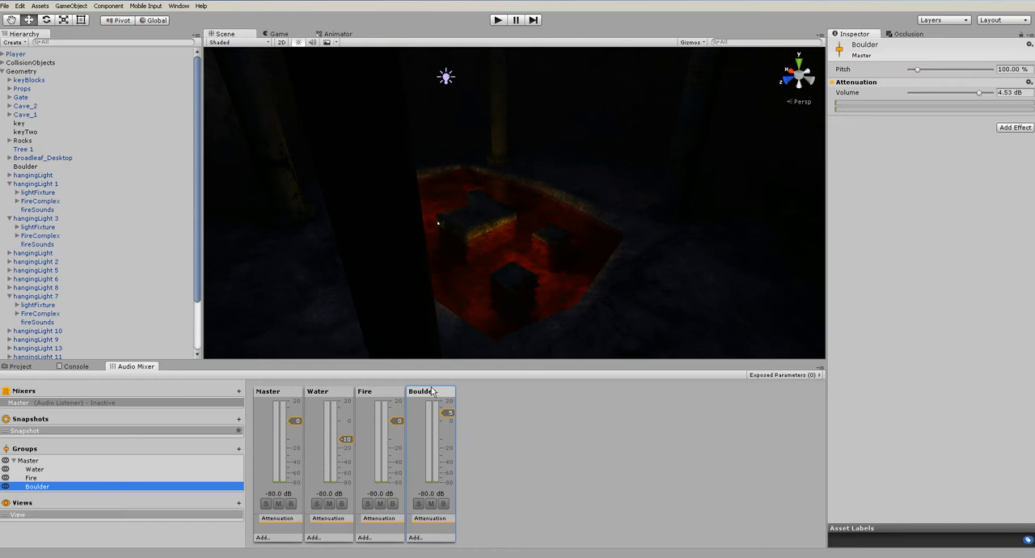
{"action": "left_click", "coordinate": [1021, 127]}
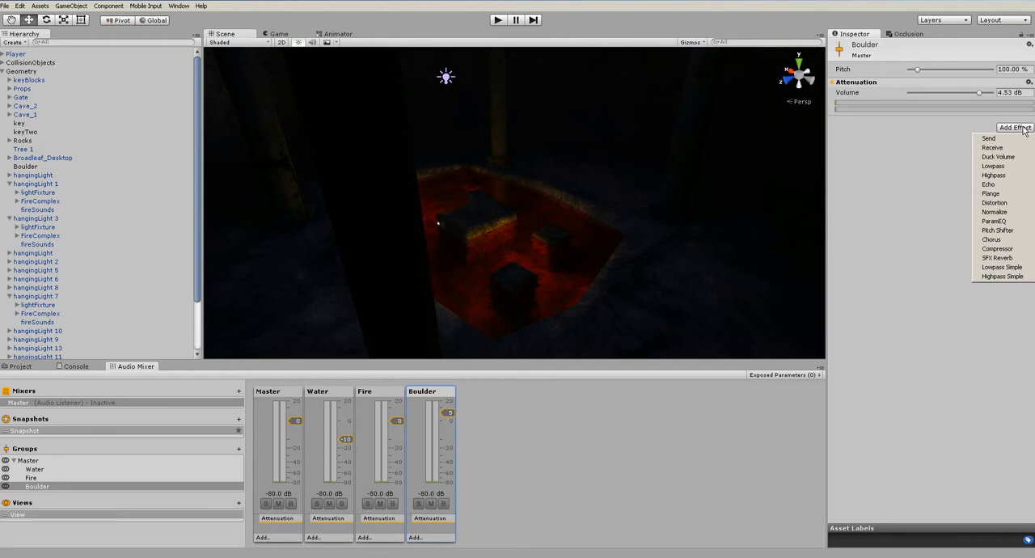
{"action": "left_click", "coordinate": [994, 221]}
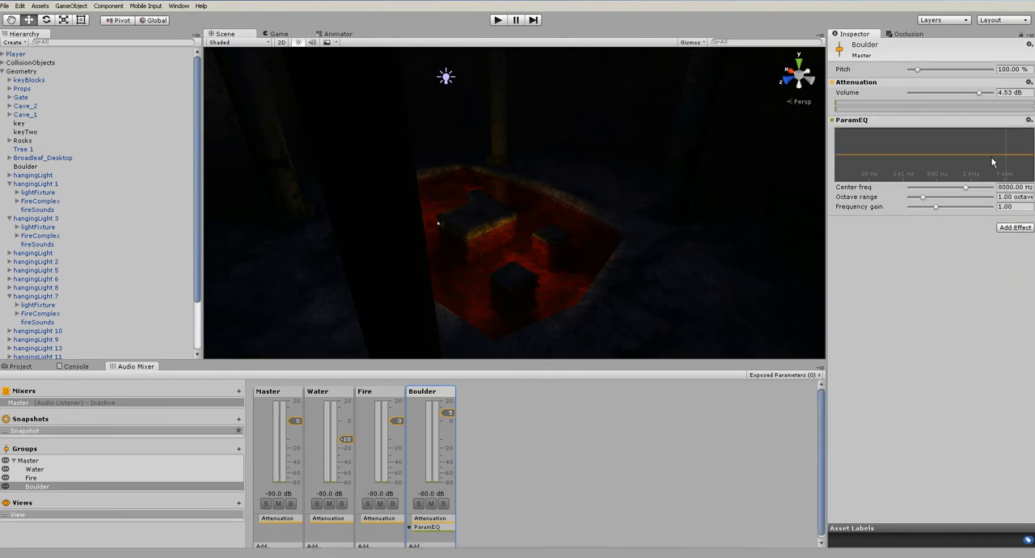
{"action": "left_click_drag", "start_coordinate": [848, 157], "coordinate": [852, 149]}
{"action": "left_click_drag", "start_coordinate": [970, 163], "coordinate": [861, 134]}
{"action": "left_click_drag", "start_coordinate": [922, 197], "coordinate": [957, 196]}
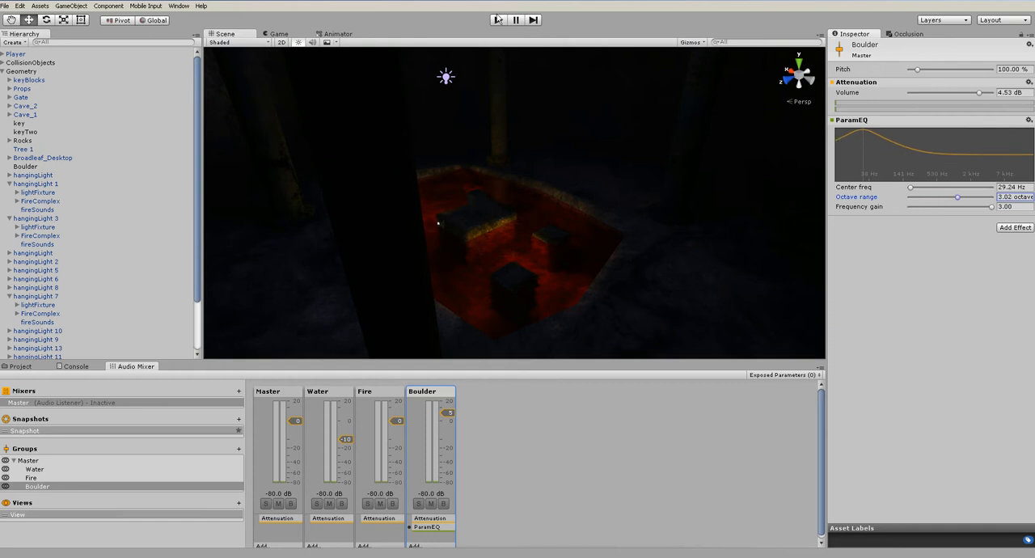
Play the level and enable mixer editing in play mode for the Boulder group's equalizer
{"action": "left_click", "coordinate": [532, 20]}
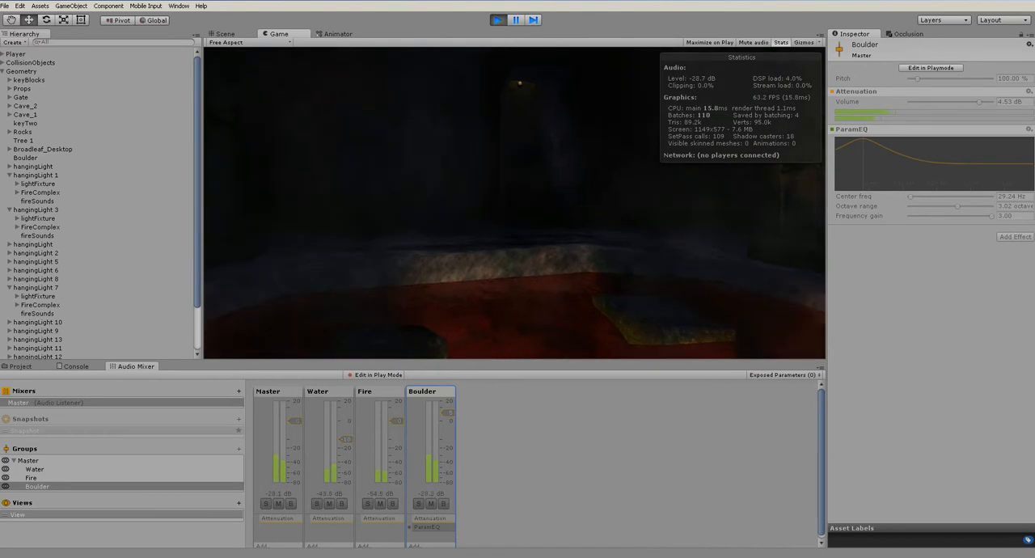
{"action": "left_click", "coordinate": [938, 69]}
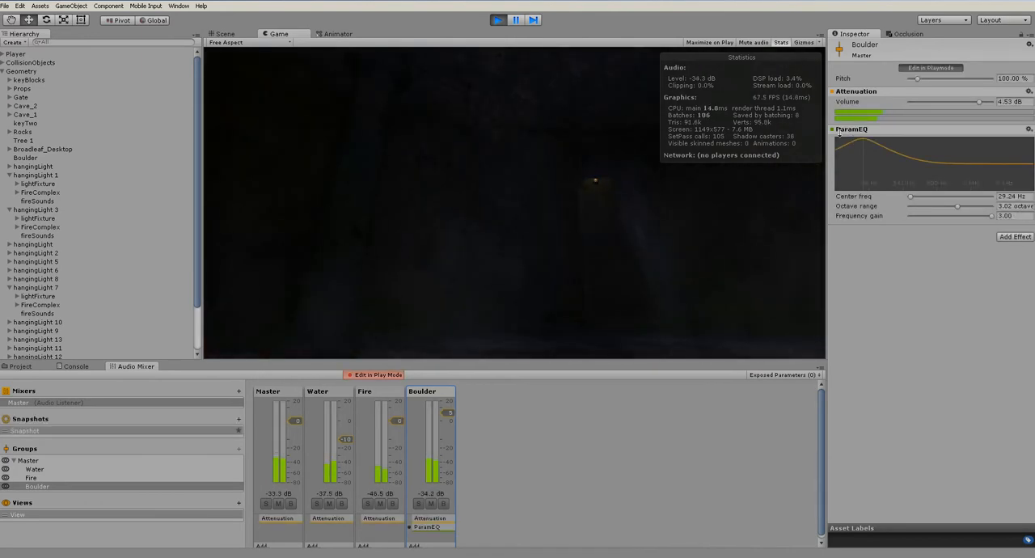
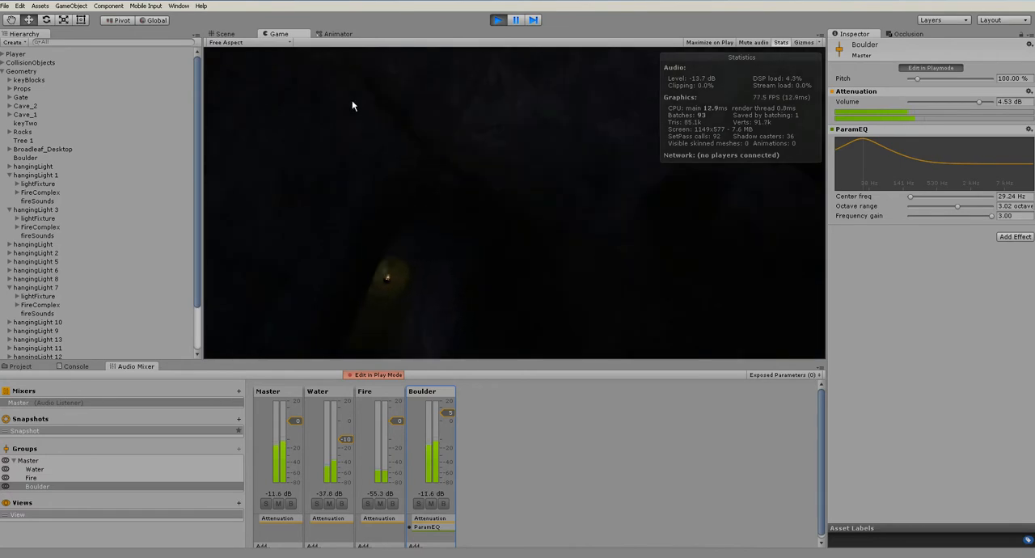
Stop the game and collapse the Geometry group in the scene hierarchy
{"action": "key", "text": "ctrl+p"}
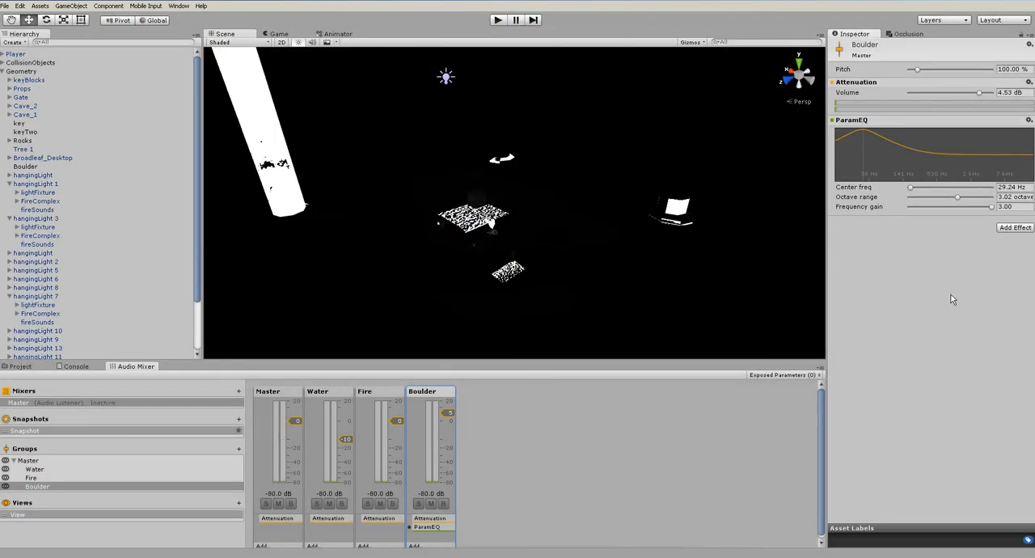
{"action": "scroll", "coordinate": [482, 259], "scroll_direction": "down", "scroll_amount": 5}
{"action": "left_click_drag", "start_coordinate": [720, 249], "coordinate": [504, 304], "text": "alt"}
{"action": "scroll", "coordinate": [558, 275], "scroll_direction": "down", "scroll_amount": 5}
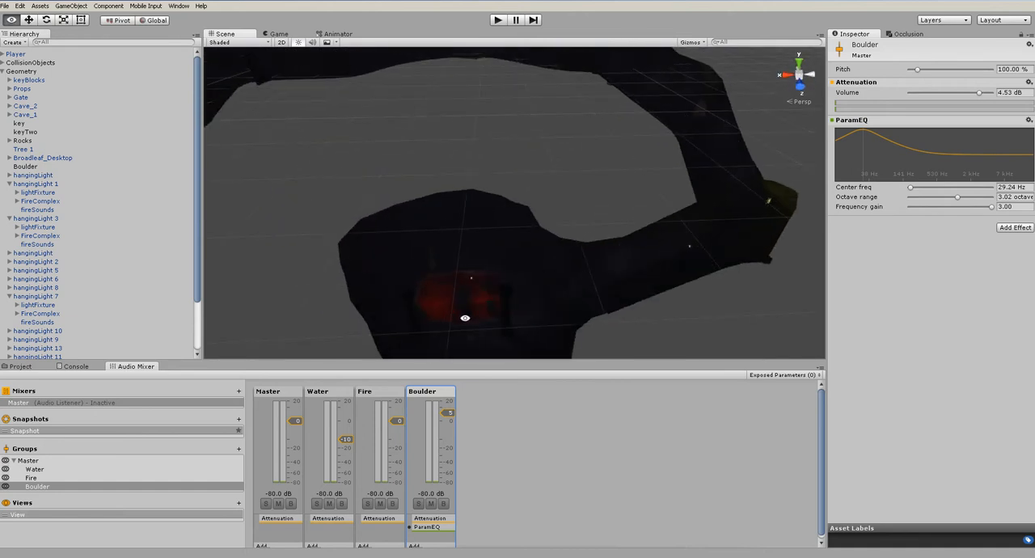
{"action": "middle_click_drag", "start_coordinate": [504, 305], "coordinate": [521, 243]}
{"action": "scroll", "coordinate": [521, 242], "scroll_direction": "up", "scroll_amount": 5}
{"action": "left_click_drag", "start_coordinate": [521, 247], "coordinate": [507, 313], "text": "alt"}
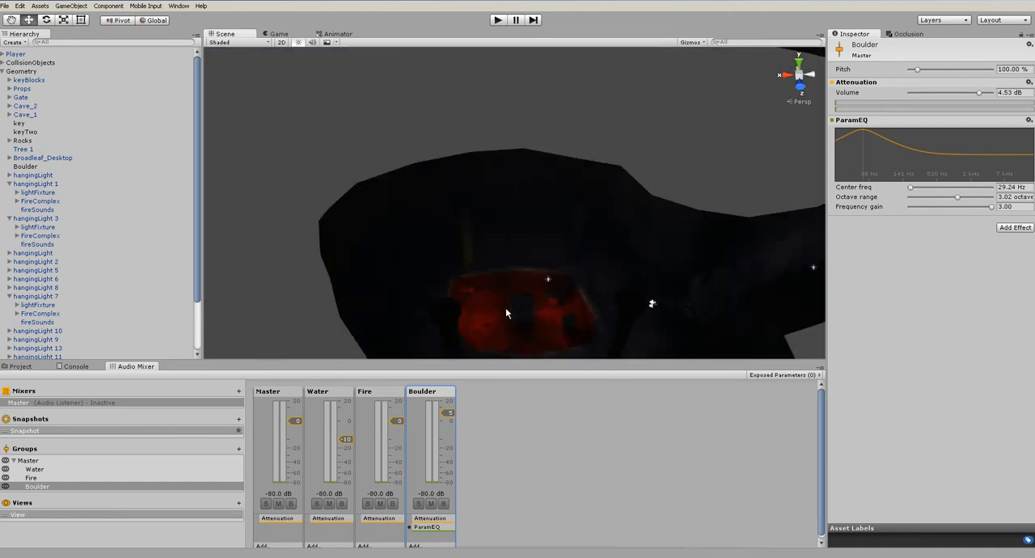
{"action": "scroll", "coordinate": [506, 313], "scroll_direction": "up", "scroll_amount": 5}
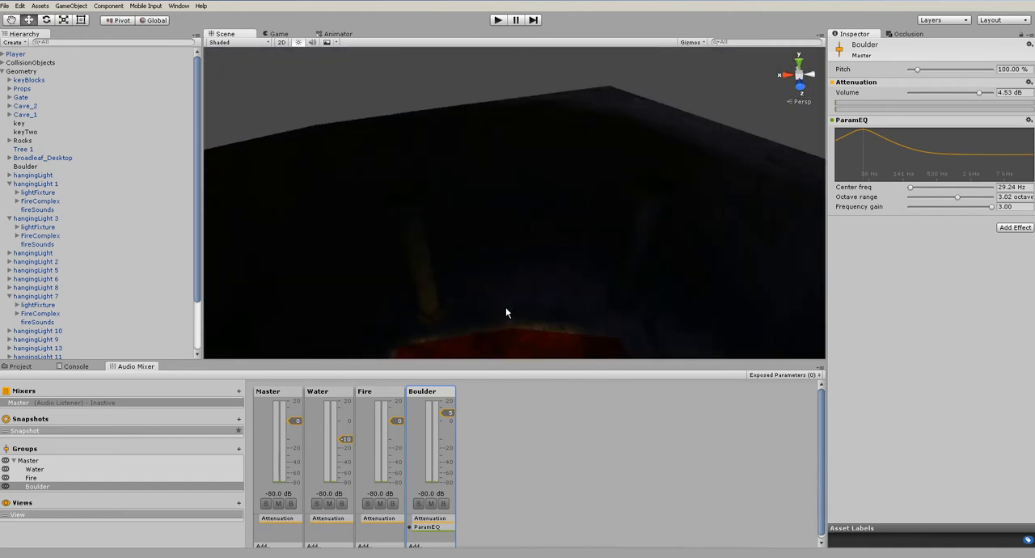
{"action": "left_click", "coordinate": [4, 71]}
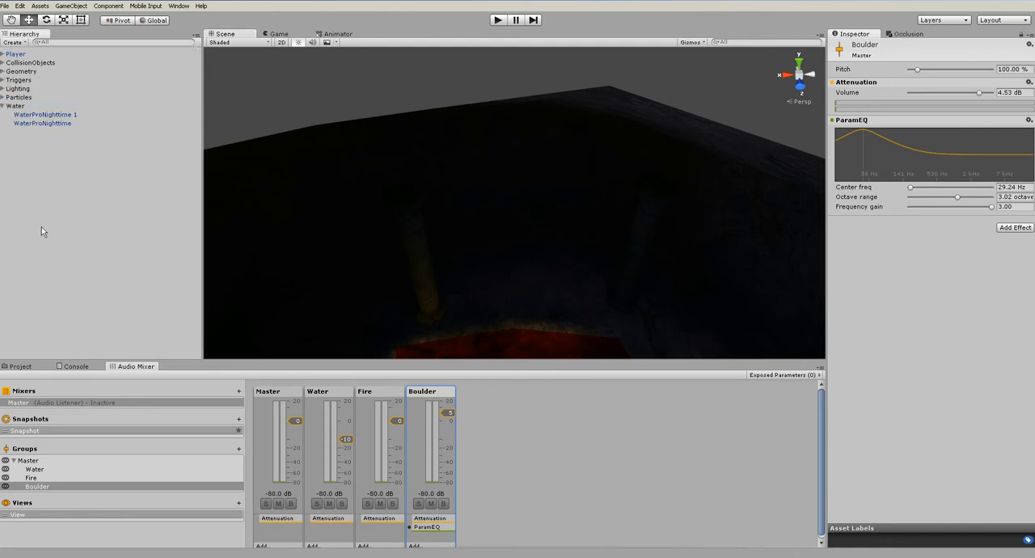
Collapse the Water group and add an Audio Reverb Zone to the scene
{"action": "left_click_drag", "start_coordinate": [456, 290], "coordinate": [464, 225], "text": "alt"}
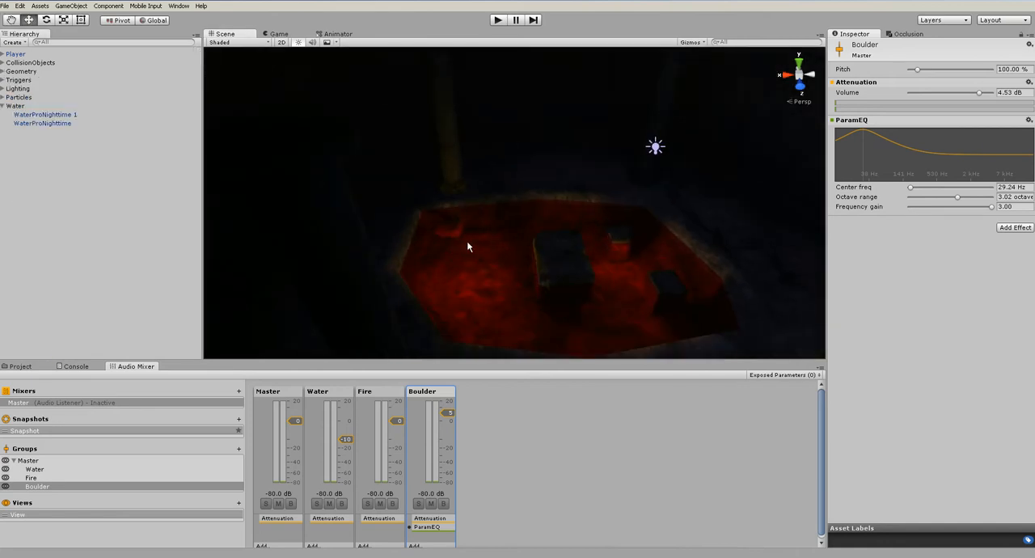
{"action": "left_click_drag", "start_coordinate": [542, 243], "coordinate": [510, 230], "text": "alt"}
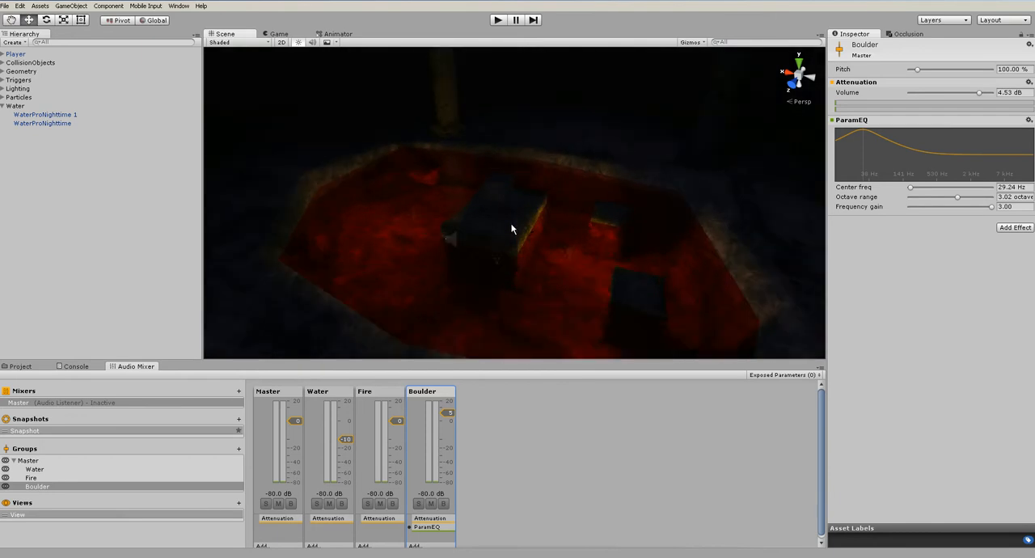
{"action": "left_click", "coordinate": [2, 106]}
{"action": "left_click", "coordinate": [71, 5]}
{"action": "mouse_move", "coordinate": [121, 62]}
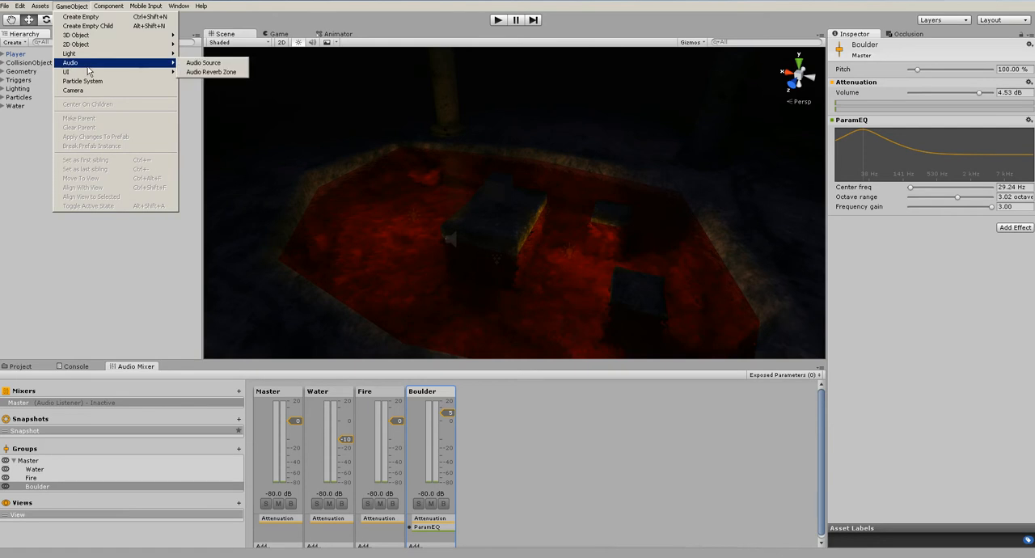
{"action": "left_click", "coordinate": [222, 74]}
Move the Reverb Zone over the lava pool, to about X -57.8, Y -41.7, Z -2.8
{"action": "scroll", "coordinate": [430, 230], "scroll_direction": "down", "scroll_amount": 7}
{"action": "left_click_drag", "start_coordinate": [430, 230], "coordinate": [698, 273], "text": "alt"}
{"action": "left_click_drag", "start_coordinate": [519, 203], "coordinate": [677, 102]}
{"action": "left_click_drag", "start_coordinate": [686, 172], "coordinate": [583, 168], "text": "alt"}
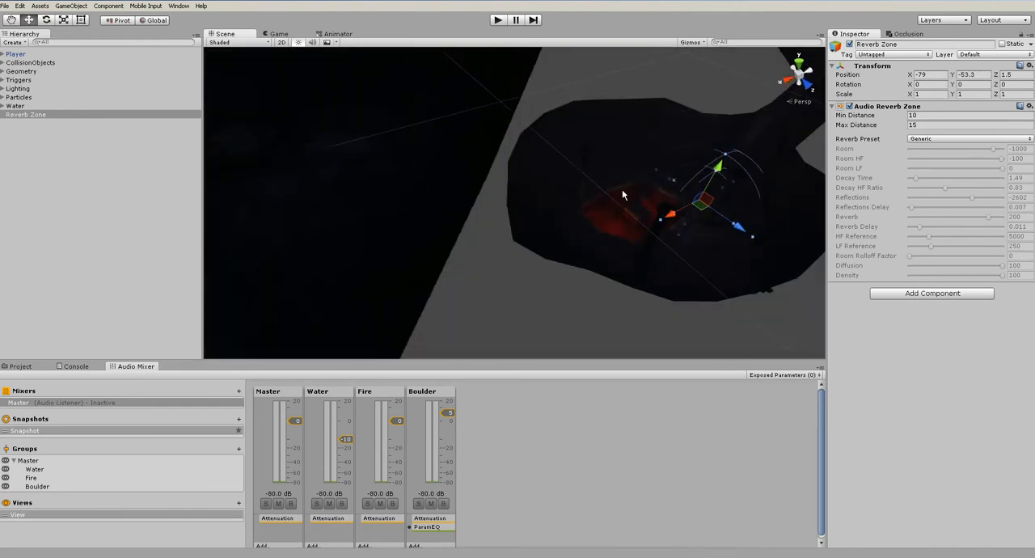
{"action": "left_click_drag", "start_coordinate": [686, 212], "coordinate": [615, 198]}
{"action": "left_click_drag", "start_coordinate": [627, 160], "coordinate": [629, 148]}
{"action": "left_click_drag", "start_coordinate": [728, 209], "coordinate": [652, 211], "text": "alt"}
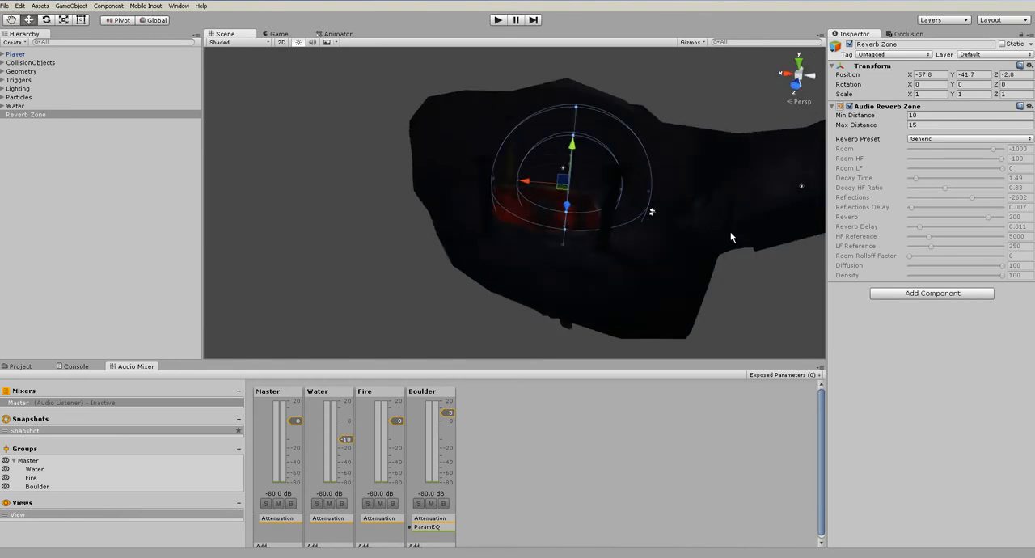
Set the Reverb Zone's preset to Cave and enlarge its max distance to about 30.6 to span the lava chamber
{"action": "left_click", "coordinate": [932, 140]}
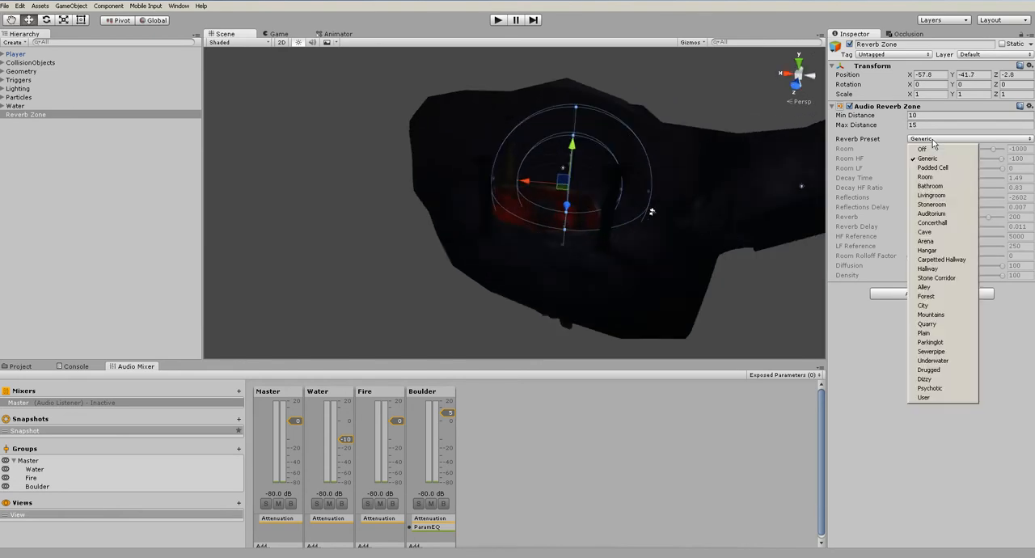
{"action": "left_click", "coordinate": [924, 232]}
{"action": "left_click_drag", "start_coordinate": [563, 187], "coordinate": [635, 220], "text": "alt"}
{"action": "left_click_drag", "start_coordinate": [622, 220], "coordinate": [700, 272]}
{"action": "middle_click_drag", "start_coordinate": [701, 273], "coordinate": [662, 344]}
{"action": "scroll", "coordinate": [688, 263], "scroll_direction": "down", "scroll_amount": 4}
{"action": "left_click_drag", "start_coordinate": [690, 257], "coordinate": [558, 204], "text": "alt"}
Enlarge the Reverb Zone's min distance to about 18.3 and shift the zone to Z -1.5
{"action": "left_click_drag", "start_coordinate": [493, 194], "coordinate": [556, 200], "text": "alt"}
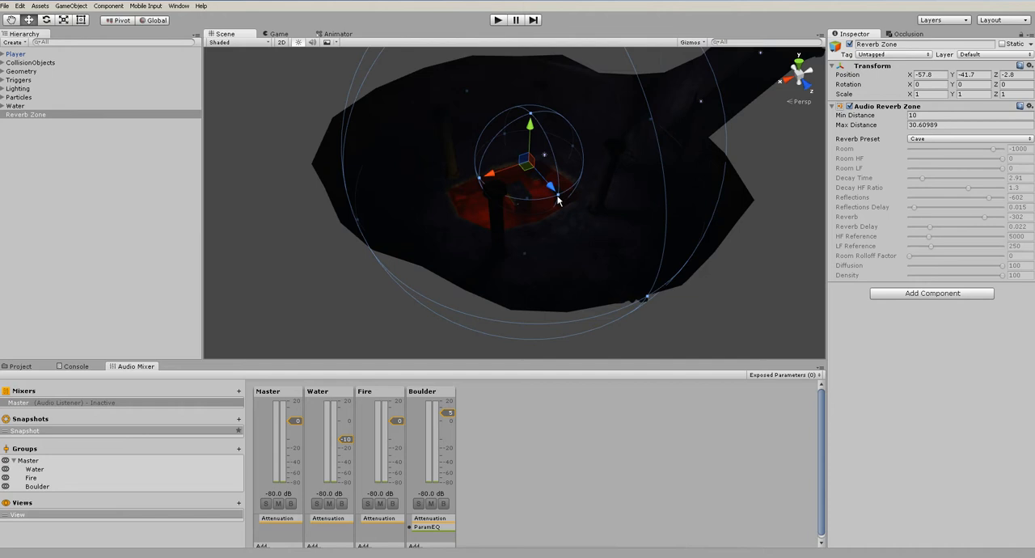
{"action": "left_click_drag", "start_coordinate": [558, 199], "coordinate": [601, 235]}
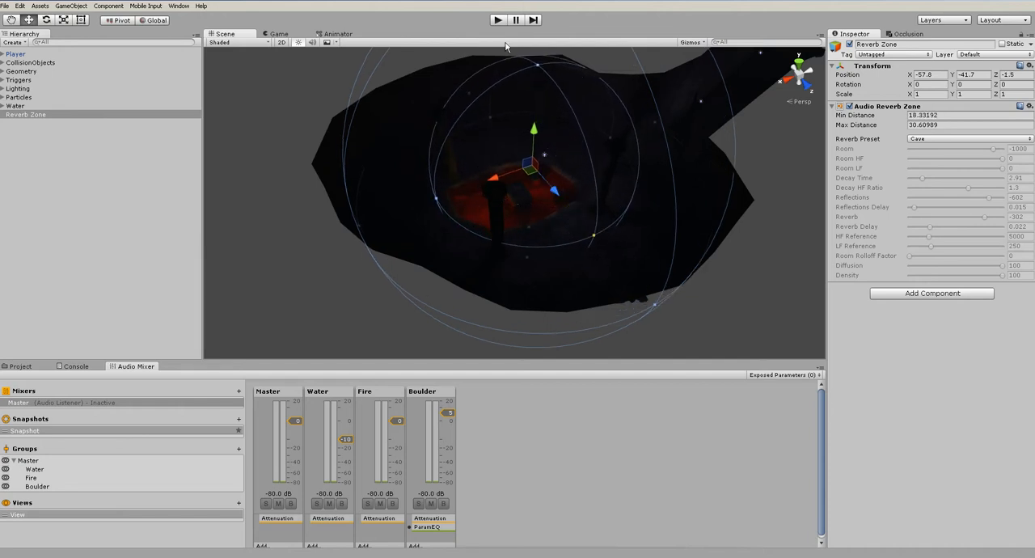
{"action": "left_click_drag", "start_coordinate": [453, 159], "coordinate": [568, 312], "text": "alt"}
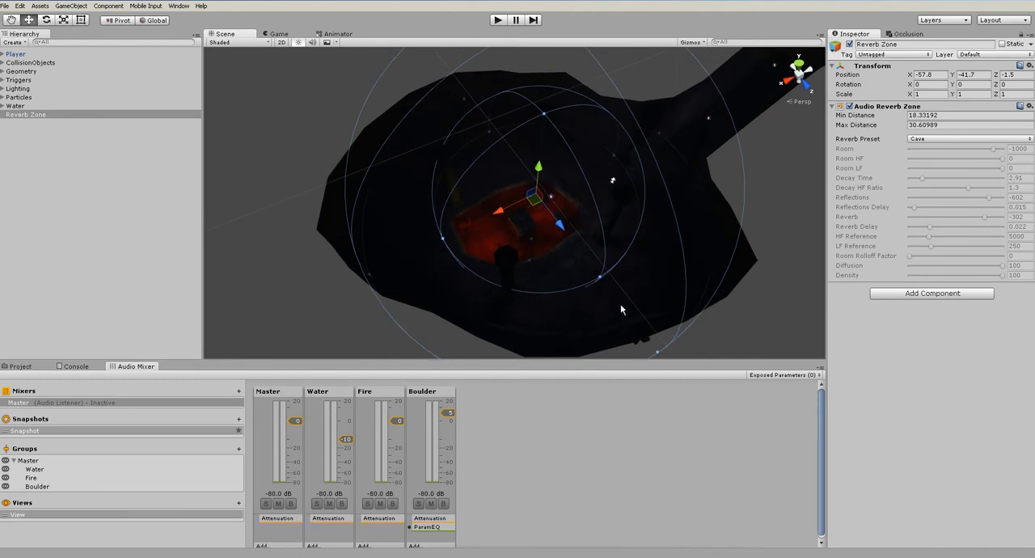
Play the level, walk around the lava chamber and into the tunnel to hear the cave reverb, restart it briefly, and stop the game
{"action": "left_click", "coordinate": [498, 20]}
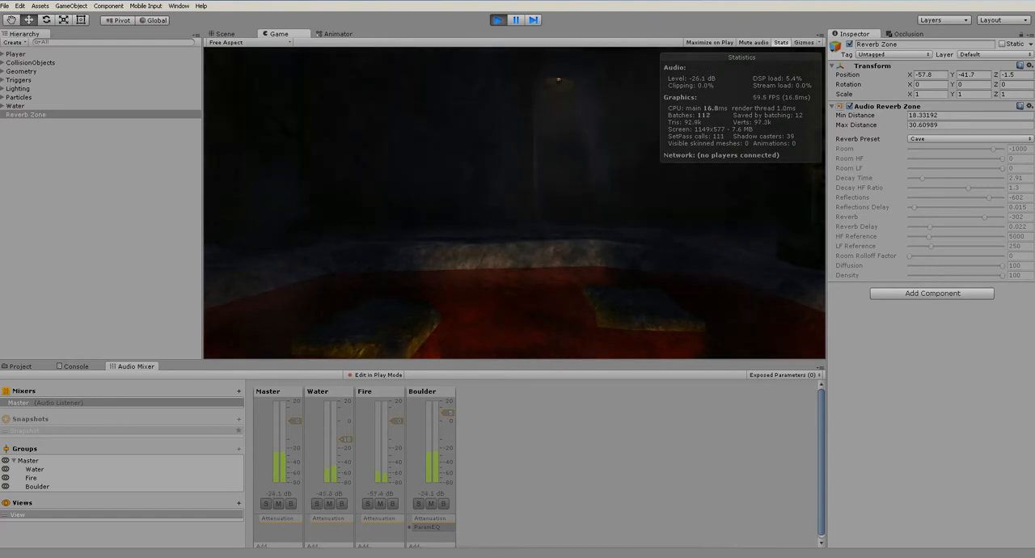
{"action": "key", "text": "w"}
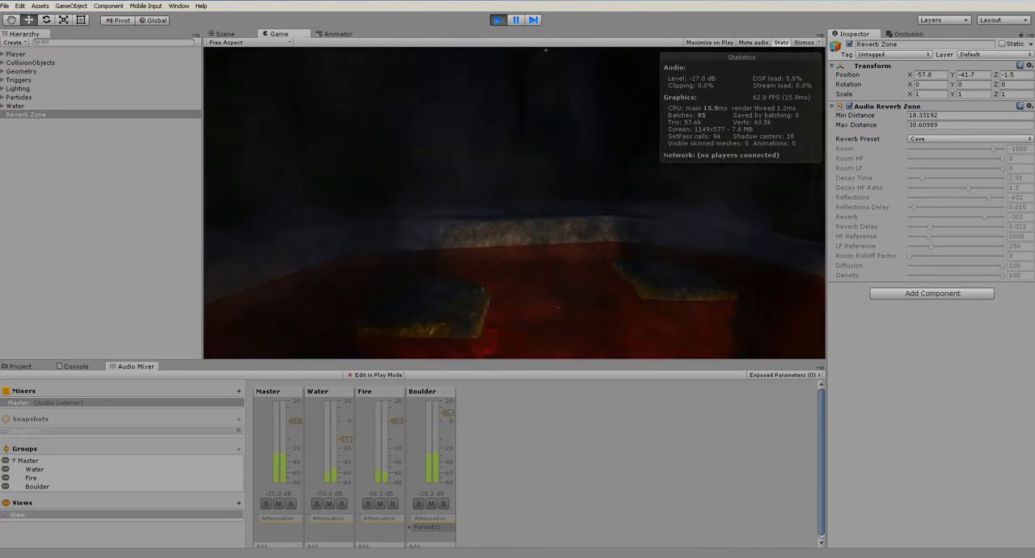
{"action": "key", "text": "w"}
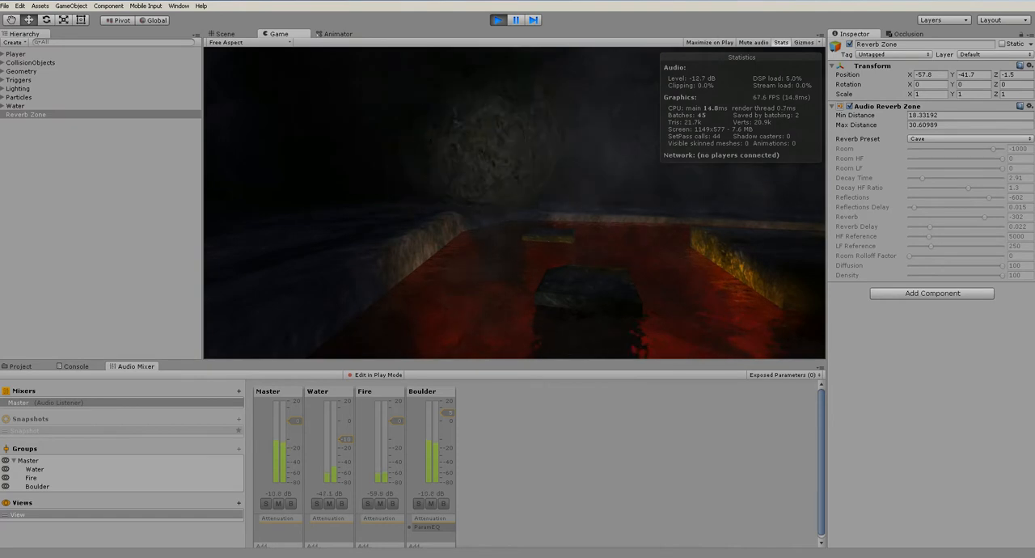
{"action": "key", "text": "w"}
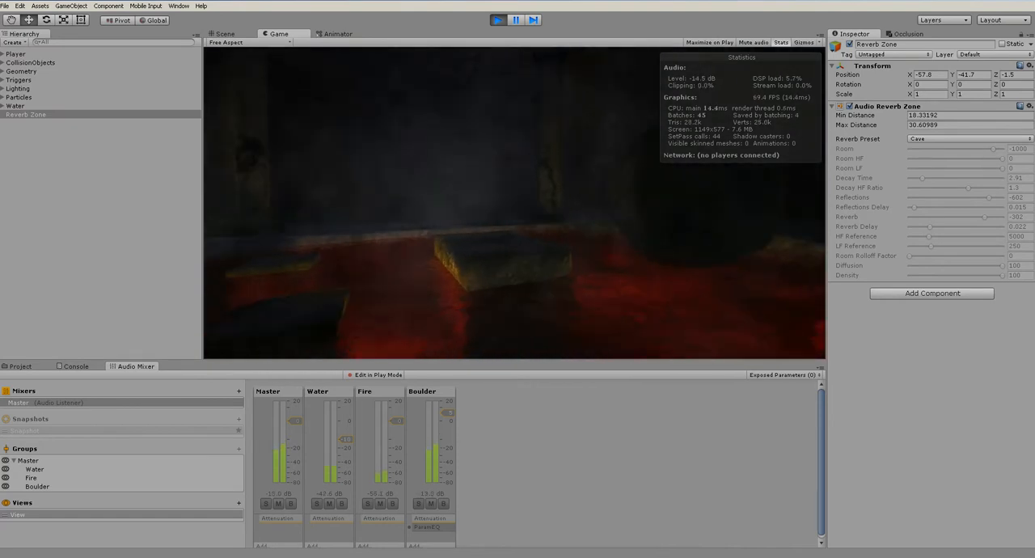
{"action": "key", "text": "w"}
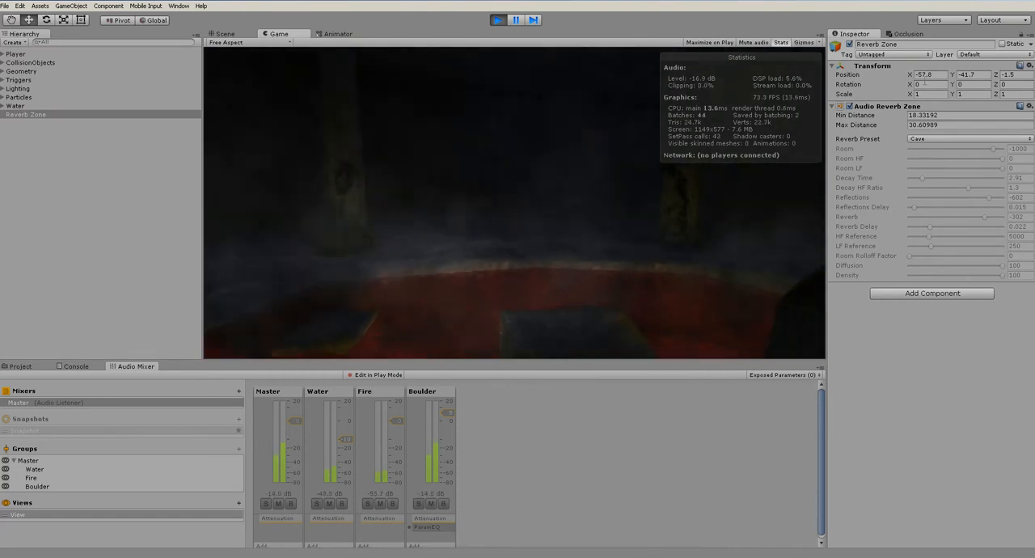
{"action": "key", "text": "w"}
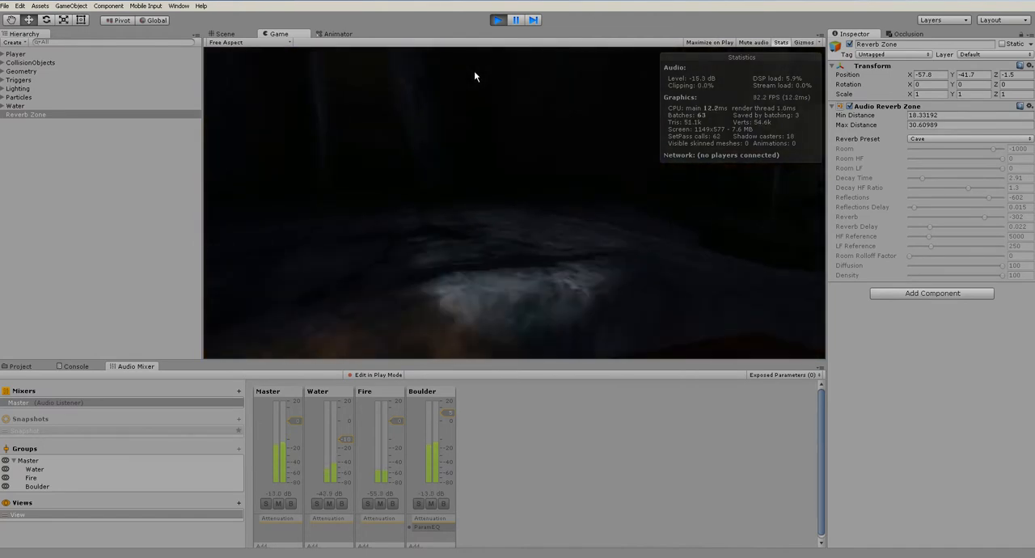
{"action": "key", "text": "w"}
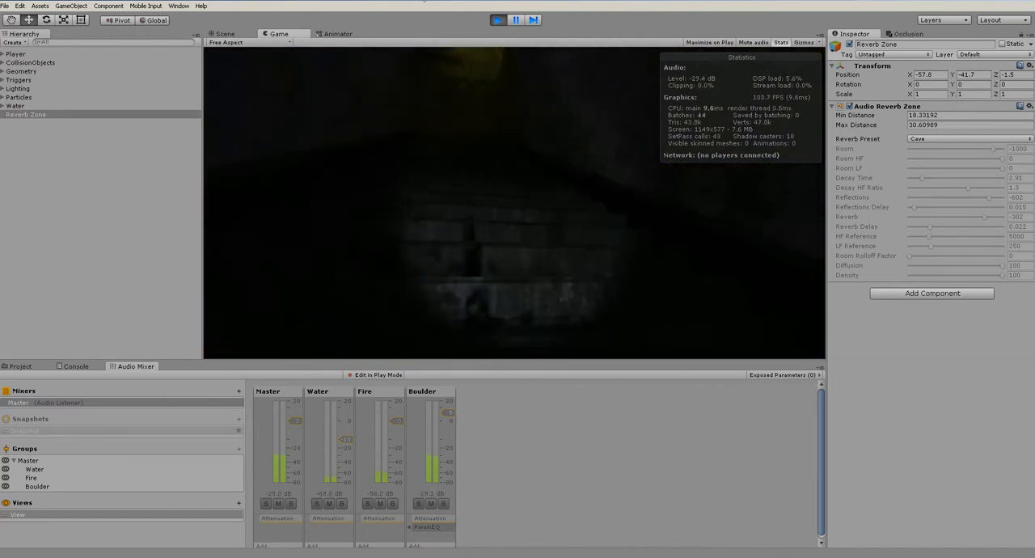
{"action": "left_click", "coordinate": [497, 19]}
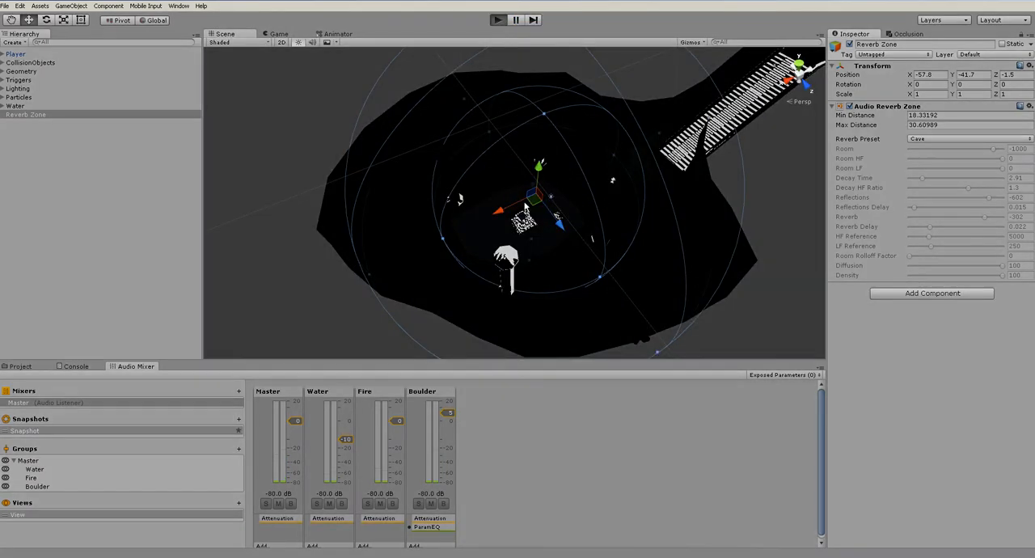
{"action": "key", "text": "ctrl+p"}
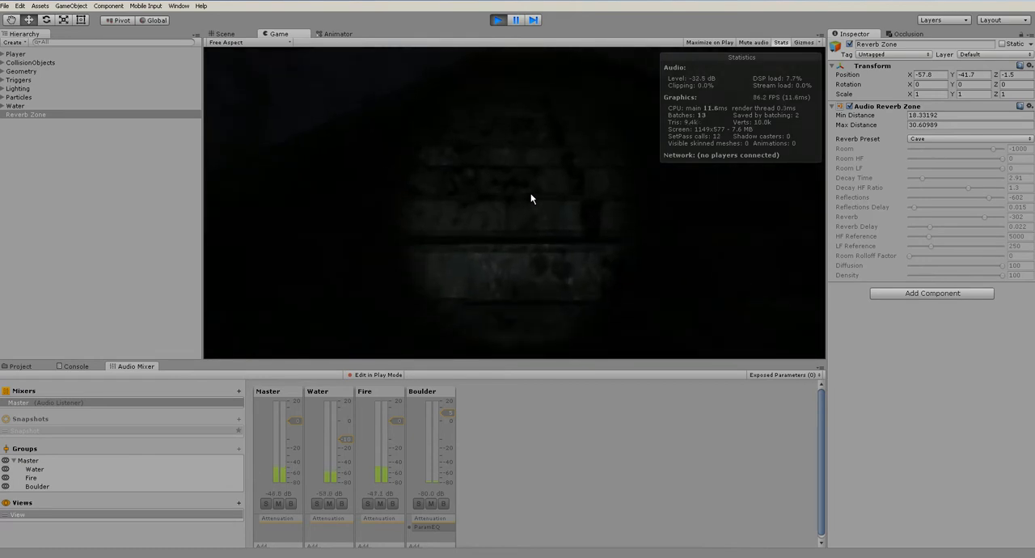
{"action": "left_click", "coordinate": [497, 19]}
Enlarge the Reverb Zone's min distance to about 22.95 and its max distance to about 36.07
{"action": "left_click_drag", "start_coordinate": [682, 197], "coordinate": [654, 186], "text": "alt"}
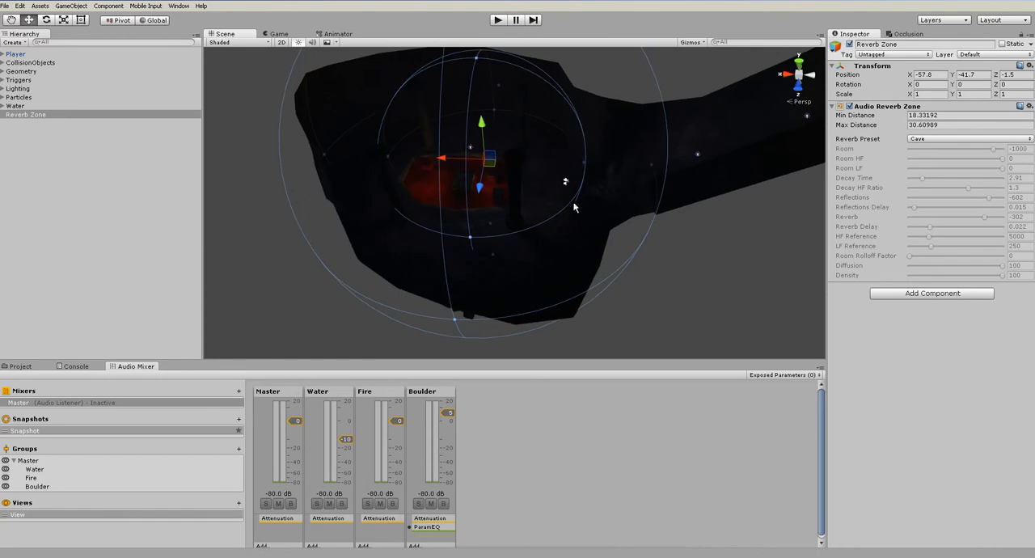
{"action": "left_click", "coordinate": [651, 285]}
{"action": "left_click_drag", "start_coordinate": [566, 197], "coordinate": [645, 197], "text": "alt"}
{"action": "left_click", "coordinate": [25, 116]}
{"action": "left_click_drag", "start_coordinate": [562, 226], "coordinate": [669, 250], "text": "alt"}
{"action": "left_click_drag", "start_coordinate": [672, 169], "coordinate": [578, 174], "text": "alt"}
{"action": "mouse_move", "coordinate": [597, 286]}
{"action": "left_mouse_down", "text": "alt"}
{"action": "mouse_move", "coordinate": [582, 255]}
{"action": "mouse_move", "coordinate": [600, 285]}
{"action": "left_mouse_up", "text": "alt"}
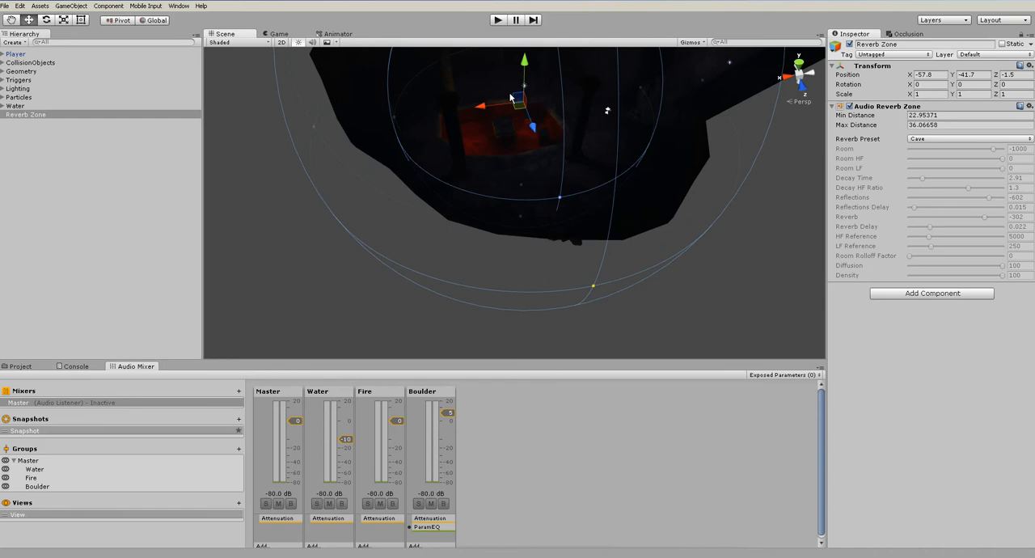
Play the level, walk through the tunnel to hear the enlarged reverb zone, and stop the game
{"action": "left_click", "coordinate": [502, 21]}
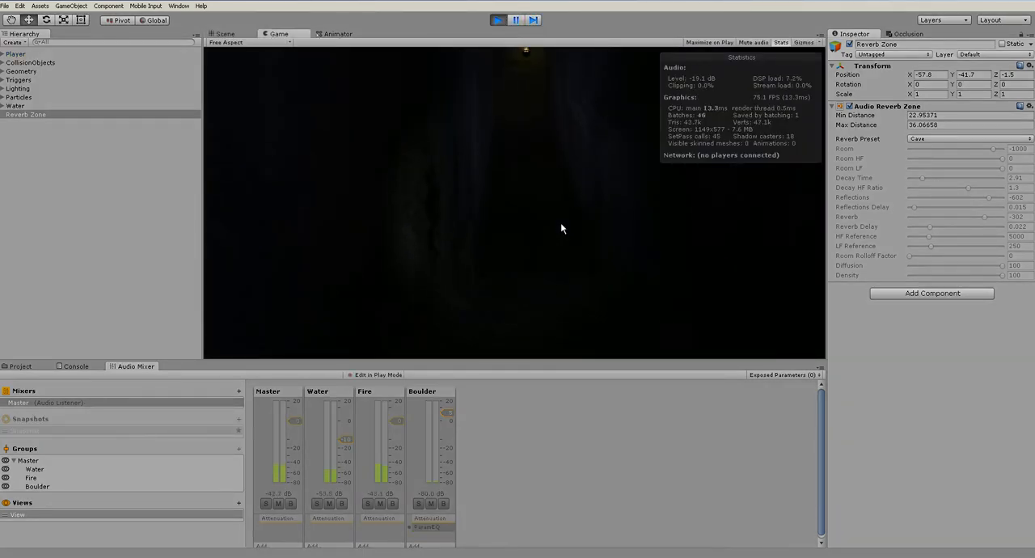
{"action": "key", "text": "w"}
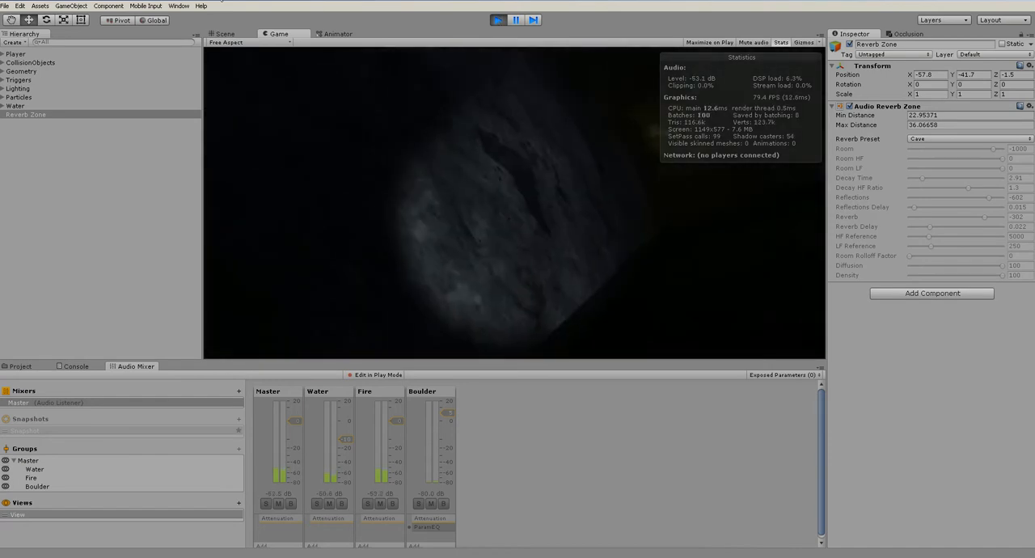
{"action": "left_click", "coordinate": [497, 20]}
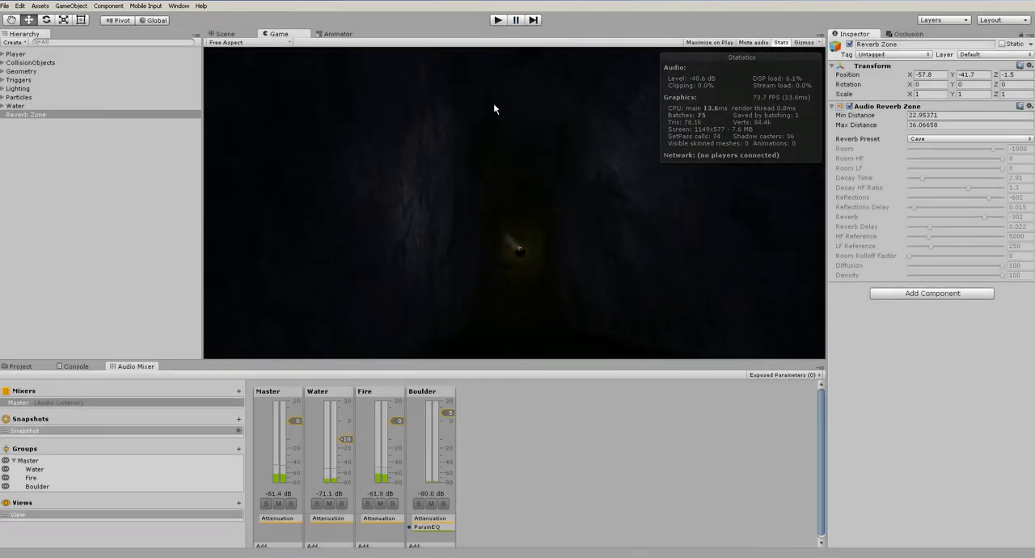
Enlarge the Reverb Zone's min distance to about 27.16, and test it with a short play of the level
{"action": "left_click_drag", "start_coordinate": [649, 123], "coordinate": [673, 125]}
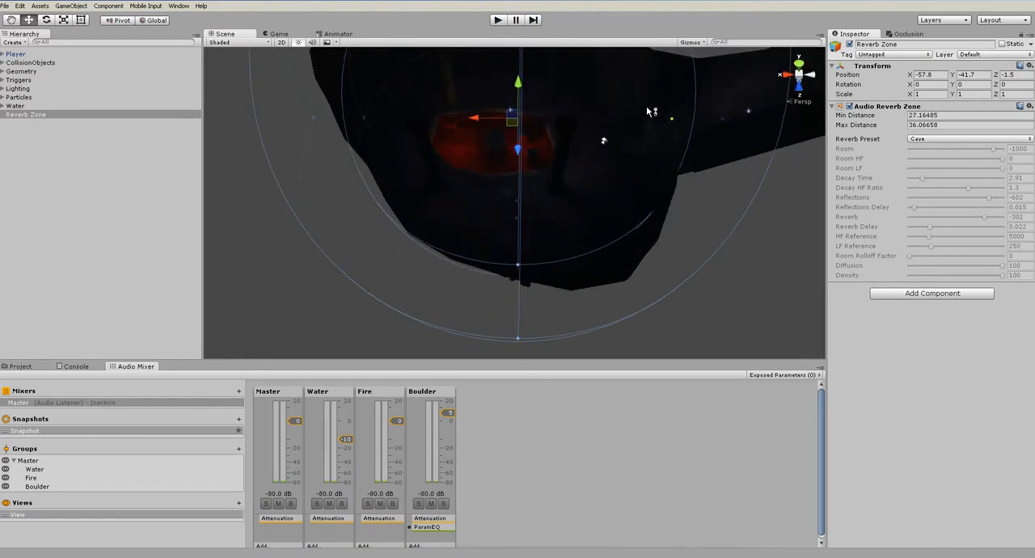
{"action": "left_click", "coordinate": [498, 21]}
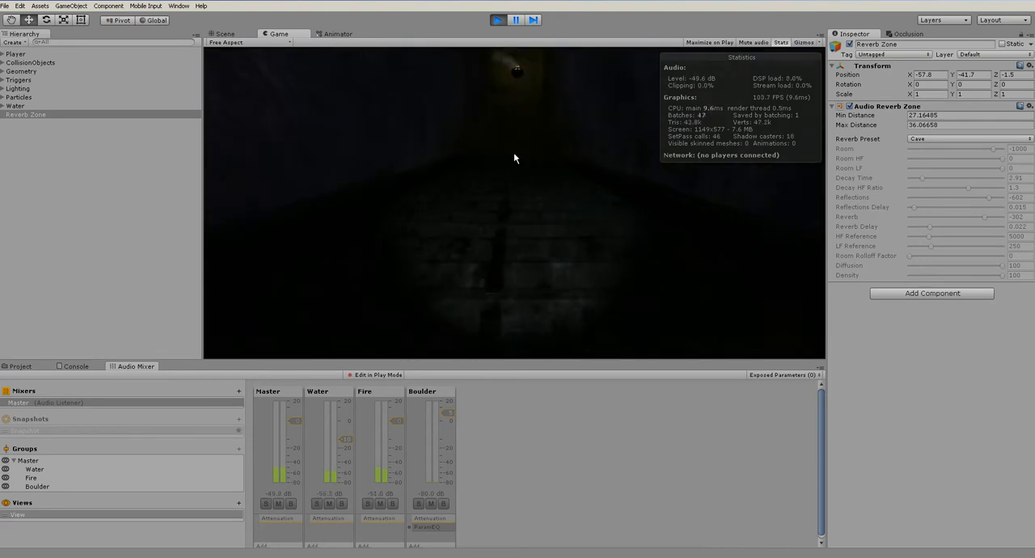
{"action": "left_click", "coordinate": [500, 20]}
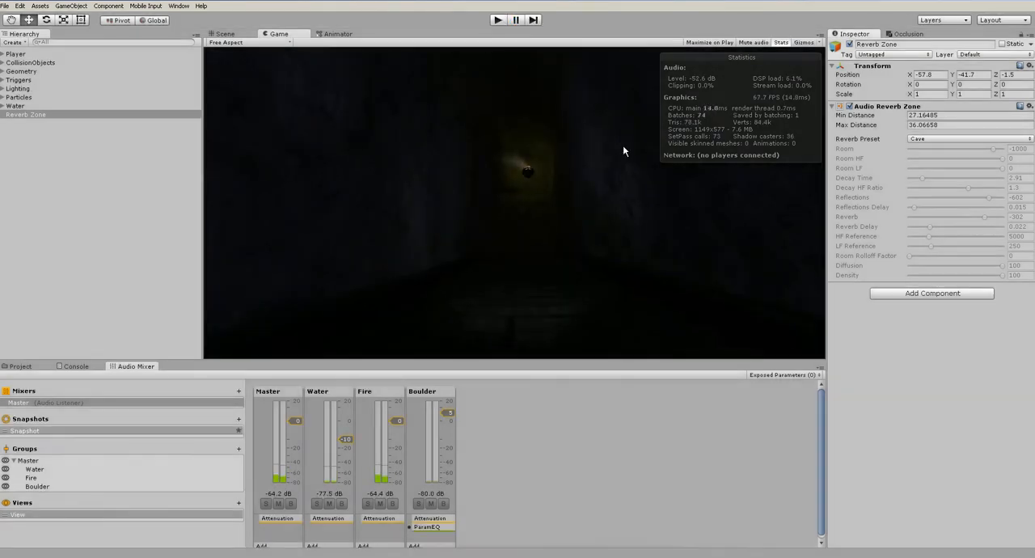
Look through the available reverb presets without changing the current one, and deselect the Reverb Zone
{"action": "left_click", "coordinate": [919, 140]}
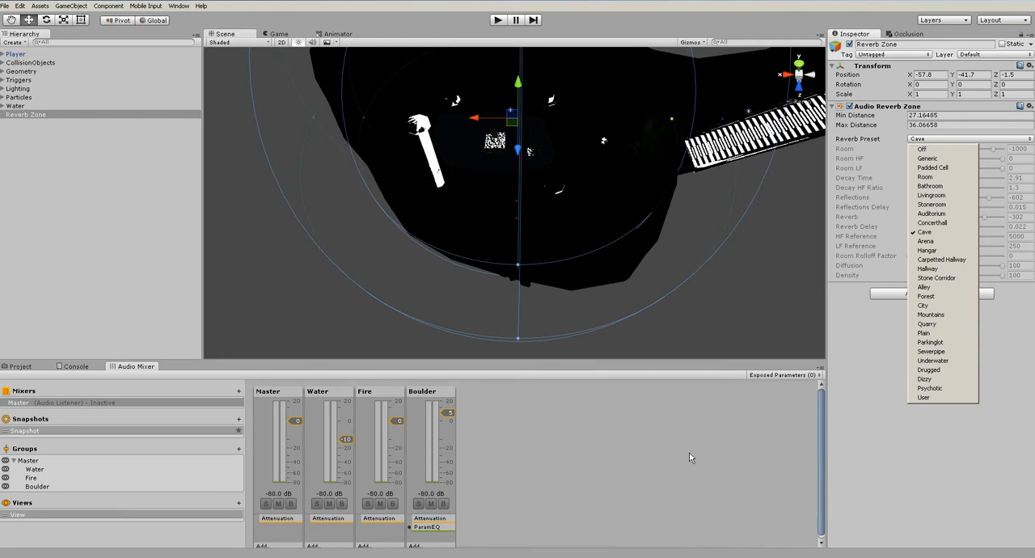
{"action": "left_click", "coordinate": [236, 183]}
{"action": "right_click_drag", "start_coordinate": [555, 181], "coordinate": [553, 237]}
Create an empty object named Reverb Zones and make the Reverb Zone its child
{"action": "left_click", "coordinate": [83, 10]}
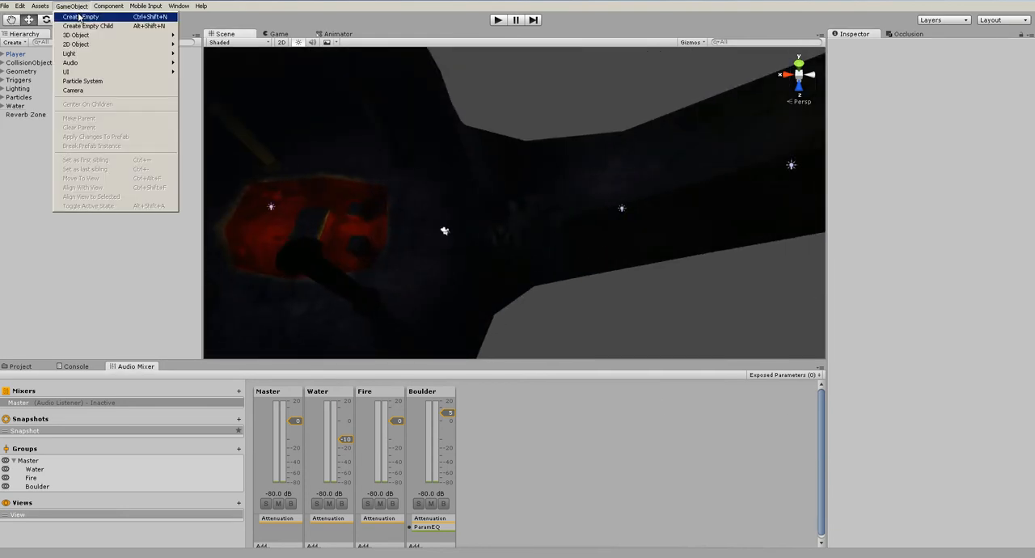
{"action": "left_click", "coordinate": [80, 21]}
{"action": "left_click", "coordinate": [904, 47]}
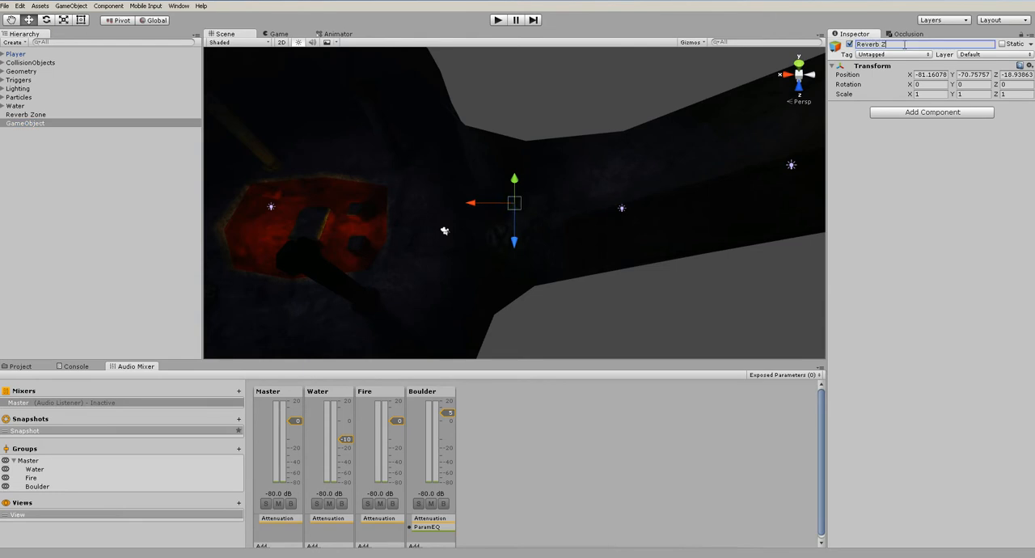
{"action": "left_click_drag", "start_coordinate": [24, 114], "coordinate": [37, 124]}
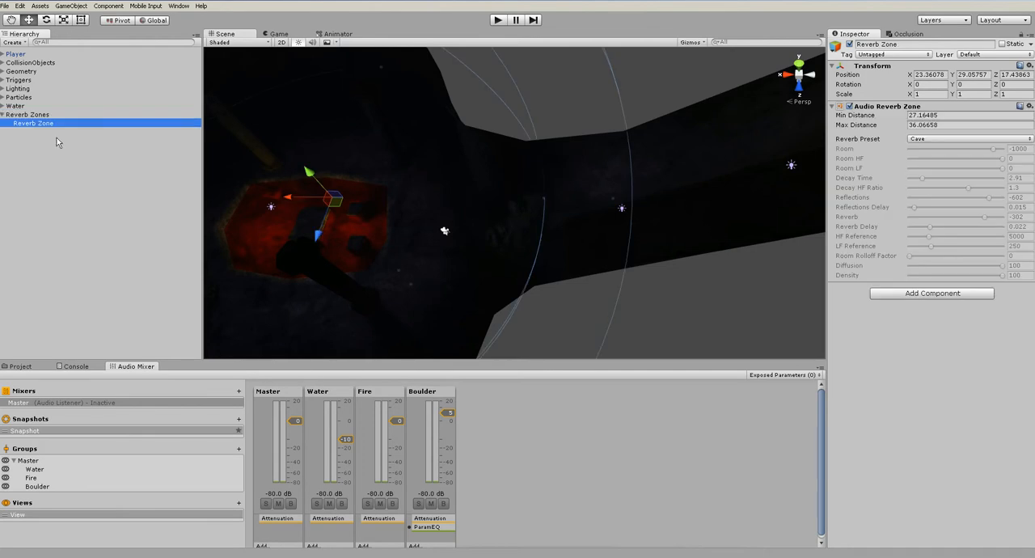
Add another Audio Reverb Zone and move it into the sloping stair tunnel beyond the lava cave
{"action": "left_click", "coordinate": [71, 6]}
{"action": "mouse_move", "coordinate": [88, 63]}
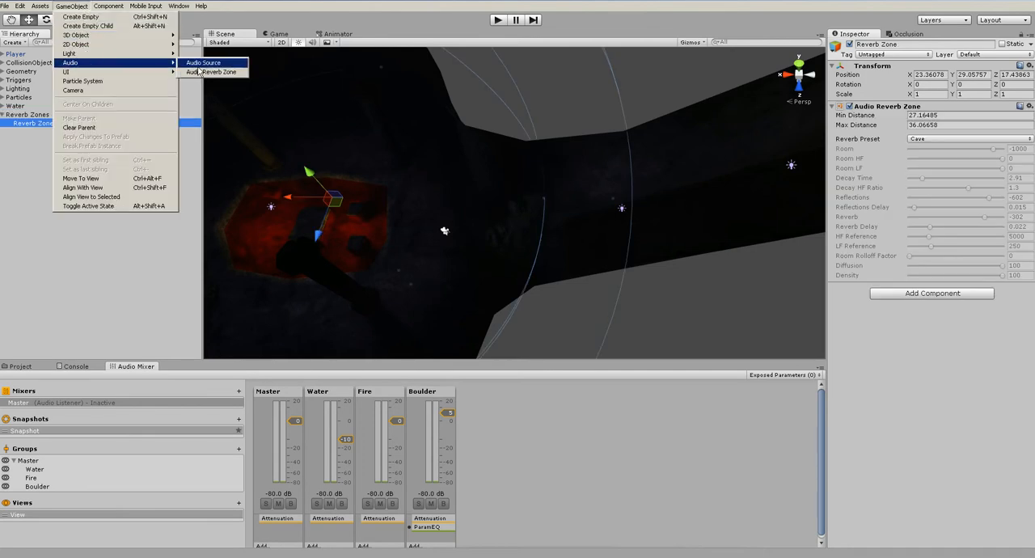
{"action": "left_click", "coordinate": [214, 72]}
{"action": "key", "text": "f"}
{"action": "left_click_drag", "start_coordinate": [510, 209], "coordinate": [698, 106]}
{"action": "left_click_drag", "start_coordinate": [681, 197], "coordinate": [766, 146], "text": "alt"}
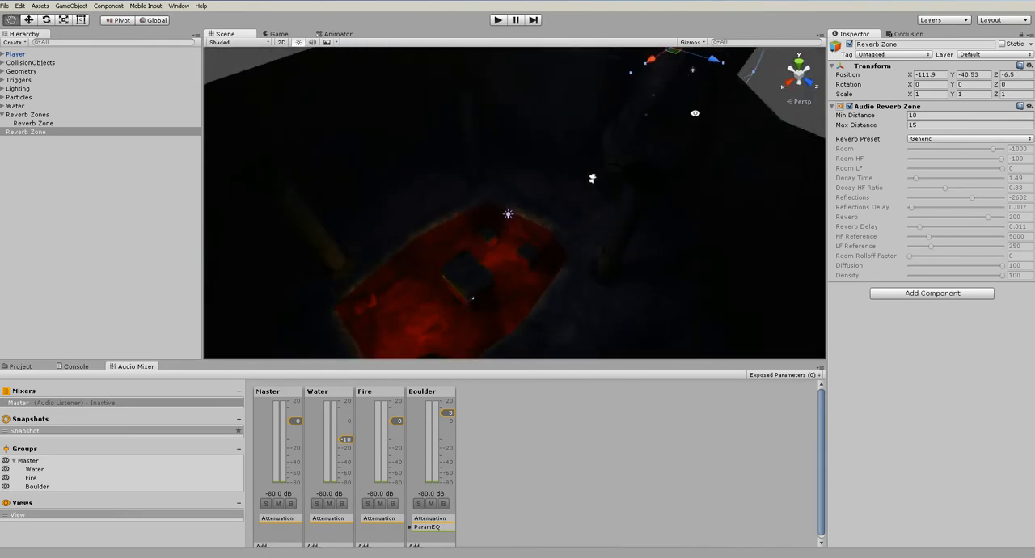
{"action": "middle_click_drag", "start_coordinate": [698, 111], "coordinate": [617, 211]}
{"action": "left_click_drag", "start_coordinate": [584, 180], "coordinate": [300, 203]}
{"action": "left_click_drag", "start_coordinate": [492, 148], "coordinate": [492, 88]}
{"action": "middle_click_drag", "start_coordinate": [484, 114], "coordinate": [491, 185]}
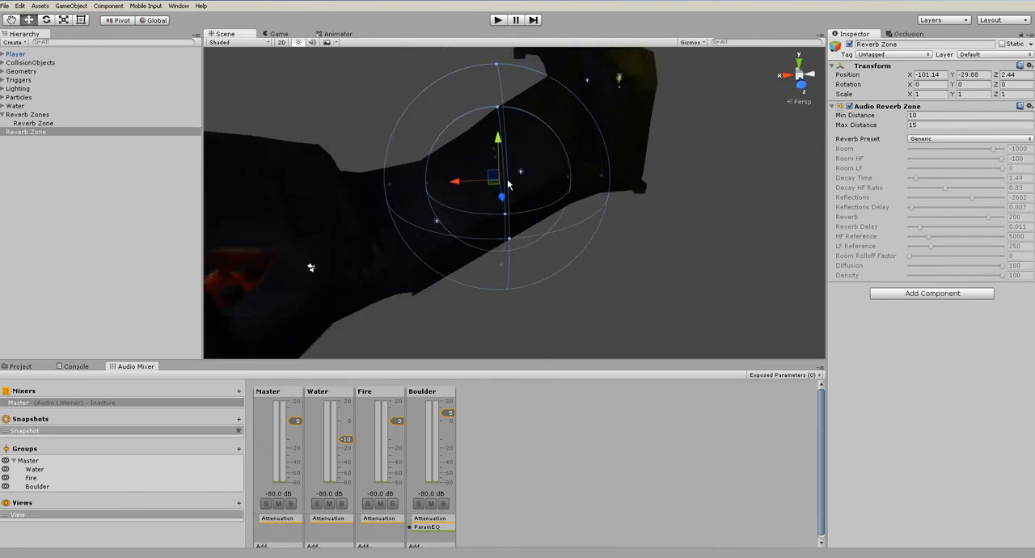
Set the stair tunnel zone's reverb preset to Stone Corridor and shift it slightly to about X -98.14, Y -31.13
{"action": "left_click", "coordinate": [938, 140]}
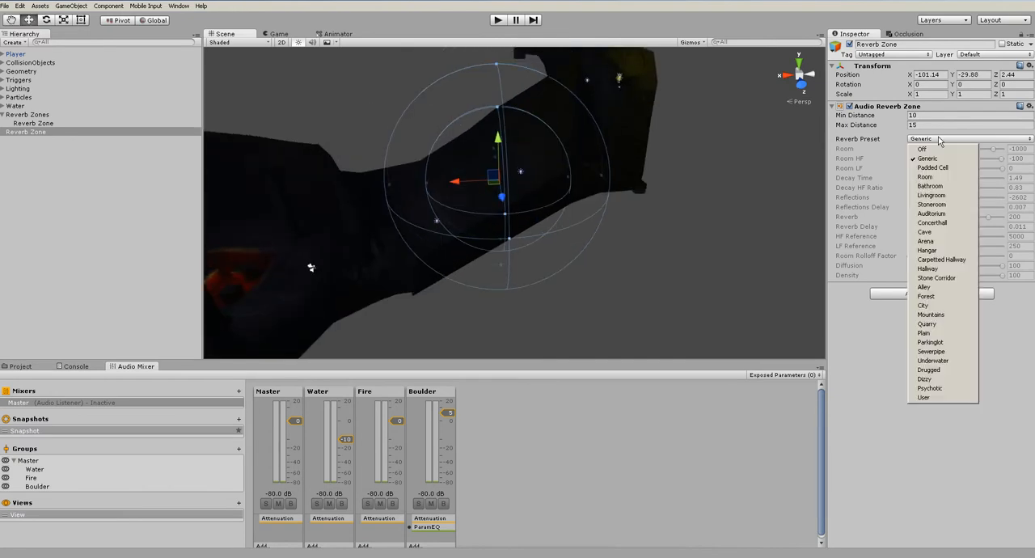
{"action": "left_click", "coordinate": [936, 277]}
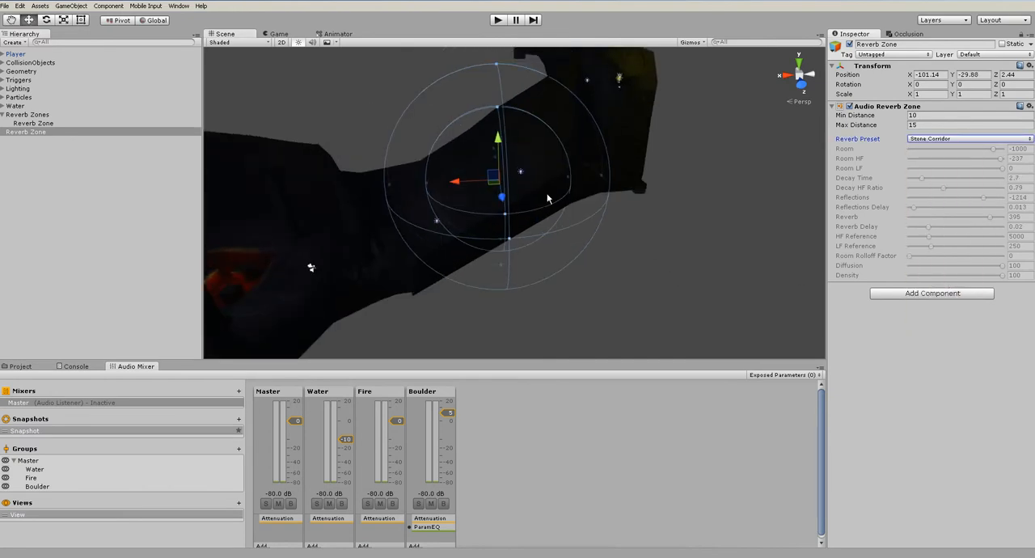
{"action": "left_click_drag", "start_coordinate": [494, 174], "coordinate": [471, 184]}
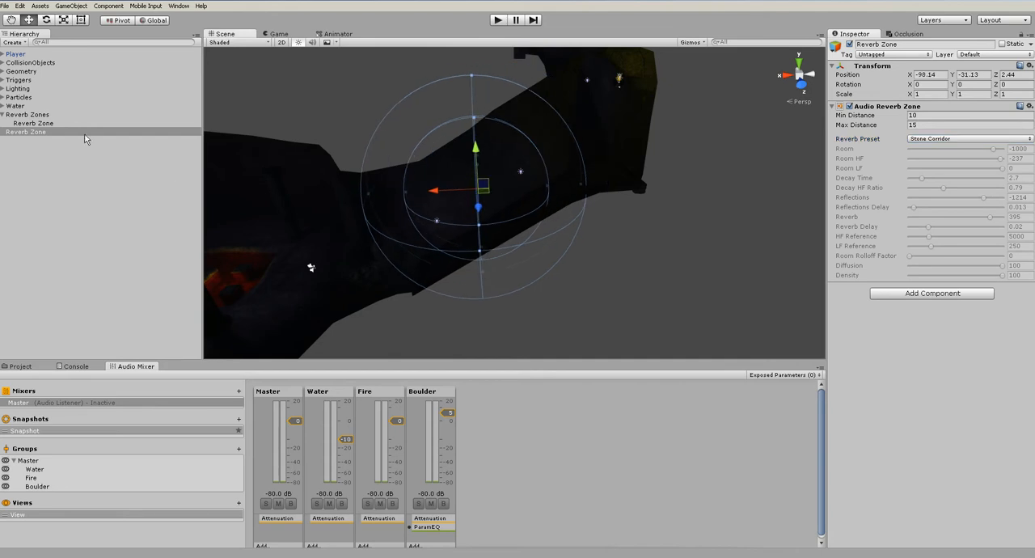
Make the Stone Corridor reverb zone a child of the Reverb Zones object
{"action": "left_click", "coordinate": [34, 123]}
{"action": "left_click", "coordinate": [42, 132]}
{"action": "left_click", "coordinate": [43, 125]}
{"action": "left_click", "coordinate": [43, 133]}
{"action": "left_click_drag", "start_coordinate": [42, 134], "coordinate": [40, 118]}
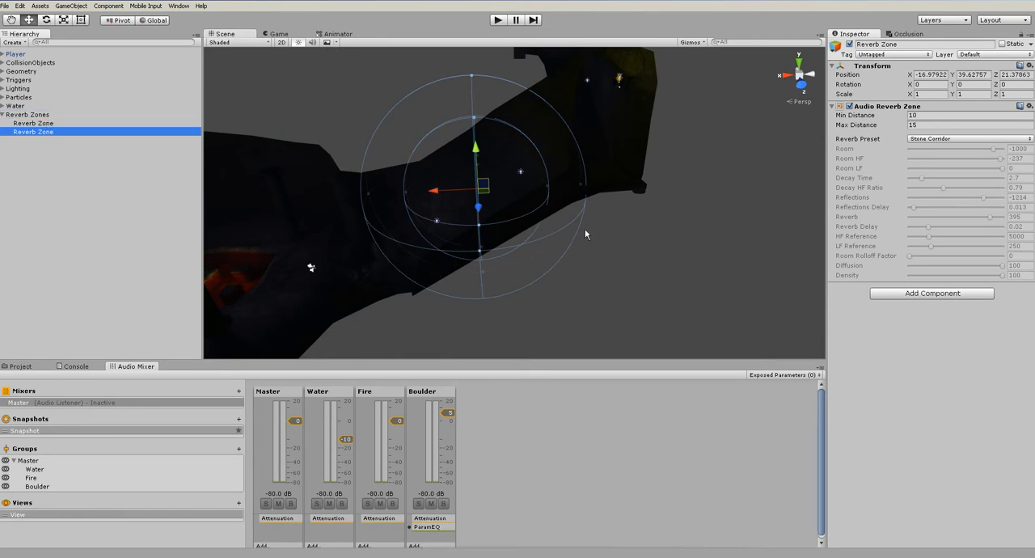
Play the level, walk up the stair tunnel to hear the Stone Corridor reverb, and stop the game
{"action": "left_click", "coordinate": [497, 20]}
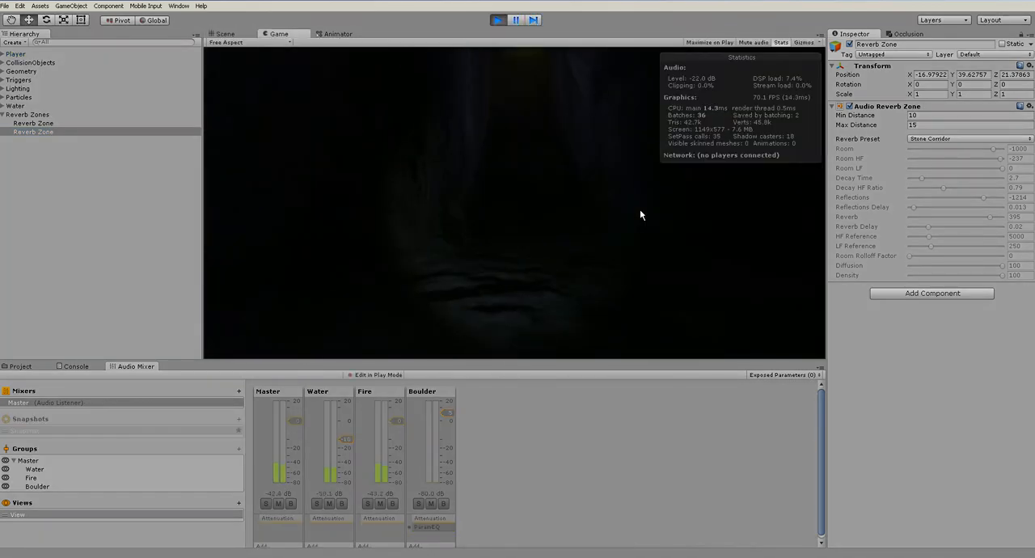
{"action": "key", "text": "w"}
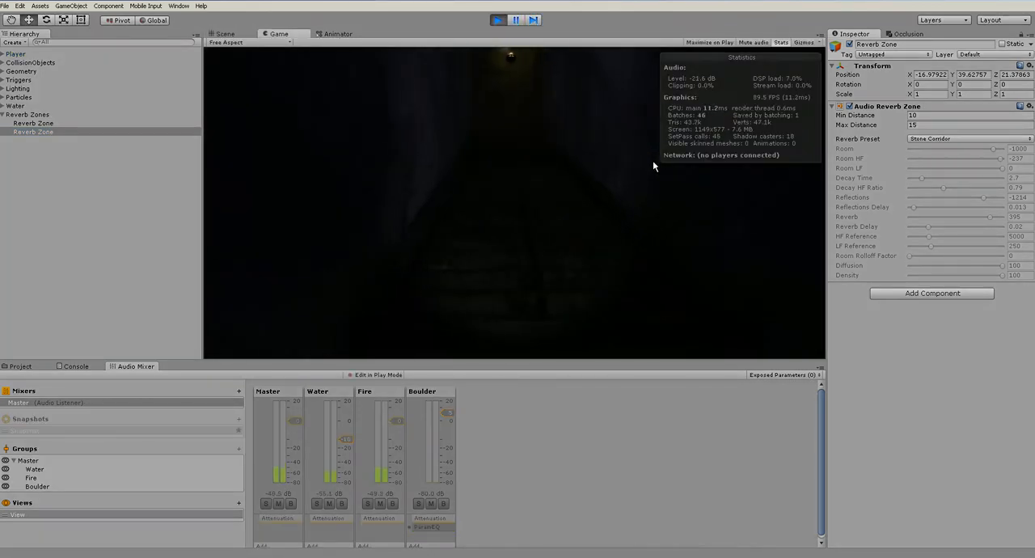
{"action": "key", "text": "w"}
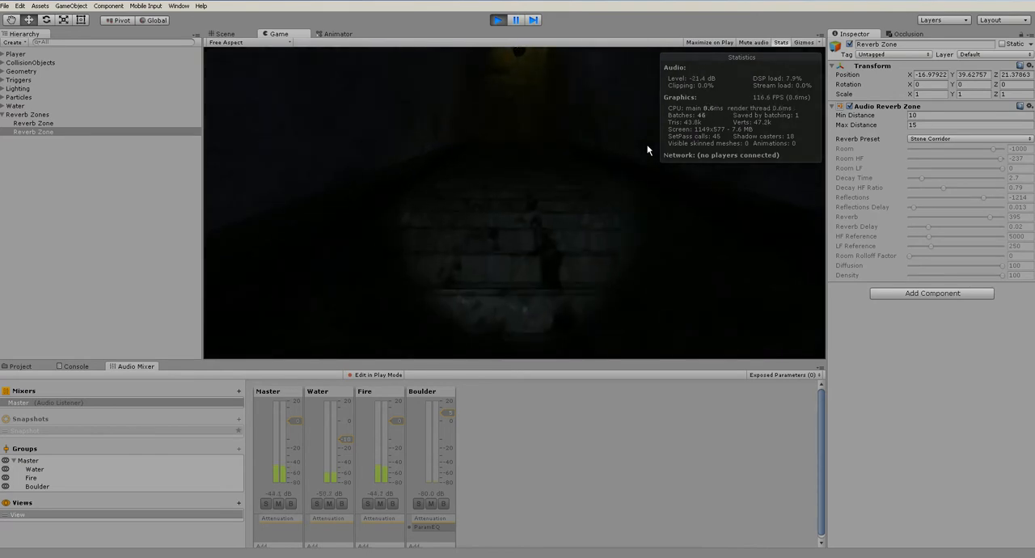
{"action": "key", "text": "w"}
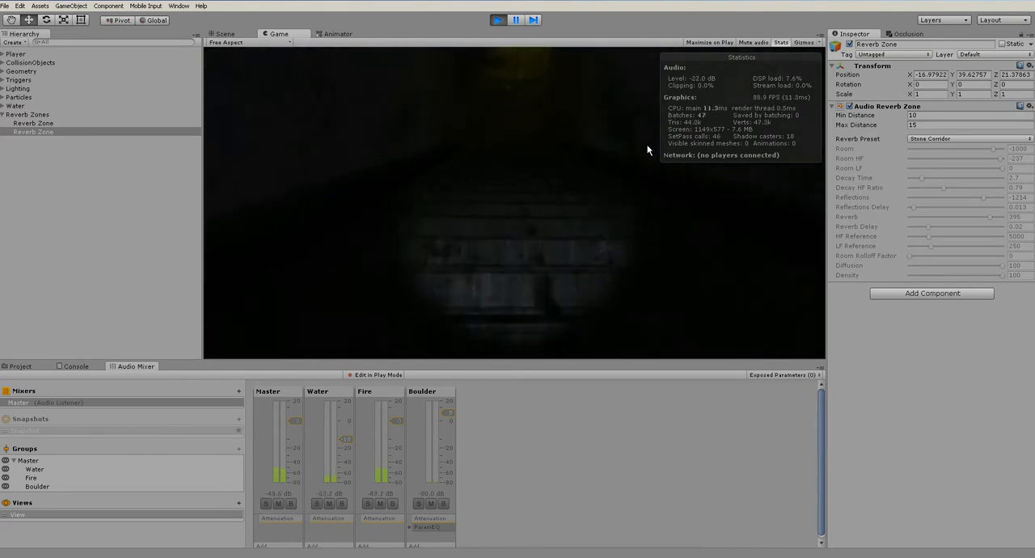
{"action": "key", "text": "w"}
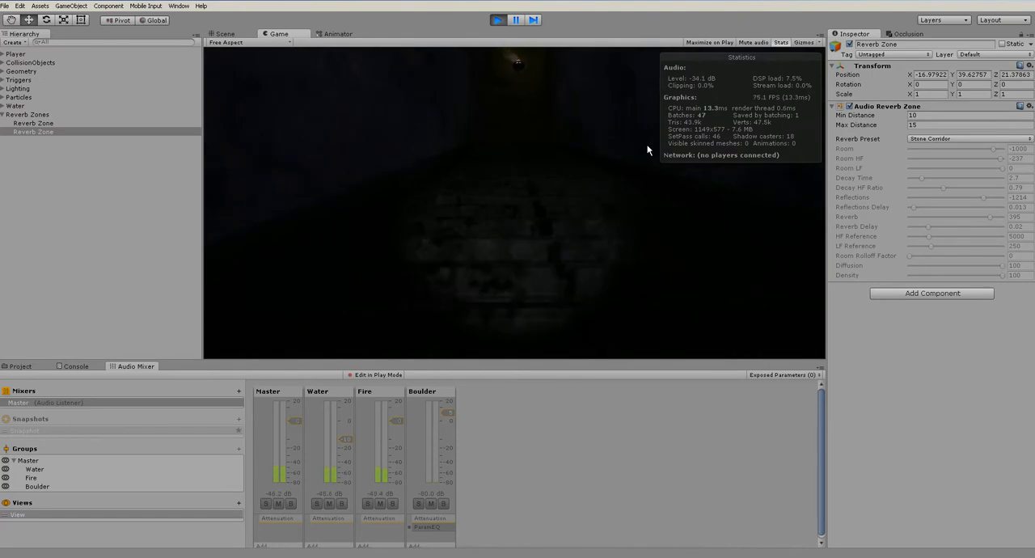
{"action": "key", "text": "w"}
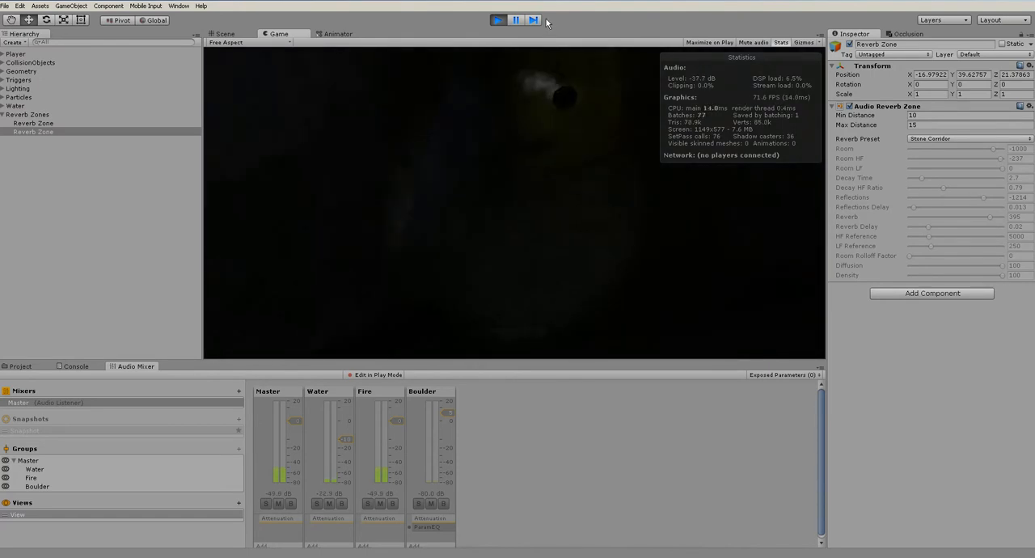
{"action": "left_click", "coordinate": [497, 19]}
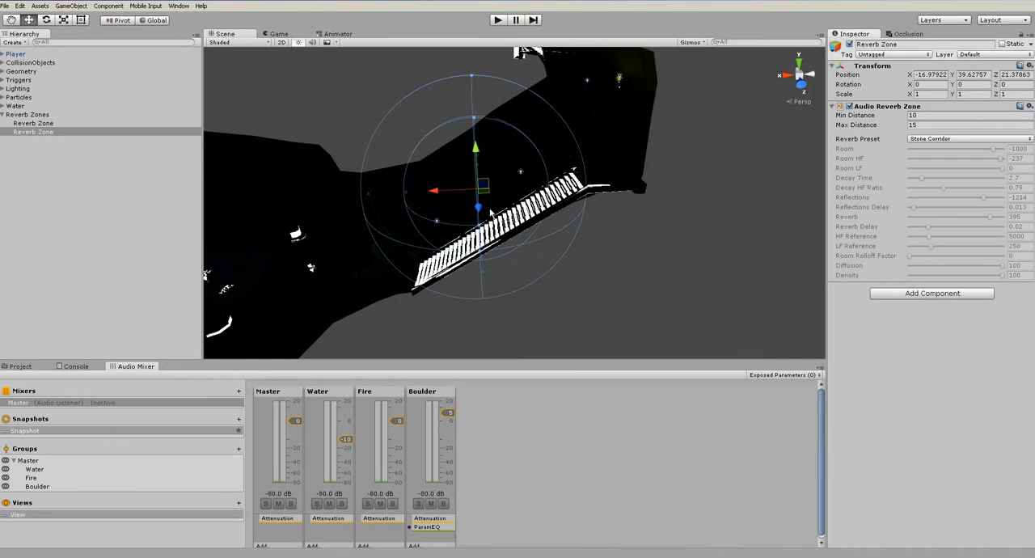
Enlarge the stair tunnel zone's min distance to about 11.73 and max distance to about 19.48, and test it with a short play
{"action": "left_click_drag", "start_coordinate": [490, 213], "coordinate": [553, 210], "text": "alt"}
{"action": "left_click_drag", "start_coordinate": [496, 195], "coordinate": [426, 191]}
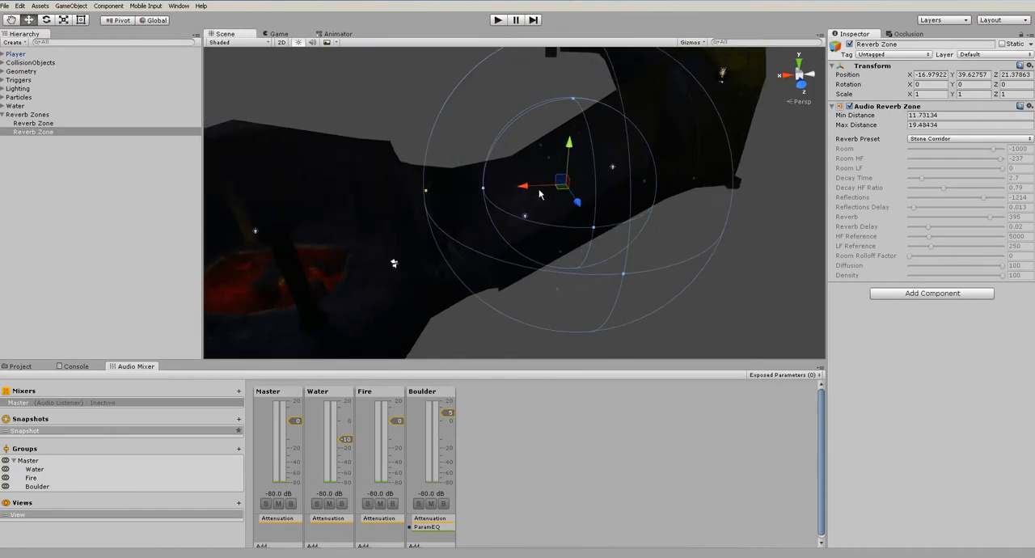
{"action": "left_click", "coordinate": [498, 20]}
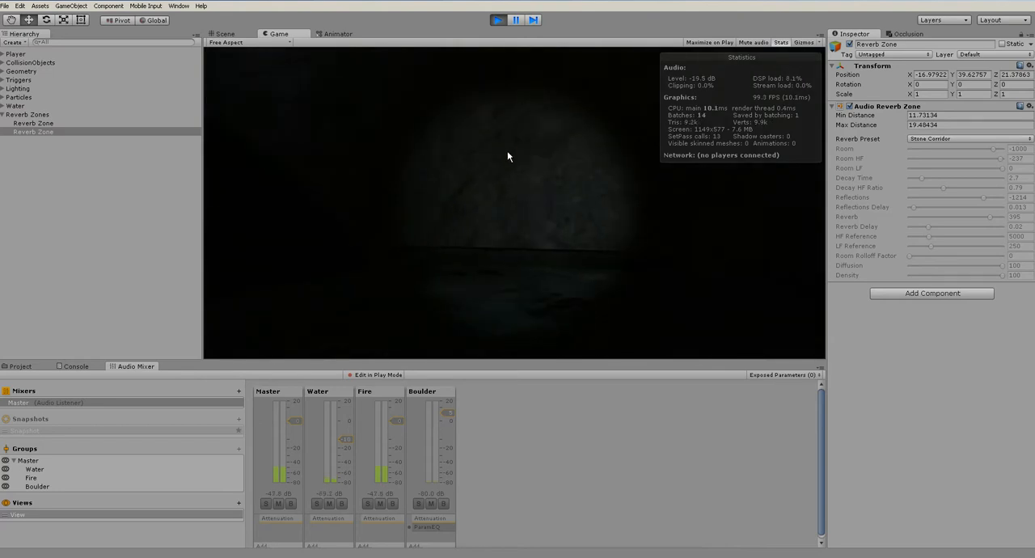
{"action": "left_click", "coordinate": [498, 16]}
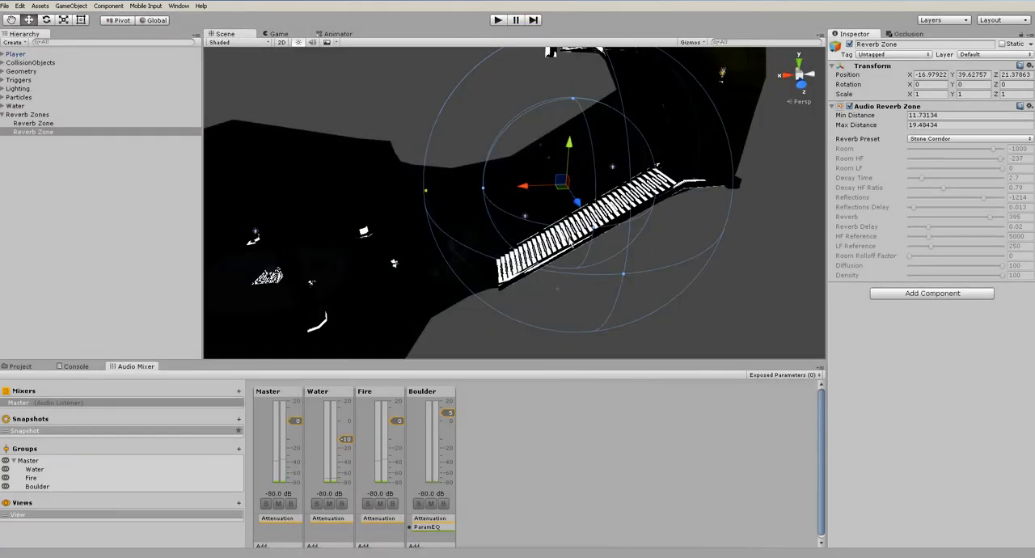
Duplicate the Stone Corridor reverb zone and move the copy up the tunnel to the bend with the hanging light
{"action": "middle_click_drag", "start_coordinate": [597, 215], "coordinate": [581, 247]}
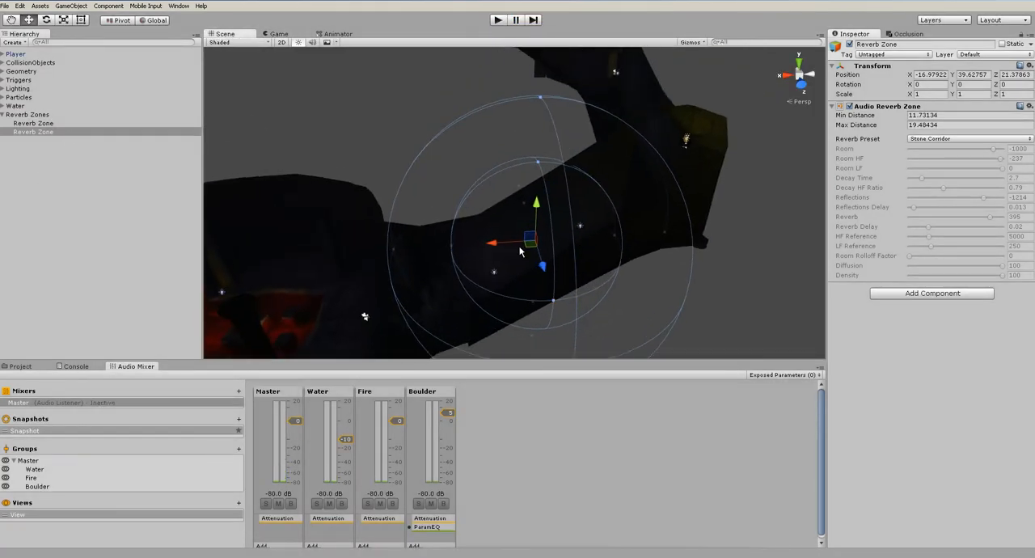
{"action": "key", "text": "ctrl+d"}
{"action": "left_click_drag", "start_coordinate": [527, 245], "coordinate": [654, 232]}
{"action": "left_click_drag", "start_coordinate": [669, 195], "coordinate": [685, 140]}
{"action": "left_click_drag", "start_coordinate": [676, 197], "coordinate": [658, 239], "text": "alt"}
{"action": "left_click", "coordinate": [116, 131]}
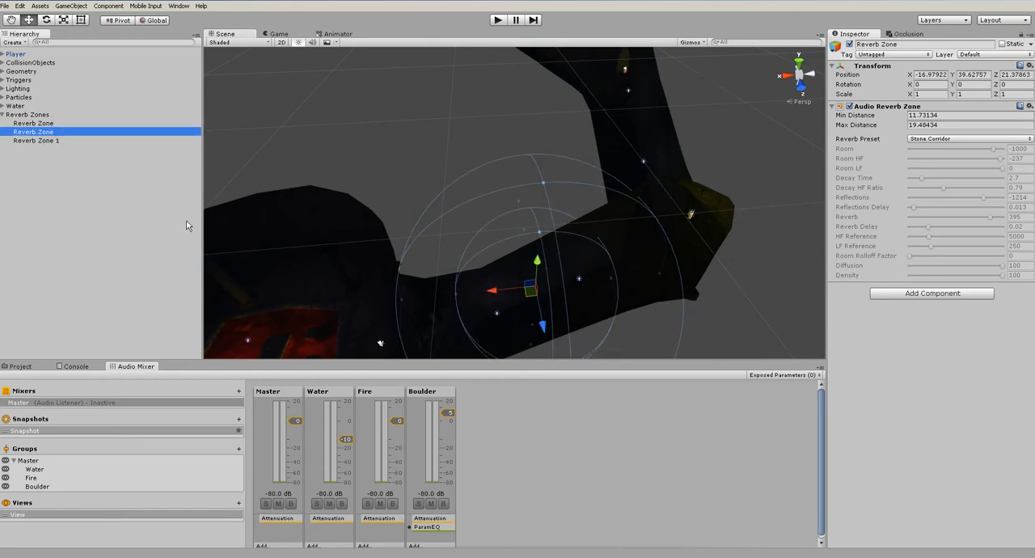
Duplicate Reverb Zone 1 and move the copy into the next sloping passage, at about X -35.97, Z 1.47
{"action": "left_click", "coordinate": [60, 141]}
{"action": "key", "text": "ctrl+d"}
{"action": "left_click_drag", "start_coordinate": [655, 236], "coordinate": [625, 170]}
{"action": "left_click_drag", "start_coordinate": [637, 133], "coordinate": [648, 90]}
{"action": "left_click_drag", "start_coordinate": [638, 229], "coordinate": [563, 219], "text": "alt"}
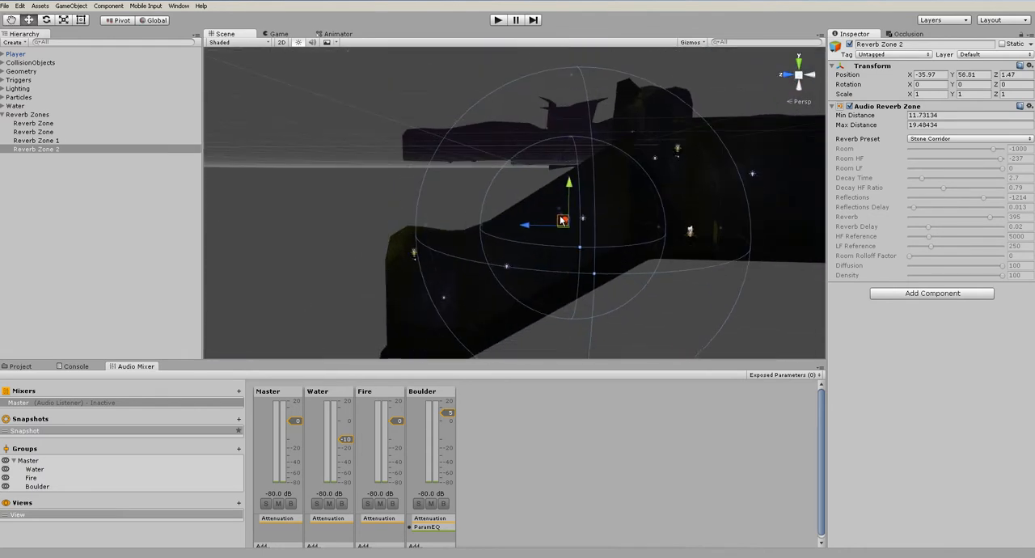
Duplicate Reverb Zone 2 and place the copy at the upper end of the slope, at about Y 63.37, Z -12.94
{"action": "left_click", "coordinate": [65, 148]}
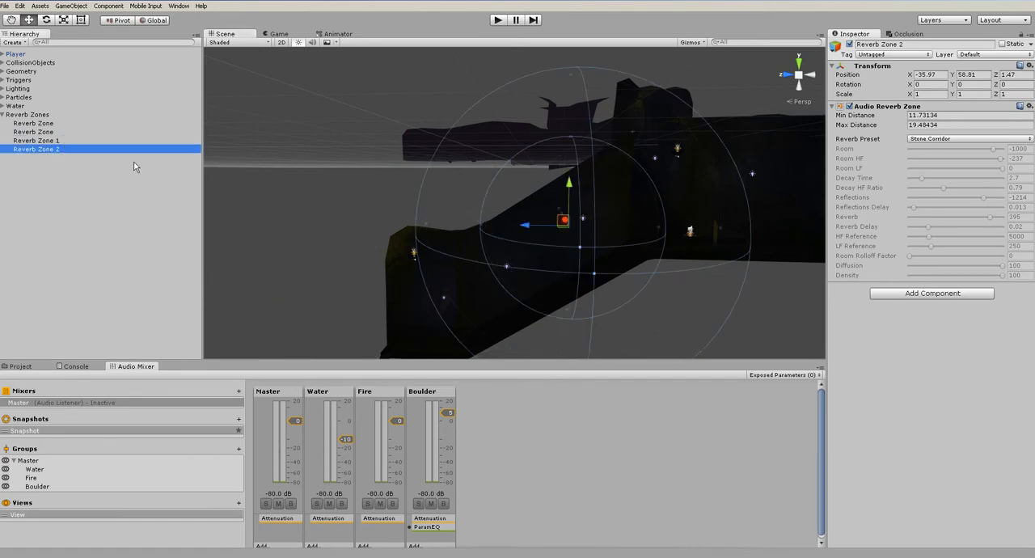
{"action": "key", "text": "ctrl+d"}
{"action": "left_click", "coordinate": [563, 221]}
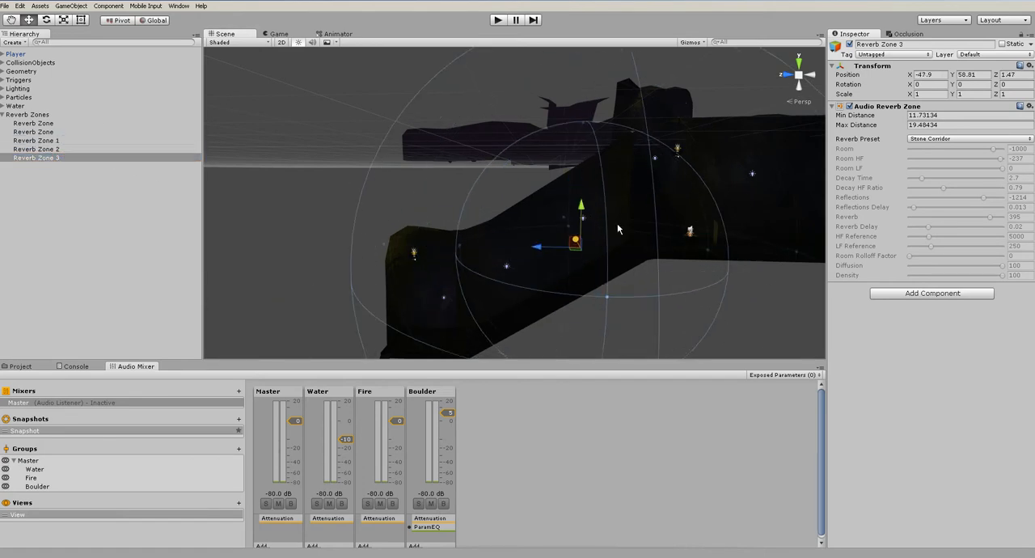
{"action": "left_click_drag", "start_coordinate": [601, 270], "coordinate": [669, 246]}
{"action": "left_click_drag", "start_coordinate": [671, 280], "coordinate": [601, 223], "text": "alt"}
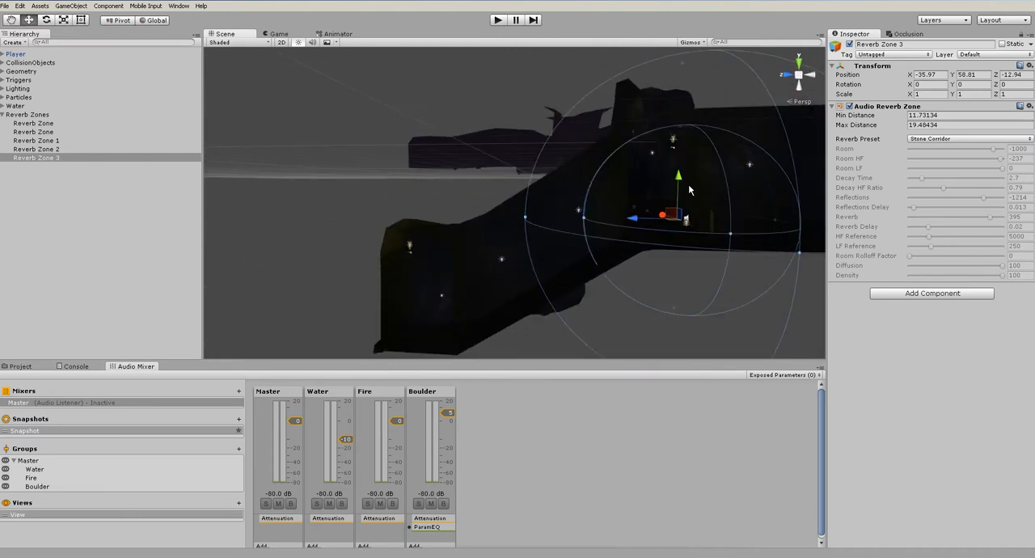
{"action": "left_click_drag", "start_coordinate": [679, 182], "coordinate": [680, 146]}
{"action": "left_click_drag", "start_coordinate": [639, 246], "coordinate": [691, 258], "text": "alt"}
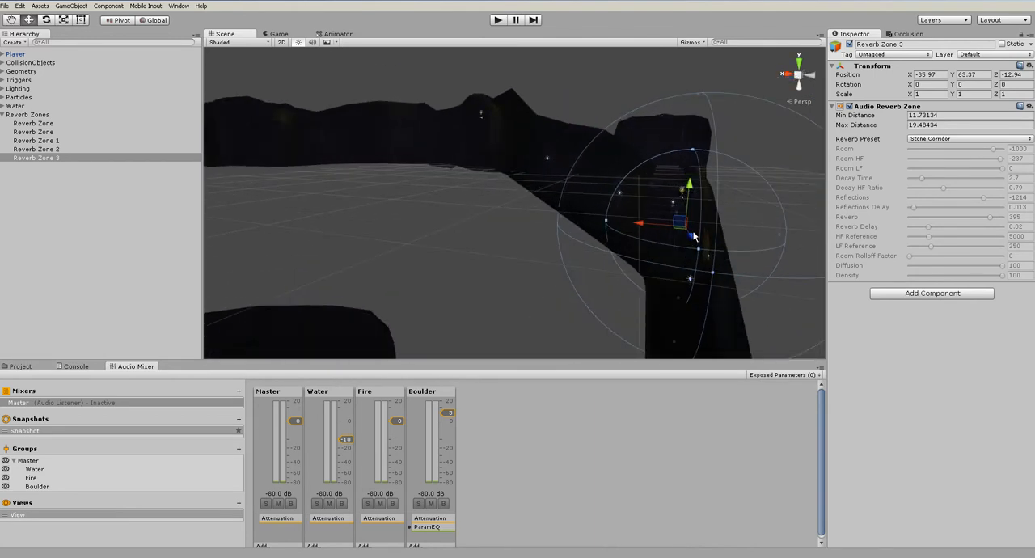
Examine the audio source settings of the fireSounds object under the nearby hanging light
{"action": "left_click_drag", "start_coordinate": [605, 196], "coordinate": [447, 180], "text": "alt"}
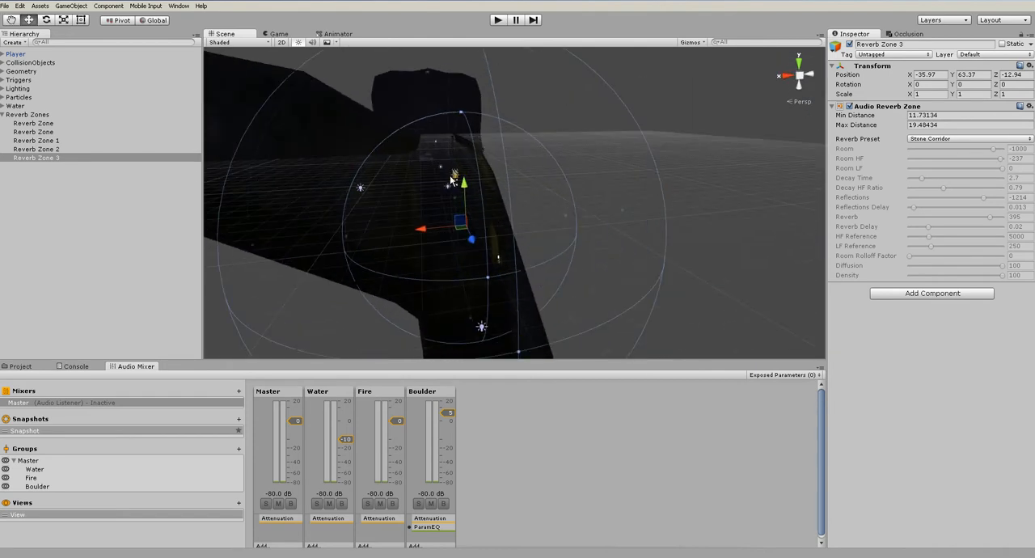
{"action": "left_click", "coordinate": [454, 175]}
{"action": "left_click", "coordinate": [455, 178]}
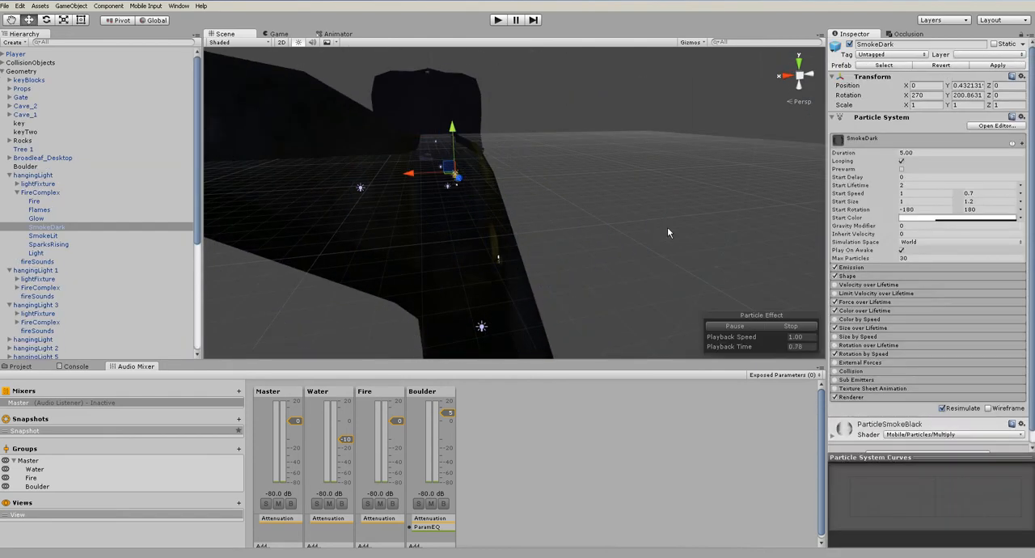
{"action": "scroll", "coordinate": [946, 266], "scroll_direction": "down", "scroll_amount": 1}
{"action": "left_click", "coordinate": [48, 262]}
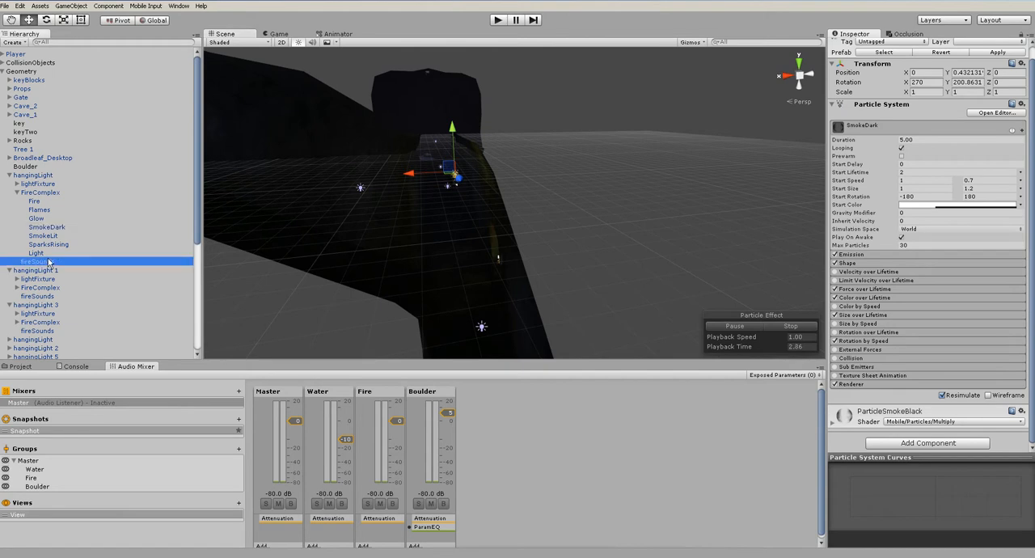
{"action": "key", "text": "f"}
{"action": "left_click_drag", "start_coordinate": [559, 230], "coordinate": [863, 203], "text": "alt"}
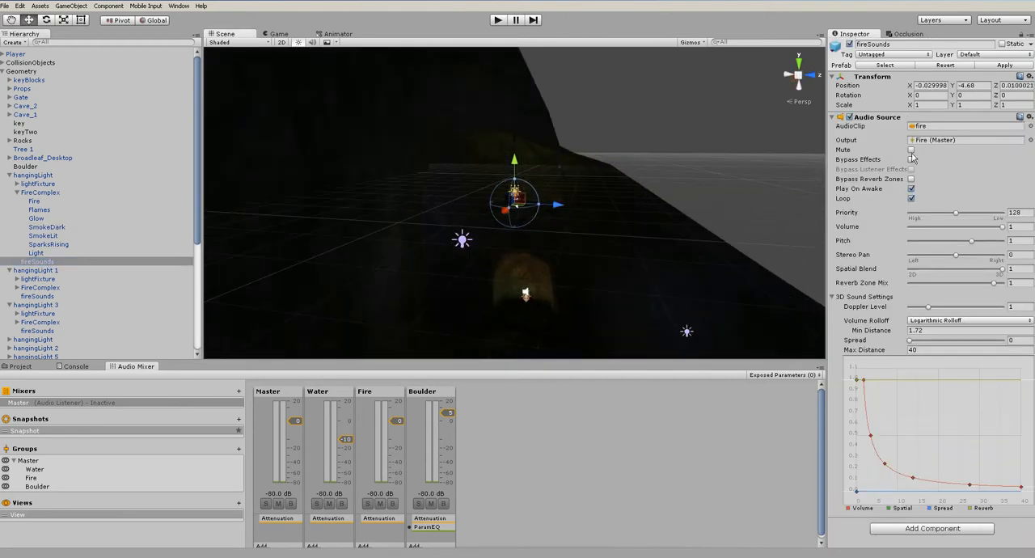
Deselect fireSounds, play the level to listen to the fire sound near the reverb zones, and stop the game
{"action": "left_click", "coordinate": [722, 164]}
{"action": "left_click_drag", "start_coordinate": [722, 164], "coordinate": [376, 214], "text": "alt"}
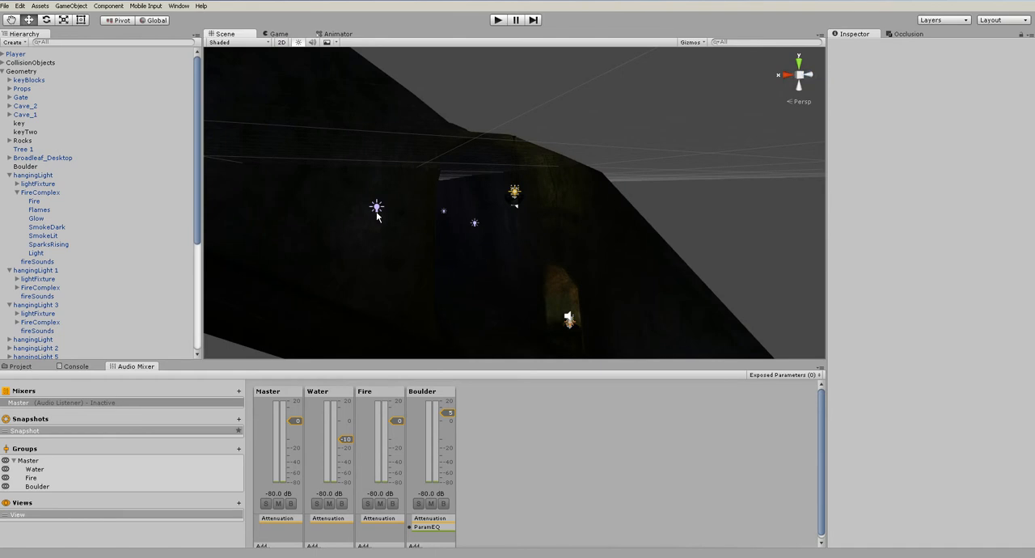
{"action": "left_click", "coordinate": [497, 21]}
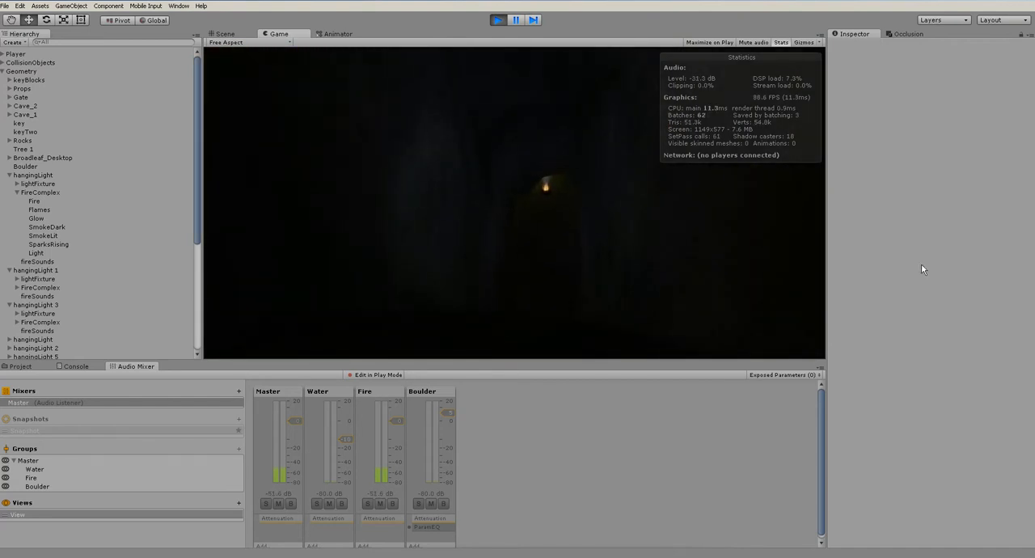
{"action": "left_click", "coordinate": [497, 19]}
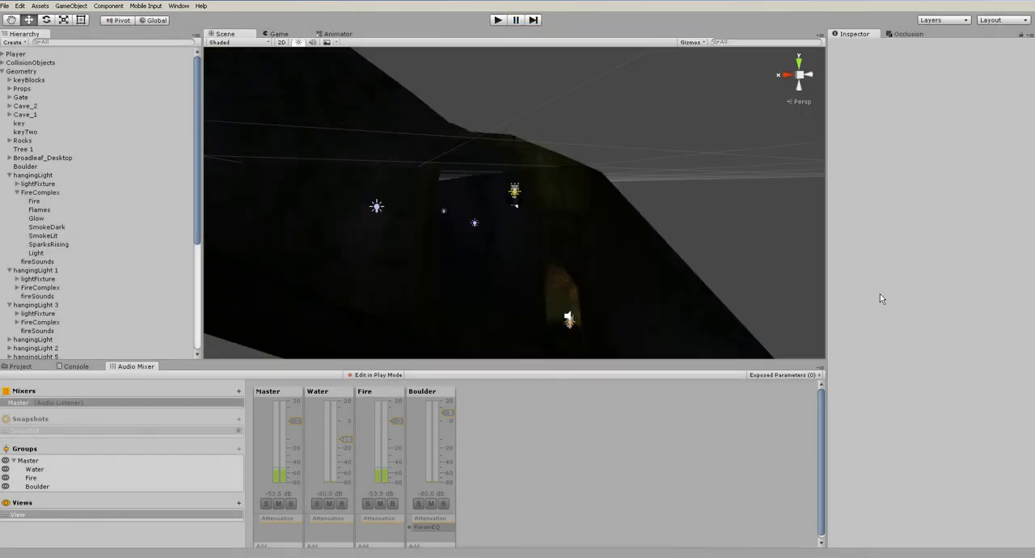
Collapse the Geometry group, duplicate Reverb Zone 3, and move the copy farther along the upper passage
{"action": "left_click", "coordinate": [4, 73]}
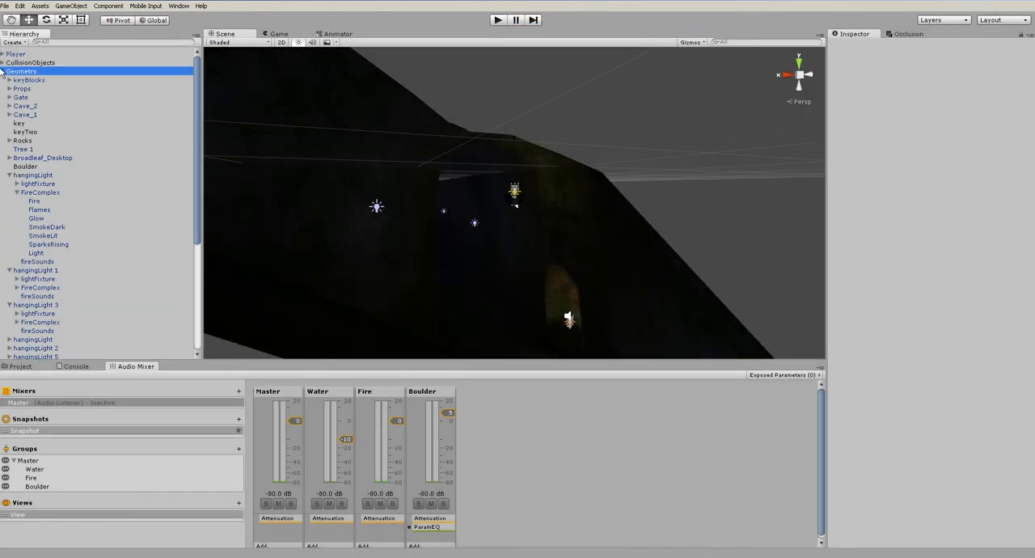
{"action": "left_click", "coordinate": [3, 72]}
{"action": "left_click", "coordinate": [61, 158]}
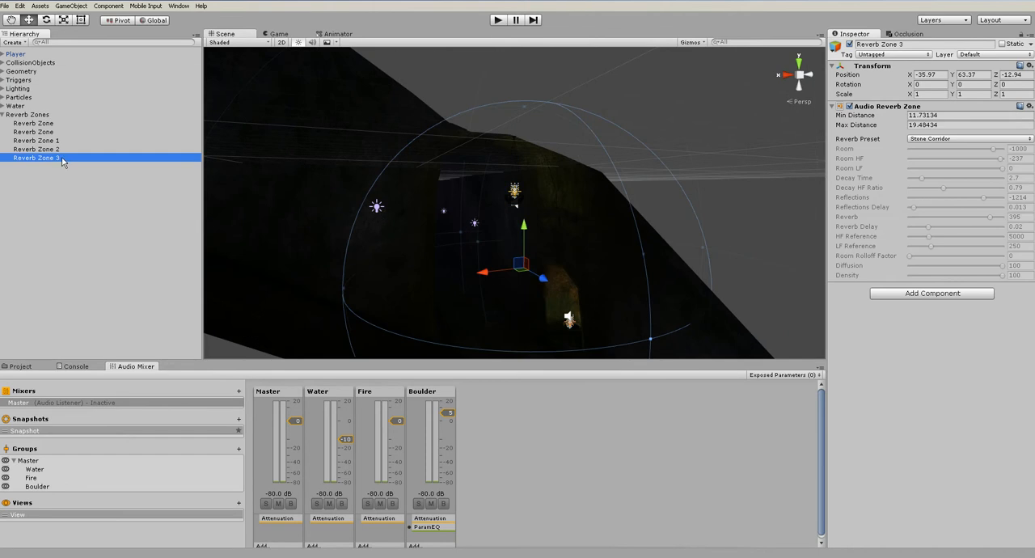
{"action": "left_click_drag", "start_coordinate": [492, 228], "coordinate": [469, 261], "text": "alt"}
{"action": "key", "text": "ctrl+d"}
{"action": "middle_click_drag", "start_coordinate": [469, 261], "coordinate": [535, 274]}
{"action": "left_click_drag", "start_coordinate": [532, 260], "coordinate": [346, 231]}
Duplicate Reverb Zone 4 and position the copy in the following stretch of the upper passage
{"action": "key", "text": "ctrl+d"}
{"action": "middle_click_drag", "start_coordinate": [409, 257], "coordinate": [459, 265]}
{"action": "left_click_drag", "start_coordinate": [460, 265], "coordinate": [412, 257], "text": "alt"}
{"action": "middle_click_drag", "start_coordinate": [409, 262], "coordinate": [502, 232]}
{"action": "left_click_drag", "start_coordinate": [477, 217], "coordinate": [478, 183]}
{"action": "left_click_drag", "start_coordinate": [477, 249], "coordinate": [393, 225], "text": "alt"}
Create two more copies of the reverb zone, placing the last in the large end chamber at about Y 65.99, Z -74.41
{"action": "key", "text": "ctrl+d"}
{"action": "key", "text": "f"}
{"action": "key", "text": "ctrl+d"}
{"action": "left_click_drag", "start_coordinate": [616, 236], "coordinate": [587, 300]}
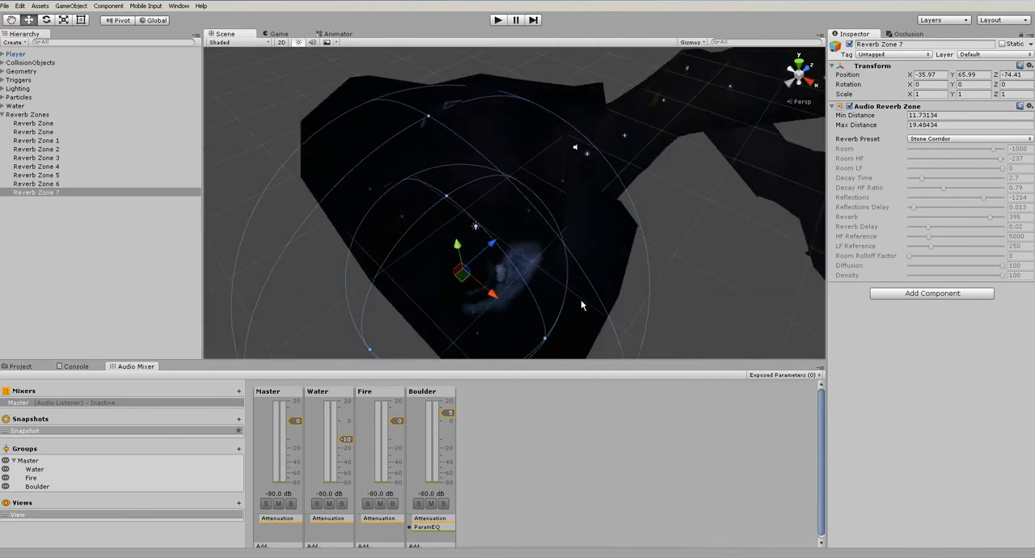
Enlarge the end chamber zone's min distance to about 16.91
{"action": "left_click_drag", "start_coordinate": [547, 336], "coordinate": [595, 359]}
{"action": "middle_click_drag", "start_coordinate": [624, 335], "coordinate": [616, 283]}
{"action": "scroll", "coordinate": [619, 333], "scroll_direction": "down", "scroll_amount": 4}
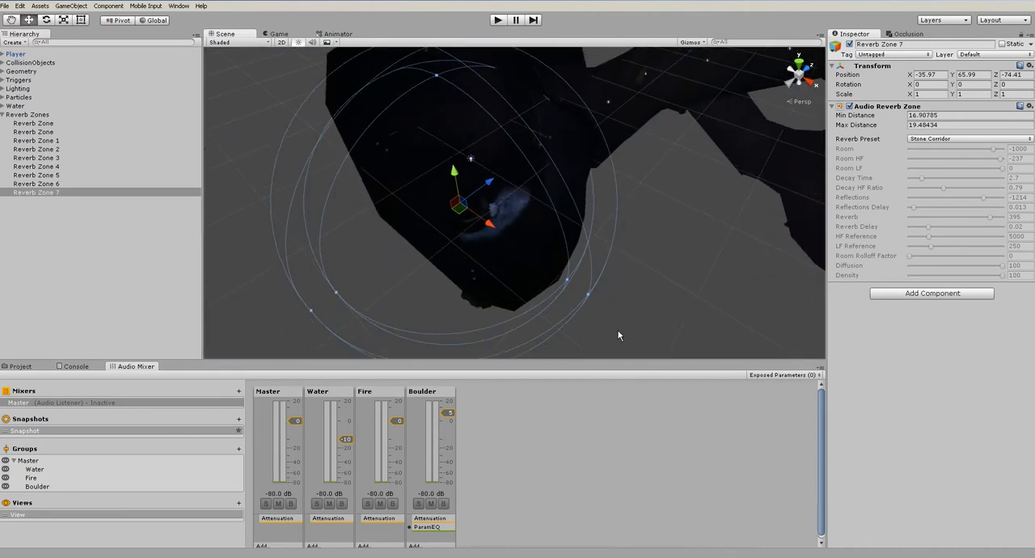
Enlarge the end chamber zone's max distance to about 23.43 and set its reverb preset to Cave
{"action": "left_click_drag", "start_coordinate": [588, 299], "coordinate": [622, 319]}
{"action": "left_click", "coordinate": [979, 140]}
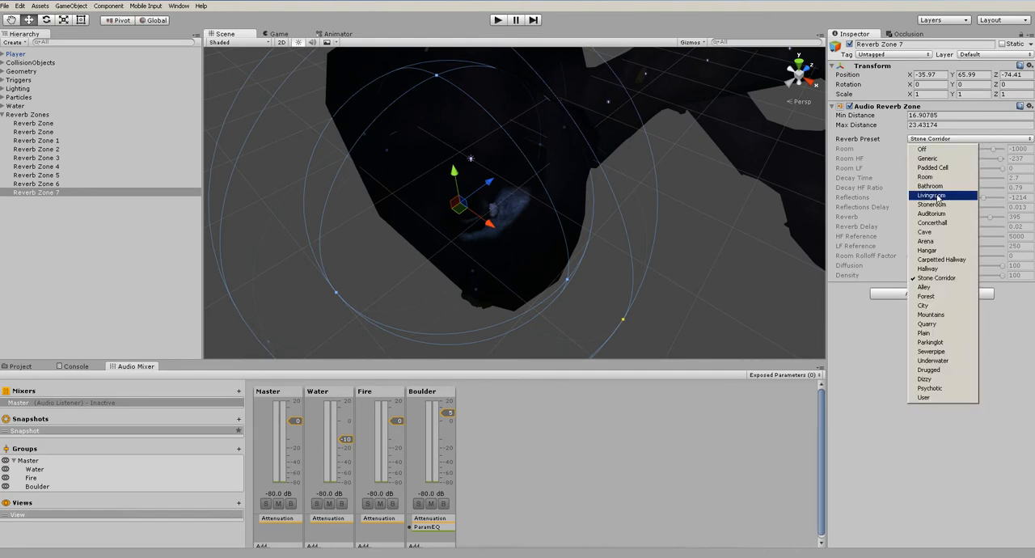
{"action": "left_click", "coordinate": [924, 232]}
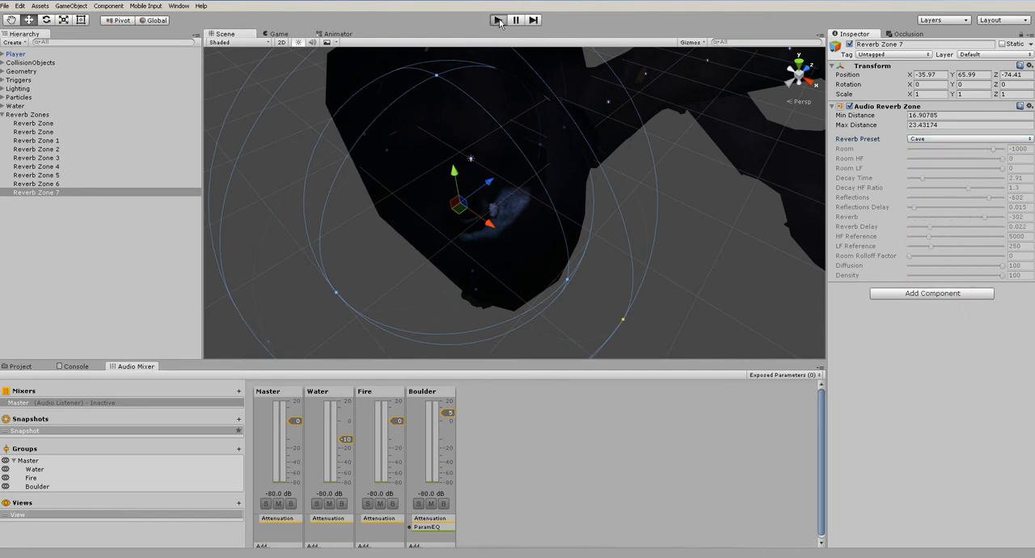
Play-test the level to listen to the reverb in the end chamber, and exit Play mode
{"action": "left_click", "coordinate": [497, 21]}
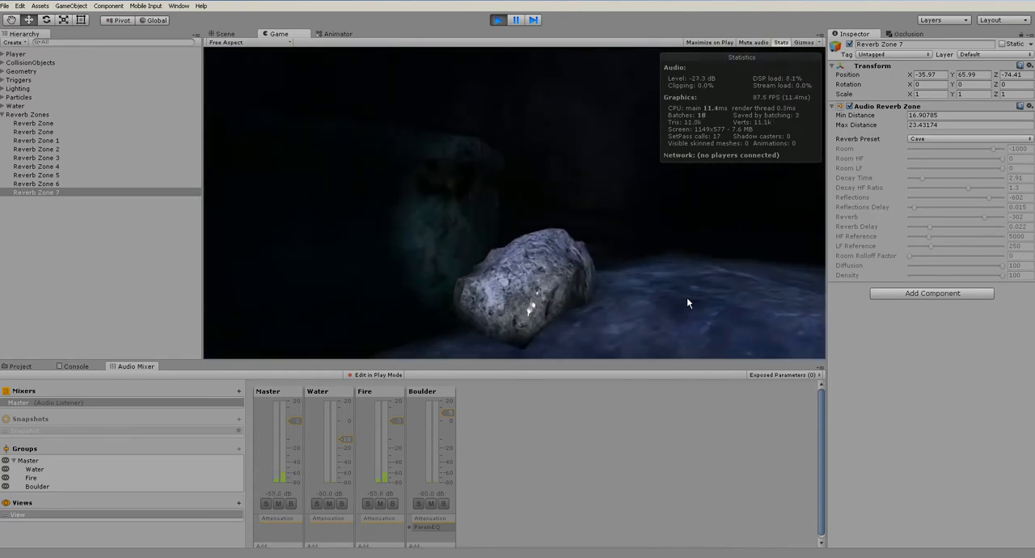
{"action": "key", "text": "ctrl+p"}
{"action": "left_click_drag", "start_coordinate": [679, 296], "coordinate": [483, 188], "text": "alt"}
{"action": "scroll", "coordinate": [652, 187], "scroll_direction": "up", "scroll_amount": 3}
{"action": "scroll", "coordinate": [652, 187], "scroll_direction": "down", "scroll_amount": 2}
{"action": "scroll", "coordinate": [468, 210], "scroll_direction": "down", "scroll_amount": 5}
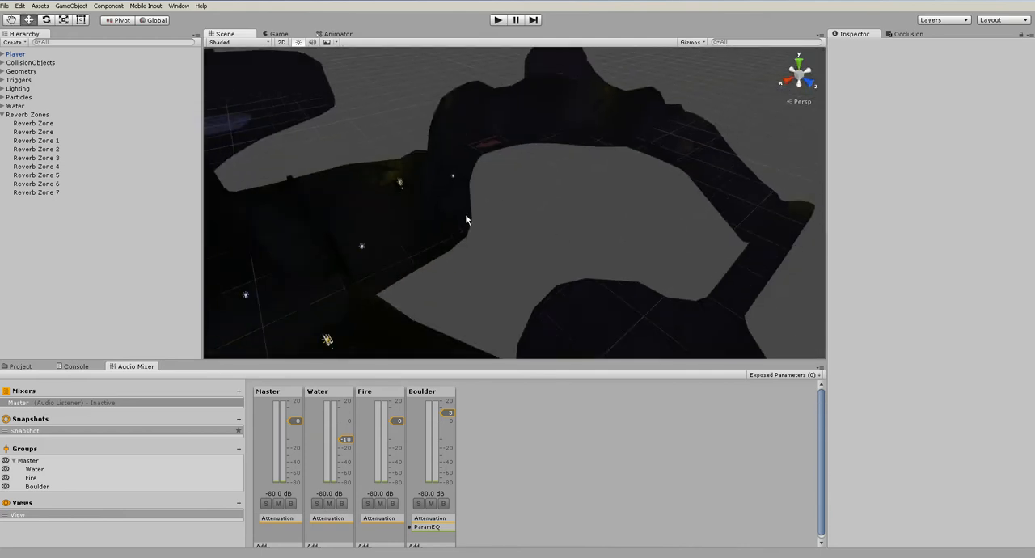
Collapse the Reverb Zones group and move the Player into the passage near the gate, at about X -0.1, Y 1, Z -41.4
{"action": "left_click", "coordinate": [2, 114]}
{"action": "double_click", "coordinate": [15, 53]}
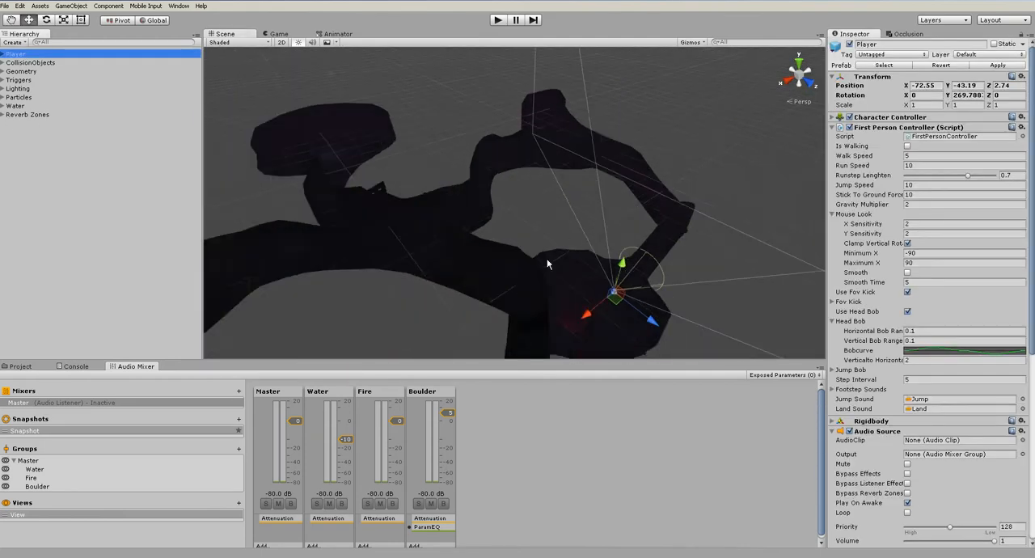
{"action": "left_click_drag", "start_coordinate": [602, 267], "coordinate": [386, 178]}
{"action": "key", "text": "f"}
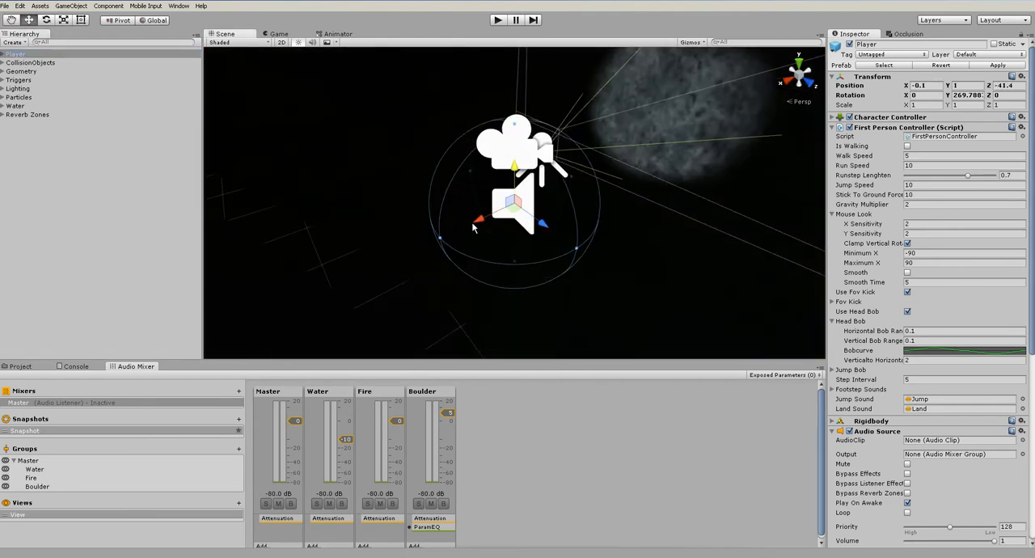
{"action": "scroll", "coordinate": [480, 234], "scroll_direction": "down", "scroll_amount": 6}
{"action": "scroll", "coordinate": [489, 259], "scroll_direction": "down", "scroll_amount": 5}
{"action": "left_click_drag", "start_coordinate": [490, 269], "coordinate": [531, 281], "text": "alt"}
{"action": "middle_click_drag", "start_coordinate": [530, 281], "coordinate": [494, 235]}
{"action": "left_click_drag", "start_coordinate": [482, 166], "coordinate": [628, 324]}
{"action": "middle_click_drag", "start_coordinate": [628, 325], "coordinate": [510, 185]}
{"action": "left_click_drag", "start_coordinate": [510, 186], "coordinate": [537, 125]}
{"action": "key", "text": "e"}
Play-test the level by walking back and forth in the cave near the gate, and stop the game
{"action": "left_click", "coordinate": [496, 20]}
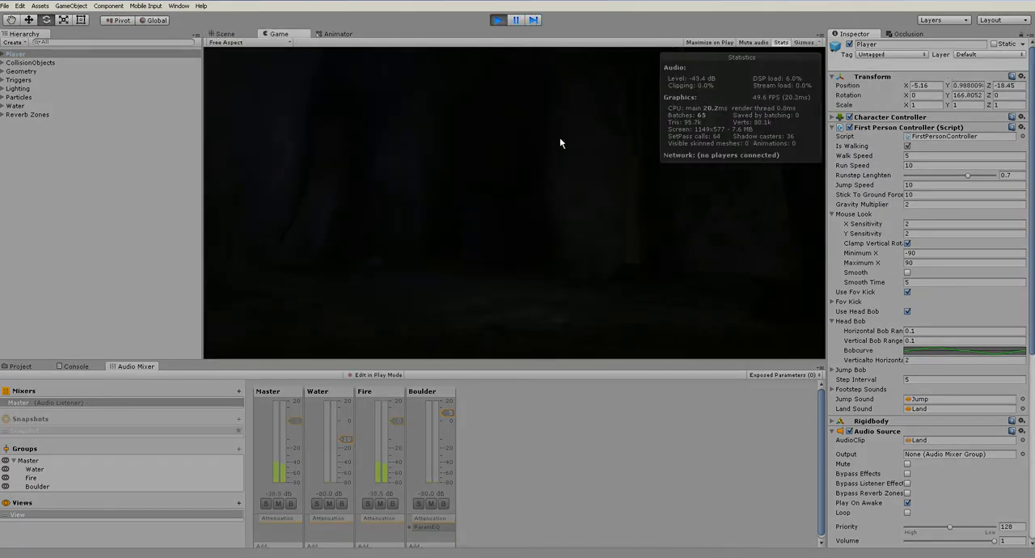
{"action": "key", "text": "w"}
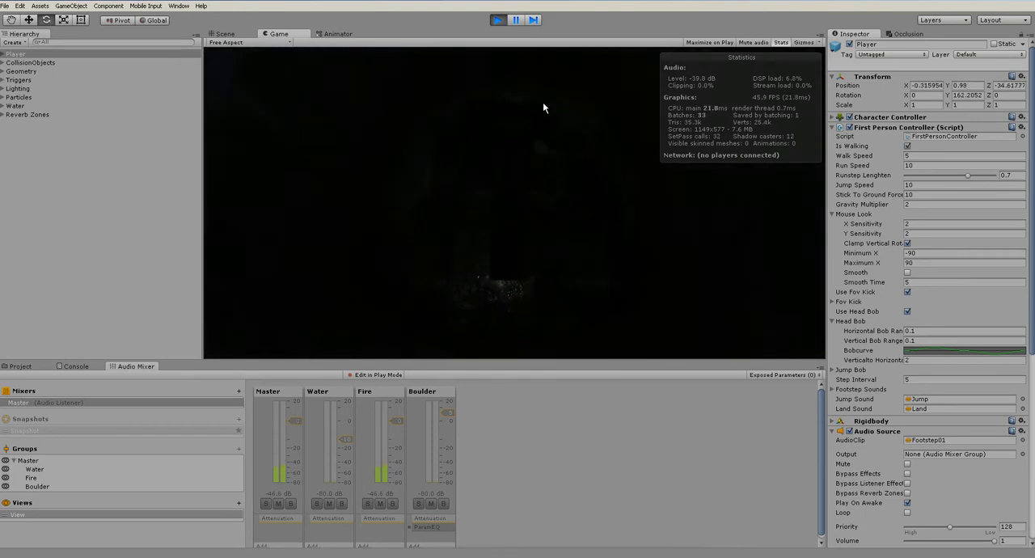
{"action": "key", "text": "shift+s"}
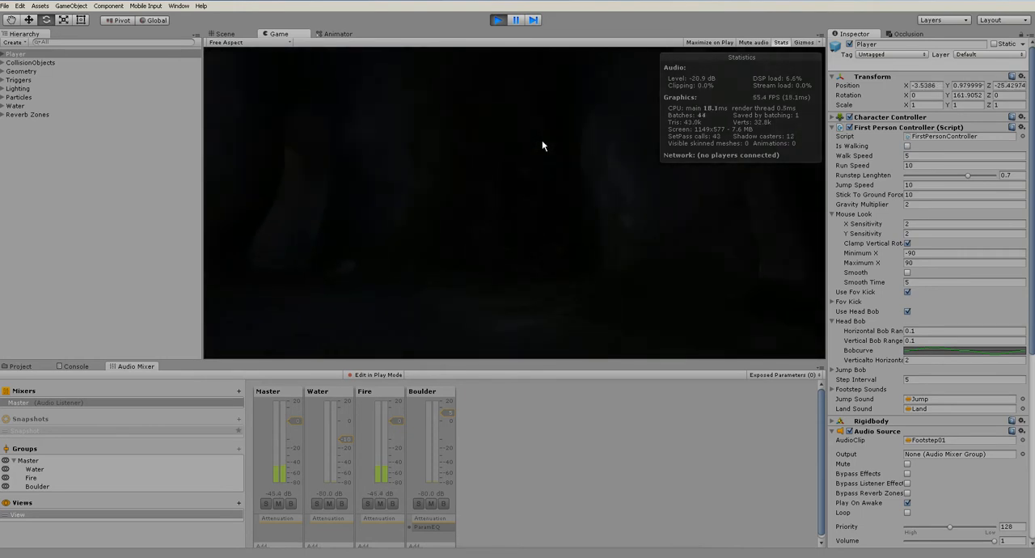
{"action": "key", "text": "w"}
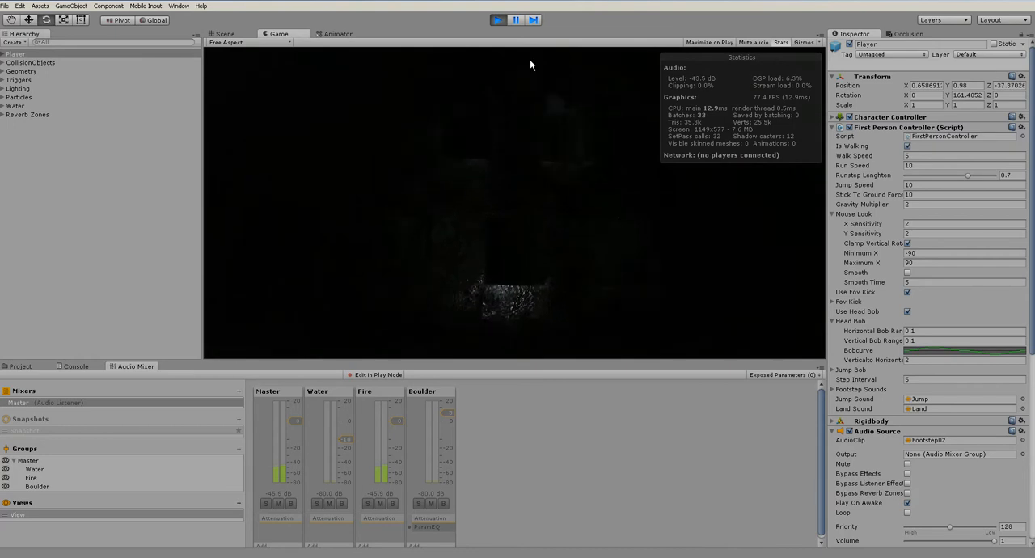
{"action": "left_click", "coordinate": [499, 20]}
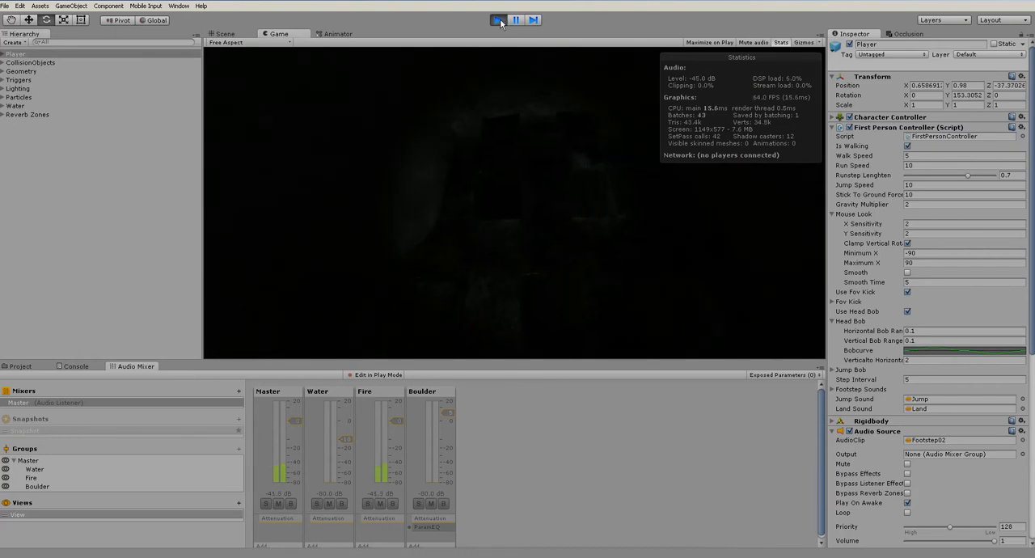
Turn off scene lighting in the Scene view and bring the gate area into view
{"action": "scroll", "coordinate": [499, 174], "scroll_direction": "down", "scroll_amount": 6}
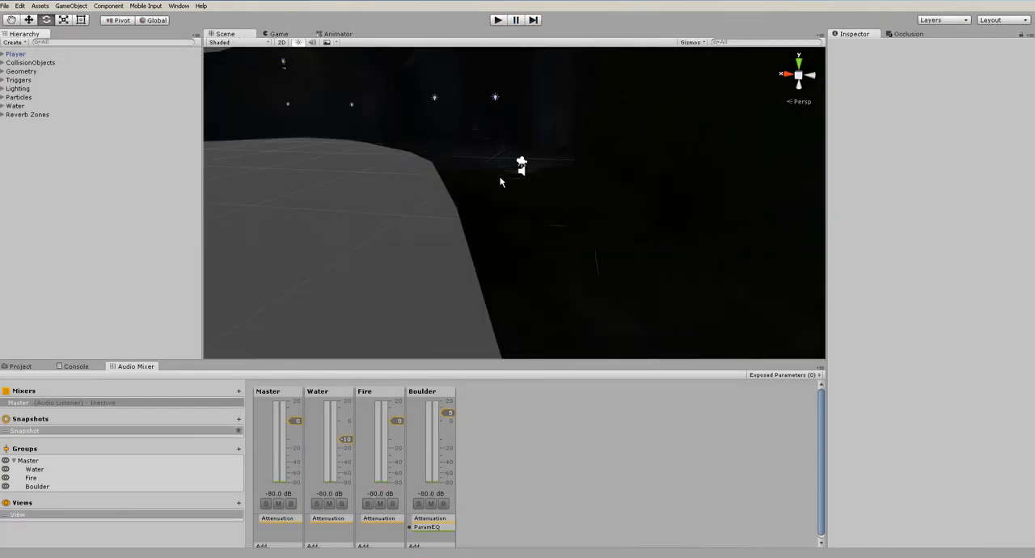
{"action": "left_click_drag", "start_coordinate": [499, 169], "coordinate": [528, 208], "text": "alt"}
{"action": "middle_click_drag", "start_coordinate": [528, 207], "coordinate": [621, 302]}
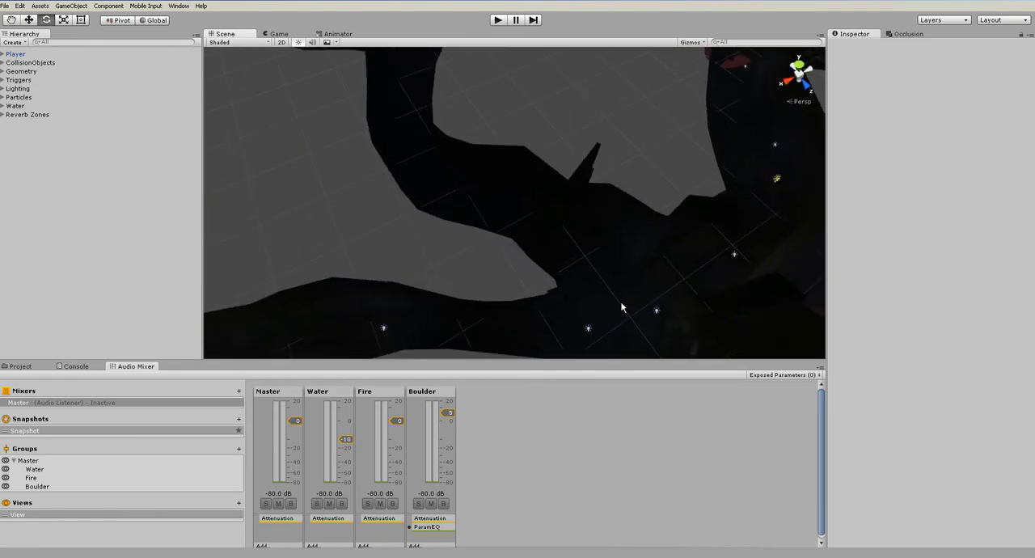
{"action": "scroll", "coordinate": [622, 302], "scroll_direction": "up", "scroll_amount": 5}
{"action": "left_click_drag", "start_coordinate": [626, 301], "coordinate": [524, 191], "text": "alt"}
{"action": "left_click", "coordinate": [523, 190]}
{"action": "key", "text": "f"}
{"action": "left_click", "coordinate": [299, 42]}
{"action": "left_click", "coordinate": [616, 439]}
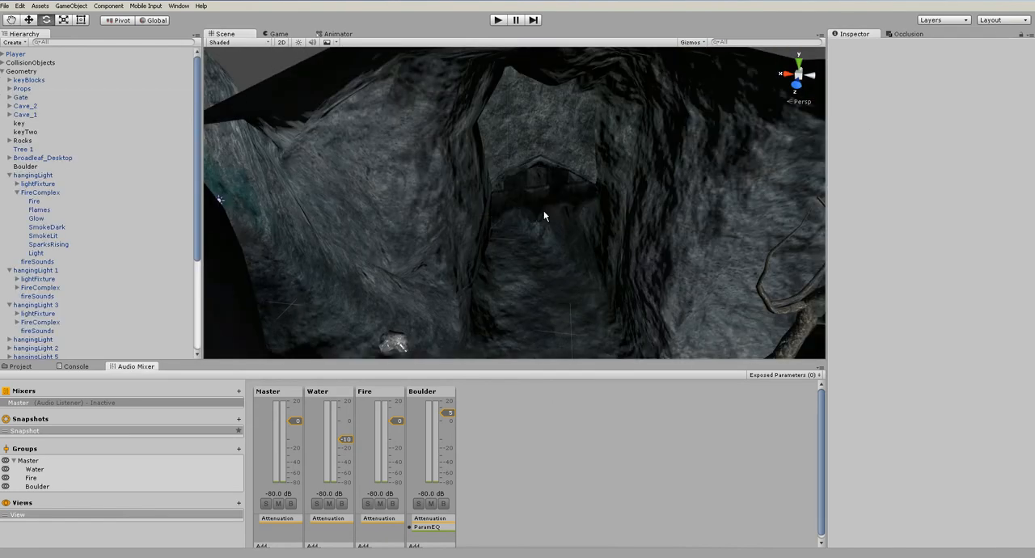
Select the Gate_Door object inside the Gate group and expand it to show its children
{"action": "scroll", "coordinate": [544, 210], "scroll_direction": "up", "scroll_amount": 5}
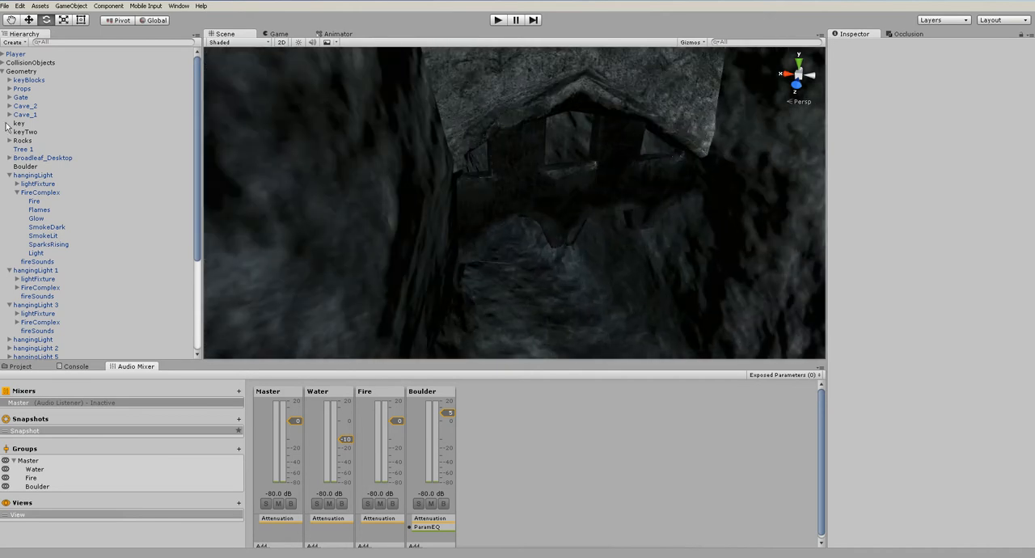
{"action": "left_click", "coordinate": [3, 72]}
{"action": "right_click_drag", "start_coordinate": [535, 191], "coordinate": [517, 224]}
{"action": "left_click", "coordinate": [514, 224]}
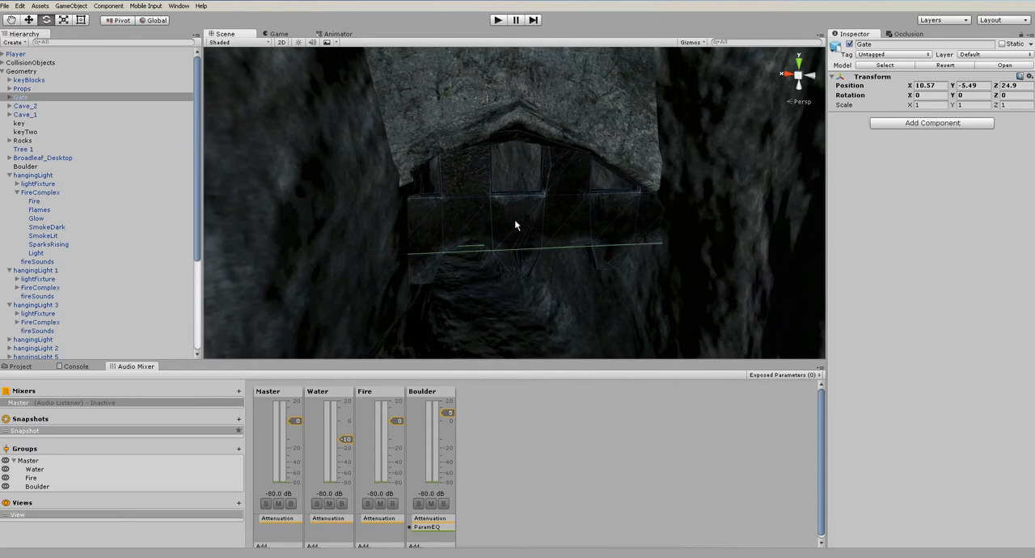
{"action": "left_click", "coordinate": [514, 221]}
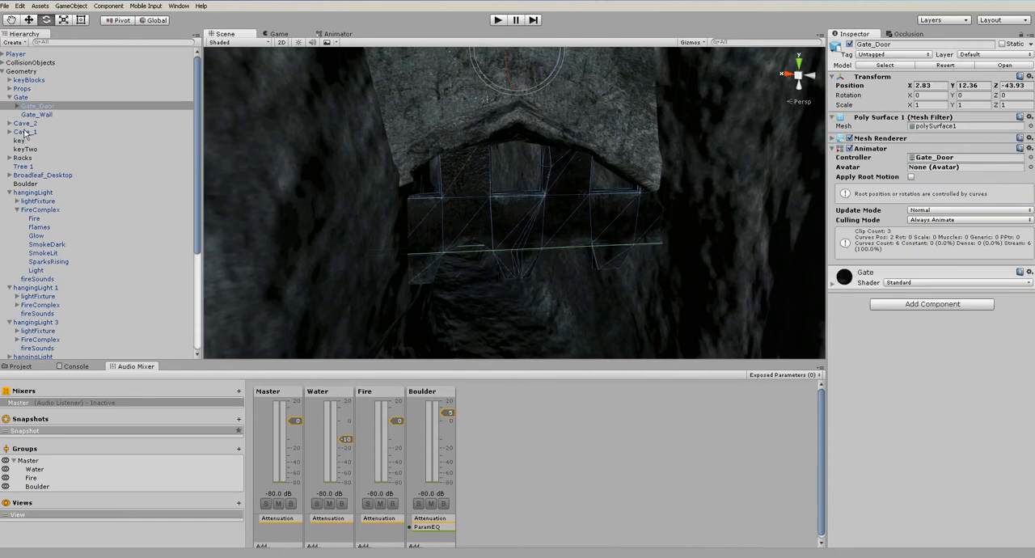
{"action": "left_click", "coordinate": [17, 106]}
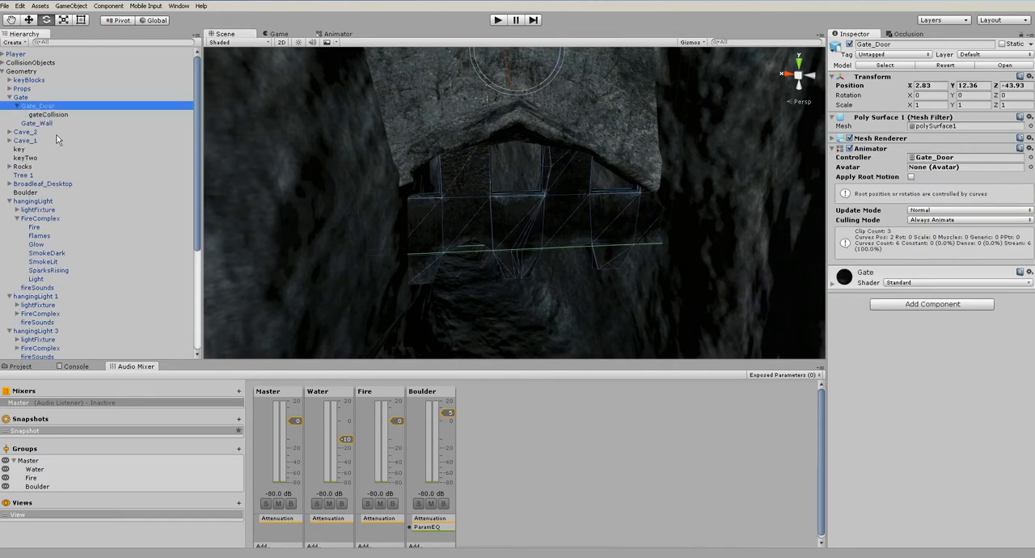
Open the Sounds folder and preview the gateClosing clip
{"action": "left_click", "coordinate": [21, 367]}
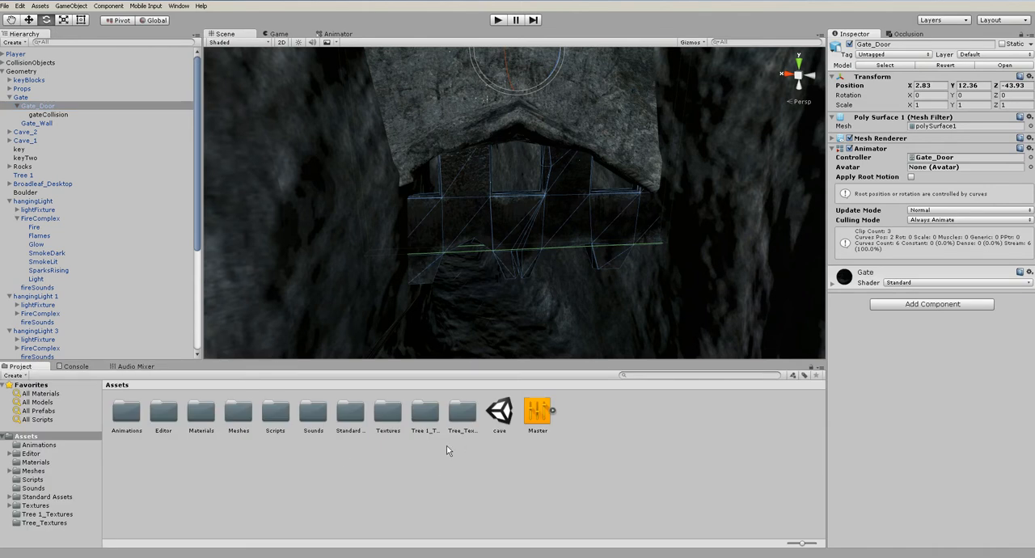
{"action": "double_click", "coordinate": [318, 428]}
{"action": "left_click", "coordinate": [387, 410]}
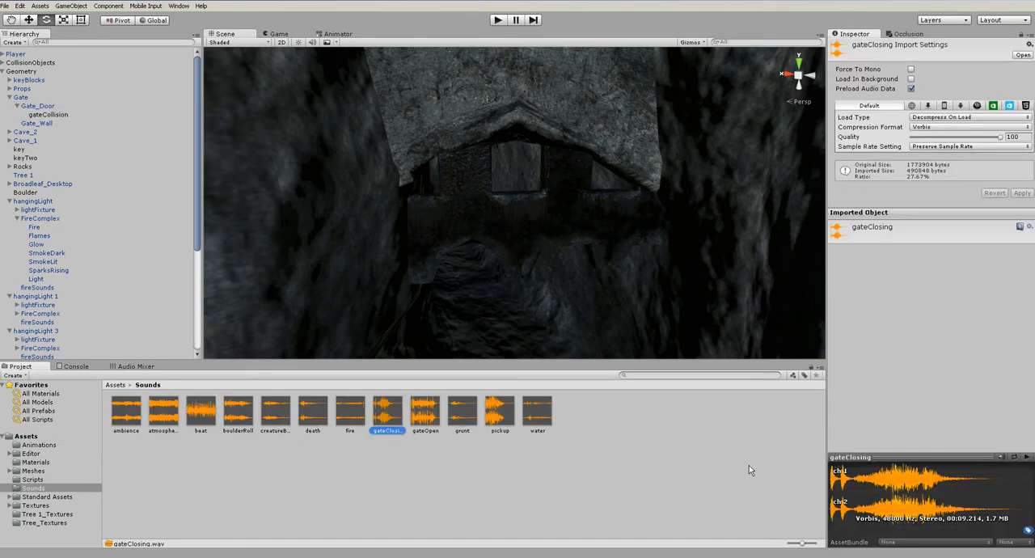
{"action": "left_click", "coordinate": [1026, 458]}
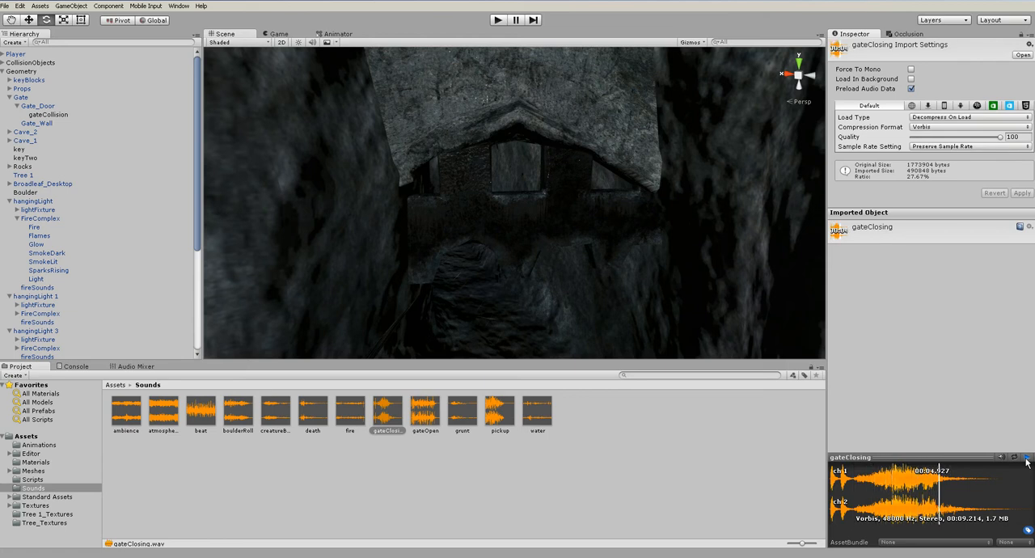
{"action": "left_click", "coordinate": [1027, 459]}
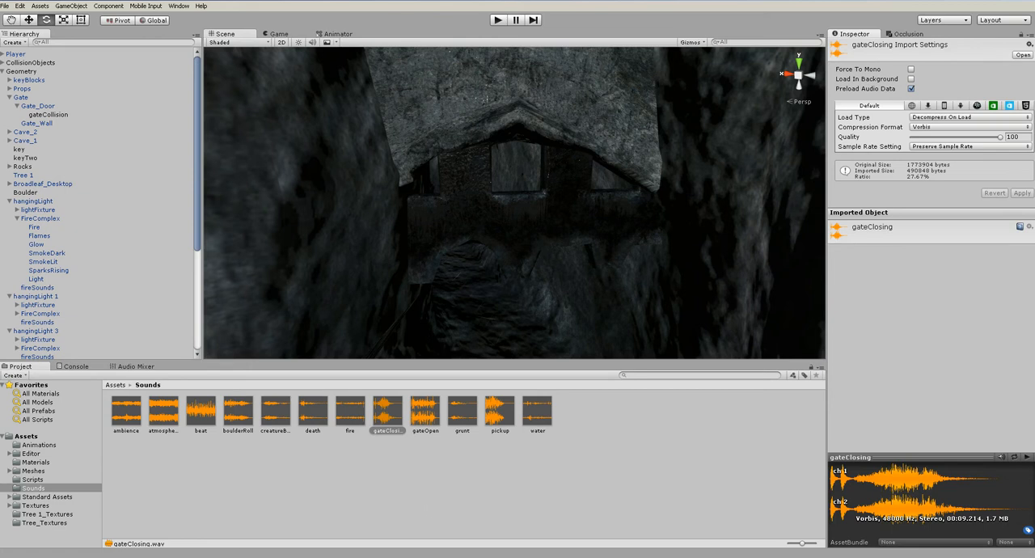
Open Gate_Door's gateClose clip in the Animation window and expand its Position property to examine the keyframes
{"action": "left_click", "coordinate": [568, 192]}
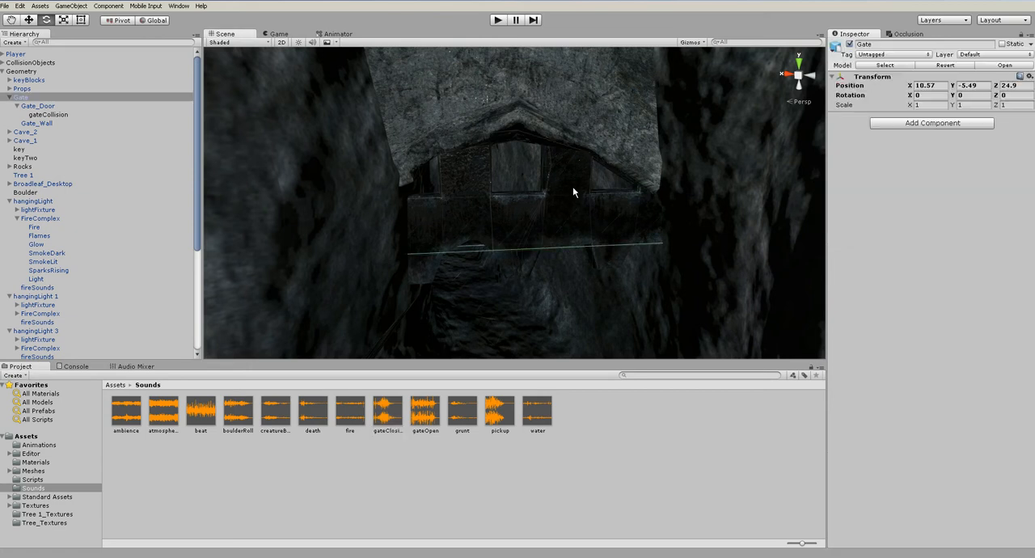
{"action": "left_click", "coordinate": [178, 6]}
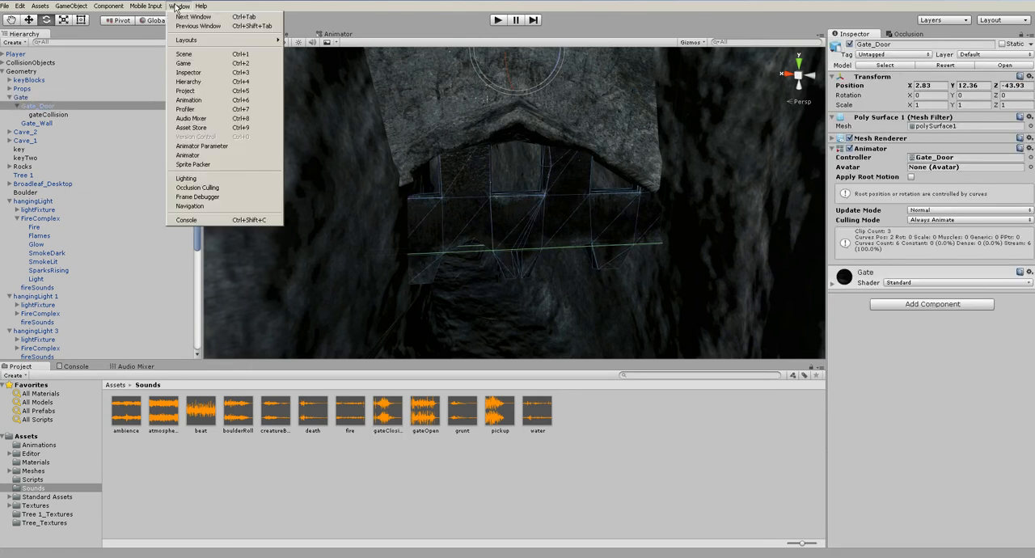
{"action": "left_click", "coordinate": [208, 101]}
{"action": "left_click_drag", "start_coordinate": [764, 121], "coordinate": [357, 22]}
{"action": "left_click_drag", "start_coordinate": [462, 459], "coordinate": [428, 311]}
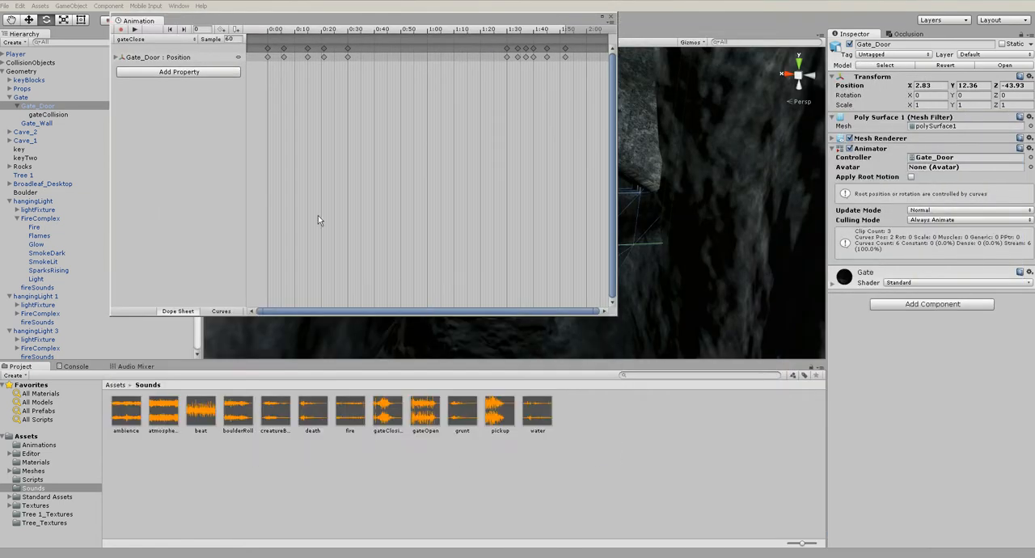
{"action": "left_click", "coordinate": [164, 128]}
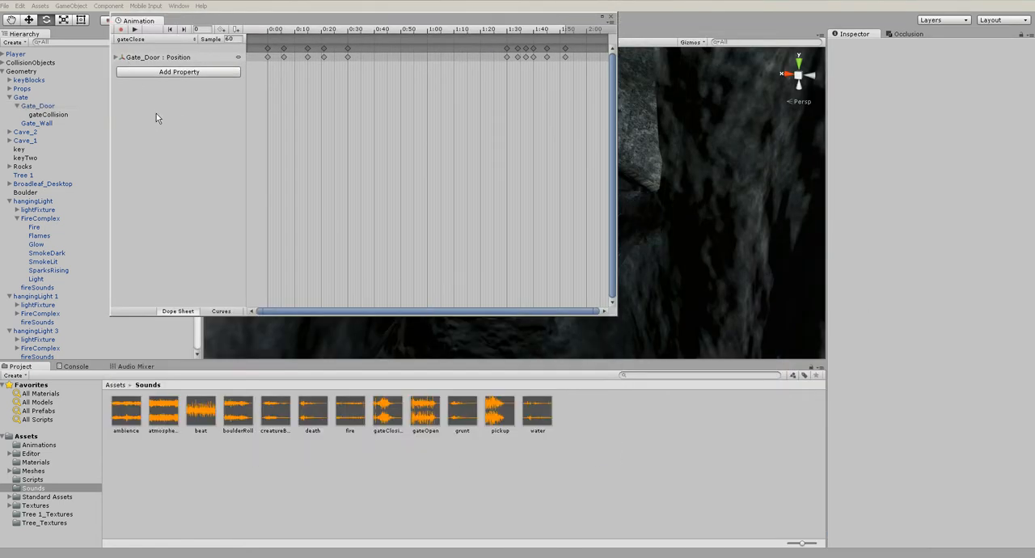
{"action": "left_click_drag", "start_coordinate": [313, 23], "coordinate": [307, 23]}
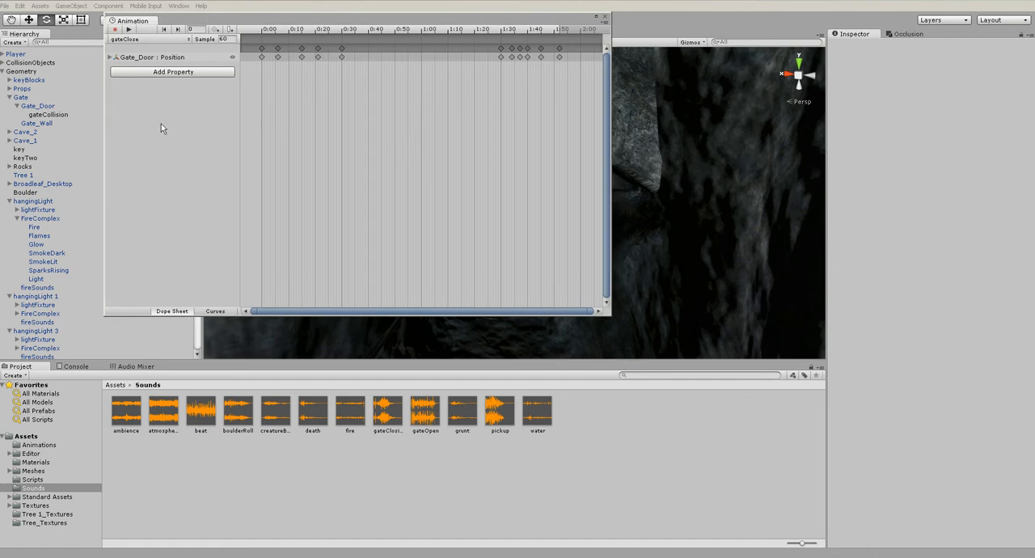
{"action": "left_click", "coordinate": [109, 57]}
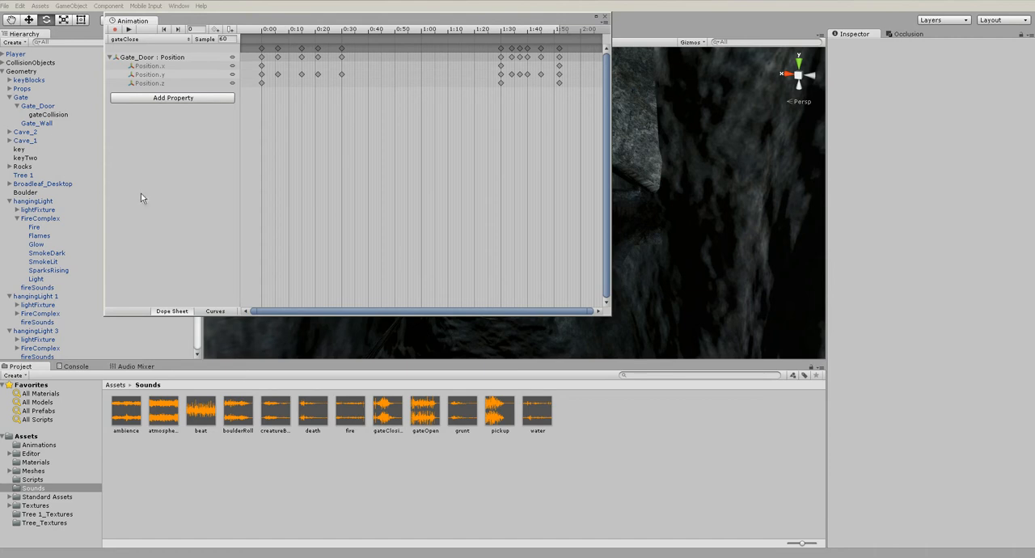
Add the gateClosing clip to Gate_Door as an Audio Source with Play On Awake off and Spatial Blend 1, and close the Animation window
{"action": "left_click", "coordinate": [38, 106]}
{"action": "left_click_drag", "start_coordinate": [386, 410], "coordinate": [1007, 390]}
{"action": "scroll", "coordinate": [955, 356], "scroll_direction": "down", "scroll_amount": 5}
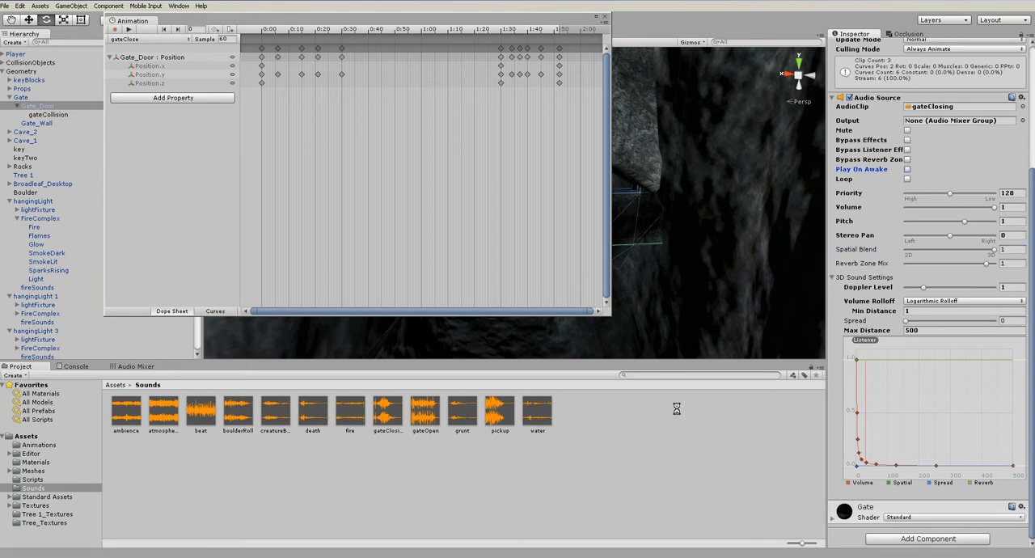
{"action": "left_click", "coordinate": [389, 417]}
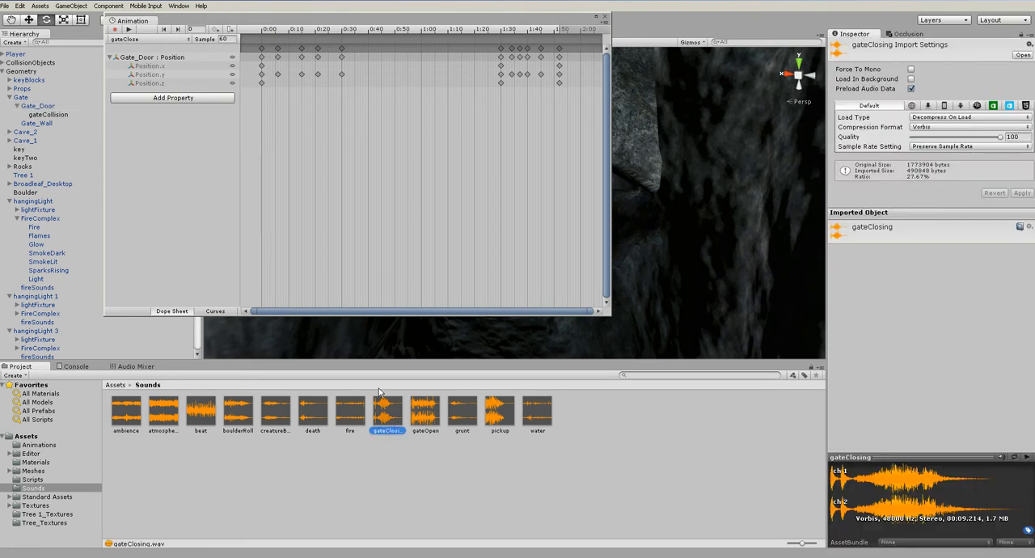
{"action": "left_click", "coordinate": [605, 20]}
Collapse the Geometry group, select gateCloseTrigger in the Triggers group, and open its closeGate script in MonoDevelop
{"action": "scroll", "coordinate": [492, 234], "scroll_direction": "down", "scroll_amount": 10}
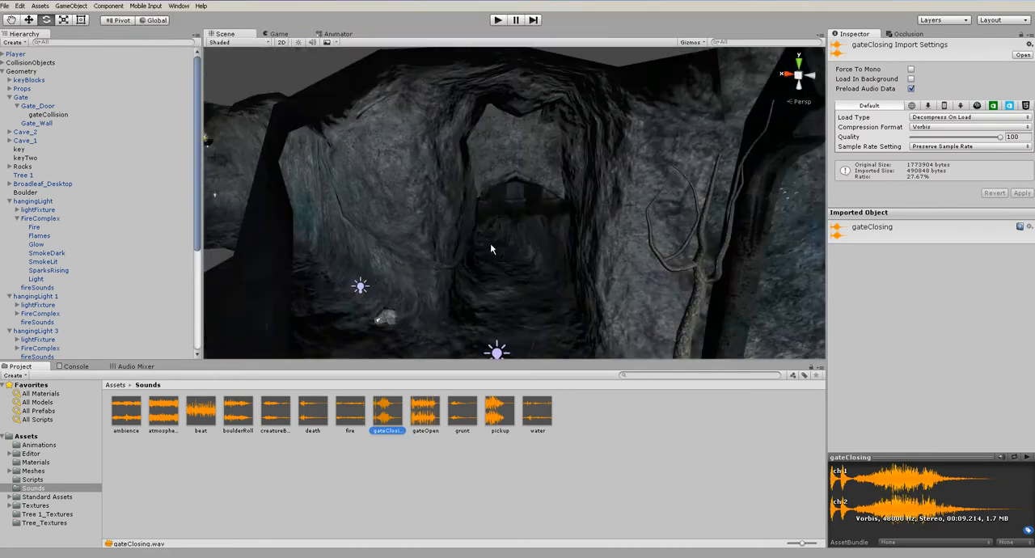
{"action": "left_click", "coordinate": [522, 298]}
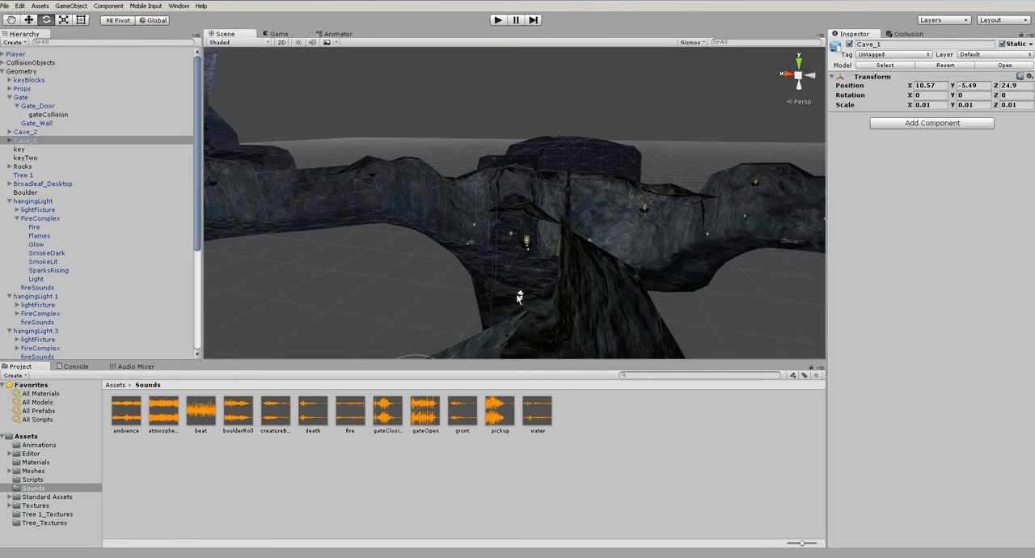
{"action": "left_click", "coordinate": [2, 71]}
{"action": "left_click", "coordinate": [2, 80]}
{"action": "key", "text": "f"}
{"action": "left_click_drag", "start_coordinate": [574, 241], "coordinate": [620, 224], "text": "alt"}
{"action": "scroll", "coordinate": [613, 247], "scroll_direction": "up", "scroll_amount": 3}
{"action": "scroll", "coordinate": [615, 250], "scroll_direction": "up", "scroll_amount": 2}
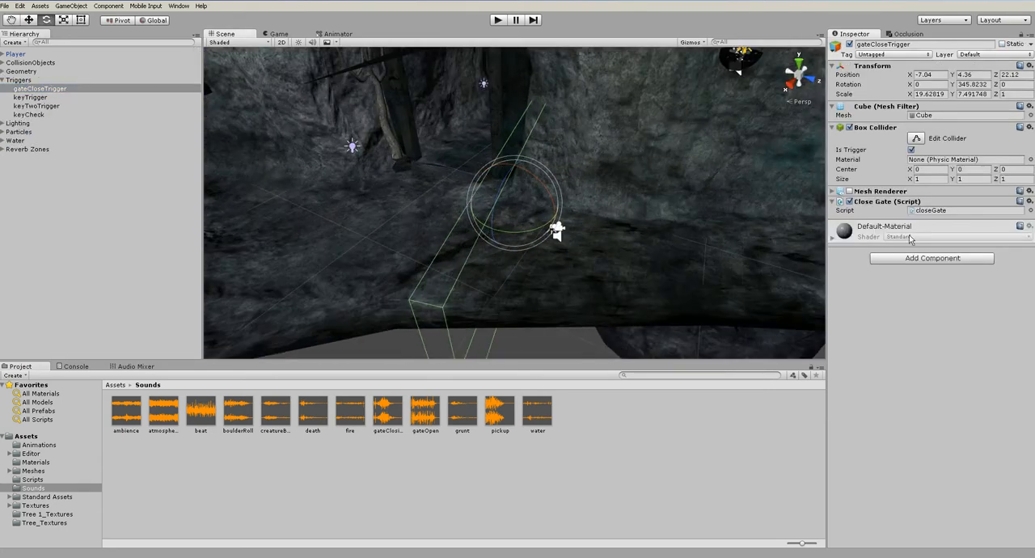
{"action": "left_click", "coordinate": [950, 211]}
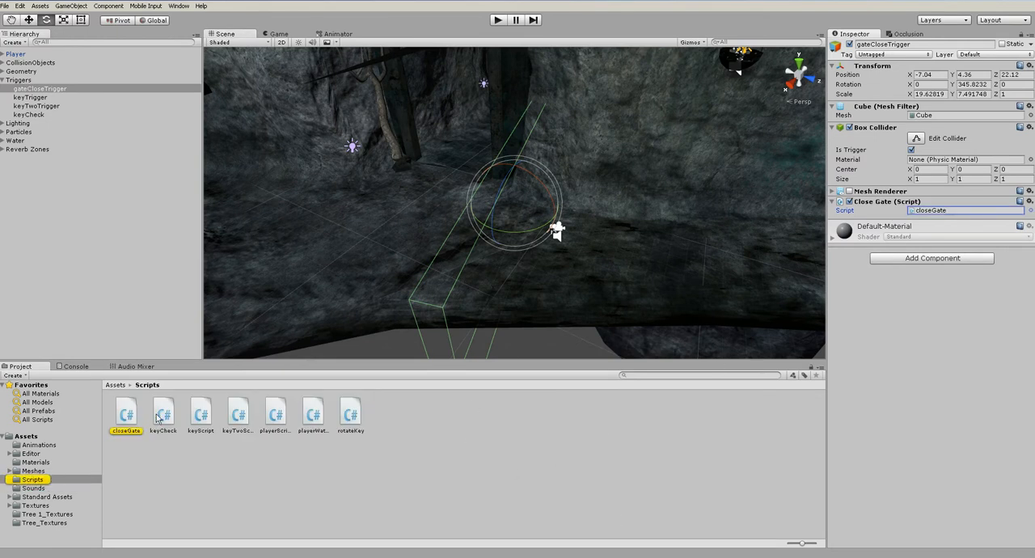
{"action": "double_click", "coordinate": [129, 417]}
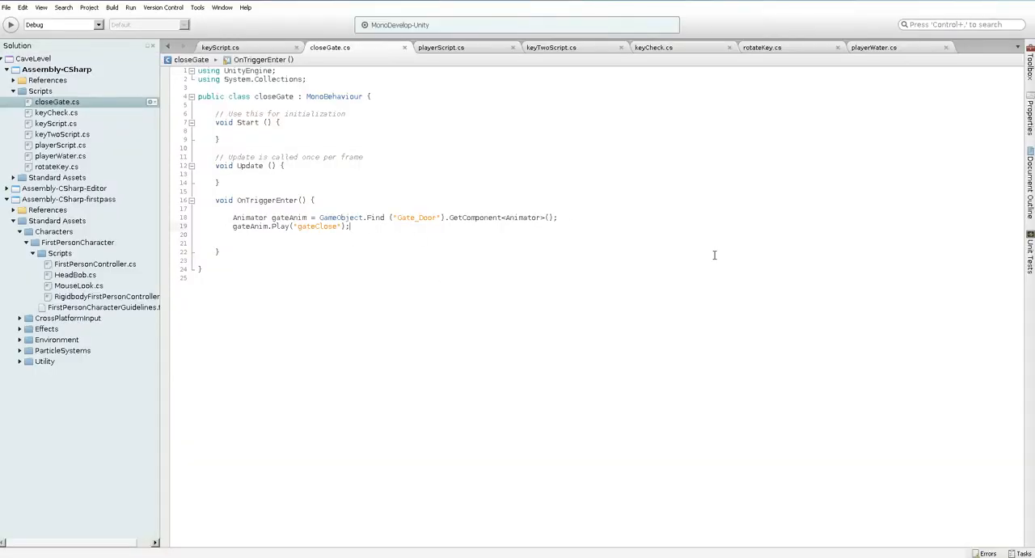
In OnTriggerEnter, declare an AudioSource gateAudio that gets the AudioSource component of the object found as "Gate_Door"
{"action": "key", "text": "Return"}
{"action": "type", "text": "AudioSource ga"}
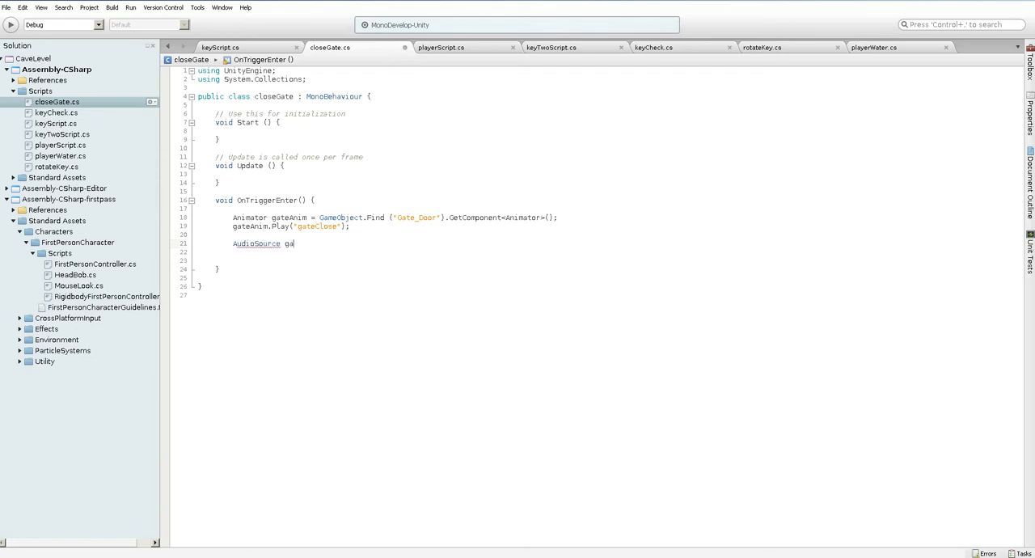
{"action": "type", "text": "teAudio = Gam"}
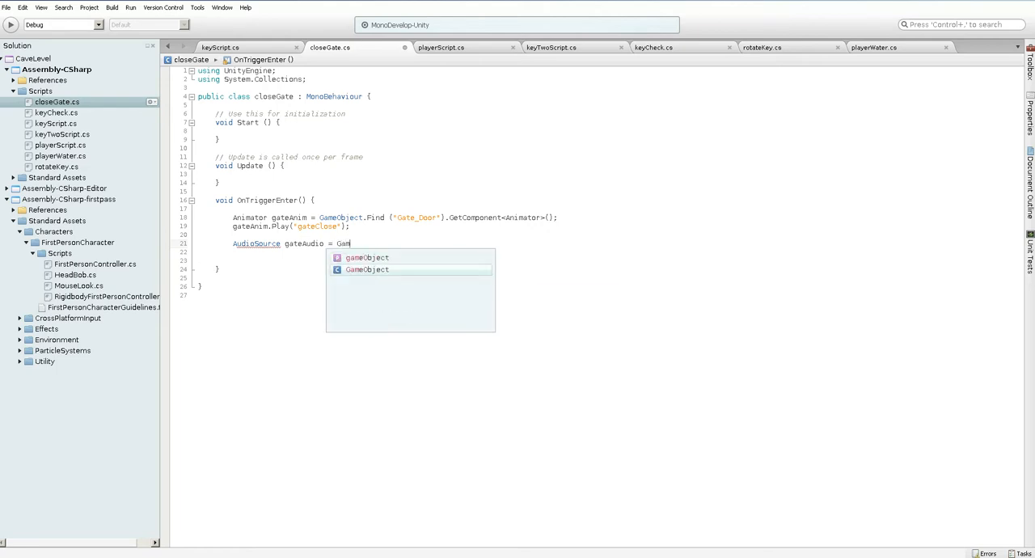
{"action": "type", "text": "eObject.Find"}
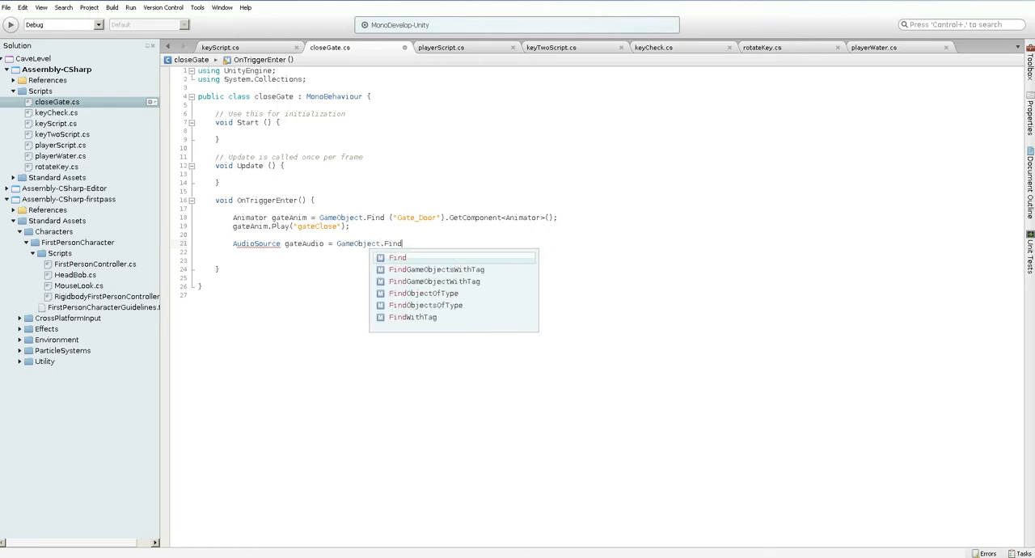
{"action": "type", "text": " (\"Gate"}
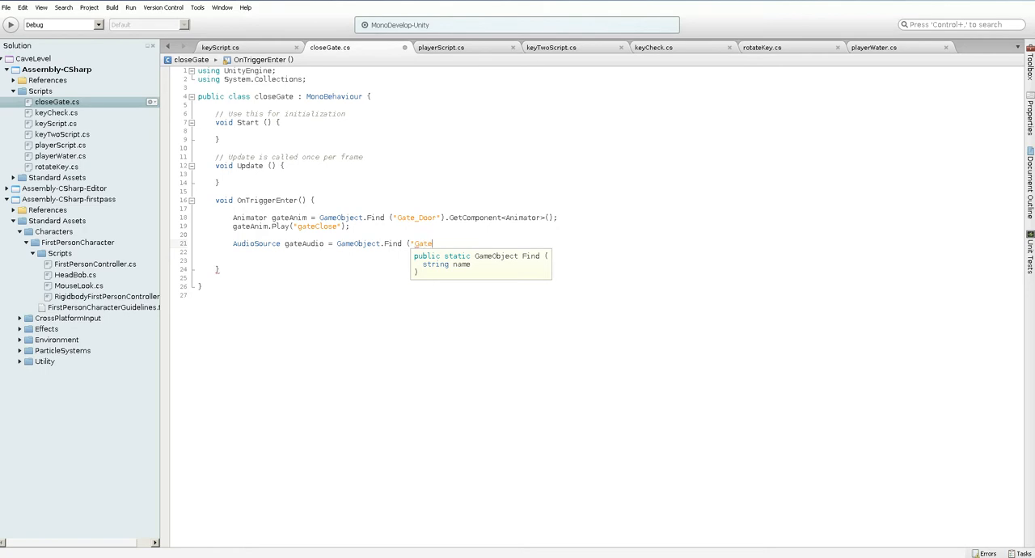
{"action": "type", "text": "_Door\").GetCom"}
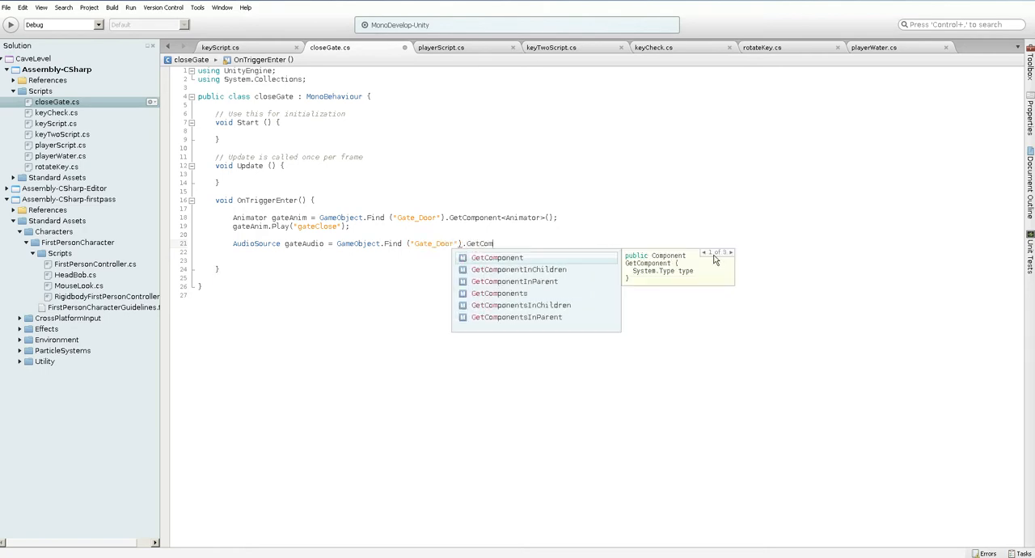
{"action": "type", "text": "ponent<Audios"}
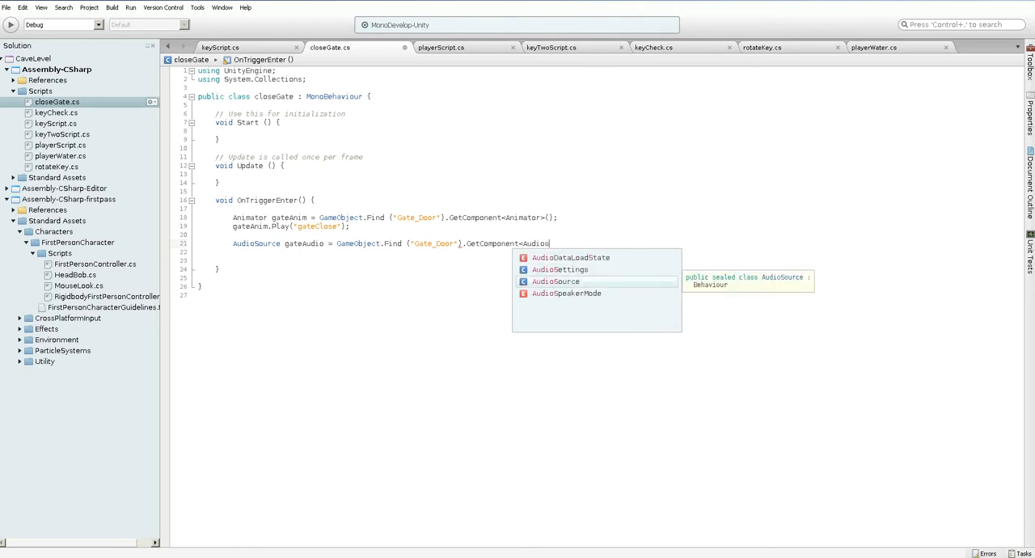
{"action": "key", "text": "Return"}
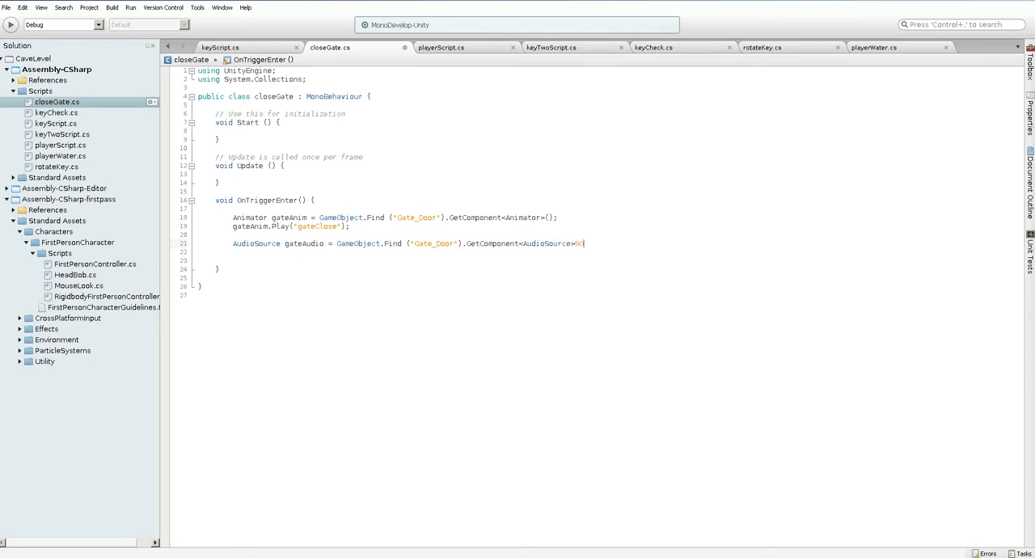
Add a gateAudio.Play (); call below the gateAudio declaration and save the closeGate script
{"action": "key", "text": "Return"}
{"action": "type", "text": "gateAudio.Play"}
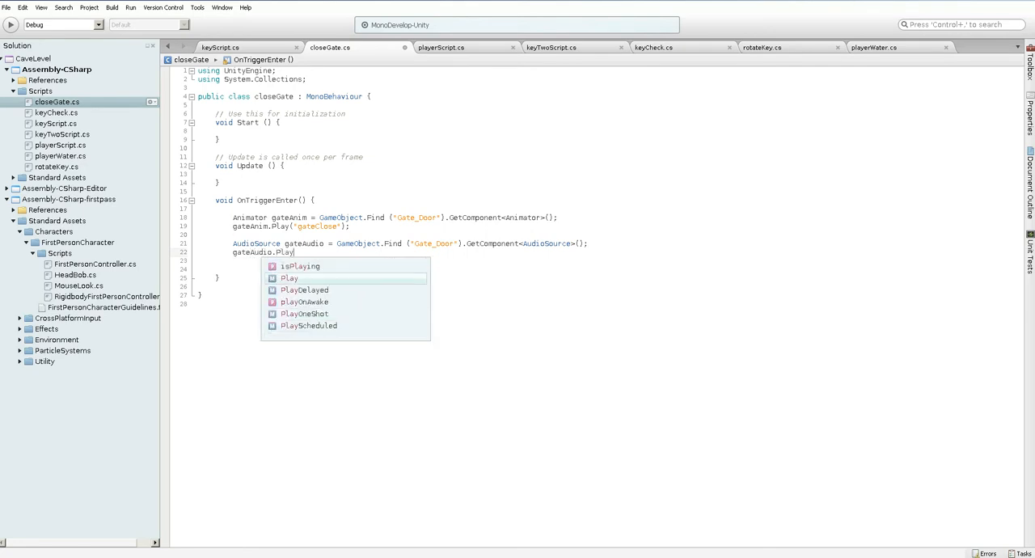
{"action": "key", "text": "Return"}
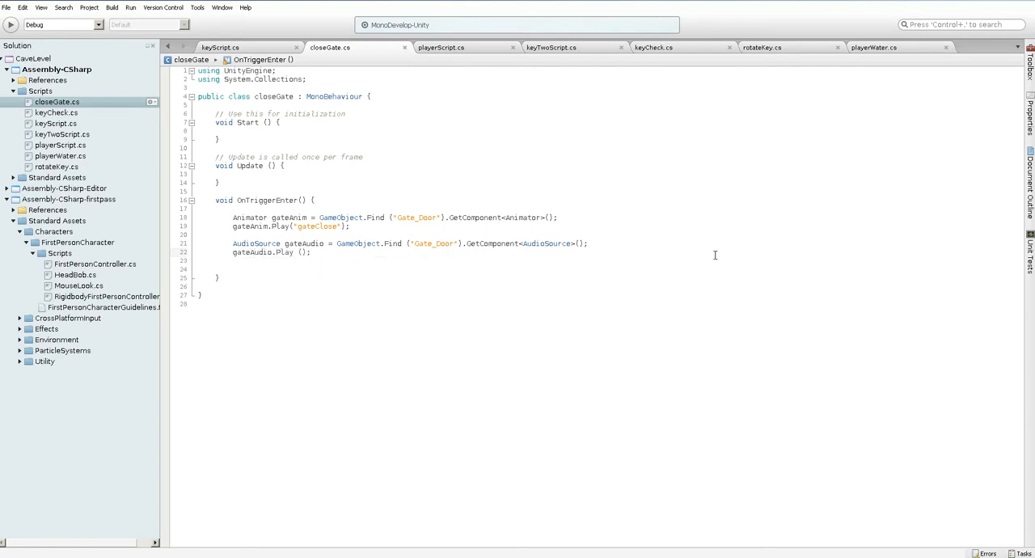
Switch to Unity, play-test the level by walking forward past the gate trigger, and stop play mode
{"action": "key", "text": "super+Tab"}
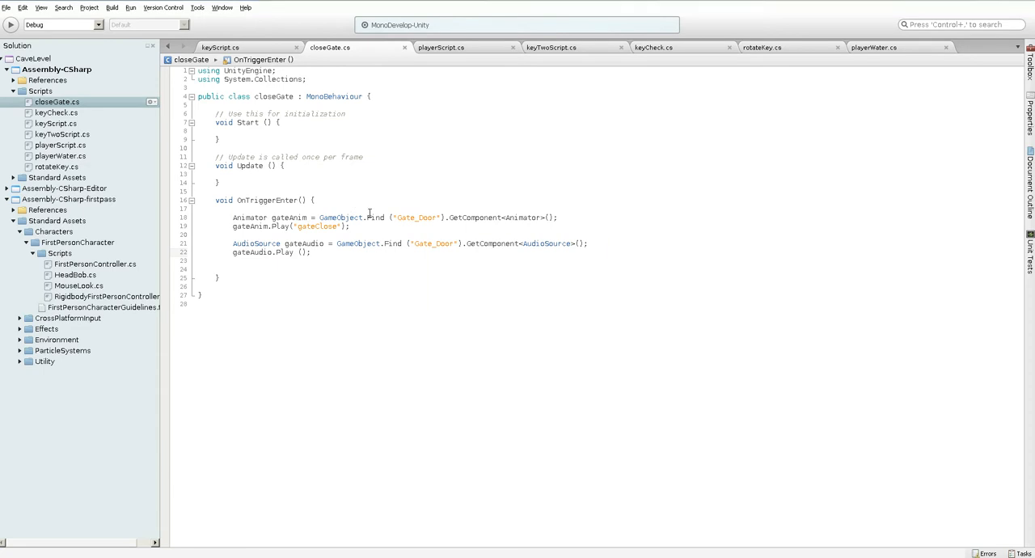
{"action": "key", "text": "ctrl+p"}
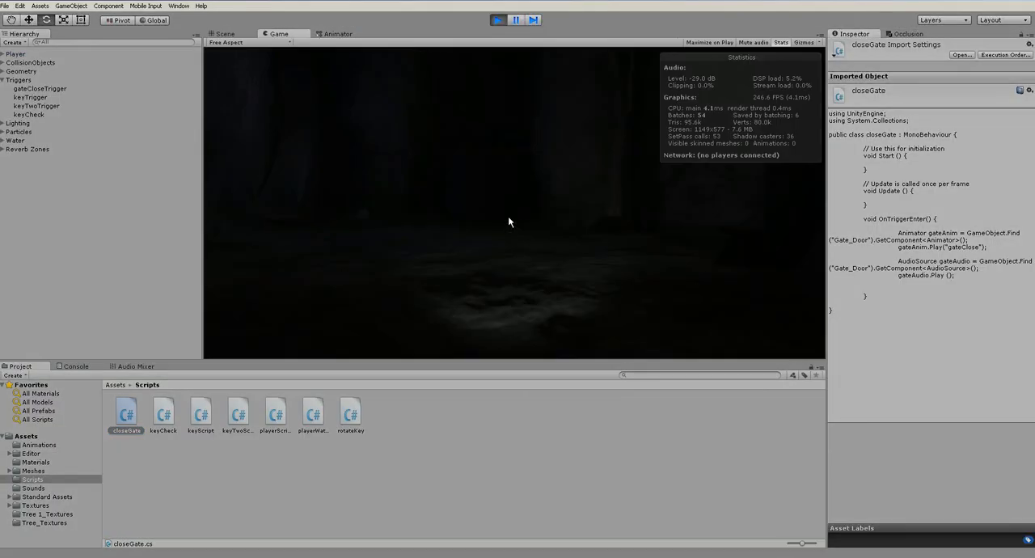
{"action": "key", "text": "w"}
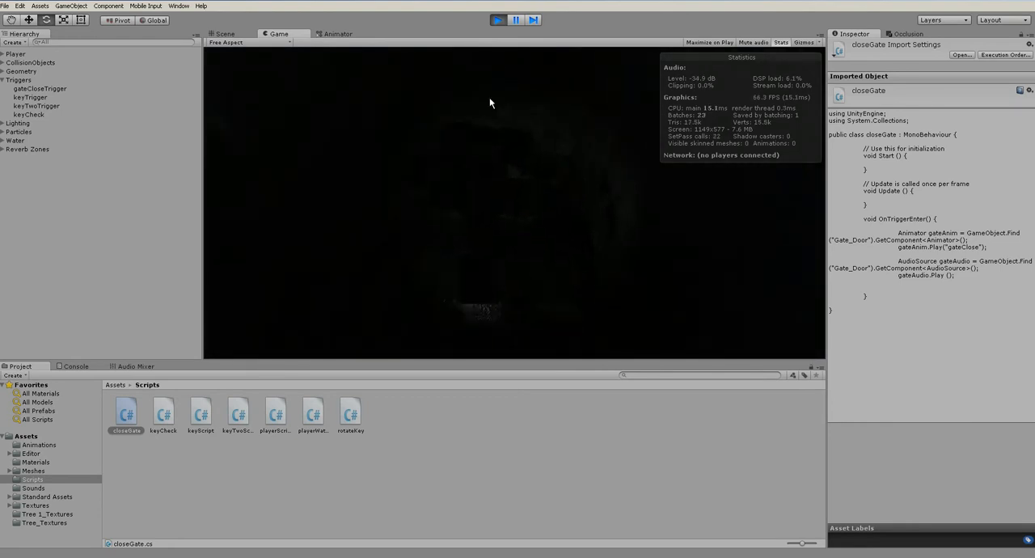
{"action": "left_click", "coordinate": [496, 20]}
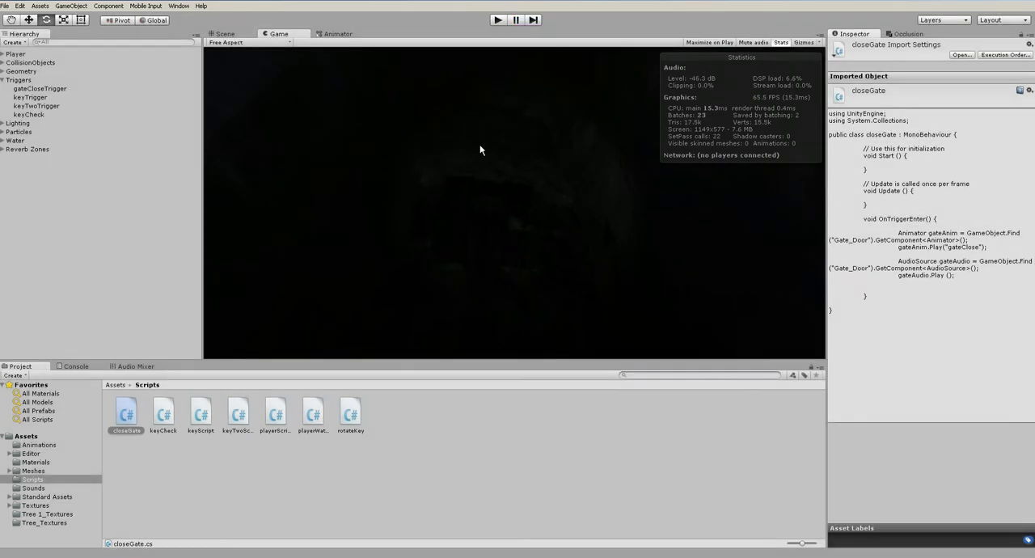
Add a Point light to the cave and turn on scene lighting in the Scene view
{"action": "scroll", "coordinate": [381, 261], "scroll_direction": "down", "scroll_amount": 8}
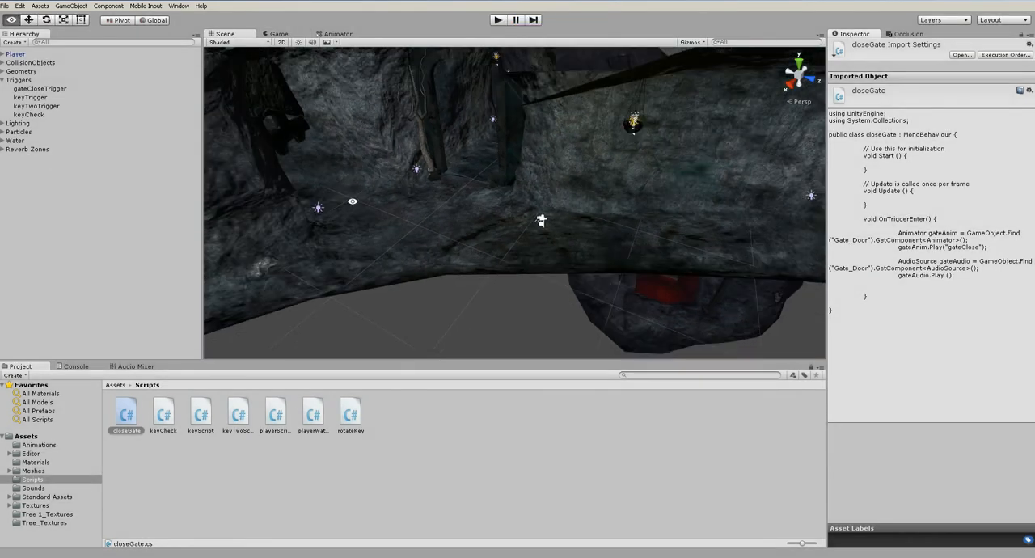
{"action": "middle_click_drag", "start_coordinate": [361, 217], "coordinate": [448, 272]}
{"action": "left_click", "coordinate": [71, 5]}
{"action": "mouse_move", "coordinate": [121, 54]}
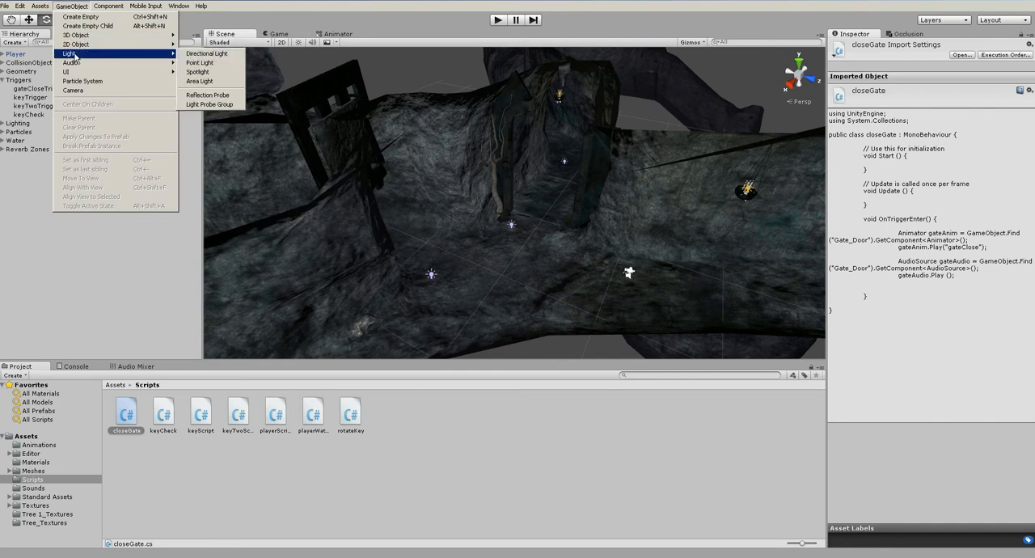
{"action": "left_click", "coordinate": [198, 63]}
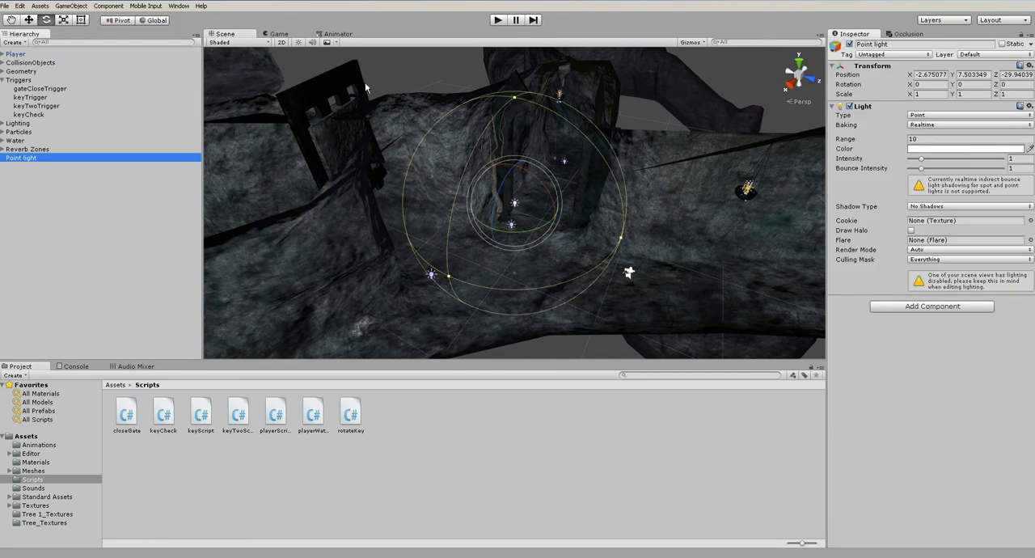
{"action": "left_click", "coordinate": [297, 46]}
Move the Point light to about X 1.96, Z -38.96 near the gate, set its Range to 26.98, and play-test the gate closing
{"action": "left_click_drag", "start_coordinate": [564, 218], "coordinate": [380, 181], "text": "alt"}
{"action": "key", "text": "w"}
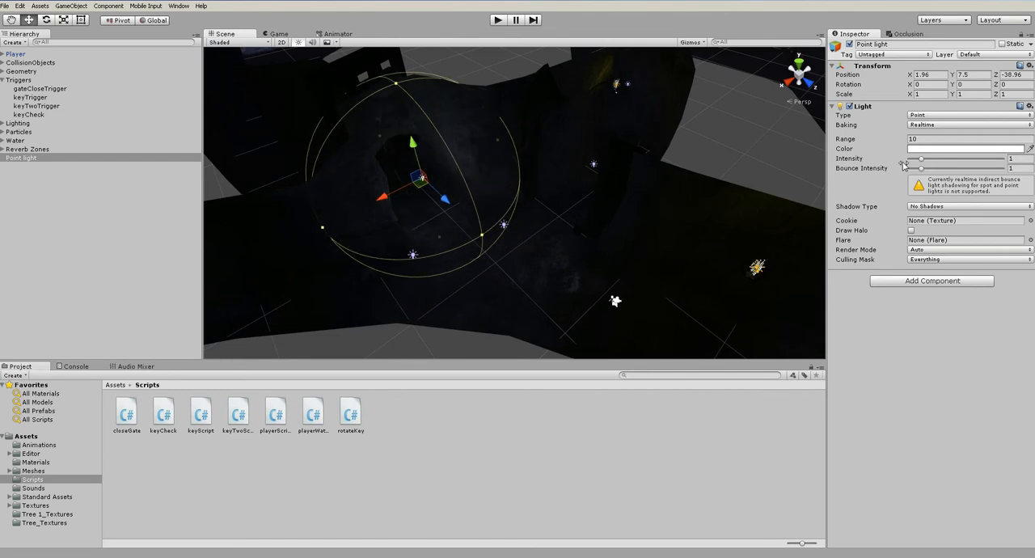
{"action": "left_click_drag", "start_coordinate": [888, 139], "coordinate": [3, 176]}
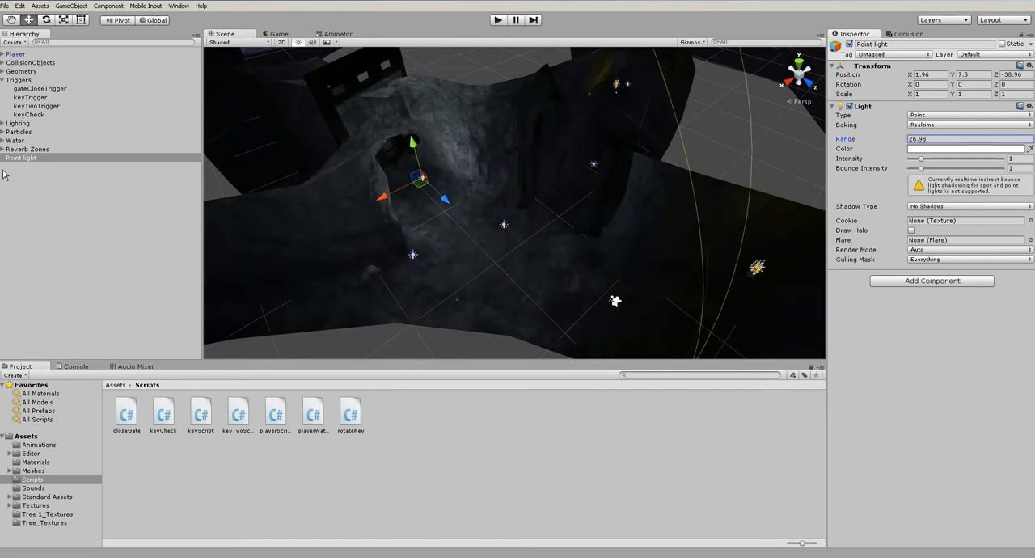
{"action": "left_click", "coordinate": [498, 20]}
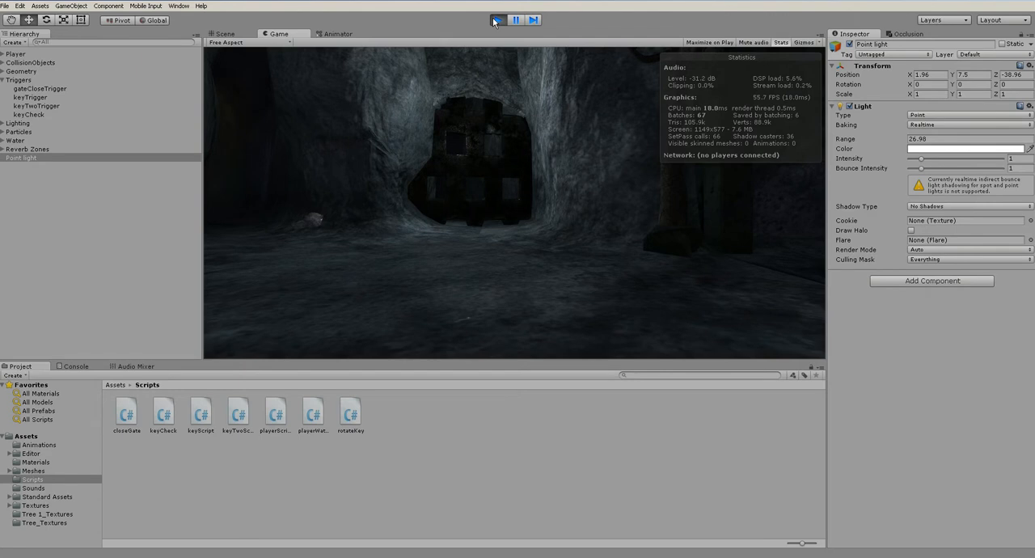
{"action": "left_click", "coordinate": [495, 21]}
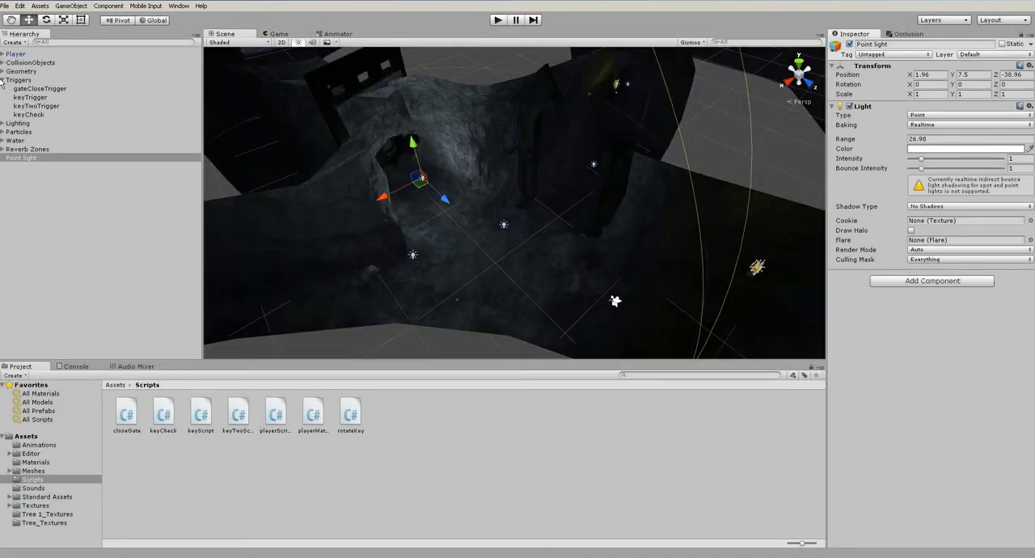
Select and frame Gate_Door in the Geometry group, and open its gateClose clip in the Animation window
{"action": "left_click", "coordinate": [3, 80]}
{"action": "left_click", "coordinate": [3, 71]}
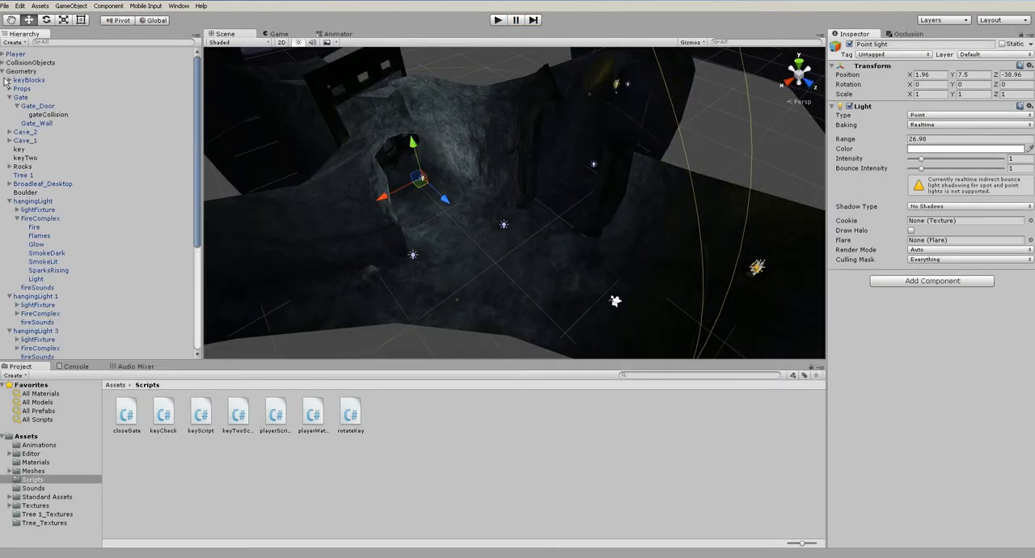
{"action": "left_click", "coordinate": [43, 106]}
{"action": "key", "text": "f"}
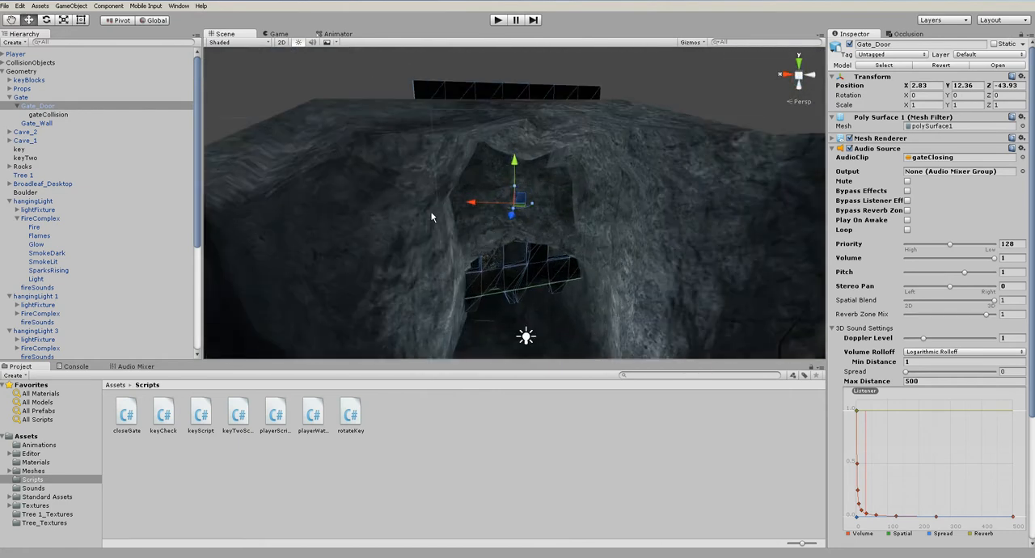
{"action": "left_click", "coordinate": [181, 7]}
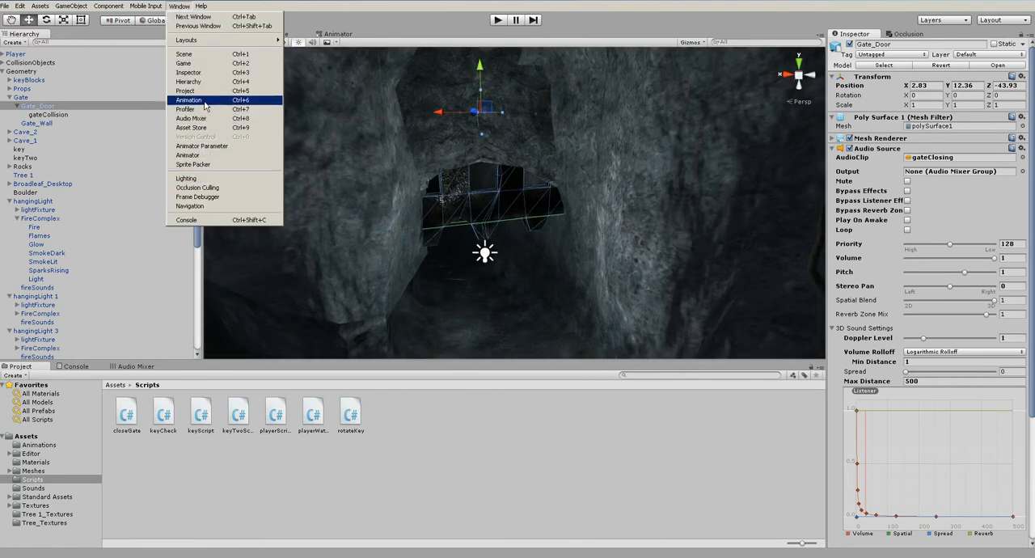
{"action": "left_click", "coordinate": [192, 100]}
{"action": "scroll", "coordinate": [419, 196], "scroll_direction": "down", "scroll_amount": 5}
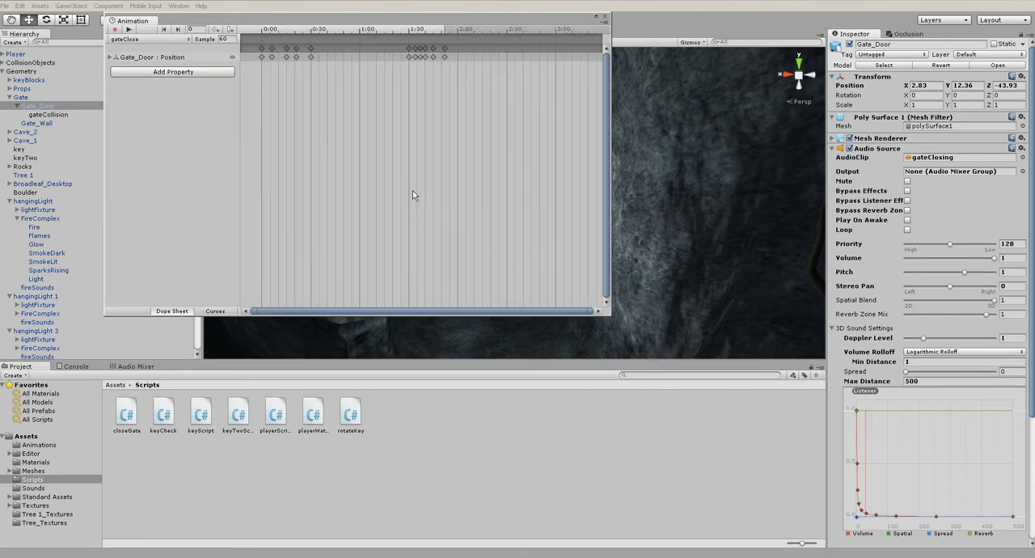
{"action": "scroll", "coordinate": [453, 190], "scroll_direction": "up", "scroll_amount": 6}
Scrub through gateClose and shift its final group of Position keyframes so the group starts at about 4:44
{"action": "left_click_drag", "start_coordinate": [262, 30], "coordinate": [750, 205]}
{"action": "left_click_drag", "start_coordinate": [639, 215], "coordinate": [535, 293]}
{"action": "left_click_drag", "start_coordinate": [534, 297], "coordinate": [721, 303]}
{"action": "scroll", "coordinate": [693, 350], "scroll_direction": "down", "scroll_amount": 5}
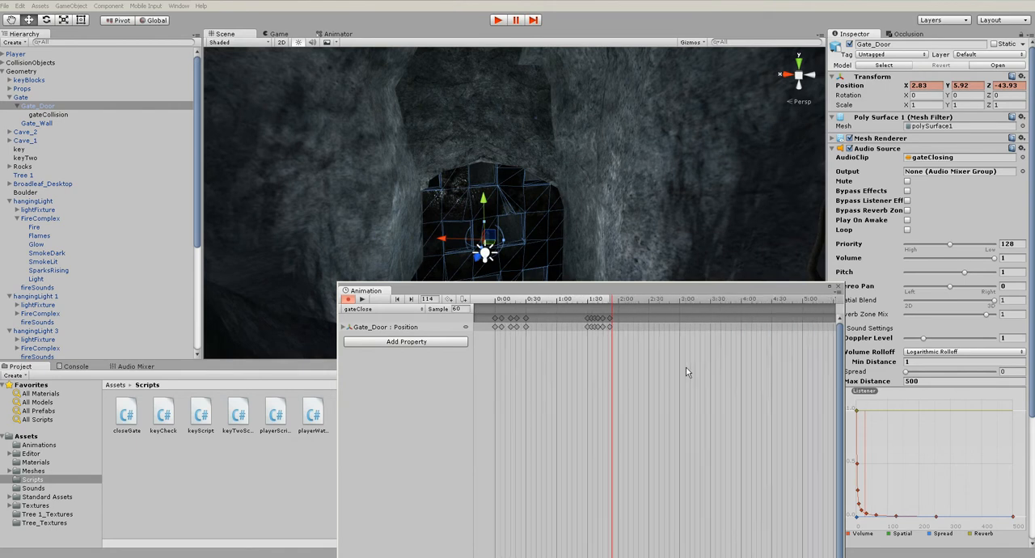
{"action": "scroll", "coordinate": [554, 307], "scroll_direction": "down", "scroll_amount": 3}
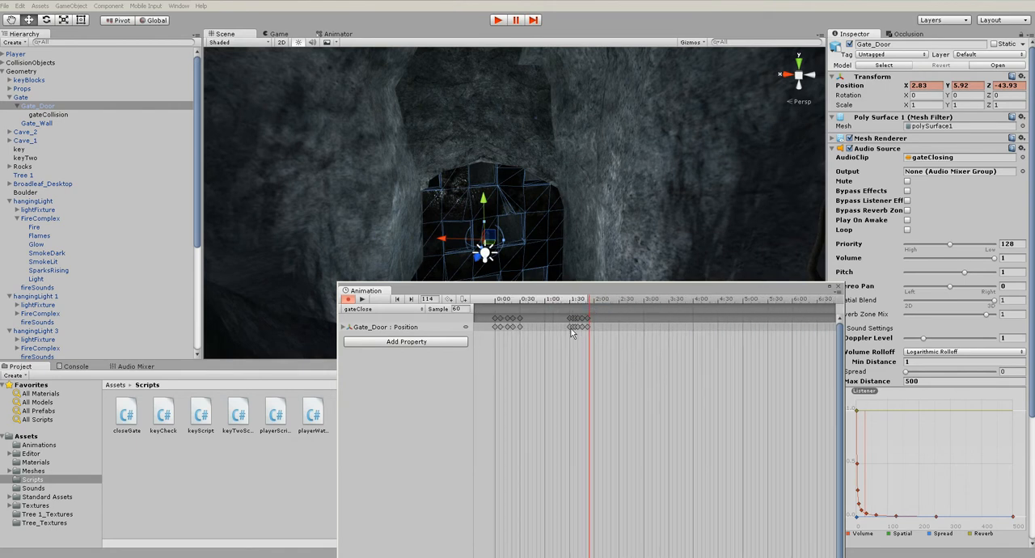
{"action": "left_click_drag", "start_coordinate": [565, 330], "coordinate": [739, 328]}
{"action": "left_click_drag", "start_coordinate": [524, 300], "coordinate": [661, 115]}
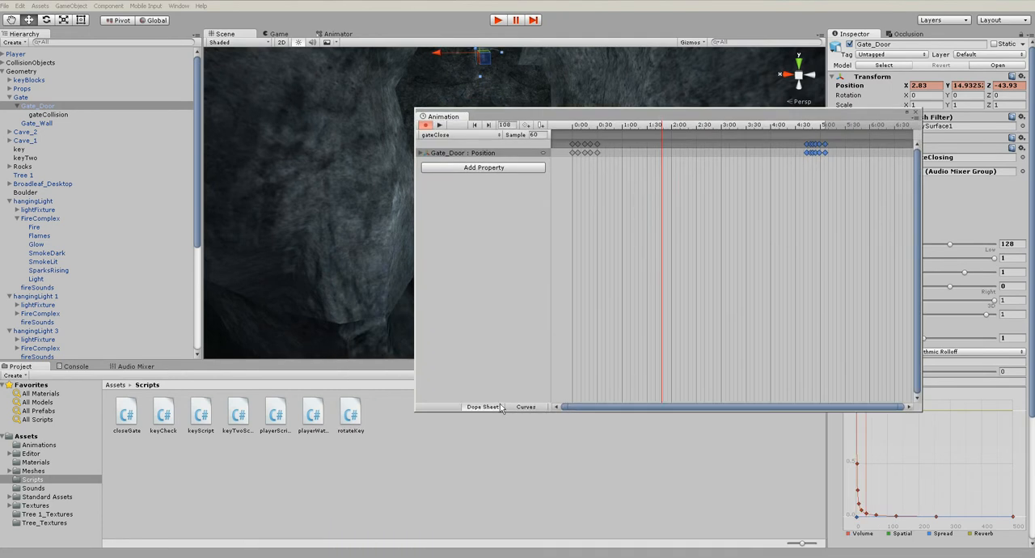
Lower the incoming tangent of the 4:44 key on Gate_Door's Y position curve, close the Animation window, and play-test the gate
{"action": "left_click", "coordinate": [521, 407]}
{"action": "left_click", "coordinate": [593, 168]}
{"action": "left_click", "coordinate": [760, 178]}
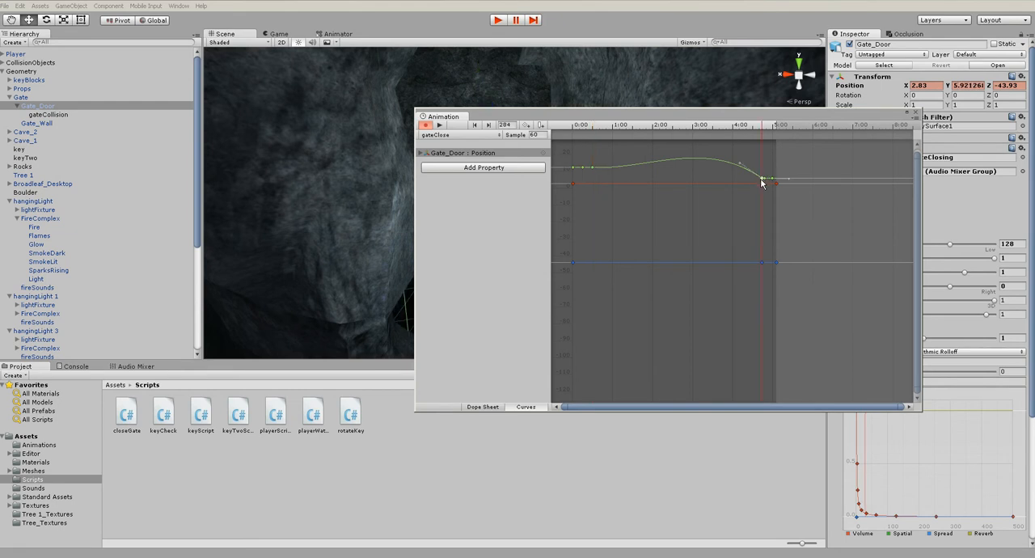
{"action": "left_click_drag", "start_coordinate": [740, 163], "coordinate": [738, 174]}
{"action": "left_click_drag", "start_coordinate": [604, 116], "coordinate": [714, 288]}
{"action": "left_click", "coordinate": [895, 230]}
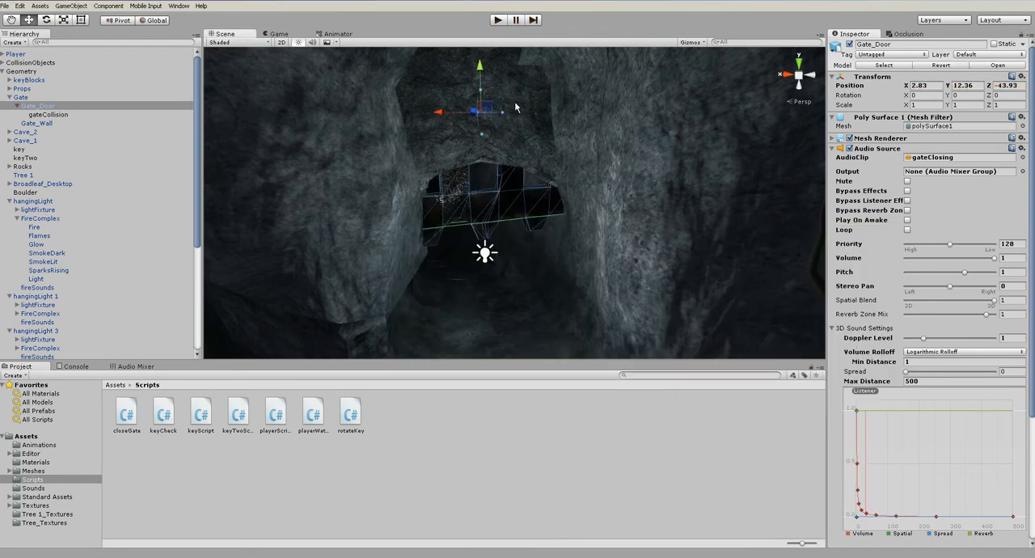
{"action": "left_click", "coordinate": [498, 20]}
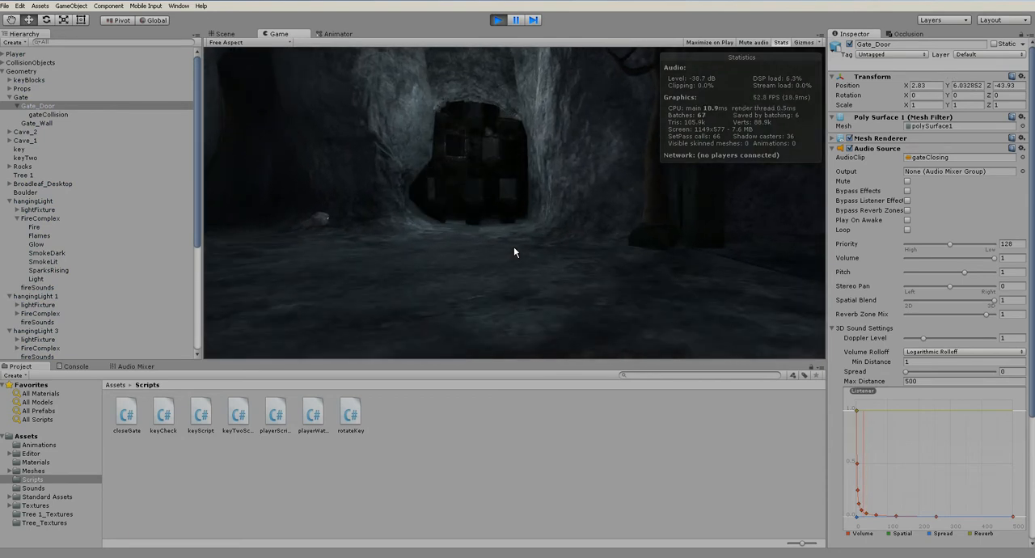
{"action": "left_click", "coordinate": [496, 20]}
Reopen gateClose in the Animation window and shift its final group of Position keyframes to start at about 4:16
{"action": "left_click", "coordinate": [179, 6]}
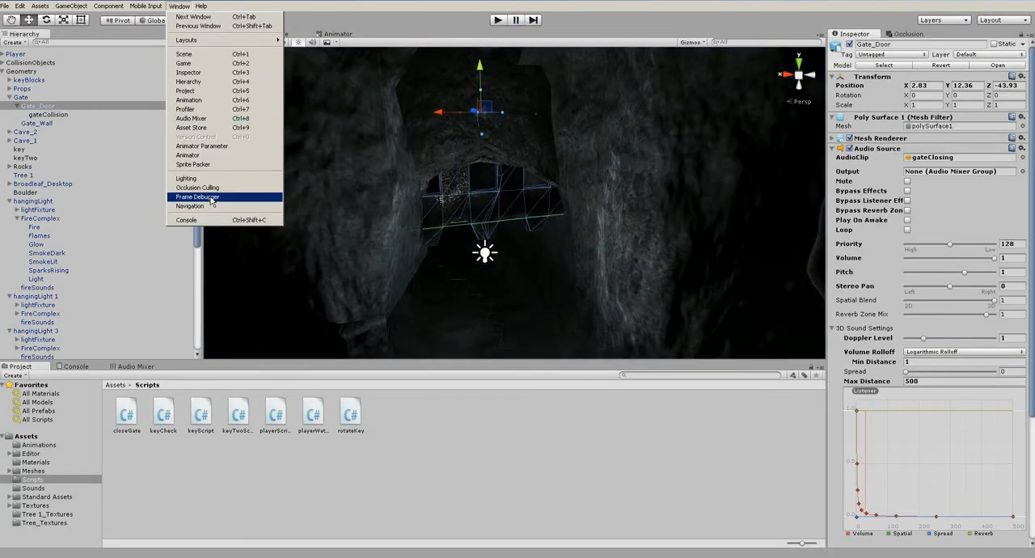
{"action": "left_click", "coordinate": [189, 99]}
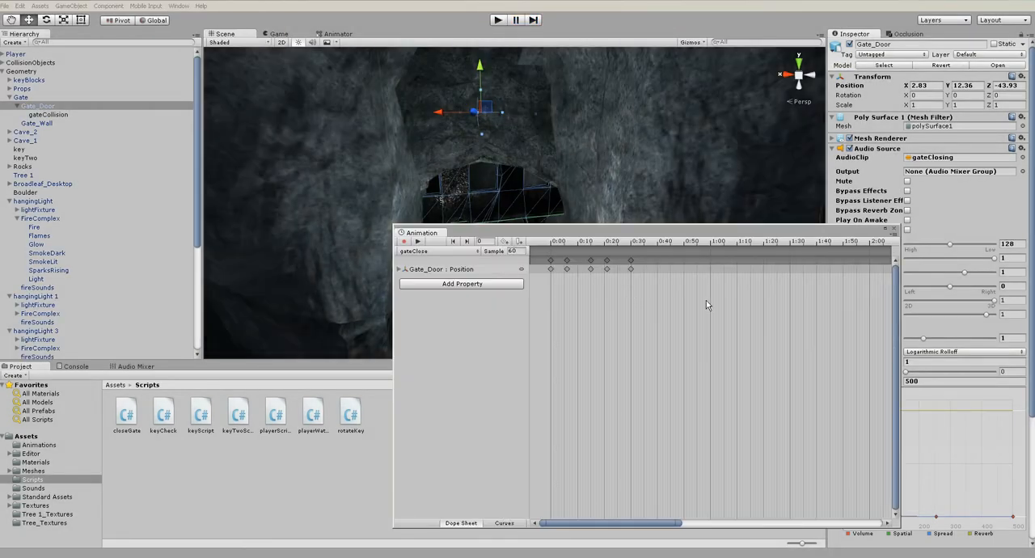
{"action": "scroll", "coordinate": [638, 335], "scroll_direction": "down", "scroll_amount": 8}
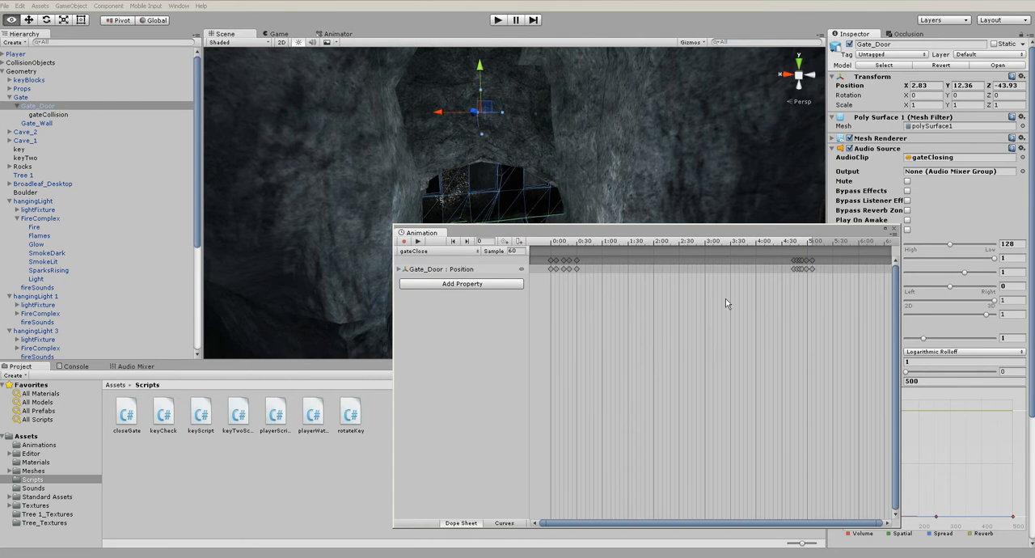
{"action": "scroll", "coordinate": [732, 291], "scroll_direction": "up", "scroll_amount": 5}
{"action": "left_click_drag", "start_coordinate": [739, 258], "coordinate": [800, 305]}
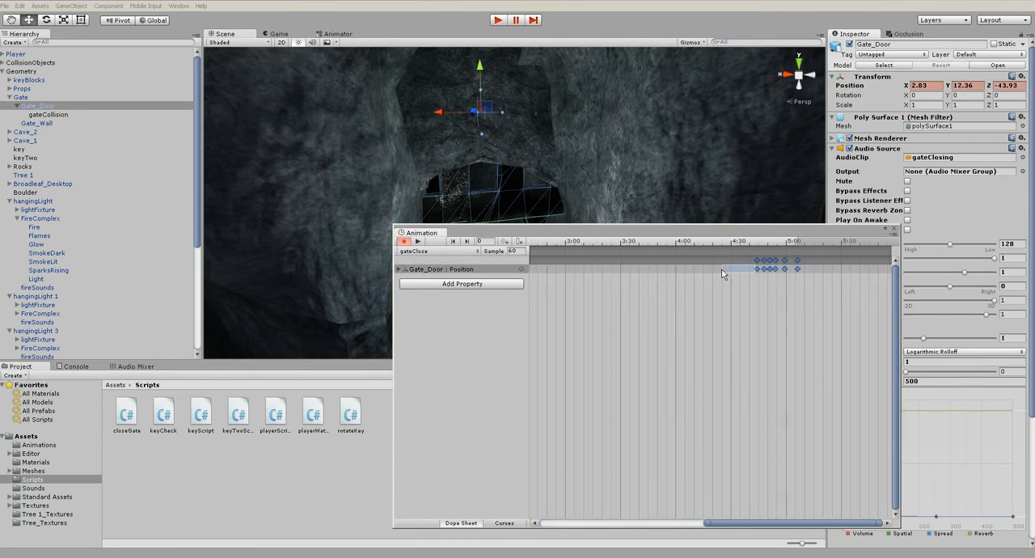
{"action": "left_click", "coordinate": [755, 269]}
{"action": "left_click_drag", "start_coordinate": [755, 271], "coordinate": [705, 270]}
{"action": "left_click", "coordinate": [544, 243]}
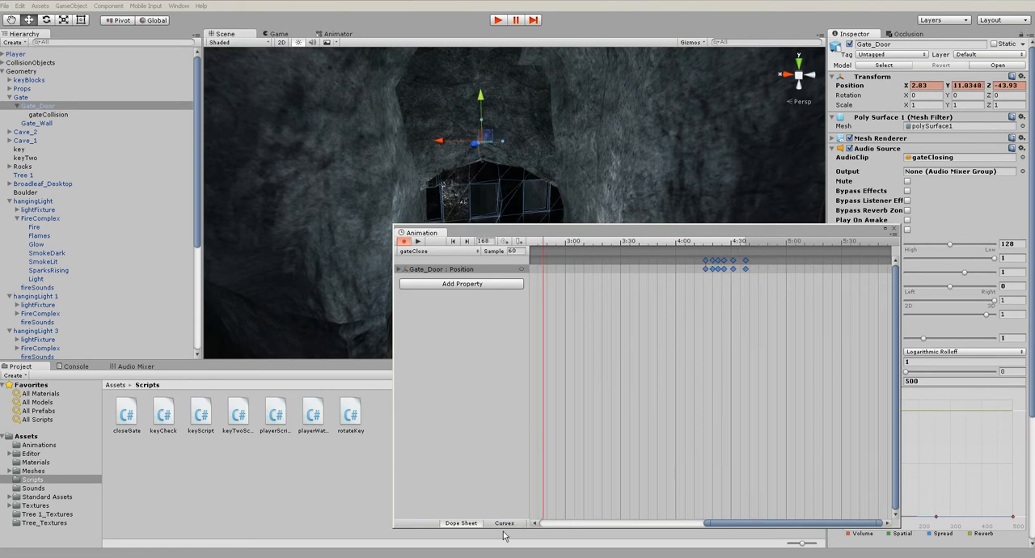
Adjust the tangent at the start of the final key group on Gate_Door's Position curve, scrub gateClose, and close the Animation window
{"action": "left_click", "coordinate": [586, 402]}
{"action": "left_click", "coordinate": [503, 523]}
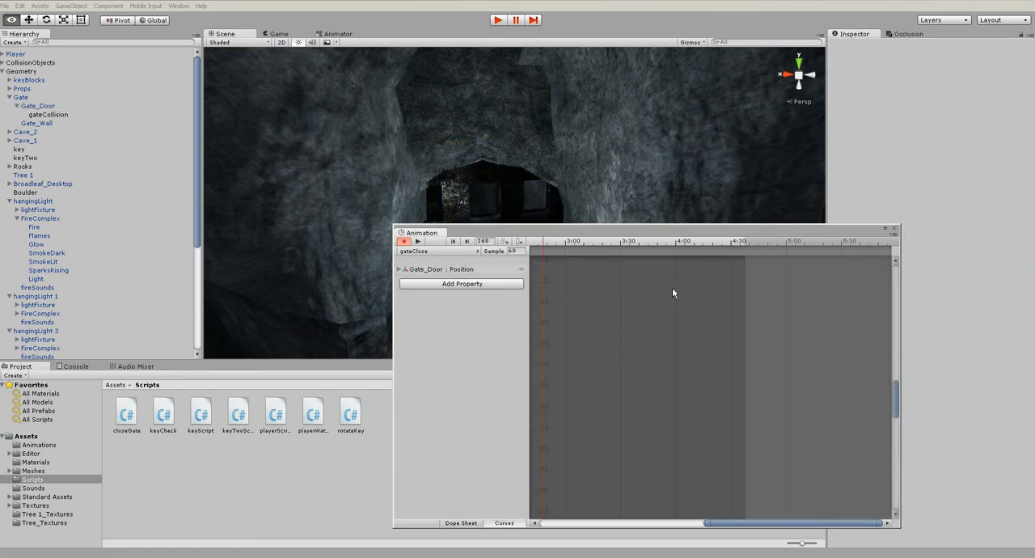
{"action": "left_click", "coordinate": [428, 269]}
{"action": "middle_click_drag", "start_coordinate": [721, 317], "coordinate": [738, 349]}
{"action": "left_click", "coordinate": [784, 335]}
{"action": "left_click_drag", "start_coordinate": [758, 326], "coordinate": [757, 331]}
{"action": "left_click_drag", "start_coordinate": [611, 241], "coordinate": [665, 243]}
{"action": "left_click", "coordinate": [892, 231]}
Play-test the level repeatedly, moving forward to compare the gate's closing motion with its sound
{"action": "left_click", "coordinate": [498, 19]}
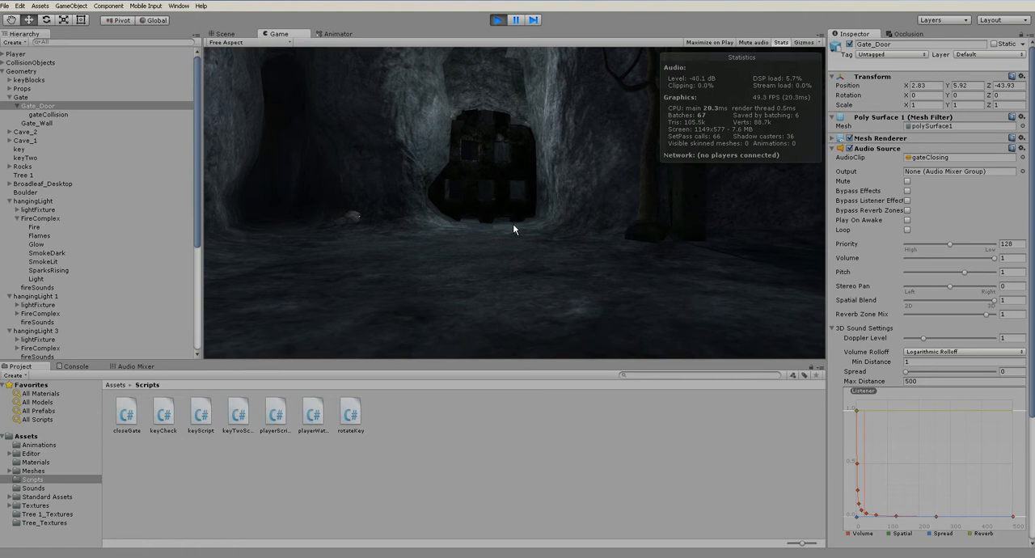
{"action": "key", "text": "ctrl+p"}
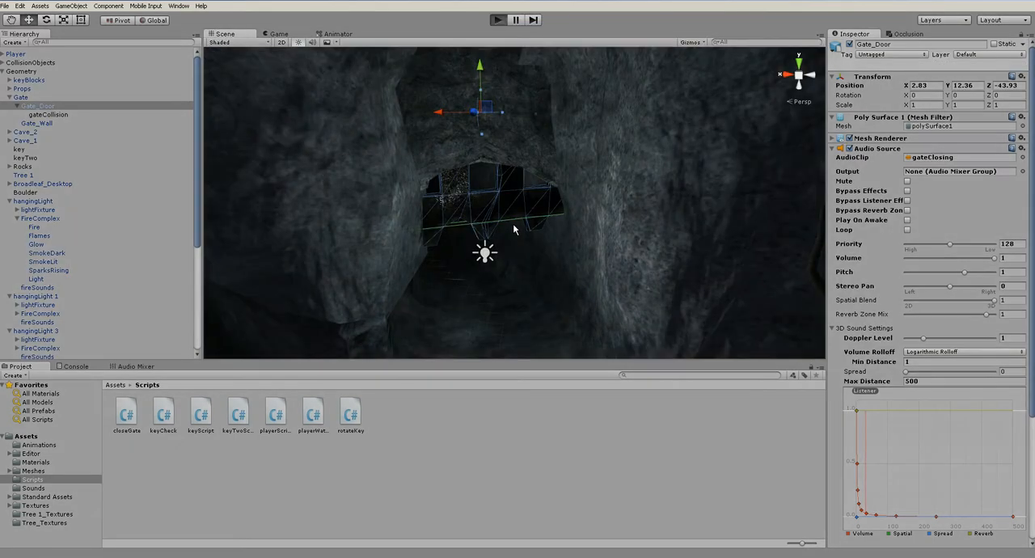
{"action": "key", "text": "ctrl+p"}
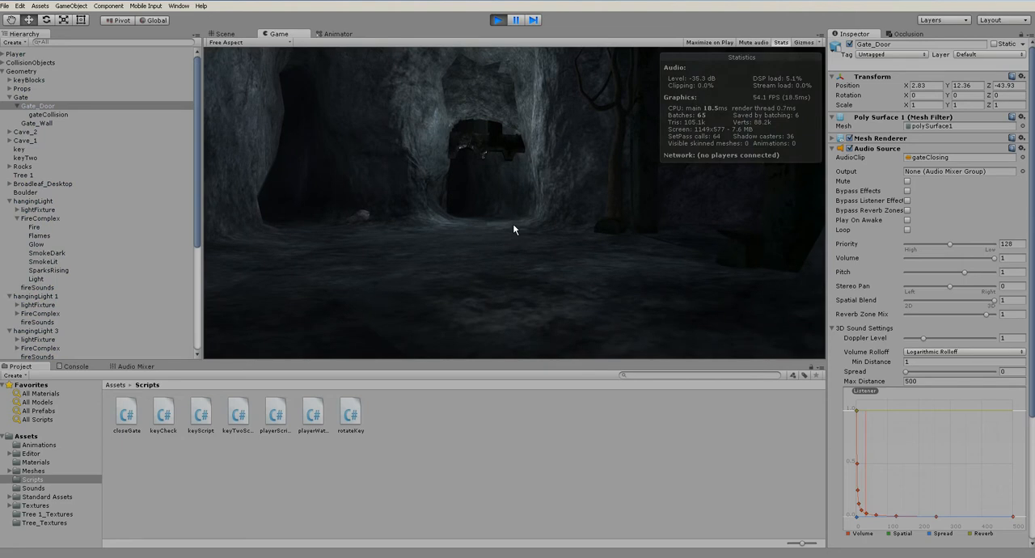
{"action": "key", "text": "w"}
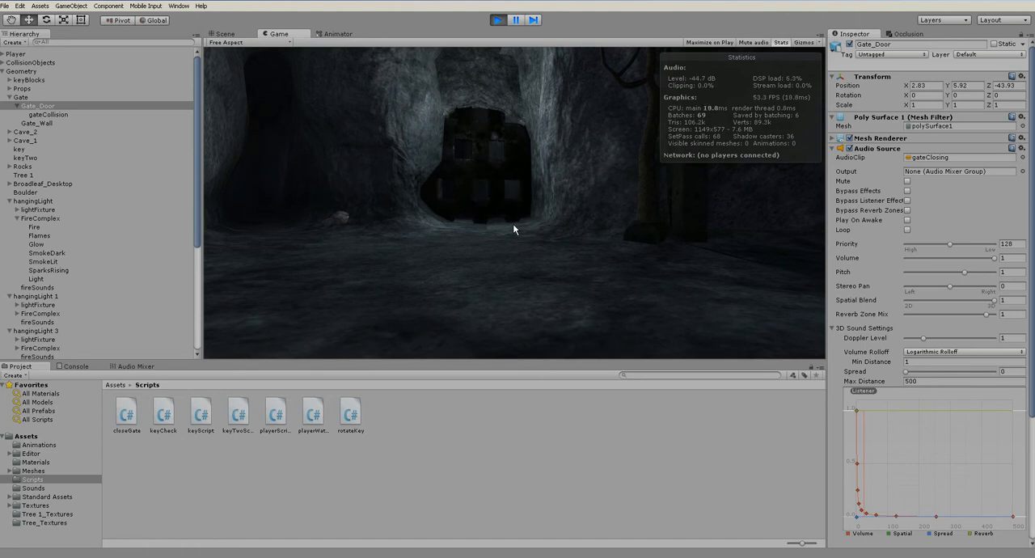
{"action": "key", "text": "ctrl+p"}
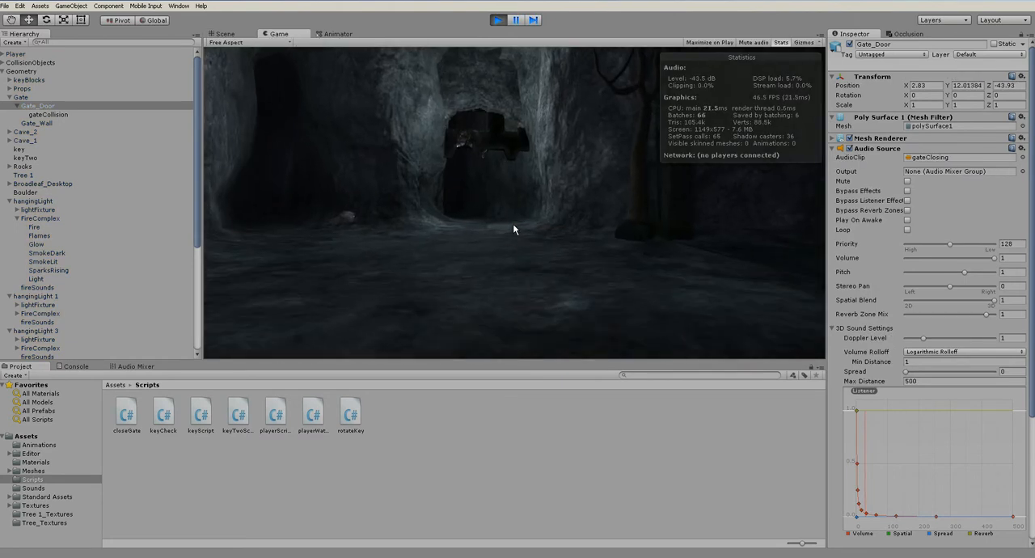
{"action": "key", "text": "ctrl+p"}
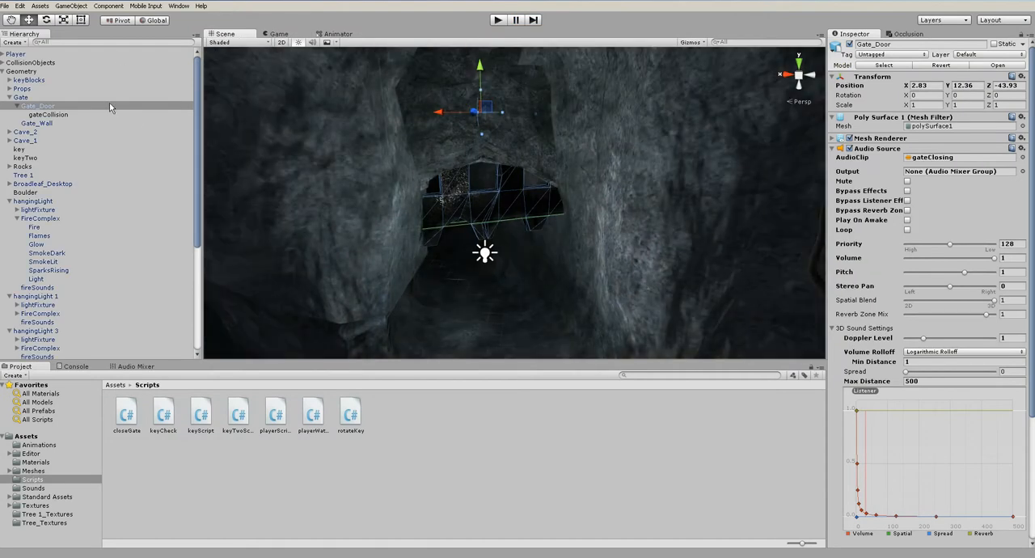
Shift the 0:30 Position keyframe of gateClose and the one before it so the later one sits at 0:35, and play-test the gate
{"action": "left_click", "coordinate": [179, 6]}
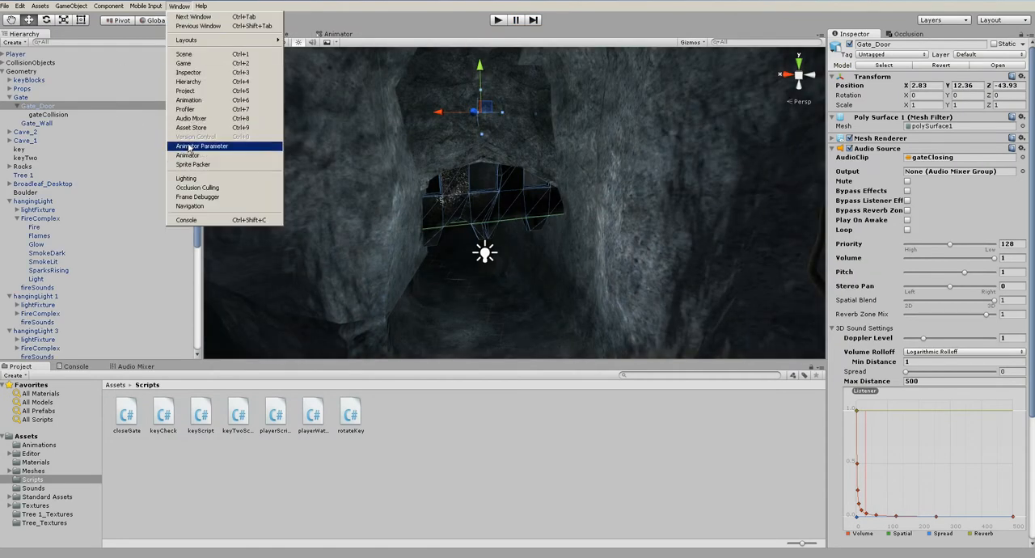
{"action": "left_click", "coordinate": [188, 100]}
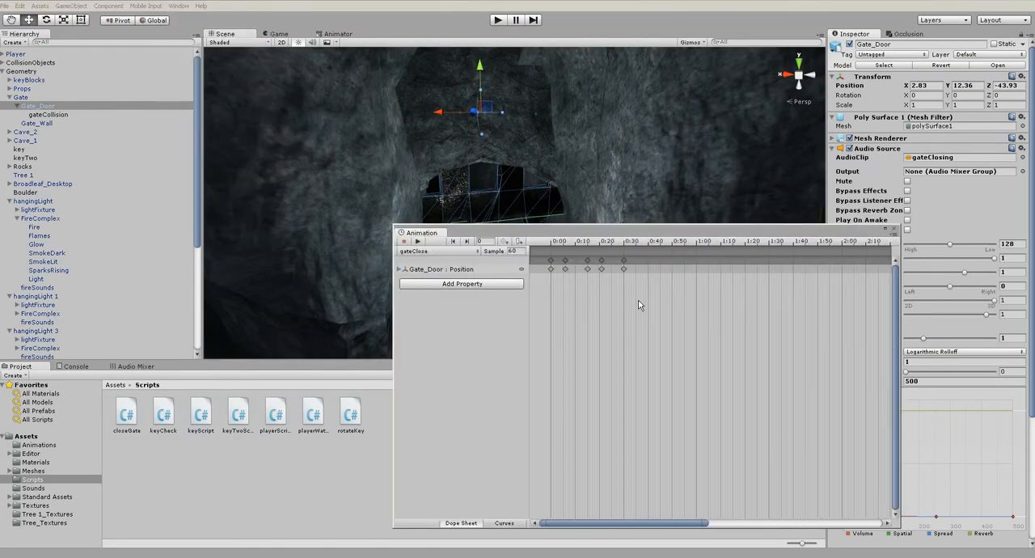
{"action": "left_click", "coordinate": [625, 272]}
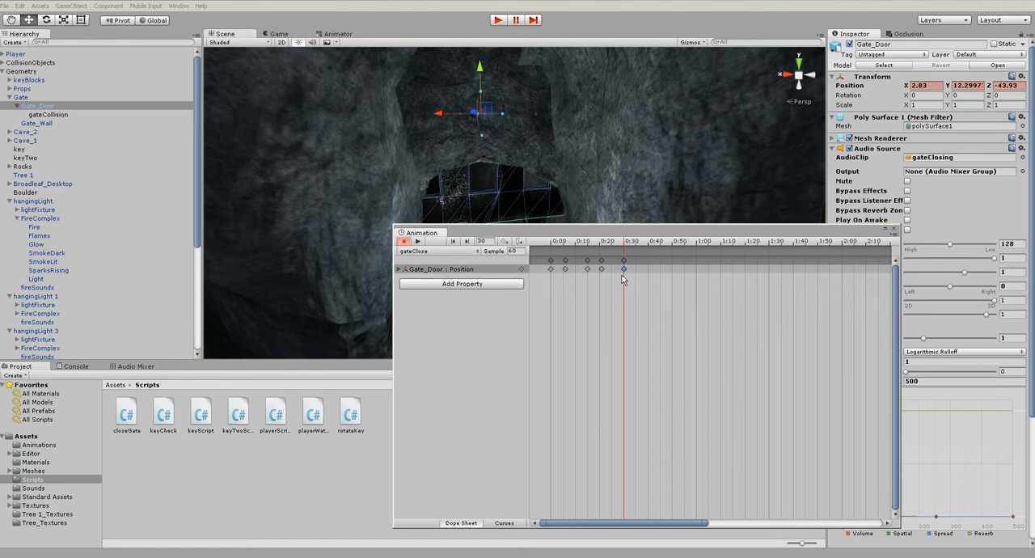
{"action": "left_click", "coordinate": [602, 270]}
{"action": "left_click_drag", "start_coordinate": [624, 271], "coordinate": [636, 272]}
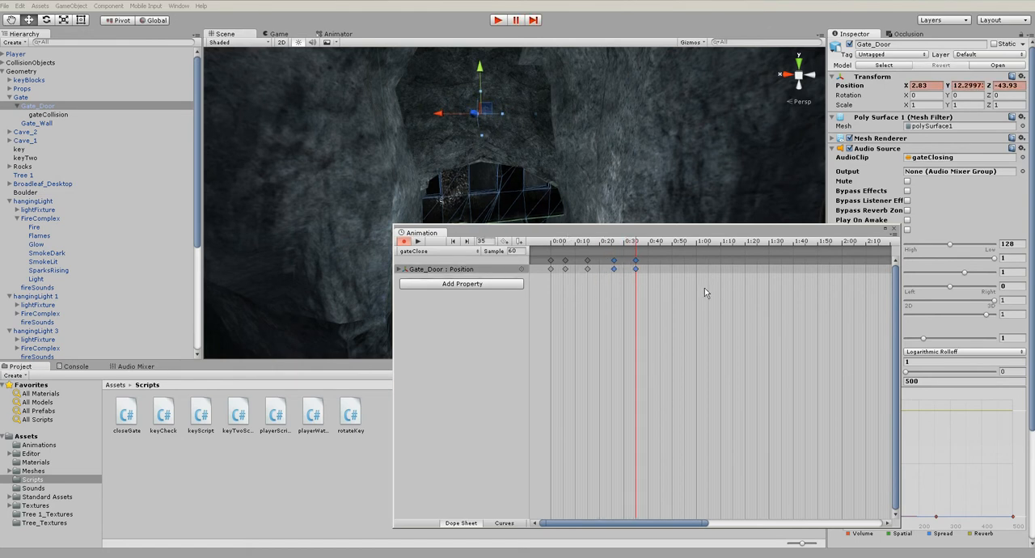
{"action": "left_click", "coordinate": [891, 228]}
{"action": "left_click", "coordinate": [497, 20]}
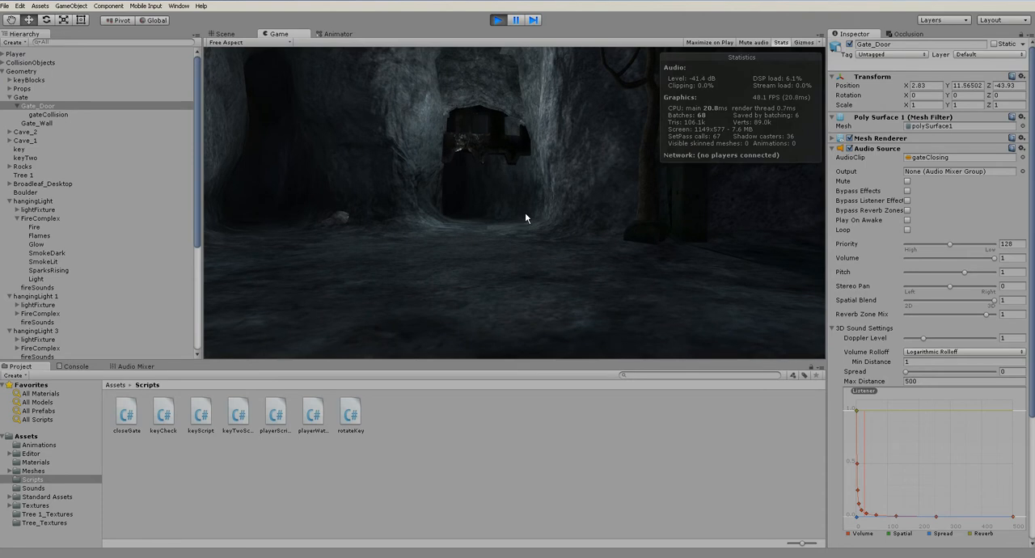
{"action": "left_click", "coordinate": [501, 21]}
Reopen gateClose and shift the last three early Position keyframes so the final one sits at 0:41, and play-test the gate
{"action": "left_click", "coordinate": [186, 7]}
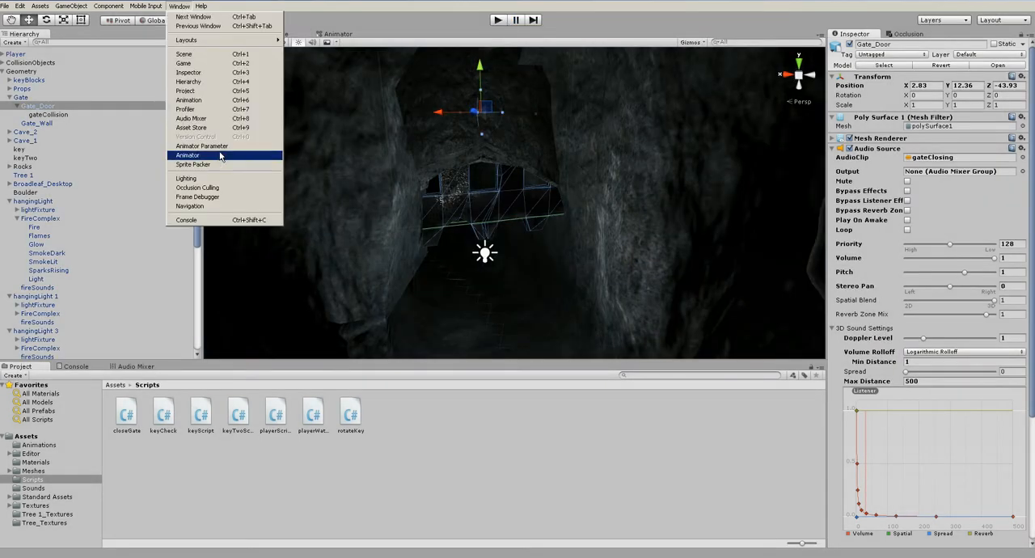
{"action": "left_click", "coordinate": [202, 97]}
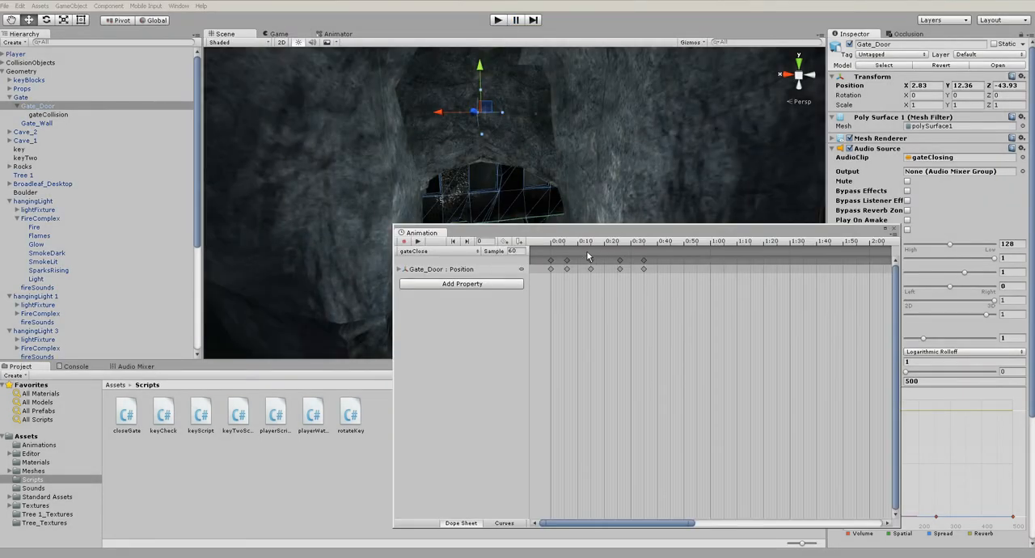
{"action": "left_click", "coordinate": [591, 269]}
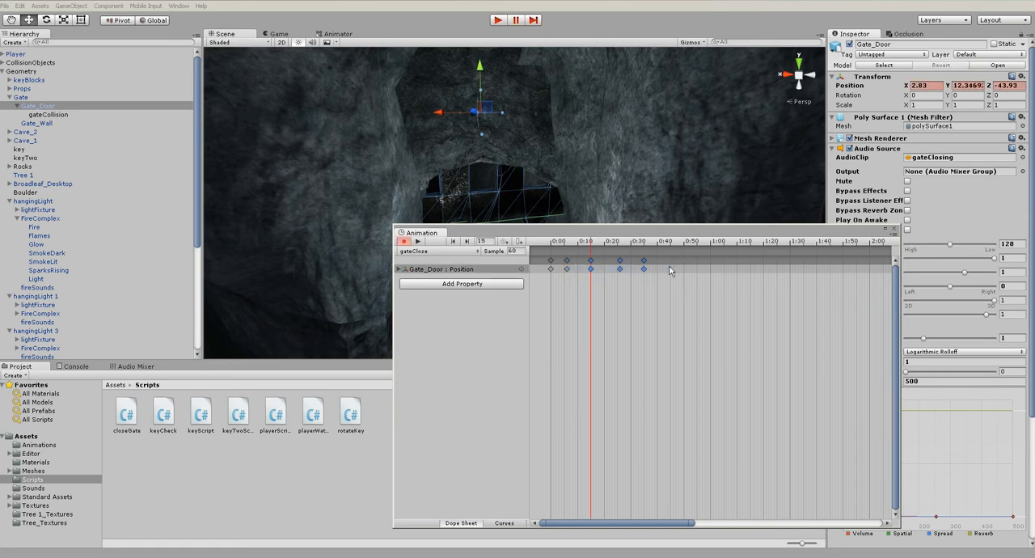
{"action": "left_click_drag", "start_coordinate": [643, 270], "coordinate": [658, 274]}
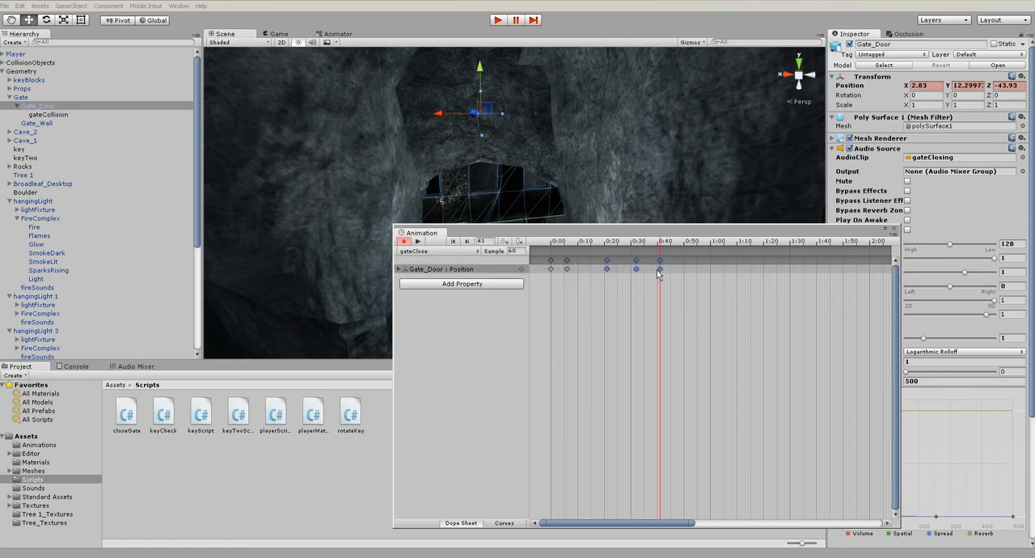
{"action": "left_click", "coordinate": [497, 20]}
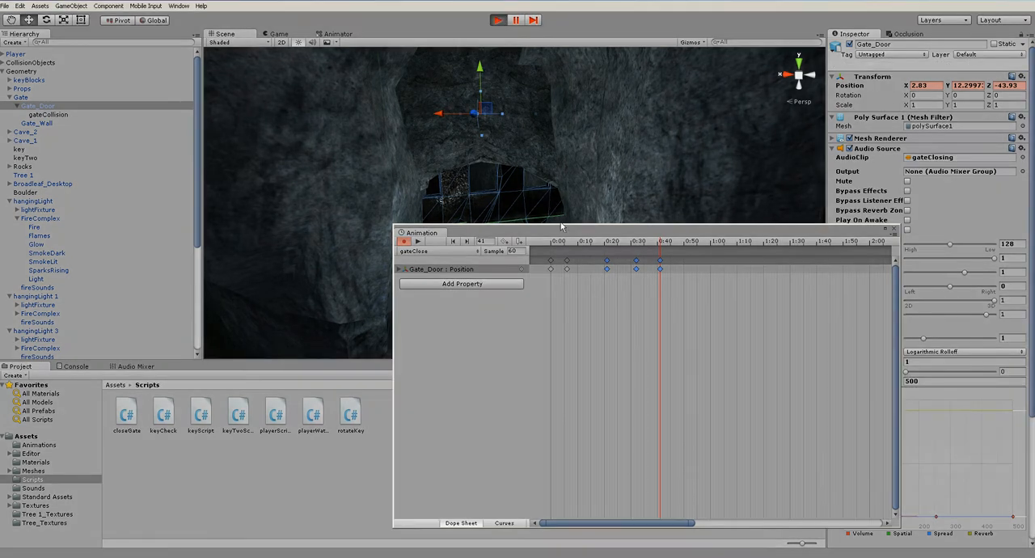
{"action": "left_click_drag", "start_coordinate": [560, 228], "coordinate": [616, 244]}
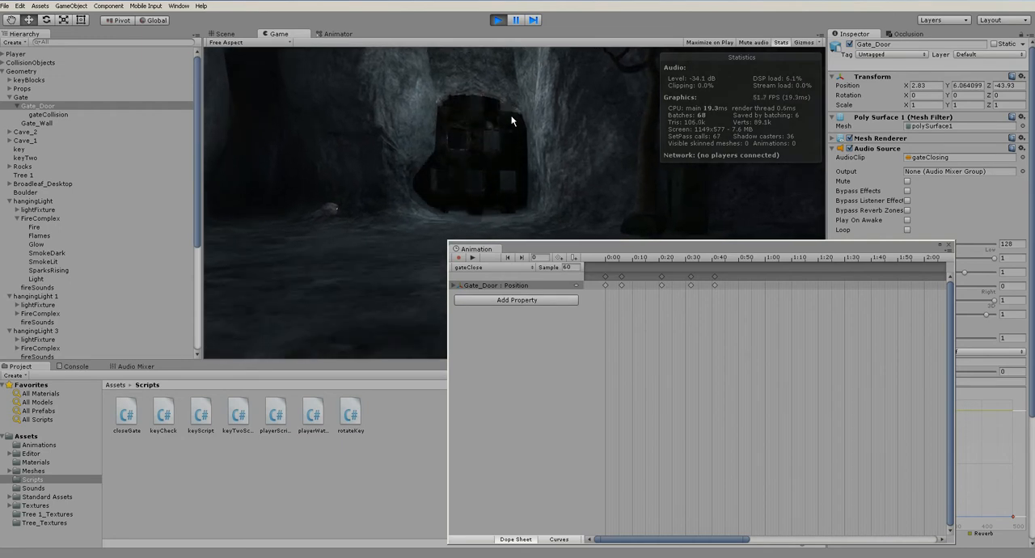
{"action": "left_click", "coordinate": [499, 22]}
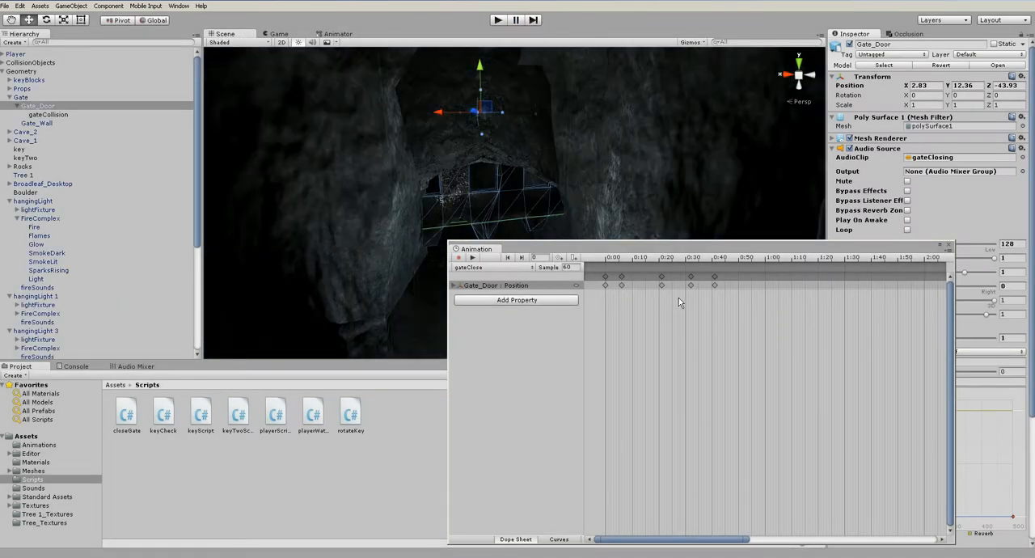
Spread the early Position keyframes of gateClose so the second sits at about 0:11 and the third at 0:24, play-testing the gate
{"action": "left_click_drag", "start_coordinate": [621, 289], "coordinate": [725, 290]}
{"action": "left_click", "coordinate": [498, 19]}
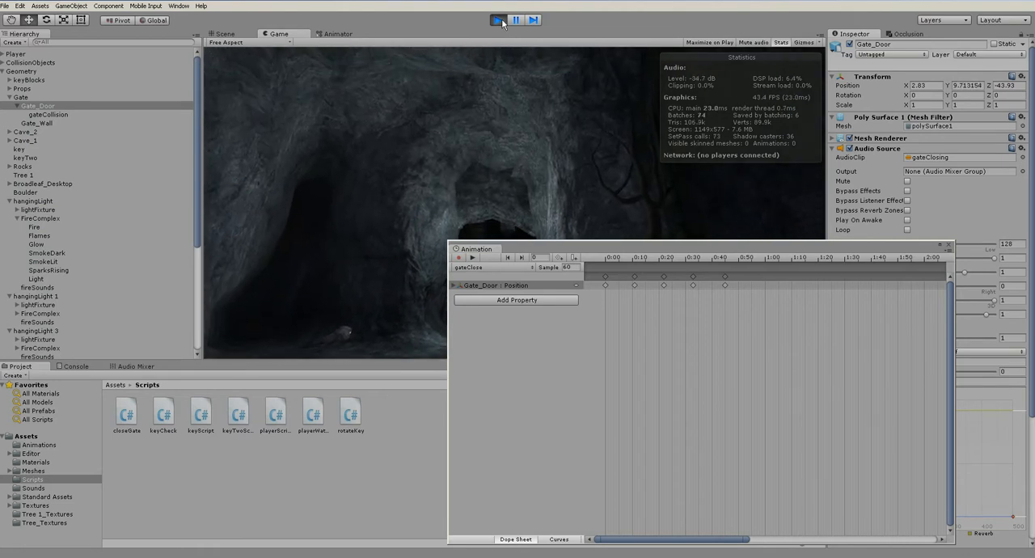
{"action": "left_click", "coordinate": [498, 20]}
{"action": "left_click_drag", "start_coordinate": [725, 287], "coordinate": [670, 287]}
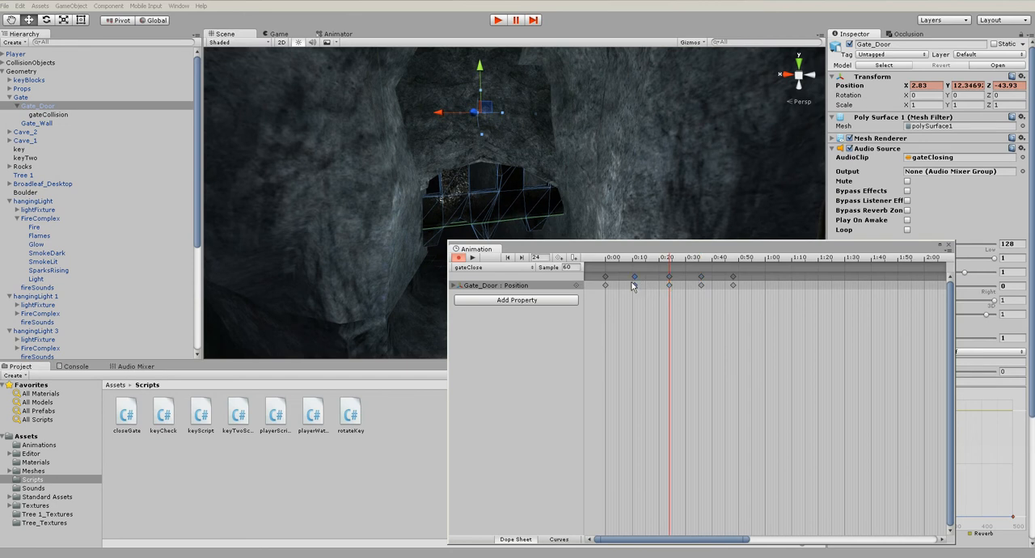
{"action": "left_click", "coordinate": [497, 20]}
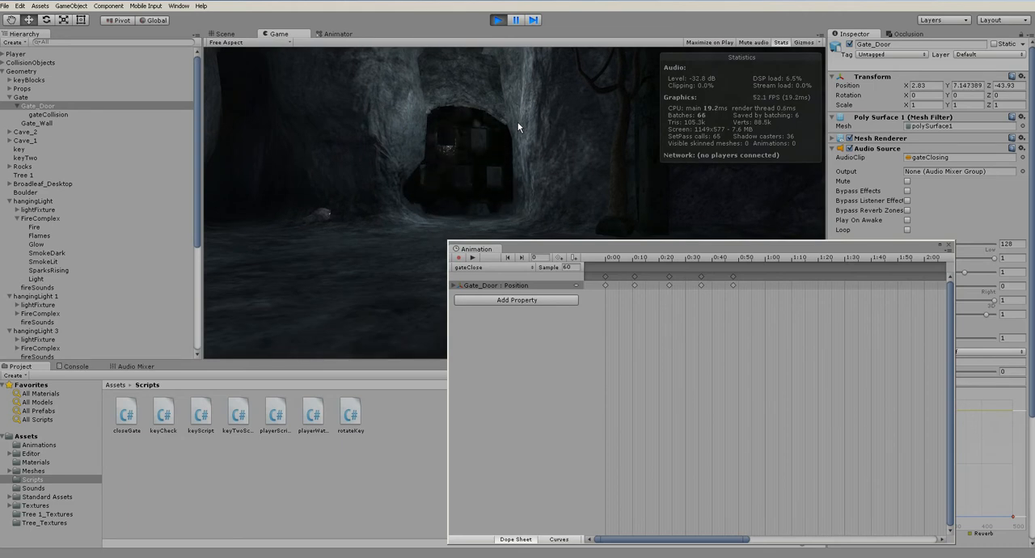
{"action": "left_click", "coordinate": [500, 21]}
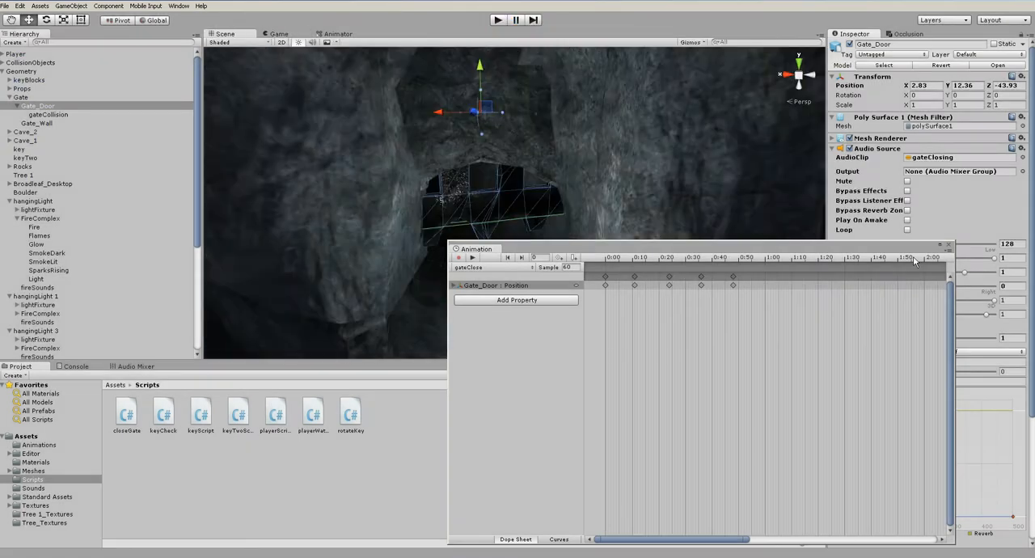
Try Max Distance values of 100 and 80 on Gate_Door's Audio Source, and play-test the gate sound
{"action": "scroll", "coordinate": [526, 226], "scroll_direction": "down", "scroll_amount": 5}
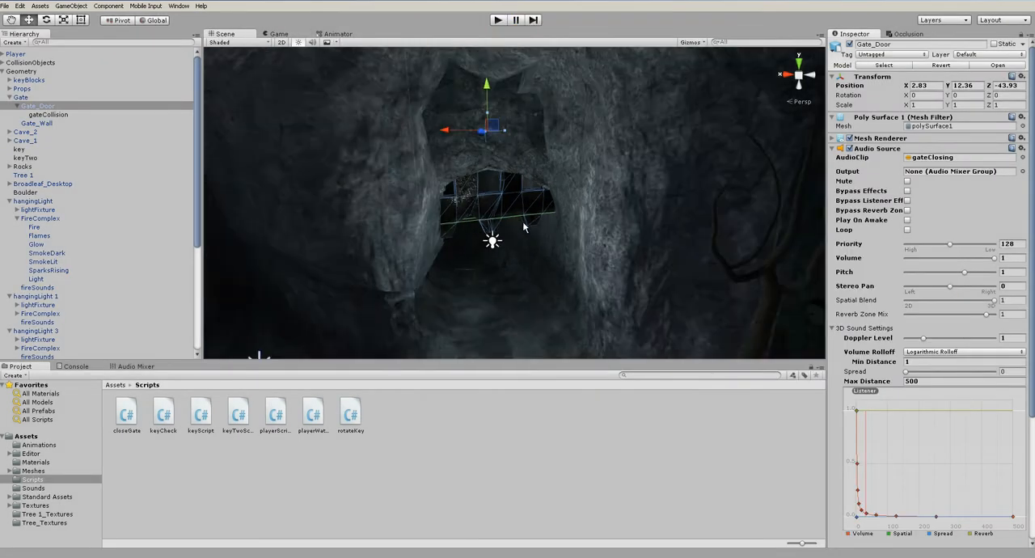
{"action": "left_click", "coordinate": [564, 457]}
{"action": "scroll", "coordinate": [524, 230], "scroll_direction": "down", "scroll_amount": 5}
{"action": "left_click_drag", "start_coordinate": [481, 226], "coordinate": [524, 224], "text": "alt"}
{"action": "left_click", "coordinate": [527, 212]}
{"action": "scroll", "coordinate": [527, 213], "scroll_direction": "up", "scroll_amount": 4}
{"action": "left_click", "coordinate": [527, 212]}
{"action": "left_click", "coordinate": [918, 381]}
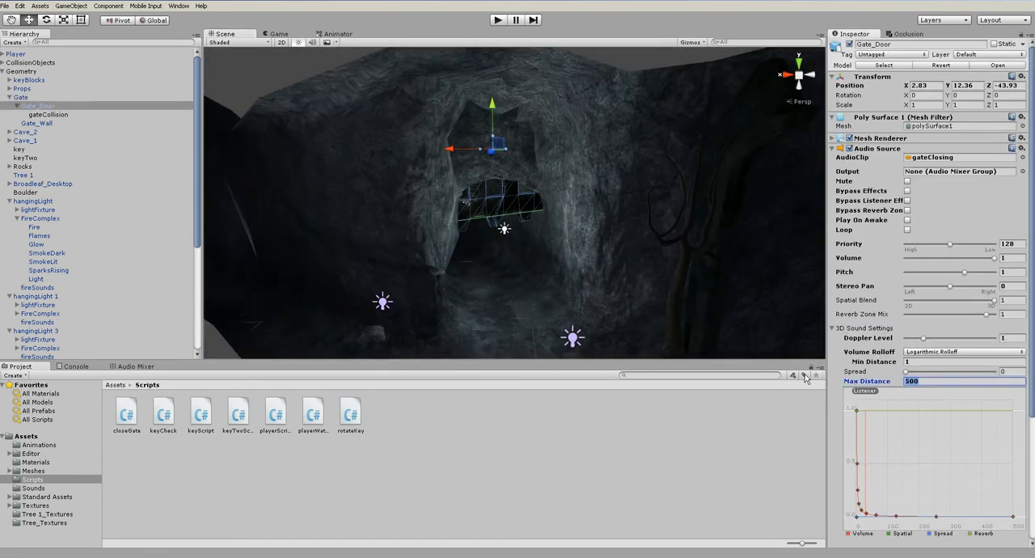
{"action": "type", "text": "100"}
{"action": "scroll", "coordinate": [685, 239], "scroll_direction": "down", "scroll_amount": 10}
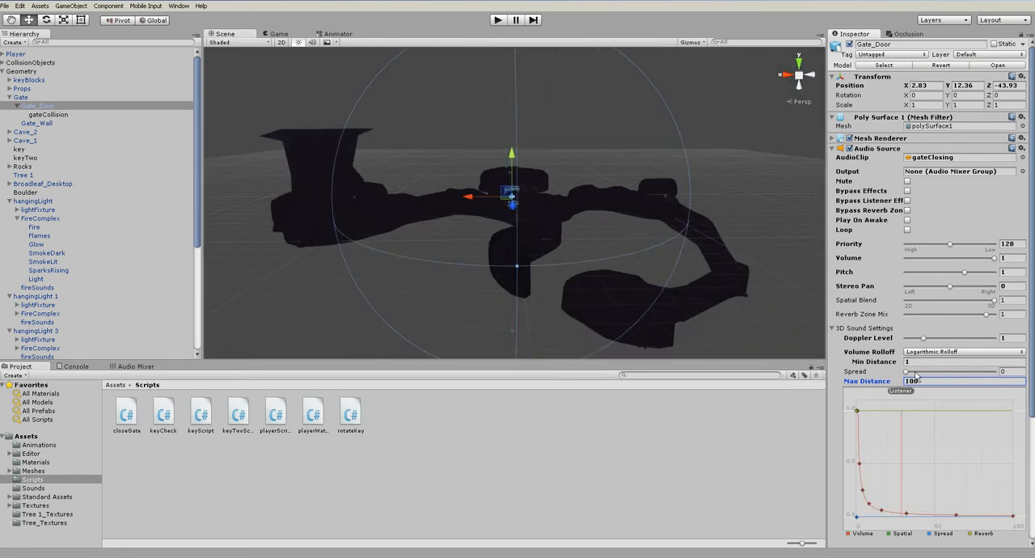
{"action": "type", "text": "80"}
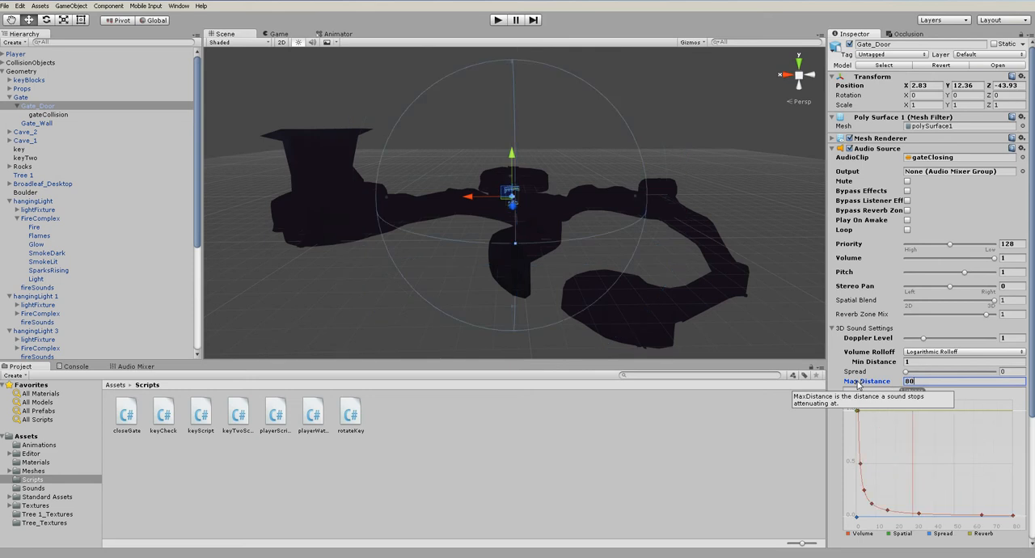
{"action": "left_click", "coordinate": [499, 21]}
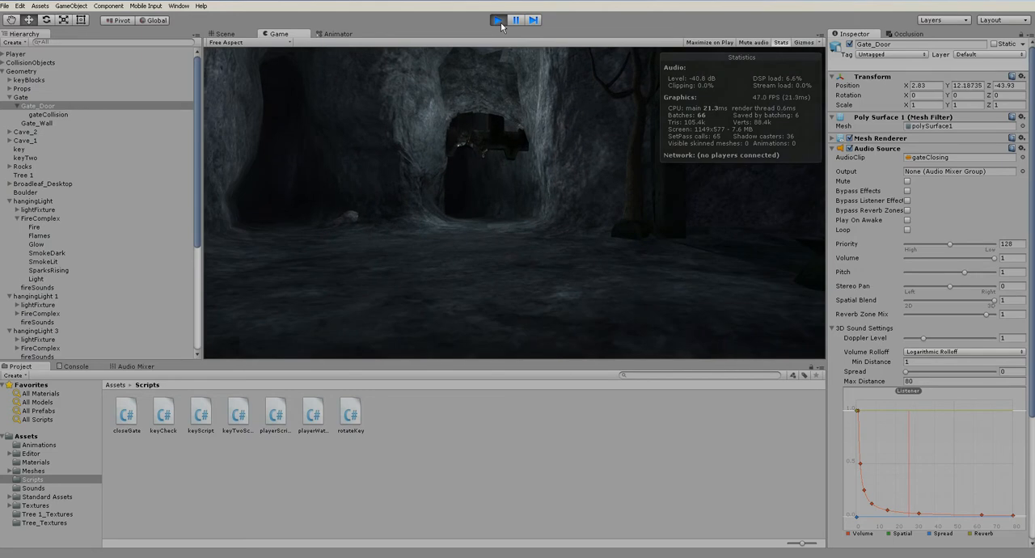
{"action": "left_click", "coordinate": [499, 20]}
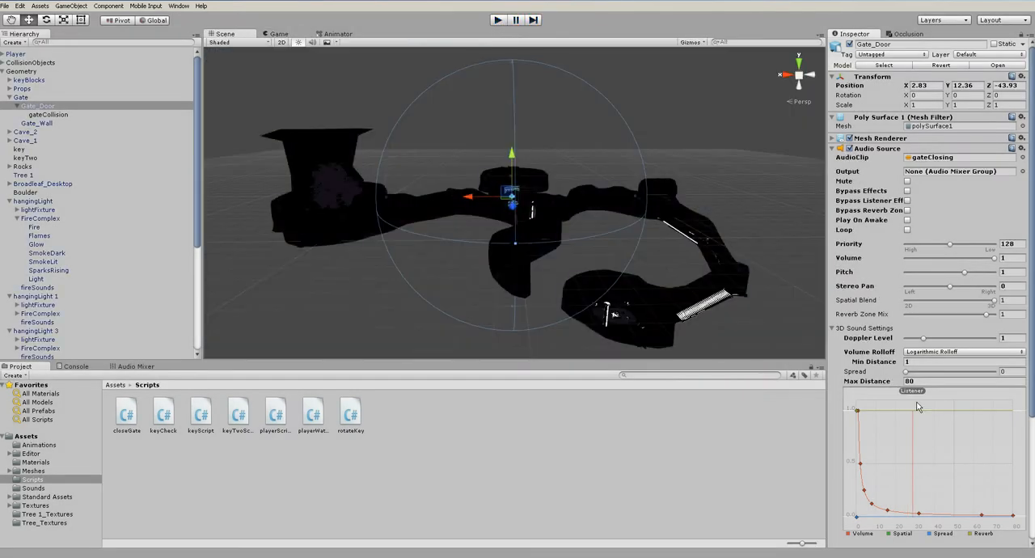
Reduce the Max Distance of Gate_Door's Audio Source to 40, and play-test by walking up to the gate
{"action": "left_click", "coordinate": [886, 380]}
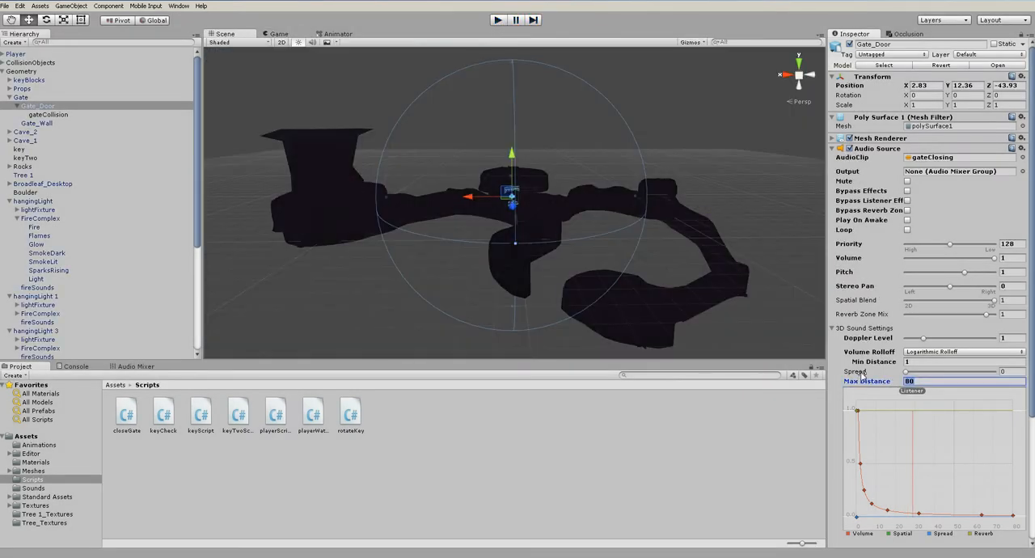
{"action": "type", "text": "50"}
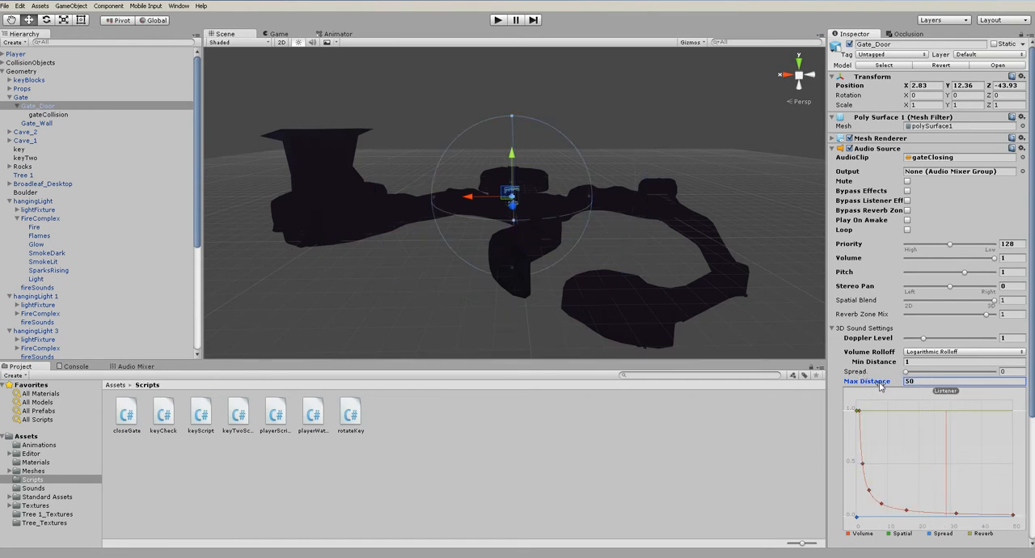
{"action": "left_click_drag", "start_coordinate": [873, 385], "coordinate": [836, 382]}
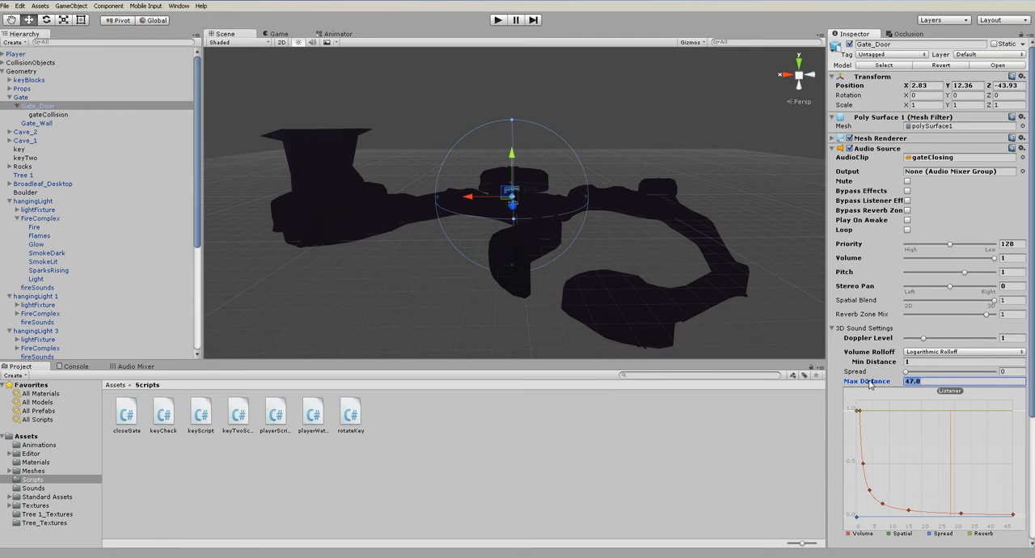
{"action": "type", "text": "47"}
{"action": "key", "text": "BackSpace"}
{"action": "type", "text": "0"}
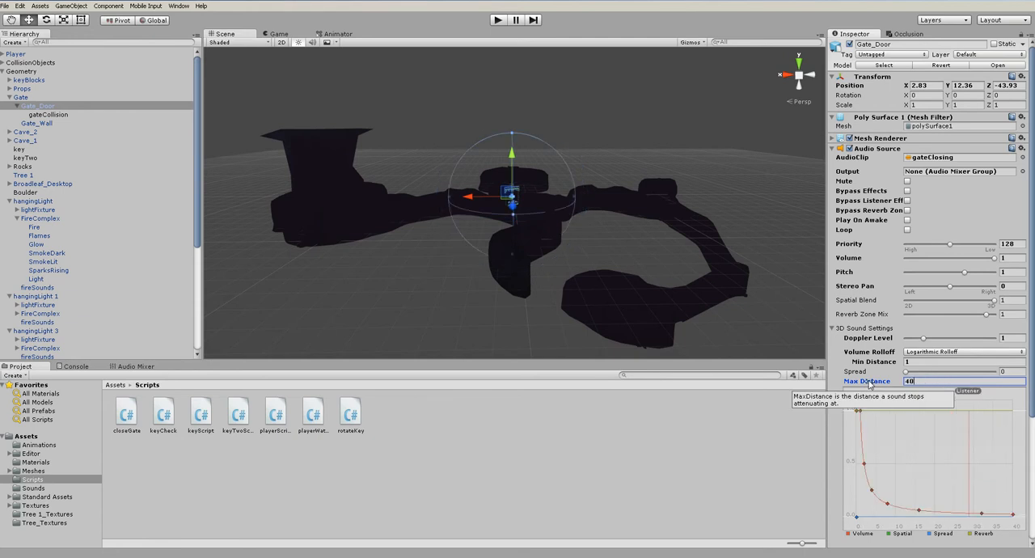
{"action": "left_click", "coordinate": [498, 19]}
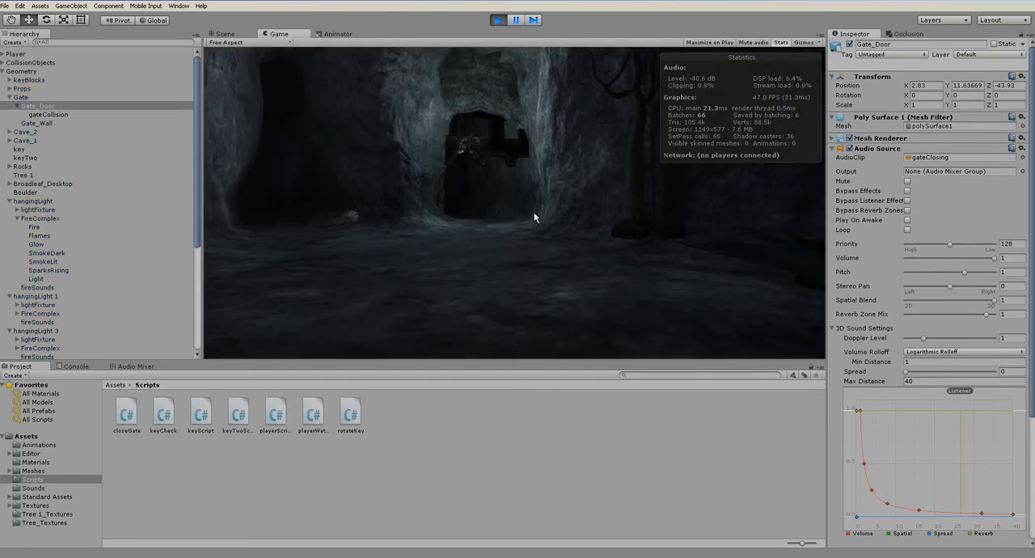
{"action": "key", "text": "w"}
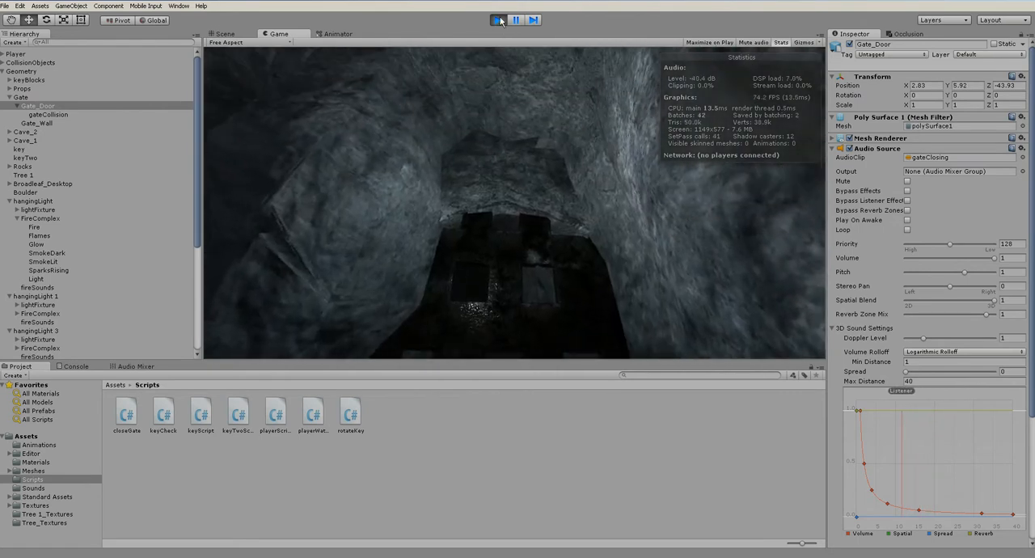
Restart the play-test and walk up to the gate to listen to its closing sound
{"action": "left_click", "coordinate": [497, 20]}
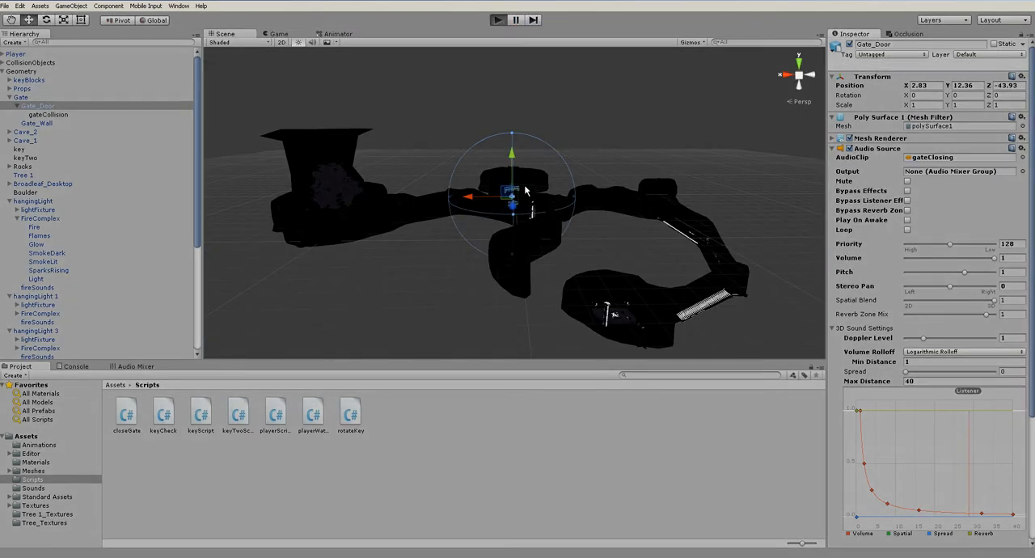
{"action": "key", "text": "ctrl+p"}
{"action": "key", "text": "w"}
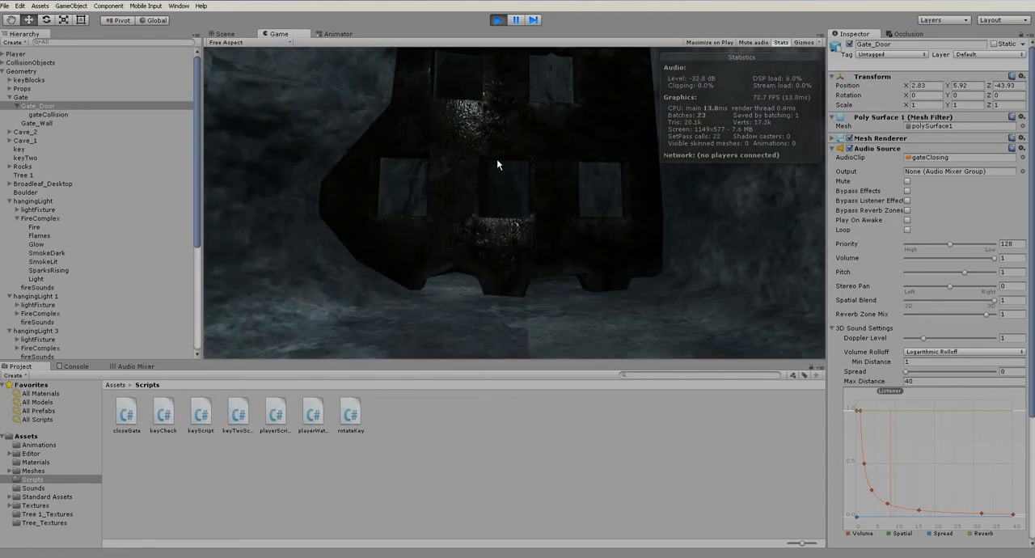
{"action": "key", "text": "w"}
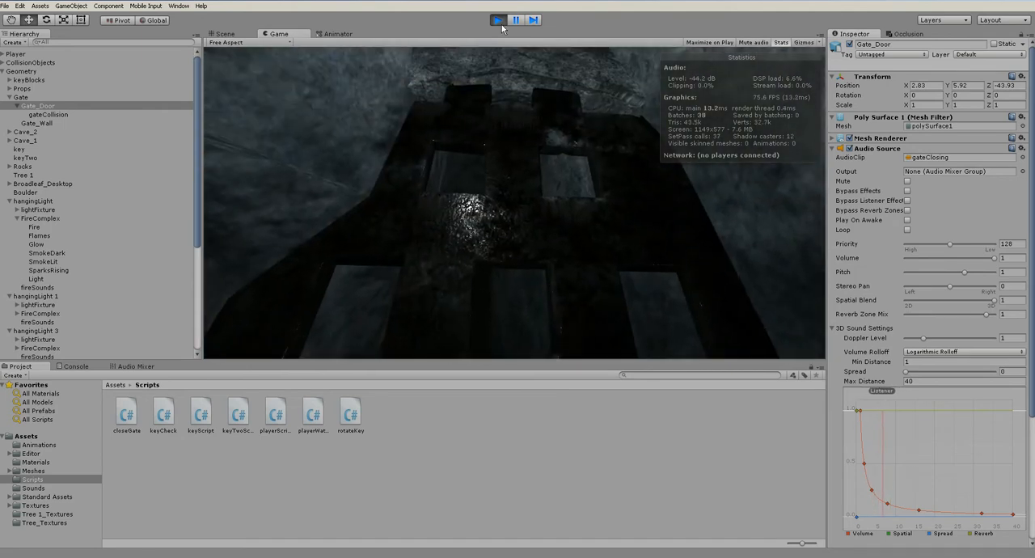
{"action": "left_click", "coordinate": [499, 20]}
Set the Min Distance of Gate_Door's Audio Source to 3 and its Max Distance to 75
{"action": "left_click_drag", "start_coordinate": [873, 363], "coordinate": [901, 363]}
{"action": "type", "text": "3"}
{"action": "left_click_drag", "start_coordinate": [520, 235], "coordinate": [566, 218], "text": "alt"}
{"action": "key", "text": "f"}
{"action": "left_click_drag", "start_coordinate": [874, 386], "coordinate": [46, 420]}
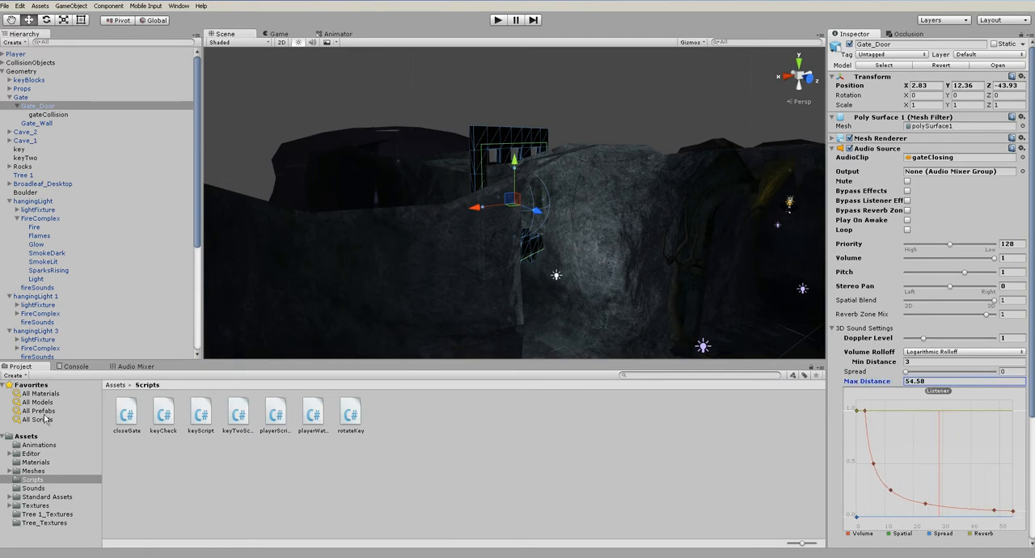
{"action": "type", "text": "75"}
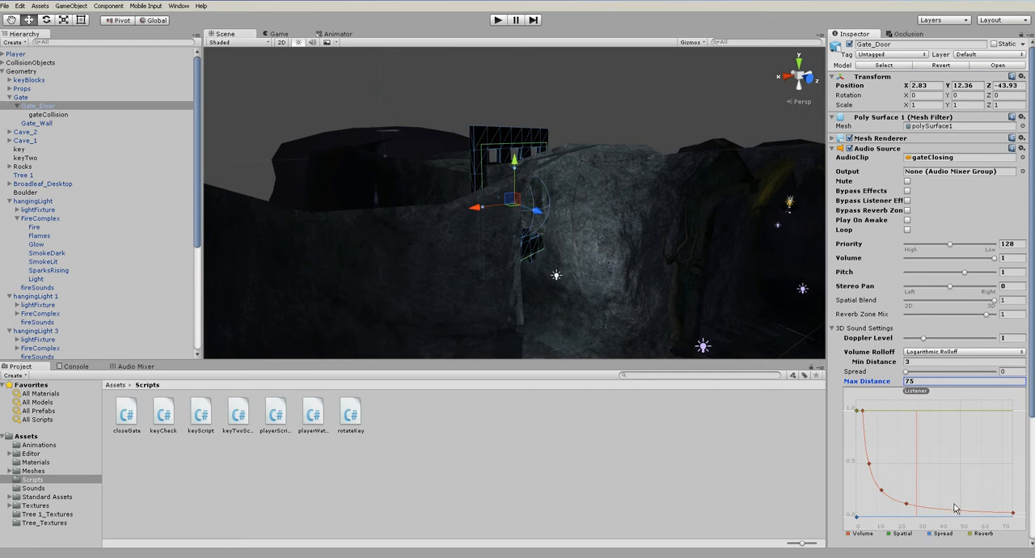
Reshape the gate sound's volume rolloff into a custom curve falling to zero at the maximum distance, and play-test walking to the gate
{"action": "left_click_drag", "start_coordinate": [956, 513], "coordinate": [1013, 522]}
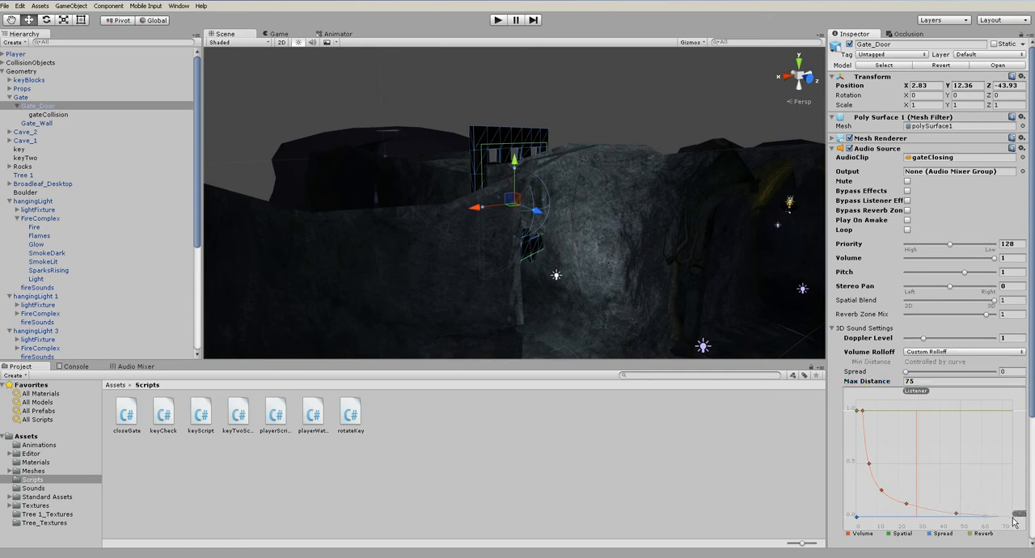
{"action": "right_click", "coordinate": [907, 507]}
{"action": "left_click", "coordinate": [922, 506]}
{"action": "left_click", "coordinate": [499, 21]}
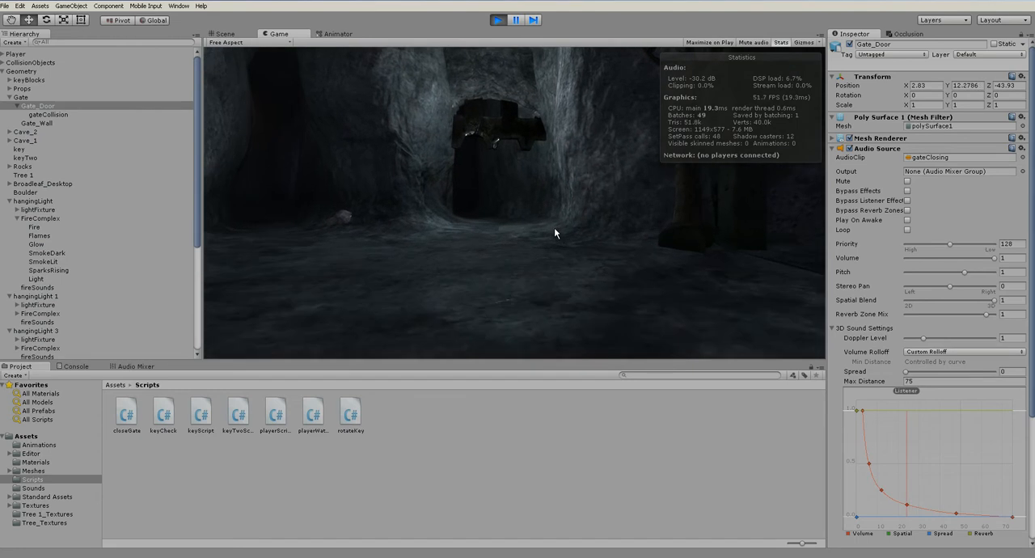
{"action": "key", "text": "w"}
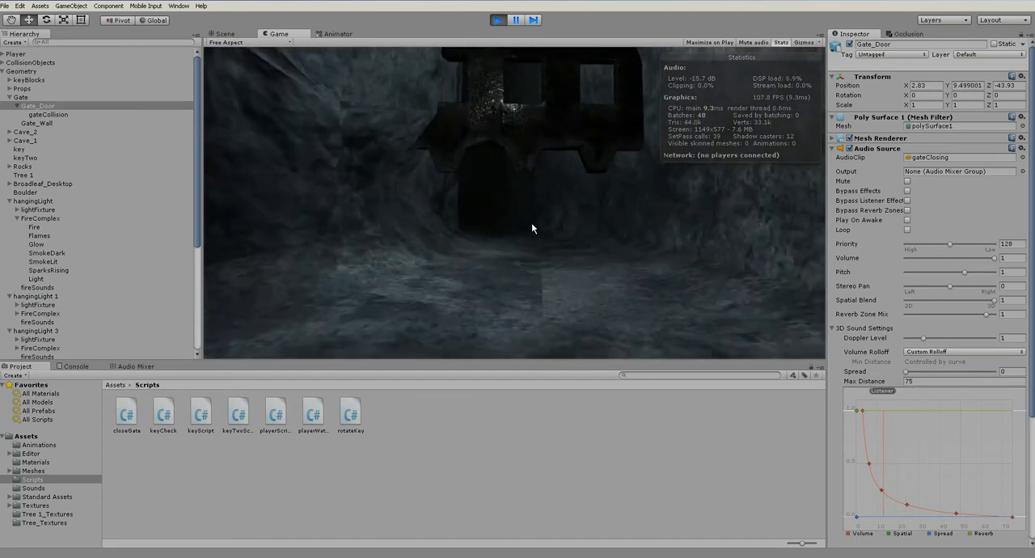
{"action": "key", "text": "w"}
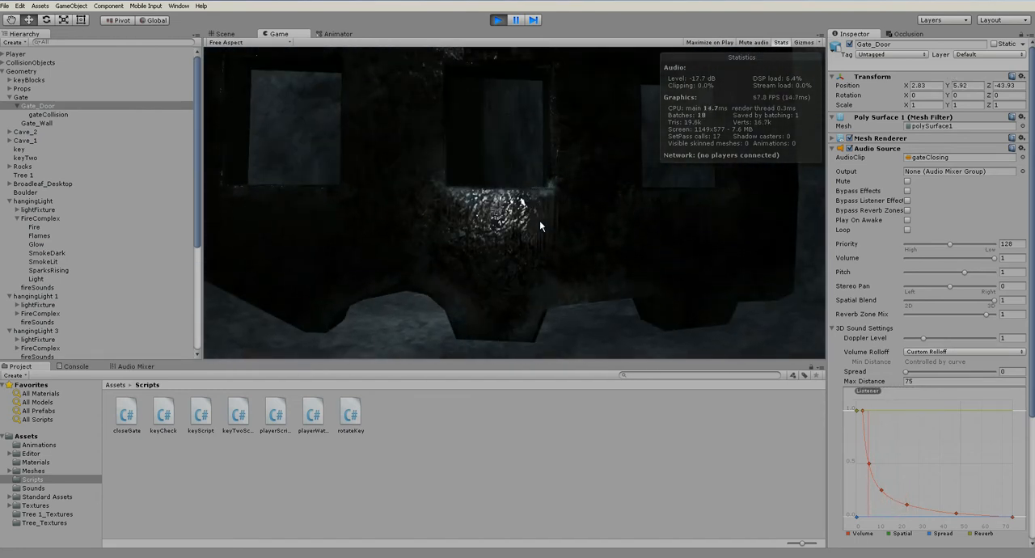
{"action": "key", "text": "w"}
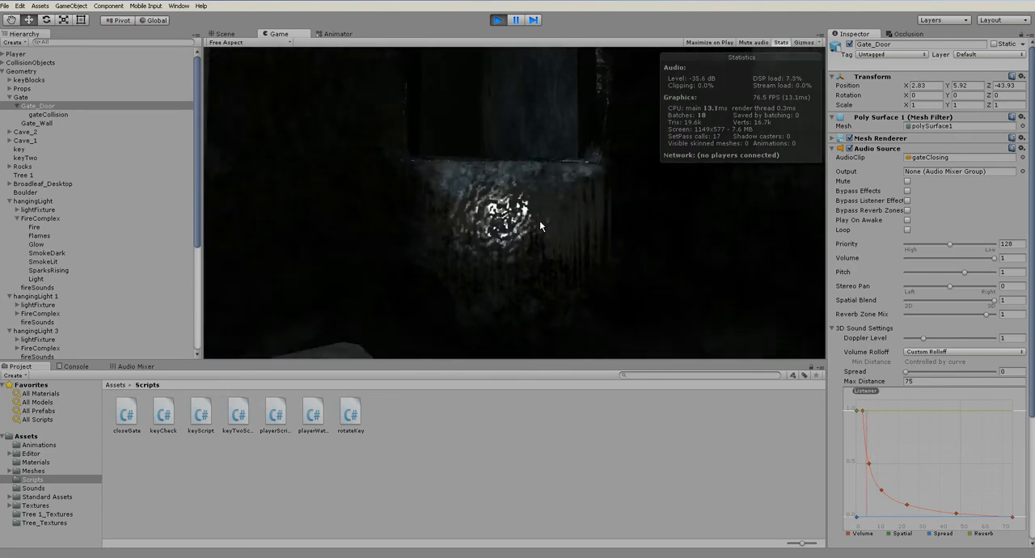
{"action": "left_click", "coordinate": [498, 17]}
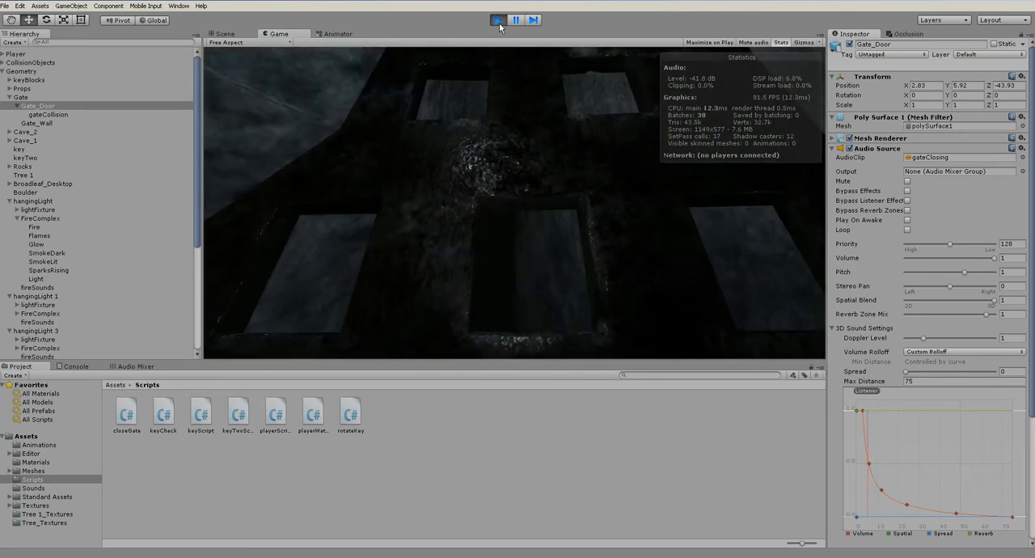
{"action": "left_click", "coordinate": [497, 20]}
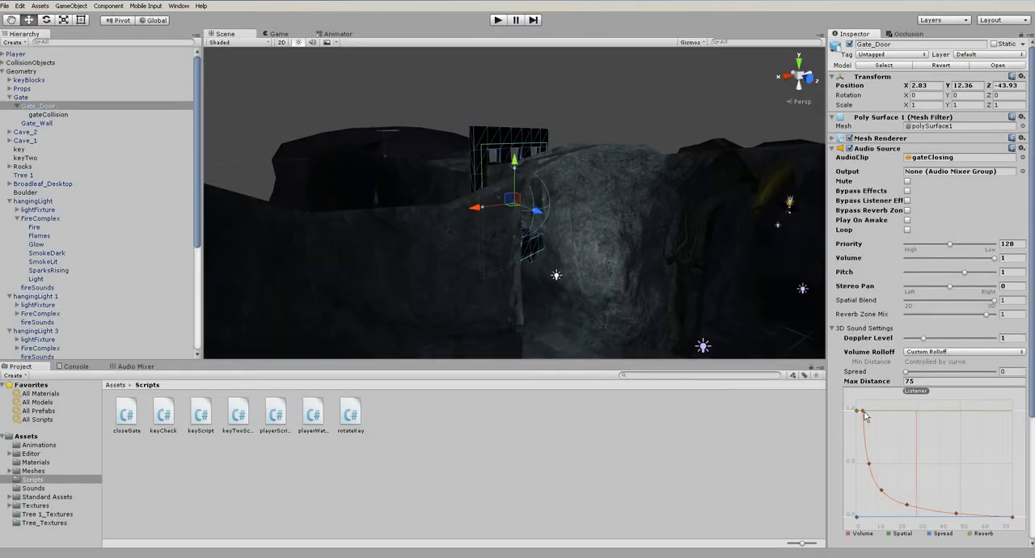
Shift the second full-volume key of the rolloff curve slightly farther out, and play-test the gate sound
{"action": "left_click", "coordinate": [859, 411]}
{"action": "left_click", "coordinate": [498, 20]}
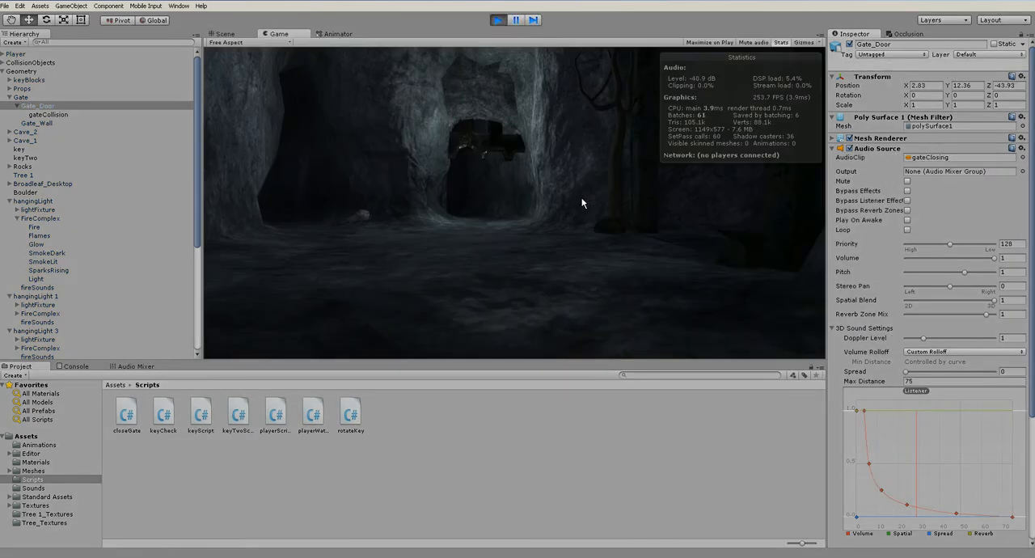
{"action": "key", "text": "w"}
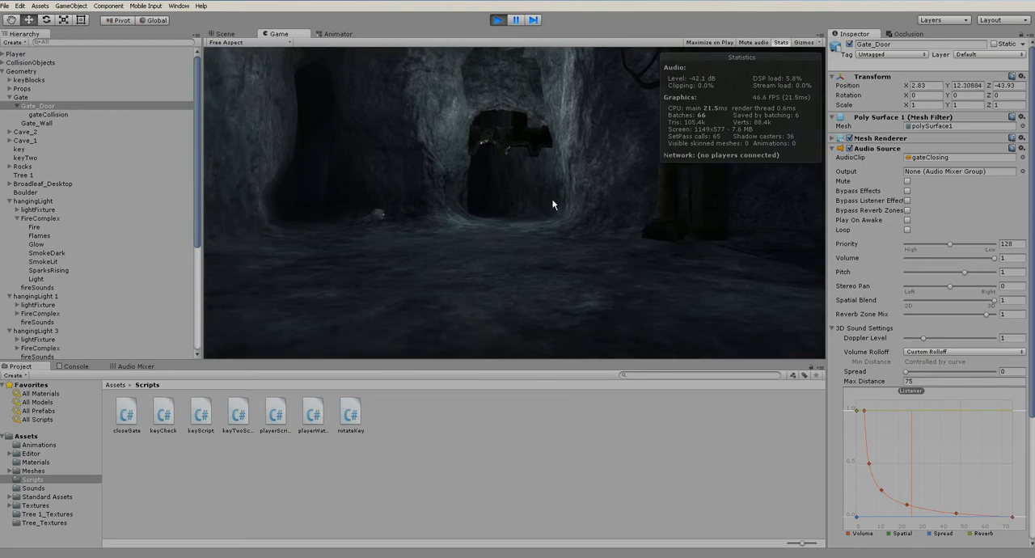
{"action": "key", "text": "w"}
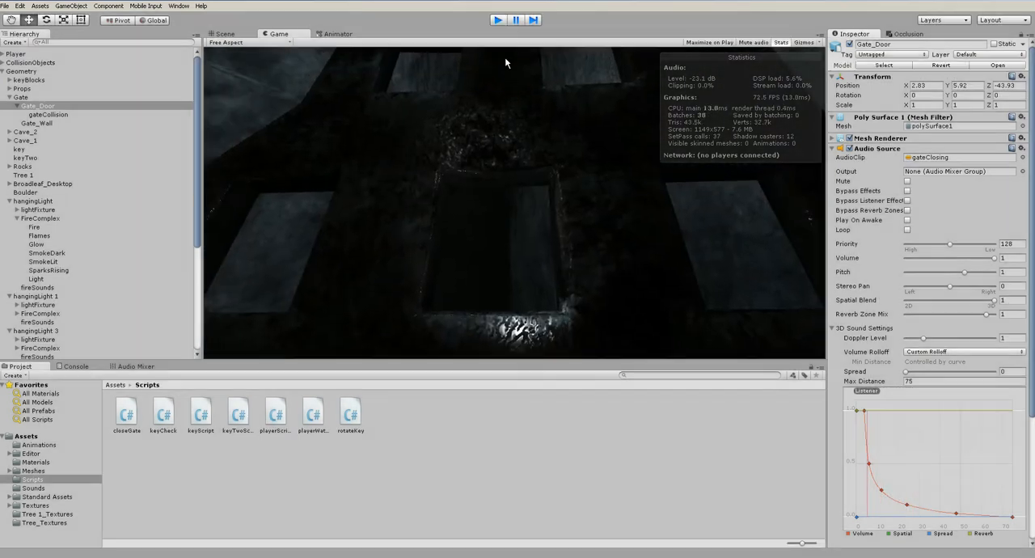
{"action": "left_click", "coordinate": [497, 19]}
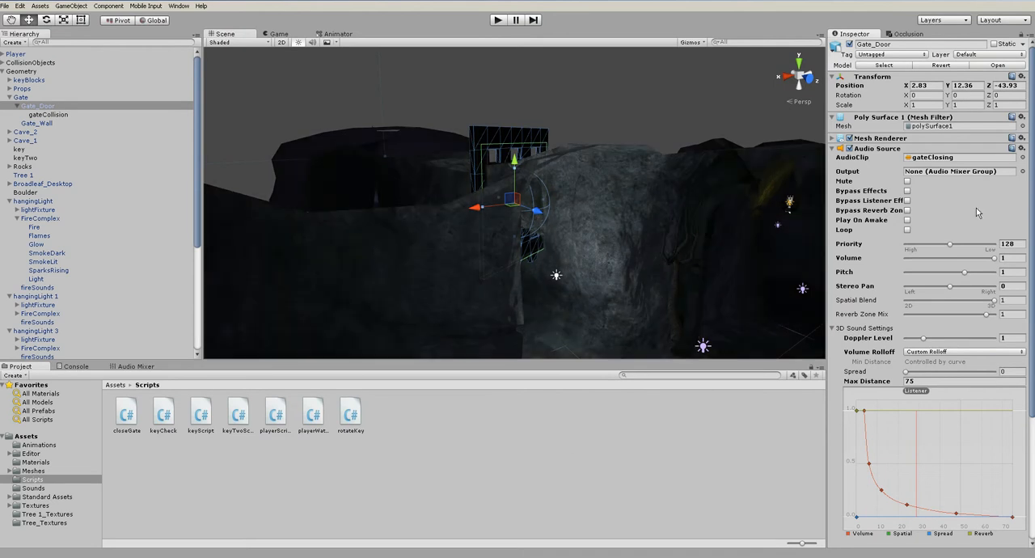
Route the output of Gate_Door's Audio Source to the Boulder mixer group, and play-test the closing gate
{"action": "left_click", "coordinate": [946, 172]}
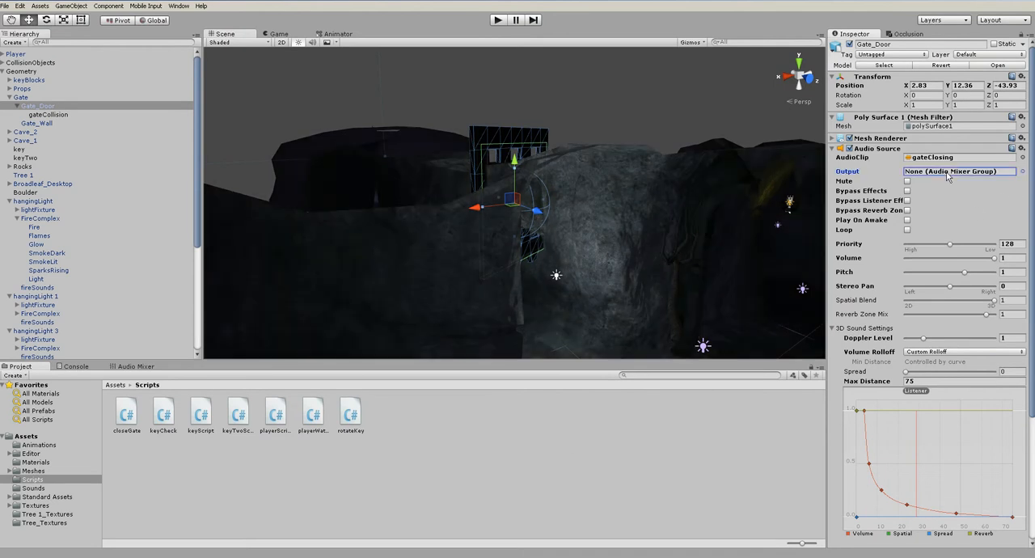
{"action": "left_click", "coordinate": [134, 366]}
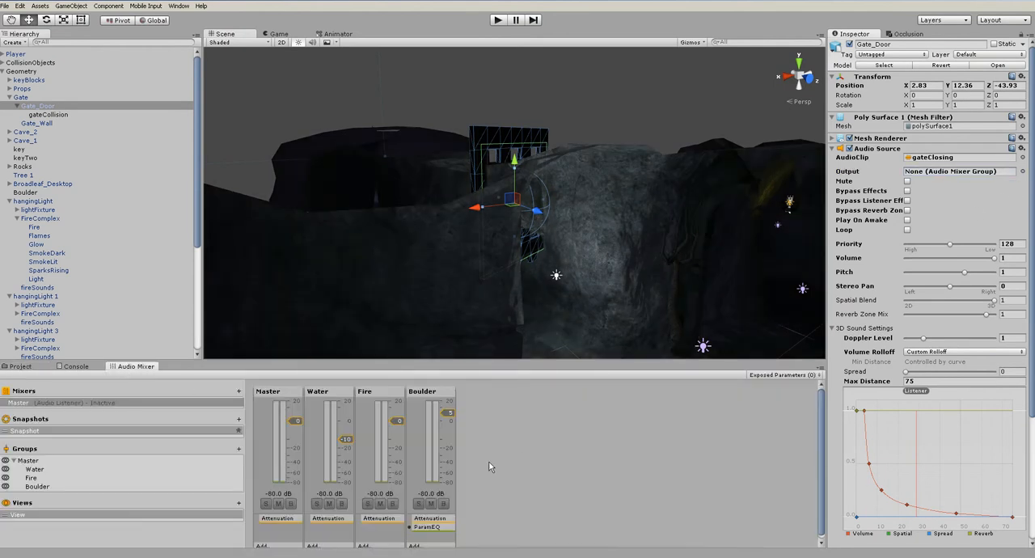
{"action": "left_click", "coordinate": [1022, 172]}
{"action": "double_click", "coordinate": [35, 71]}
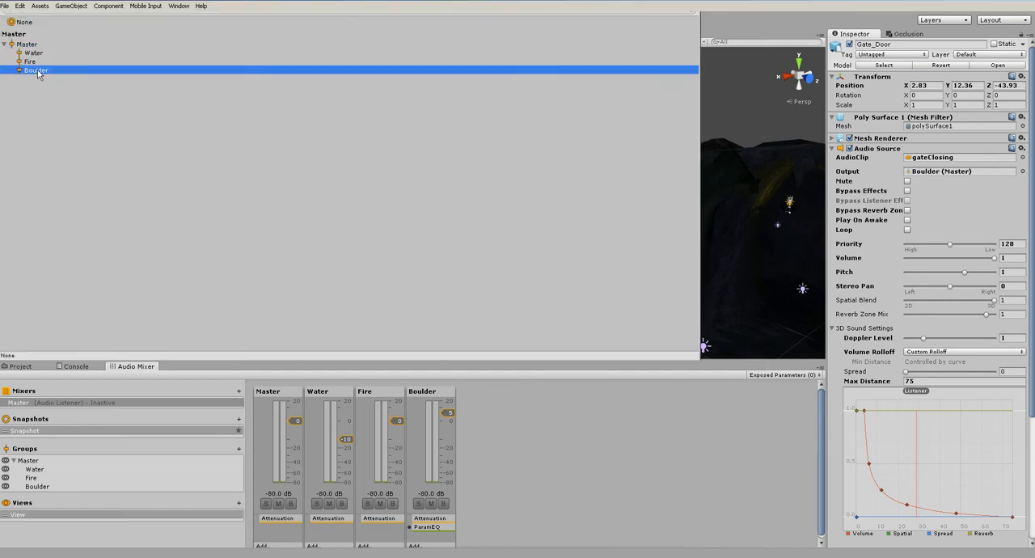
{"action": "left_click", "coordinate": [498, 20]}
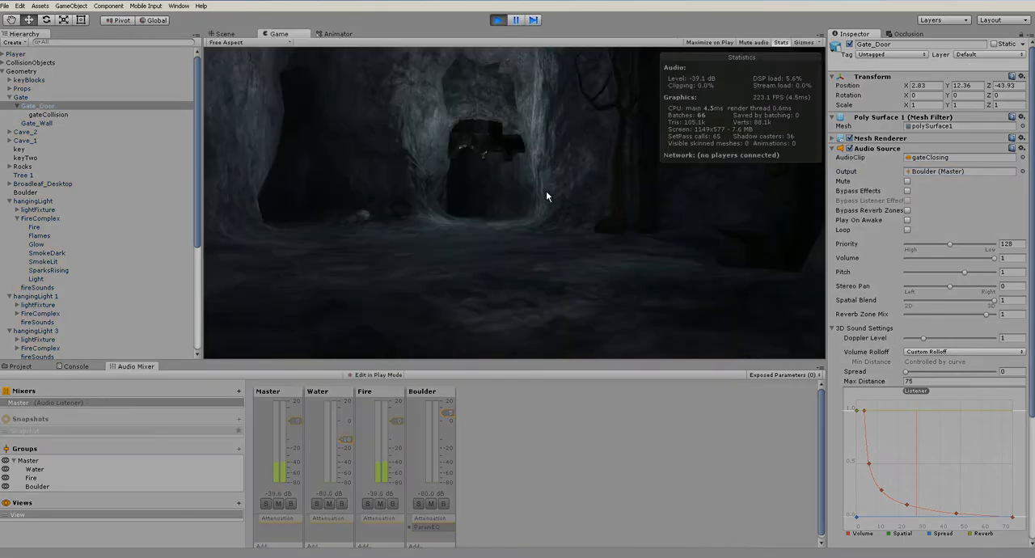
{"action": "key", "text": "w"}
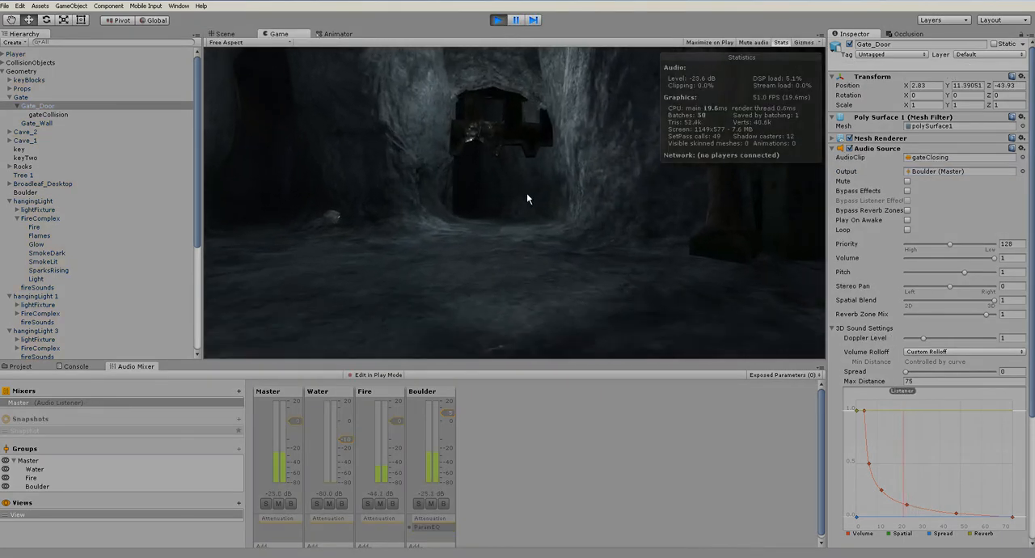
{"action": "key", "text": "w"}
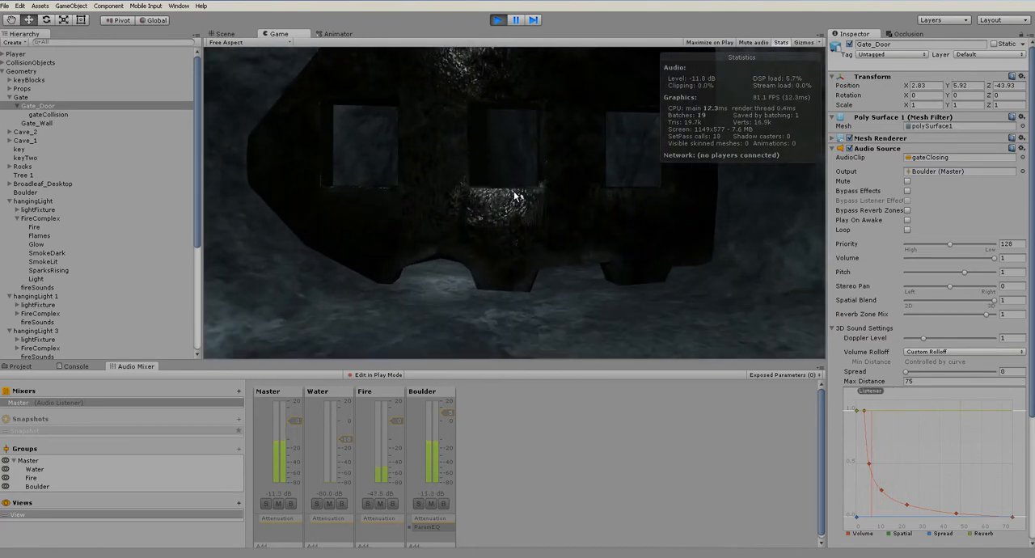
{"action": "key", "text": "ctrl+p"}
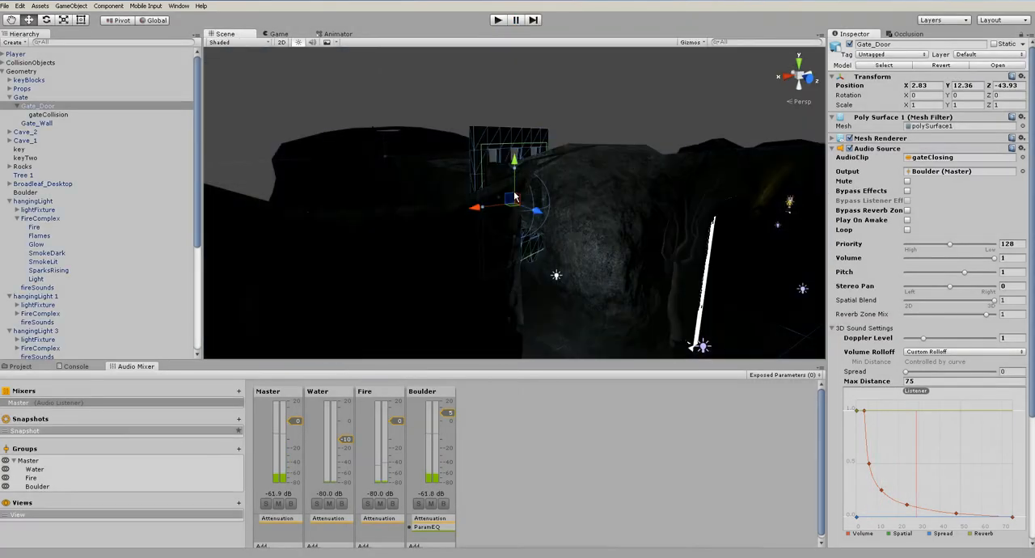
Collapse the Geometry group and examine the layout of the cave tunnels and chambers from above
{"action": "left_click", "coordinate": [465, 106]}
{"action": "scroll", "coordinate": [598, 242], "scroll_direction": "down", "scroll_amount": 4}
{"action": "left_click_drag", "start_coordinate": [596, 246], "coordinate": [501, 243], "text": "alt"}
{"action": "scroll", "coordinate": [572, 281], "scroll_direction": "down", "scroll_amount": 5}
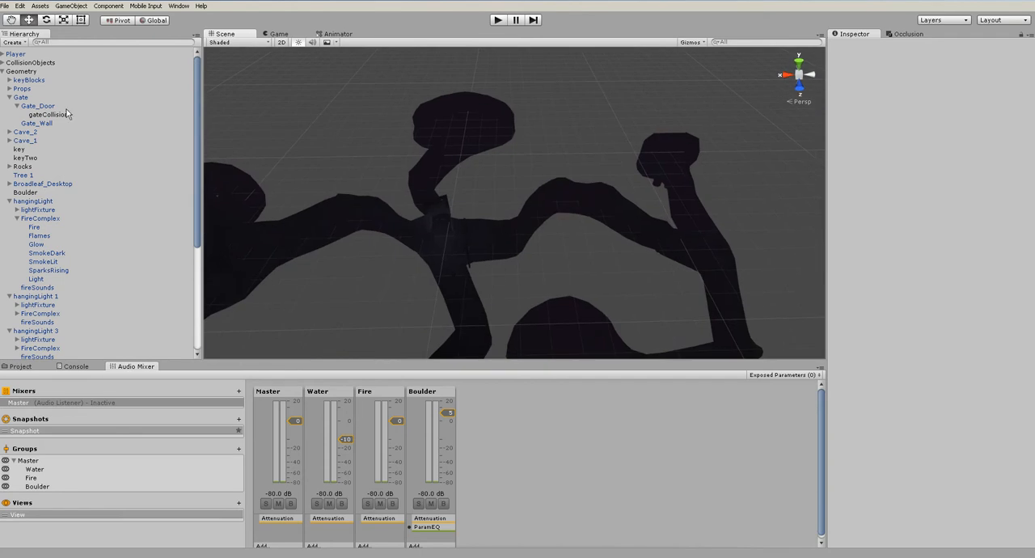
{"action": "left_click", "coordinate": [4, 72]}
{"action": "left_click_drag", "start_coordinate": [670, 215], "coordinate": [437, 224], "text": "alt"}
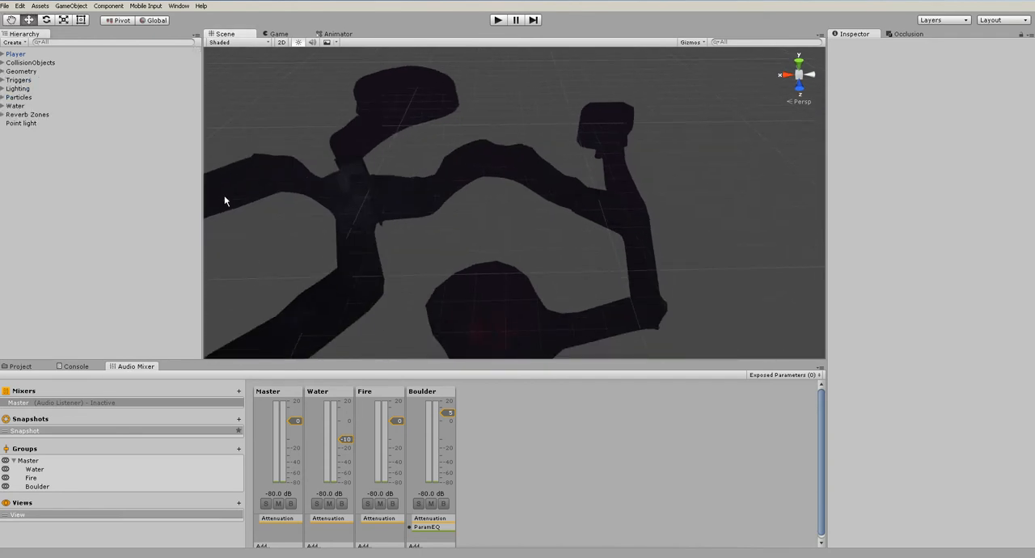
{"action": "double_click", "coordinate": [27, 115]}
{"action": "left_click_drag", "start_coordinate": [612, 236], "coordinate": [531, 235], "text": "alt"}
{"action": "left_click_drag", "start_coordinate": [578, 163], "coordinate": [687, 225], "text": "alt"}
{"action": "left_click", "coordinate": [520, 458]}
Try an SFX Reverb effect on the Master mixer group
{"action": "left_click", "coordinate": [295, 392]}
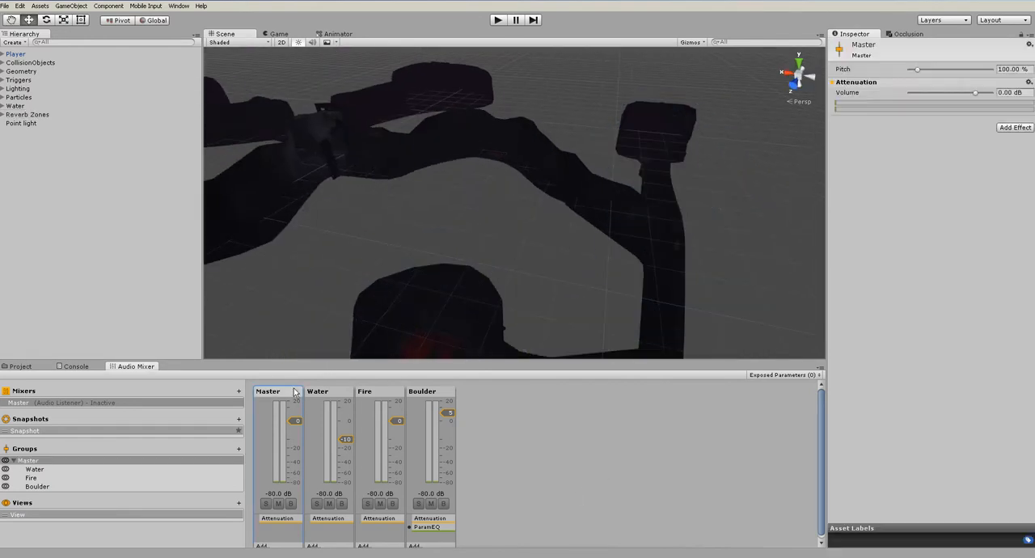
{"action": "left_click", "coordinate": [1012, 128]}
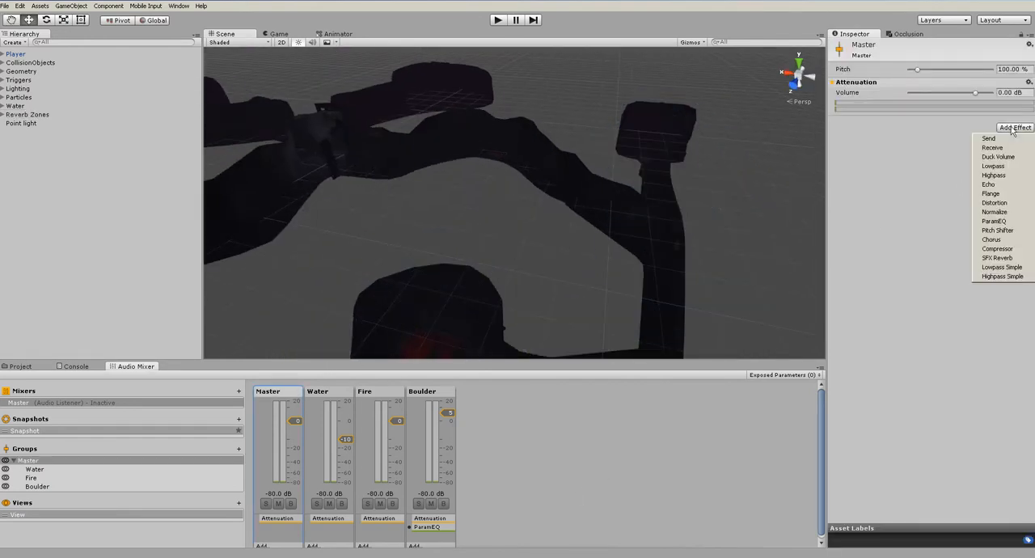
{"action": "left_click", "coordinate": [1010, 259]}
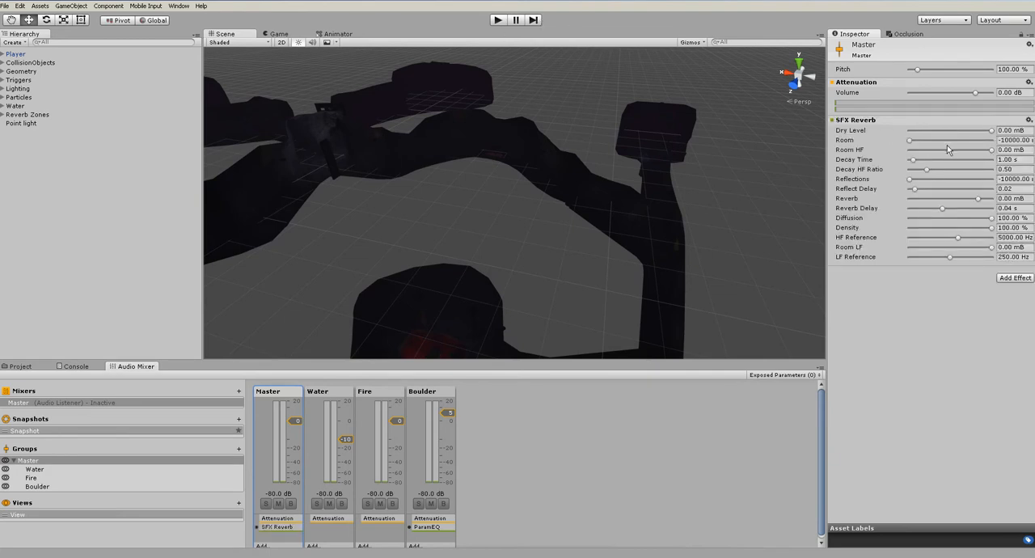
Play-test the reverb with Room -2766 mB, Room HF -3293 mB and Decay Time 5.50 s, and remove the effect from Master
{"action": "left_click", "coordinate": [499, 21]}
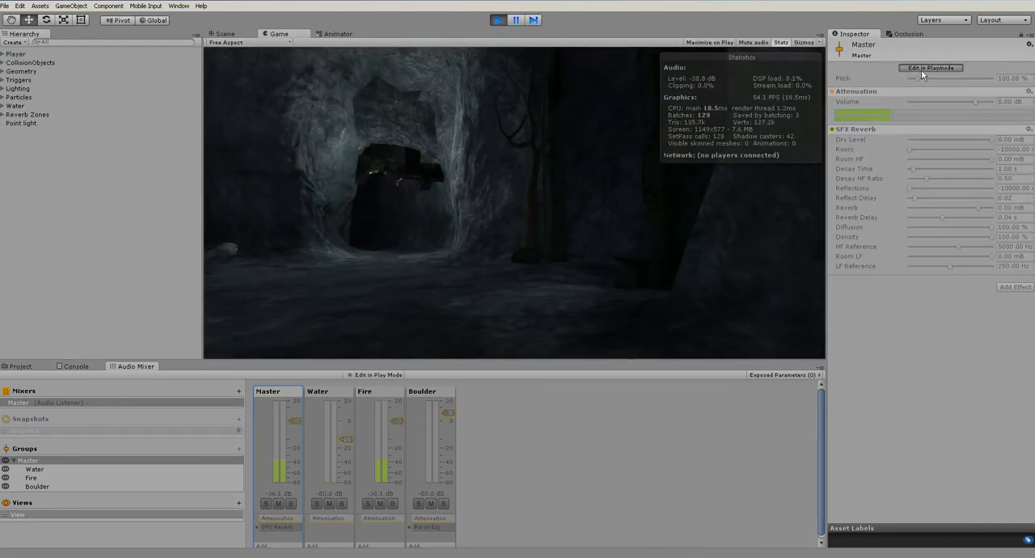
{"action": "left_click", "coordinate": [921, 70]}
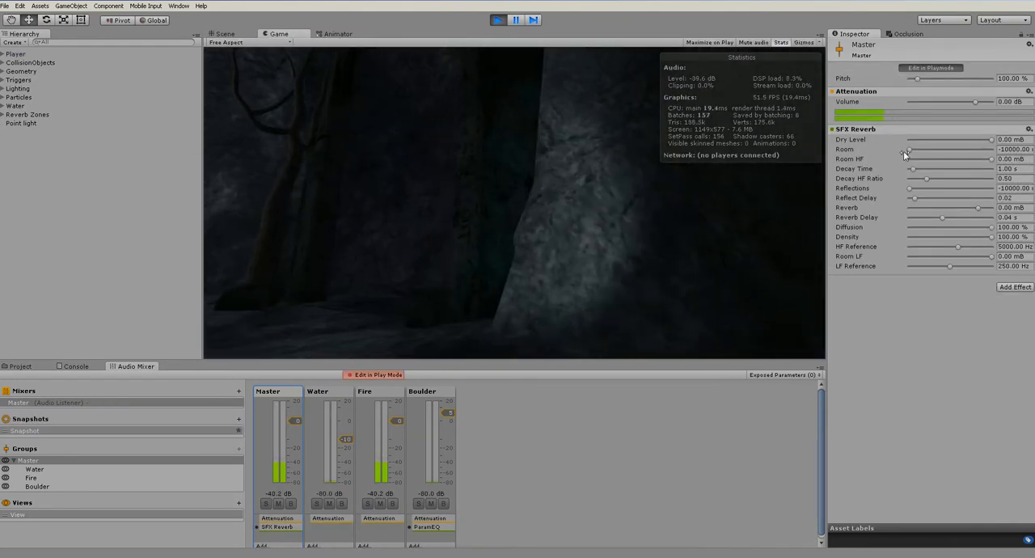
{"action": "left_click_drag", "start_coordinate": [946, 149], "coordinate": [967, 160]}
{"action": "left_click_drag", "start_coordinate": [933, 173], "coordinate": [936, 173]}
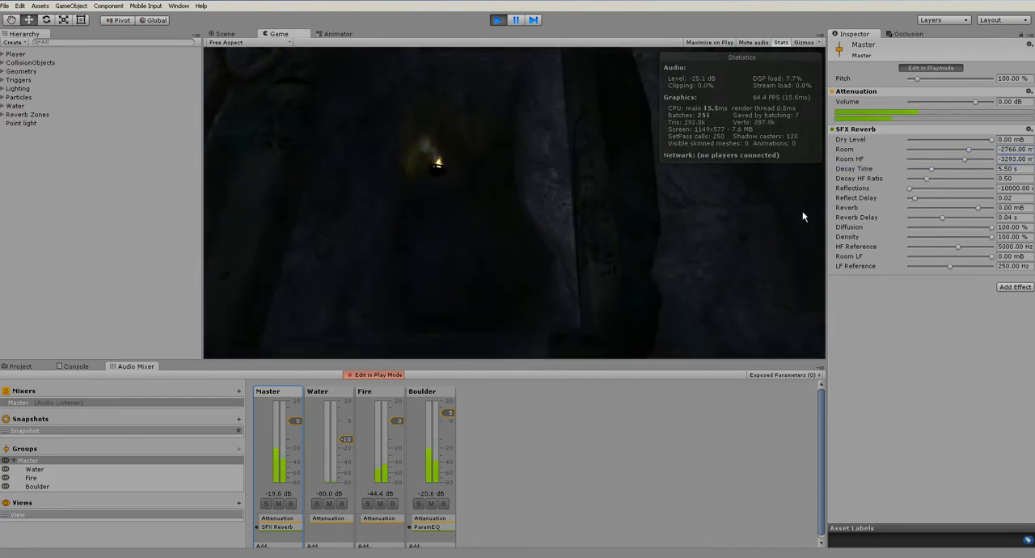
{"action": "left_click", "coordinate": [498, 20]}
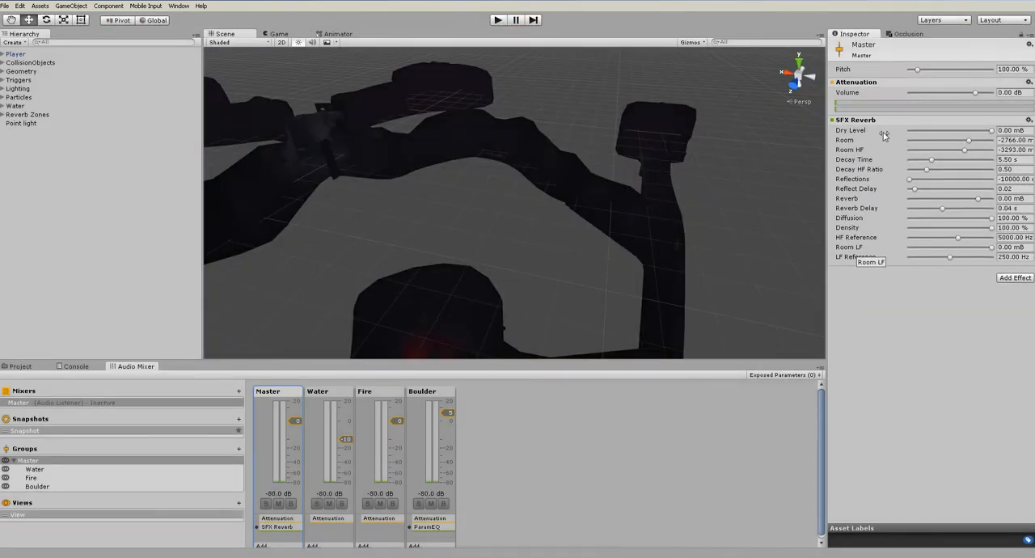
{"action": "right_click", "coordinate": [859, 120]}
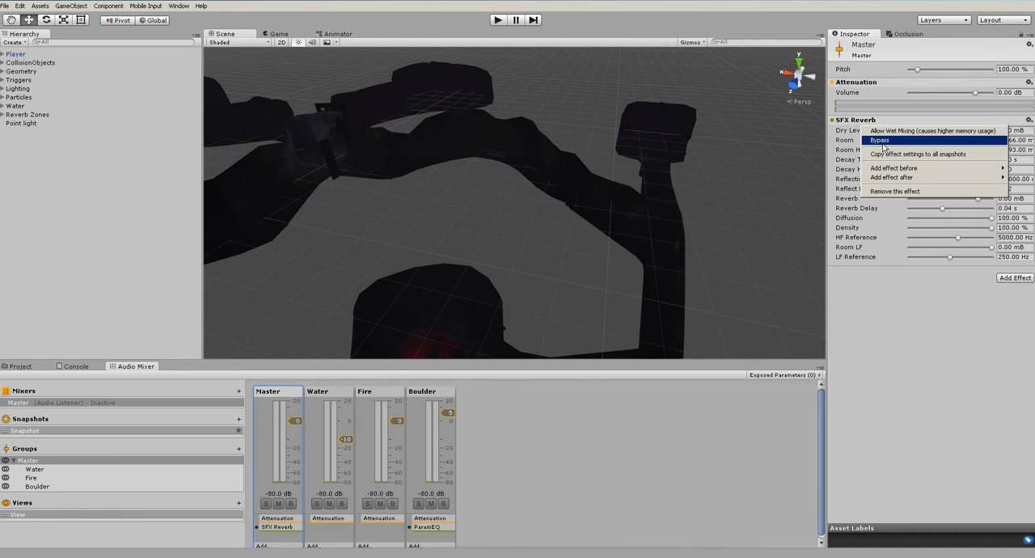
{"action": "left_click", "coordinate": [893, 198]}
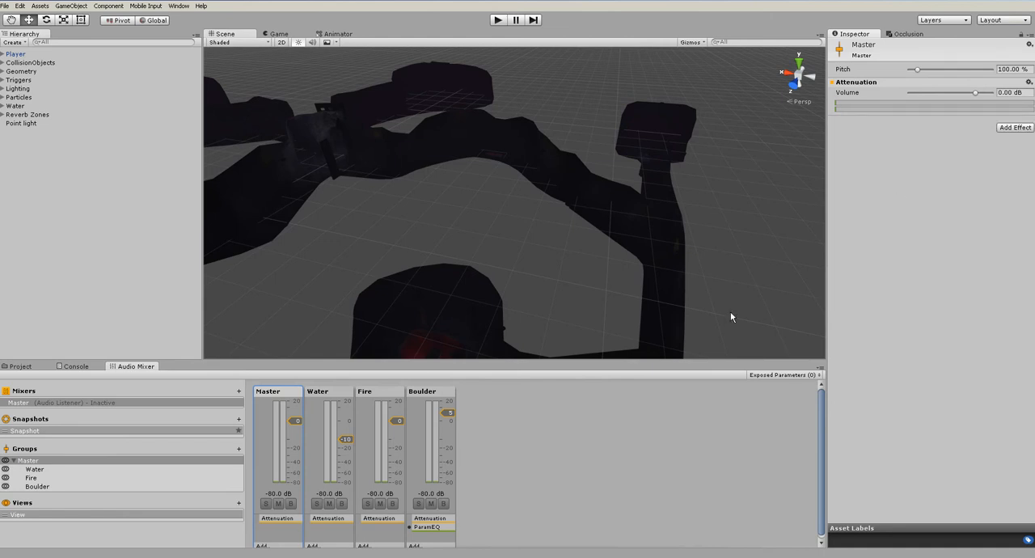
Select the Reverb Zones group and examine which tunnels and chambers its zones cover, including the gate junction
{"action": "left_click", "coordinate": [28, 118]}
{"action": "left_click_drag", "start_coordinate": [593, 185], "coordinate": [576, 257], "text": "alt"}
{"action": "left_click_drag", "start_coordinate": [658, 216], "coordinate": [644, 318], "text": "alt"}
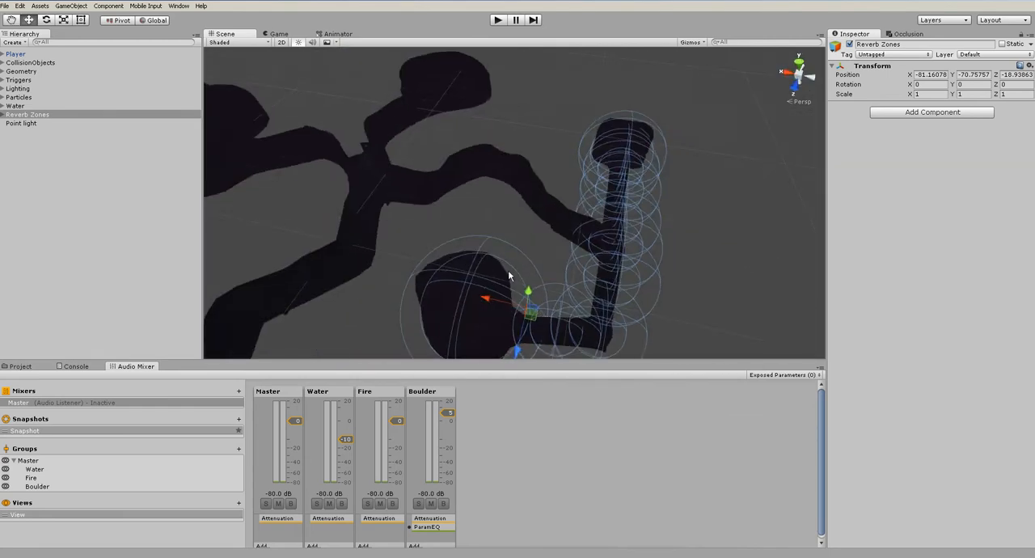
{"action": "left_click", "coordinate": [498, 230]}
{"action": "left_click_drag", "start_coordinate": [498, 230], "coordinate": [398, 197], "text": "alt"}
{"action": "left_click", "coordinate": [15, 115]}
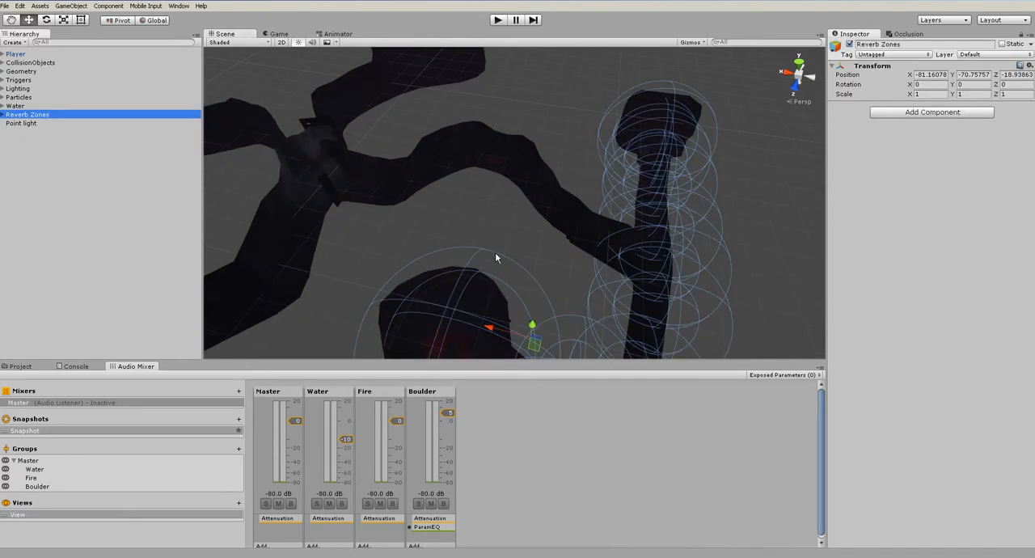
{"action": "left_click_drag", "start_coordinate": [497, 258], "coordinate": [455, 197], "text": "alt"}
{"action": "left_click_drag", "start_coordinate": [237, 152], "coordinate": [296, 219], "text": "alt"}
{"action": "middle_click_drag", "start_coordinate": [381, 224], "coordinate": [568, 232]}
{"action": "scroll", "coordinate": [541, 241], "scroll_direction": "up", "scroll_amount": 3}
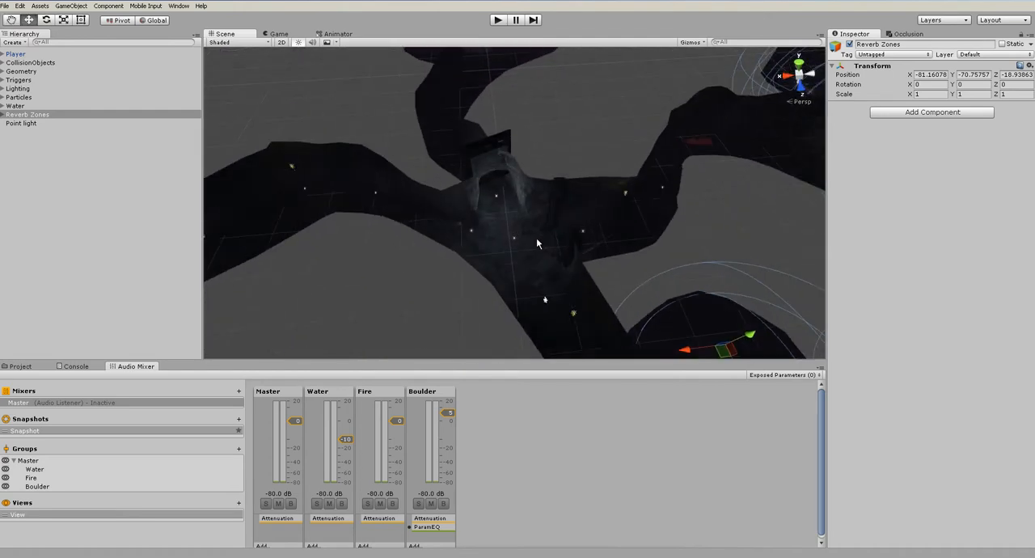
Create an Audio Reverb Zone and place it in the gate junction at about X -1.3, Y 5.6, Z -31.2
{"action": "left_click", "coordinate": [46, 54]}
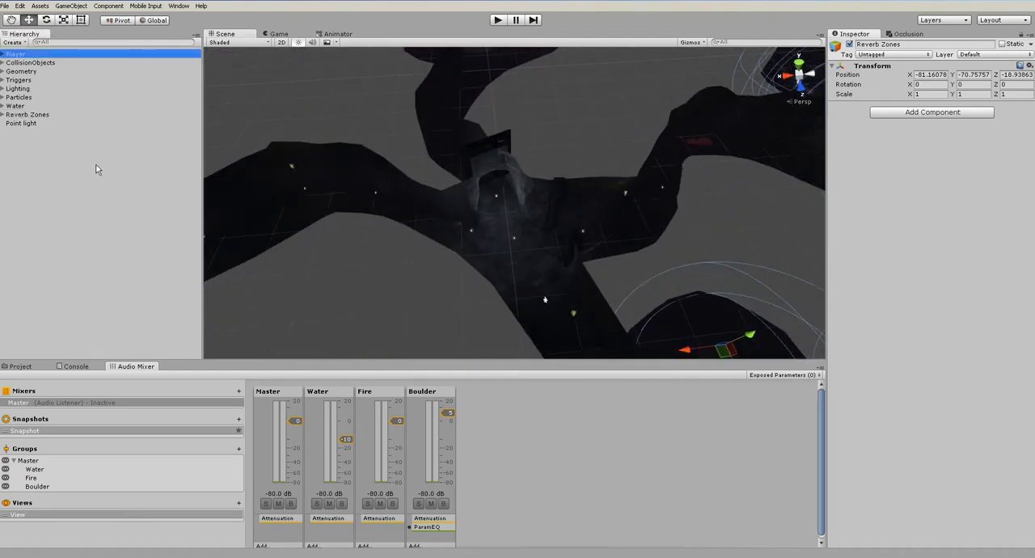
{"action": "left_click", "coordinate": [64, 7]}
{"action": "mouse_move", "coordinate": [121, 66]}
{"action": "left_click", "coordinate": [212, 74]}
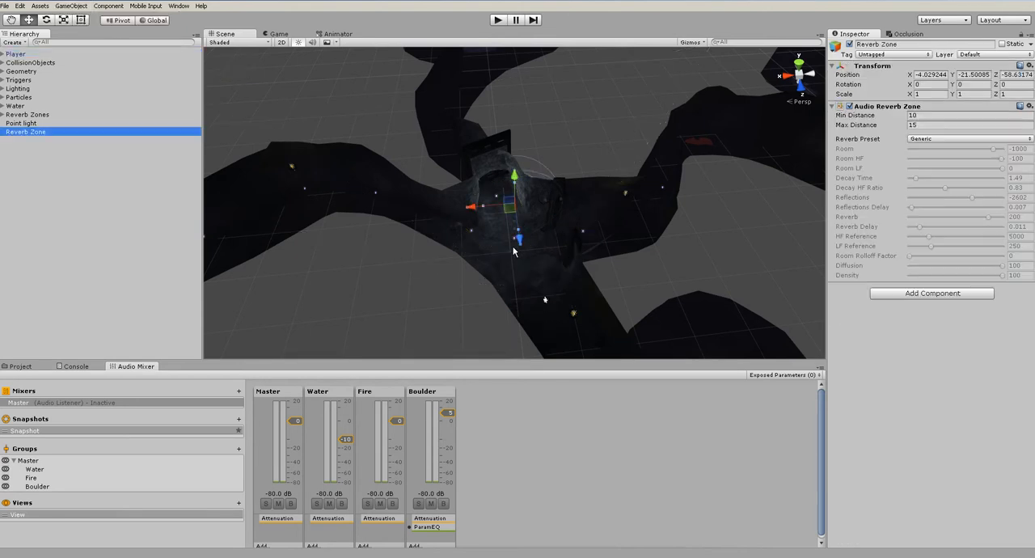
{"action": "left_click_drag", "start_coordinate": [520, 240], "coordinate": [620, 168]}
{"action": "left_click_drag", "start_coordinate": [561, 200], "coordinate": [630, 160]}
Enlarge the new reverb zone around the gate junction to a max distance of about 23.8 and a min distance of about 15.9
{"action": "left_click_drag", "start_coordinate": [548, 188], "coordinate": [436, 199], "text": "alt"}
{"action": "left_click_drag", "start_coordinate": [509, 188], "coordinate": [495, 190]}
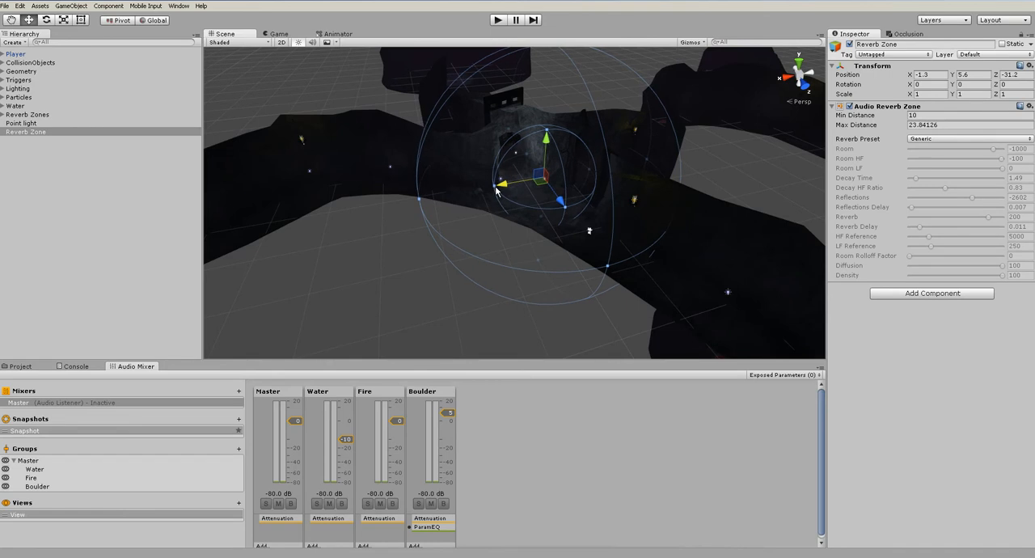
{"action": "left_click_drag", "start_coordinate": [590, 171], "coordinate": [616, 167]}
{"action": "left_click_drag", "start_coordinate": [573, 207], "coordinate": [594, 241], "text": "alt"}
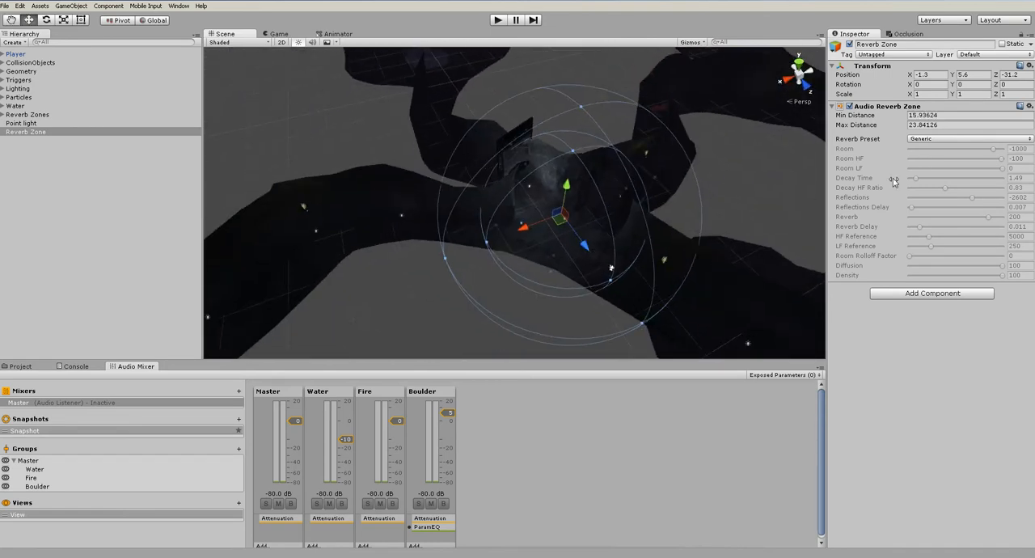
Try the Stoneroom reverb preset on the new zone and play-test the closing gate with it
{"action": "left_click", "coordinate": [943, 141]}
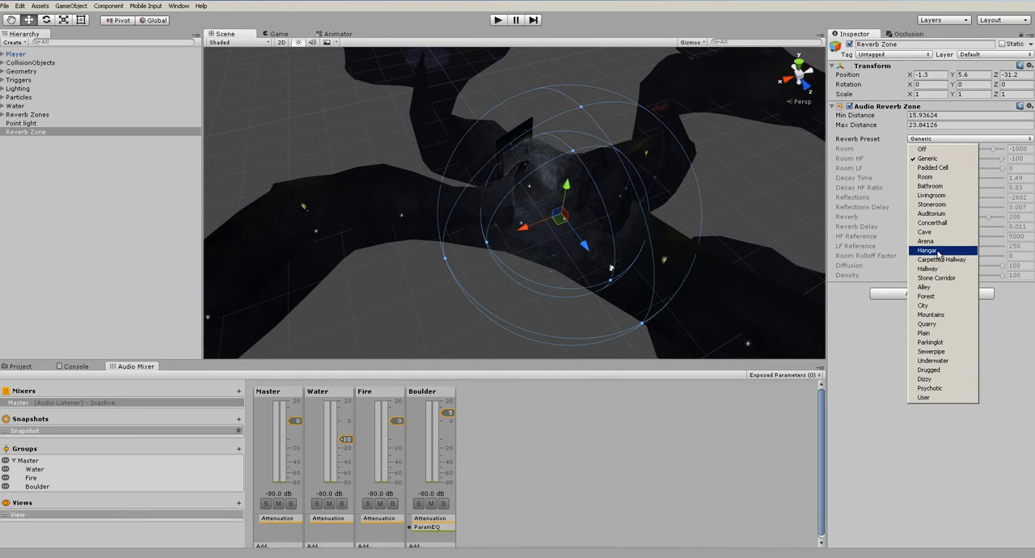
{"action": "left_click", "coordinate": [931, 205]}
{"action": "left_click", "coordinate": [497, 21]}
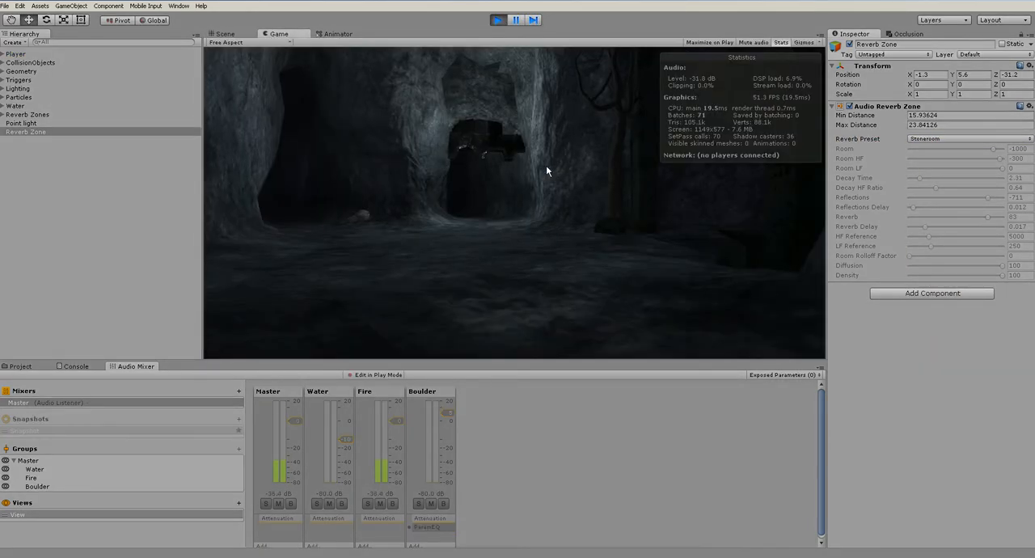
{"action": "key", "text": "w"}
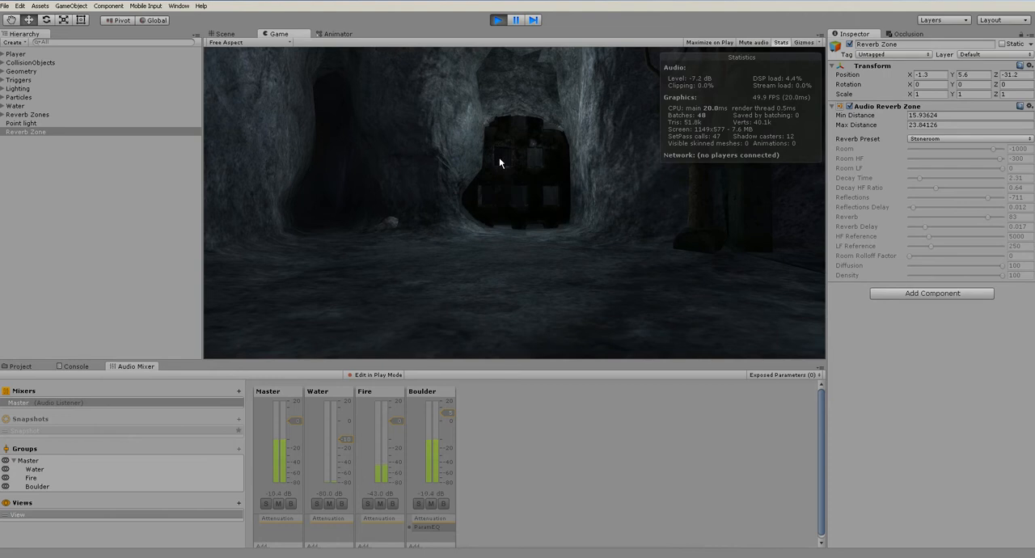
{"action": "key", "text": "w"}
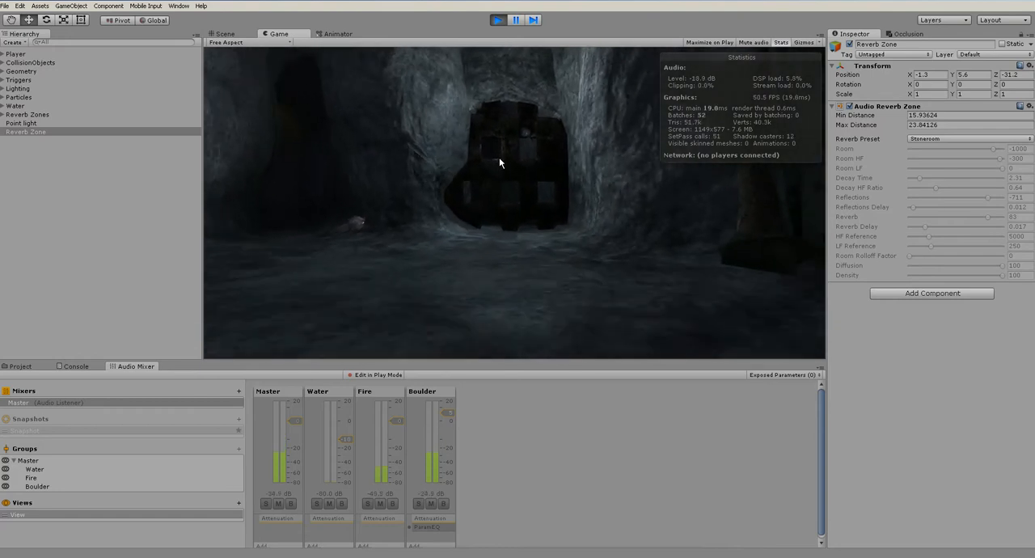
{"action": "key", "text": "s"}
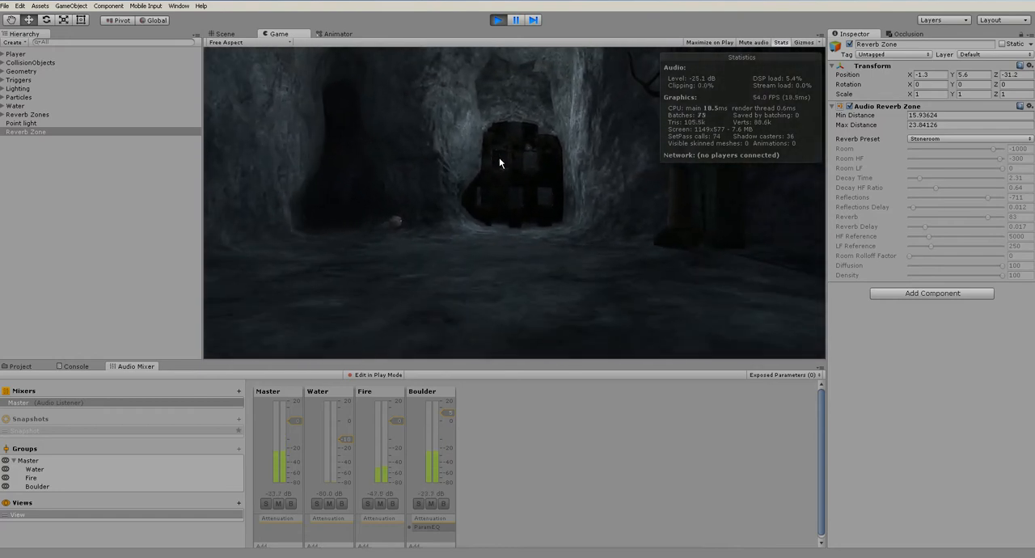
{"action": "key", "text": "w"}
{"action": "key", "text": "w"}
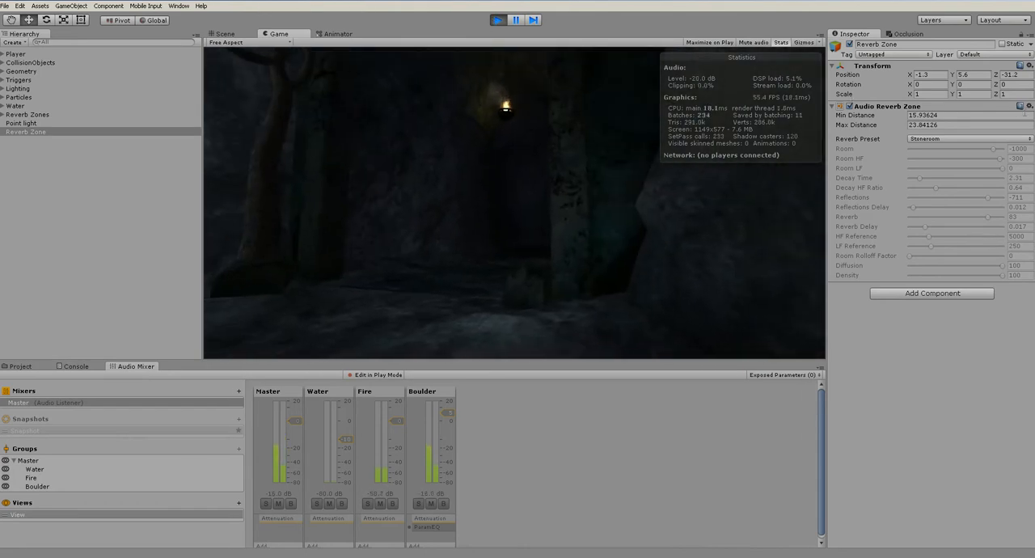
{"action": "left_click", "coordinate": [498, 20]}
Set the new zone's reverb preset to Cave and play-test the level with it
{"action": "left_click", "coordinate": [952, 139]}
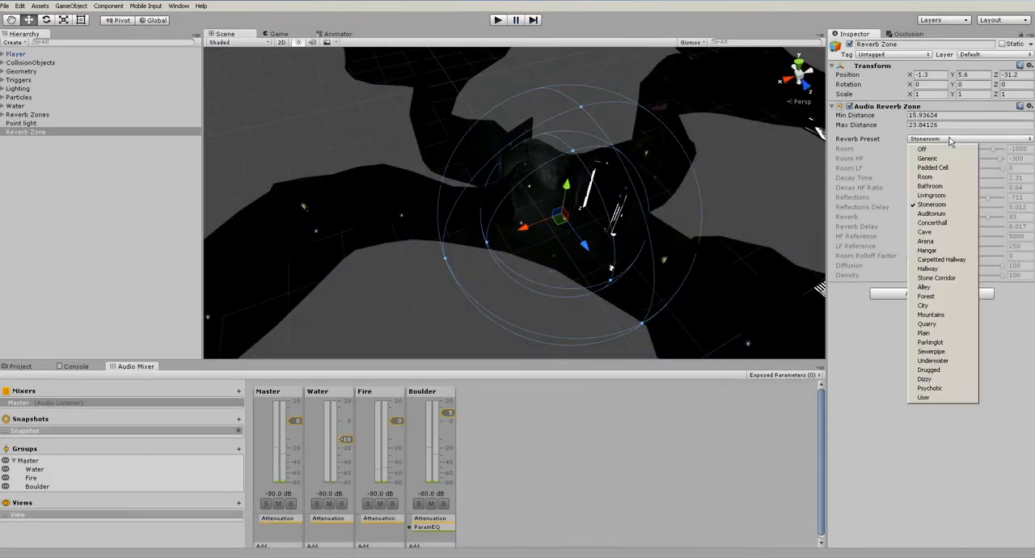
{"action": "left_click", "coordinate": [933, 233]}
{"action": "left_click", "coordinate": [498, 22]}
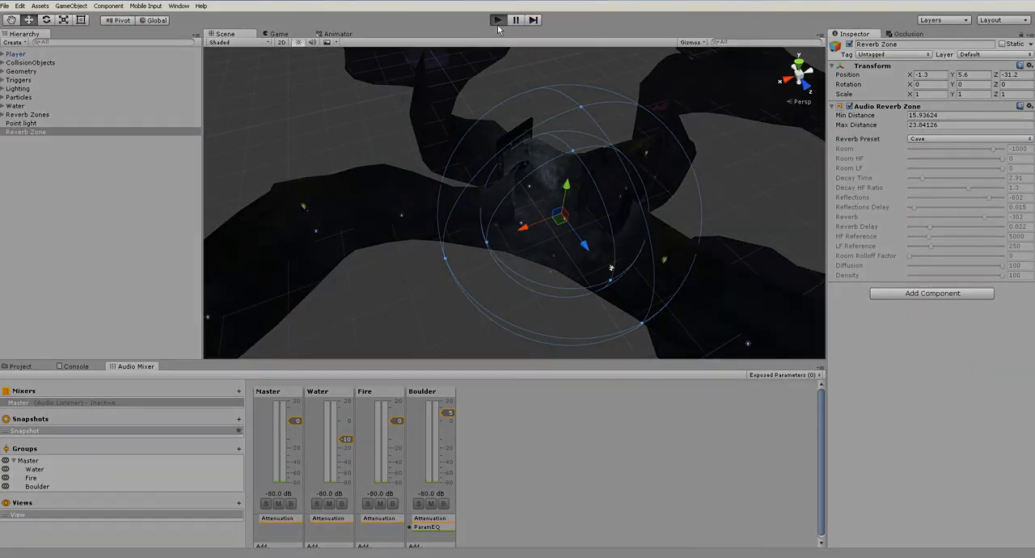
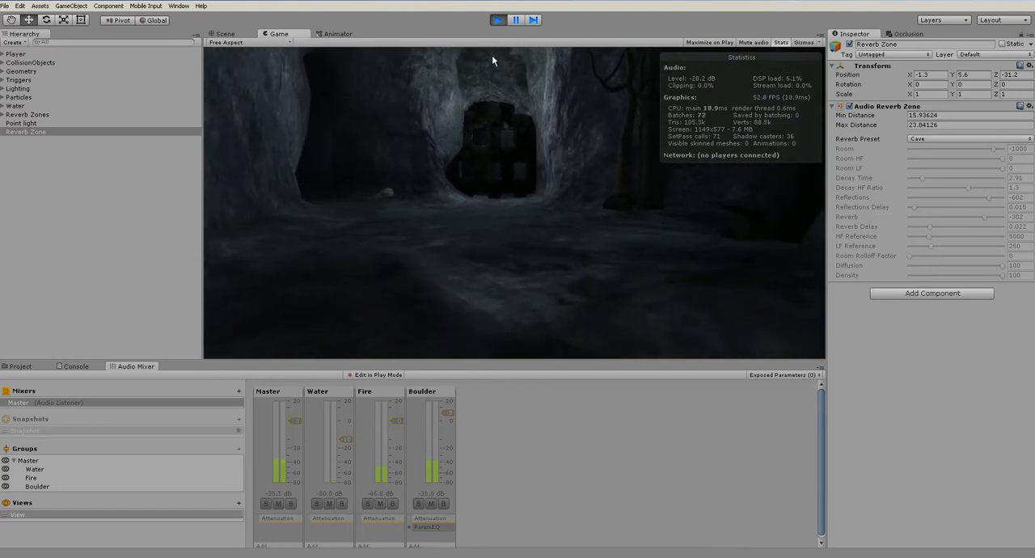
Stop the play-test, switch to MonoDevelop and declare bool gateClosed = false; at the start of the closeGate class
{"action": "left_click", "coordinate": [497, 21]}
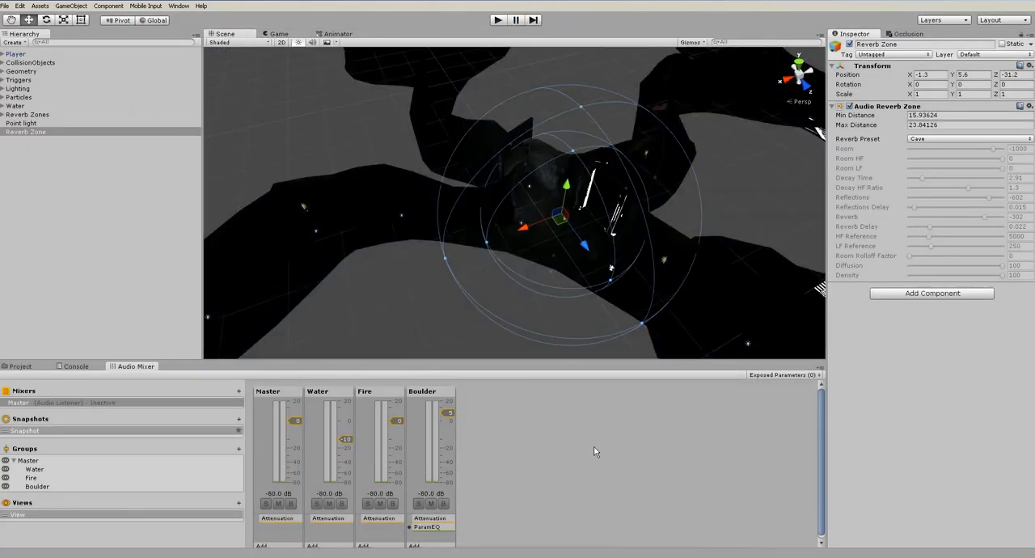
{"action": "left_click", "coordinate": [594, 447]}
{"action": "left_click_drag", "start_coordinate": [588, 294], "coordinate": [511, 221], "text": "alt"}
{"action": "scroll", "coordinate": [541, 298], "scroll_direction": "up", "scroll_amount": 4}
{"action": "left_click_drag", "start_coordinate": [541, 300], "coordinate": [564, 244], "text": "alt"}
{"action": "key", "text": "alt+Tab"}
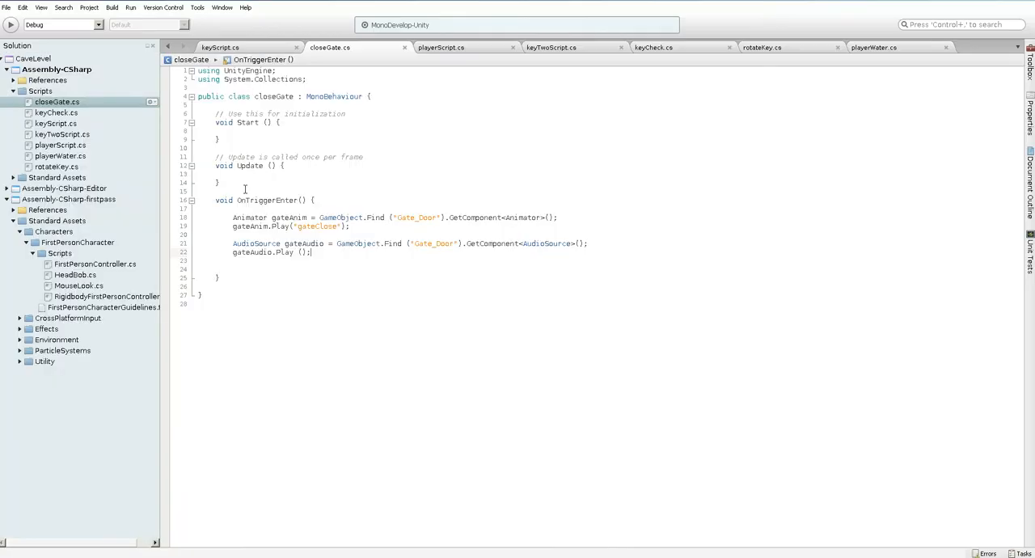
{"action": "left_click", "coordinate": [365, 108]}
{"action": "key", "text": "Return"}
{"action": "key", "text": "Return"}
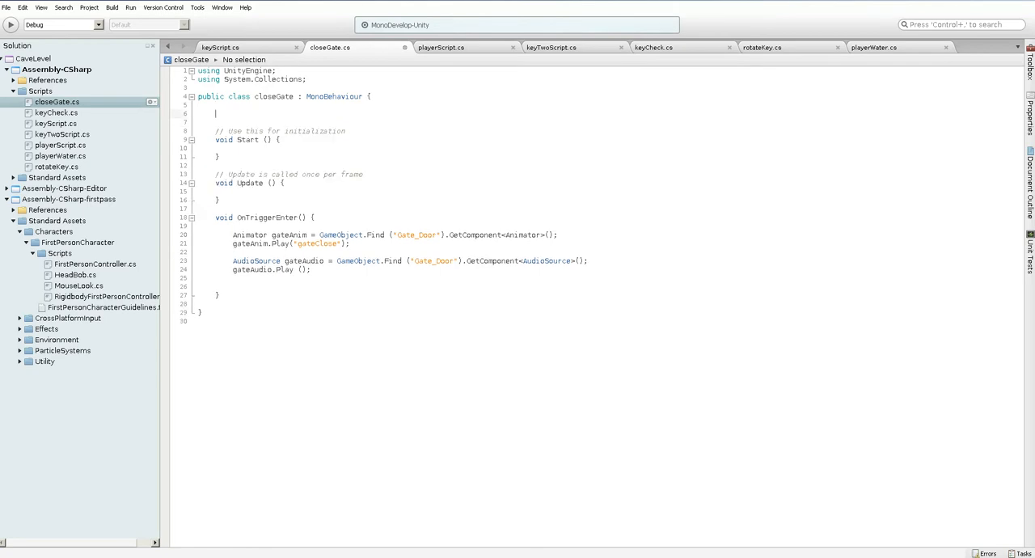
{"action": "type", "text": "bool gateClosed = false;"}
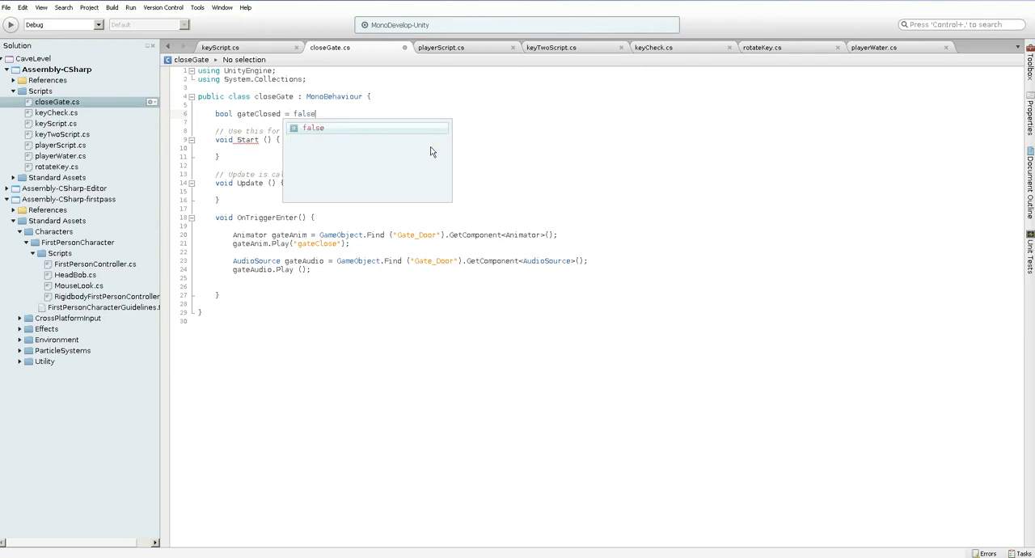
Wrap the gateAudio lookup and Play lines in OnTriggerEnter in an if(!gateClosed) block
{"action": "left_click", "coordinate": [229, 262]}
{"action": "key", "text": "Return"}
{"action": "key", "text": "Return"}
{"action": "key", "text": "Tab"}
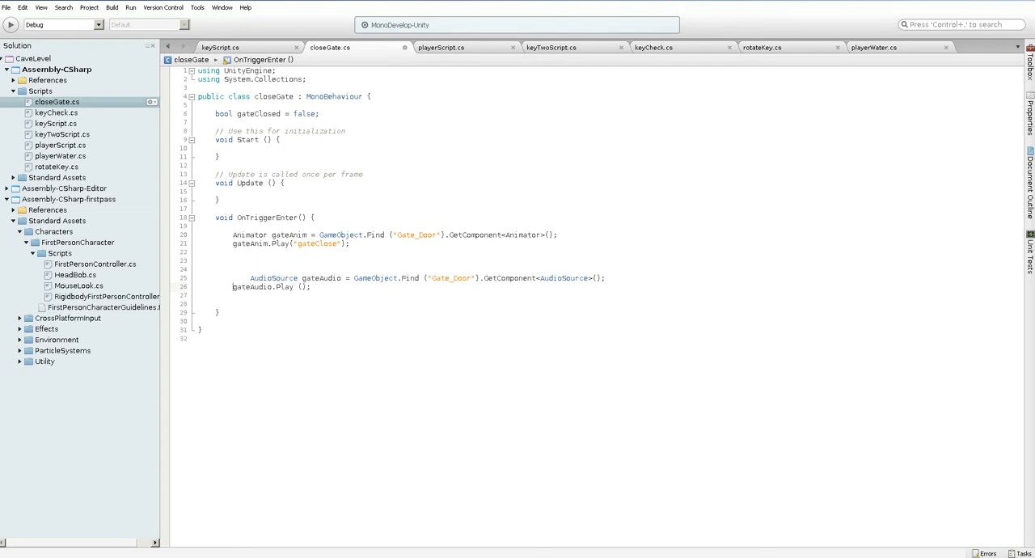
{"action": "key", "text": "Return"}
{"action": "key", "text": "Tab"}
{"action": "key", "text": "Up"}
{"action": "key", "text": "Delete"}
{"action": "key", "text": "Delete"}
{"action": "key", "text": "Delete"}
{"action": "key", "text": "Delete"}
{"action": "type", "text": "if"}
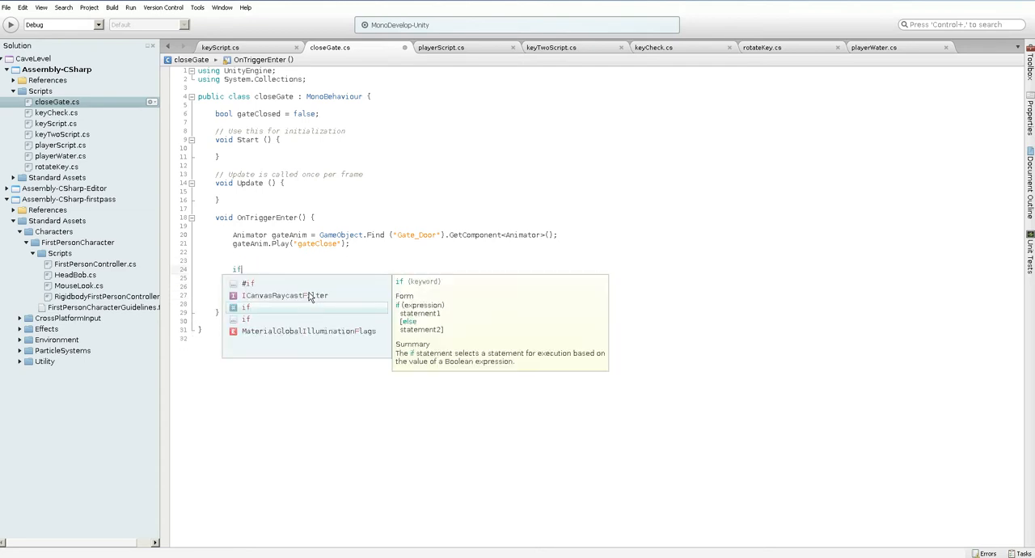
{"action": "type", "text": "(!ga"}
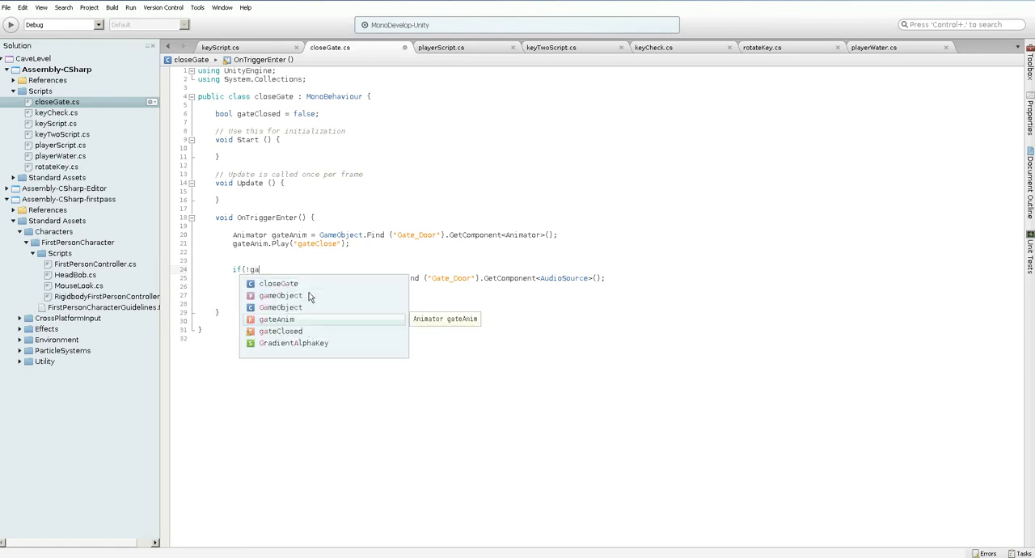
{"action": "type", "text": "teClosed) {"}
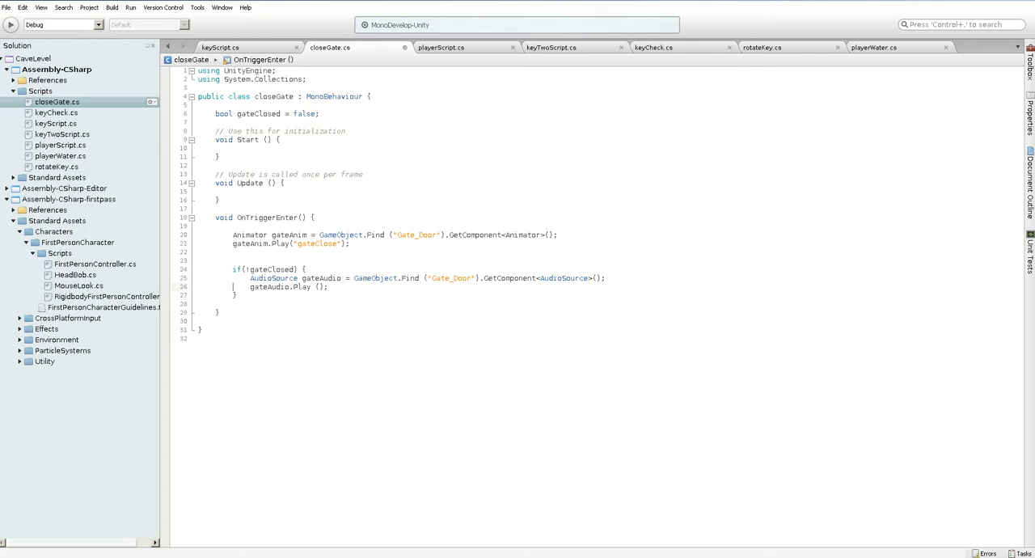
Add gateClosed = true; after gateAudio.Play () inside the if block and save the script
{"action": "key", "text": "Return"}
{"action": "type", "text": "gateClosed = true;"}
{"action": "key", "text": "ctrl+s"}
Switch to Unity and play-test the level, walking back and forth by the gate to check its closing sound
{"action": "key", "text": "alt+Tab"}
{"action": "key", "text": "ctrl+p"}
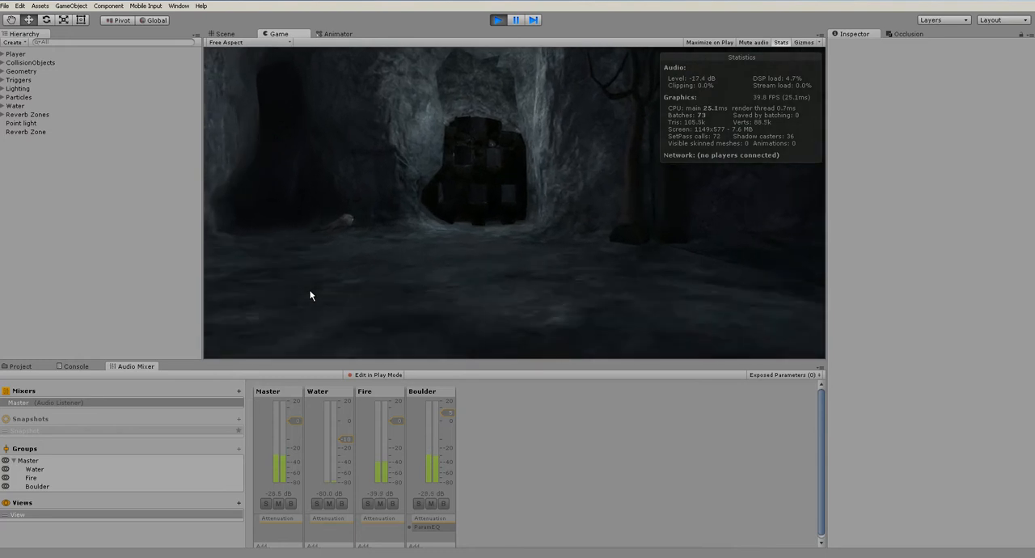
{"action": "key", "text": "s"}
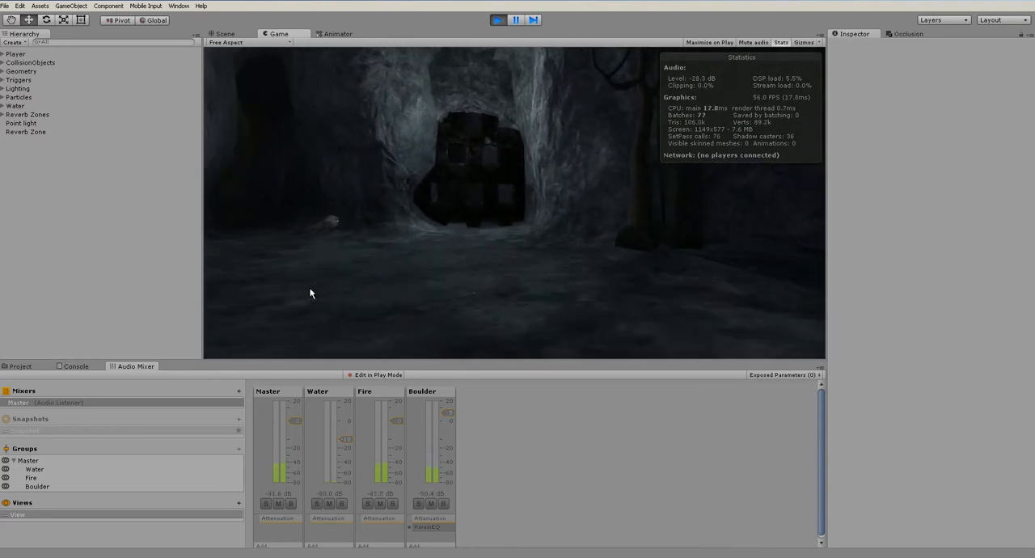
{"action": "key", "text": "w"}
{"action": "key", "text": "ctrl+p"}
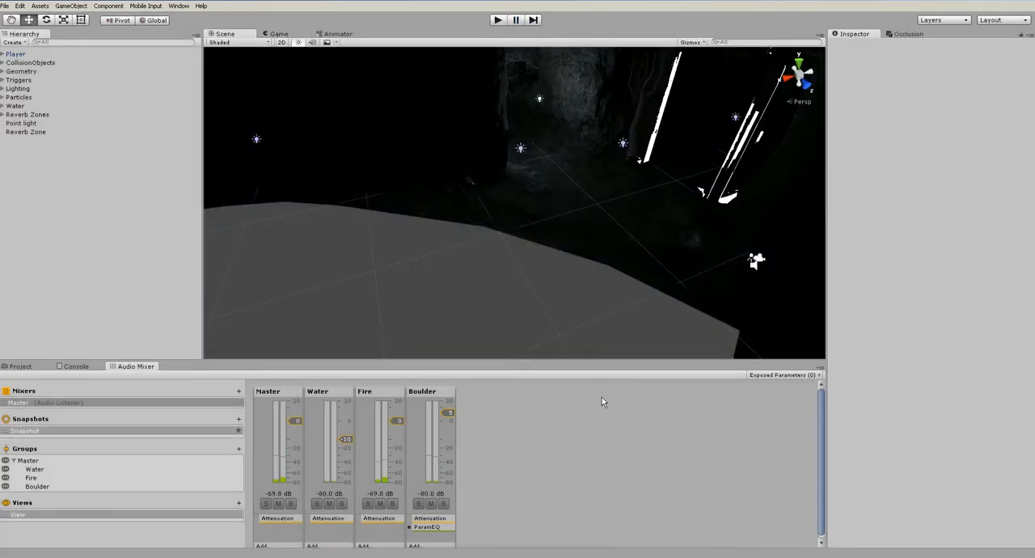
Examine the gate in the scene and check the components of its gateCollision and Gate_Door objects
{"action": "scroll", "coordinate": [527, 256], "scroll_direction": "down", "scroll_amount": 10}
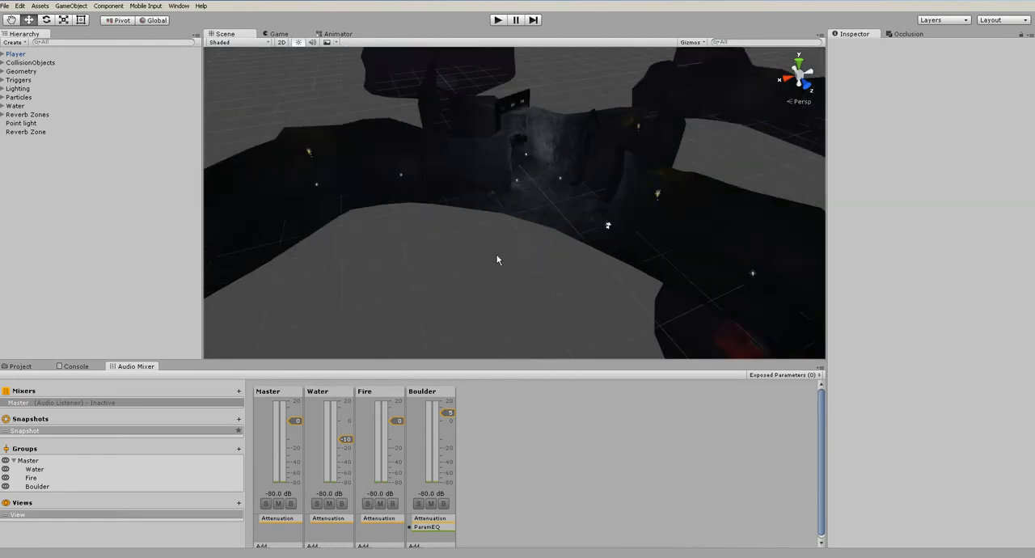
{"action": "left_click_drag", "start_coordinate": [514, 257], "coordinate": [408, 241], "text": "alt"}
{"action": "scroll", "coordinate": [383, 246], "scroll_direction": "down", "scroll_amount": 6}
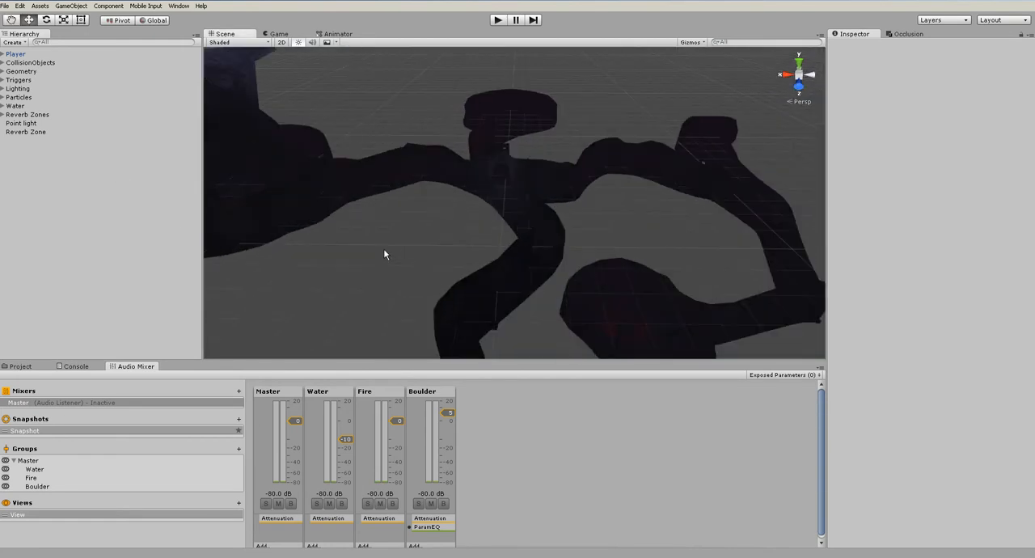
{"action": "scroll", "coordinate": [384, 249], "scroll_direction": "up", "scroll_amount": 6}
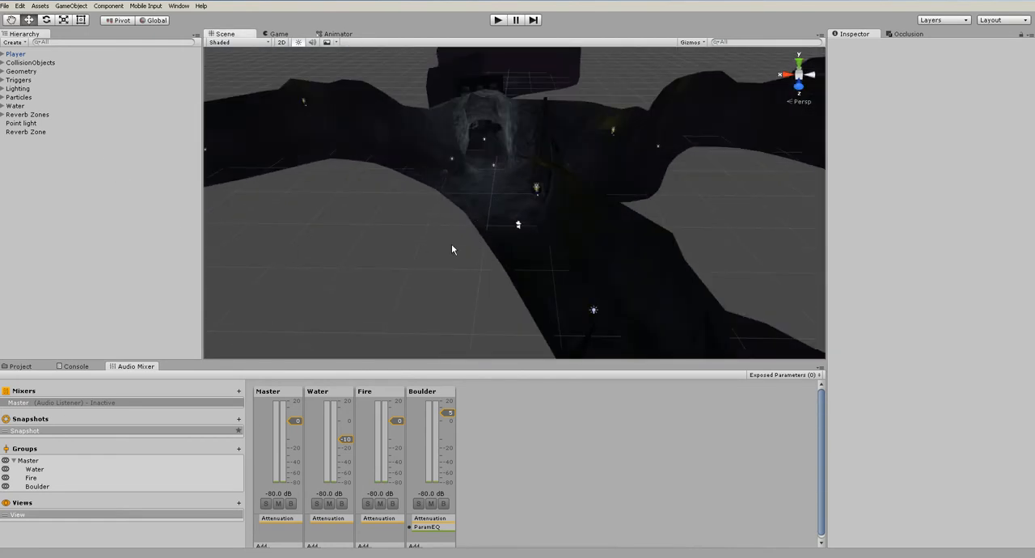
{"action": "left_click", "coordinate": [21, 366]}
{"action": "middle_click_drag", "start_coordinate": [496, 173], "coordinate": [530, 258]}
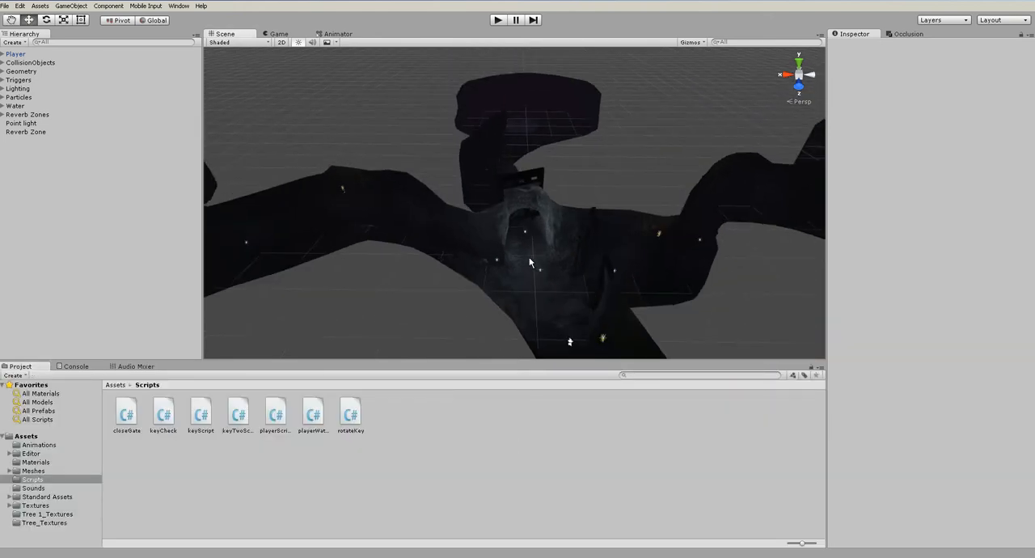
{"action": "scroll", "coordinate": [530, 257], "scroll_direction": "up", "scroll_amount": 7}
{"action": "left_click_drag", "start_coordinate": [547, 265], "coordinate": [526, 239], "text": "alt"}
{"action": "left_click", "coordinate": [501, 191]}
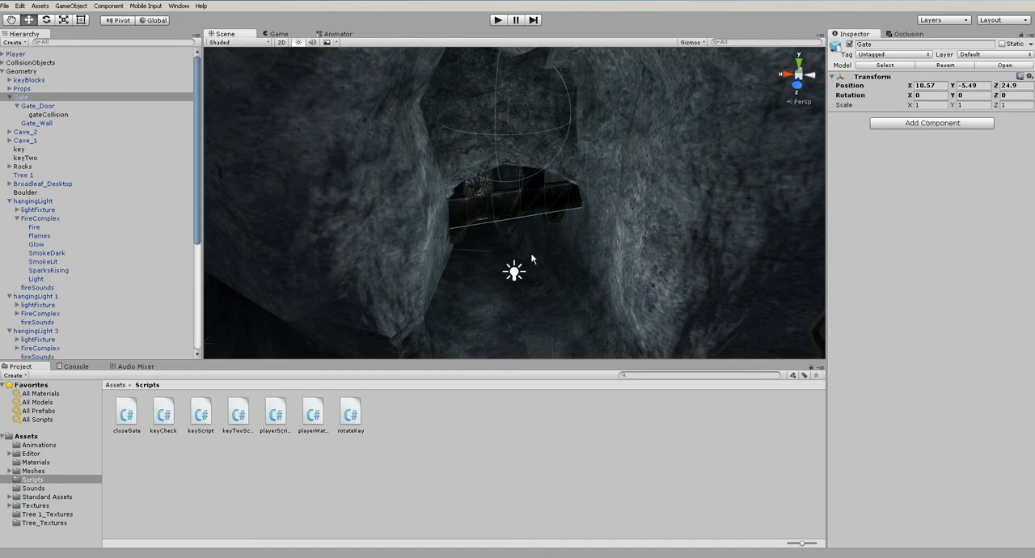
{"action": "left_click", "coordinate": [447, 433]}
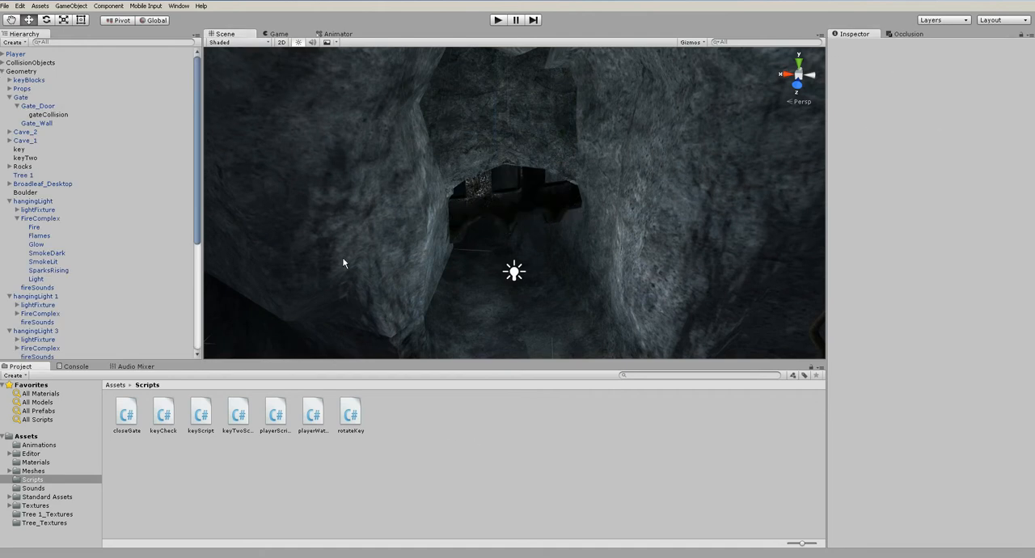
{"action": "left_click", "coordinate": [53, 115]}
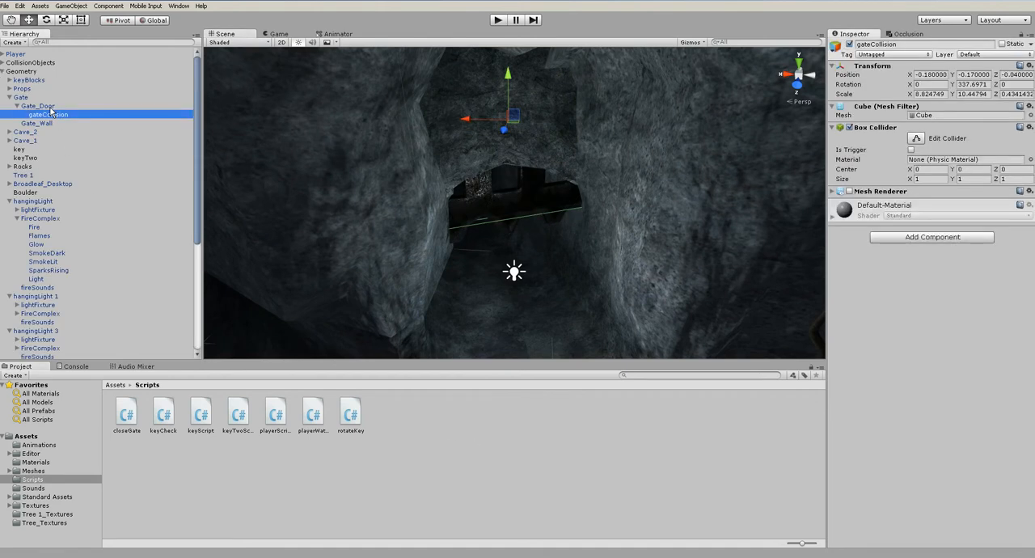
{"action": "left_click", "coordinate": [47, 106]}
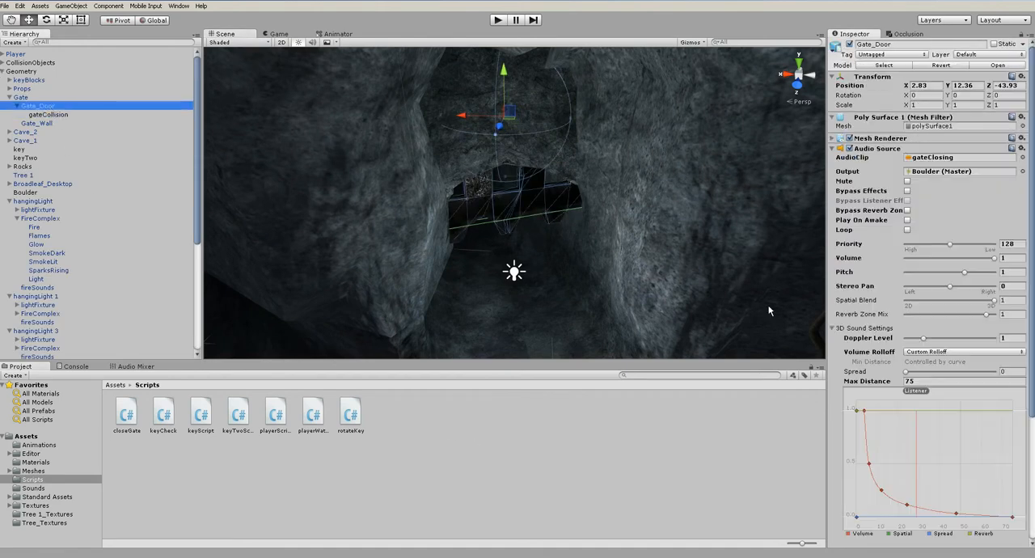
{"action": "left_click", "coordinate": [834, 149]}
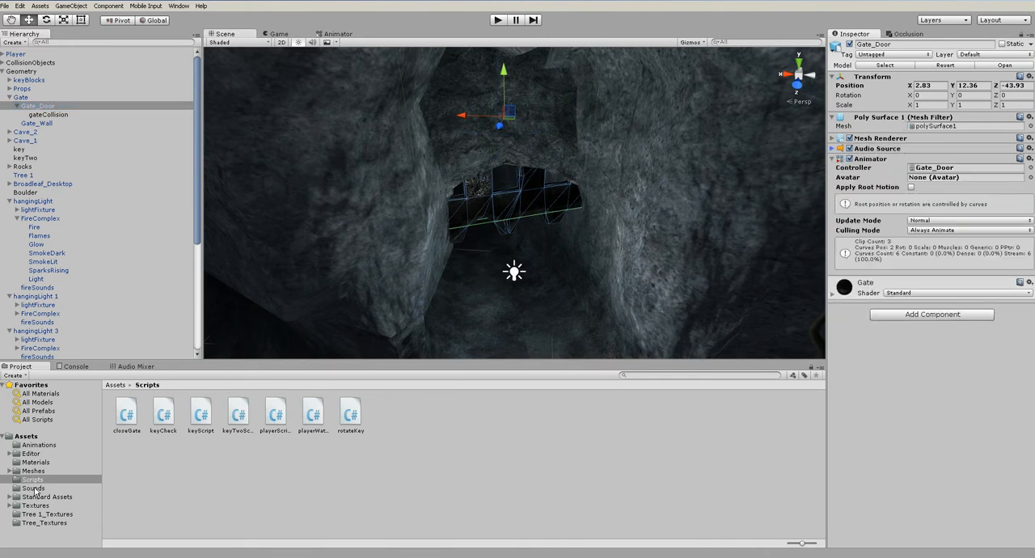
Show the Sounds folder and try to add the gateClosing clip to the gateCollision object
{"action": "left_click", "coordinate": [34, 488]}
{"action": "left_click_drag", "start_coordinate": [387, 412], "coordinate": [927, 426]}
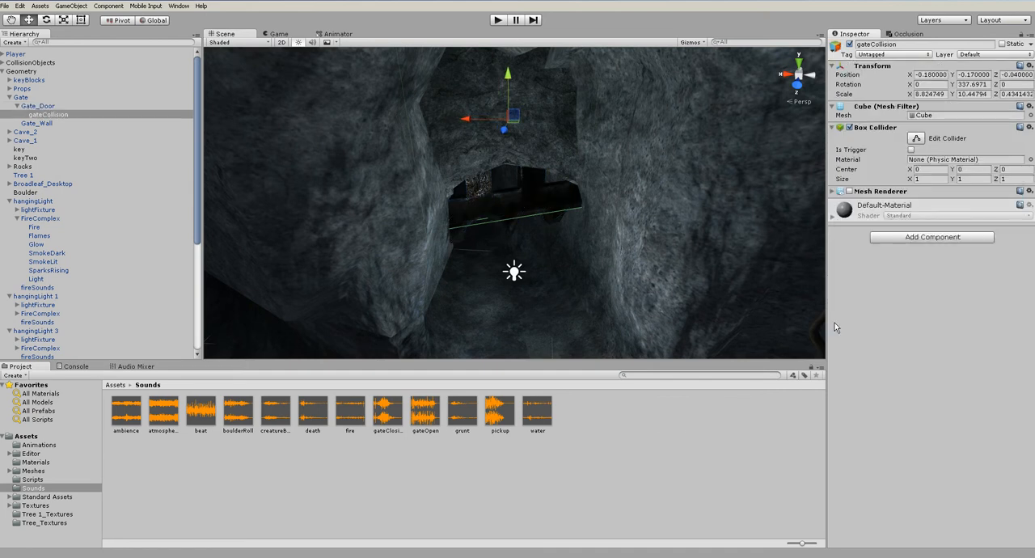
{"action": "left_click", "coordinate": [677, 442]}
{"action": "left_click", "coordinate": [538, 206]}
{"action": "left_click", "coordinate": [537, 206]}
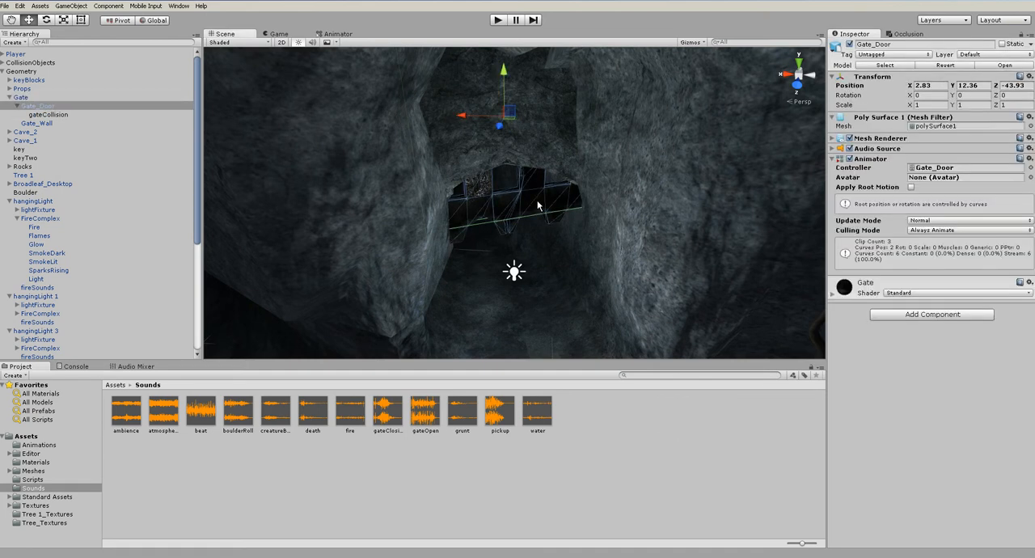
Remove the Audio Source component from Gate_Door
{"action": "left_click", "coordinate": [832, 149]}
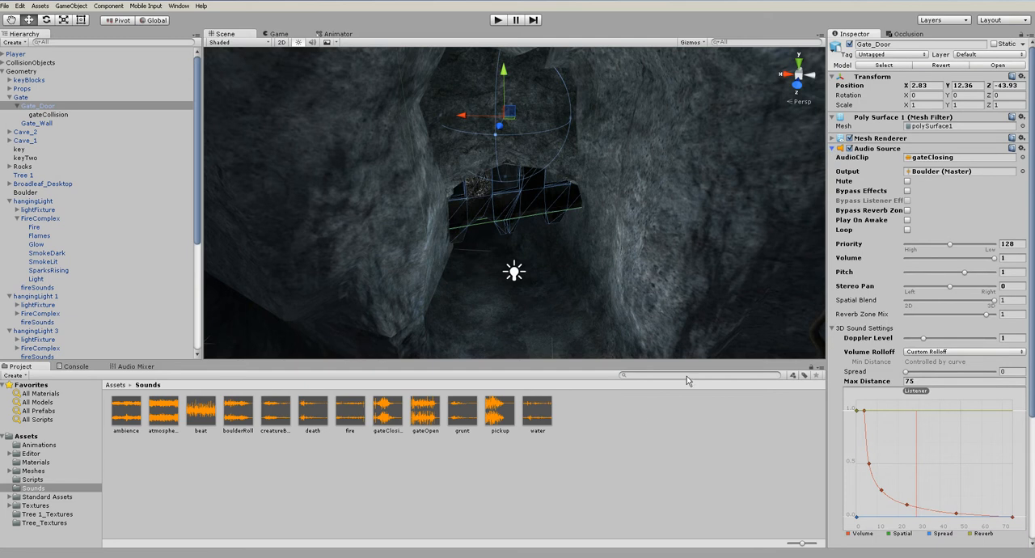
{"action": "left_click_drag", "start_coordinate": [541, 229], "coordinate": [547, 166], "text": "alt"}
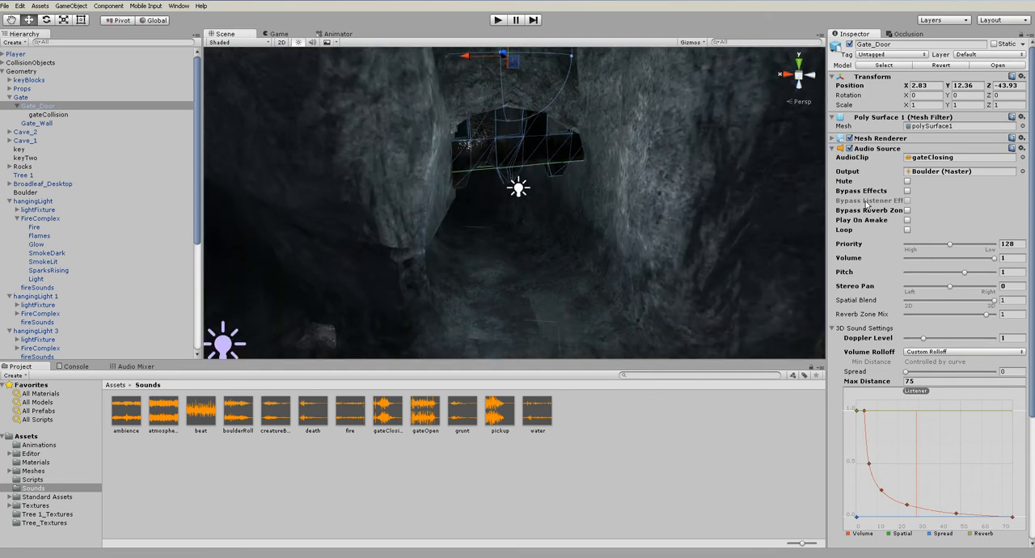
{"action": "right_click", "coordinate": [881, 152]}
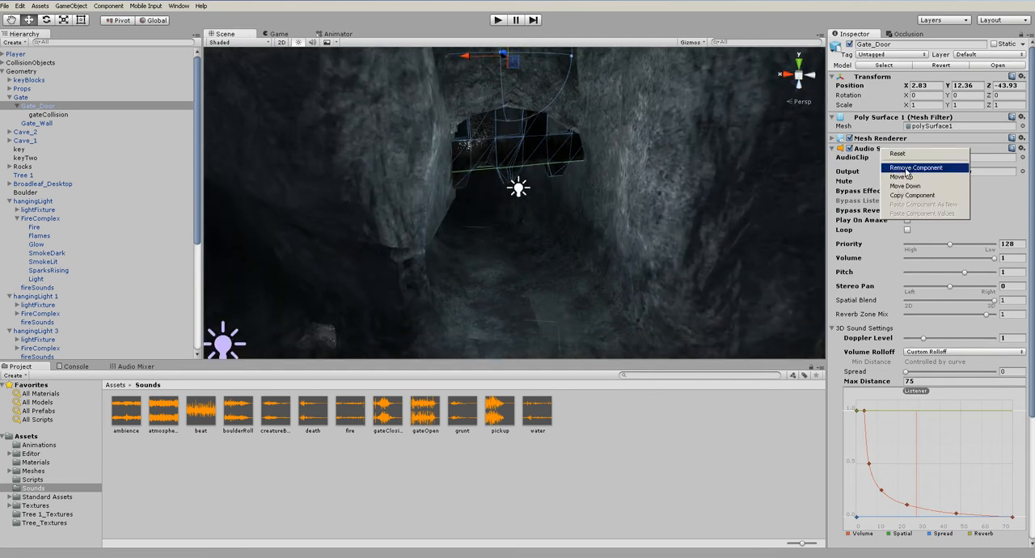
{"action": "left_click", "coordinate": [914, 170]}
Create an empty game object in front of the gate and name it gateClose_SOUND
{"action": "left_click", "coordinate": [55, 107]}
{"action": "left_click", "coordinate": [71, 6]}
{"action": "left_click", "coordinate": [81, 13]}
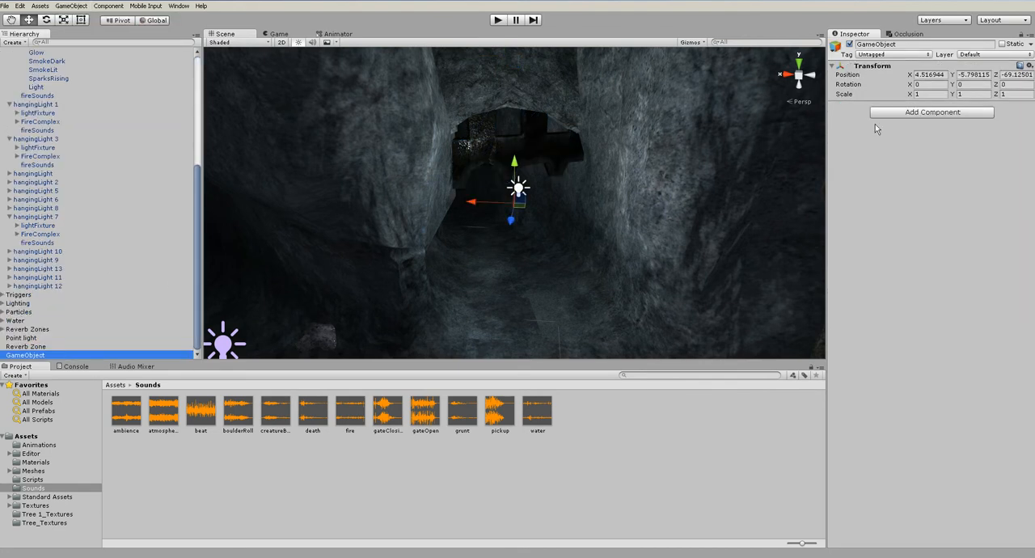
{"action": "left_click", "coordinate": [906, 43]}
{"action": "type", "text": "gate"}
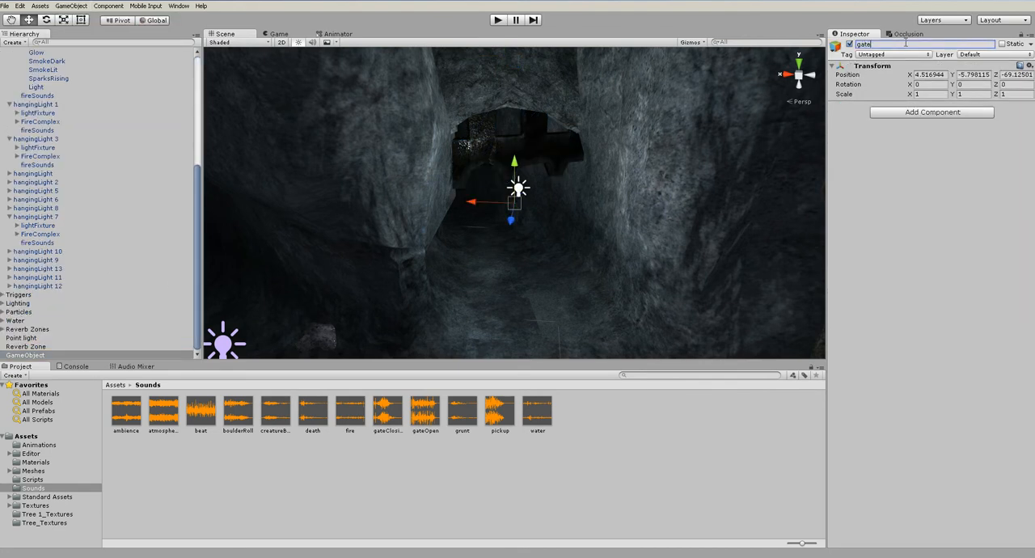
{"action": "type", "text": "Close_SOUND"}
{"action": "key", "text": "Return"}
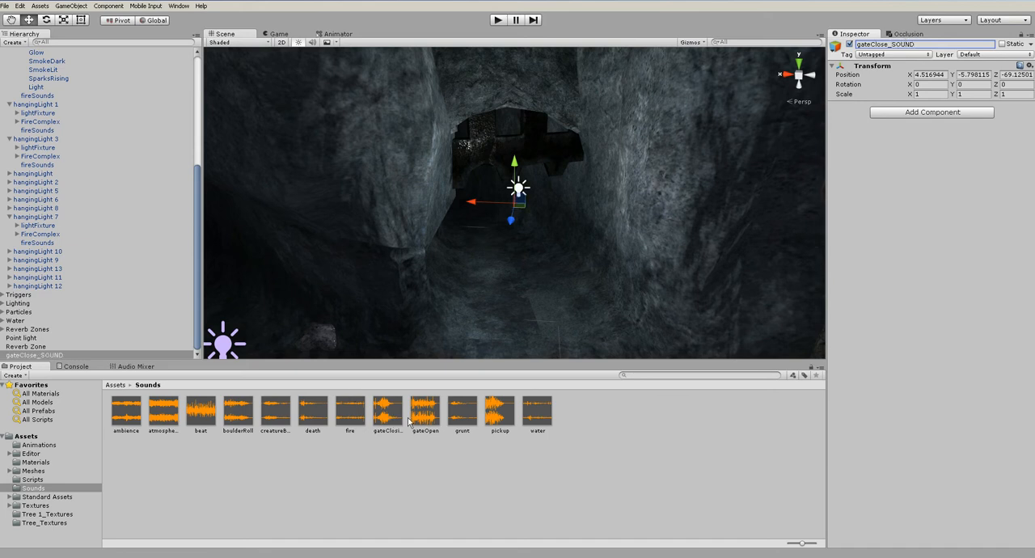
Add the gateClosing clip to gateClose_SOUND as an Audio Source with Play On Awake off and output to the Boulder mixer group
{"action": "left_click_drag", "start_coordinate": [381, 415], "coordinate": [887, 323]}
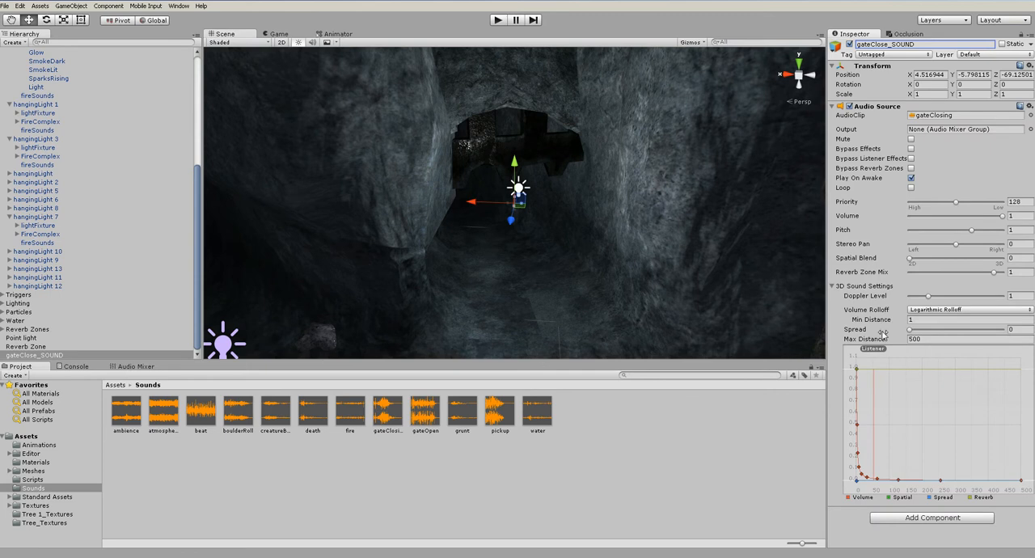
{"action": "left_click", "coordinate": [911, 177]}
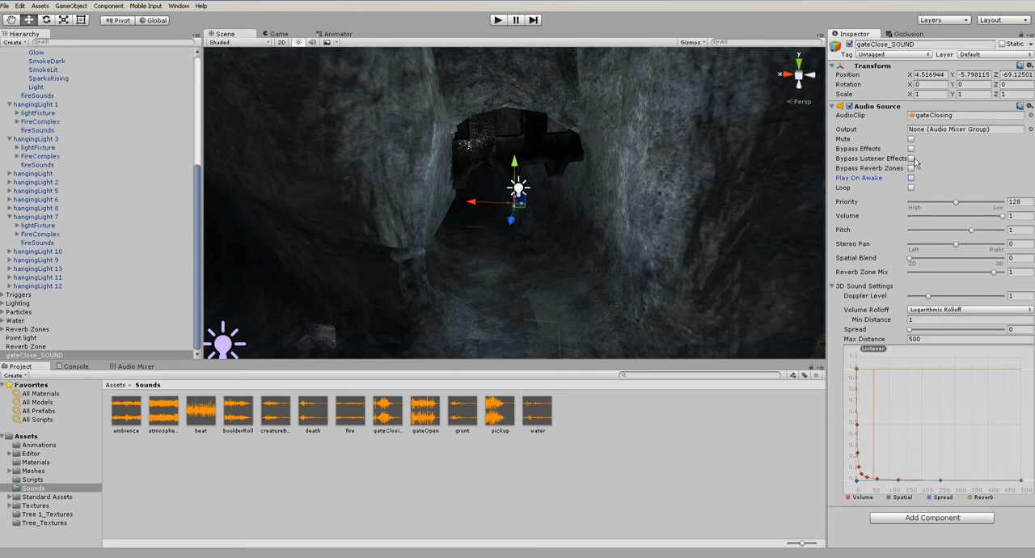
{"action": "left_click", "coordinate": [1031, 130]}
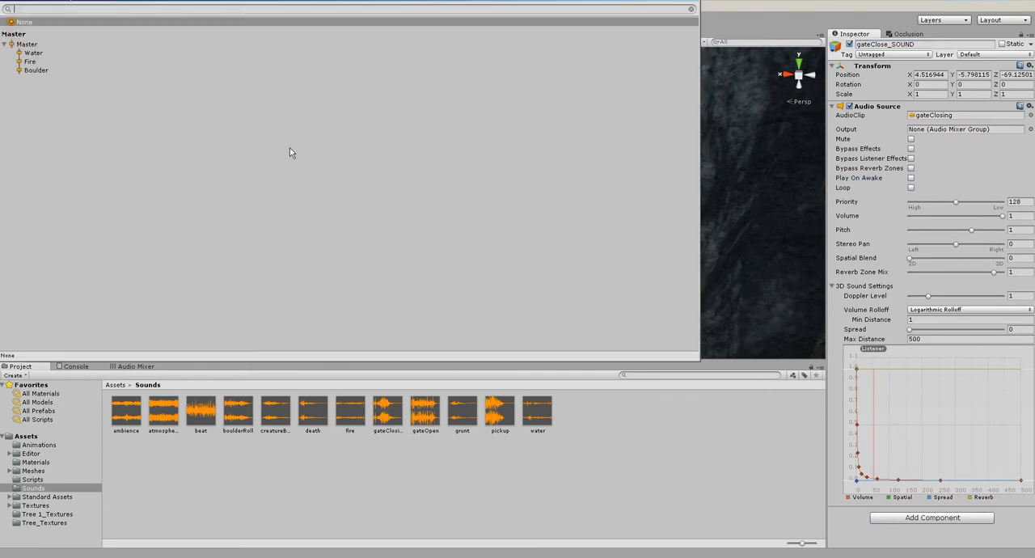
{"action": "double_click", "coordinate": [36, 70]}
Set the sound's max distance to 75 and min distance to 5, and reshape its volume rolloff to fade to zero at the far end
{"action": "left_click", "coordinate": [946, 338]}
{"action": "type", "text": "75"}
{"action": "left_click", "coordinate": [932, 319]}
{"action": "type", "text": "5"}
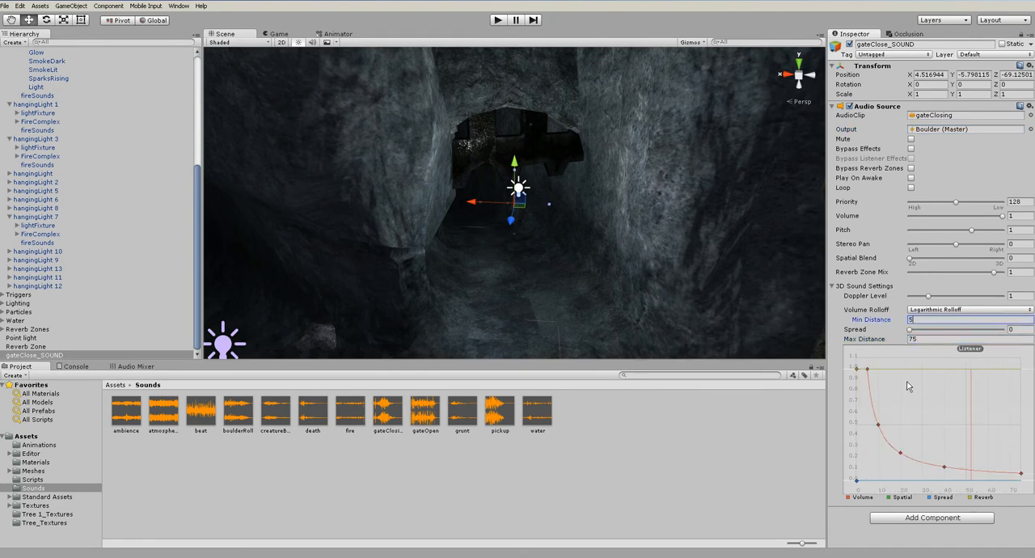
{"action": "left_click_drag", "start_coordinate": [1019, 474], "coordinate": [1019, 481]}
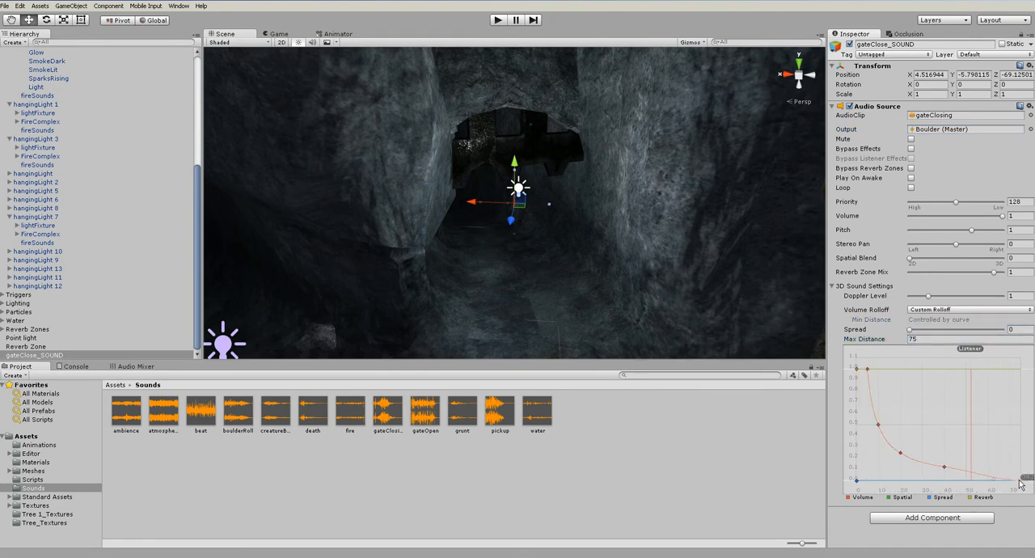
{"action": "left_click_drag", "start_coordinate": [944, 467], "coordinate": [971, 474]}
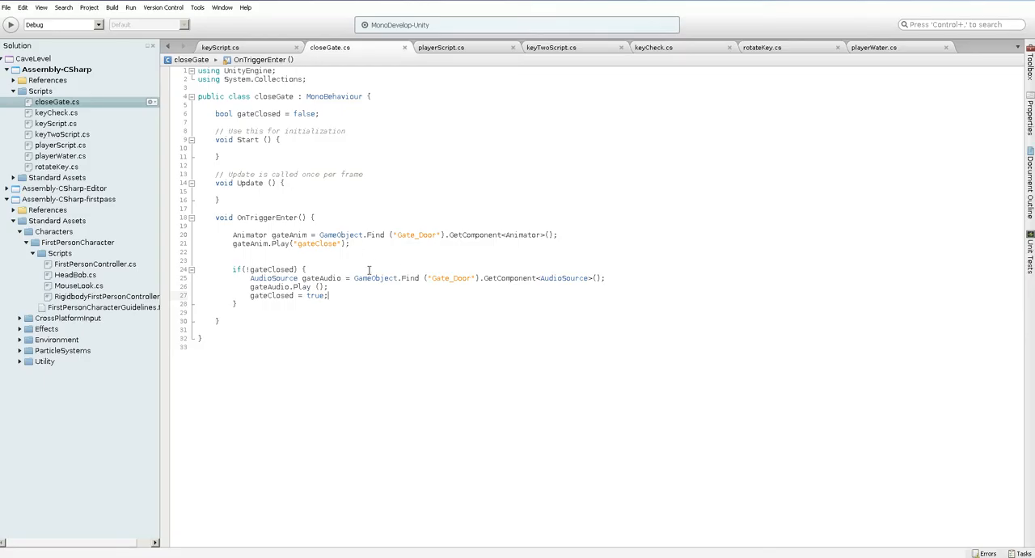
Change the gateAudio lookup in the closeGate script to find gateClose_SOUND instead of Gate_Door
{"action": "left_click", "coordinate": [453, 279]}
{"action": "key", "text": "alt+Tab"}
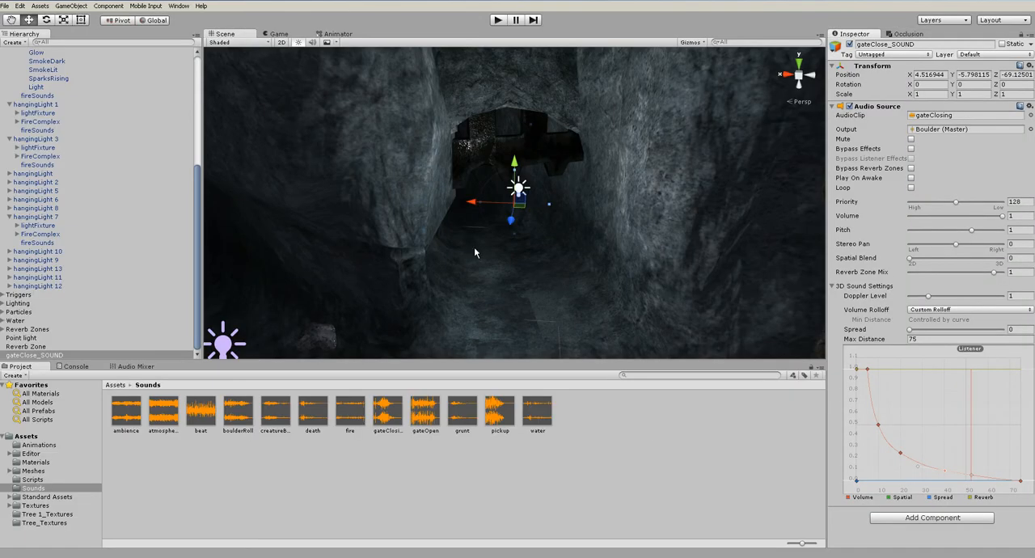
{"action": "scroll", "coordinate": [78, 179], "scroll_direction": "up", "scroll_amount": 5}
{"action": "left_click", "coordinate": [497, 155]}
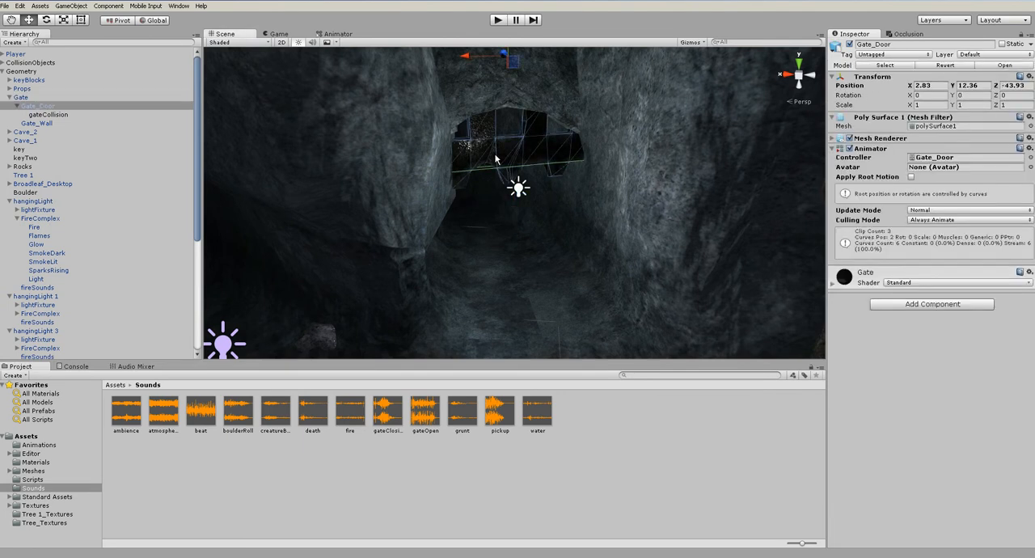
{"action": "scroll", "coordinate": [58, 233], "scroll_direction": "down", "scroll_amount": 5}
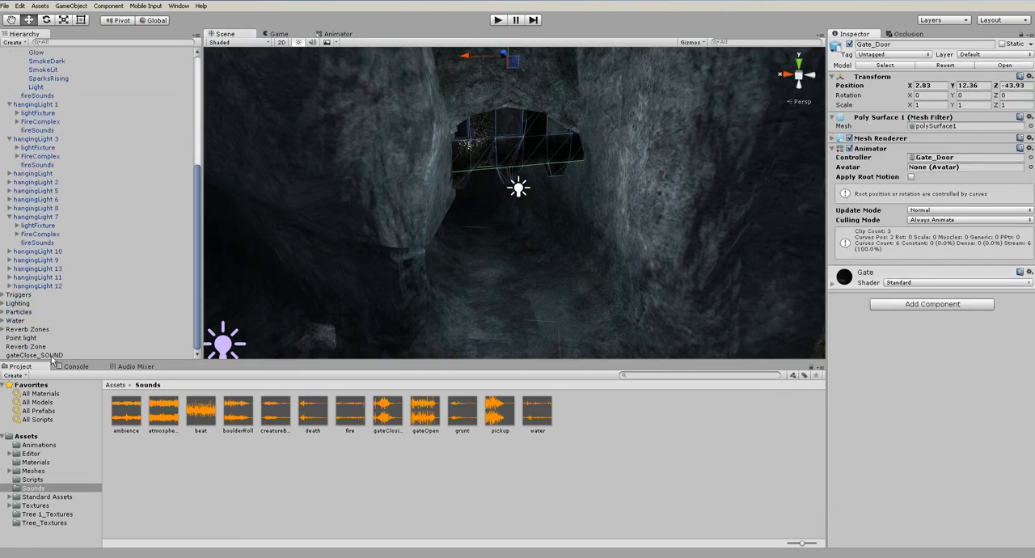
{"action": "left_click", "coordinate": [50, 354]}
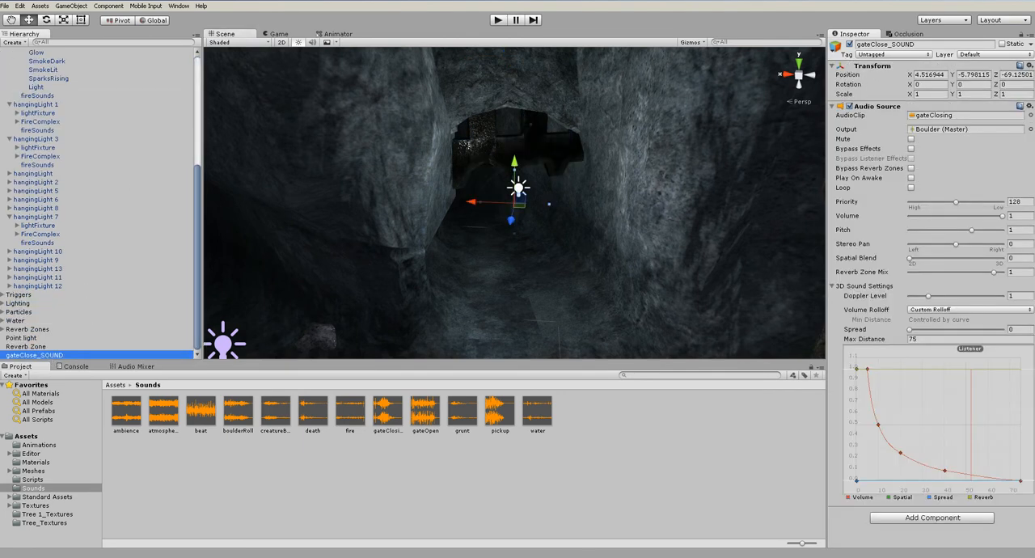
{"action": "key", "text": "alt+Tab"}
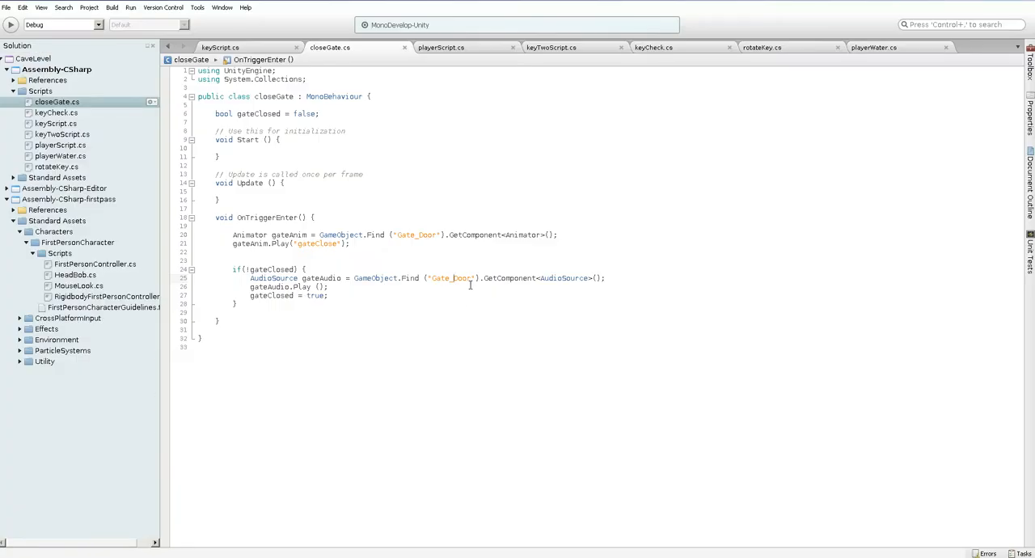
{"action": "left_click_drag", "start_coordinate": [471, 276], "coordinate": [434, 276]}
{"action": "type", "text": "gateClose_SOUND"}
{"action": "left_click", "coordinate": [126, 556]}
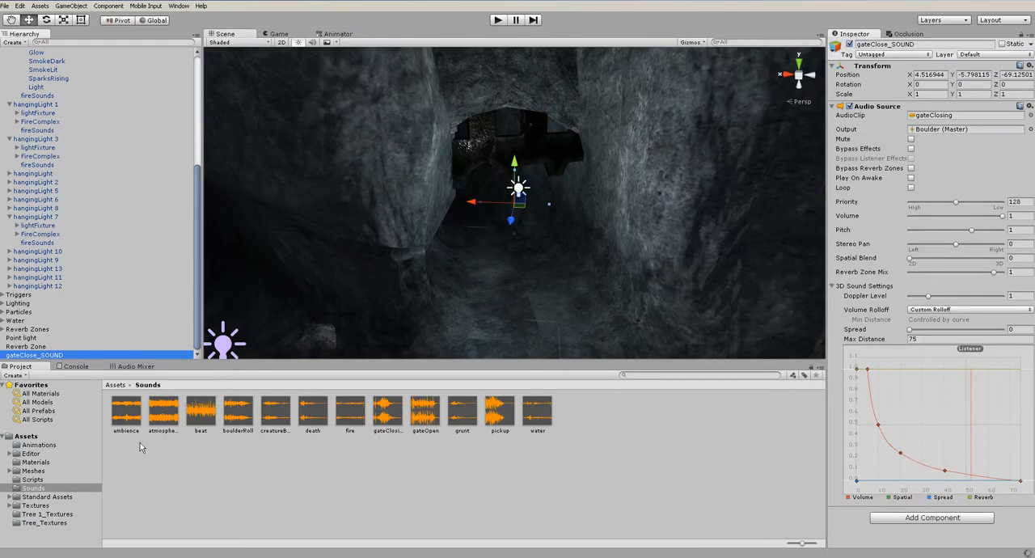
Play-test the level to hear the gate closing sound from its new object, and stop the run
{"action": "left_click", "coordinate": [498, 20]}
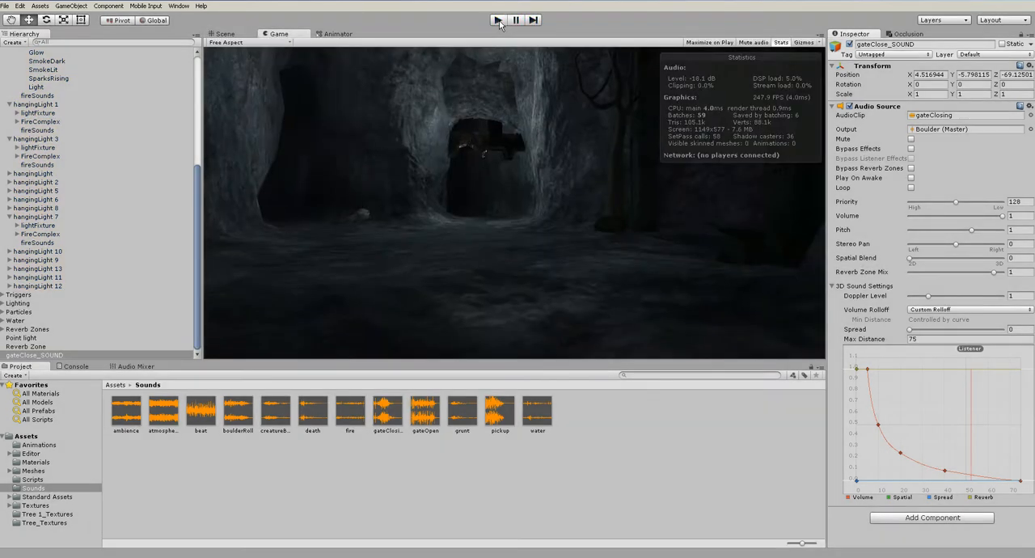
{"action": "left_click", "coordinate": [498, 21]}
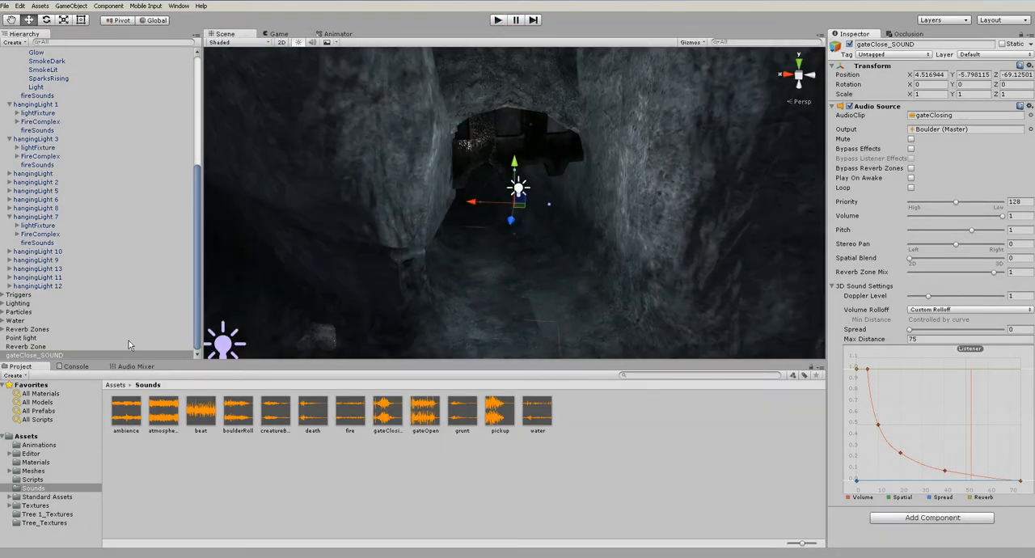
{"action": "left_click", "coordinate": [498, 20]}
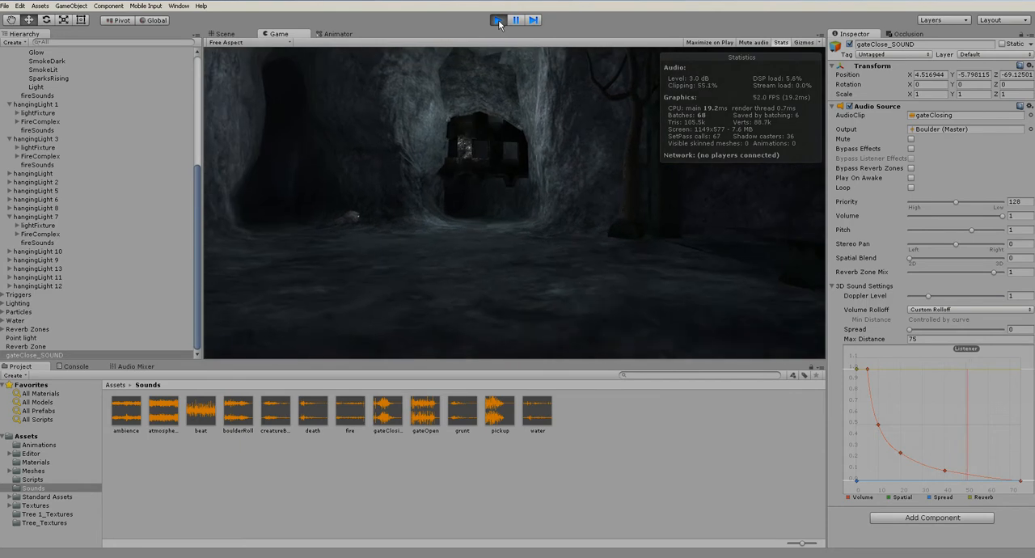
{"action": "left_click", "coordinate": [498, 21]}
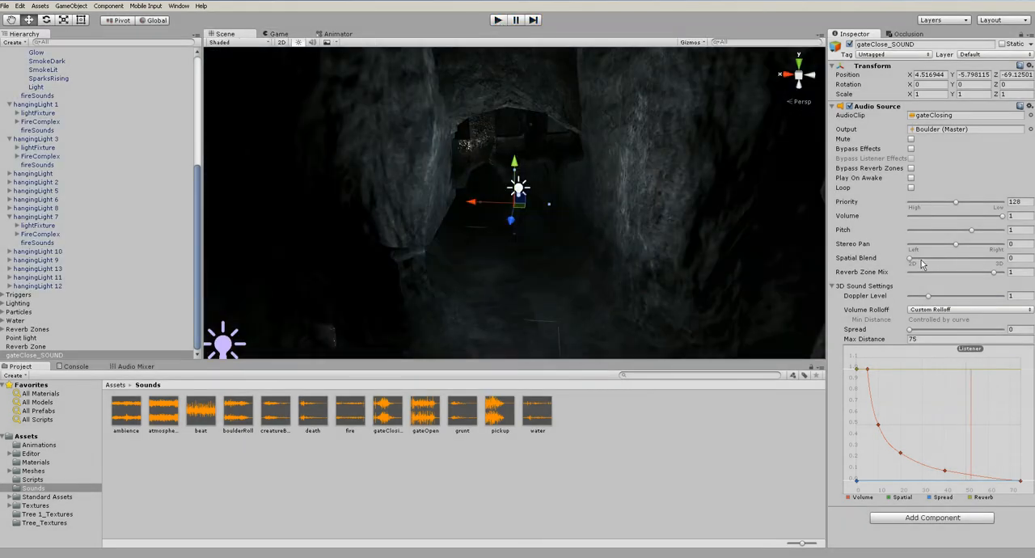
Set gateClose_SOUND's spatial blend to 1 for full 3D, and play-test it by walking up to the gate and back
{"action": "left_click_drag", "start_coordinate": [912, 259], "coordinate": [1006, 260]}
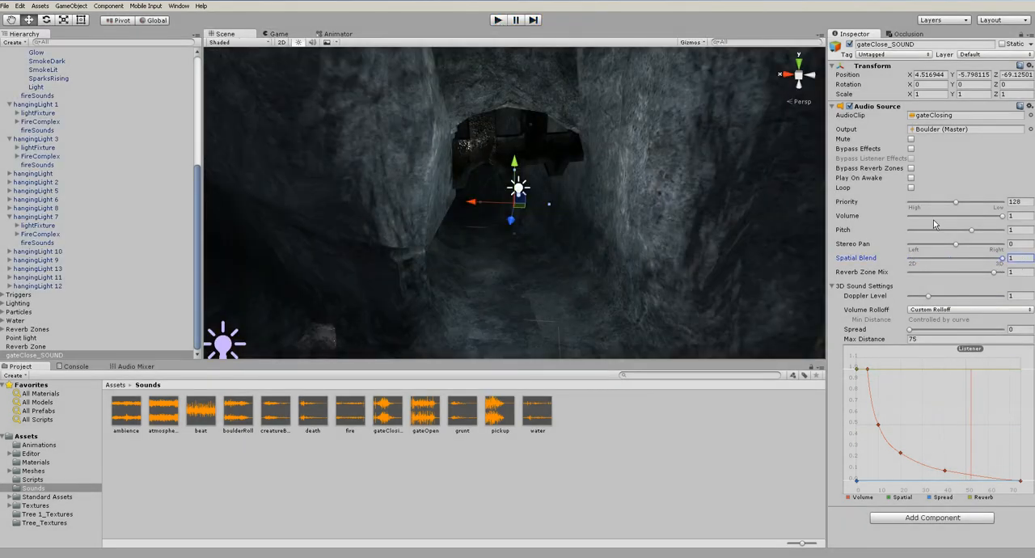
{"action": "left_click", "coordinate": [498, 20]}
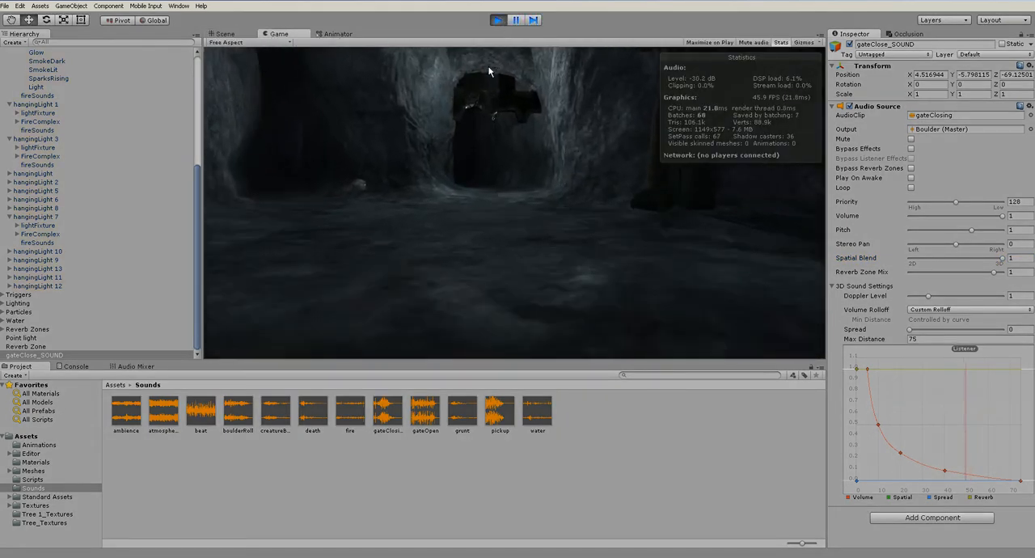
{"action": "key", "text": "w"}
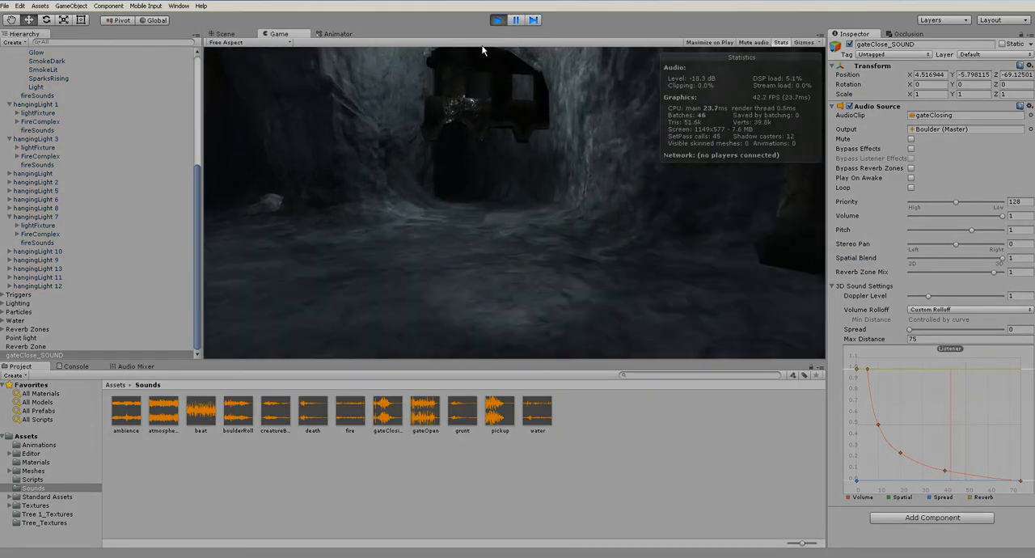
{"action": "key", "text": "w"}
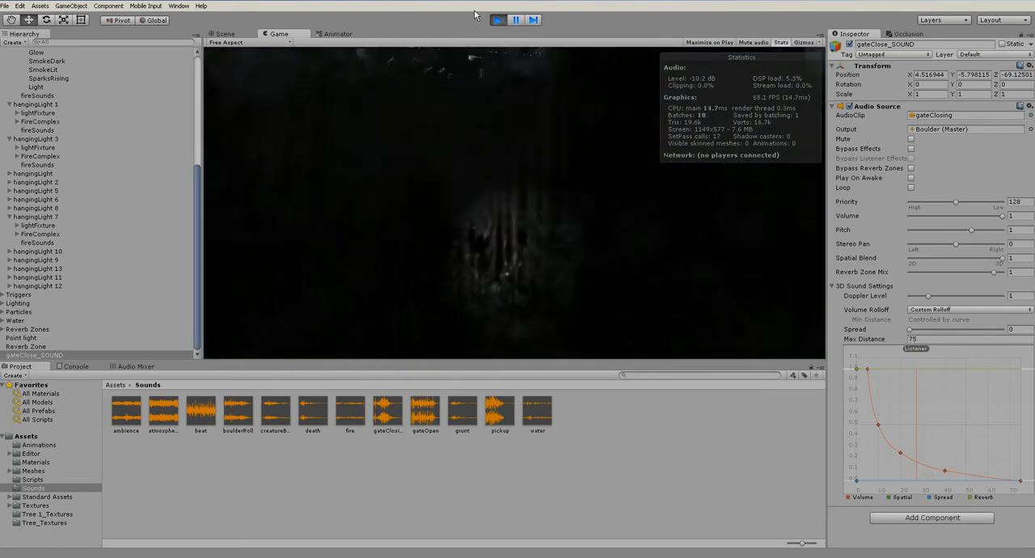
{"action": "key", "text": "s"}
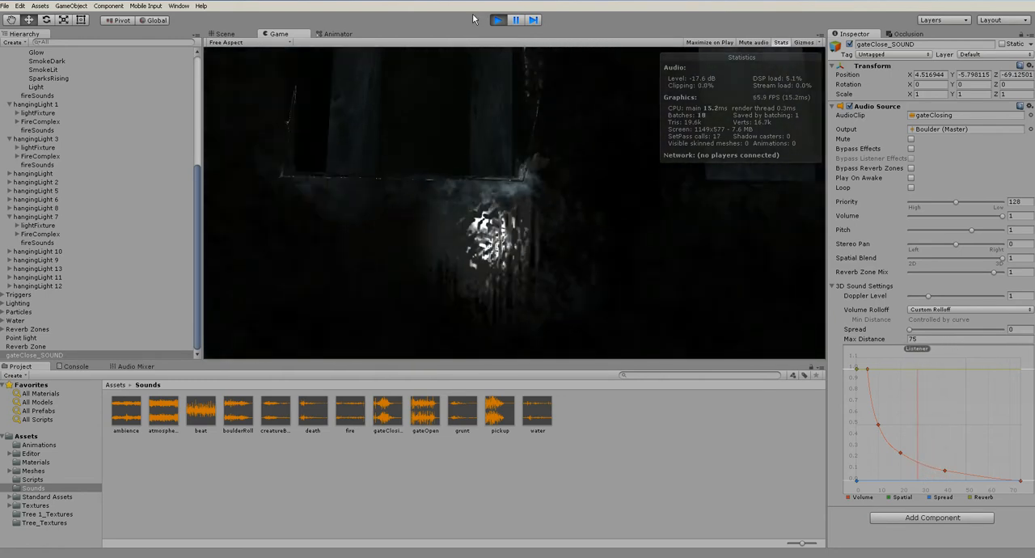
{"action": "key", "text": "s"}
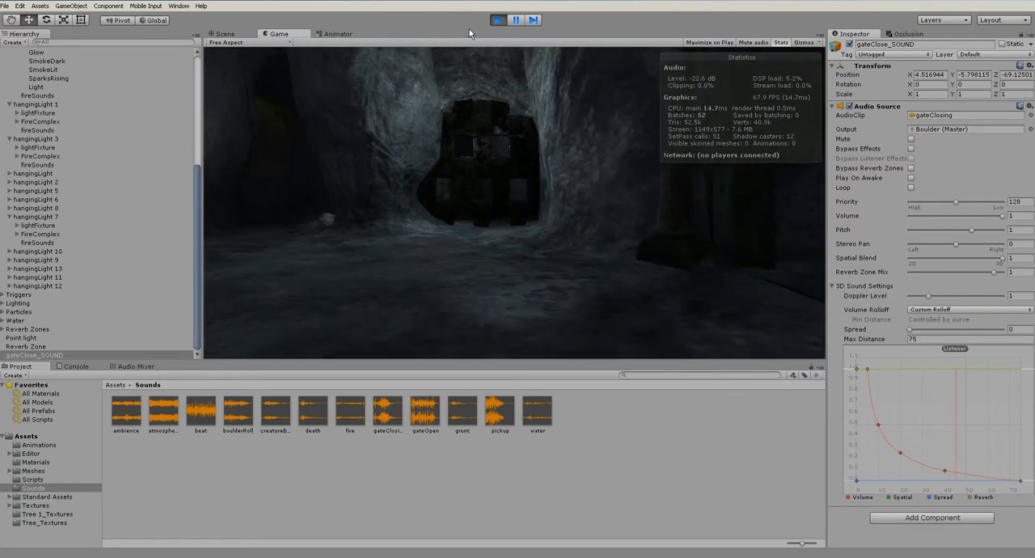
{"action": "left_click", "coordinate": [498, 20]}
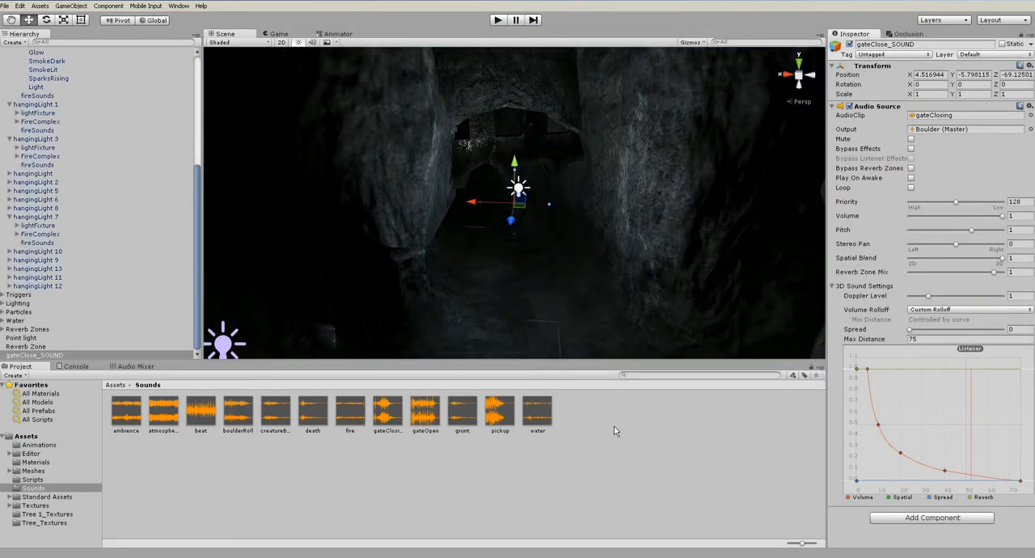
Make gateClose_SOUND a child of Gate_Door in the Gate group
{"action": "scroll", "coordinate": [163, 215], "scroll_direction": "up", "scroll_amount": 6}
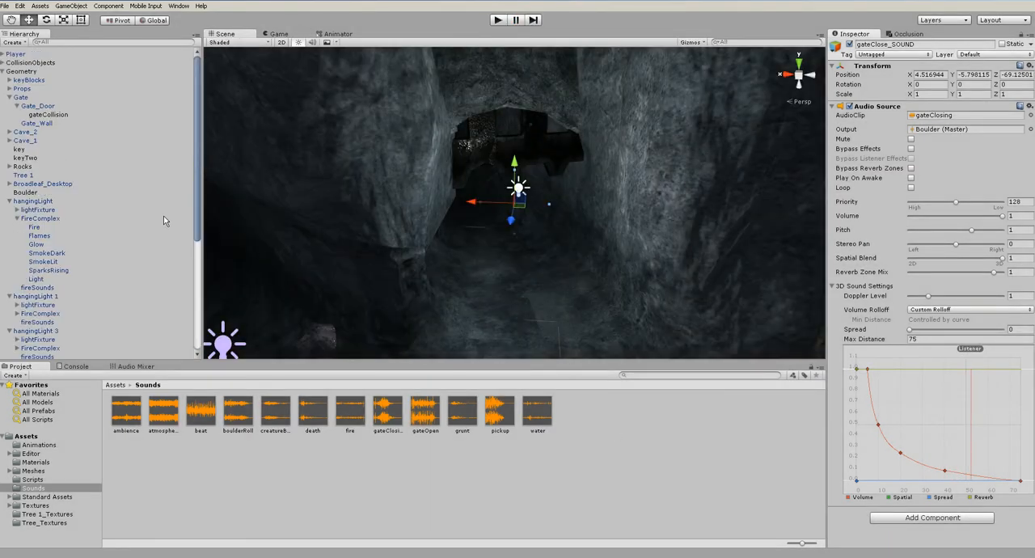
{"action": "left_click", "coordinate": [3, 71]}
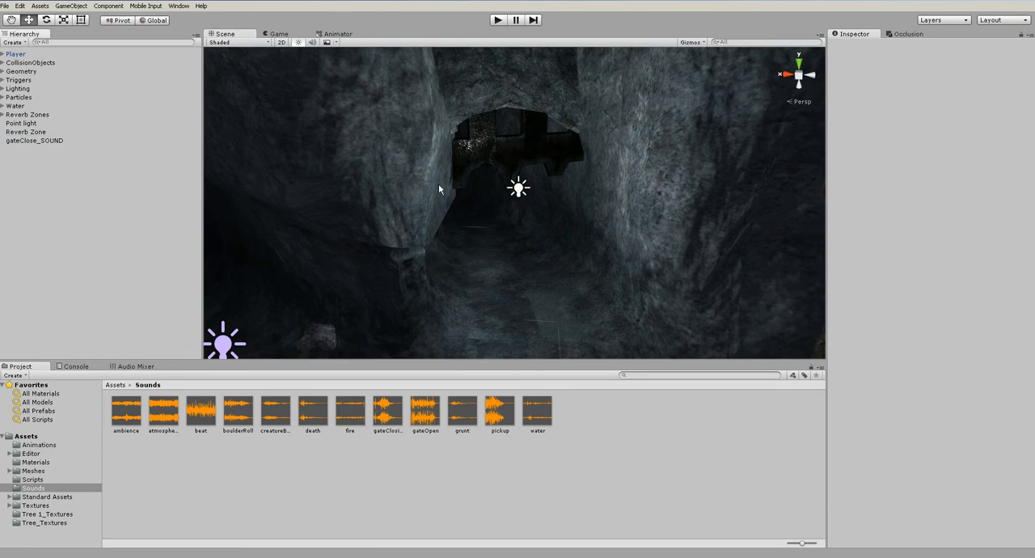
{"action": "left_click", "coordinate": [489, 153]}
{"action": "scroll", "coordinate": [114, 280], "scroll_direction": "down", "scroll_amount": 5}
{"action": "scroll", "coordinate": [39, 230], "scroll_direction": "up", "scroll_amount": 5}
{"action": "scroll", "coordinate": [39, 231], "scroll_direction": "down", "scroll_amount": 7}
{"action": "left_click_drag", "start_coordinate": [34, 358], "coordinate": [61, 80]}
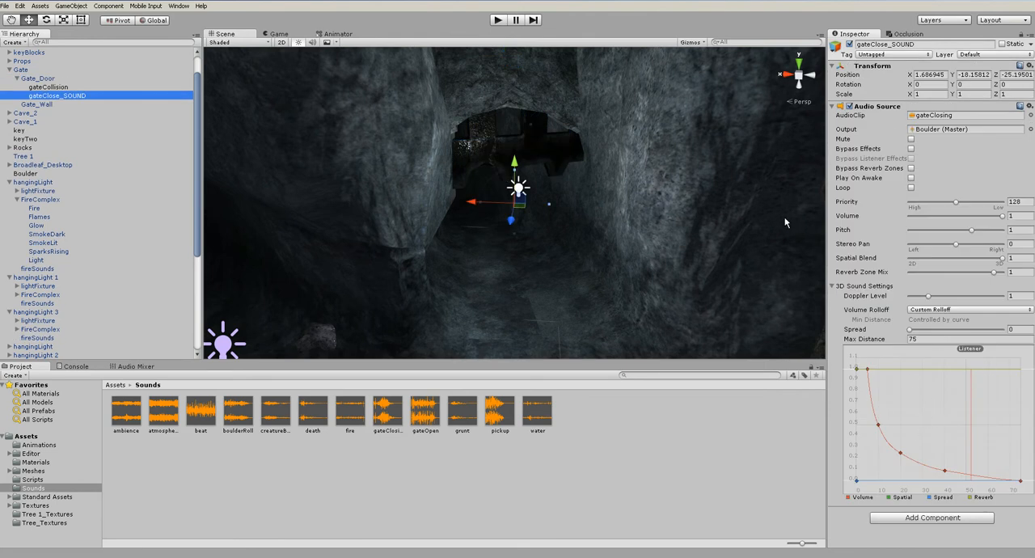
Play-test the level with the gate sound parented to the door, stop the run and clear the selection
{"action": "left_click", "coordinate": [497, 20]}
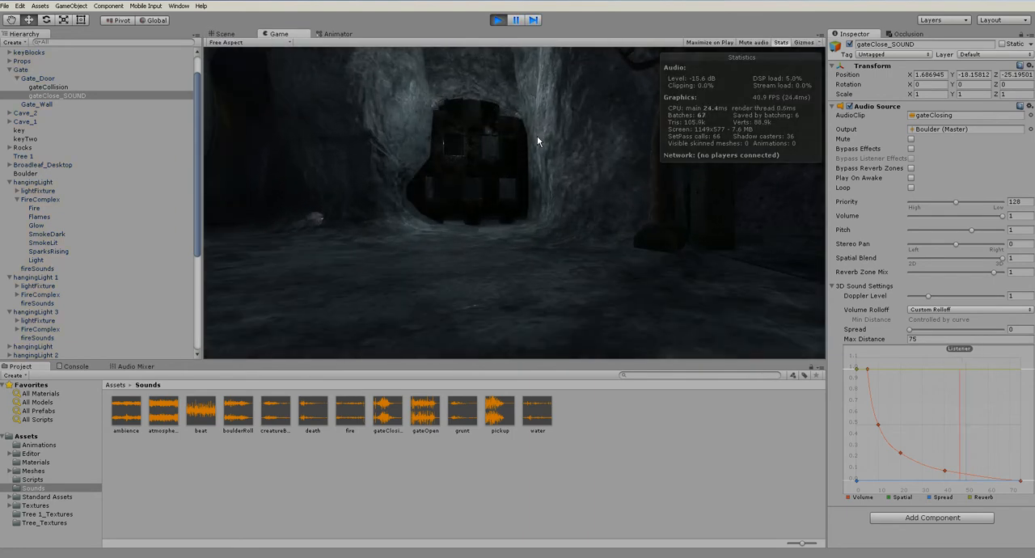
{"action": "left_click", "coordinate": [497, 22]}
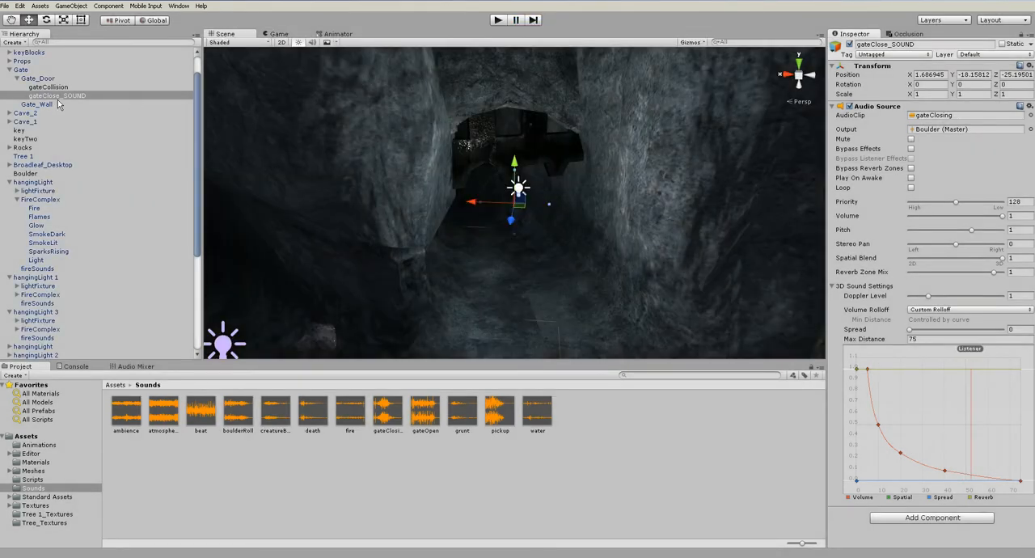
{"action": "left_click", "coordinate": [648, 512]}
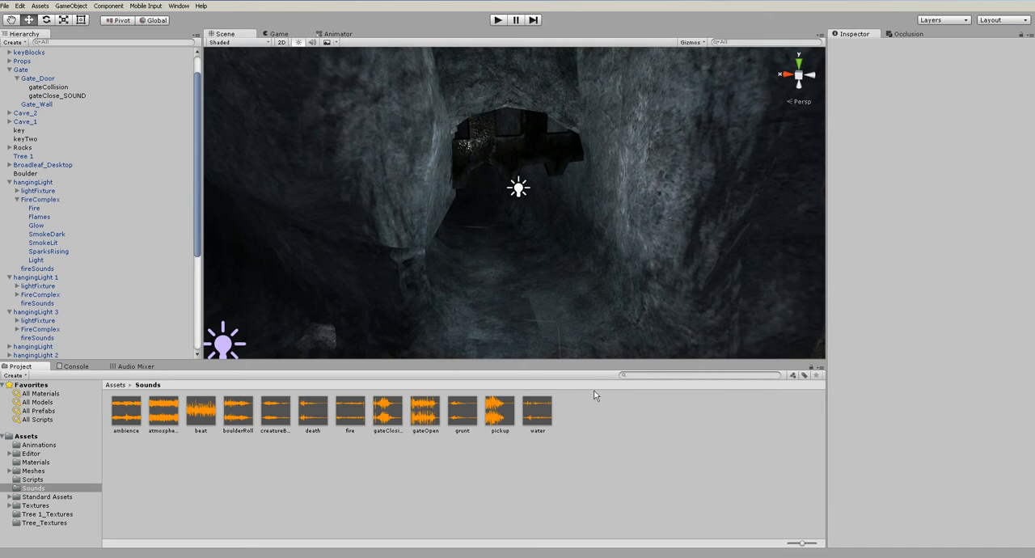
Examine the cave layout from the gate tunnel to the lava chamber and its connecting passages
{"action": "scroll", "coordinate": [571, 275], "scroll_direction": "down", "scroll_amount": 5}
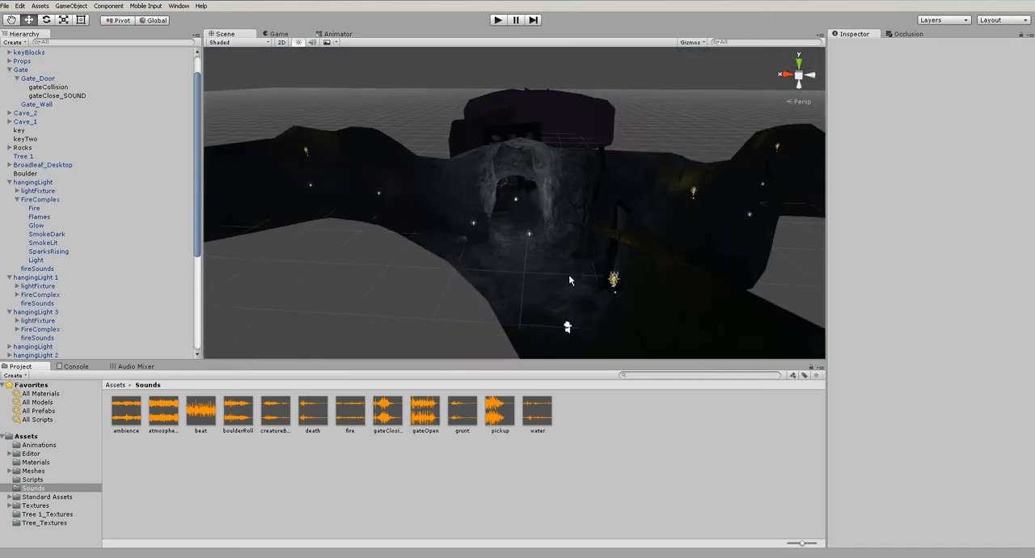
{"action": "middle_click_drag", "start_coordinate": [670, 295], "coordinate": [425, 237], "text": "alt"}
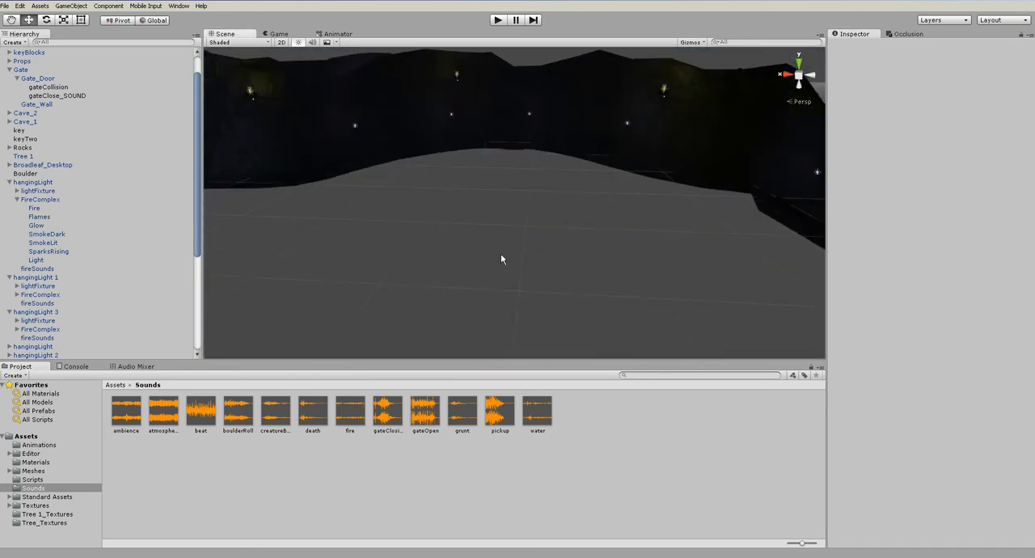
{"action": "scroll", "coordinate": [546, 259], "scroll_direction": "down", "scroll_amount": 3}
{"action": "scroll", "coordinate": [547, 259], "scroll_direction": "down", "scroll_amount": 2}
{"action": "middle_click_drag", "start_coordinate": [654, 307], "coordinate": [616, 238]}
{"action": "scroll", "coordinate": [616, 239], "scroll_direction": "up", "scroll_amount": 4}
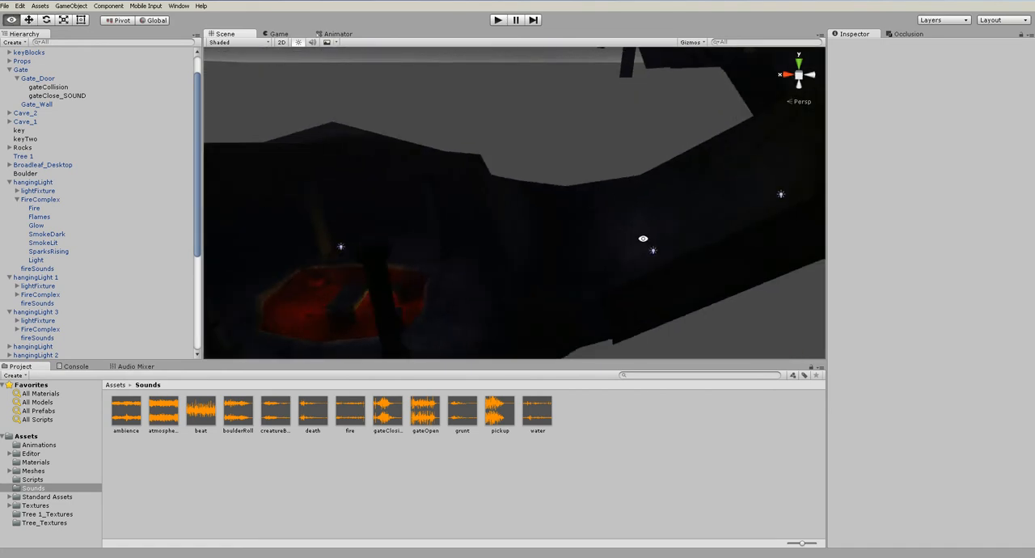
{"action": "left_click_drag", "start_coordinate": [622, 239], "coordinate": [782, 220], "text": "alt"}
{"action": "middle_click_drag", "start_coordinate": [759, 224], "coordinate": [630, 221]}
{"action": "scroll", "coordinate": [630, 221], "scroll_direction": "up", "scroll_amount": 4}
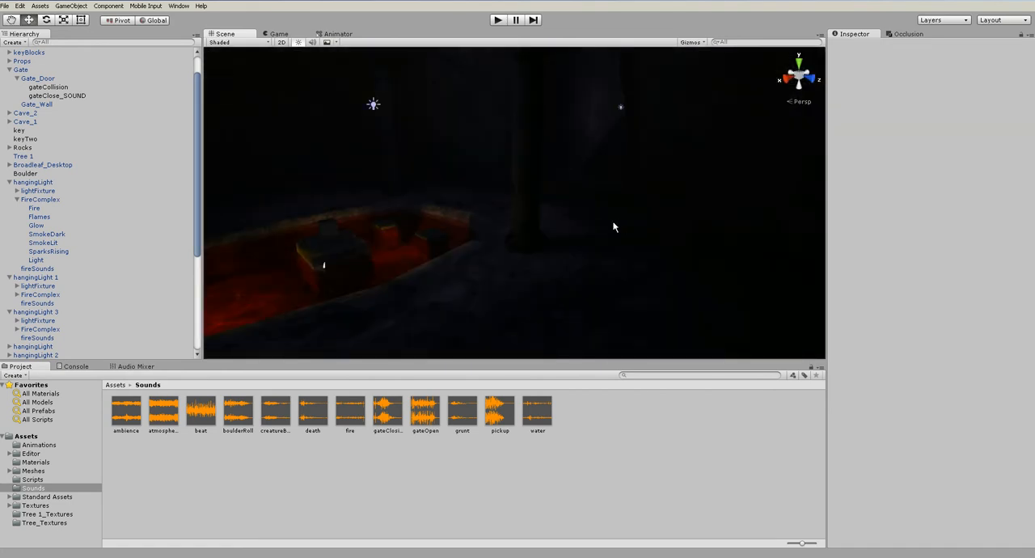
{"action": "left_click_drag", "start_coordinate": [572, 229], "coordinate": [631, 236], "text": "alt"}
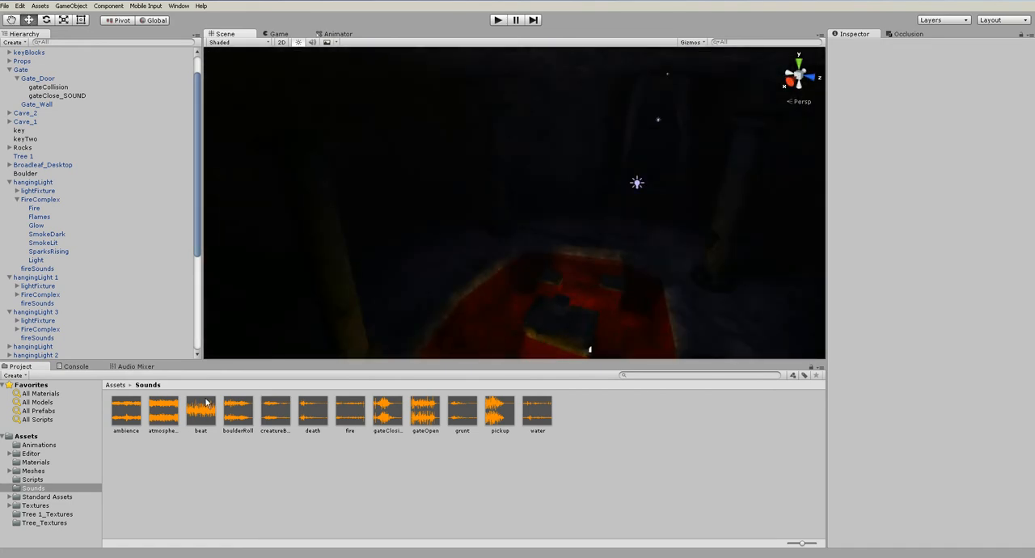
{"action": "scroll", "coordinate": [496, 284], "scroll_direction": "down", "scroll_amount": 6}
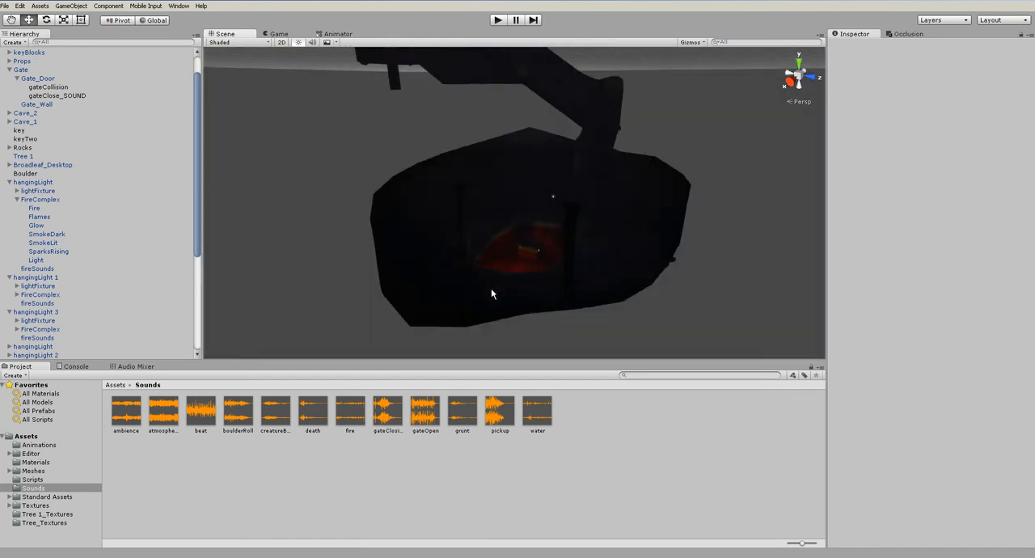
{"action": "left_click_drag", "start_coordinate": [488, 310], "coordinate": [333, 279], "text": "alt"}
{"action": "scroll", "coordinate": [96, 190], "scroll_direction": "up", "scroll_amount": 2}
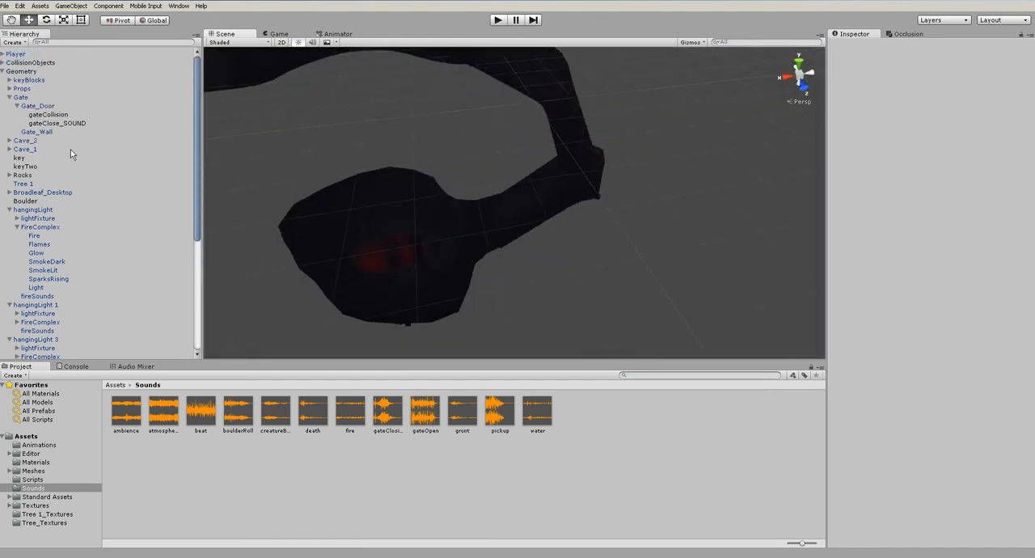
Collapse the Geometry group and move the loose Reverb Zone object into the Reverb Zones group
{"action": "left_click", "coordinate": [3, 72]}
{"action": "left_click", "coordinate": [3, 72]}
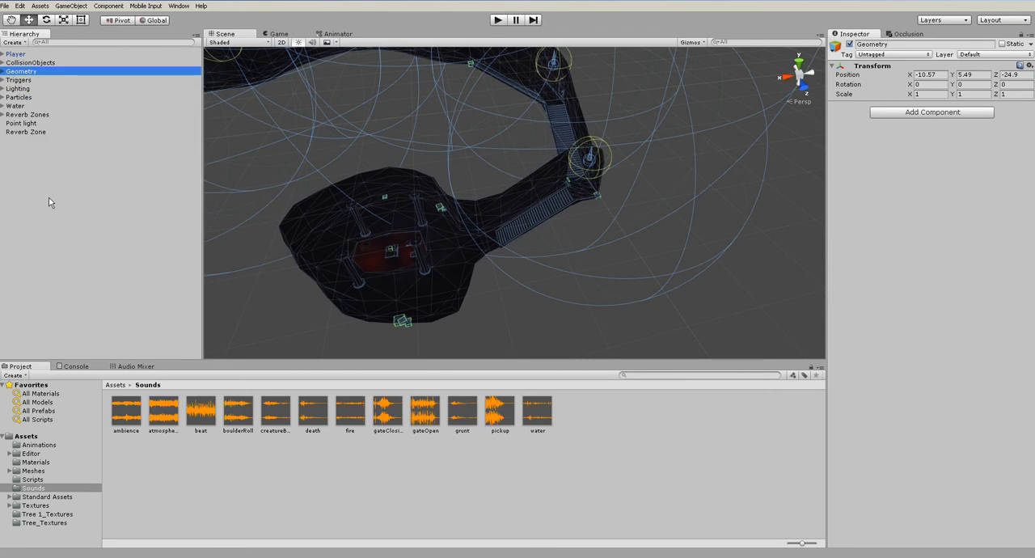
{"action": "left_click", "coordinate": [28, 149]}
{"action": "left_click", "coordinate": [33, 132]}
{"action": "left_click_drag", "start_coordinate": [41, 131], "coordinate": [43, 114]}
{"action": "left_click", "coordinate": [2, 114]}
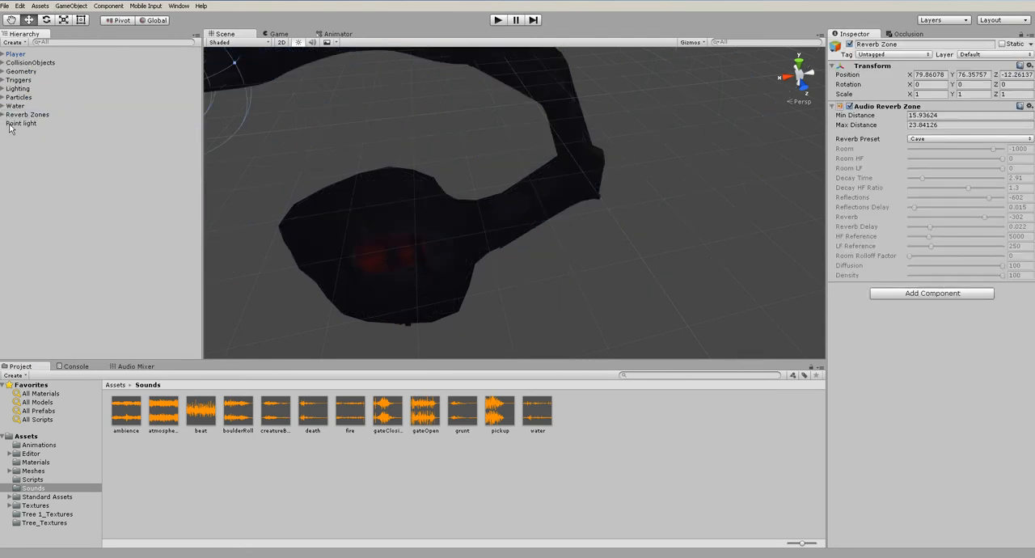
{"action": "left_click", "coordinate": [10, 125]}
{"action": "left_click", "coordinate": [111, 172]}
Create an empty game object named SOUNDS at the top level of the scene, and clear the selection
{"action": "left_click_drag", "start_coordinate": [437, 226], "coordinate": [496, 198], "text": "alt"}
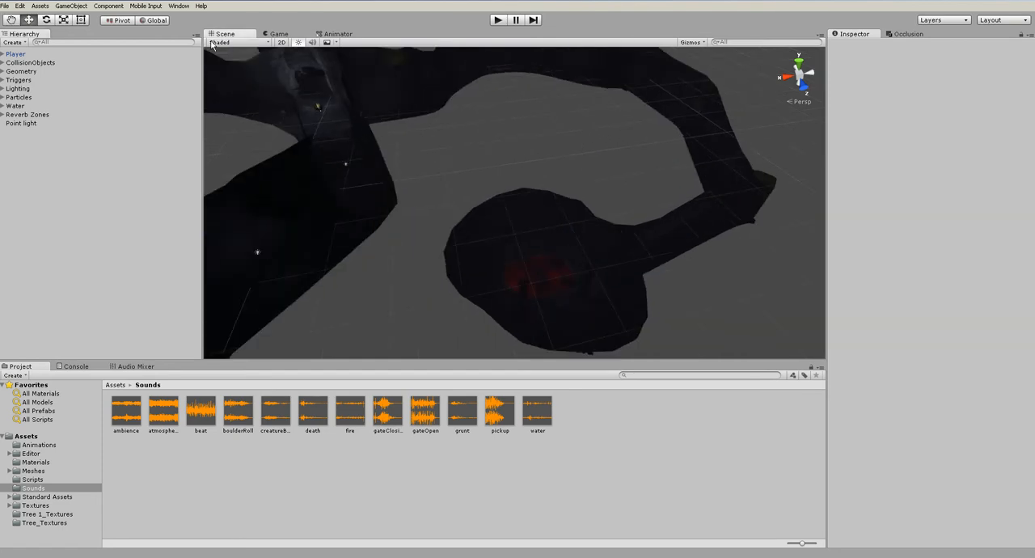
{"action": "left_click", "coordinate": [71, 6]}
{"action": "left_click", "coordinate": [81, 12]}
{"action": "left_click", "coordinate": [930, 43]}
{"action": "type", "text": "SOUNDS"}
{"action": "key", "text": "Return"}
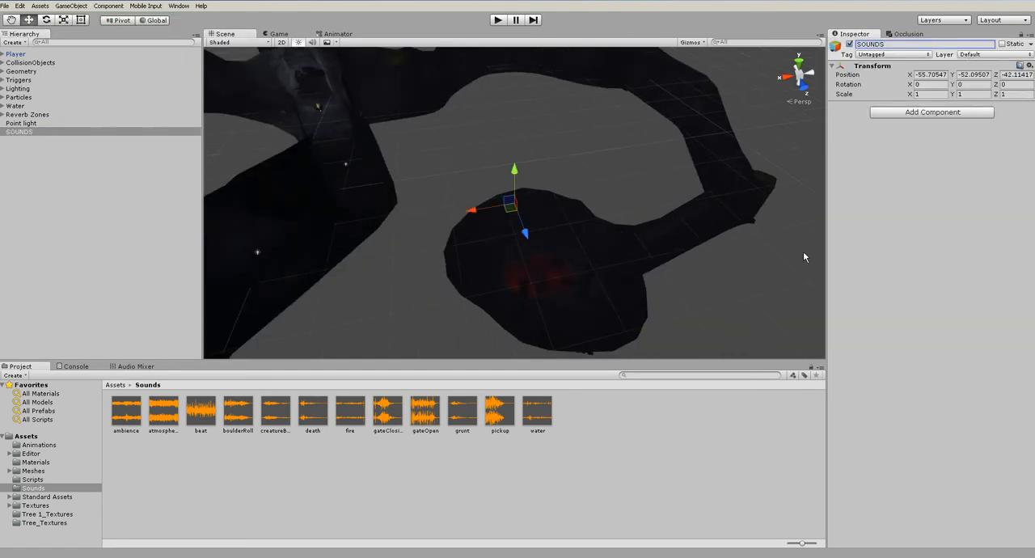
{"action": "left_click_drag", "start_coordinate": [129, 412], "coordinate": [358, 475]}
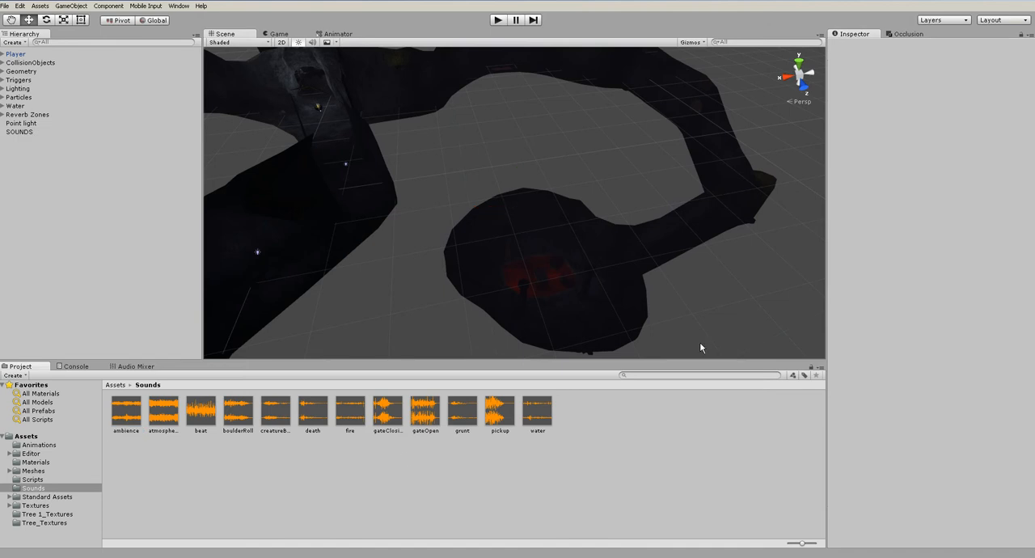
Play-test the level with the ambience clip on the SOUNDS object, walking up to the gate, and stop the run
{"action": "left_click", "coordinate": [28, 134]}
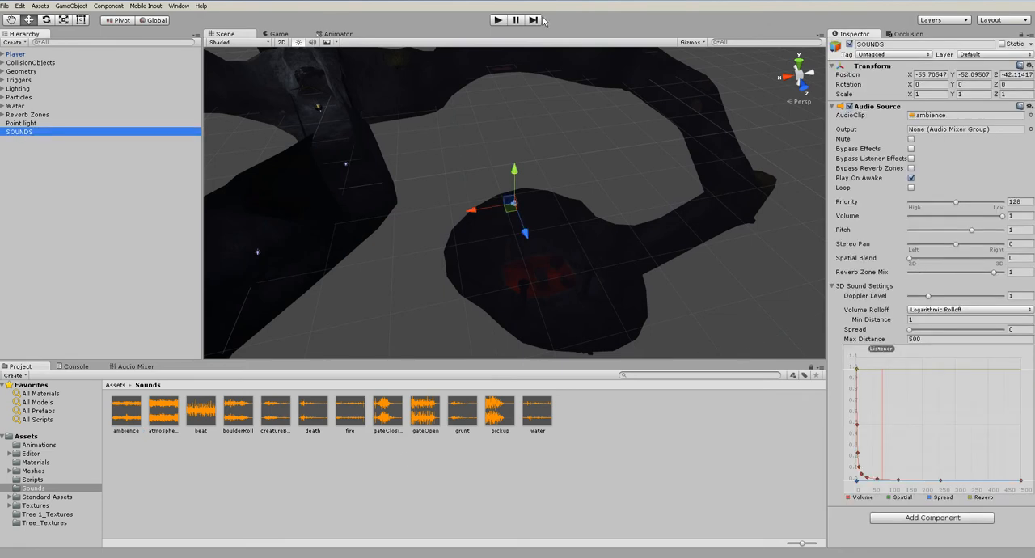
{"action": "left_click", "coordinate": [498, 20]}
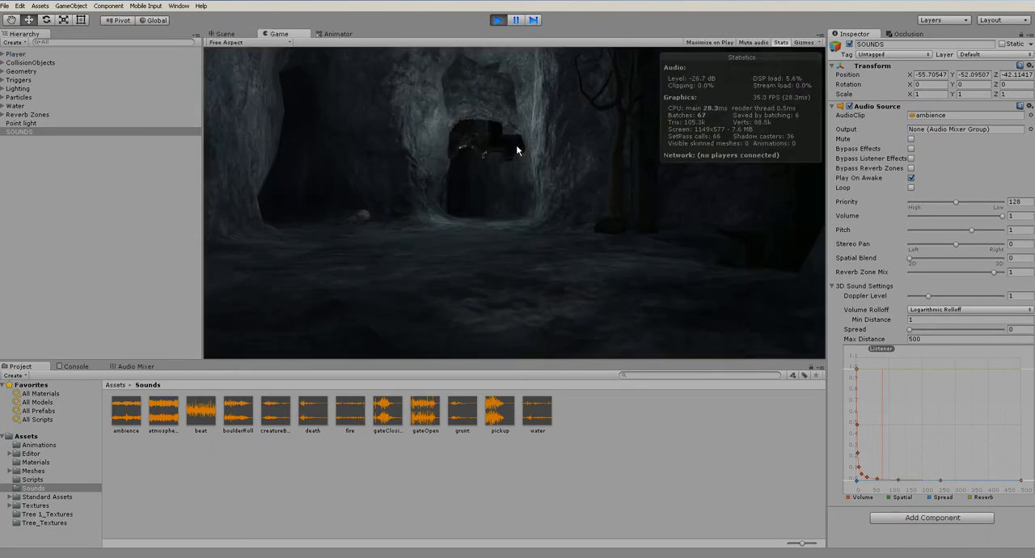
{"action": "key", "text": "w"}
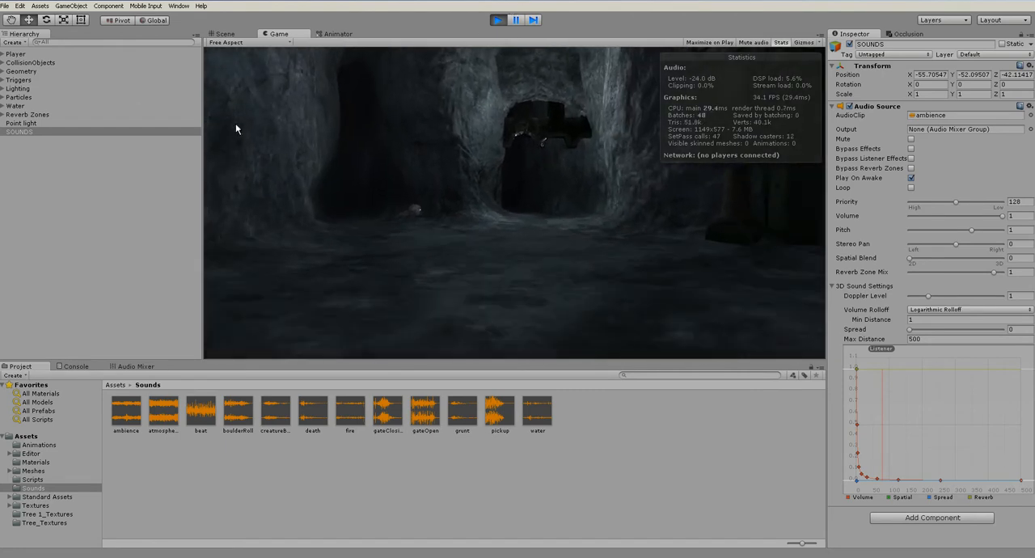
{"action": "key", "text": "w"}
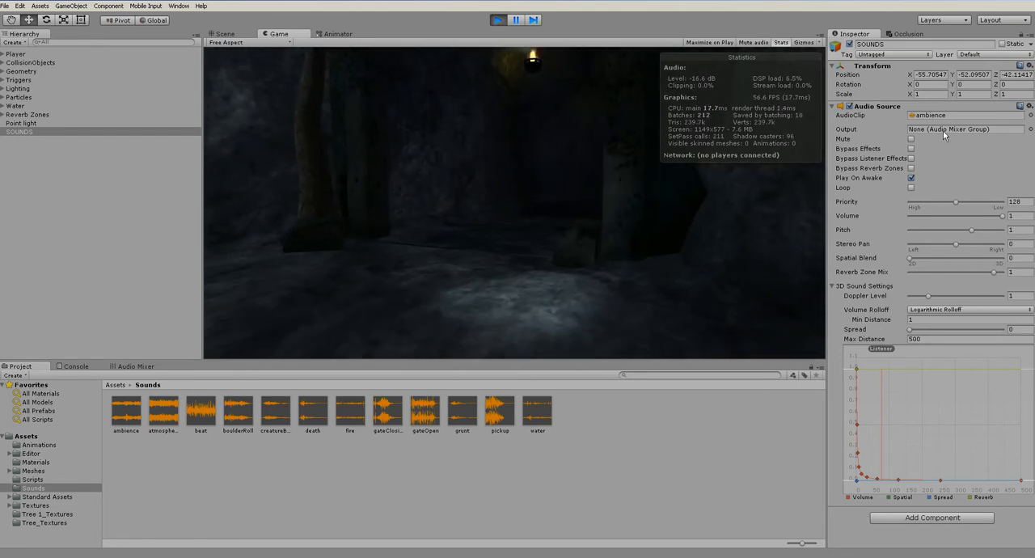
{"action": "left_click", "coordinate": [497, 19]}
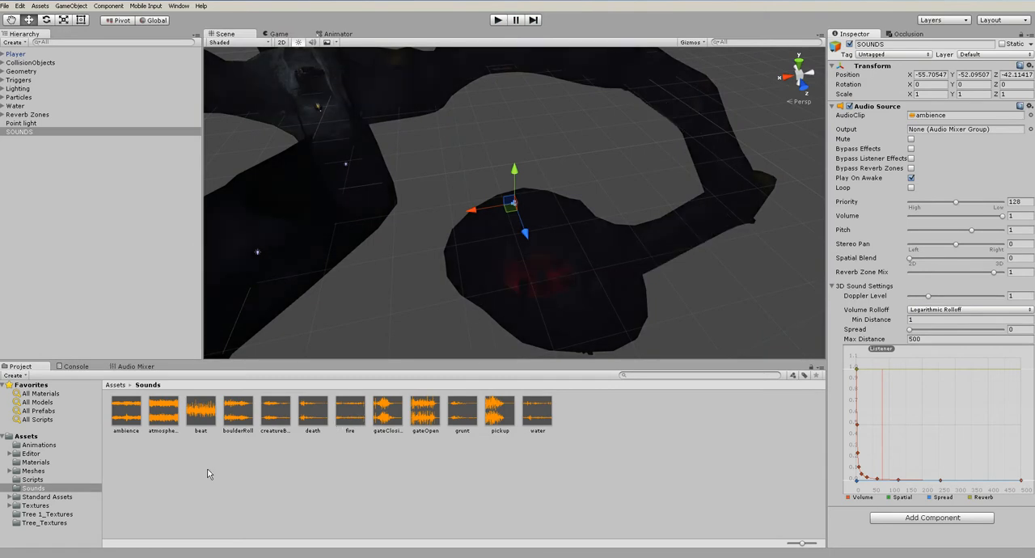
Add a mixer group named Ambient under the Master group in the audio mixer
{"action": "left_click", "coordinate": [136, 366]}
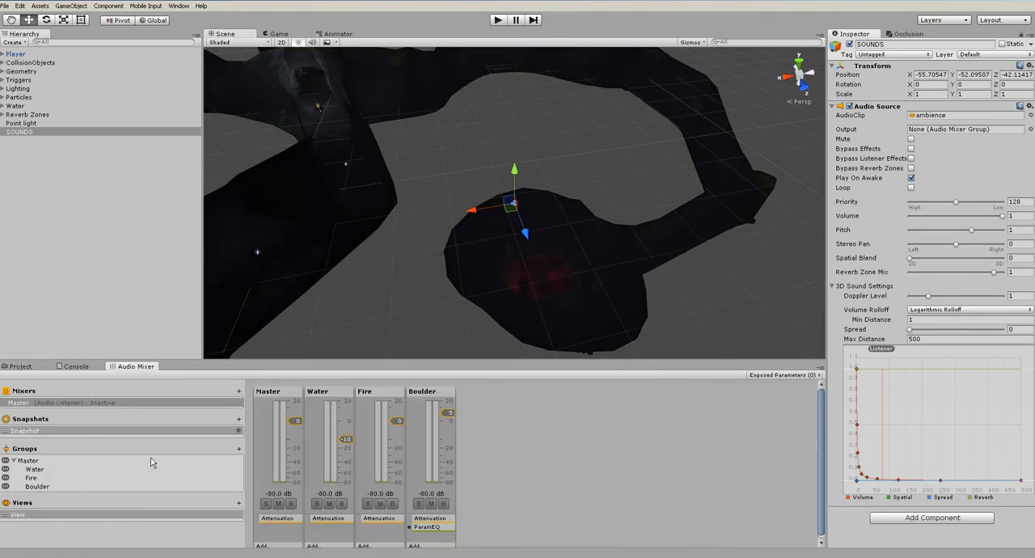
{"action": "left_click", "coordinate": [32, 460]}
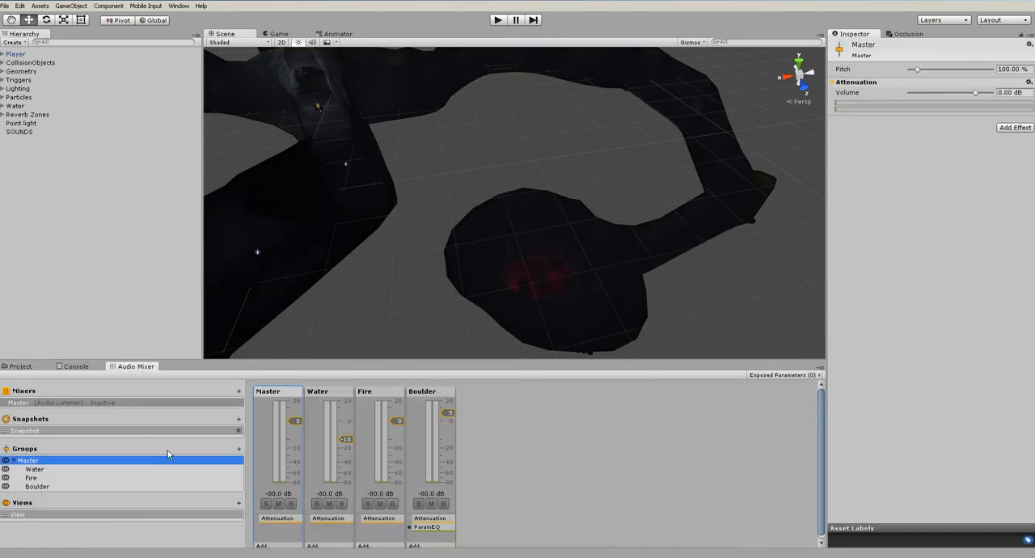
{"action": "left_click", "coordinate": [240, 449]}
{"action": "type", "text": "Ambi"}
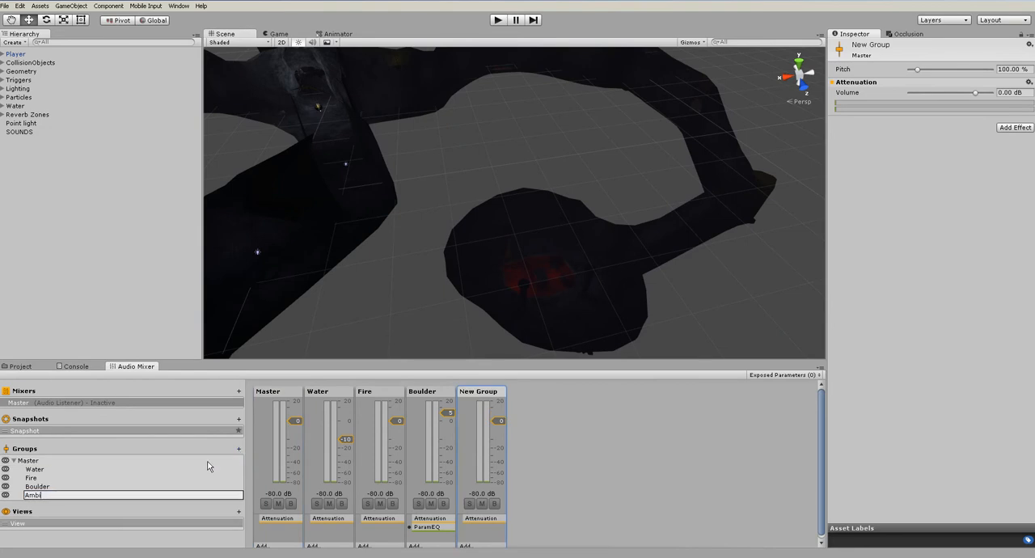
{"action": "type", "text": "ent"}
{"action": "key", "text": "Return"}
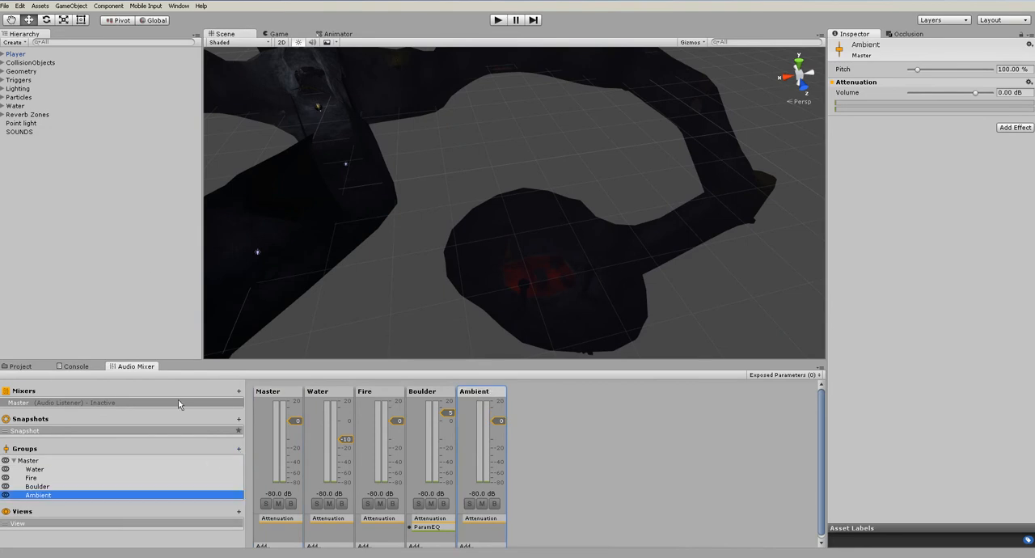
Preview the atmosphere clip from the Sounds folder, and clear the selection
{"action": "left_click", "coordinate": [31, 134]}
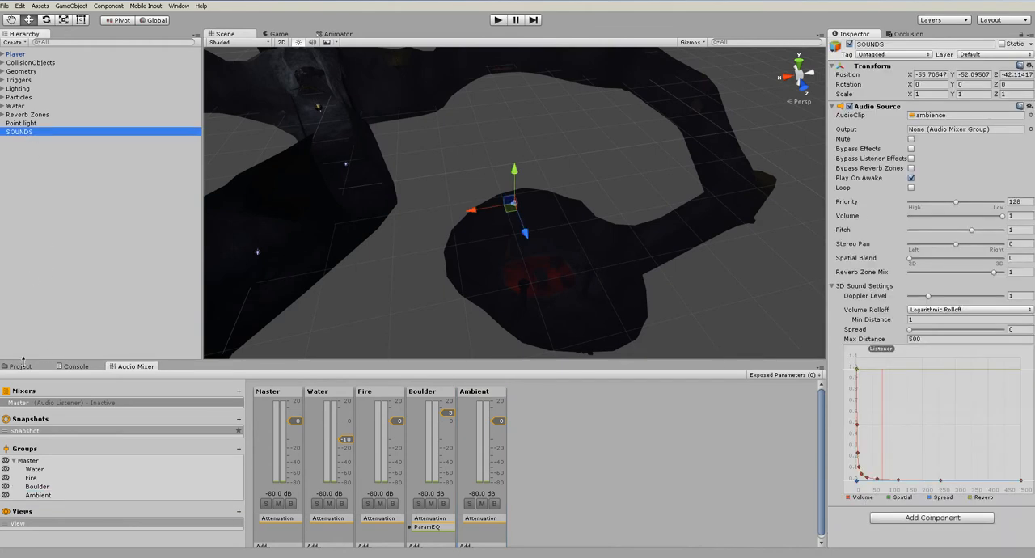
{"action": "left_click", "coordinate": [21, 366]}
{"action": "left_click", "coordinate": [170, 419]}
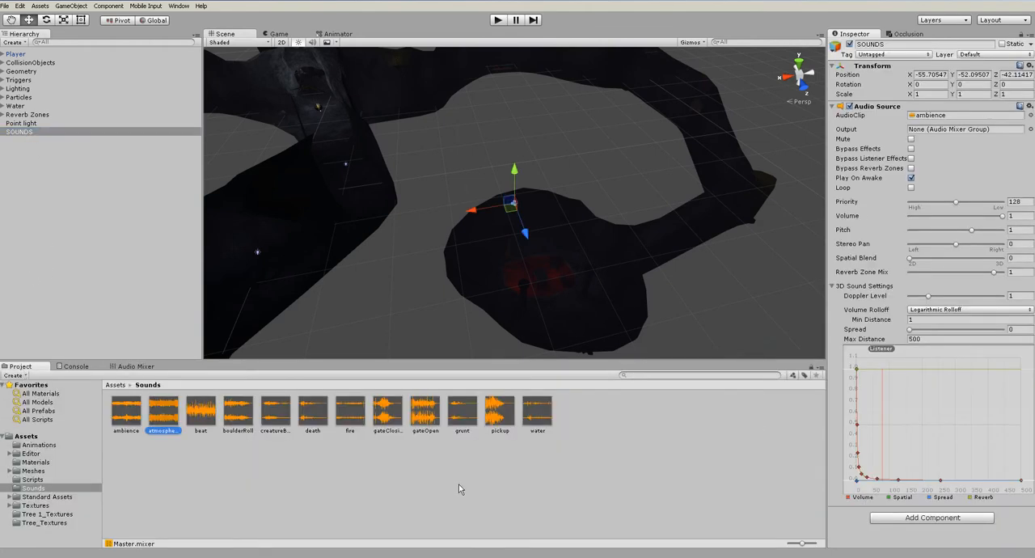
{"action": "left_click", "coordinate": [1026, 458]}
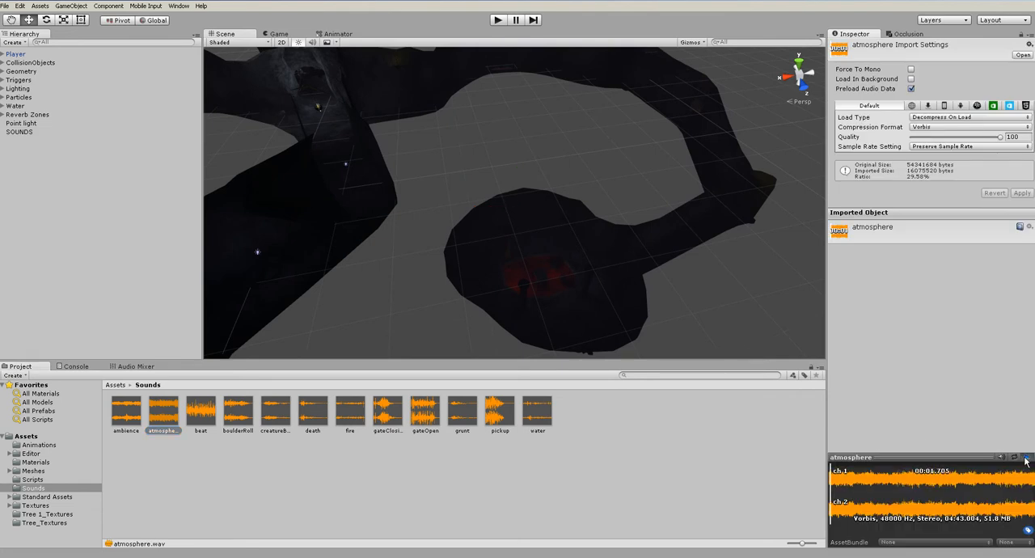
{"action": "left_click", "coordinate": [58, 204]}
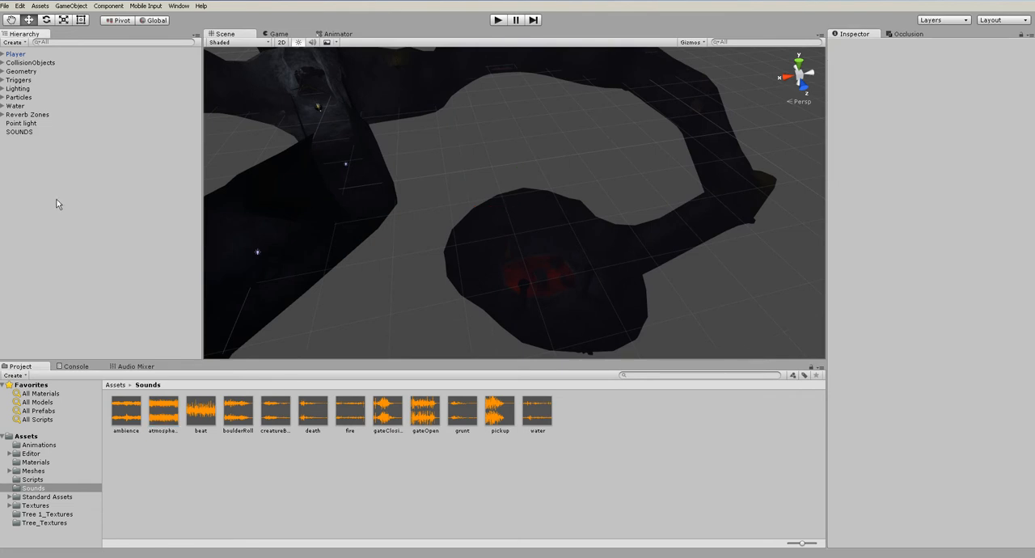
Remove the Audio Source component from the SOUNDS object
{"action": "left_click", "coordinate": [20, 132]}
{"action": "right_click", "coordinate": [879, 113]}
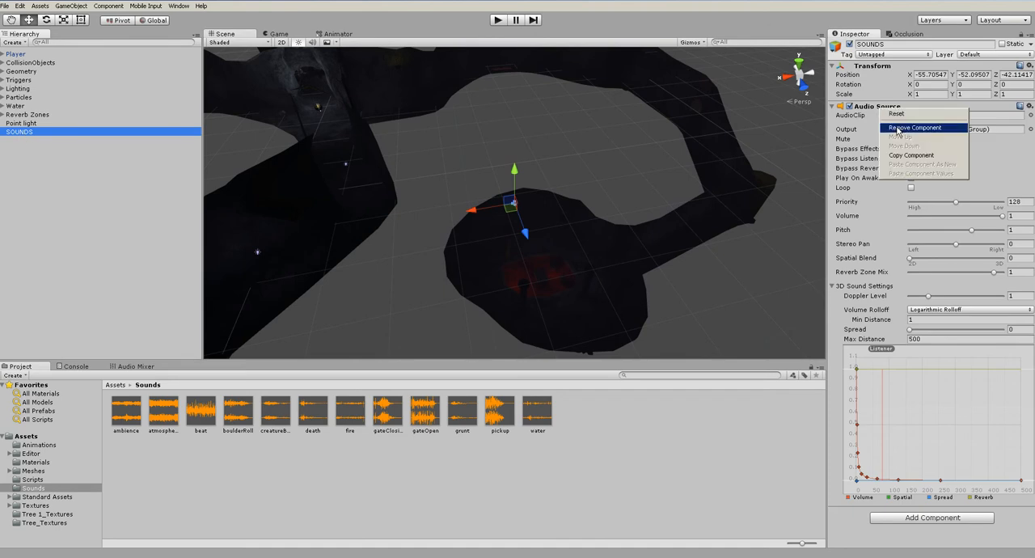
{"action": "left_click", "coordinate": [922, 124]}
Create an empty game object named Ambient_1 inside SOUNDS and give it the ambience clip
{"action": "left_click", "coordinate": [70, 6]}
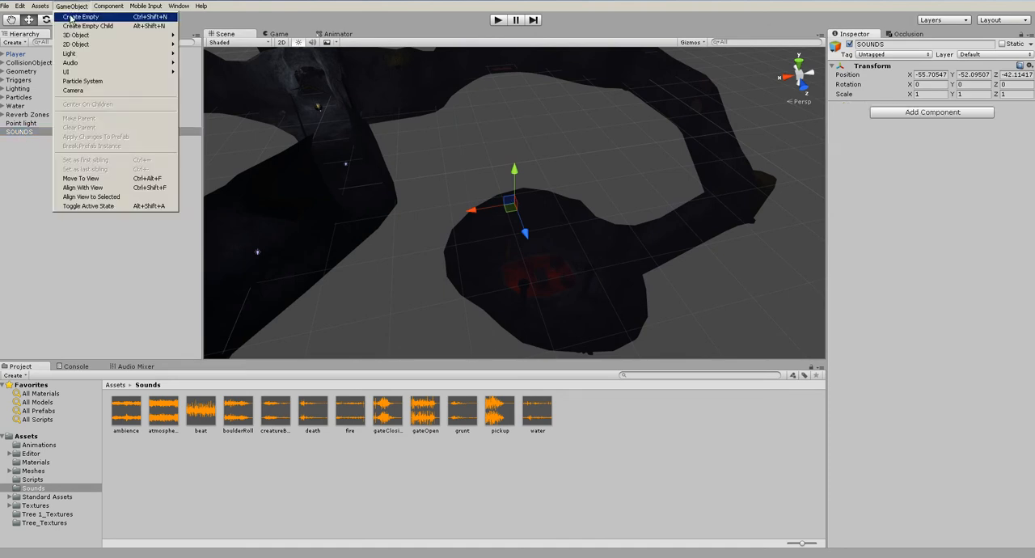
{"action": "left_click", "coordinate": [81, 20]}
{"action": "left_click", "coordinate": [880, 45]}
{"action": "type", "text": "Ambient_1"}
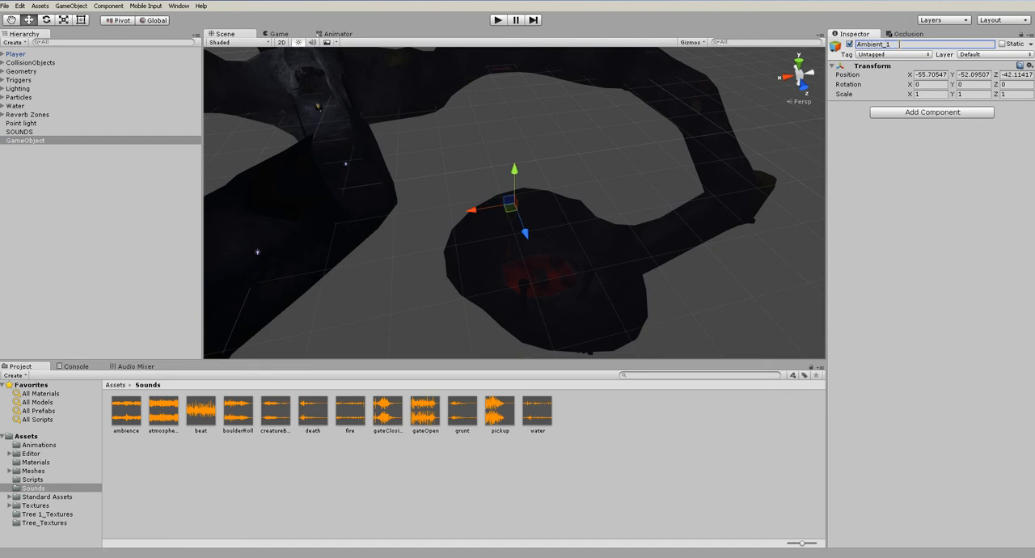
{"action": "key", "text": "Return"}
{"action": "left_click_drag", "start_coordinate": [33, 143], "coordinate": [20, 131]}
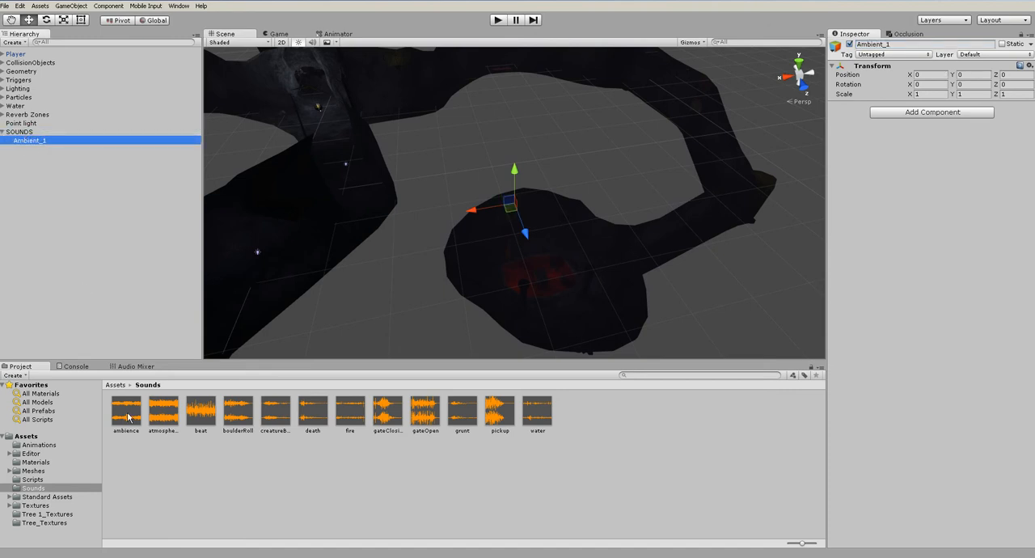
Create an empty game object named Ambient_2 and add the atmosphere clip to it as an audio source
{"action": "left_click", "coordinate": [24, 131]}
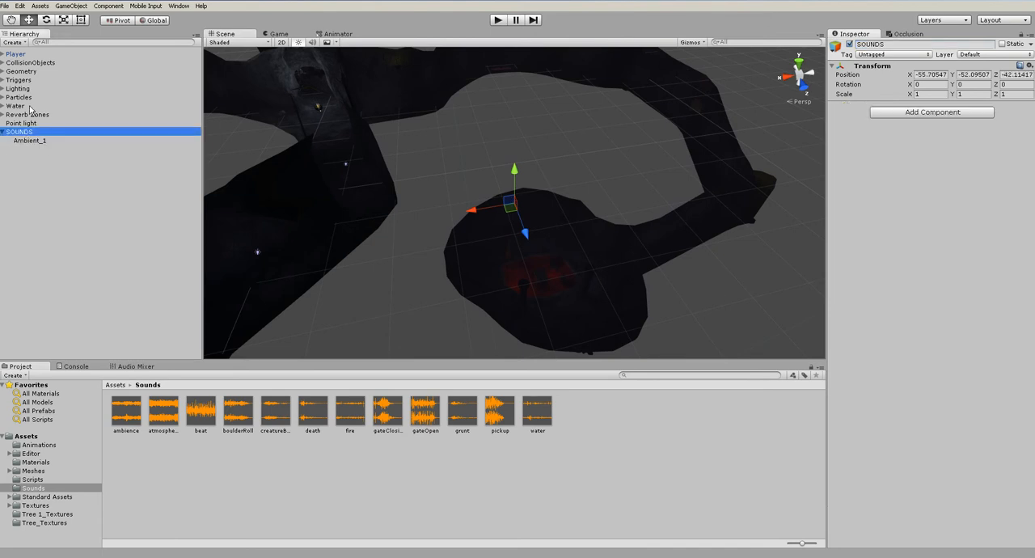
{"action": "left_click", "coordinate": [84, 5]}
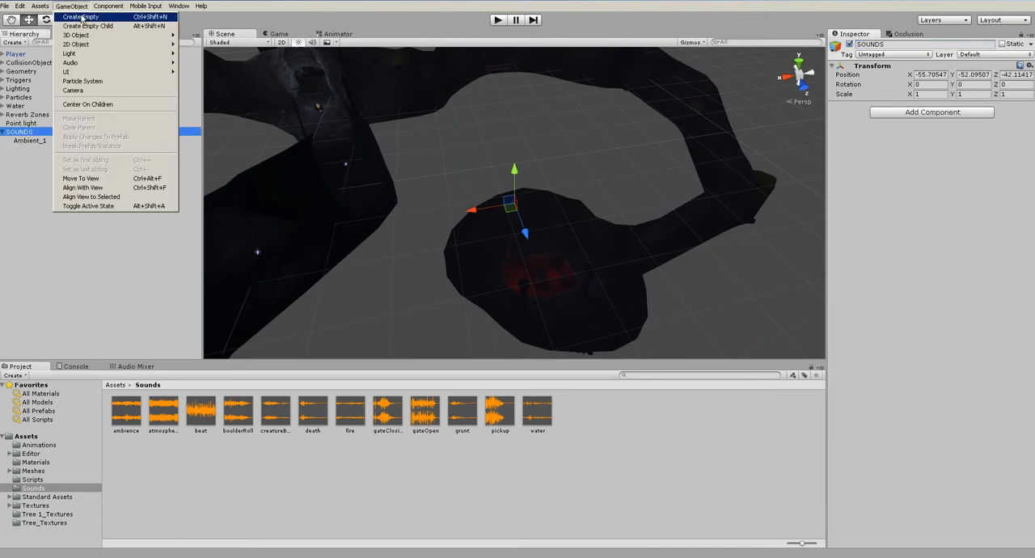
{"action": "left_click", "coordinate": [82, 18]}
{"action": "left_click", "coordinate": [890, 46]}
{"action": "type", "text": "Ambient_2"}
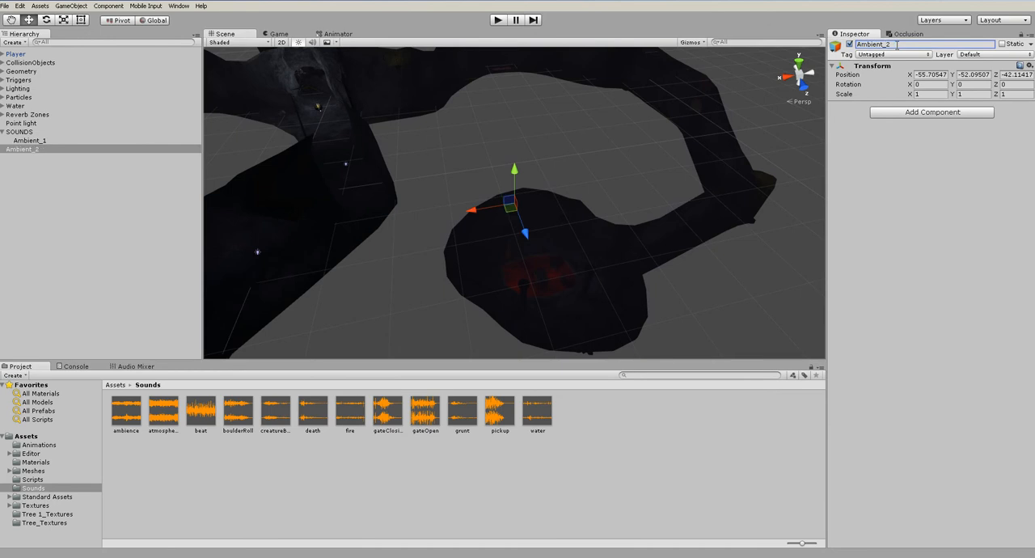
{"action": "left_click_drag", "start_coordinate": [162, 418], "coordinate": [938, 332]}
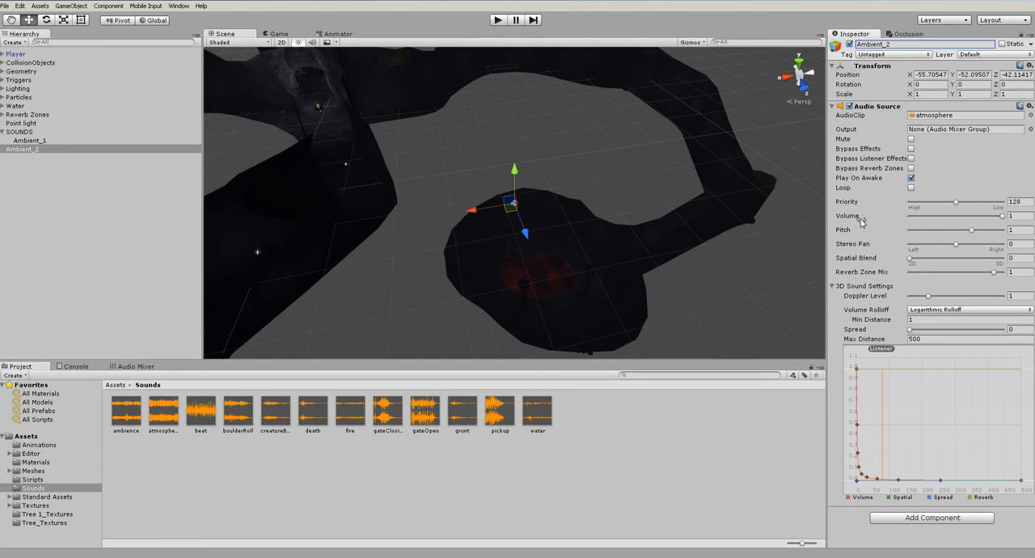
Set the audio source Priority of Ambient_2 to 10 and move the object into SOUNDS
{"action": "mouse_move", "coordinate": [926, 208]}
{"action": "left_mouse_down"}
{"action": "mouse_move", "coordinate": [916, 207]}
{"action": "mouse_move", "coordinate": [1005, 208]}
{"action": "mouse_move", "coordinate": [944, 204]}
{"action": "left_mouse_up"}
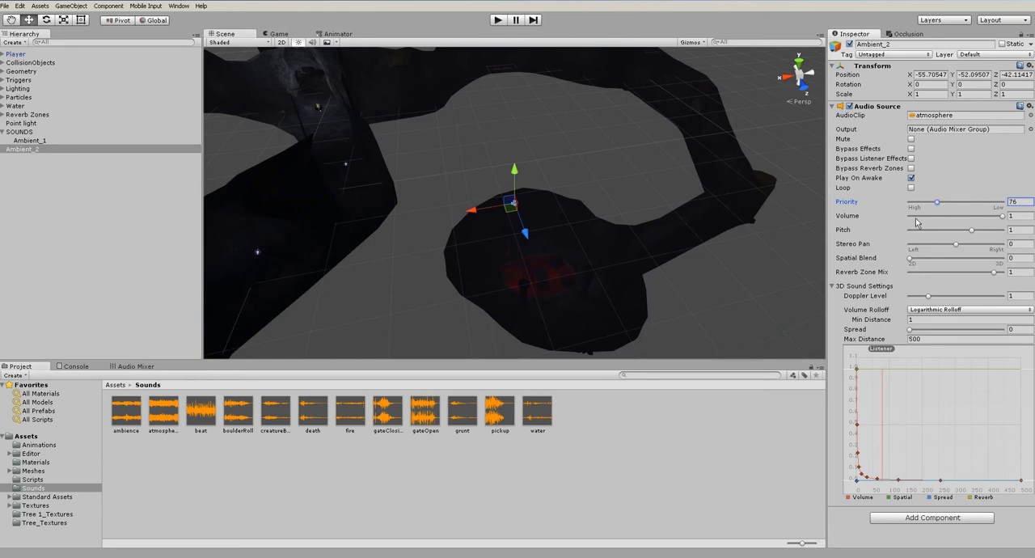
{"action": "scroll", "coordinate": [595, 249], "scroll_direction": "up", "scroll_amount": 6}
{"action": "middle_click_drag", "start_coordinate": [595, 249], "coordinate": [576, 195]}
{"action": "scroll", "coordinate": [576, 194], "scroll_direction": "up", "scroll_amount": 4}
{"action": "left_click_drag", "start_coordinate": [512, 206], "coordinate": [730, 224], "text": "alt"}
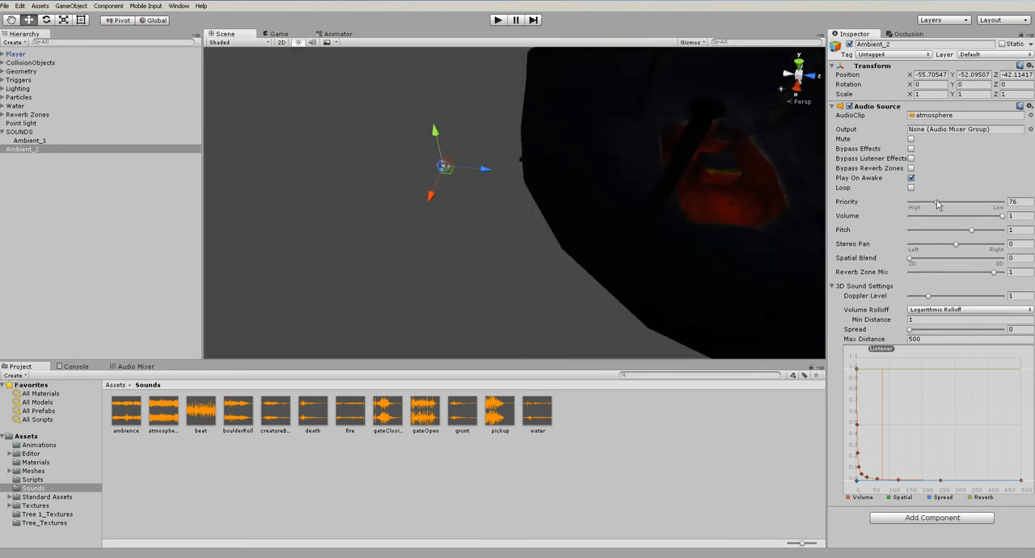
{"action": "left_click", "coordinate": [1024, 204]}
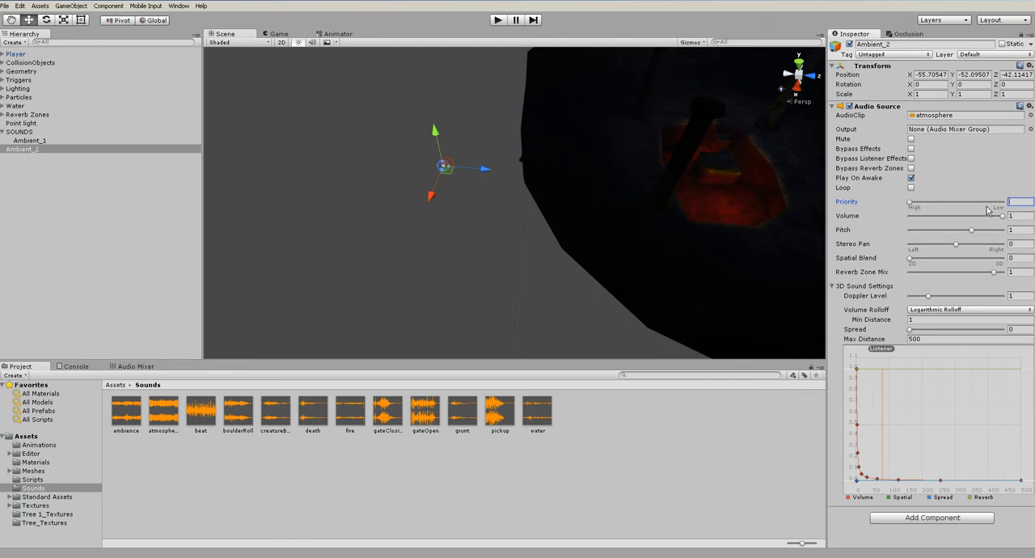
{"action": "type", "text": "256"}
{"action": "left_click_drag", "start_coordinate": [1002, 203], "coordinate": [919, 206]}
{"action": "left_click_drag", "start_coordinate": [1022, 204], "coordinate": [958, 205]}
{"action": "left_click_drag", "start_coordinate": [20, 152], "coordinate": [25, 135]}
Set the audio source Priority of Ambient_1 to 10, and clear the selection
{"action": "left_click", "coordinate": [29, 141]}
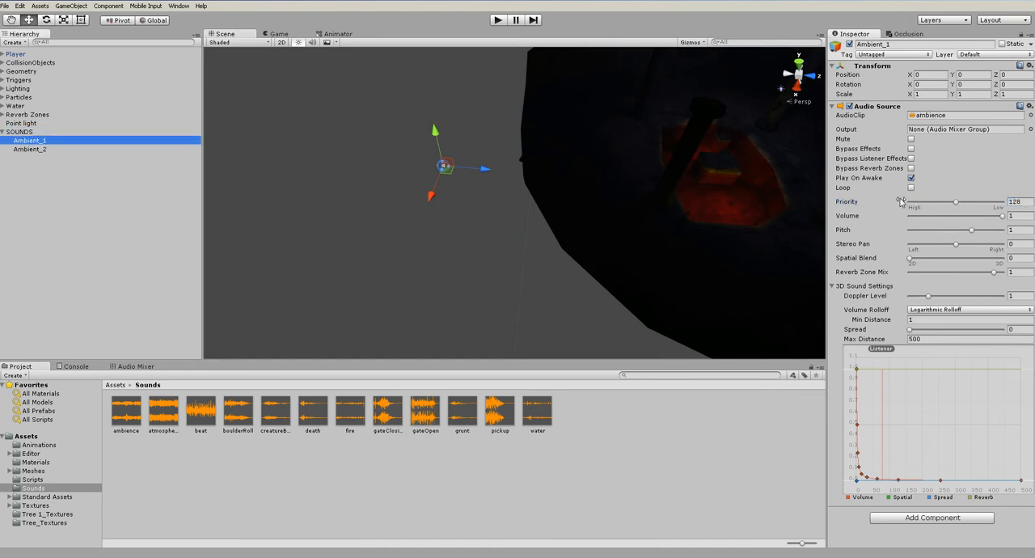
{"action": "left_click", "coordinate": [1020, 202]}
{"action": "type", "text": "10"}
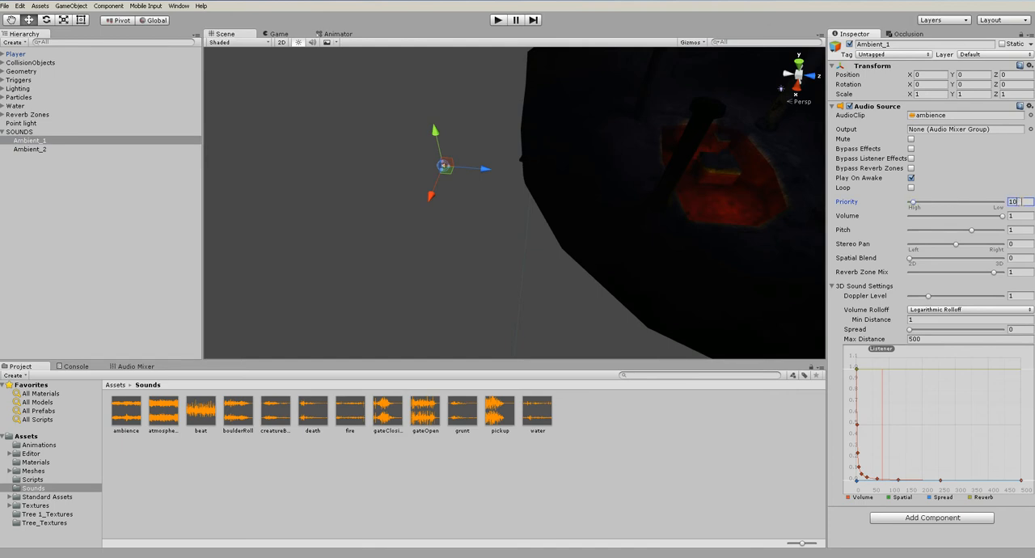
{"action": "left_click", "coordinate": [747, 426]}
Play-test the level with both ambient sounds, walking towards the gate, and stop the run
{"action": "left_click", "coordinate": [498, 22]}
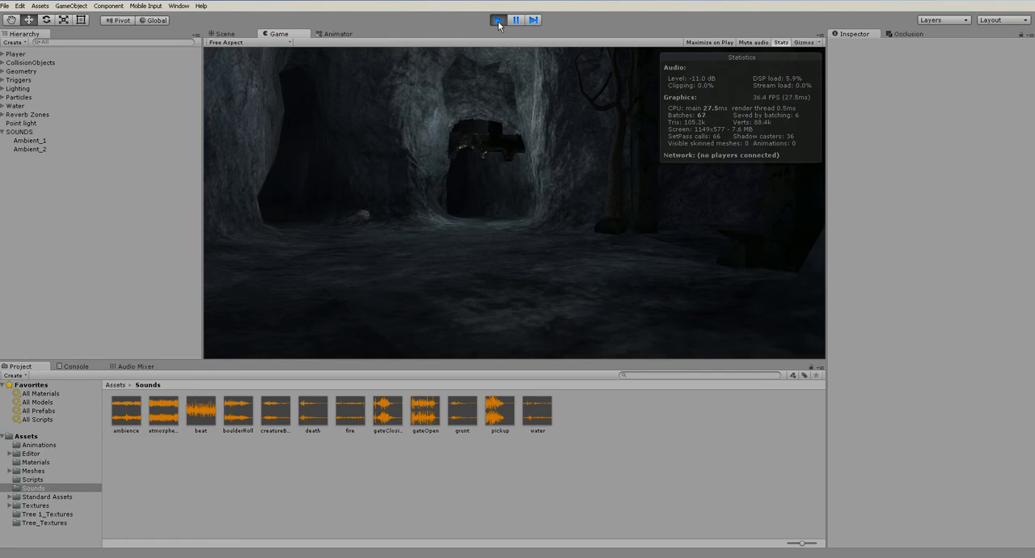
{"action": "key", "text": "w"}
{"action": "key", "text": "w"}
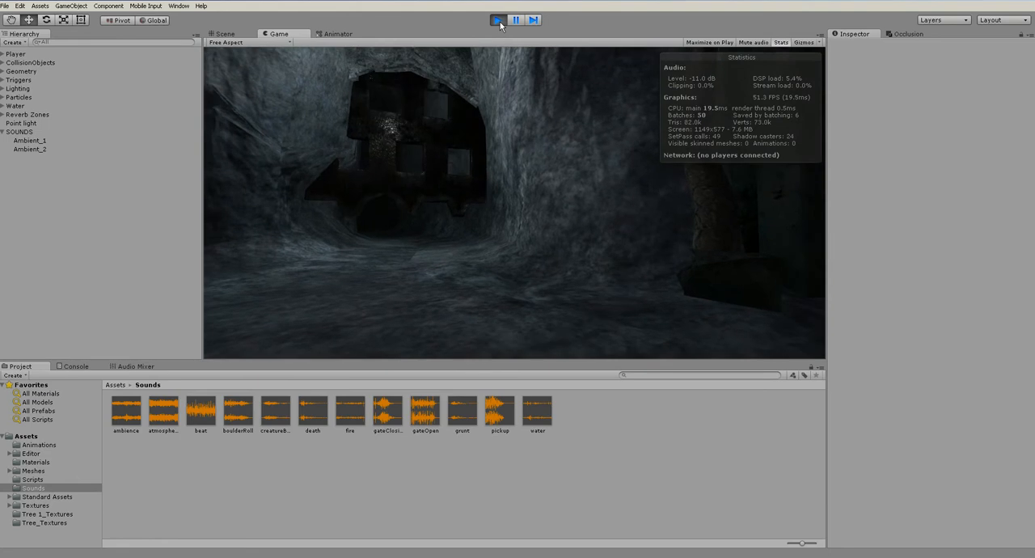
{"action": "left_click", "coordinate": [498, 20]}
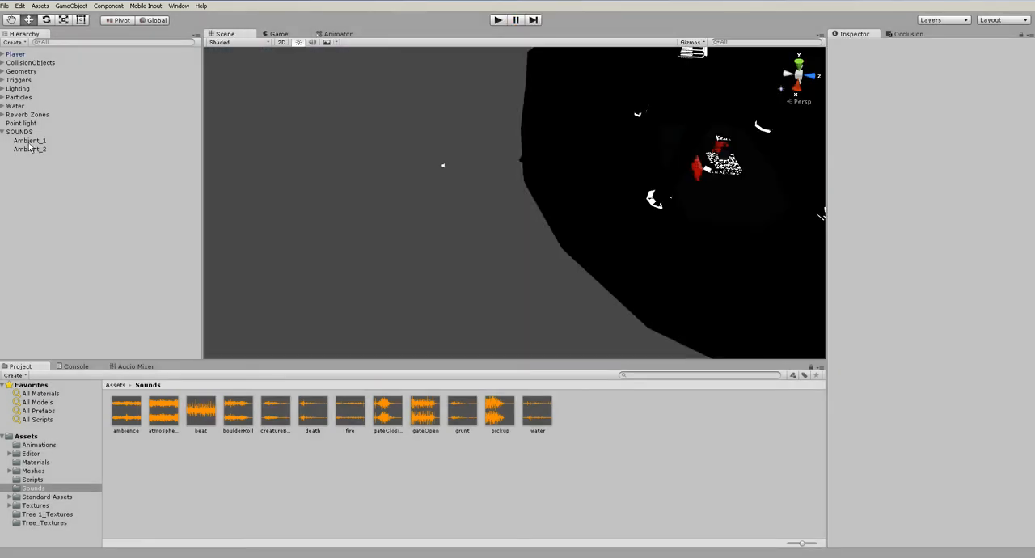
Route the audio output of both Ambient_1 and Ambient_2 to the Ambient mixer group, and clear the selection
{"action": "left_click", "coordinate": [29, 142]}
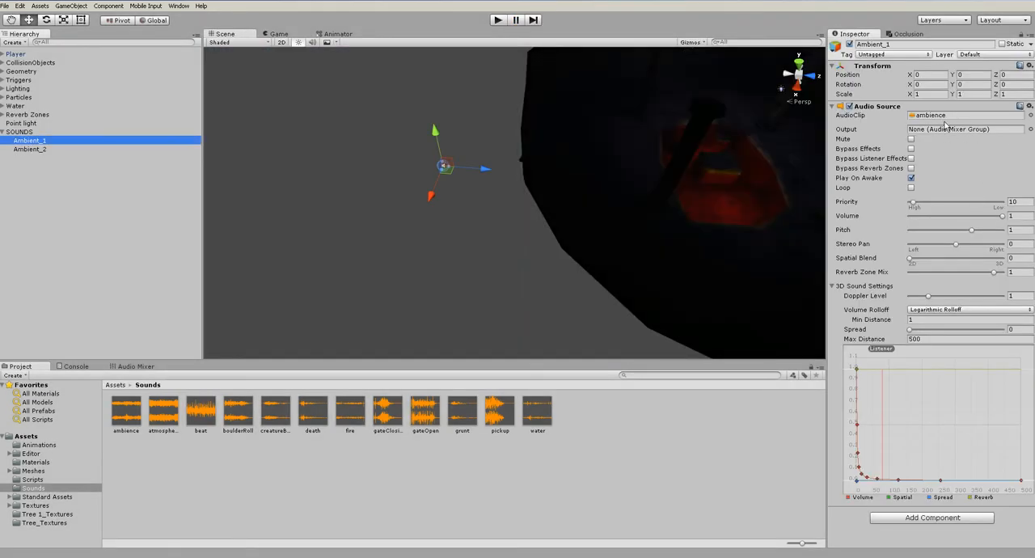
{"action": "left_click", "coordinate": [1030, 129]}
{"action": "double_click", "coordinate": [41, 78]}
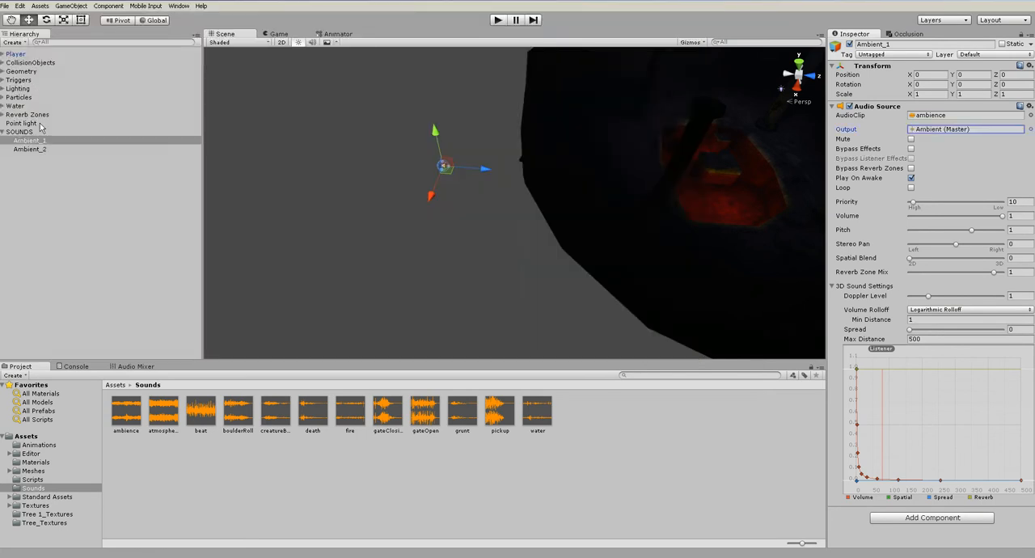
{"action": "left_click", "coordinate": [30, 150]}
{"action": "left_click", "coordinate": [1030, 129]}
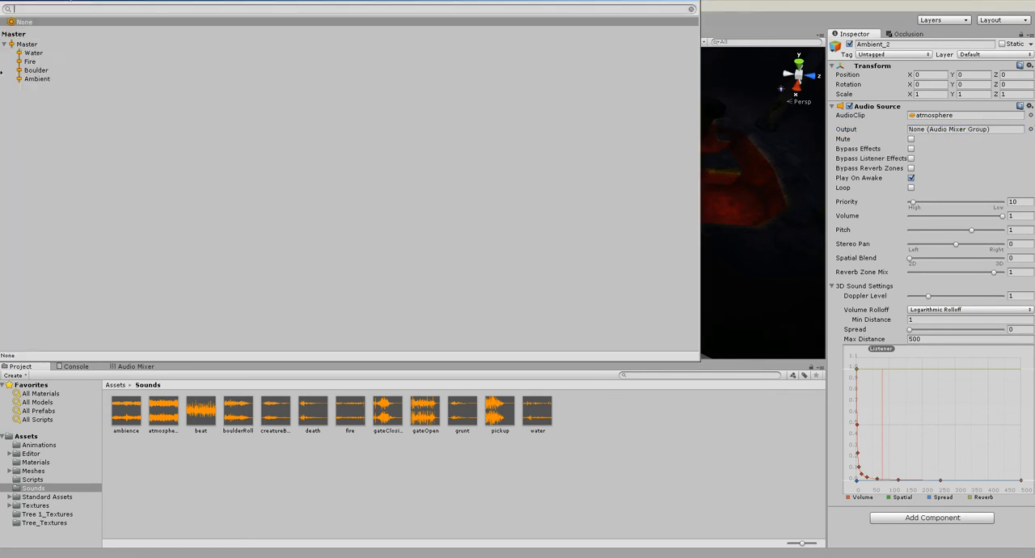
{"action": "double_click", "coordinate": [54, 80]}
{"action": "left_click", "coordinate": [146, 372]}
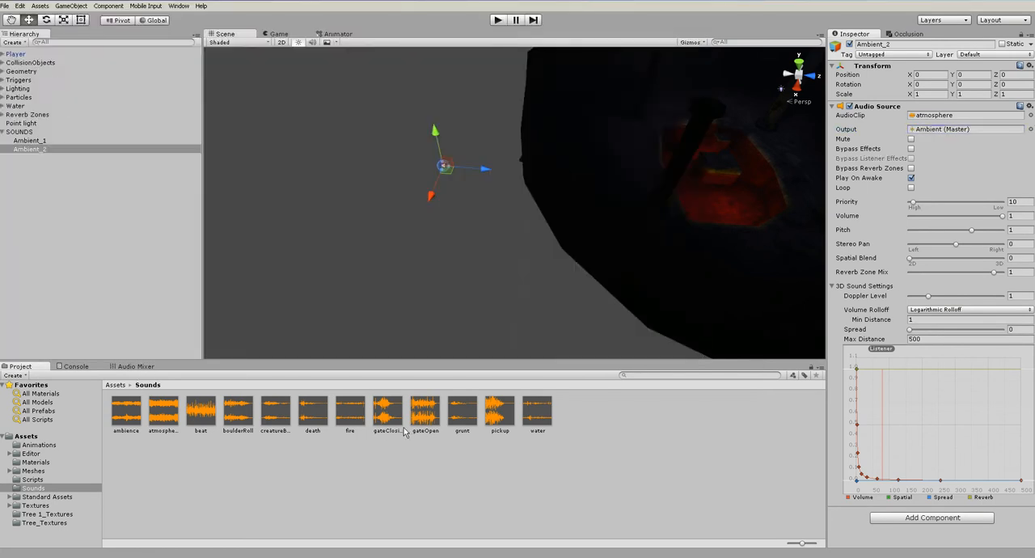
{"action": "left_click", "coordinate": [181, 350]}
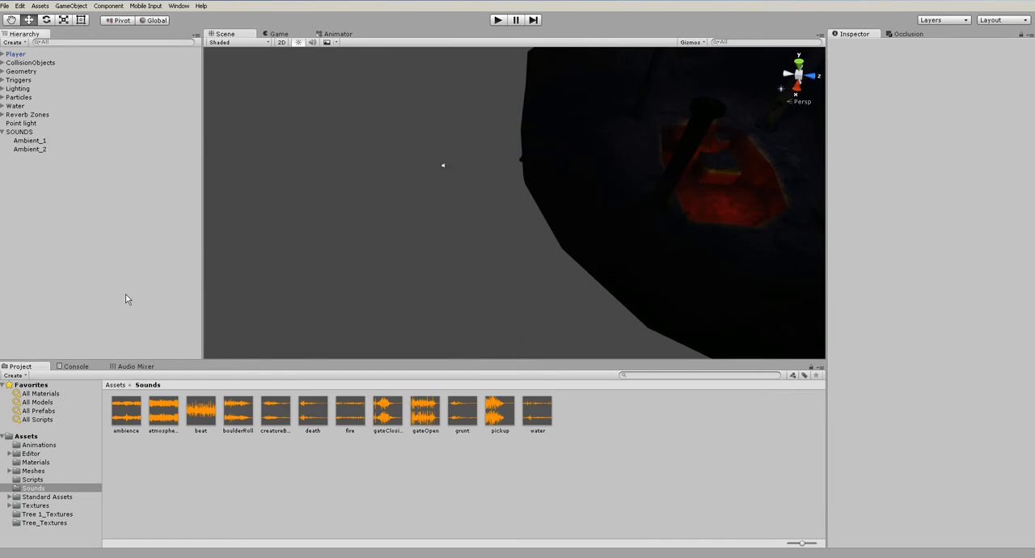
Open the Audio Mixer and lower the Ambient group's volume to about -9.8 dB
{"action": "key", "text": "q"}
{"action": "left_click", "coordinate": [178, 6]}
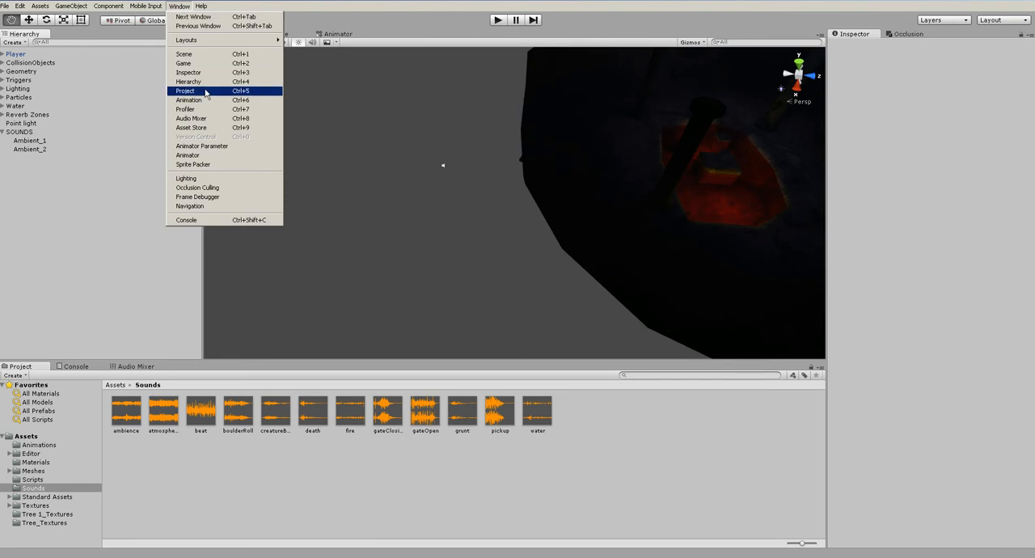
{"action": "left_click", "coordinate": [194, 119]}
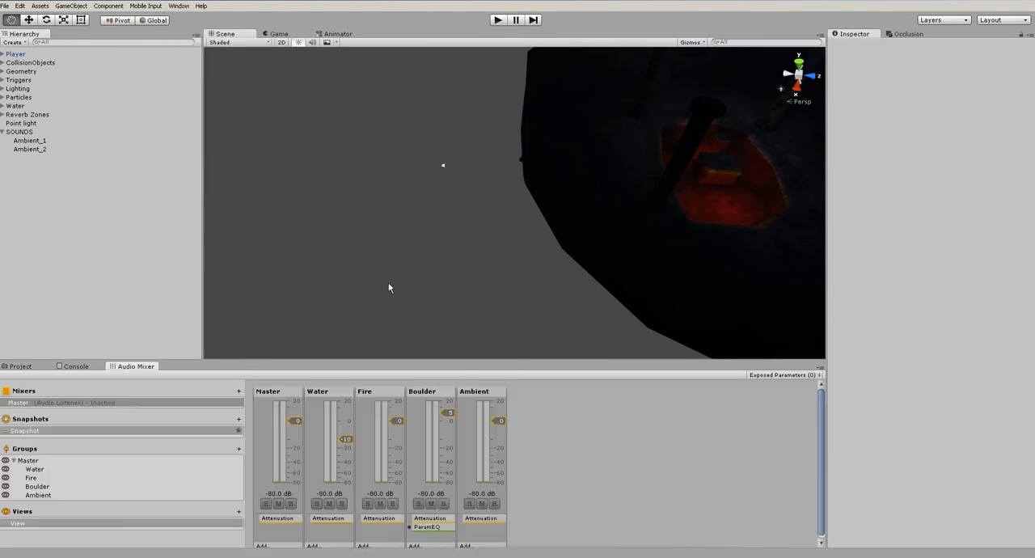
{"action": "left_click", "coordinate": [502, 426]}
{"action": "left_click_drag", "start_coordinate": [499, 421], "coordinate": [498, 442]}
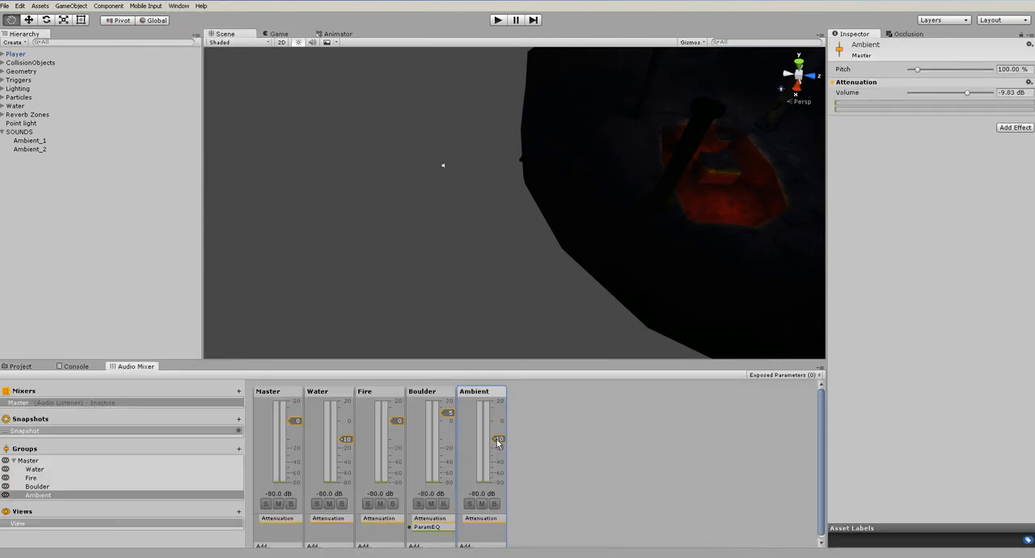
Play-test the level up to the gate, enable mixer editing in play mode, and set the Ambient group's volume to about -9.3 dB
{"action": "left_click", "coordinate": [497, 20]}
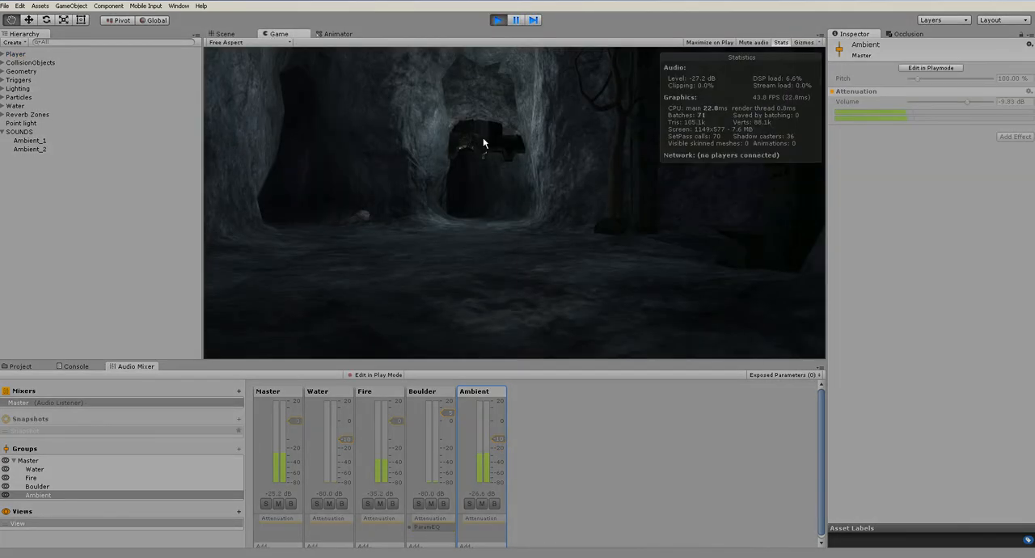
{"action": "key", "text": "w"}
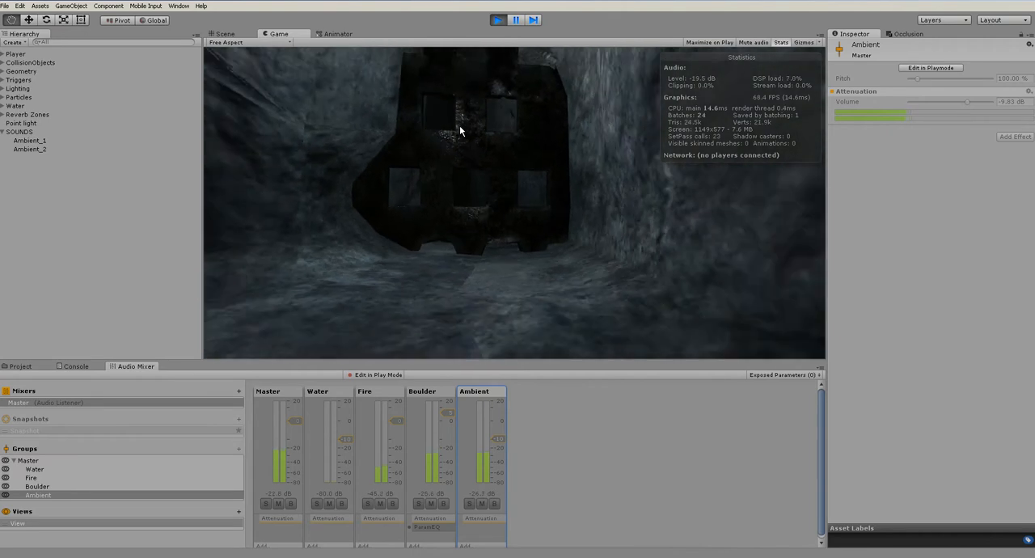
{"action": "left_click", "coordinate": [922, 68]}
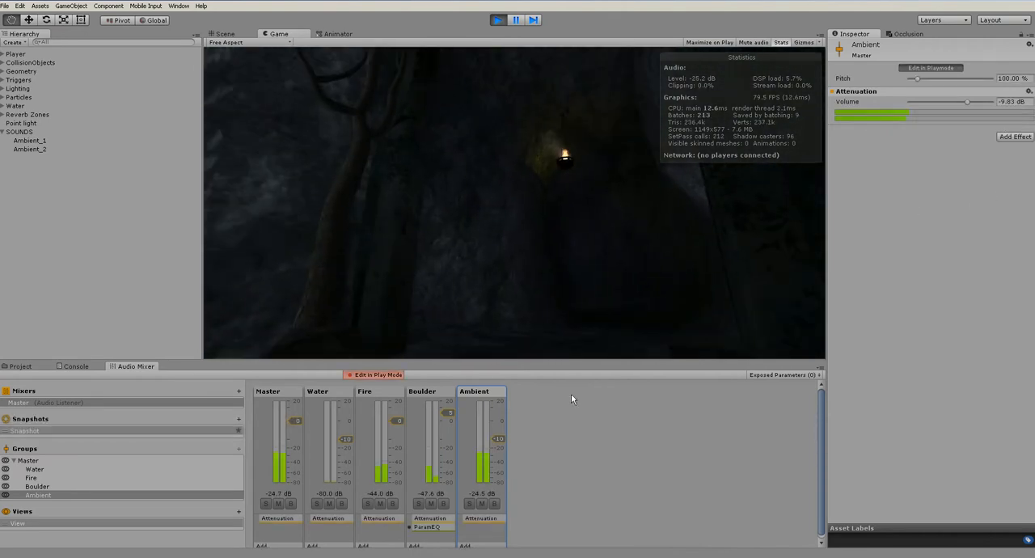
{"action": "left_click_drag", "start_coordinate": [499, 439], "coordinate": [499, 438]}
Walk deeper into the dark cave passages to listen to the ambient mix, and stop the run
{"action": "key", "text": "w"}
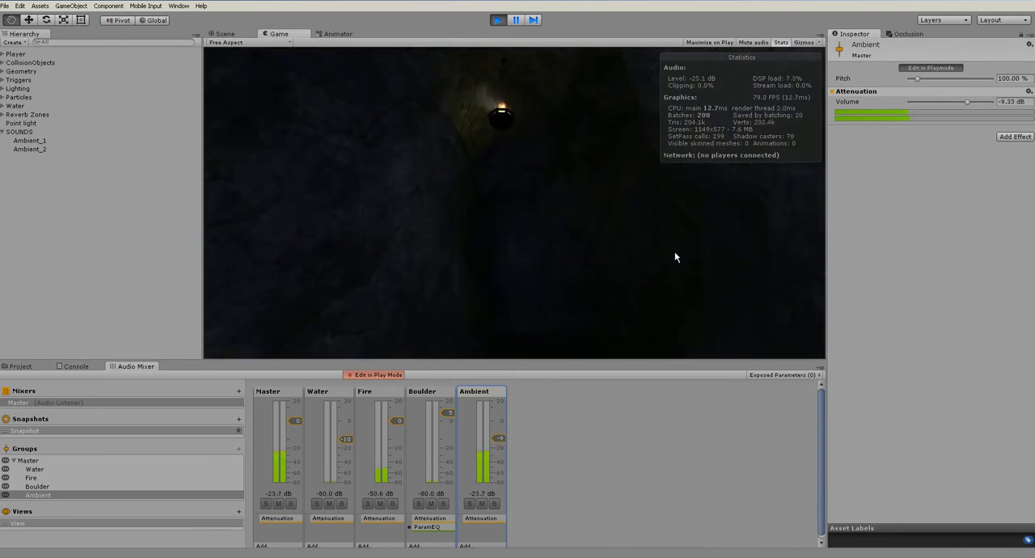
{"action": "key", "text": "w"}
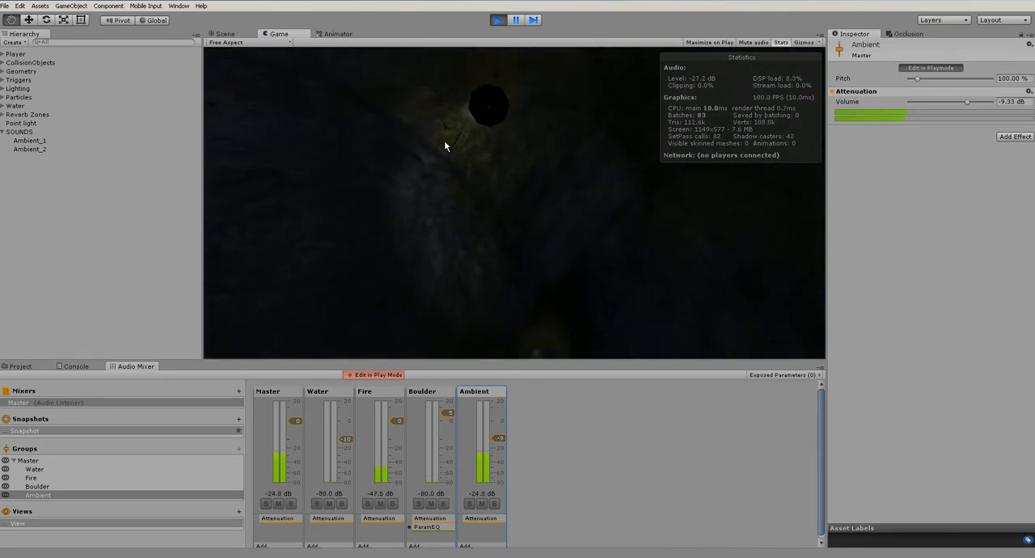
{"action": "key", "text": "w"}
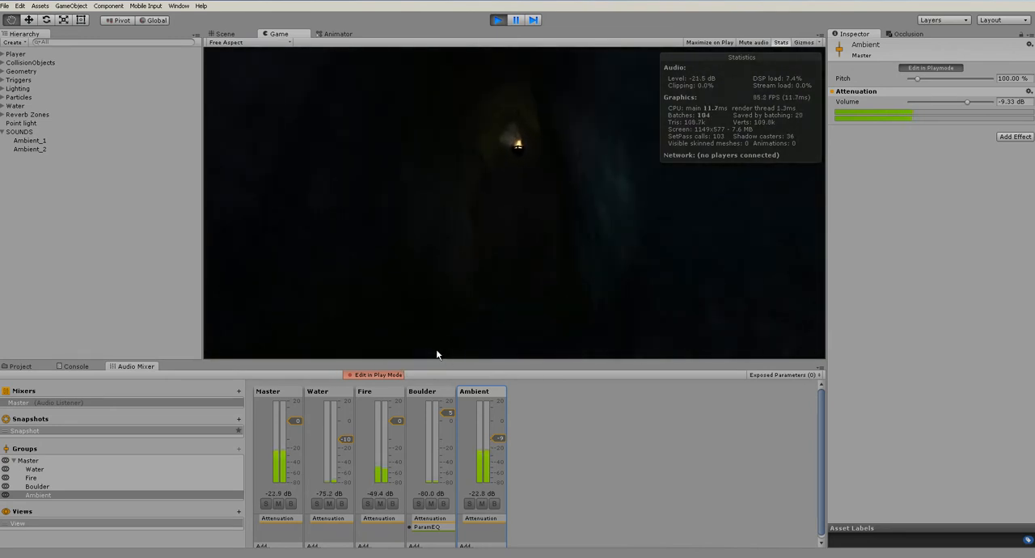
{"action": "key", "text": "w"}
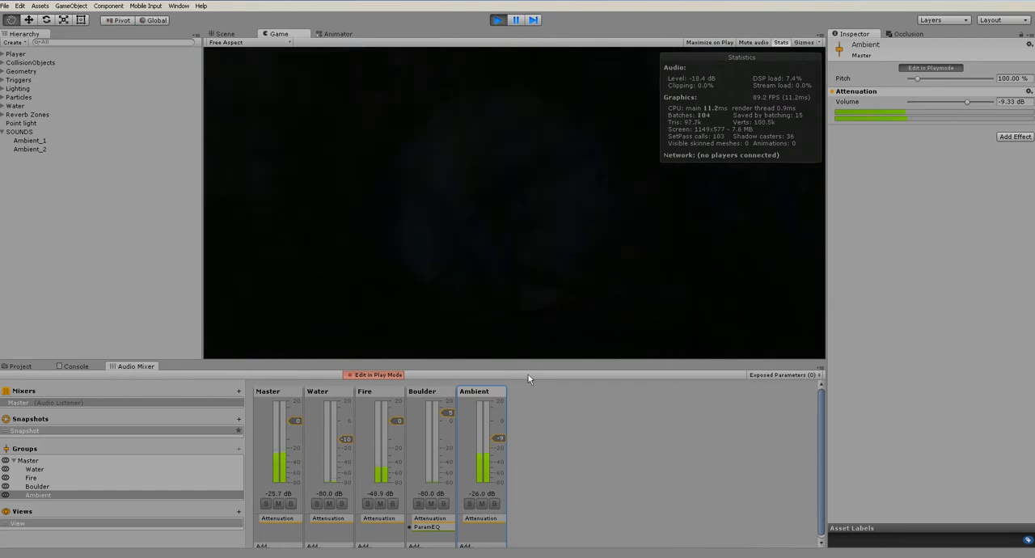
{"action": "key", "text": "w"}
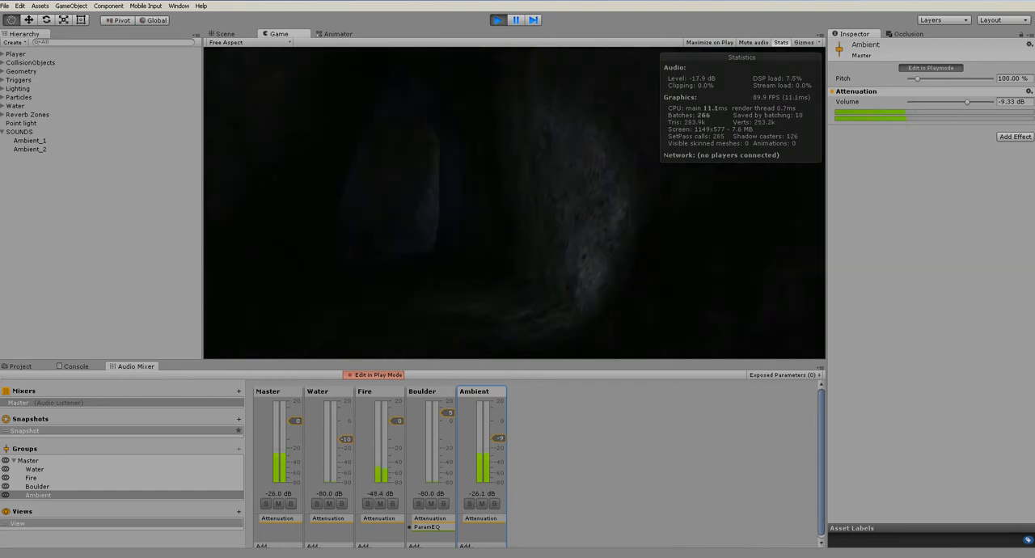
{"action": "key", "text": "ctrl+p"}
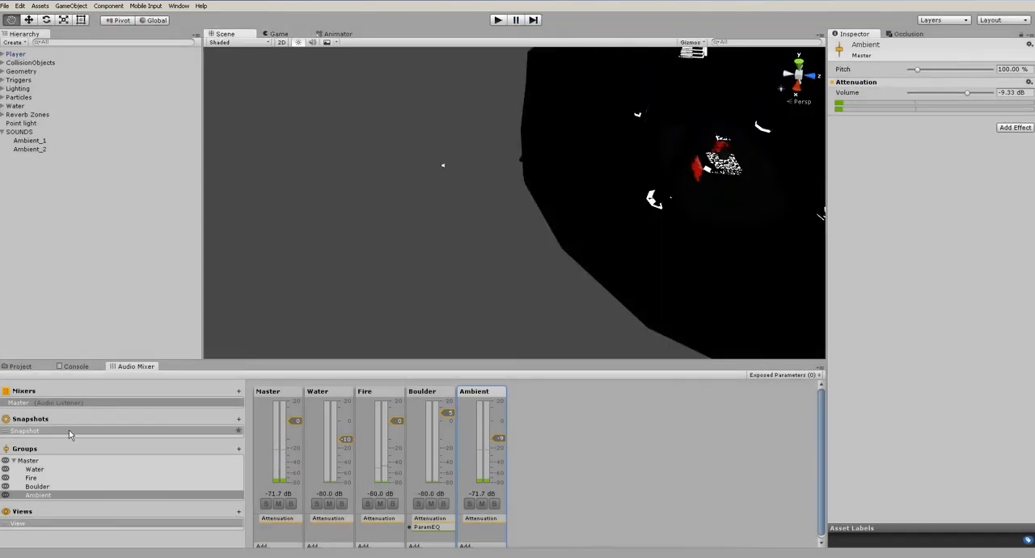
Try a Pitch Shifter effect on the Ambient group in play mode, with Pitch 0.50, FFT size 3464 and Overlap 32
{"action": "left_click", "coordinate": [499, 396]}
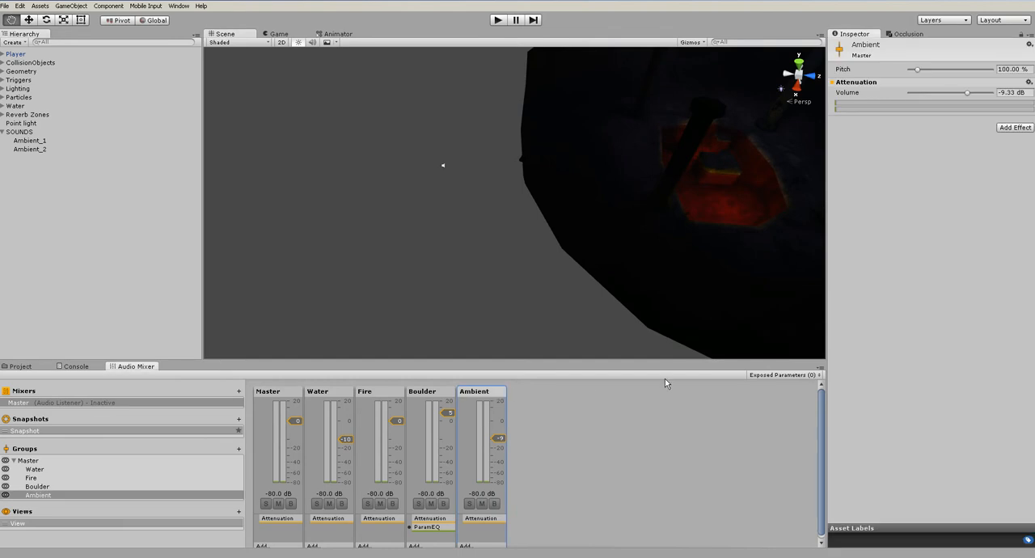
{"action": "left_click", "coordinate": [1014, 129]}
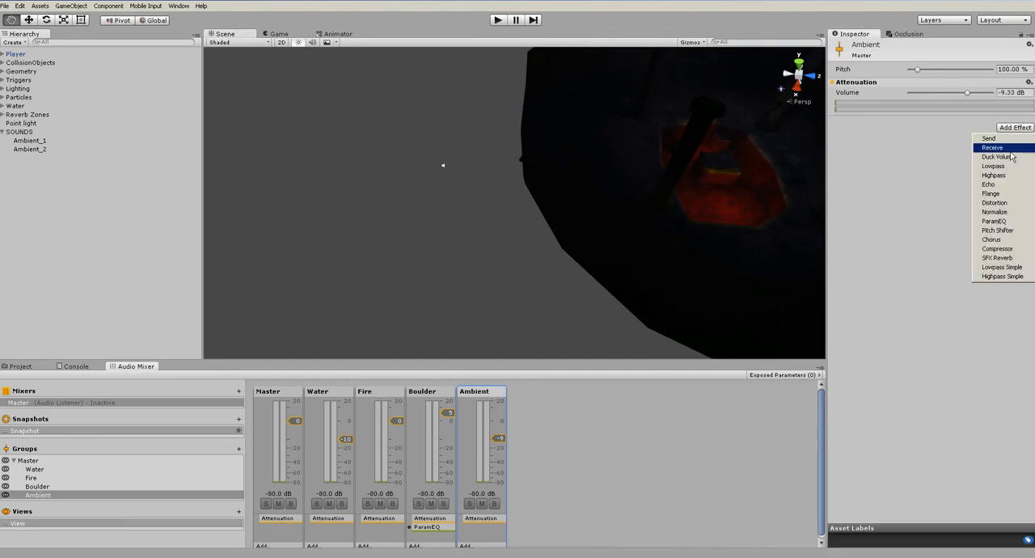
{"action": "left_click", "coordinate": [1002, 231]}
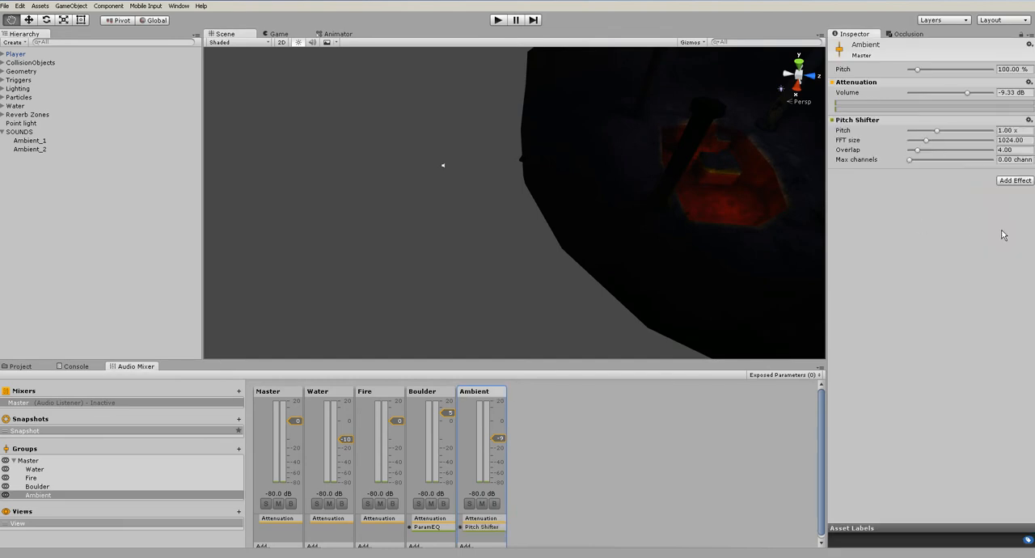
{"action": "left_click", "coordinate": [498, 20]}
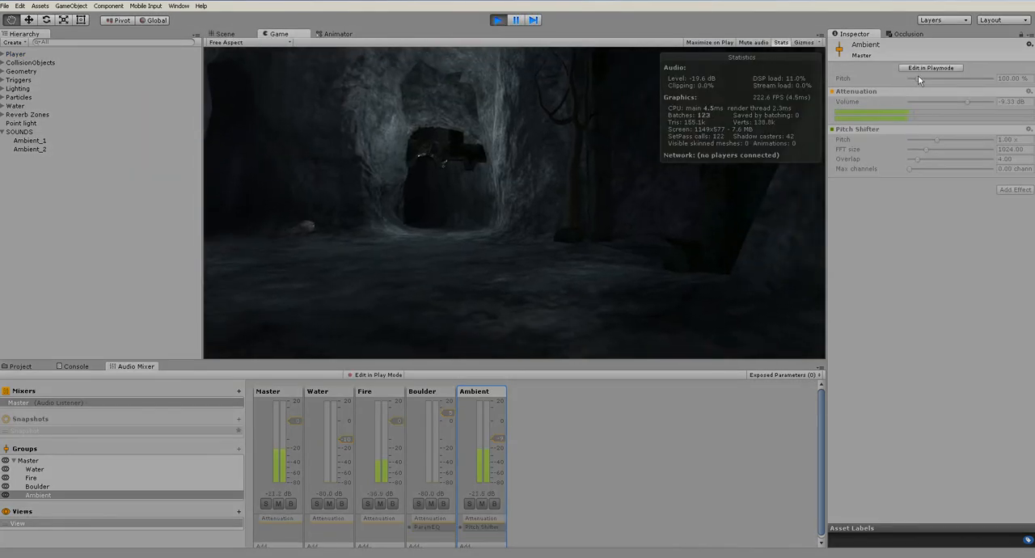
{"action": "left_click_drag", "start_coordinate": [942, 139], "coordinate": [1001, 167]}
{"action": "left_click_drag", "start_coordinate": [911, 173], "coordinate": [878, 169]}
{"action": "left_click_drag", "start_coordinate": [981, 139], "coordinate": [901, 143]}
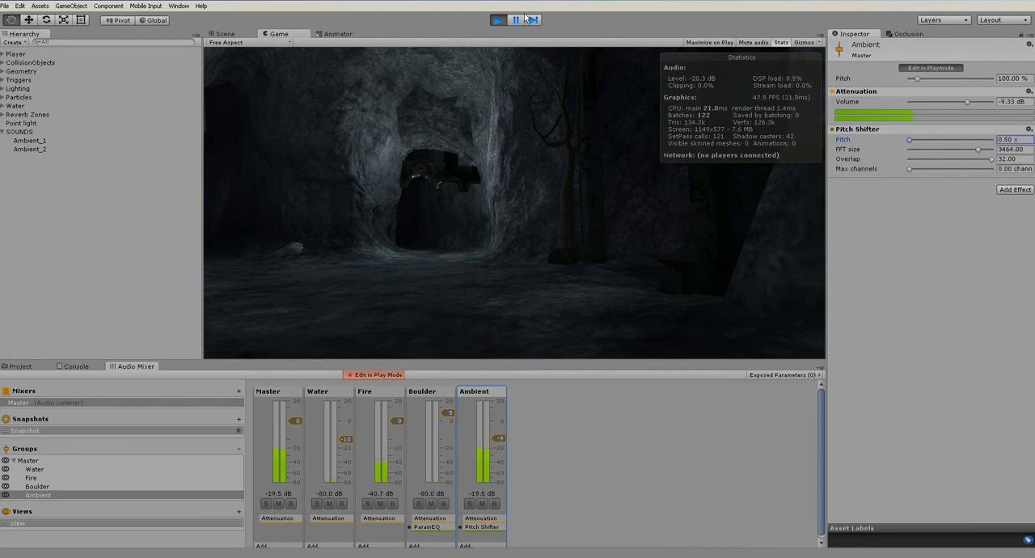
Stop the run and remove the Pitch Shifter effect from the Ambient group
{"action": "left_click", "coordinate": [498, 20]}
{"action": "right_click", "coordinate": [867, 120]}
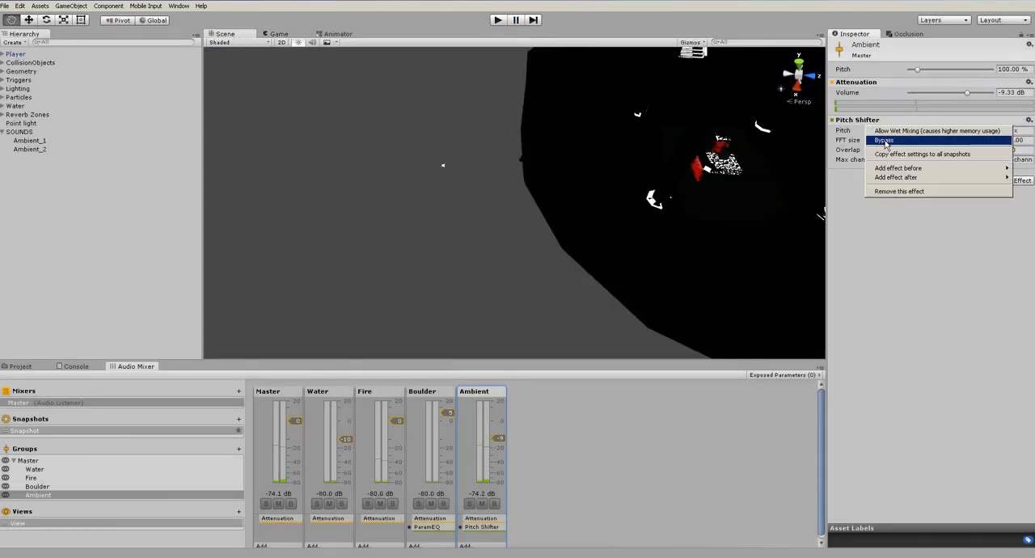
{"action": "left_click", "coordinate": [901, 191]}
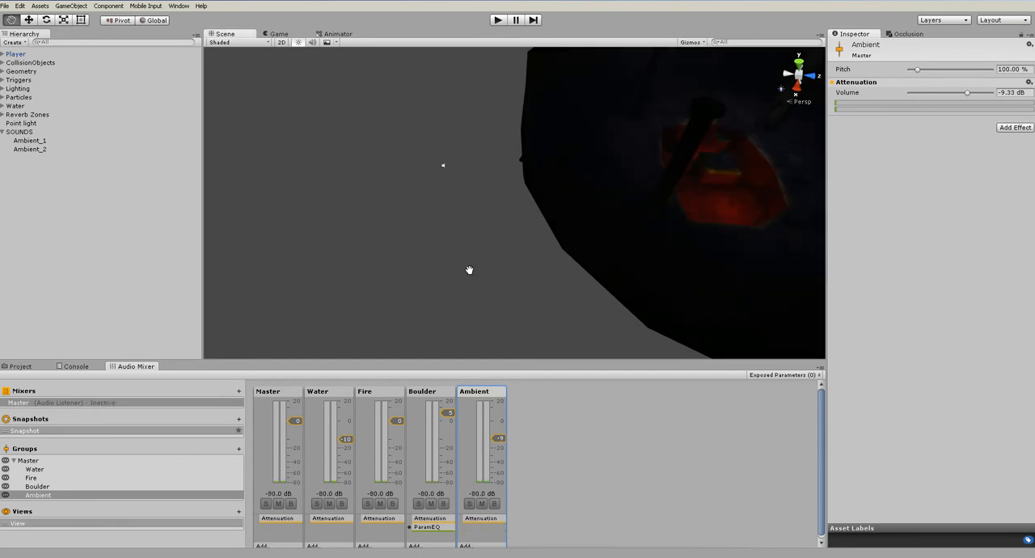
Select the key cube on the stone block in the lava pool and frame it in the Scene view
{"action": "scroll", "coordinate": [512, 239], "scroll_direction": "down", "scroll_amount": 3}
{"action": "left_click_drag", "start_coordinate": [675, 211], "coordinate": [546, 207]}
{"action": "scroll", "coordinate": [545, 207], "scroll_direction": "down", "scroll_amount": 4}
{"action": "scroll", "coordinate": [546, 213], "scroll_direction": "up", "scroll_amount": 4}
{"action": "left_click_drag", "start_coordinate": [478, 213], "coordinate": [347, 141], "text": "alt"}
{"action": "left_click_drag", "start_coordinate": [566, 160], "coordinate": [573, 268]}
{"action": "scroll", "coordinate": [539, 262], "scroll_direction": "up", "scroll_amount": 5}
{"action": "left_click_drag", "start_coordinate": [545, 299], "coordinate": [543, 170]}
{"action": "scroll", "coordinate": [534, 216], "scroll_direction": "up", "scroll_amount": 4}
{"action": "key", "text": "w"}
{"action": "left_click", "coordinate": [517, 198]}
{"action": "key", "text": "f"}
{"action": "left_click_drag", "start_coordinate": [524, 203], "coordinate": [368, 223], "text": "alt"}
{"action": "scroll", "coordinate": [368, 224], "scroll_direction": "down", "scroll_amount": 3}
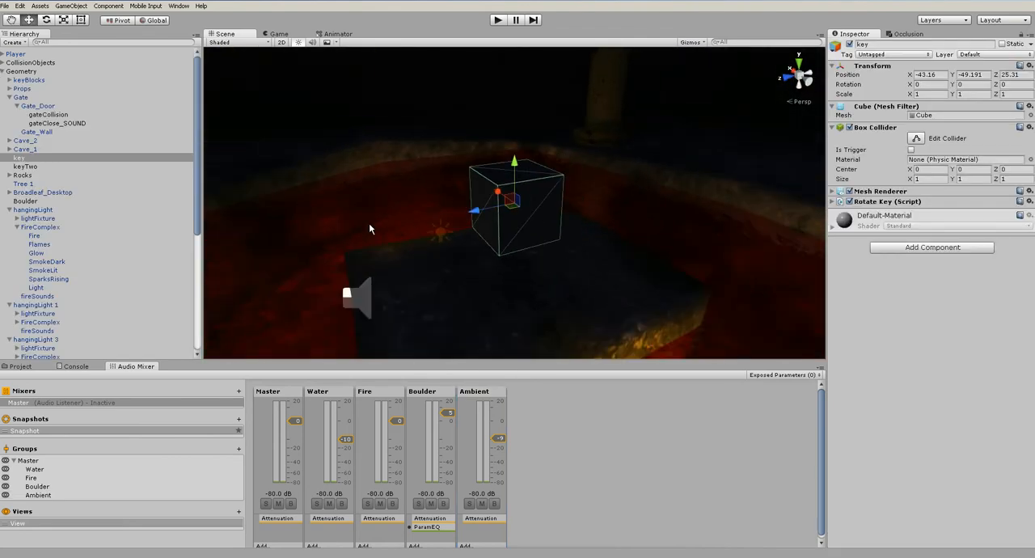
{"action": "scroll", "coordinate": [369, 223], "scroll_direction": "down", "scroll_amount": 3}
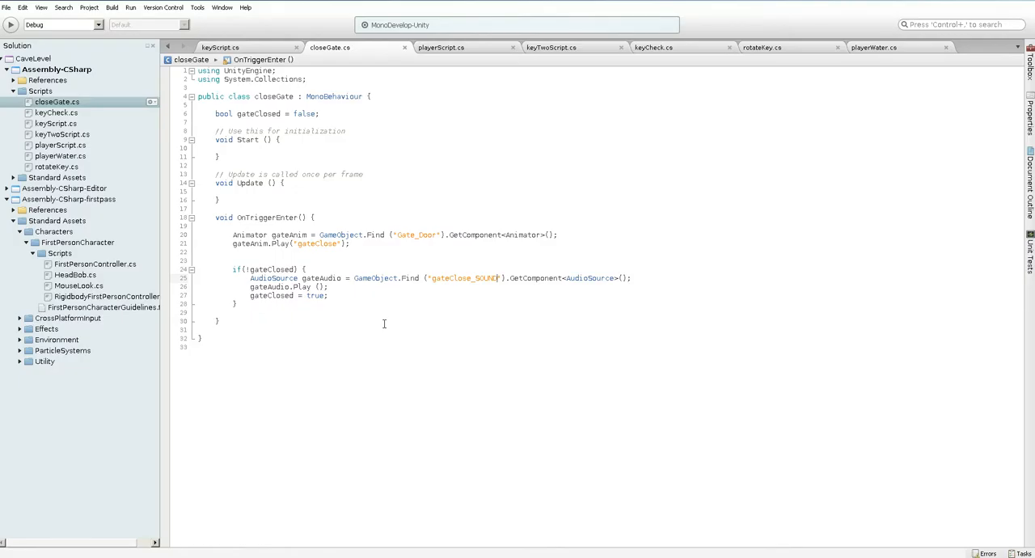
Review keyScript.cs in MonoDevelop, focusing on the line that destroys the key object
{"action": "left_click", "coordinate": [236, 48]}
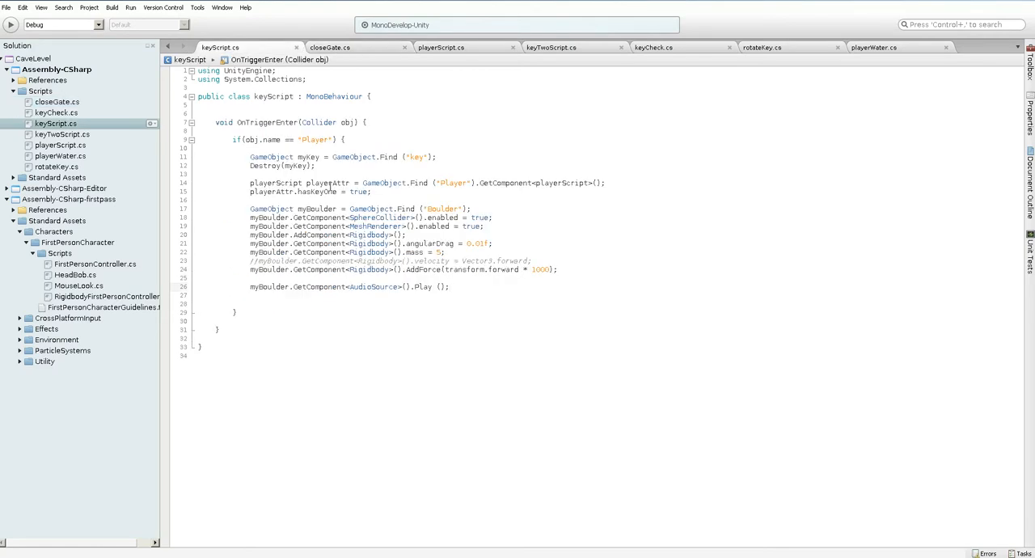
{"action": "left_click_drag", "start_coordinate": [250, 166], "coordinate": [282, 164]}
{"action": "left_click", "coordinate": [443, 157]}
{"action": "left_click_drag", "start_coordinate": [247, 166], "coordinate": [324, 167]}
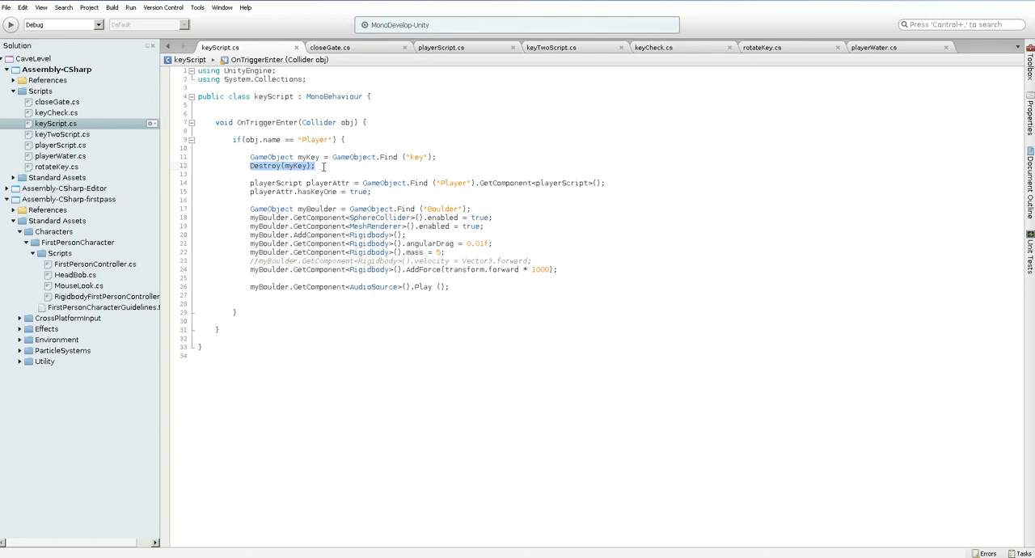
{"action": "left_click", "coordinate": [477, 314]}
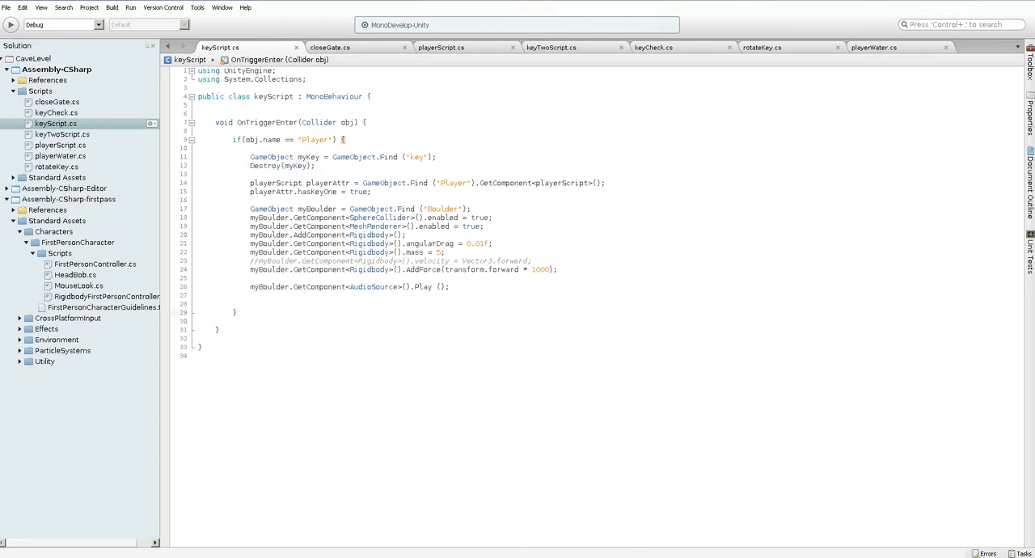
Switch back to Unity and create an empty game object named keyAudio at the key's location
{"action": "key", "text": "alt+Tab"}
{"action": "left_click_drag", "start_coordinate": [553, 210], "coordinate": [430, 192], "text": "alt"}
{"action": "left_click", "coordinate": [71, 6]}
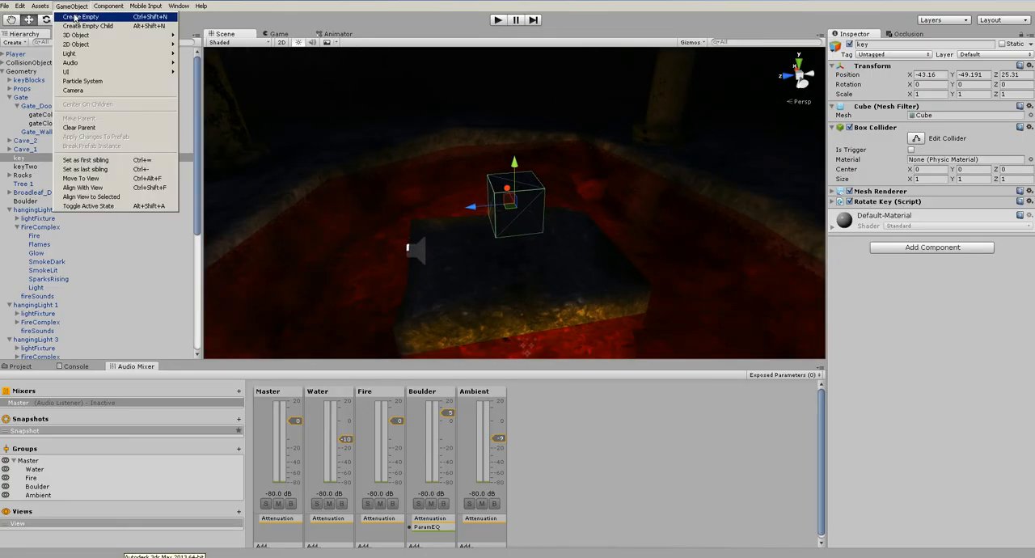
{"action": "left_click", "coordinate": [81, 18]}
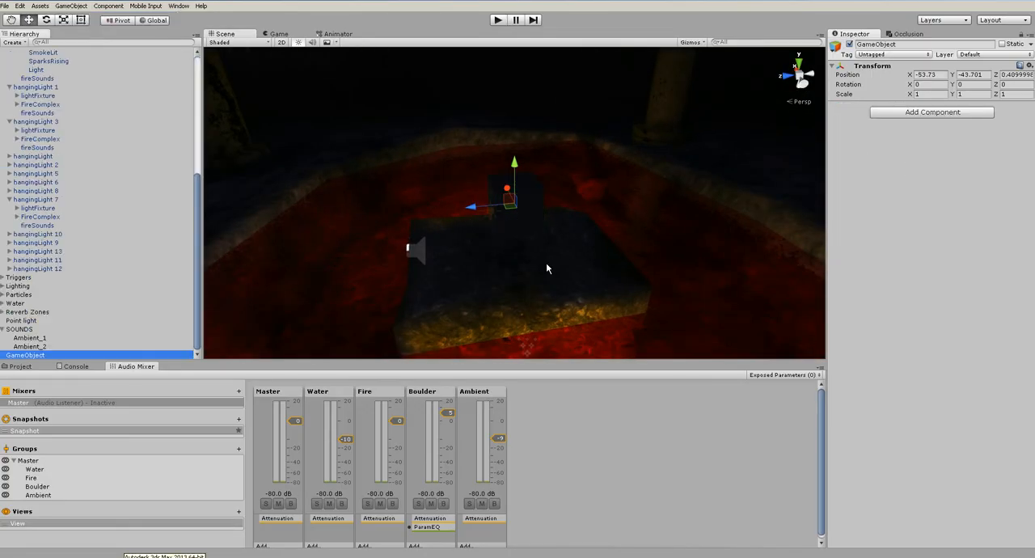
{"action": "left_click", "coordinate": [892, 44]}
{"action": "type", "text": "f"}
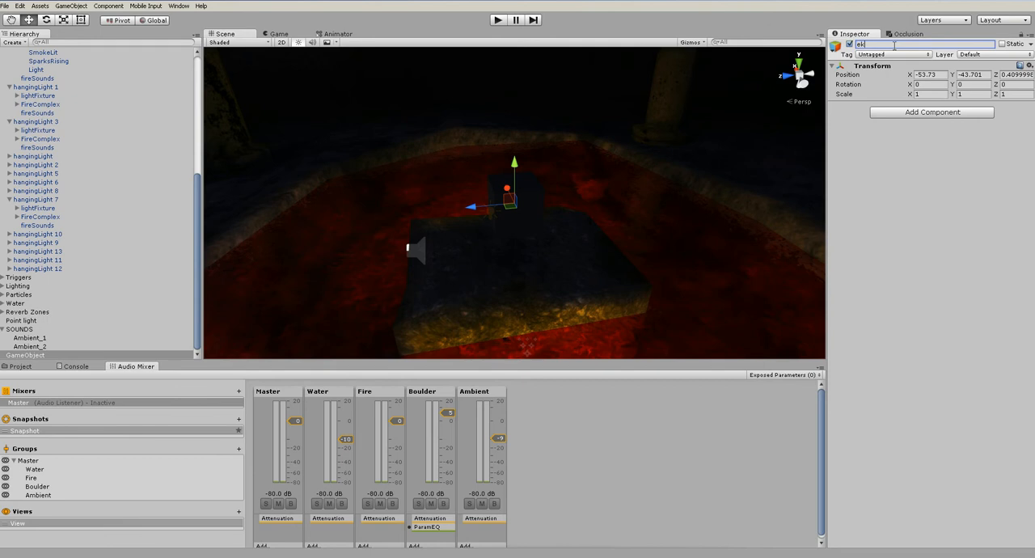
{"action": "type", "text": "eyAudio"}
{"action": "key", "text": "Return"}
Add the pickup sound from the Sounds folder to keyAudio as an audio source
{"action": "left_click", "coordinate": [21, 366]}
{"action": "scroll", "coordinate": [450, 289], "scroll_direction": "down", "scroll_amount": 5}
{"action": "left_click_drag", "start_coordinate": [506, 256], "coordinate": [564, 261], "text": "alt"}
{"action": "left_click_drag", "start_coordinate": [489, 409], "coordinate": [882, 299]}
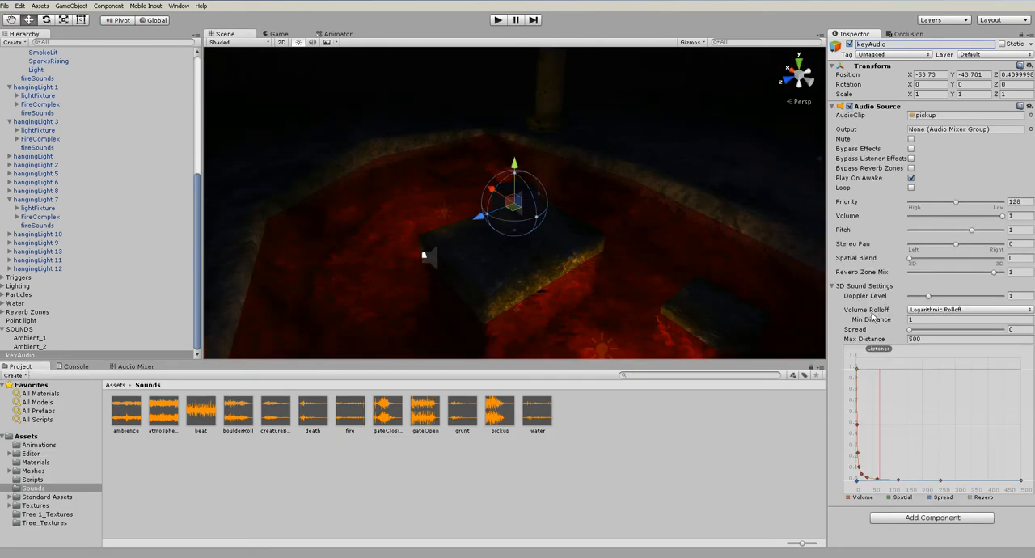
Preview the pickup sound clip
{"action": "left_click", "coordinate": [509, 422]}
{"action": "left_click", "coordinate": [1024, 460]}
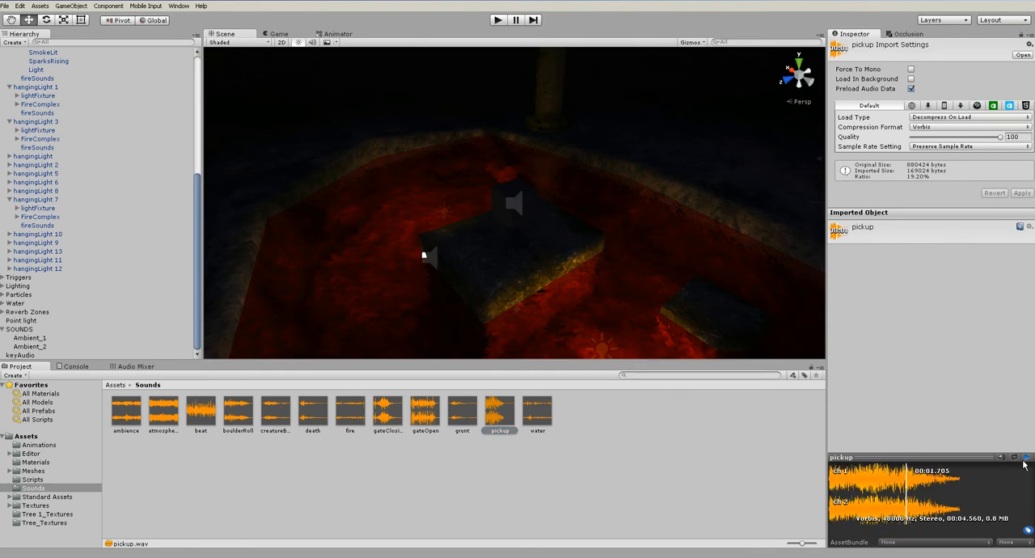
{"action": "left_click", "coordinate": [540, 440]}
{"action": "left_click", "coordinate": [508, 411]}
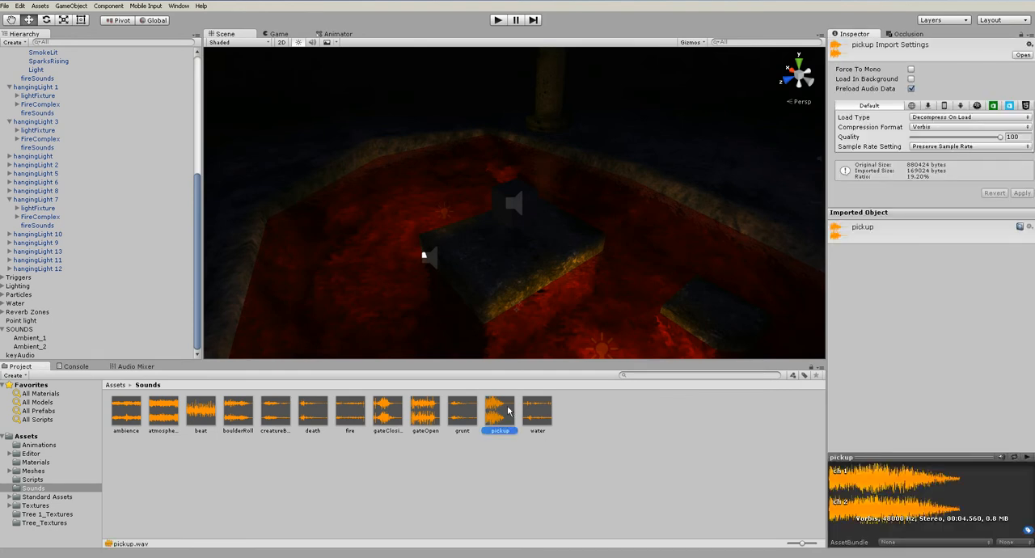
Set the Pitch of keyAudio's audio source to 3 and test the sound in two short play runs
{"action": "left_click", "coordinate": [36, 354]}
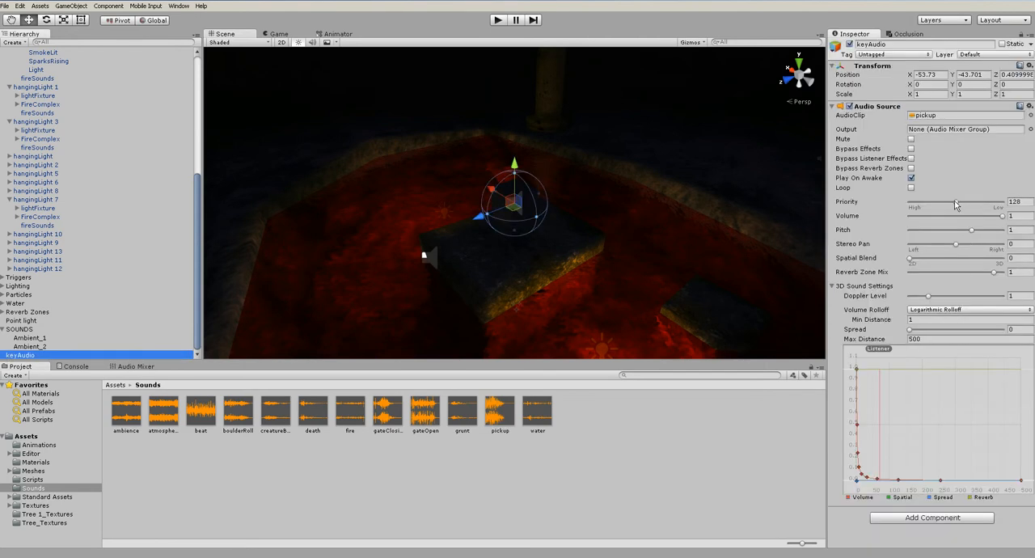
{"action": "left_click_drag", "start_coordinate": [971, 230], "coordinate": [1003, 230]}
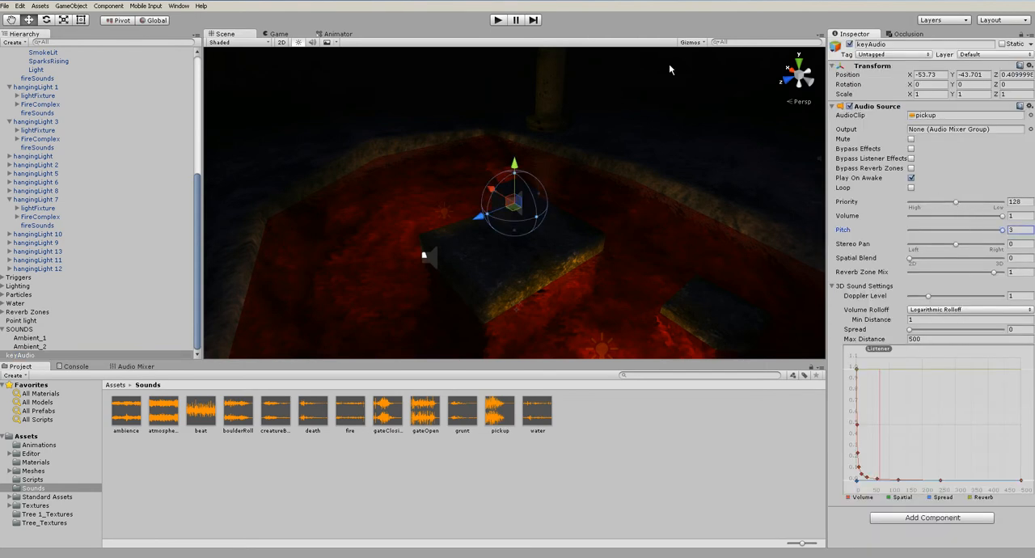
{"action": "left_click", "coordinate": [497, 21]}
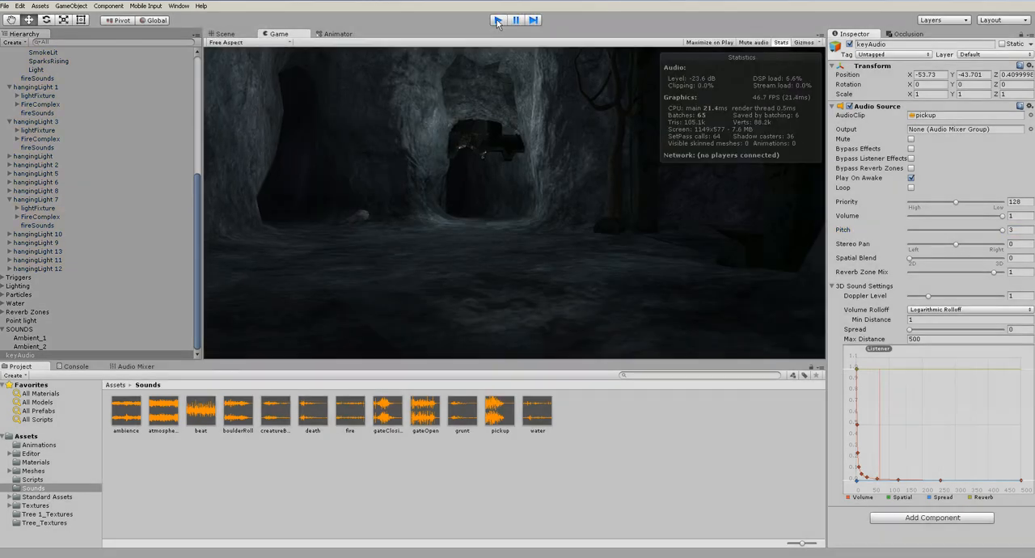
{"action": "left_click", "coordinate": [497, 21]}
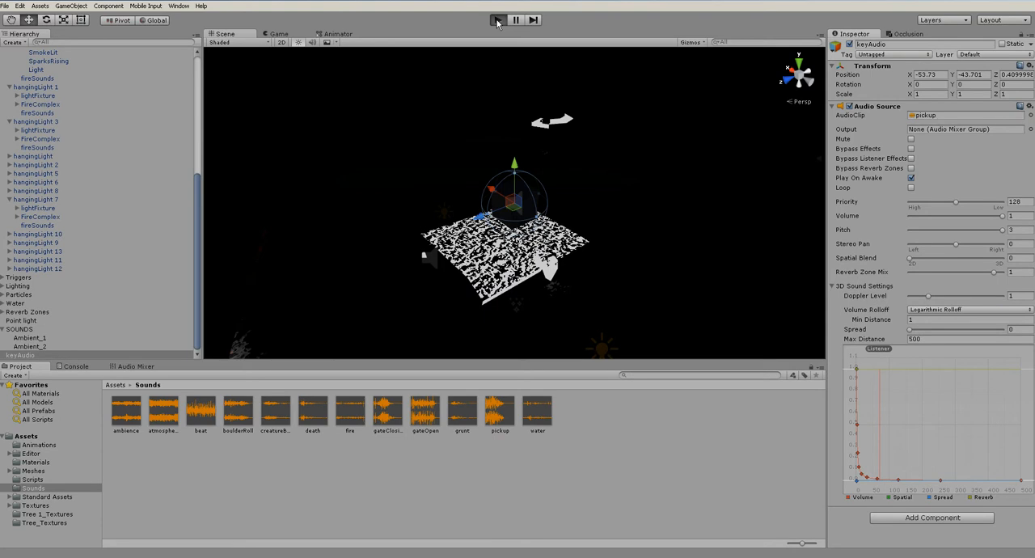
{"action": "left_click", "coordinate": [498, 21]}
{"action": "left_click", "coordinate": [497, 21]}
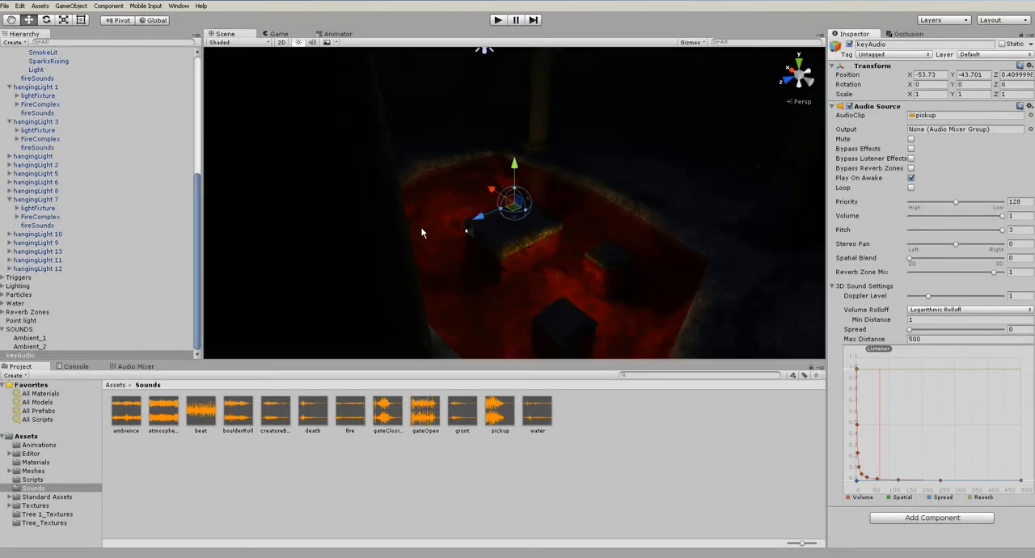
Move the Player from its starting area to just below the lava chamber, at about X -57.1, Y -76.8, Z -18.5
{"action": "scroll", "coordinate": [92, 152], "scroll_direction": "up", "scroll_amount": 5}
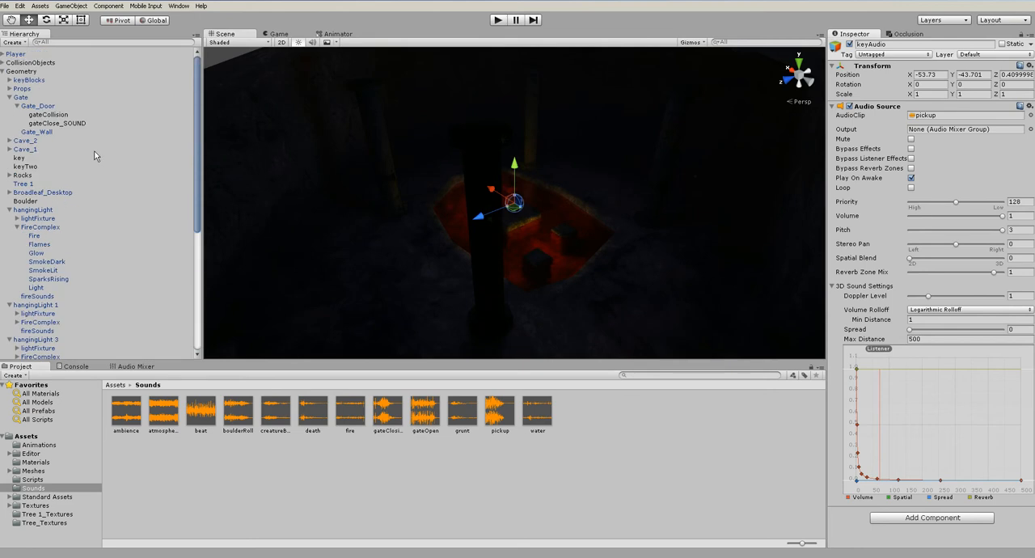
{"action": "left_click", "coordinate": [5, 72]}
{"action": "double_click", "coordinate": [16, 54]}
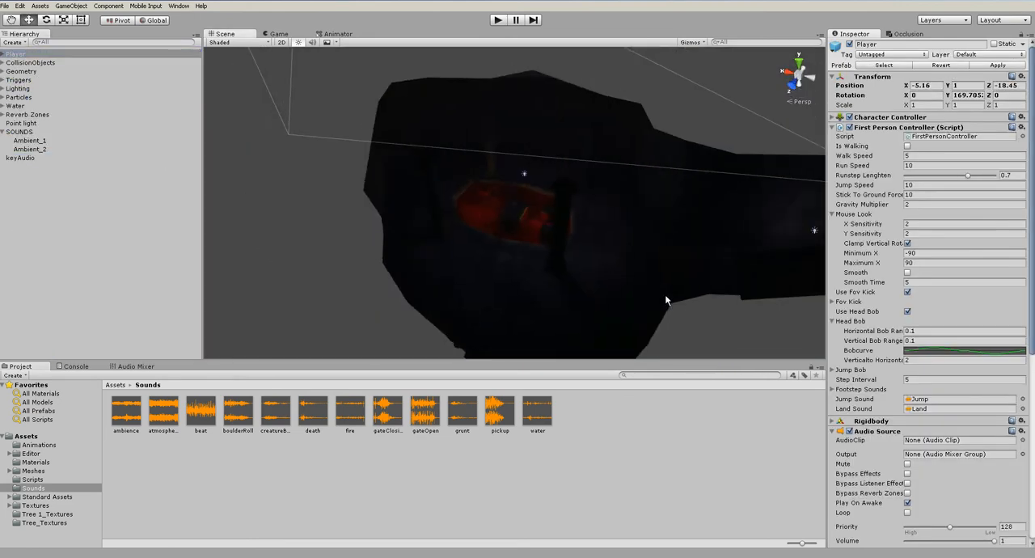
{"action": "scroll", "coordinate": [663, 299], "scroll_direction": "down", "scroll_amount": 6}
{"action": "left_click_drag", "start_coordinate": [408, 94], "coordinate": [546, 190]}
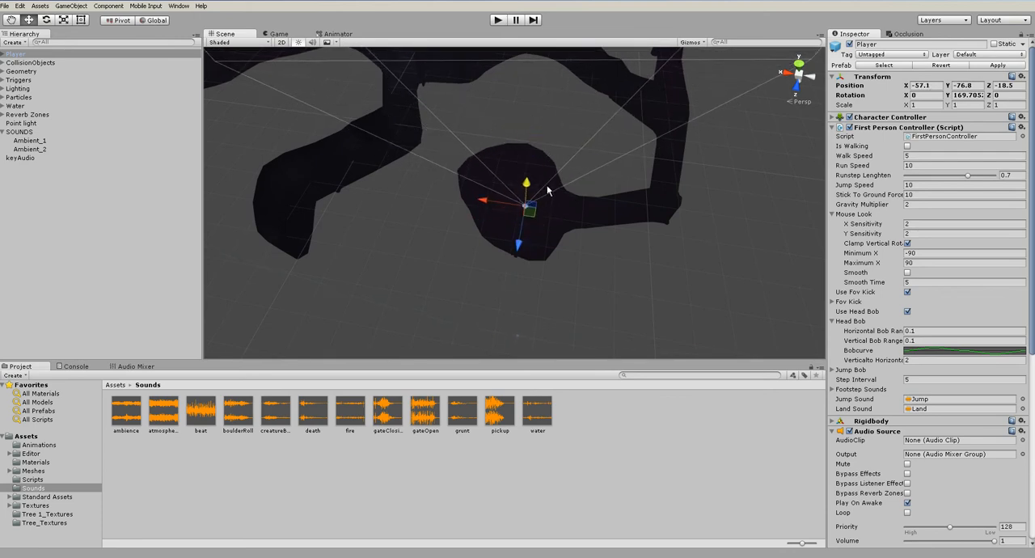
{"action": "key", "text": "f"}
{"action": "scroll", "coordinate": [557, 229], "scroll_direction": "down", "scroll_amount": 12}
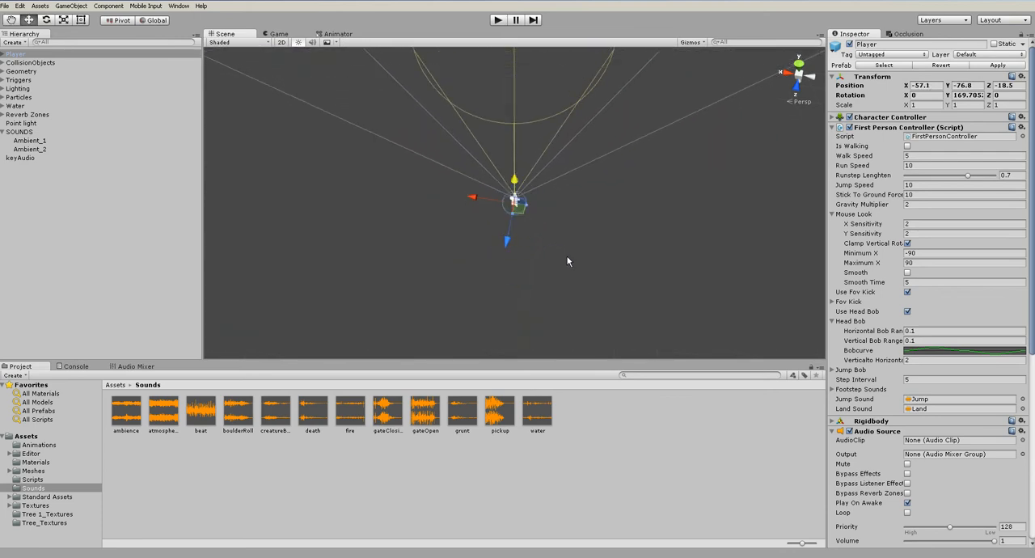
{"action": "scroll", "coordinate": [567, 263], "scroll_direction": "down", "scroll_amount": 6}
{"action": "left_click_drag", "start_coordinate": [429, 241], "coordinate": [558, 196], "text": "alt"}
{"action": "middle_click_drag", "start_coordinate": [554, 195], "coordinate": [554, 274]}
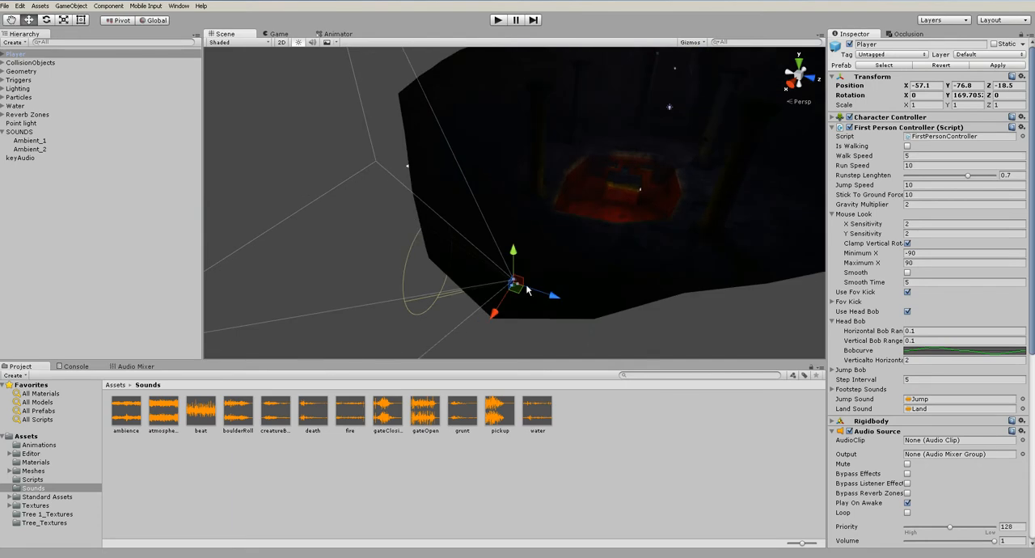
Raise the Player to the edge of the lava pool, at about X -68.58, Y -39.45, Z 3.61, and test it in a play run
{"action": "left_click_drag", "start_coordinate": [522, 282], "coordinate": [946, 145]}
{"action": "key", "text": "f"}
{"action": "scroll", "coordinate": [689, 187], "scroll_direction": "down", "scroll_amount": 10}
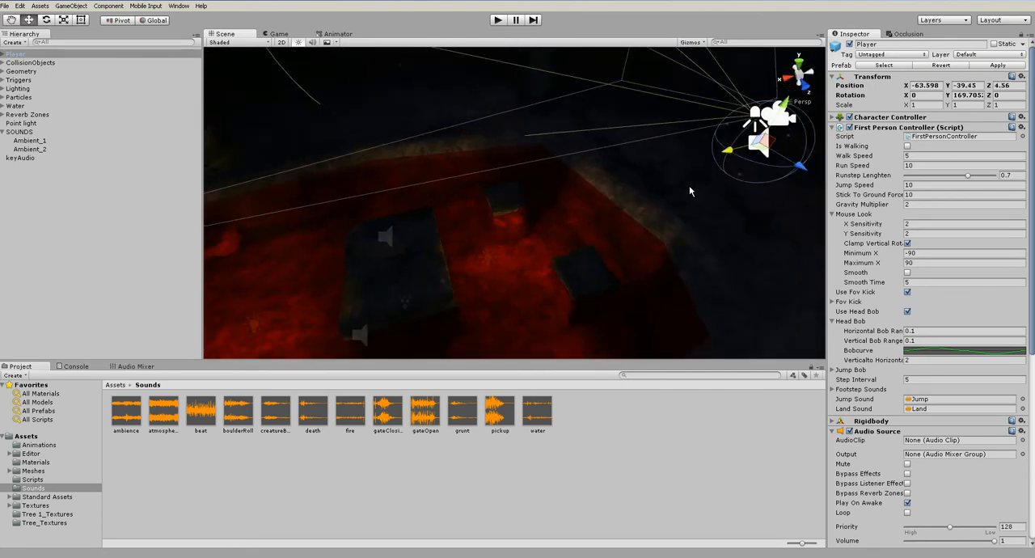
{"action": "left_click_drag", "start_coordinate": [686, 202], "coordinate": [538, 264], "text": "alt"}
{"action": "left_click_drag", "start_coordinate": [633, 215], "coordinate": [725, 217]}
{"action": "left_click", "coordinate": [493, 25]}
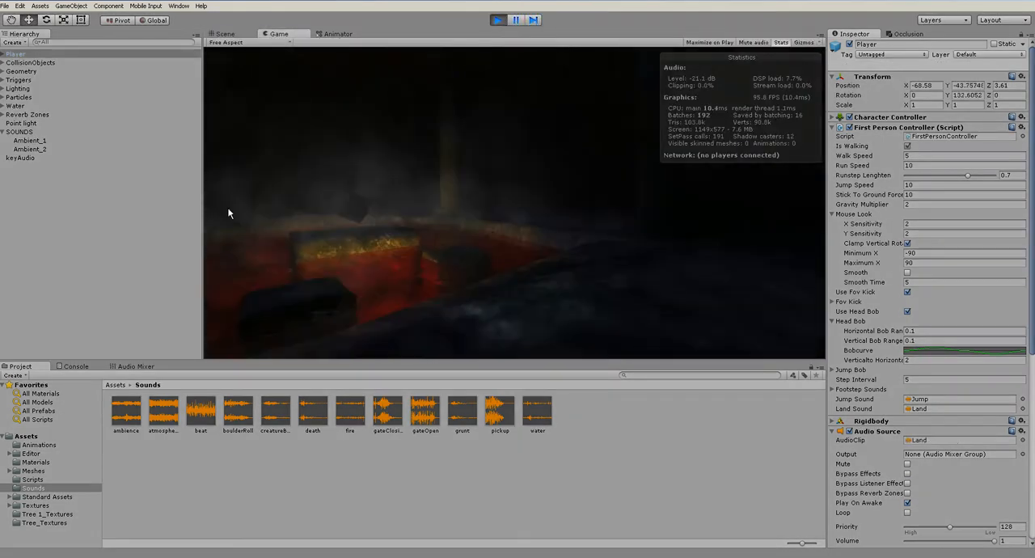
{"action": "left_click", "coordinate": [497, 20]}
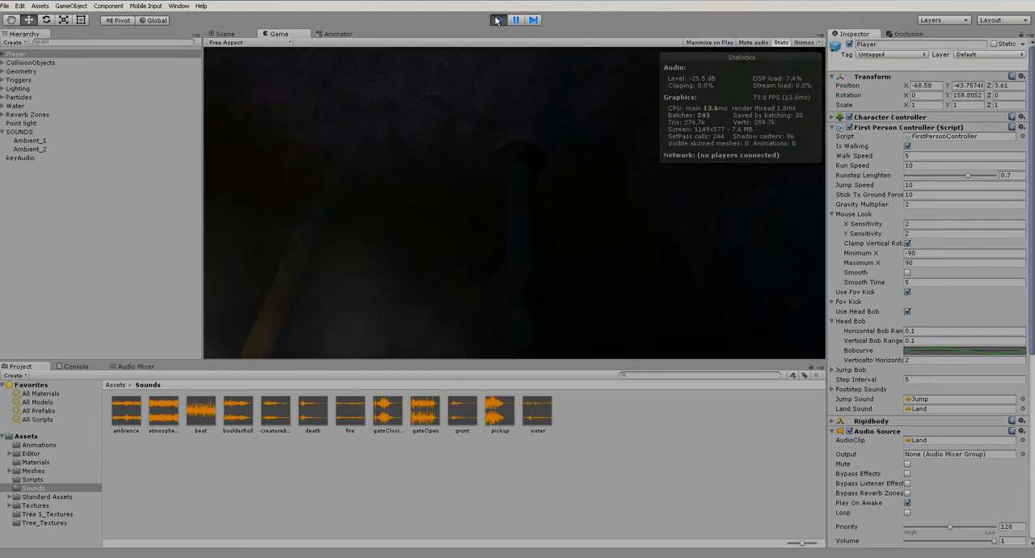
Make keyAudio a child of the SOUNDS object
{"action": "left_click", "coordinate": [33, 158]}
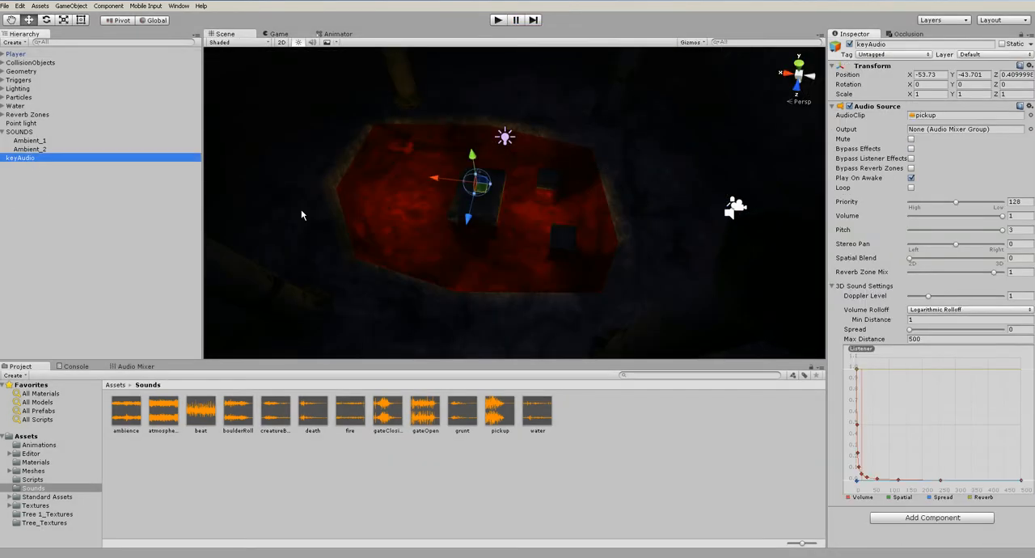
{"action": "left_click_drag", "start_coordinate": [2, 164], "coordinate": [28, 133]}
{"action": "left_click_drag", "start_coordinate": [543, 208], "coordinate": [346, 201], "text": "alt"}
Rotate the Player to about 93.7° around Y so that it faces the lava pool
{"action": "left_click", "coordinate": [44, 63]}
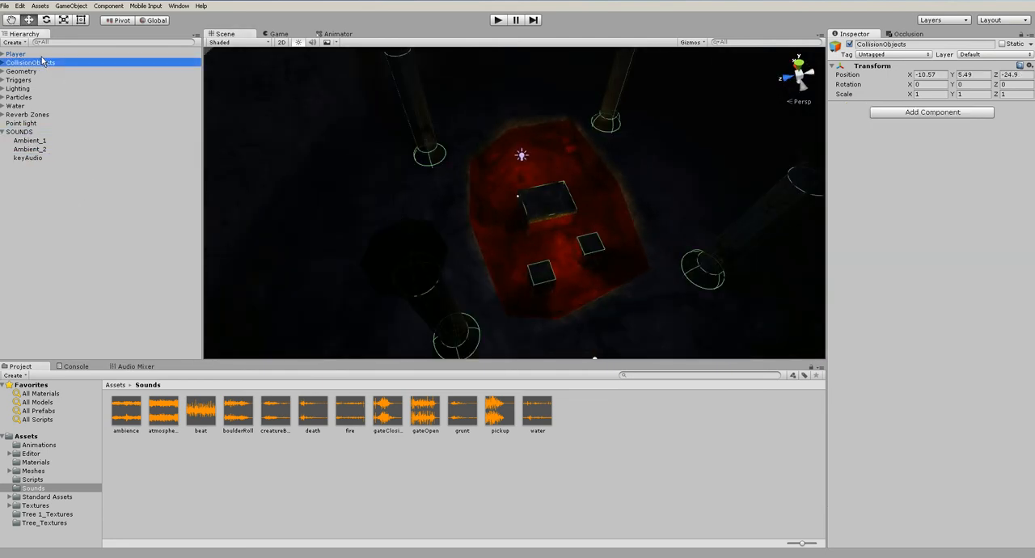
{"action": "left_click", "coordinate": [39, 55]}
{"action": "left_click_drag", "start_coordinate": [231, 160], "coordinate": [622, 179], "text": "alt"}
{"action": "key", "text": "e"}
{"action": "left_click_drag", "start_coordinate": [672, 241], "coordinate": [807, 219]}
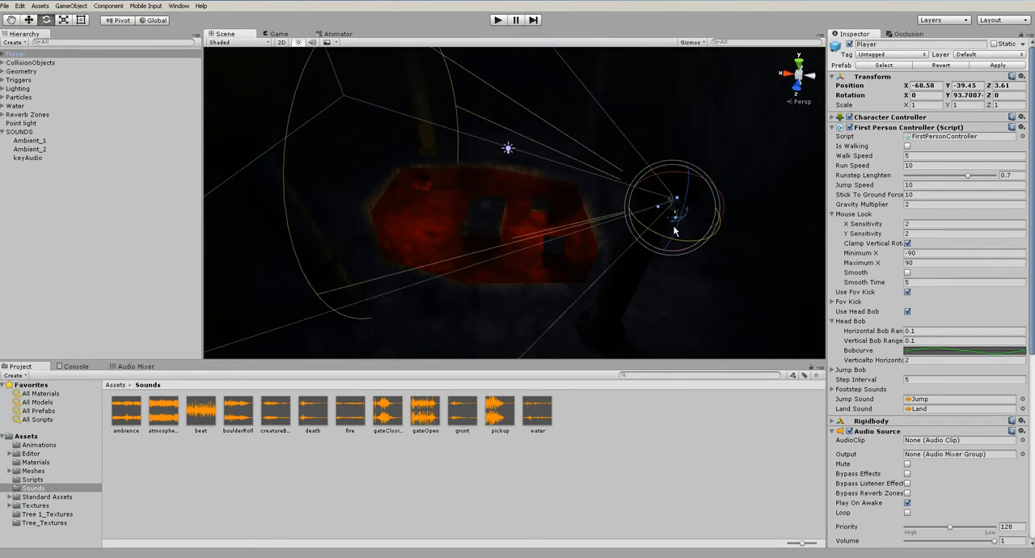
{"action": "left_click_drag", "start_coordinate": [678, 236], "coordinate": [381, 166], "text": "alt"}
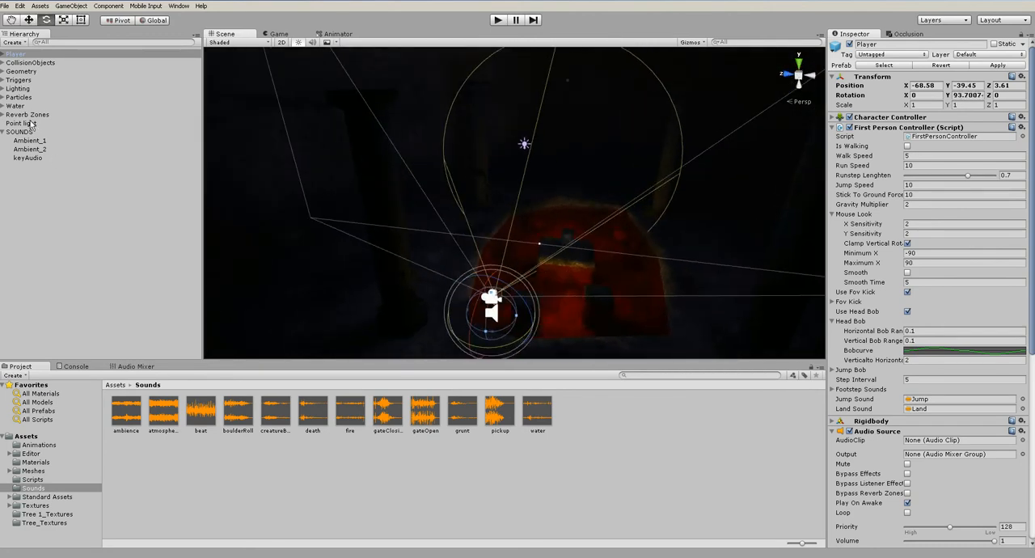
Lower the Player to about Y -42.73 near the cave floor and test the starting view in a play run
{"action": "left_click_drag", "start_coordinate": [455, 277], "coordinate": [346, 229], "text": "alt"}
{"action": "key", "text": "w"}
{"action": "left_click", "coordinate": [498, 20]}
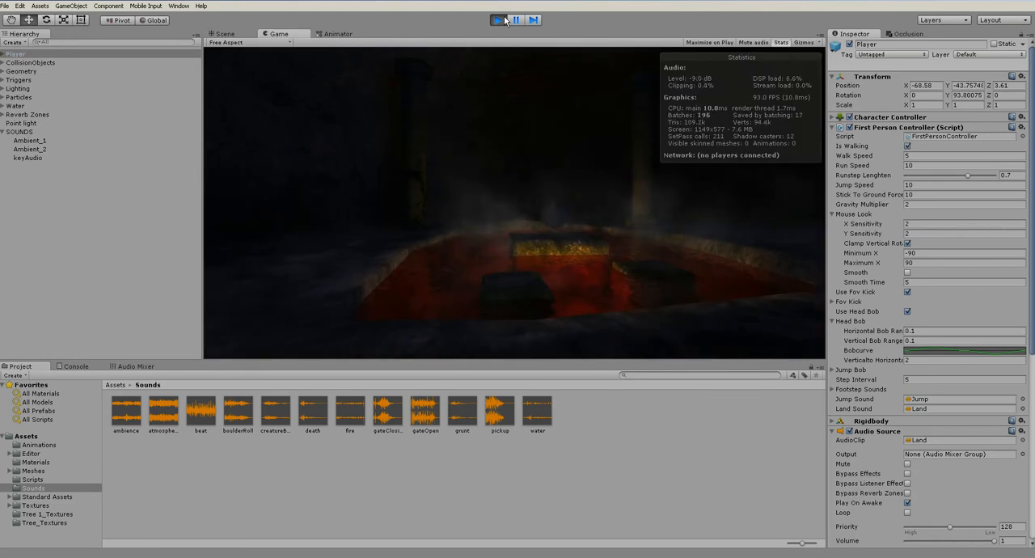
{"action": "left_click", "coordinate": [497, 20]}
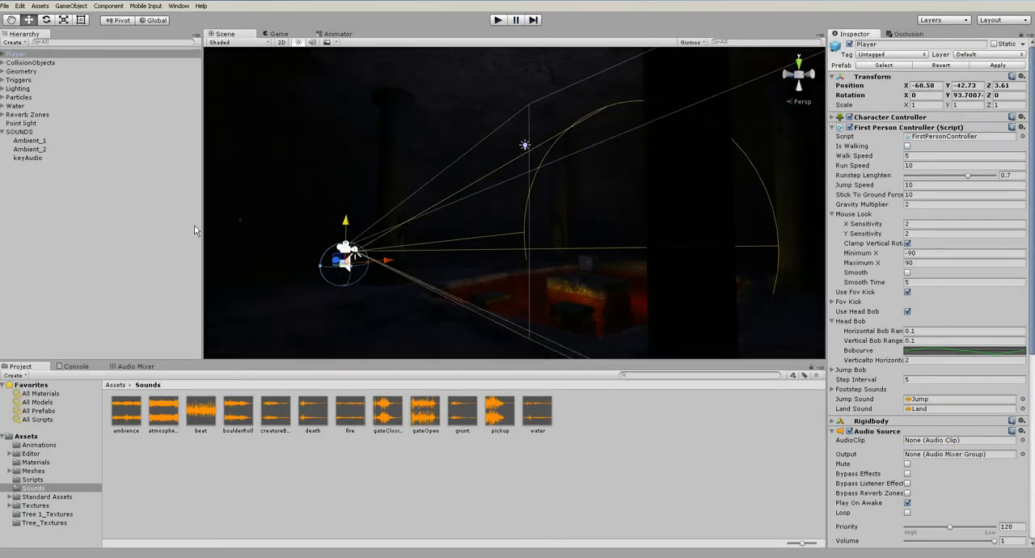
Turn off Play On Awake for keyAudio, and in MonoDevelop's keyScript.cs insert a new line below Destroy(myKey);
{"action": "left_click", "coordinate": [29, 158]}
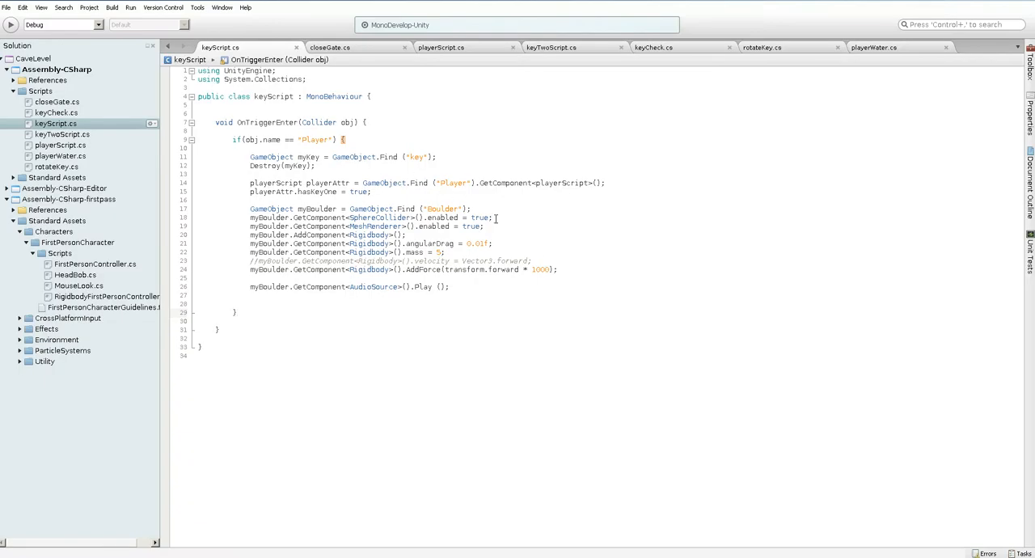
{"action": "left_click", "coordinate": [387, 164]}
{"action": "key", "text": "Return"}
{"action": "key", "text": "Return"}
{"action": "type", "text": "Gam"}
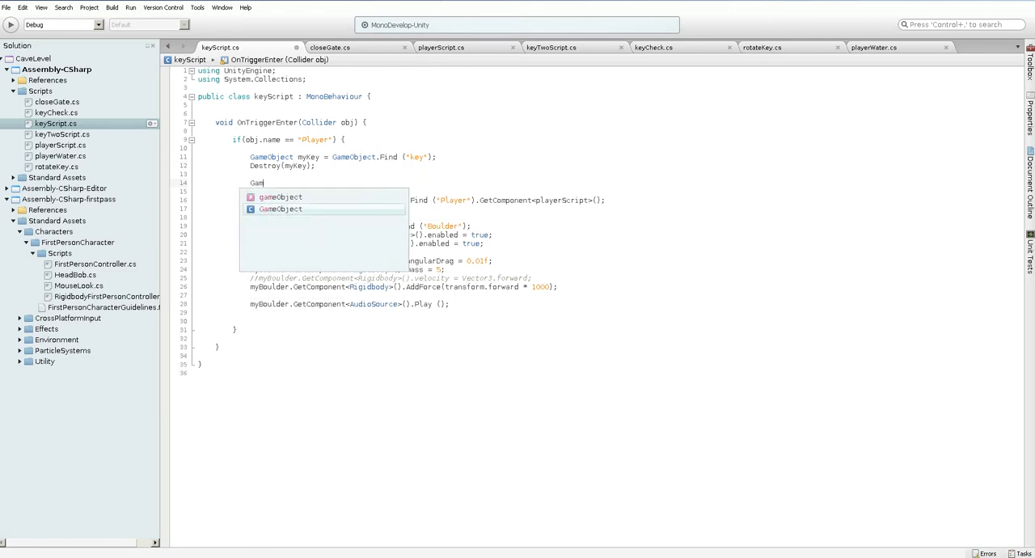
{"action": "type", "text": "eObject"}
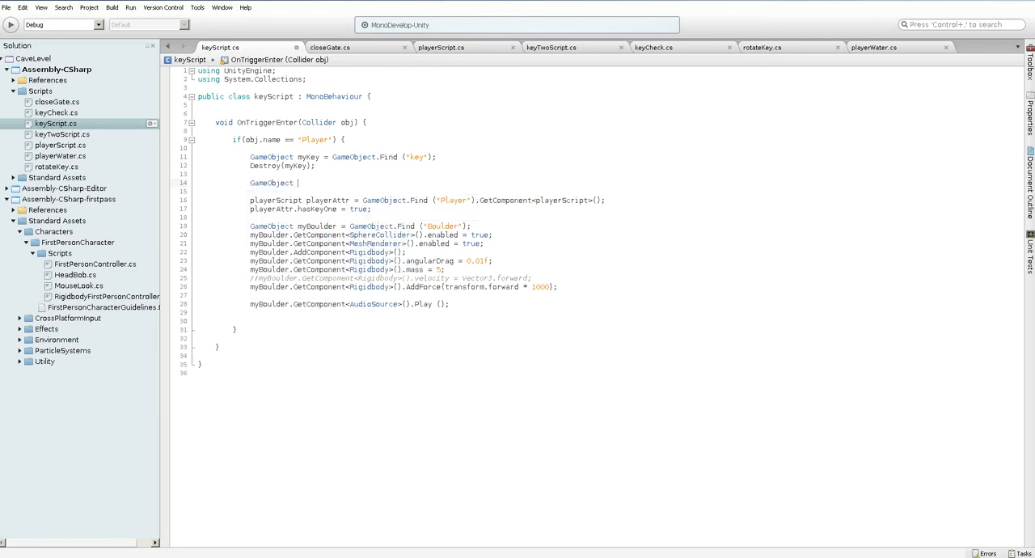
{"action": "key", "text": "shift+Home"}
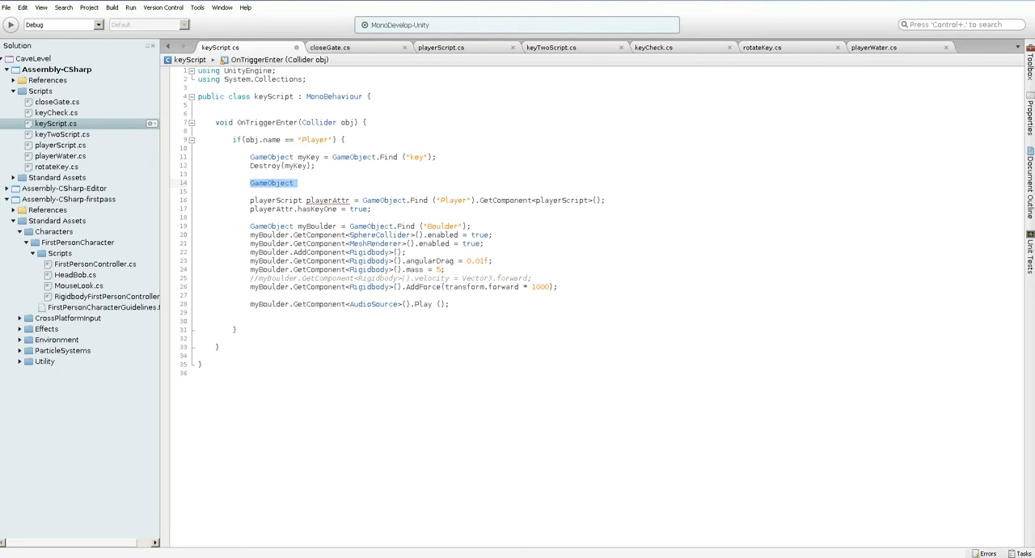
Write the declaration AudioSource keyAudio = GameObject.Find("keyAudio").GetComponent<AudioSource>(); below the Destroy(myKey) line
{"action": "type", "text": "AudioSource keyAudio = Gam"}
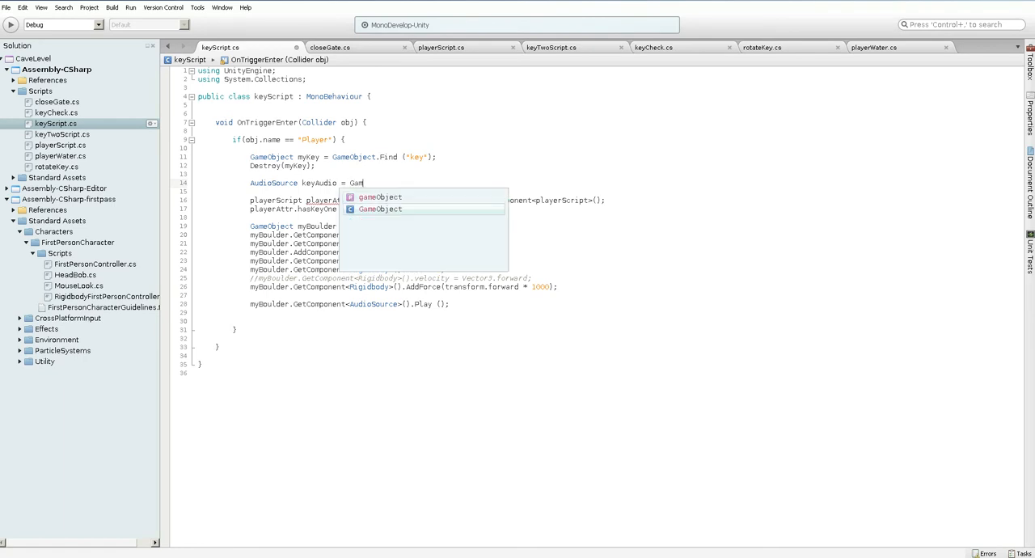
{"action": "type", "text": "eObject."}
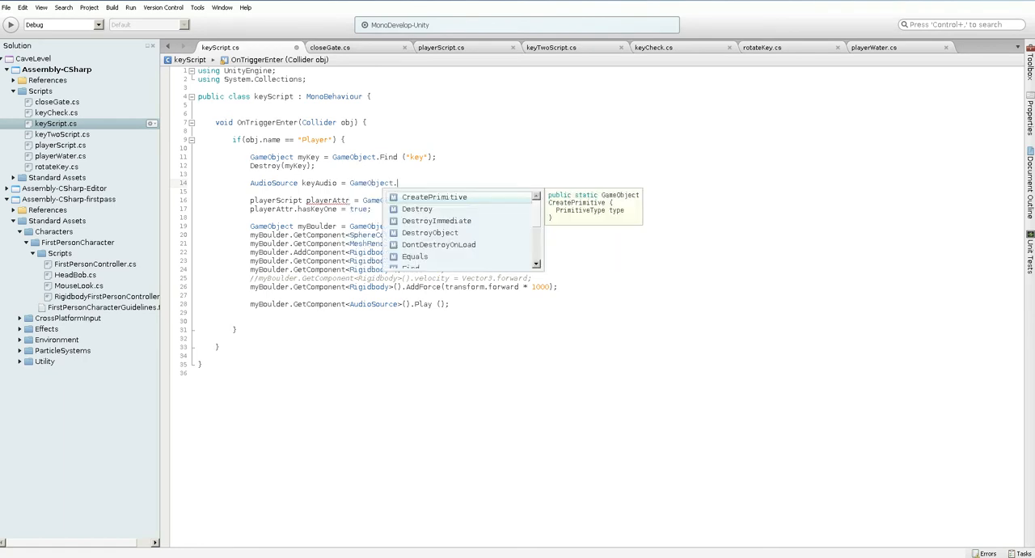
{"action": "type", "text": "Find(\""}
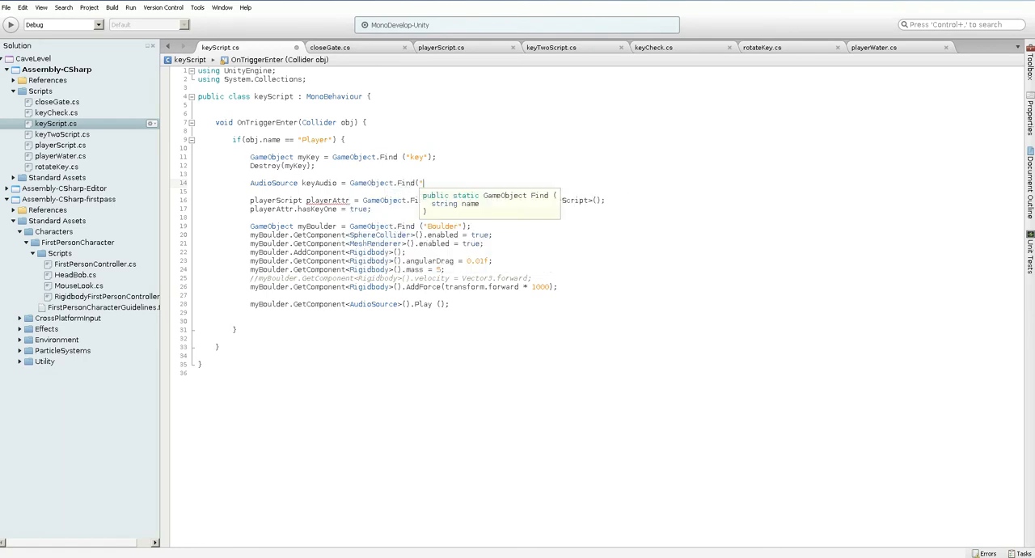
{"action": "type", "text": "keyAudio"}
{"action": "key", "text": "alt+Tab"}
{"action": "key", "text": "alt+Tab"}
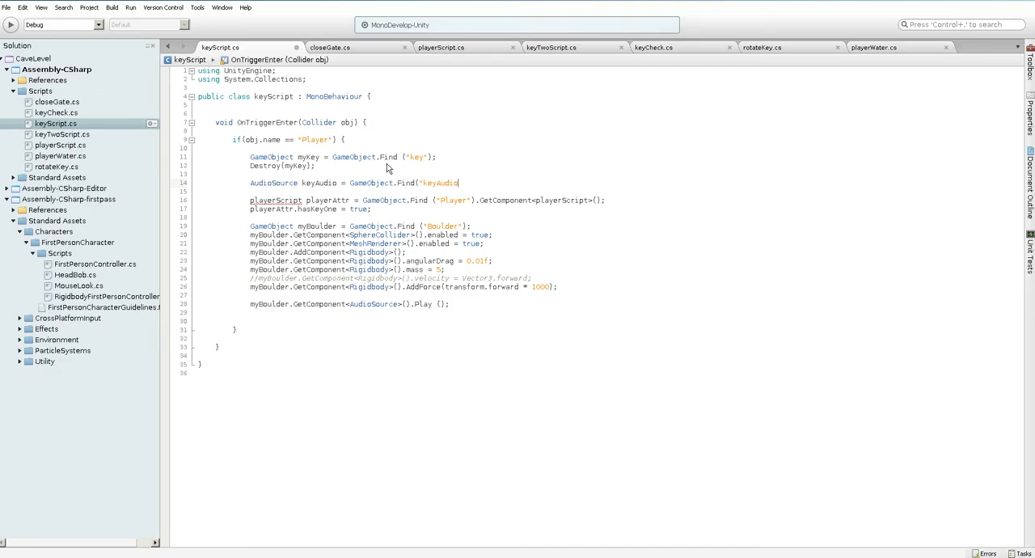
{"action": "type", "text": ".G"}
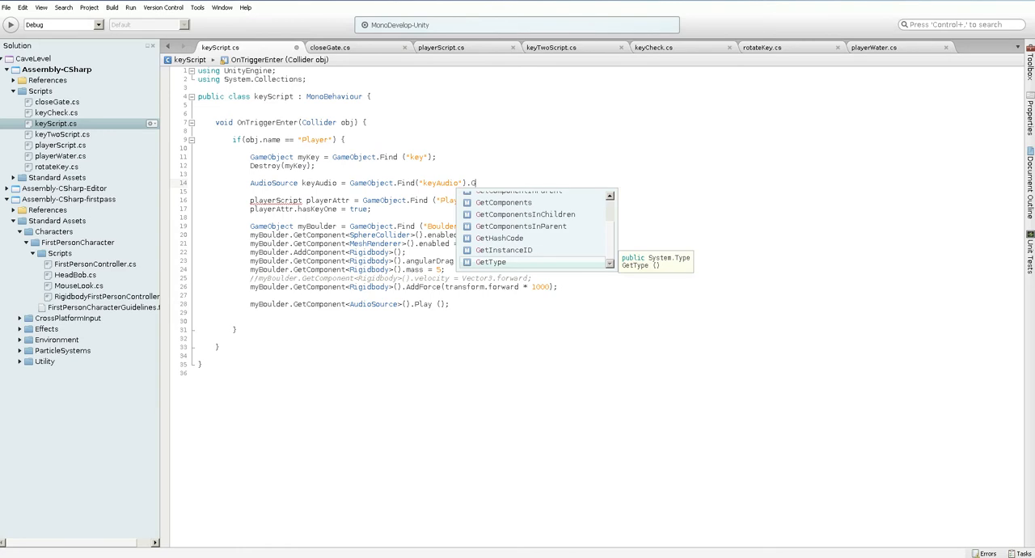
{"action": "type", "text": "etComponent<AudioSource>();"}
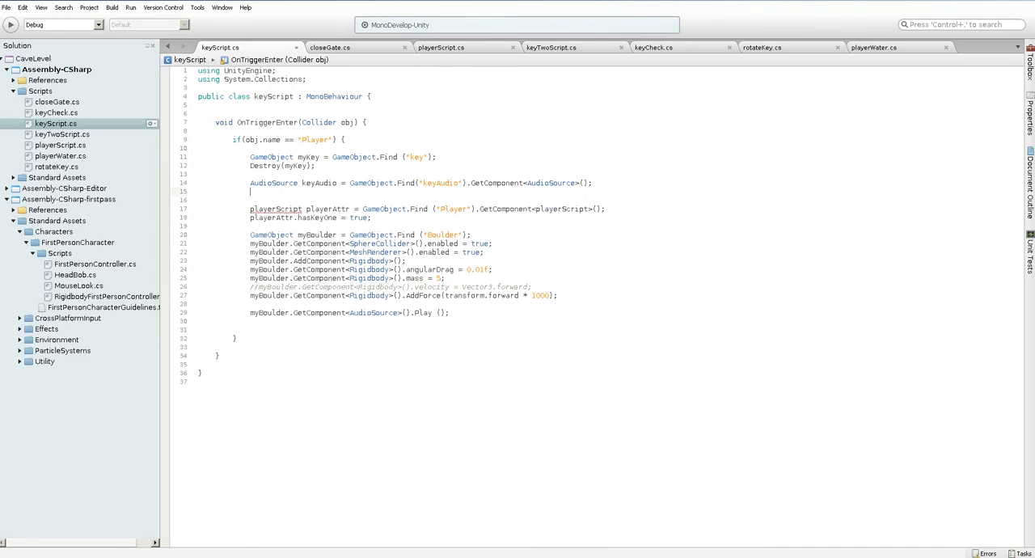
Add the call keyAudio.Play (); on the line below the keyAudio declaration
{"action": "key", "text": "Return"}
{"action": "type", "text": "keyAudio.Play ();"}
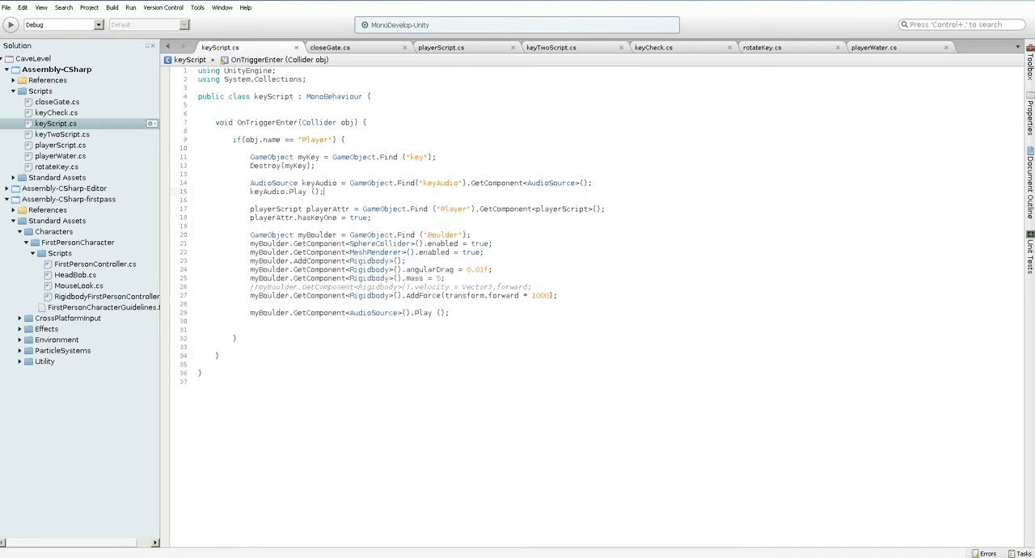
Switch back to Unity and test the pickup sound in a play run by walking the player across the blocks to the key
{"action": "key", "text": "alt+Tab"}
{"action": "key", "text": "ctrl+p"}
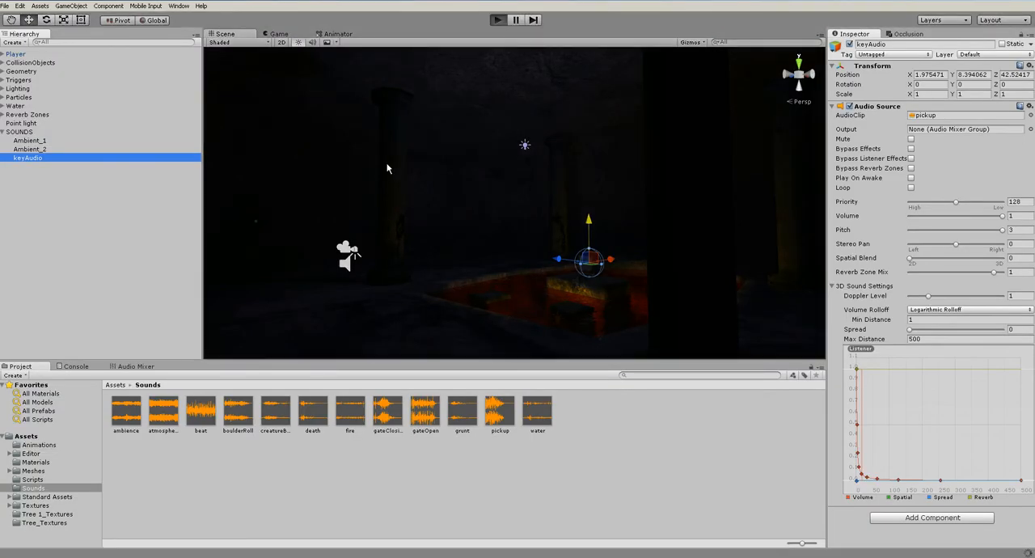
{"action": "key", "text": "w"}
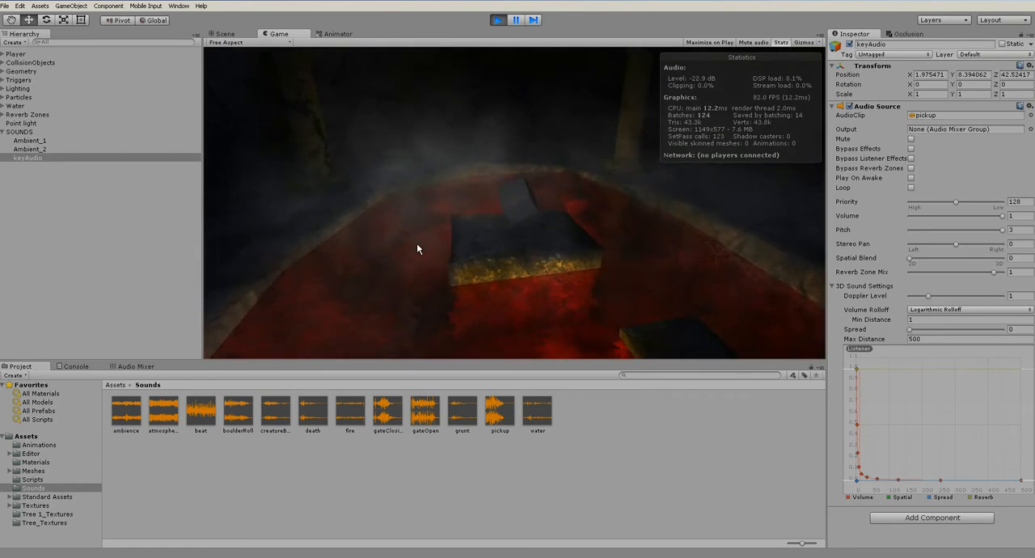
{"action": "key", "text": "w"}
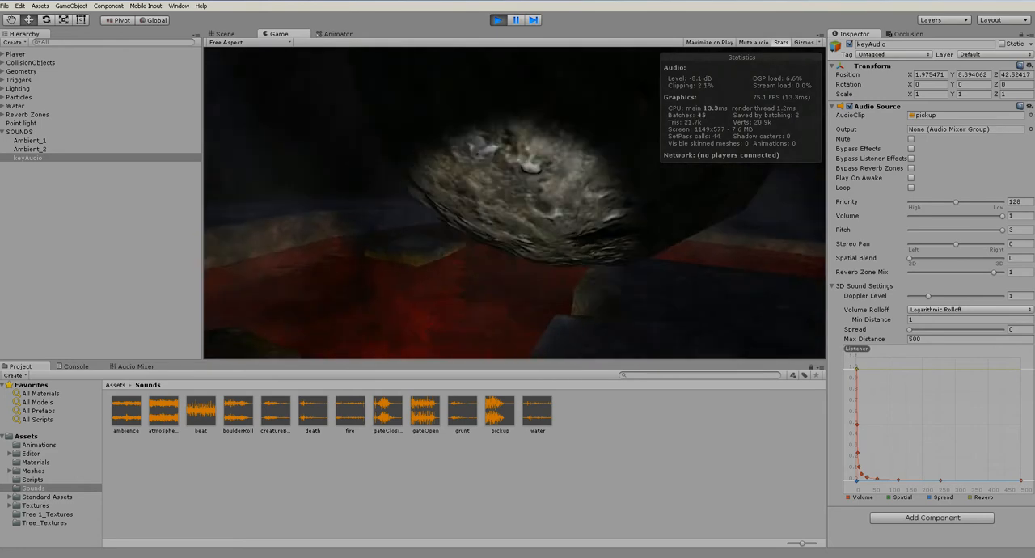
{"action": "key", "text": "w"}
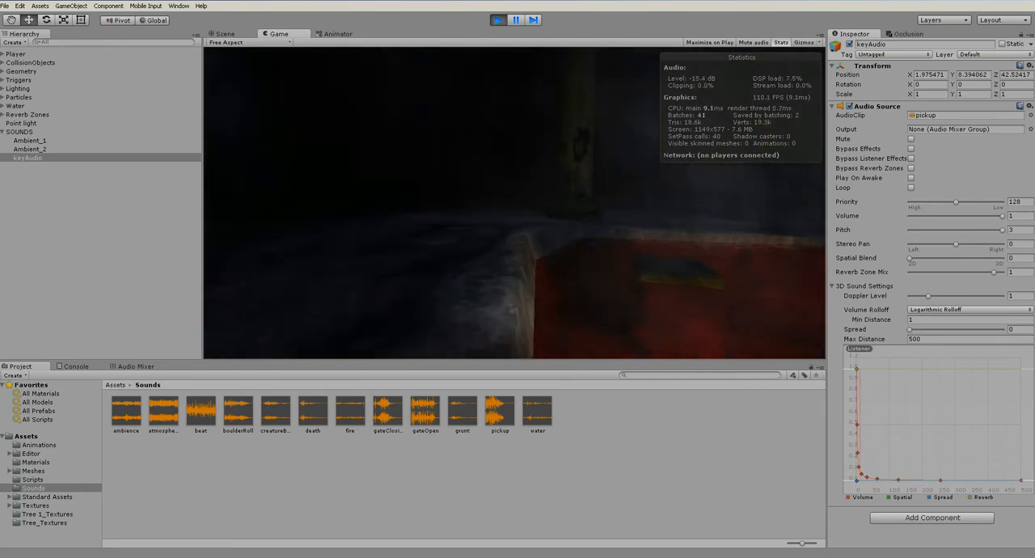
{"action": "key", "text": "ctrl+p"}
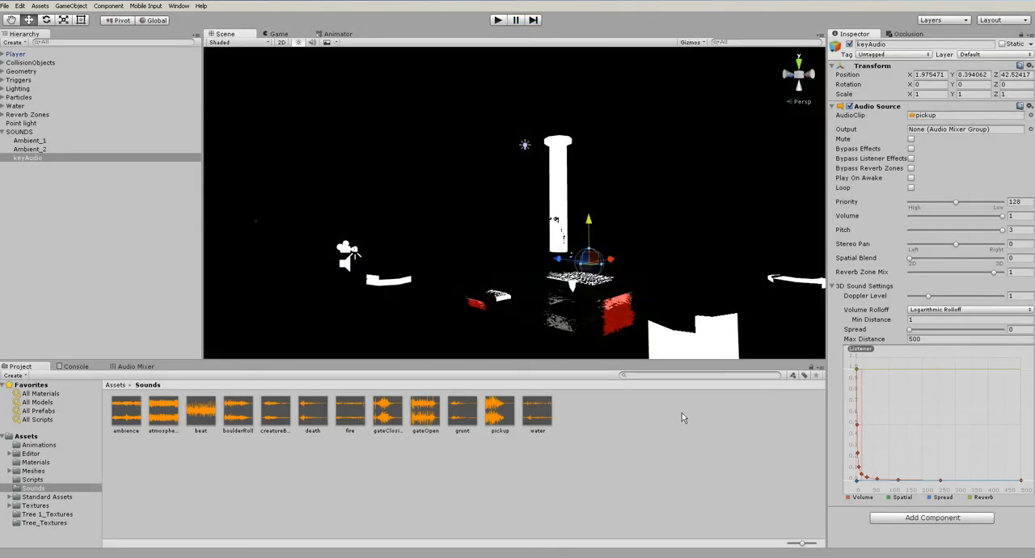
{"action": "left_click", "coordinate": [689, 418]}
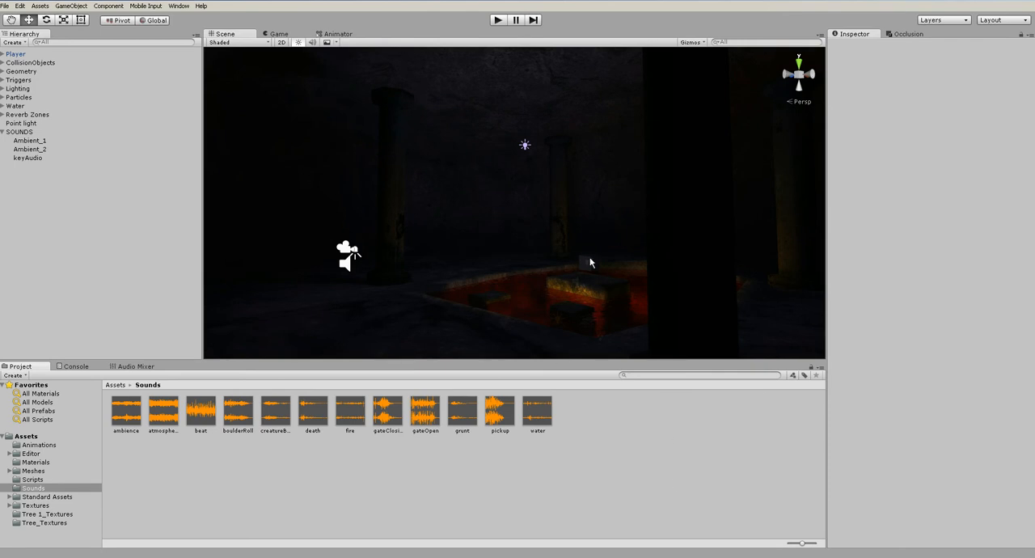
Set the Volume of keyAudio's audio source to 0.4 and test it in a play run
{"action": "left_click", "coordinate": [32, 158]}
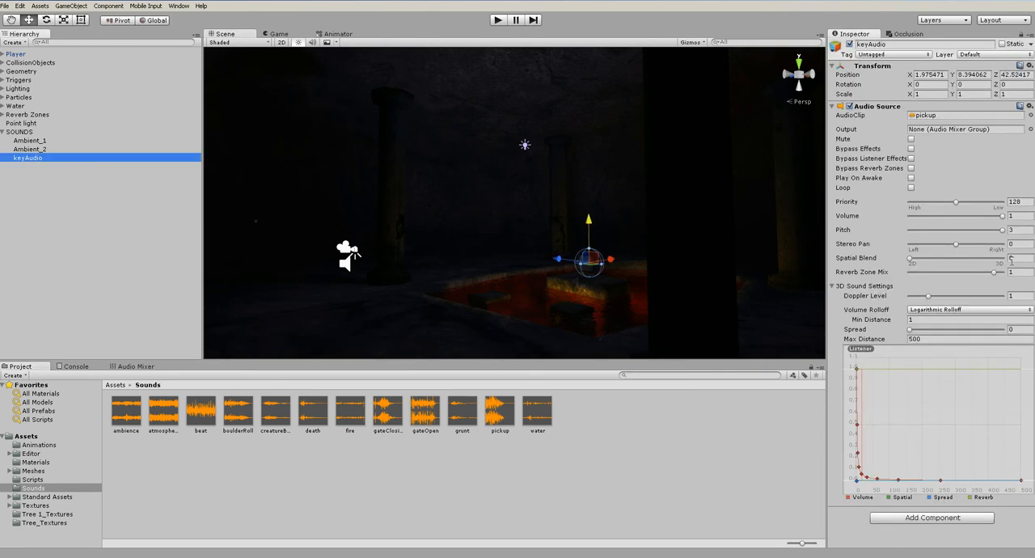
{"action": "left_click_drag", "start_coordinate": [972, 224], "coordinate": [964, 224]}
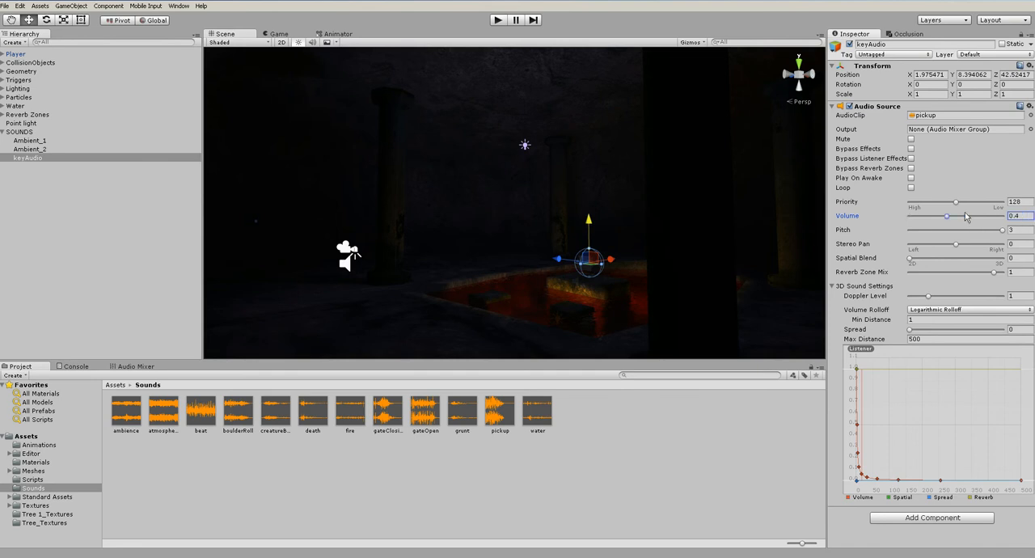
{"action": "left_click", "coordinate": [497, 20]}
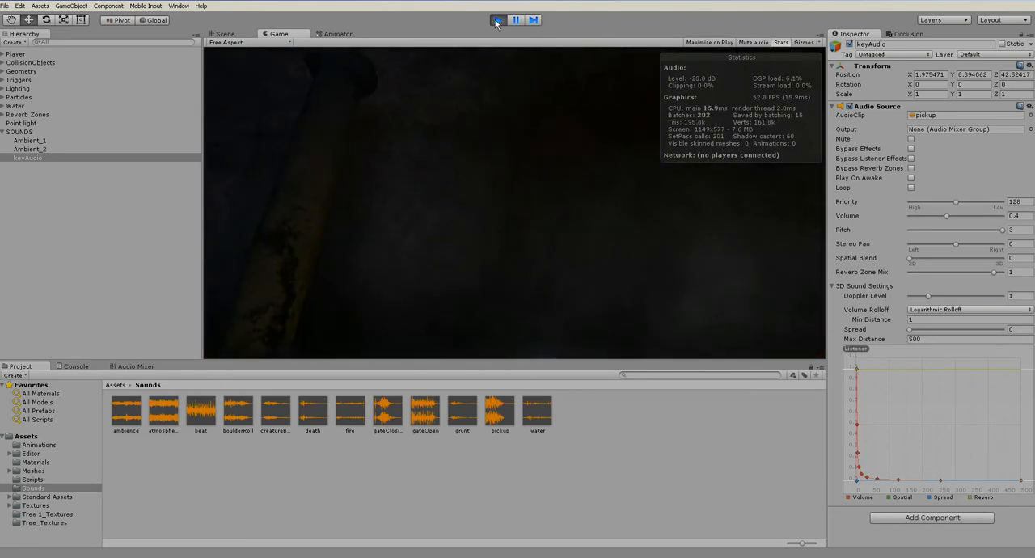
{"action": "key", "text": "ctrl+p"}
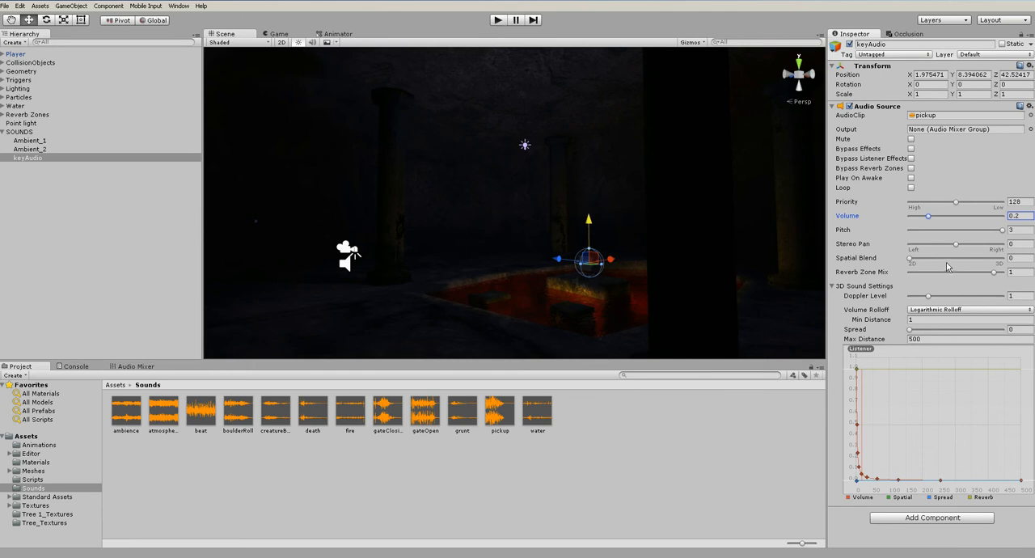
Try keyAudio's Spatial Blend at 1 in a play run, return it to 0 and test again
{"action": "left_click_drag", "start_coordinate": [913, 258], "coordinate": [1003, 259]}
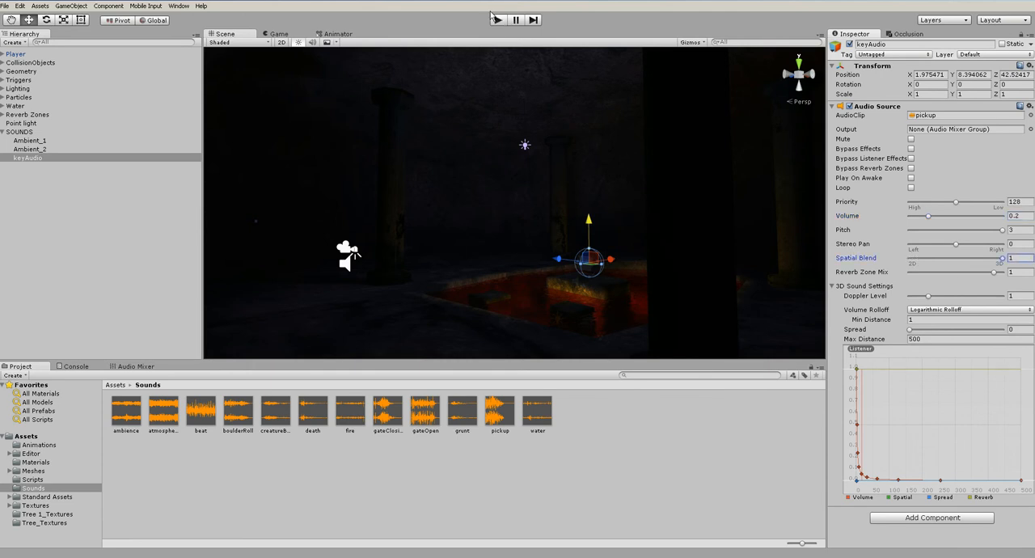
{"action": "left_click", "coordinate": [496, 19]}
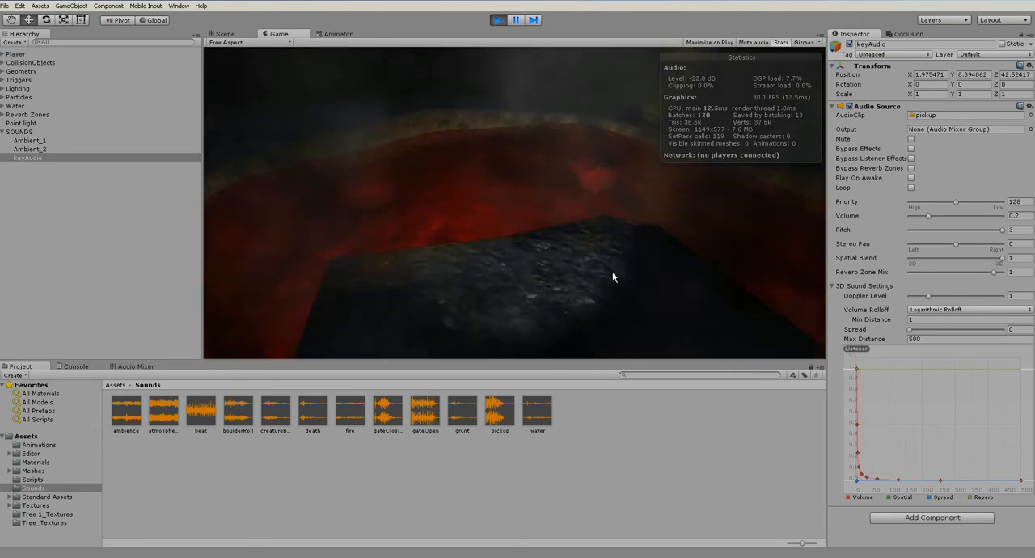
{"action": "left_click", "coordinate": [496, 19]}
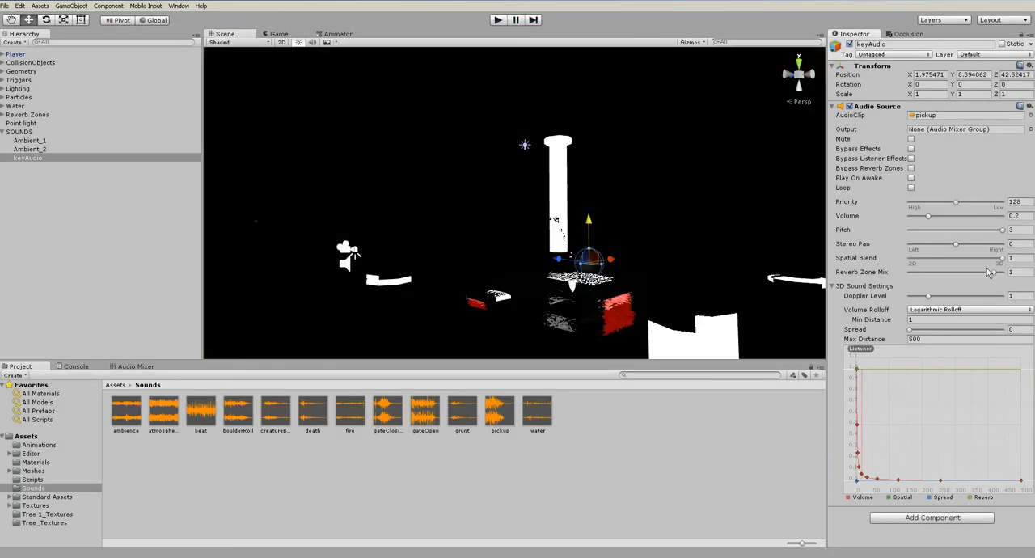
{"action": "left_click", "coordinate": [497, 20]}
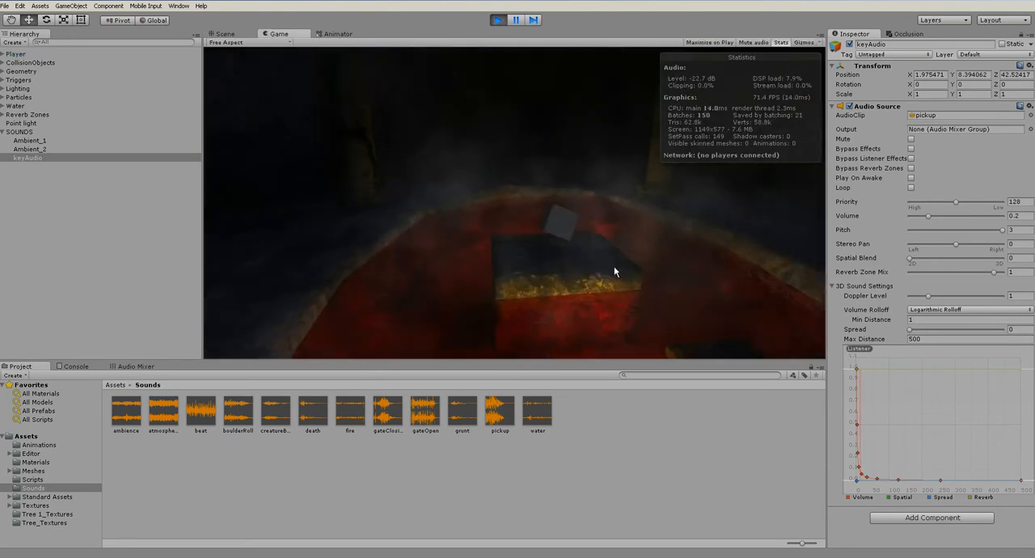
{"action": "left_click", "coordinate": [496, 19]}
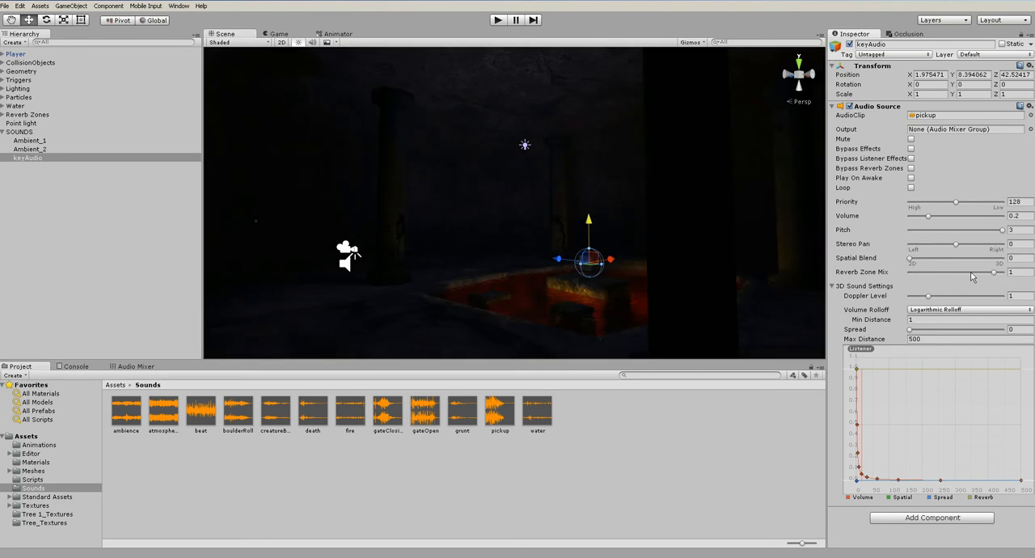
Set keyAudio's Reverb Zone Mix to 0 and test it in a play run by walking the player through the cave
{"action": "left_click_drag", "start_coordinate": [993, 275], "coordinate": [865, 277]}
{"action": "left_click", "coordinate": [497, 19]}
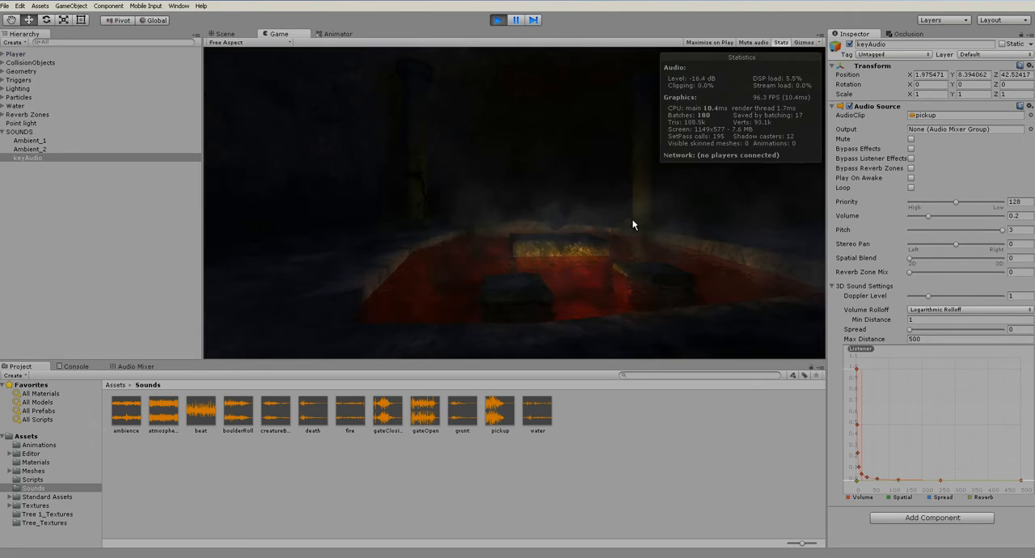
{"action": "key", "text": "w"}
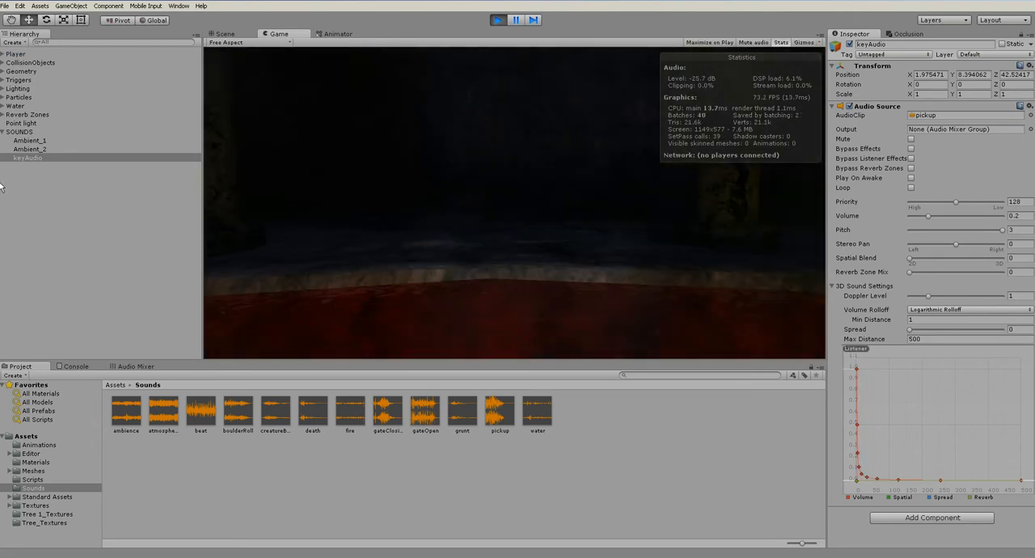
{"action": "key", "text": "w"}
{"action": "key", "text": "w"}
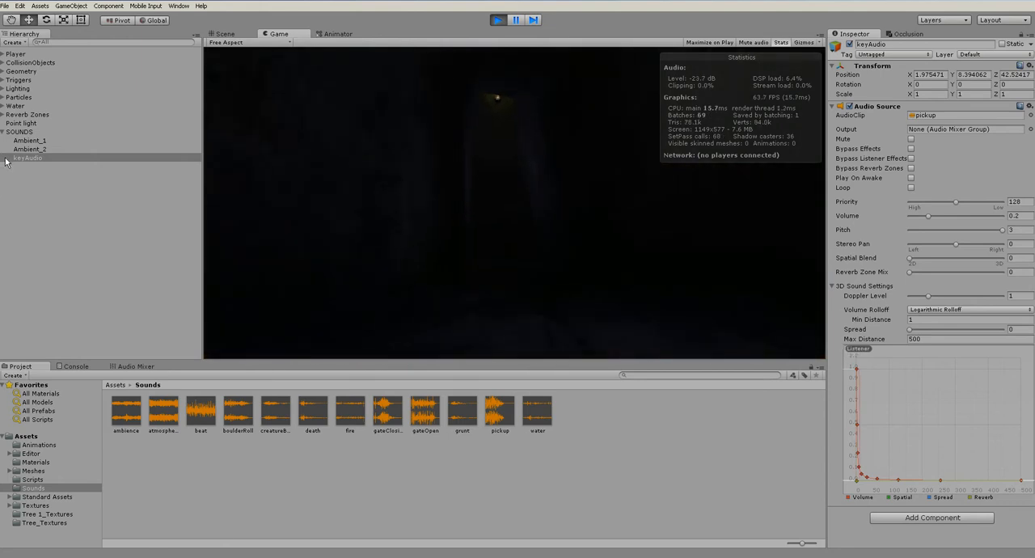
{"action": "key", "text": "w"}
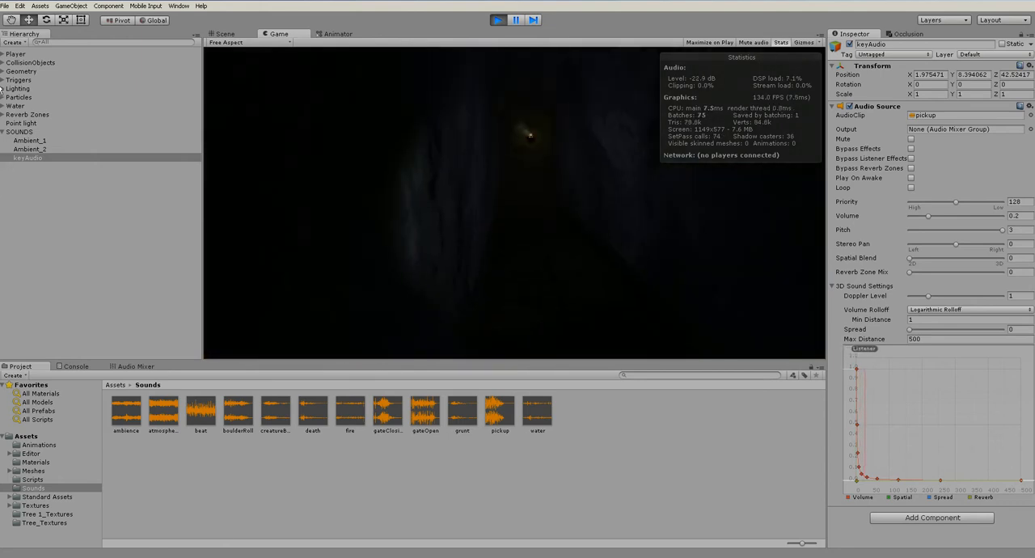
{"action": "key", "text": "w"}
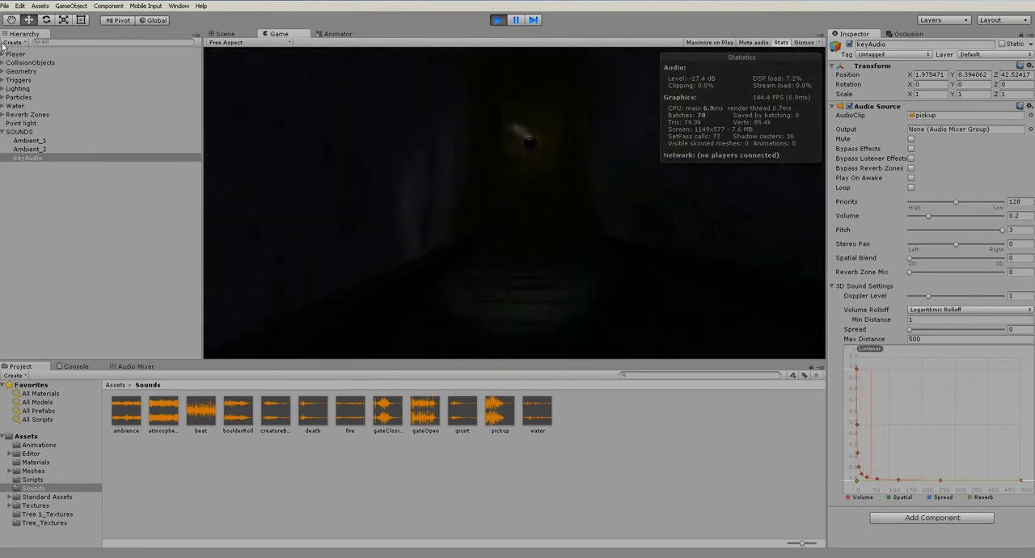
{"action": "key", "text": "s"}
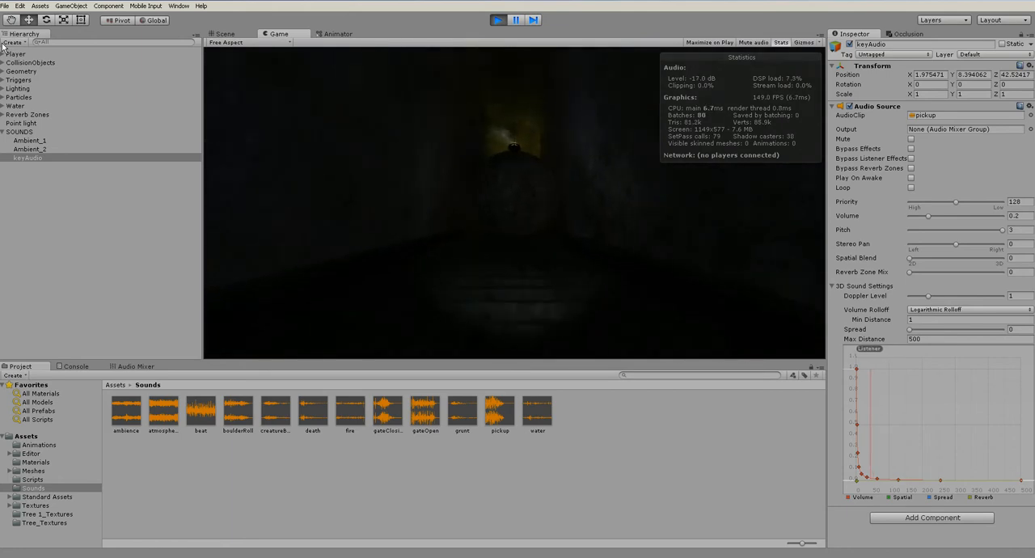
{"action": "key", "text": "s"}
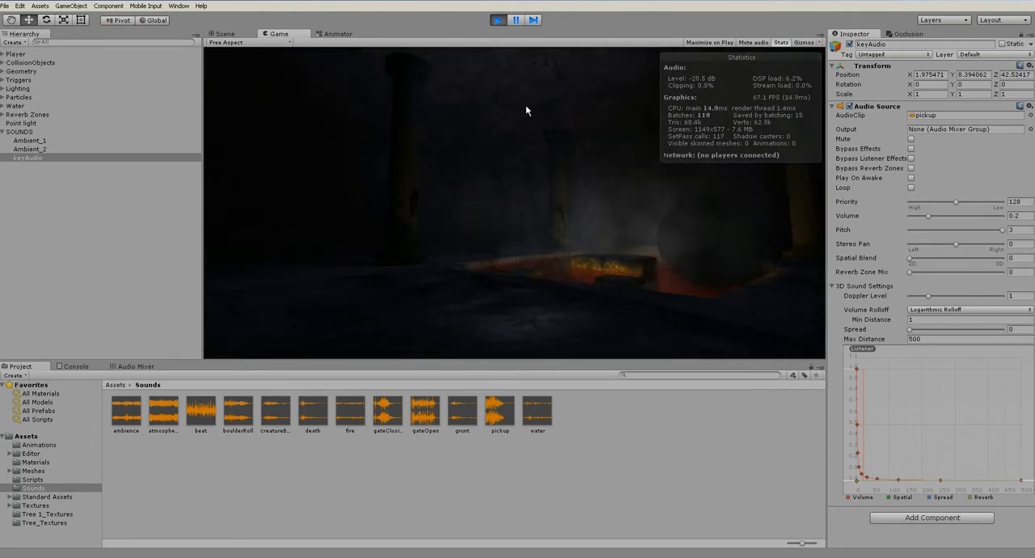
{"action": "key", "text": "ctrl+p"}
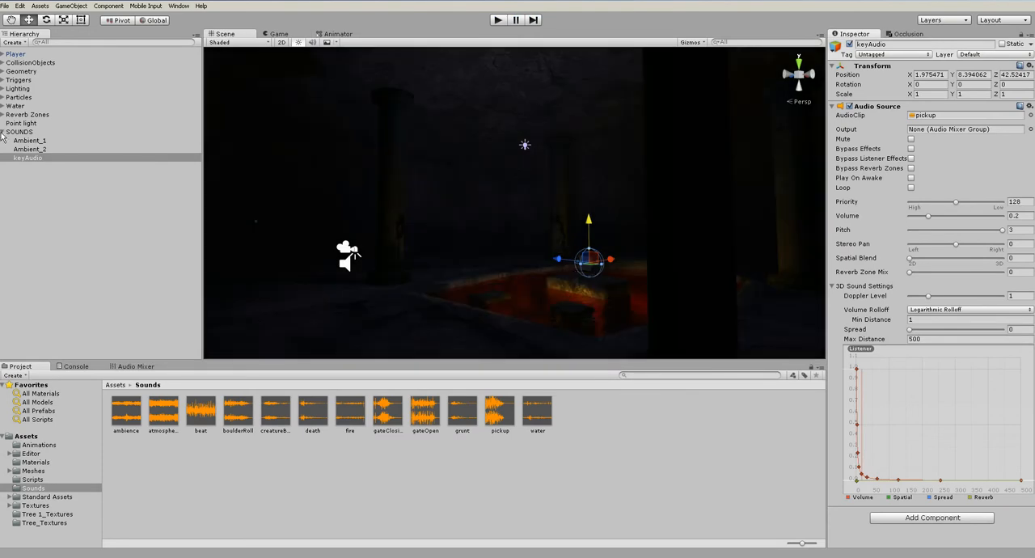
Collapse the SOUNDS group and move the Player across the cave level towards the far chambers
{"action": "left_click", "coordinate": [2, 134]}
{"action": "scroll", "coordinate": [549, 207], "scroll_direction": "down", "scroll_amount": 8}
{"action": "left_click_drag", "start_coordinate": [439, 217], "coordinate": [491, 146], "text": "alt"}
{"action": "left_click", "coordinate": [15, 56]}
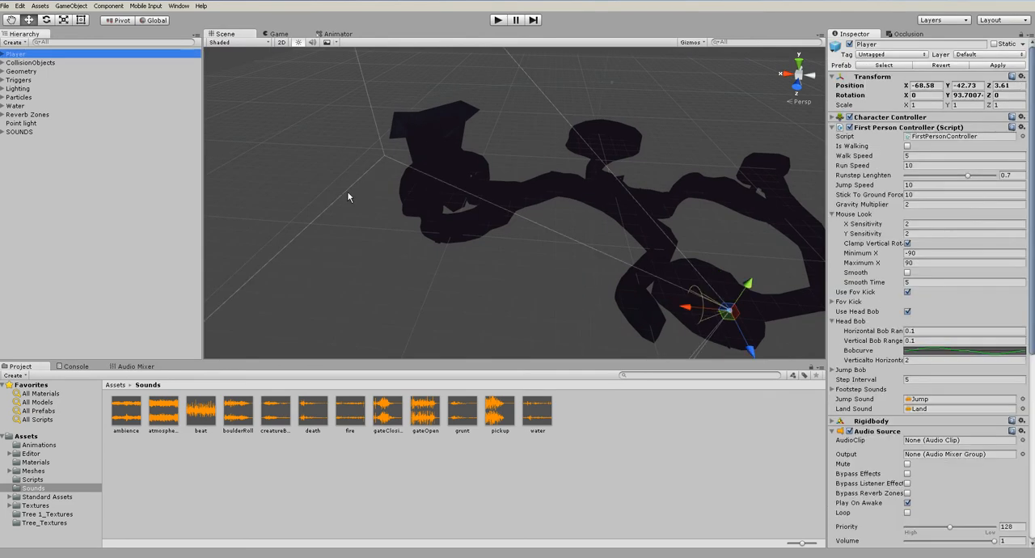
{"action": "middle_click_drag", "start_coordinate": [635, 272], "coordinate": [589, 256]}
{"action": "left_click_drag", "start_coordinate": [666, 292], "coordinate": [362, 168]}
{"action": "key", "text": "f"}
{"action": "scroll", "coordinate": [558, 209], "scroll_direction": "down", "scroll_amount": 5}
Position the Player in the far chamber at about X 136.59, Y 2.18, Z -28.42, with its Y rotation at about 152 degrees
{"action": "left_click_drag", "start_coordinate": [556, 210], "coordinate": [547, 248], "text": "alt"}
{"action": "middle_click_drag", "start_coordinate": [535, 213], "coordinate": [409, 244]}
{"action": "scroll", "coordinate": [413, 244], "scroll_direction": "down", "scroll_amount": 6}
{"action": "left_click_drag", "start_coordinate": [436, 226], "coordinate": [448, 260], "text": "alt"}
{"action": "left_click_drag", "start_coordinate": [475, 220], "coordinate": [538, 139]}
{"action": "key", "text": "f"}
{"action": "left_click_drag", "start_coordinate": [470, 173], "coordinate": [612, 193], "text": "alt"}
{"action": "left_click_drag", "start_coordinate": [579, 146], "coordinate": [581, 125]}
{"action": "left_click_drag", "start_coordinate": [580, 141], "coordinate": [360, 233], "text": "alt"}
{"action": "key", "text": "e"}
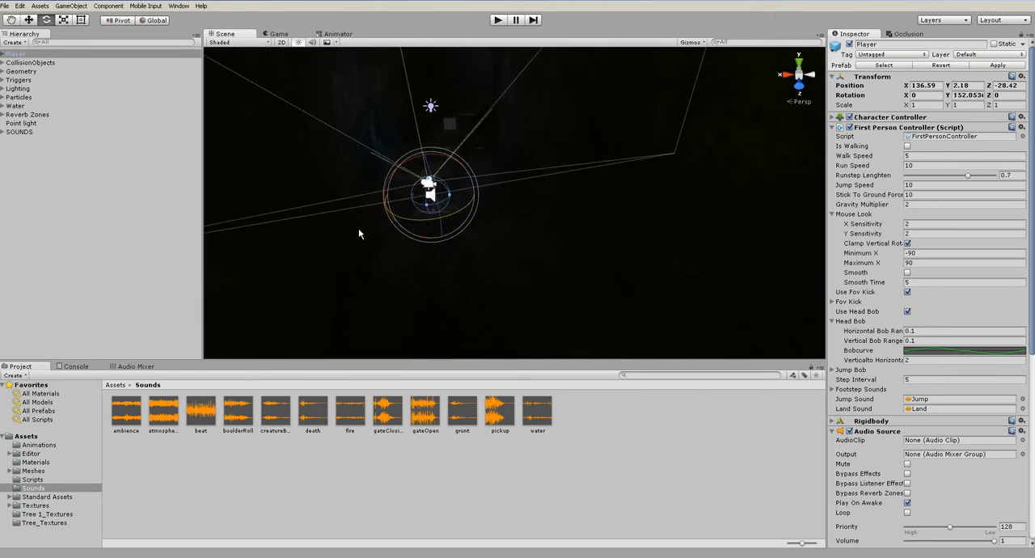
Preview the creatureBreathing sound clip from the Sounds folder
{"action": "left_click_drag", "start_coordinate": [267, 415], "coordinate": [935, 399]}
{"action": "left_click", "coordinate": [277, 409]}
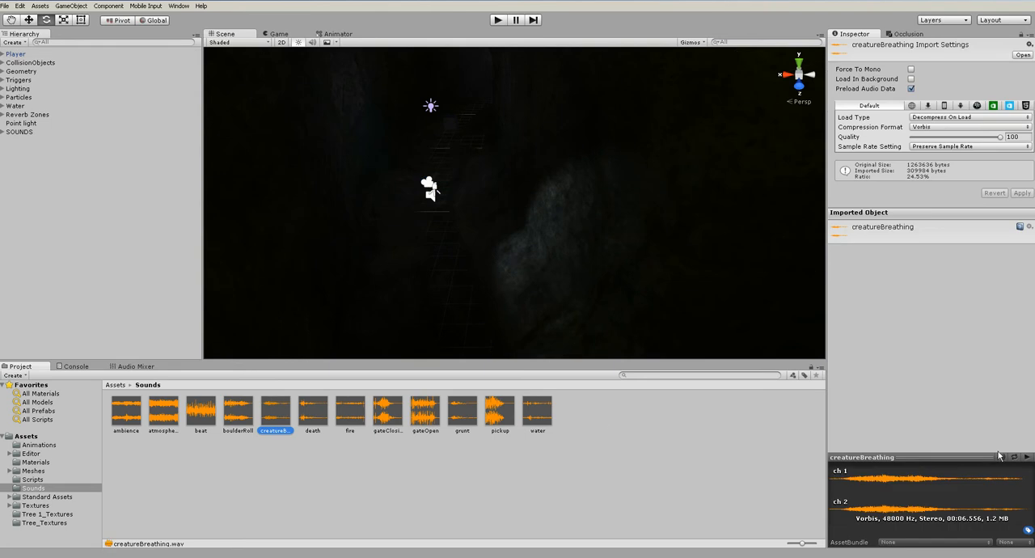
{"action": "left_click", "coordinate": [1029, 458]}
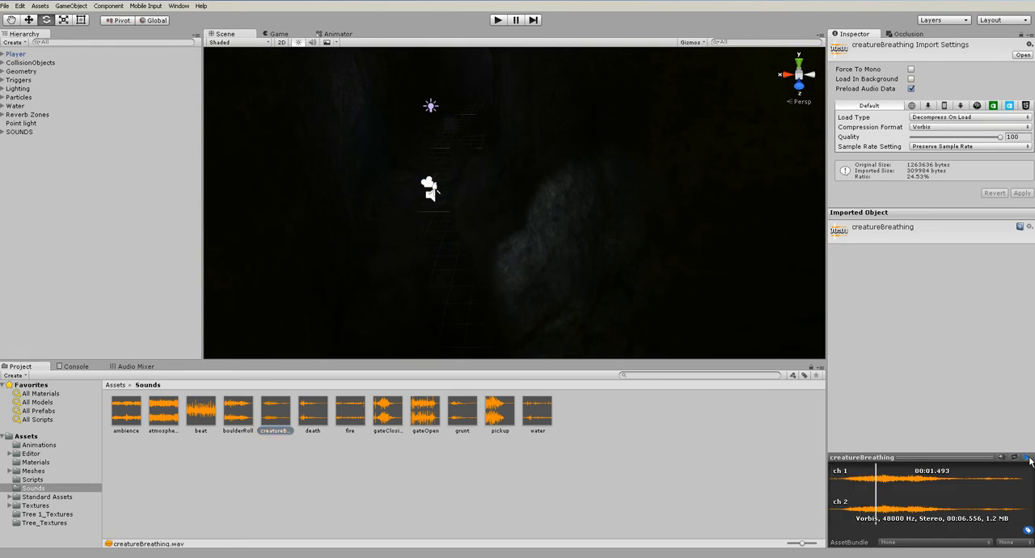
{"action": "left_click", "coordinate": [572, 294]}
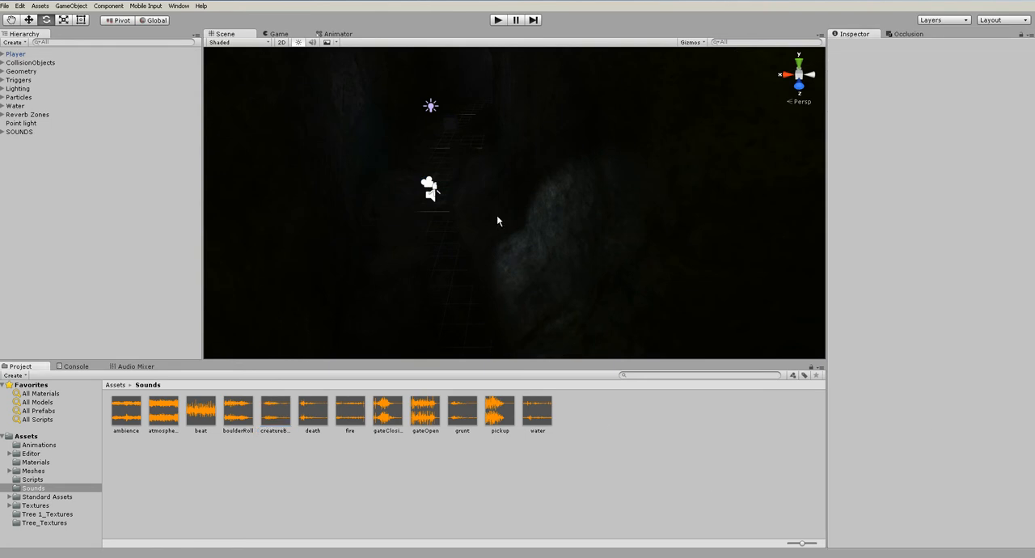
Explore the far chamber around the tree in a play run from the Player's new position
{"action": "left_click_drag", "start_coordinate": [435, 192], "coordinate": [616, 231], "text": "alt"}
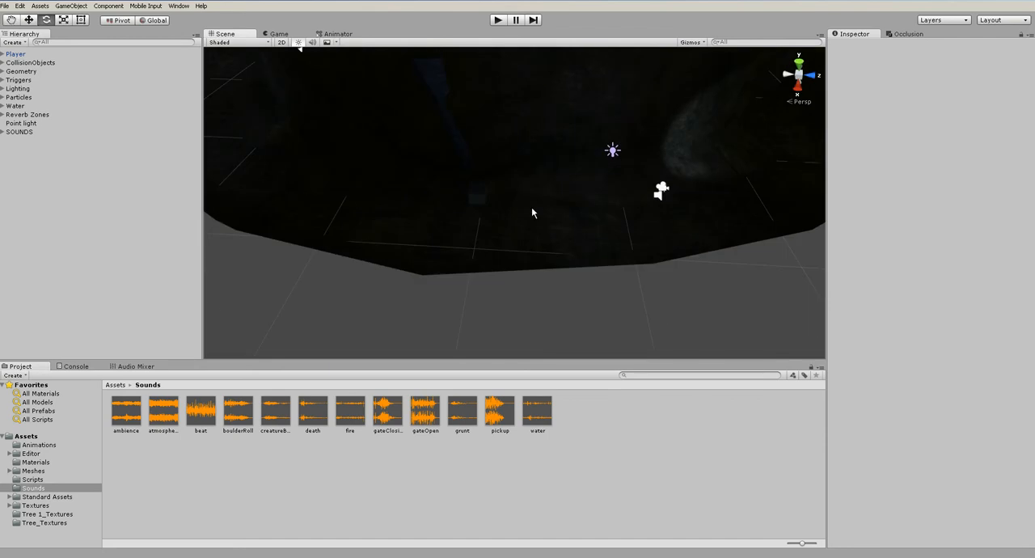
{"action": "scroll", "coordinate": [532, 213], "scroll_direction": "down", "scroll_amount": 3}
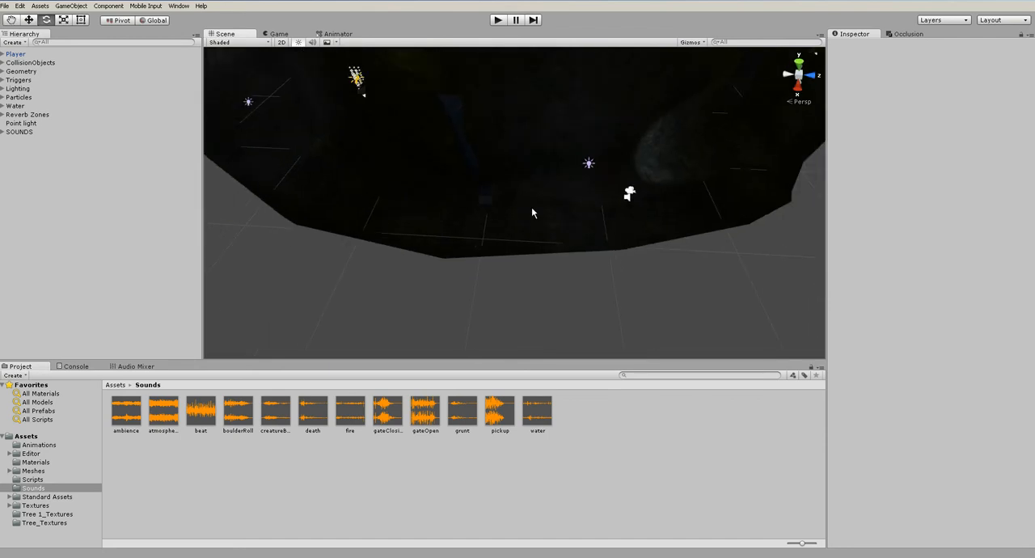
{"action": "middle_click_drag", "start_coordinate": [570, 186], "coordinate": [512, 224]}
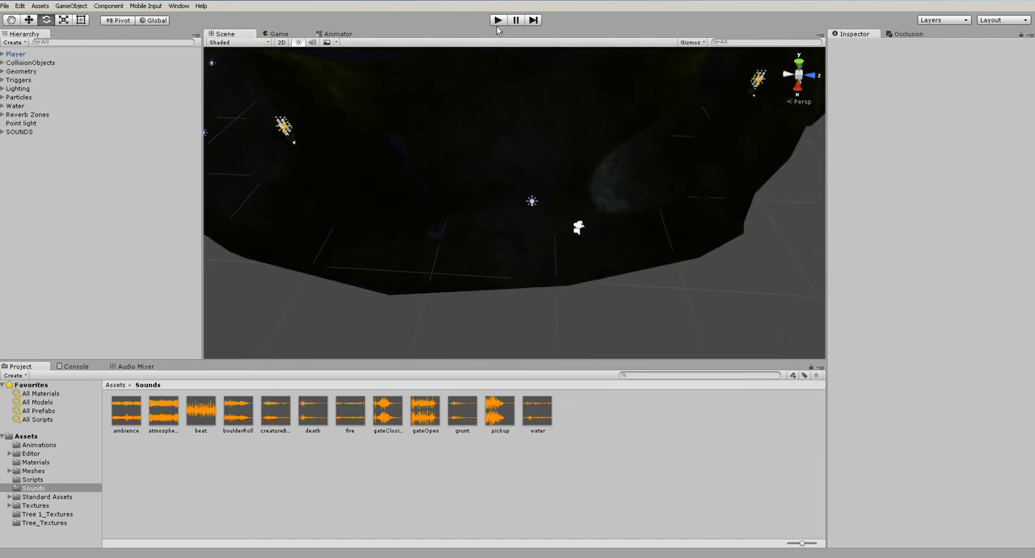
{"action": "left_click", "coordinate": [497, 21]}
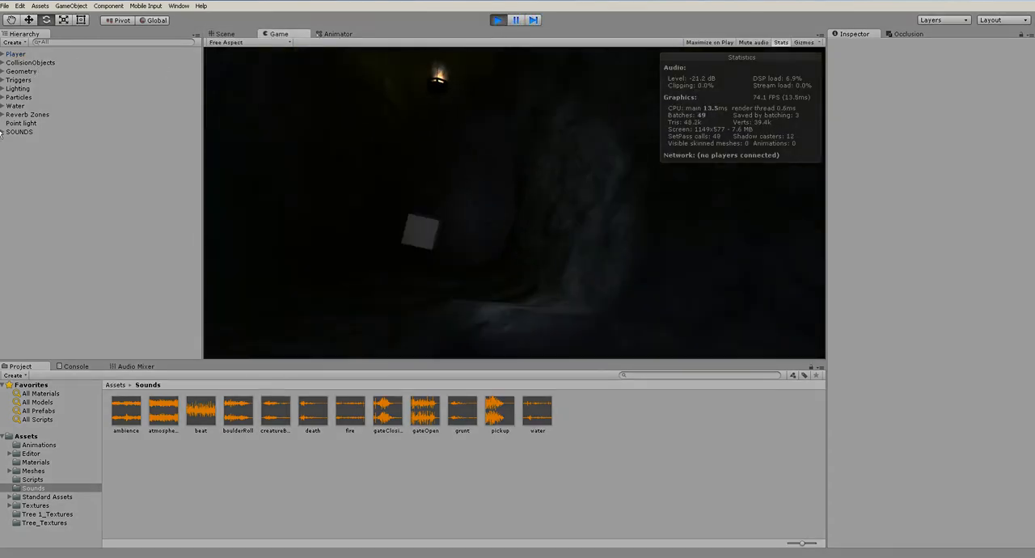
{"action": "key", "text": "w"}
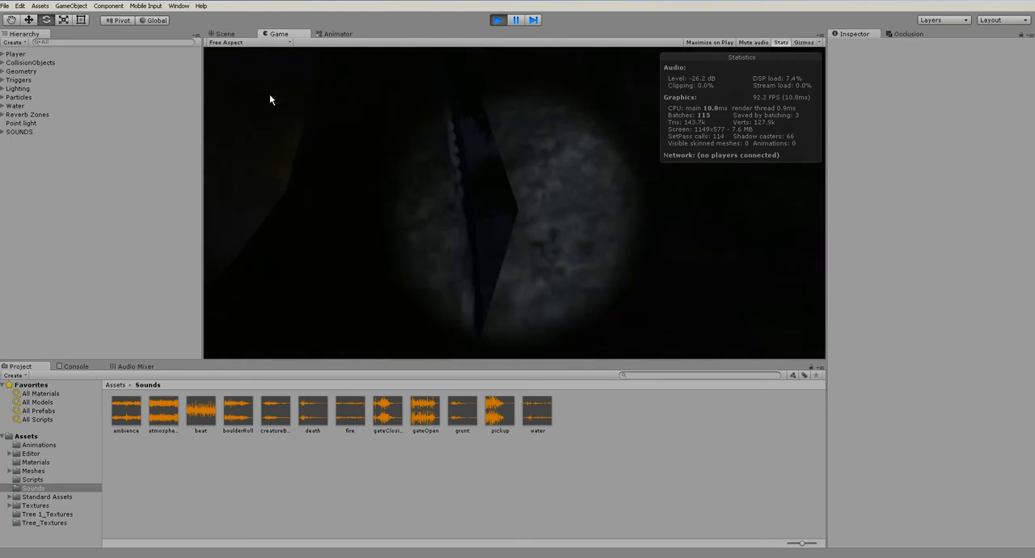
{"action": "key", "text": "w"}
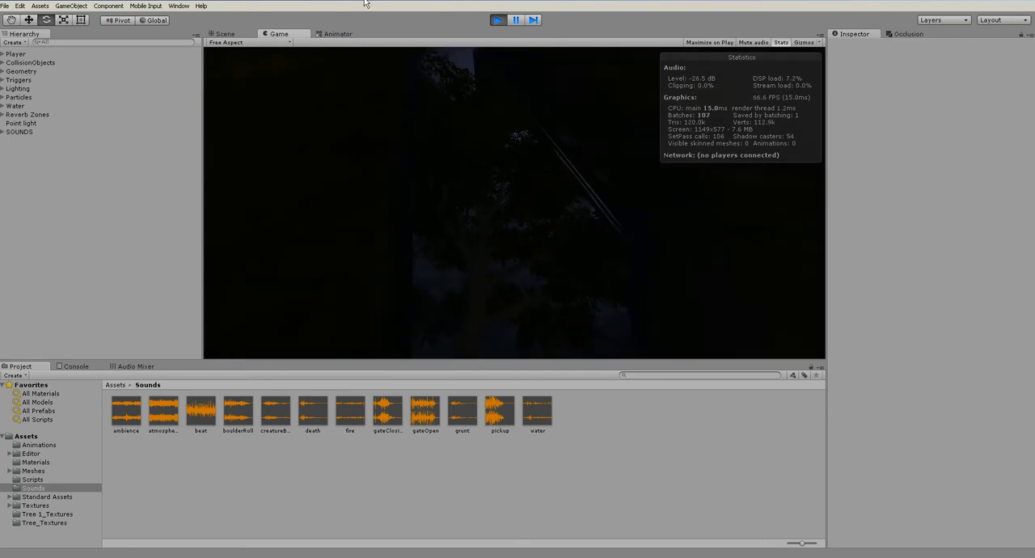
{"action": "key", "text": "ctrl+p"}
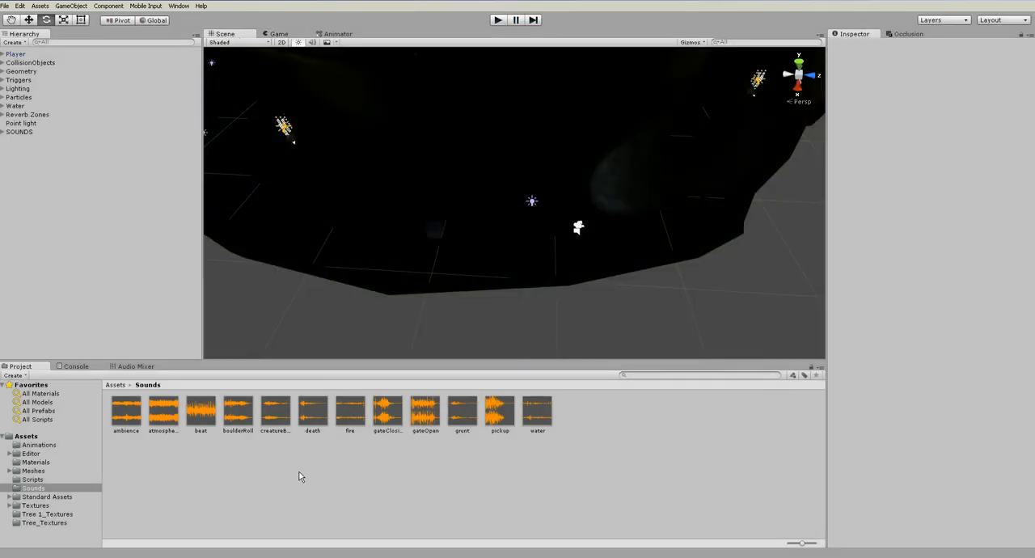
Examine the far chamber in the scene and the beat and atmosphere clips in the Sounds folder
{"action": "left_click", "coordinate": [117, 262]}
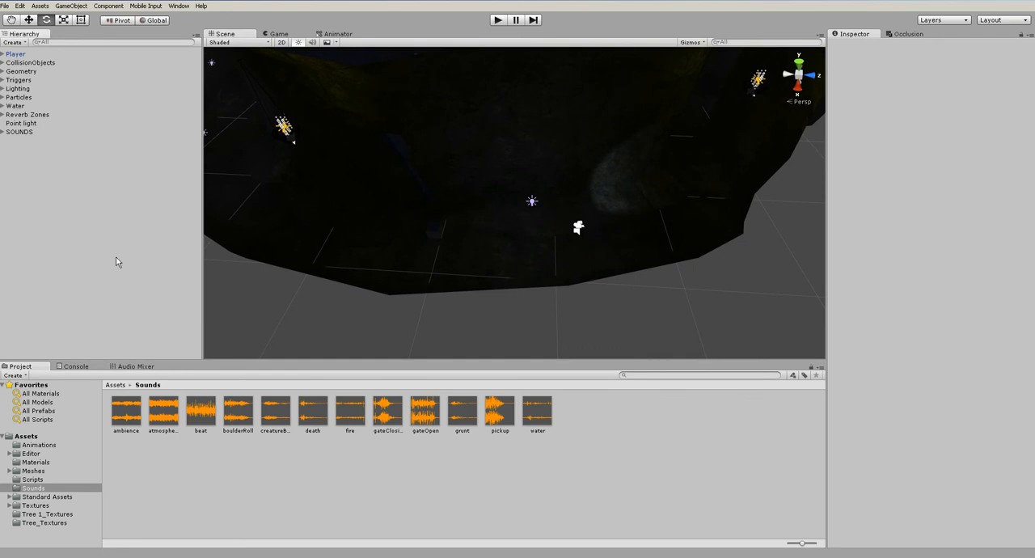
{"action": "left_click", "coordinate": [75, 215]}
{"action": "scroll", "coordinate": [423, 317], "scroll_direction": "down", "scroll_amount": 5}
{"action": "left_click_drag", "start_coordinate": [466, 211], "coordinate": [465, 381], "text": "alt"}
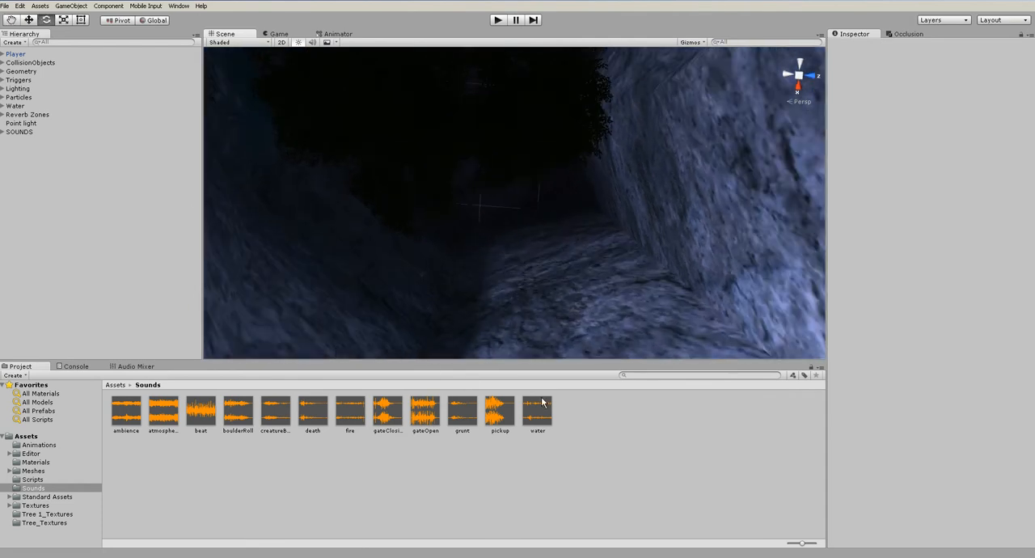
{"action": "left_click", "coordinate": [201, 414]}
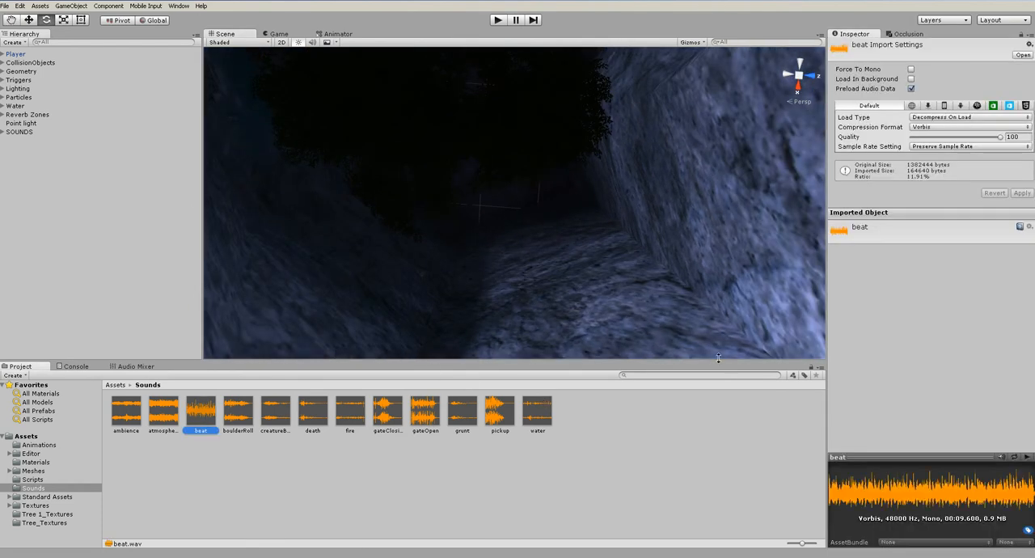
{"action": "left_click", "coordinate": [295, 506]}
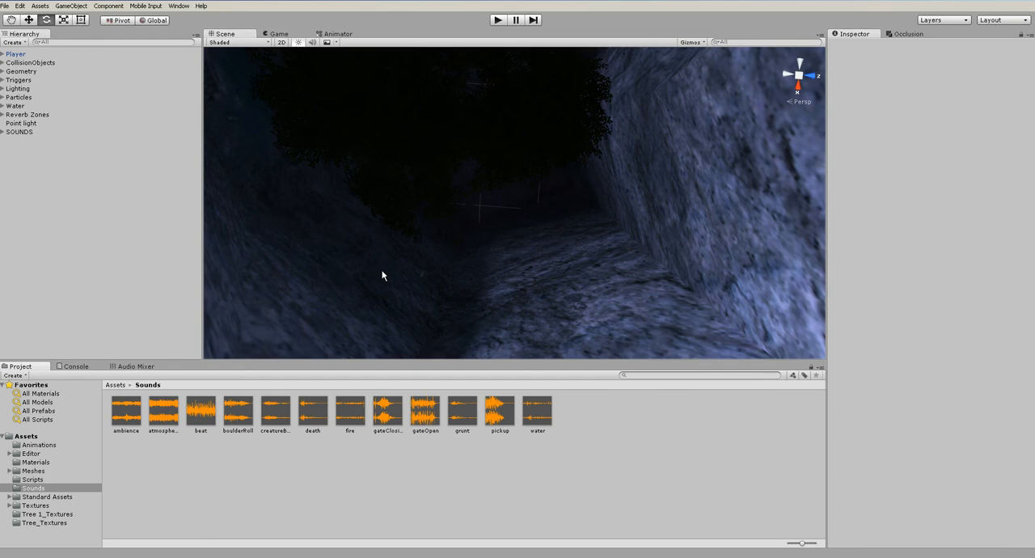
{"action": "scroll", "coordinate": [383, 275], "scroll_direction": "down", "scroll_amount": 4}
{"action": "left_click", "coordinate": [174, 419]}
{"action": "left_click", "coordinate": [252, 476]}
{"action": "scroll", "coordinate": [502, 284], "scroll_direction": "down", "scroll_amount": 8}
{"action": "left_click_drag", "start_coordinate": [502, 284], "coordinate": [545, 229], "text": "alt"}
{"action": "scroll", "coordinate": [517, 211], "scroll_direction": "up", "scroll_amount": 5}
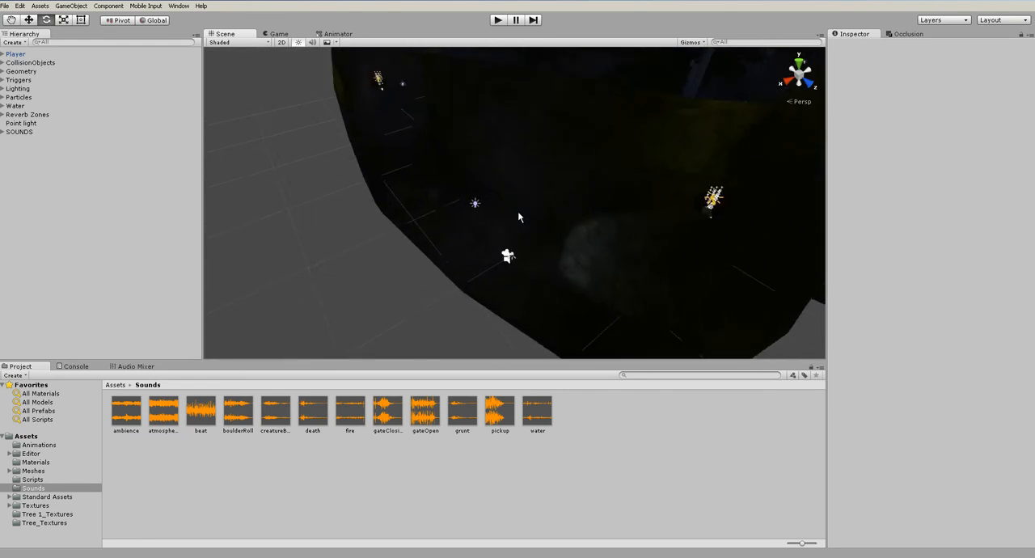
{"action": "left_click", "coordinate": [401, 257]}
{"action": "left_click", "coordinate": [426, 451]}
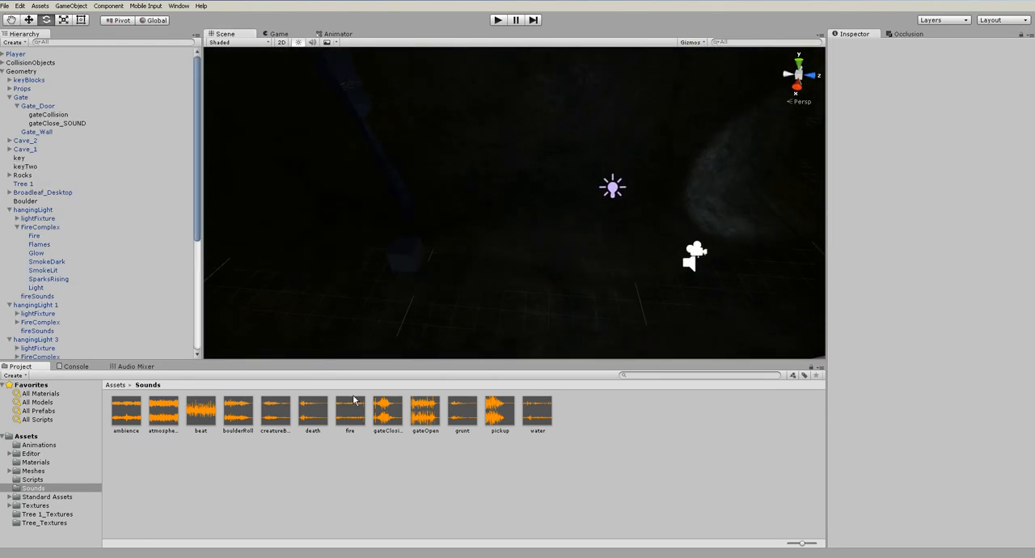
{"action": "scroll", "coordinate": [346, 246], "scroll_direction": "down", "scroll_amount": 4}
{"action": "middle_click_drag", "start_coordinate": [346, 245], "coordinate": [553, 277]}
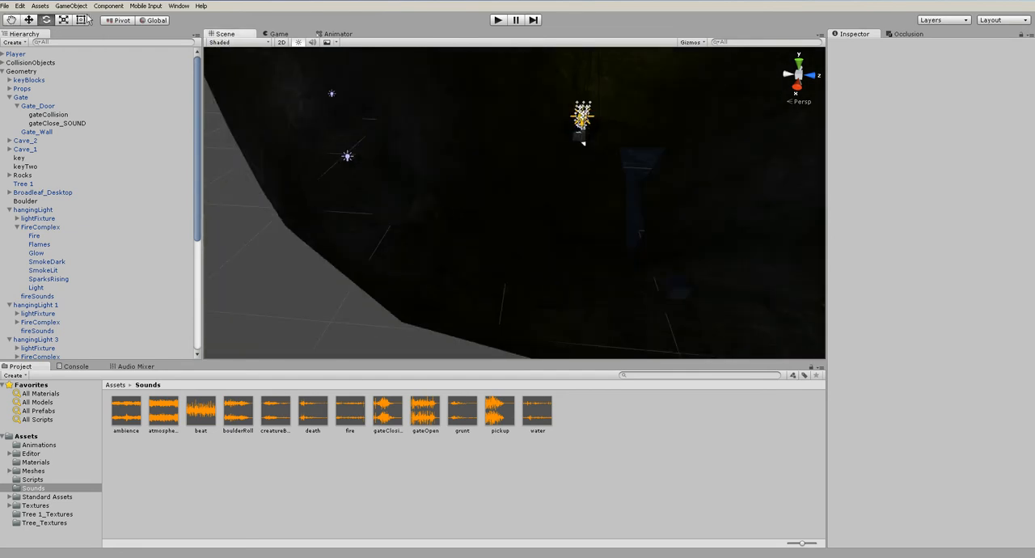
Collapse all expanded object groups in the scene hierarchy
{"action": "left_click", "coordinate": [3, 64]}
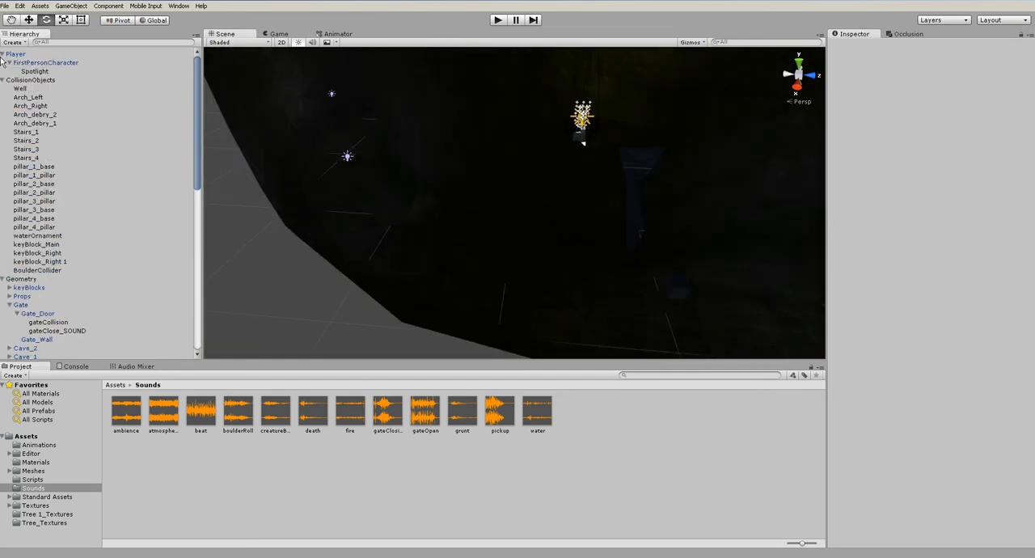
{"action": "left_click", "coordinate": [3, 63]}
{"action": "left_click", "coordinate": [2, 72]}
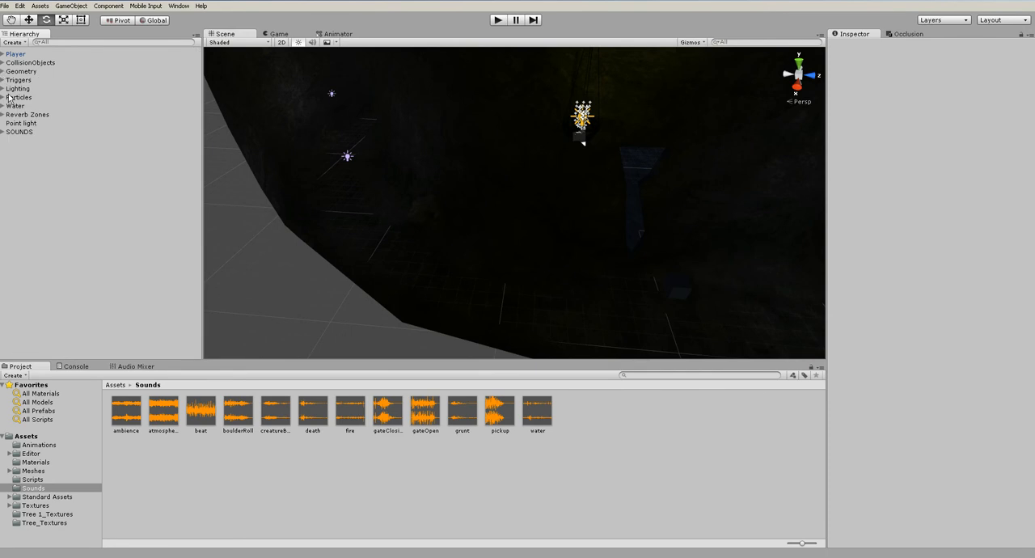
Create an empty game object and place it in the far chamber at about X 137.24, Y 1.55, Z -40.18
{"action": "left_click", "coordinate": [71, 5]}
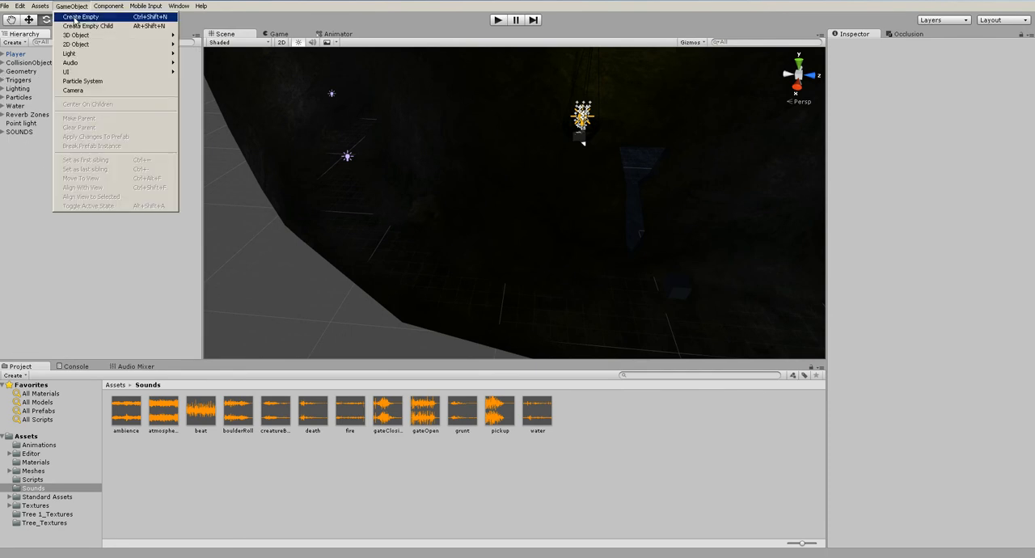
{"action": "left_click", "coordinate": [81, 14]}
{"action": "left_click_drag", "start_coordinate": [495, 229], "coordinate": [544, 265], "text": "alt"}
{"action": "key", "text": "w"}
{"action": "left_click_drag", "start_coordinate": [514, 213], "coordinate": [443, 279]}
{"action": "left_click_drag", "start_coordinate": [443, 279], "coordinate": [580, 281], "text": "alt"}
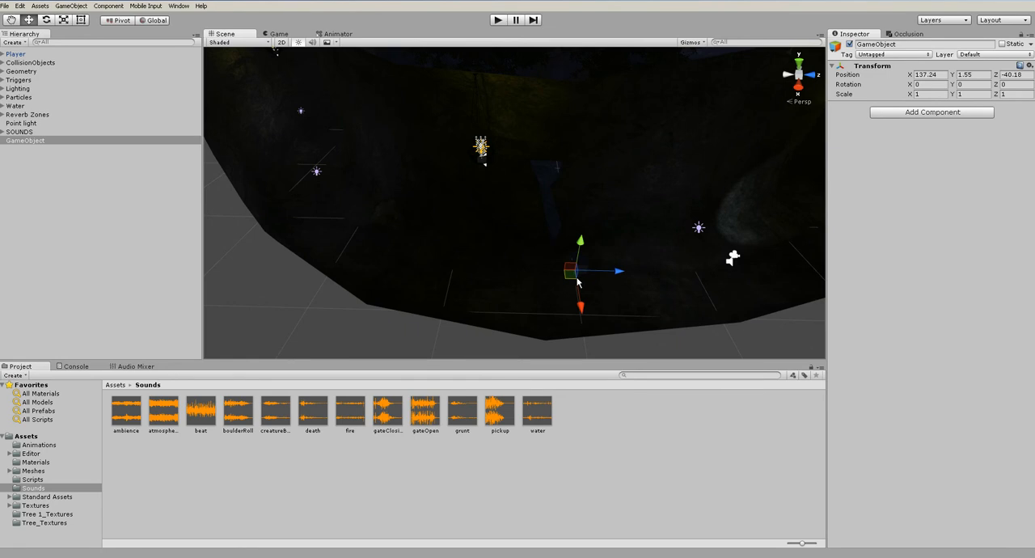
Reposition the empty game object in the far chamber at about X 136.97, Y 1.55, Z -39.42
{"action": "left_click_drag", "start_coordinate": [577, 281], "coordinate": [667, 234], "text": "alt"}
{"action": "left_click_drag", "start_coordinate": [599, 239], "coordinate": [534, 248], "text": "alt"}
{"action": "left_click_drag", "start_coordinate": [641, 260], "coordinate": [564, 215]}
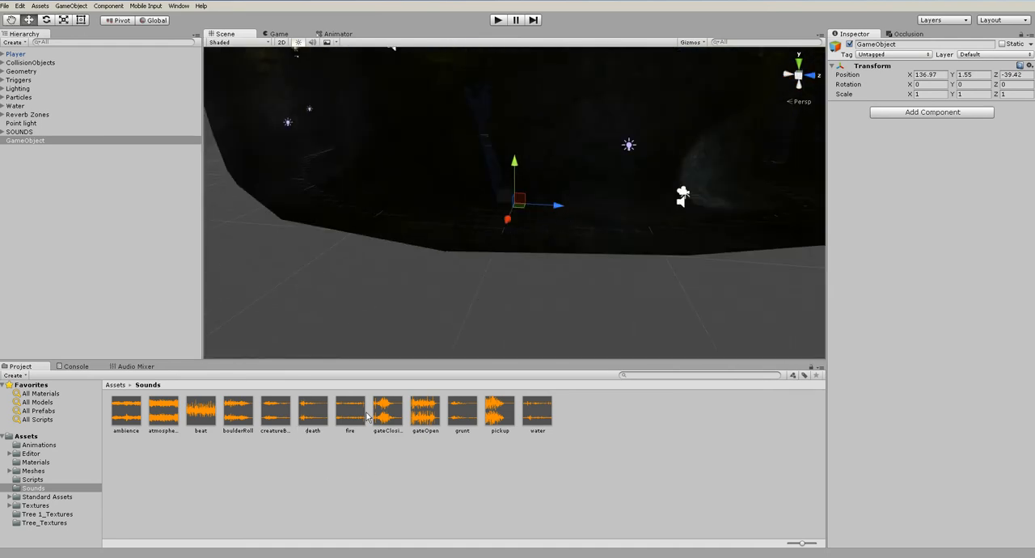
Add the creatureBreathing clip to the new object as an audio source with Spatial Blend 1, and nest the object in SOUNDS
{"action": "left_click_drag", "start_coordinate": [290, 412], "coordinate": [32, 143]}
{"action": "left_click_drag", "start_coordinate": [911, 259], "coordinate": [1004, 259]}
{"action": "left_click_drag", "start_coordinate": [16, 141], "coordinate": [26, 132]}
{"action": "left_click_drag", "start_coordinate": [622, 257], "coordinate": [643, 306], "text": "alt"}
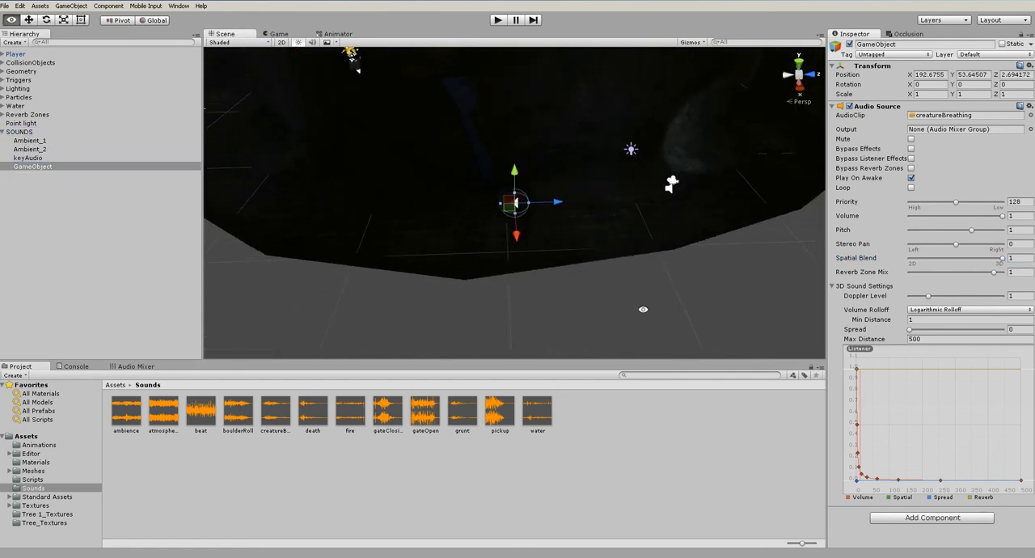
Create an animation clip named creatureBreathAnim in the Animations folder for the breathing object and add its Position property
{"action": "left_click", "coordinate": [179, 5]}
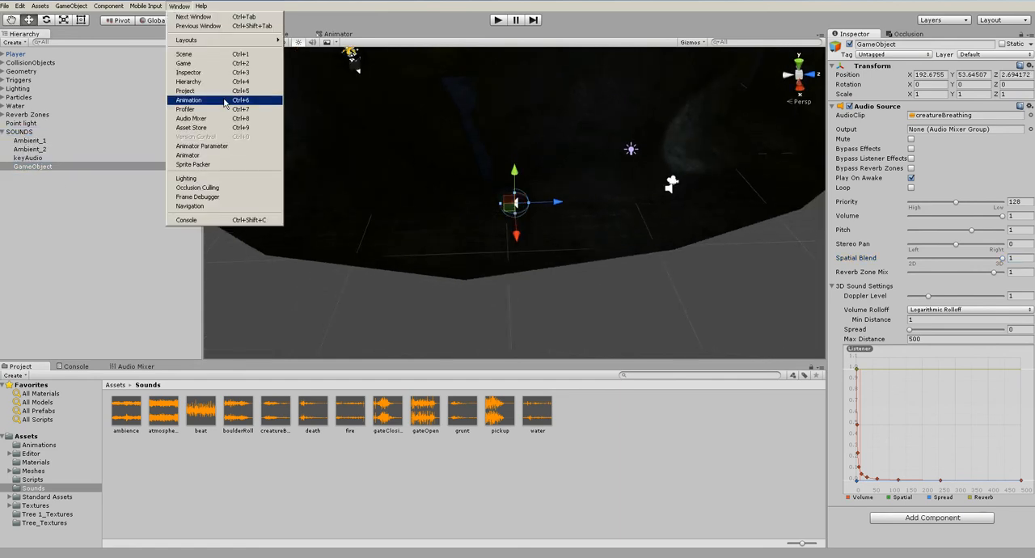
{"action": "left_click", "coordinate": [224, 100]}
{"action": "left_click_drag", "start_coordinate": [605, 253], "coordinate": [733, 238]}
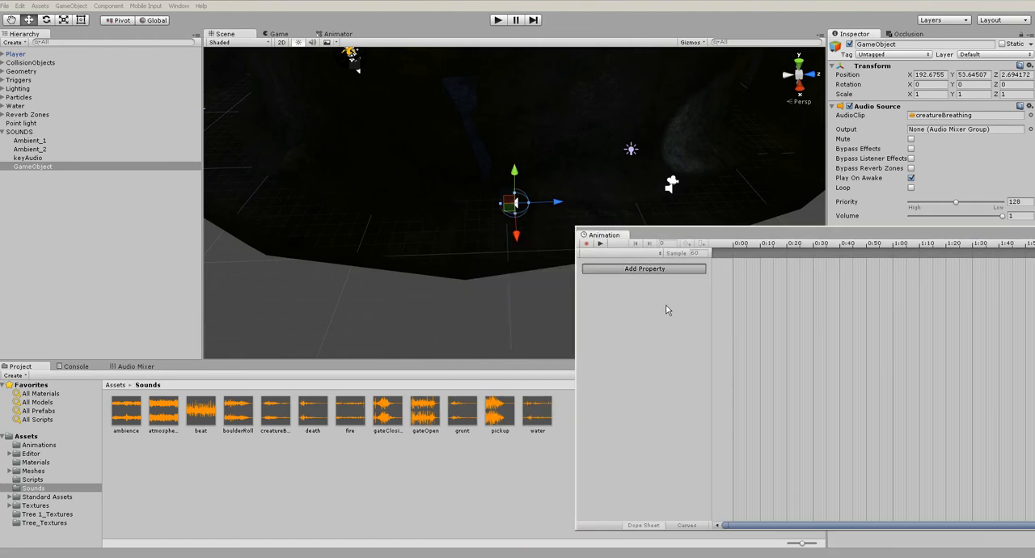
{"action": "left_click", "coordinate": [618, 268]}
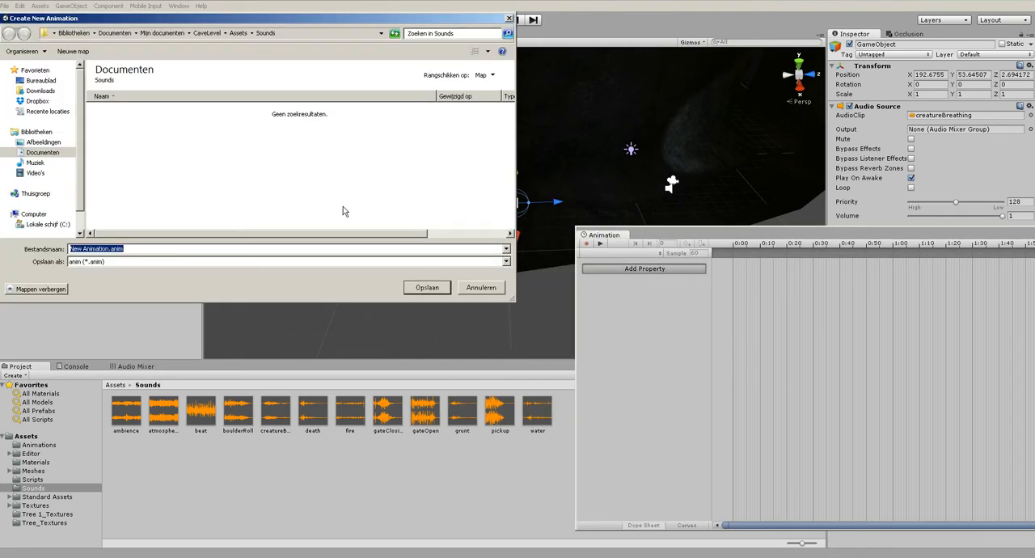
{"action": "left_click", "coordinate": [238, 34]}
{"action": "double_click", "coordinate": [117, 111]}
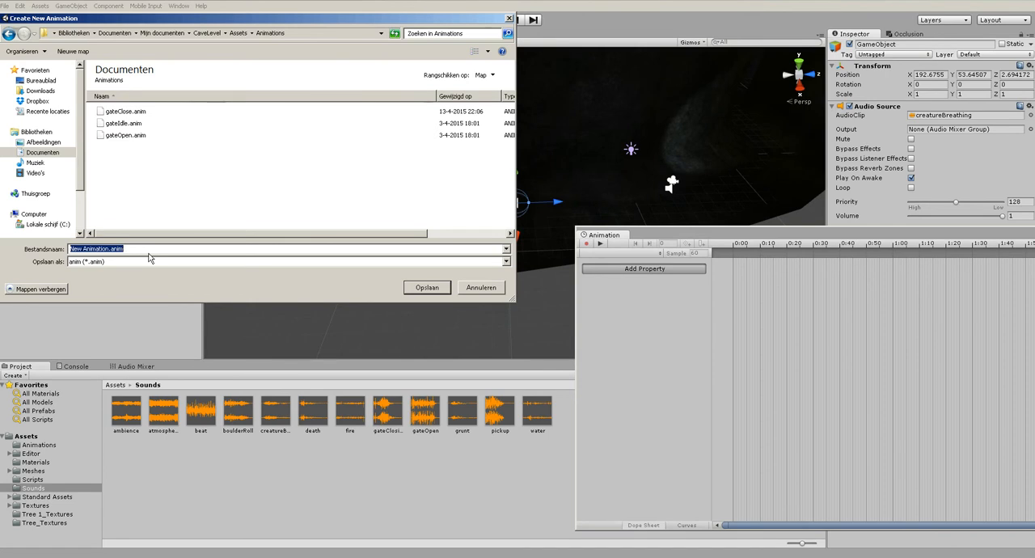
{"action": "type", "text": "brea"}
{"action": "key", "text": "Return"}
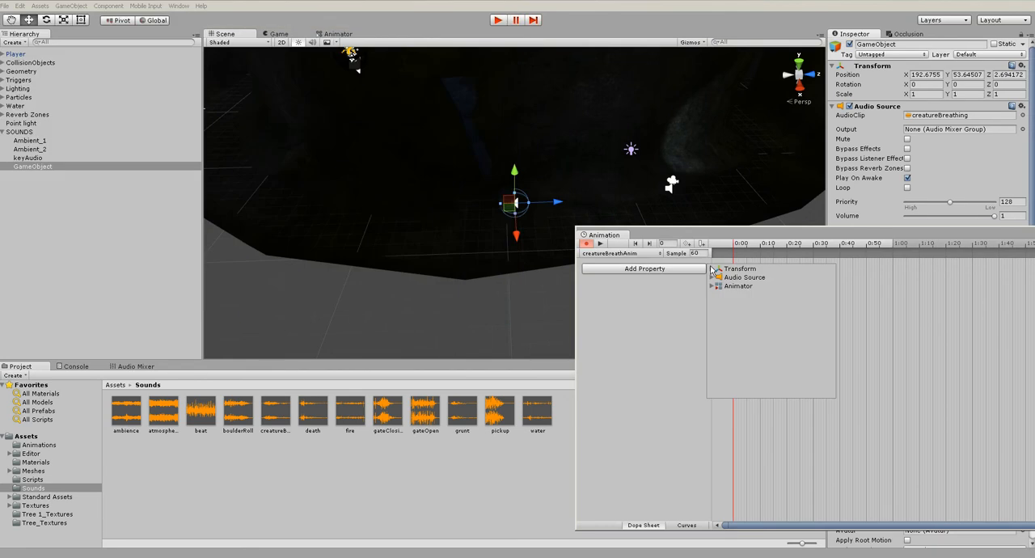
{"action": "left_click", "coordinate": [711, 270]}
{"action": "left_click", "coordinate": [832, 278]}
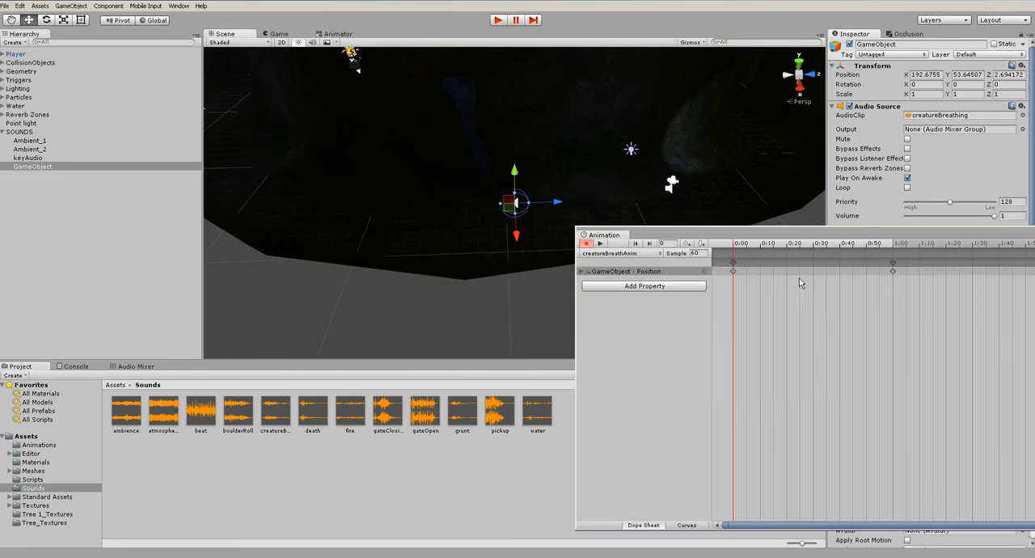
Keyframe the breathing object at different spots across the chamber about every ten frames from 0:10 to 0:50
{"action": "left_click_drag", "start_coordinate": [741, 245], "coordinate": [761, 253]}
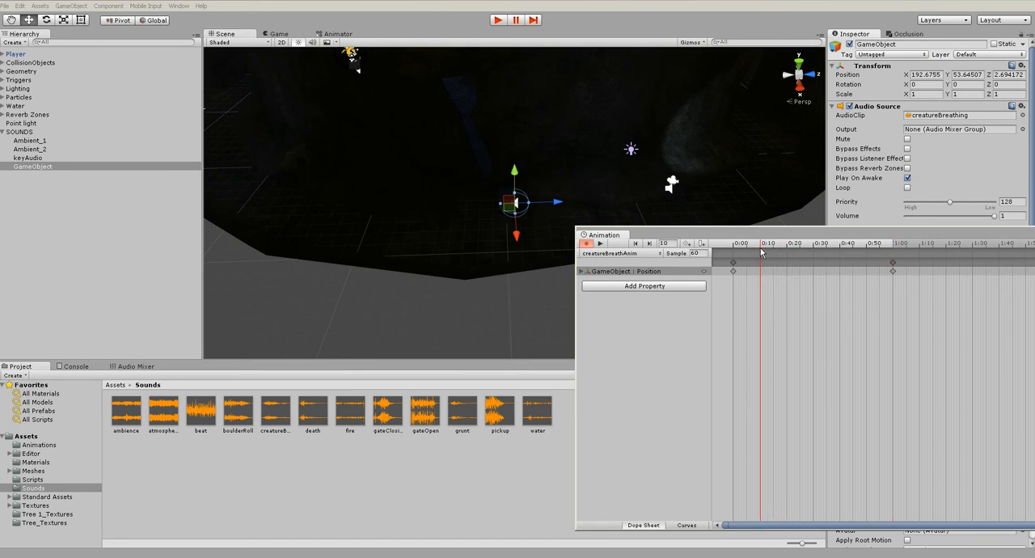
{"action": "left_click_drag", "start_coordinate": [508, 214], "coordinate": [499, 230]}
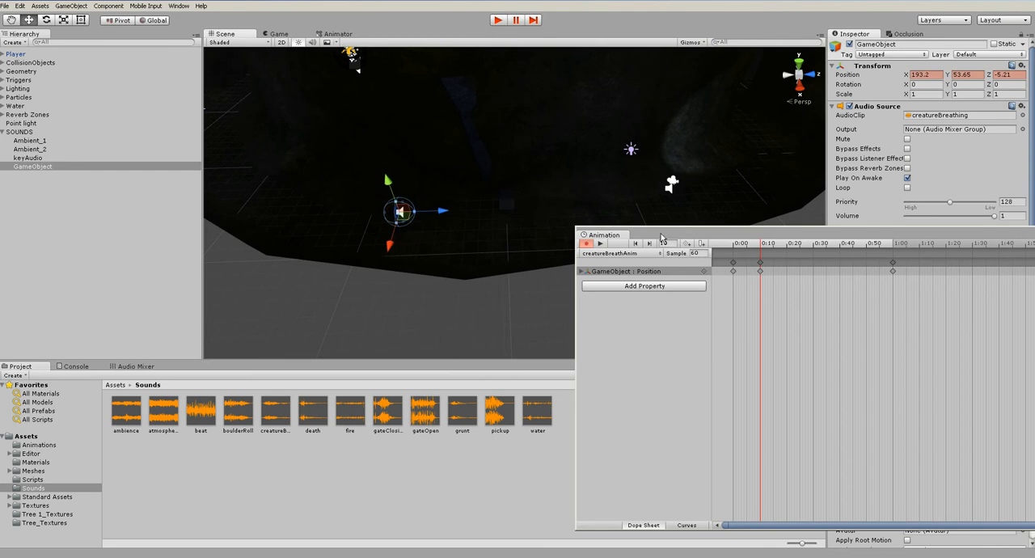
{"action": "left_click_drag", "start_coordinate": [781, 248], "coordinate": [790, 249]}
{"action": "left_click_drag", "start_coordinate": [385, 225], "coordinate": [608, 196]}
{"action": "left_click", "coordinate": [813, 247]}
{"action": "left_click_drag", "start_coordinate": [834, 243], "coordinate": [839, 242]}
{"action": "left_click_drag", "start_coordinate": [626, 212], "coordinate": [665, 217]}
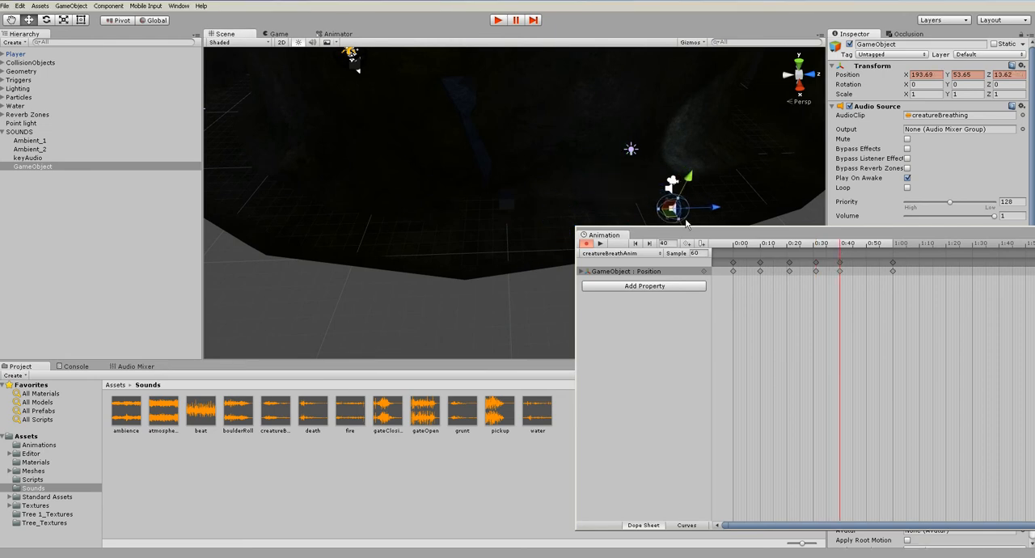
{"action": "left_click", "coordinate": [867, 245]}
{"action": "mouse_move", "coordinate": [599, 216]}
{"action": "left_mouse_down"}
{"action": "mouse_move", "coordinate": [575, 221]}
{"action": "mouse_move", "coordinate": [596, 221]}
{"action": "left_mouse_up"}
Preview the creatureBreathAnim movement from its start and listen to the moving breathing sound in a play run
{"action": "left_click", "coordinate": [731, 245]}
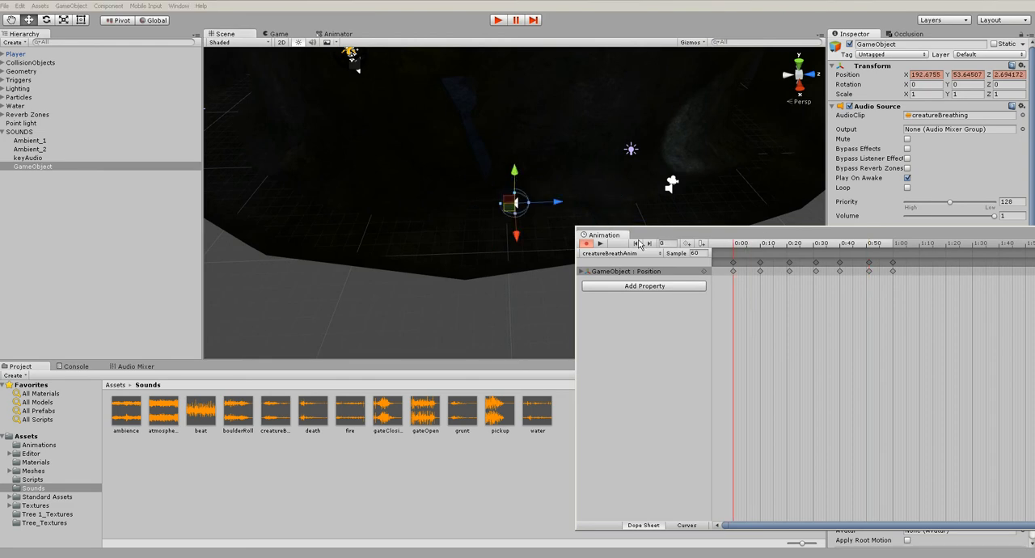
{"action": "left_click", "coordinate": [600, 243]}
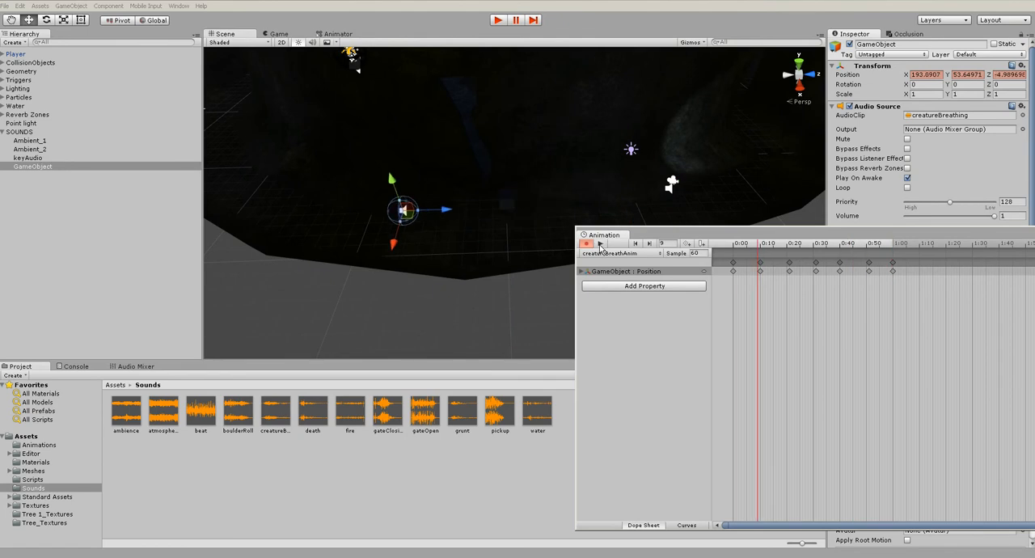
{"action": "left_click", "coordinate": [497, 19]}
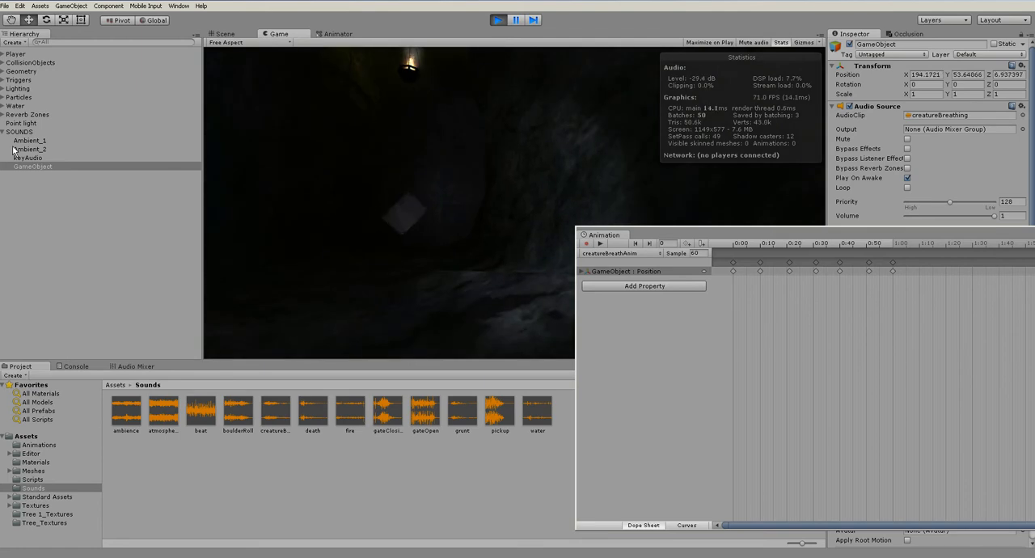
{"action": "left_click", "coordinate": [497, 19]}
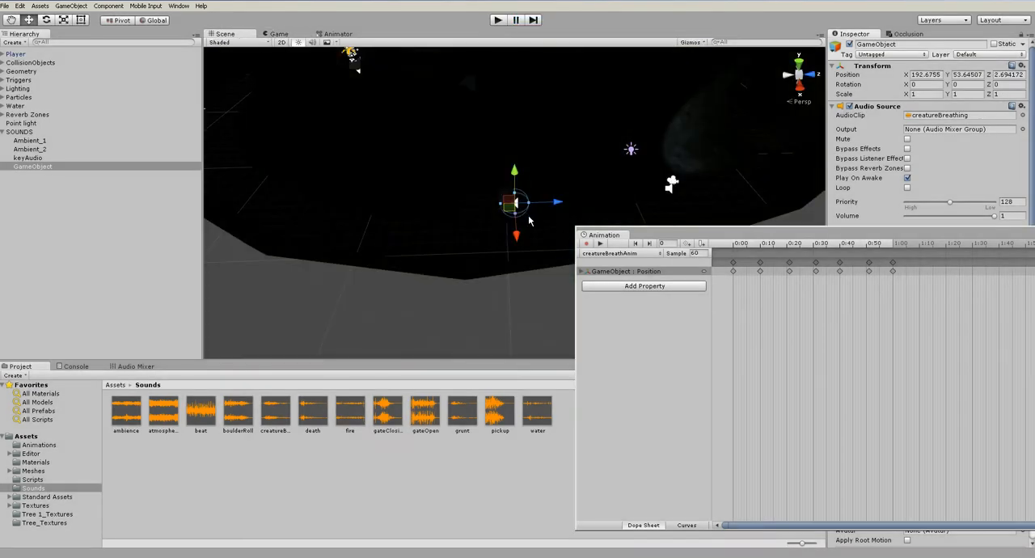
Lengthen the creatureBreathAnim clip by moving its last position keyframe to 2:00
{"action": "scroll", "coordinate": [530, 220], "scroll_direction": "up", "scroll_amount": 2}
{"action": "left_click", "coordinate": [960, 287]}
{"action": "scroll", "coordinate": [904, 325], "scroll_direction": "down", "scroll_amount": 8}
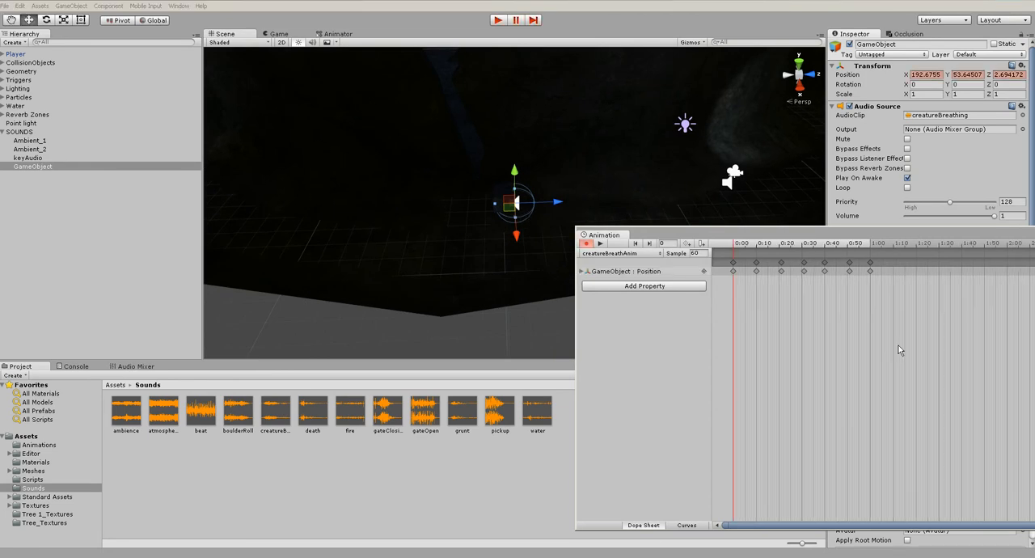
{"action": "left_click_drag", "start_coordinate": [894, 338], "coordinate": [849, 347], "text": "alt"}
{"action": "left_click_drag", "start_coordinate": [815, 272], "coordinate": [929, 274]}
{"action": "scroll", "coordinate": [887, 296], "scroll_direction": "up", "scroll_amount": 4}
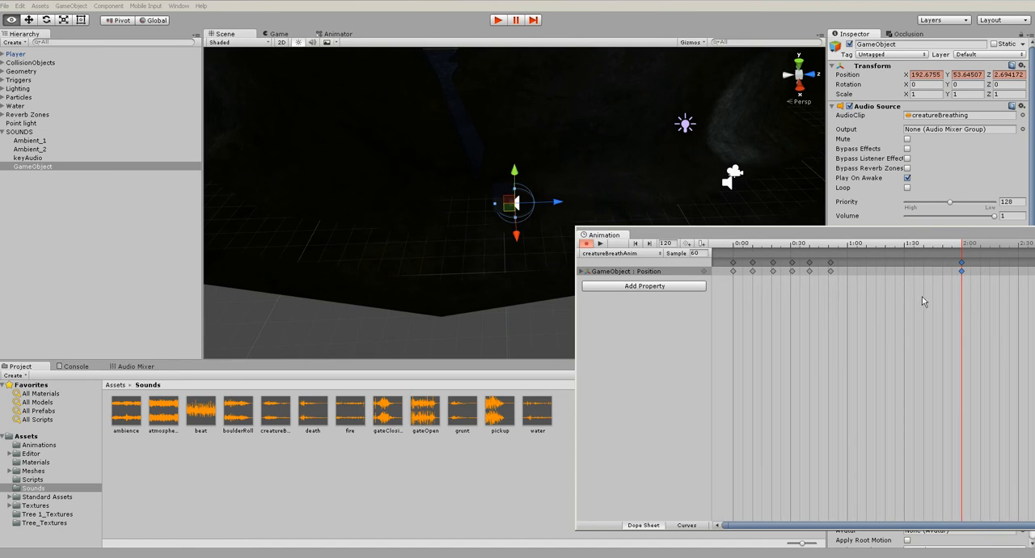
Spread the intermediate position keyframes at 20-frame intervals from 0:20 to 1:40
{"action": "scroll", "coordinate": [886, 292], "scroll_direction": "up", "scroll_amount": 1}
{"action": "left_click_drag", "start_coordinate": [809, 271], "coordinate": [942, 280]}
{"action": "left_click_drag", "start_coordinate": [778, 273], "coordinate": [887, 277]}
{"action": "left_click_drag", "start_coordinate": [753, 272], "coordinate": [832, 277]}
{"action": "middle_click_drag", "start_coordinate": [716, 287], "coordinate": [778, 276]}
{"action": "left_click_drag", "start_coordinate": [792, 273], "coordinate": [844, 276]}
{"action": "left_click_drag", "start_coordinate": [761, 276], "coordinate": [789, 277]}
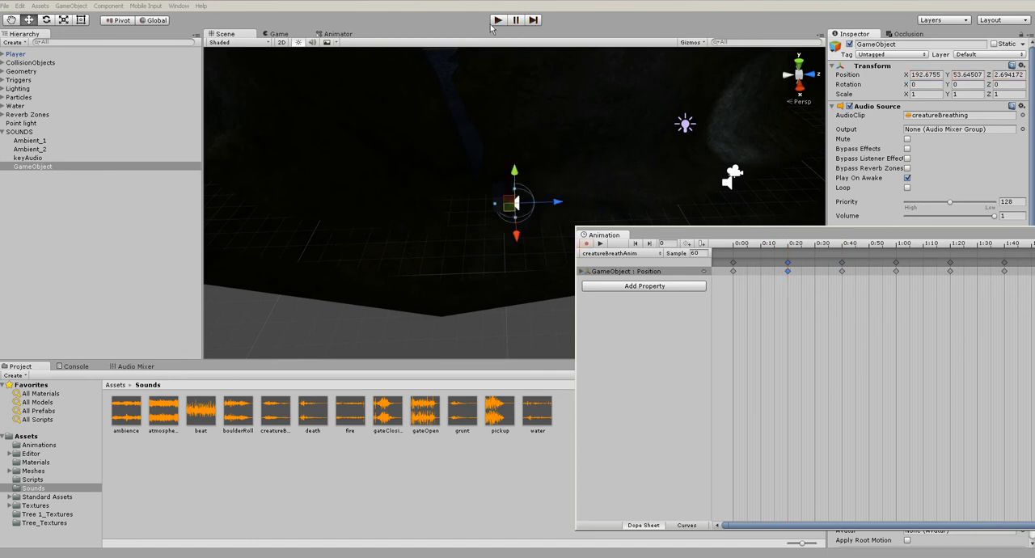
Test the retimed breathing sound in a play run and set its audio source's Pitch to 2
{"action": "left_click", "coordinate": [497, 19]}
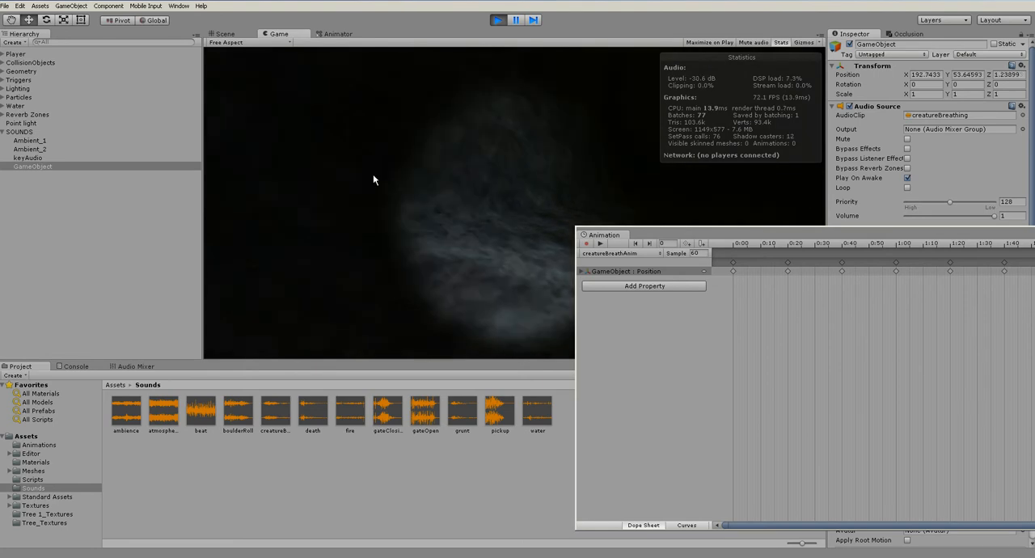
{"action": "left_click", "coordinate": [499, 20]}
{"action": "left_click_drag", "start_coordinate": [966, 235], "coordinate": [686, 231]}
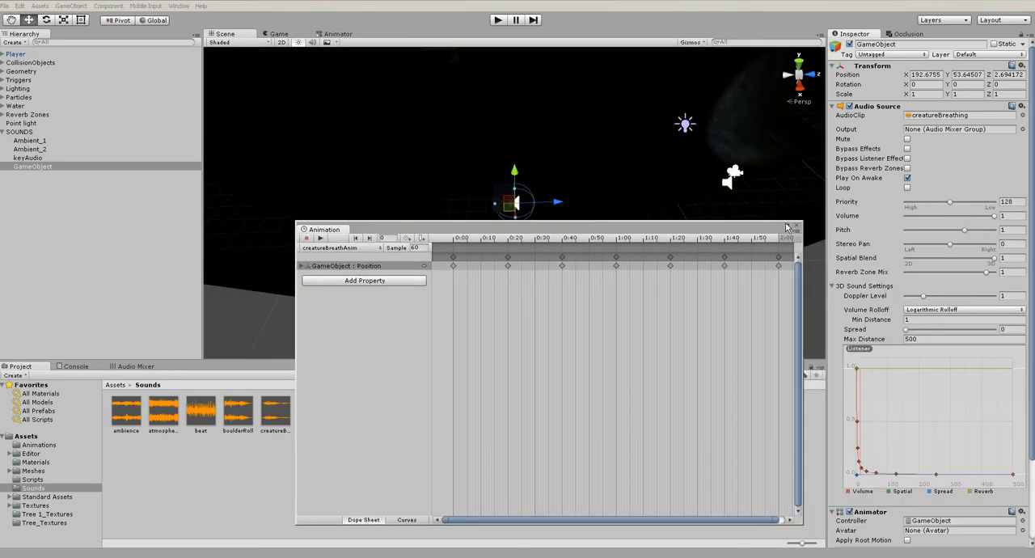
{"action": "left_click", "coordinate": [1010, 231]}
{"action": "type", "text": "2"}
Listen to the faster breathing sound in play runs and turn on Loop for its audio source
{"action": "left_click", "coordinate": [499, 25]}
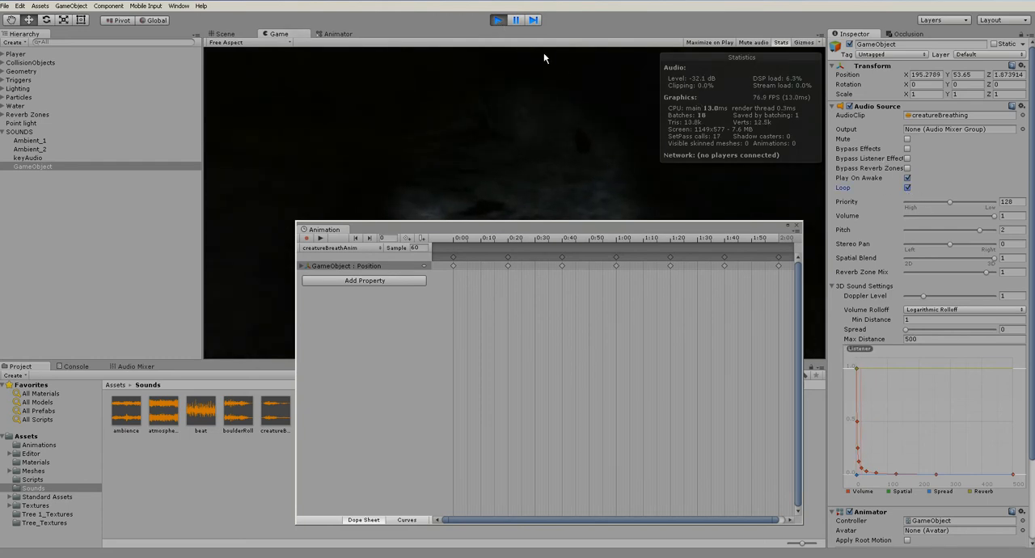
{"action": "left_click", "coordinate": [498, 20]}
{"action": "left_click", "coordinate": [498, 20]}
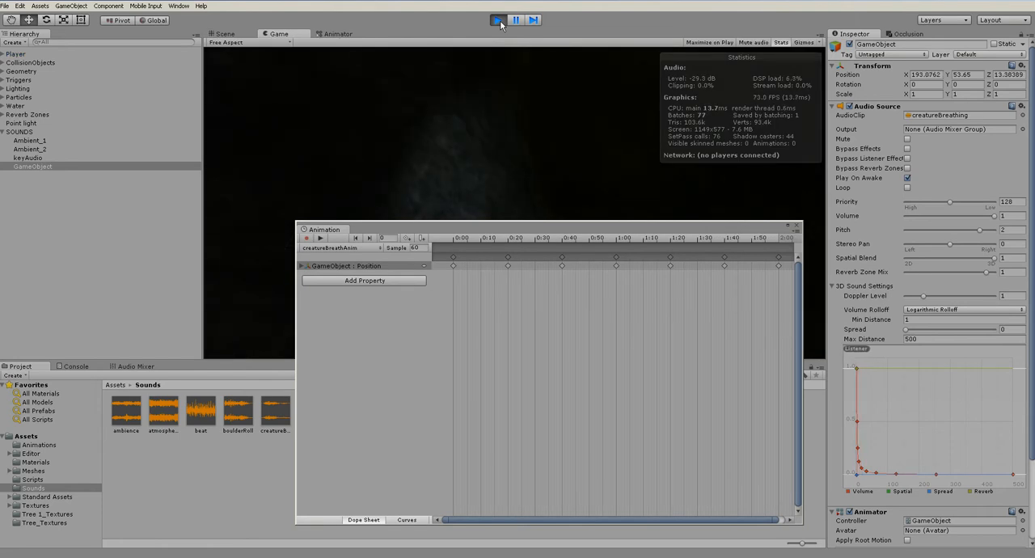
{"action": "left_click", "coordinate": [498, 20]}
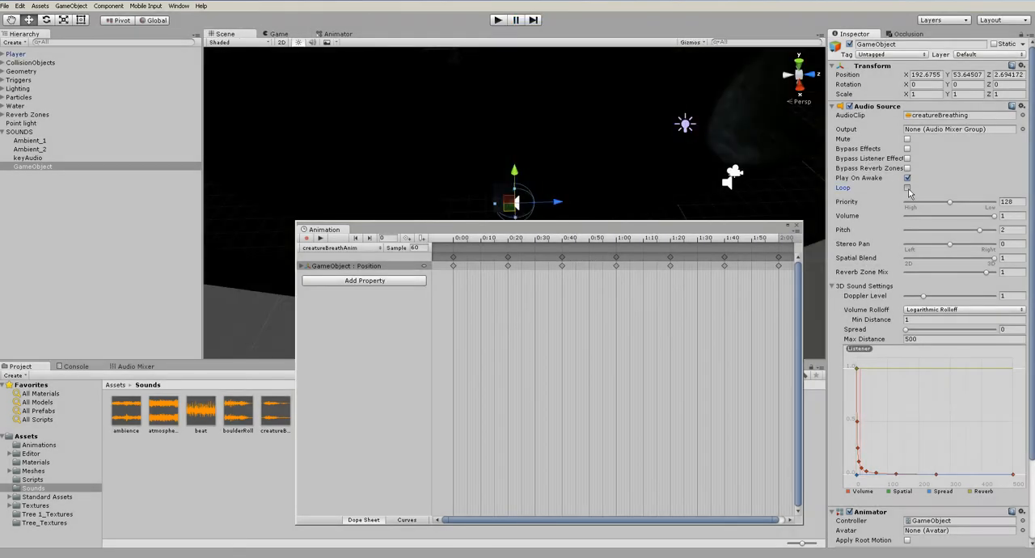
{"action": "left_click", "coordinate": [498, 20]}
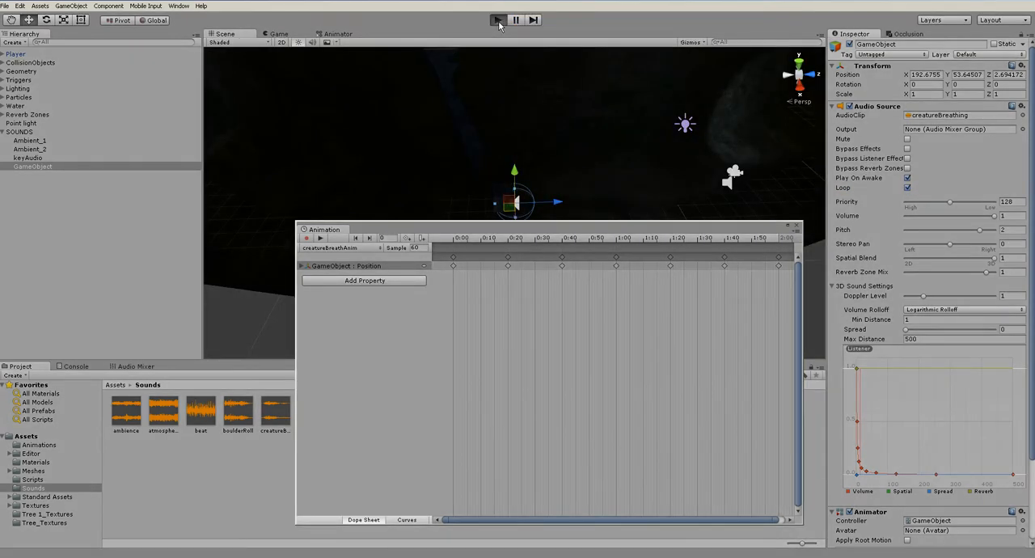
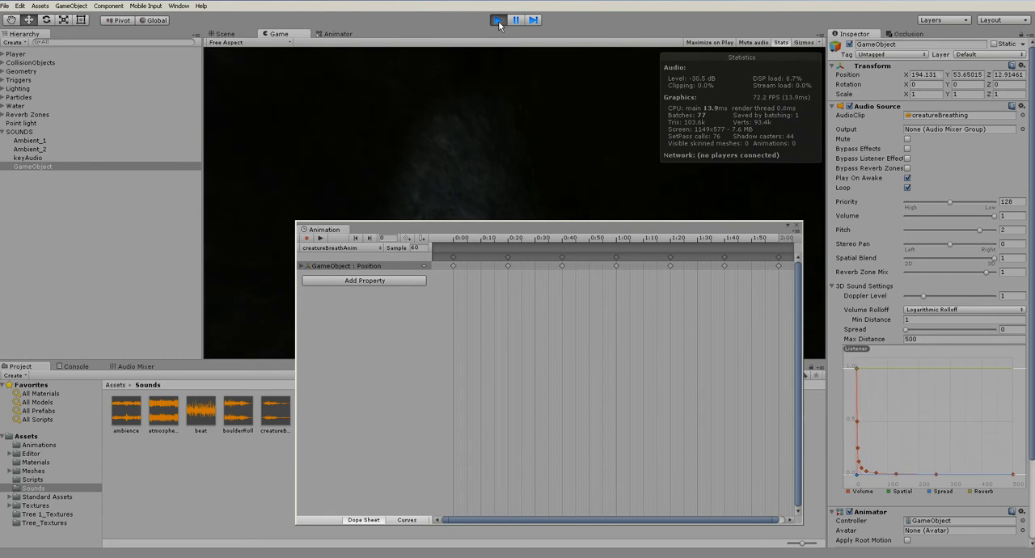
Turn off Loop and set Pitch to 1.5 on the creature breathing audio source, and test it in a play run
{"action": "left_click", "coordinate": [498, 21]}
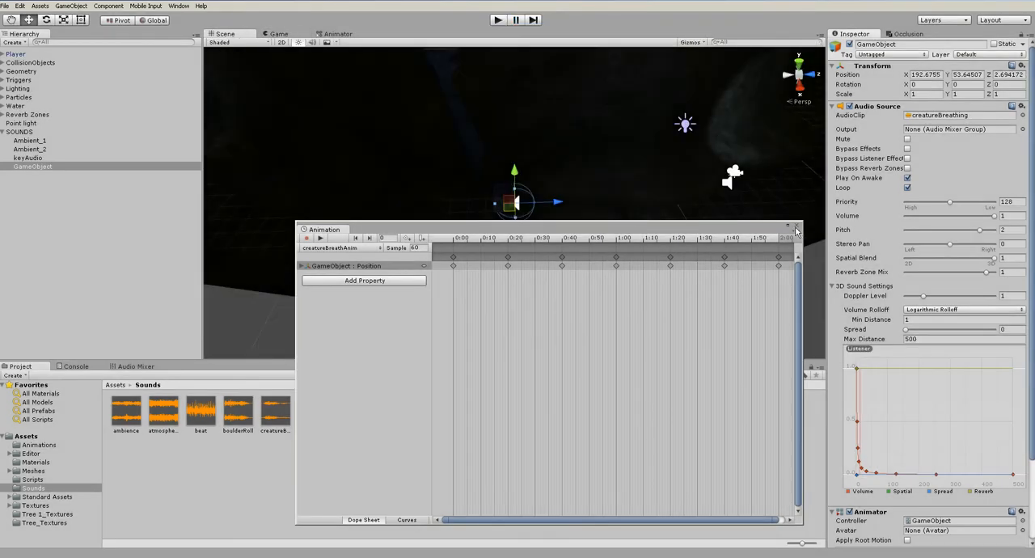
{"action": "left_click", "coordinate": [797, 227]}
{"action": "left_click", "coordinate": [907, 187]}
{"action": "scroll", "coordinate": [559, 234], "scroll_direction": "down", "scroll_amount": 4}
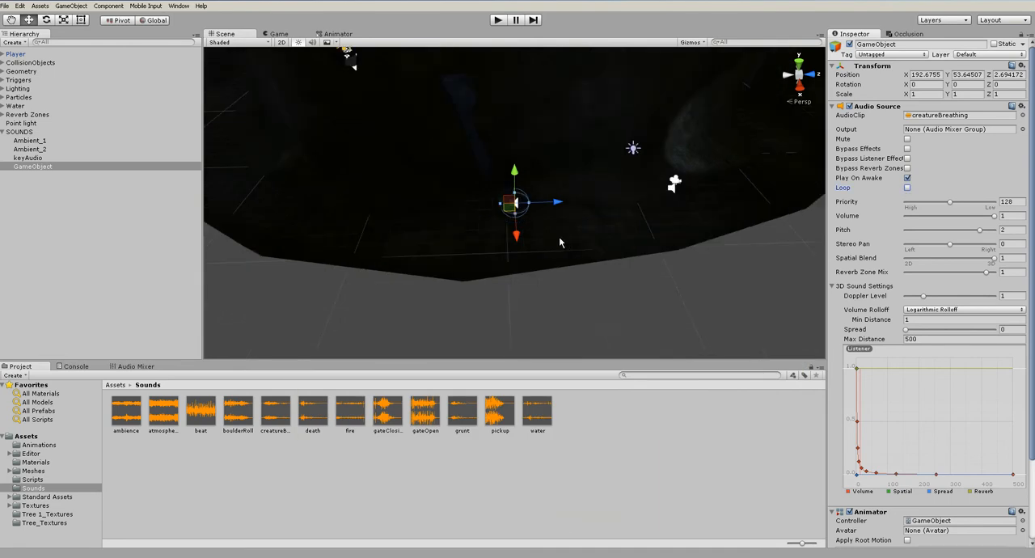
{"action": "left_click", "coordinate": [1005, 231]}
{"action": "left_click", "coordinate": [502, 22]}
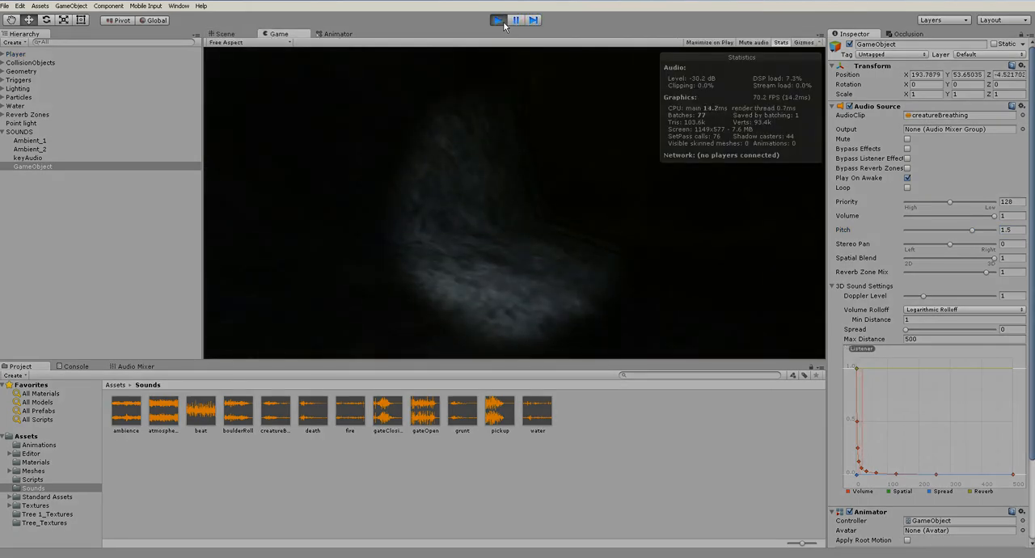
{"action": "left_click", "coordinate": [500, 22]}
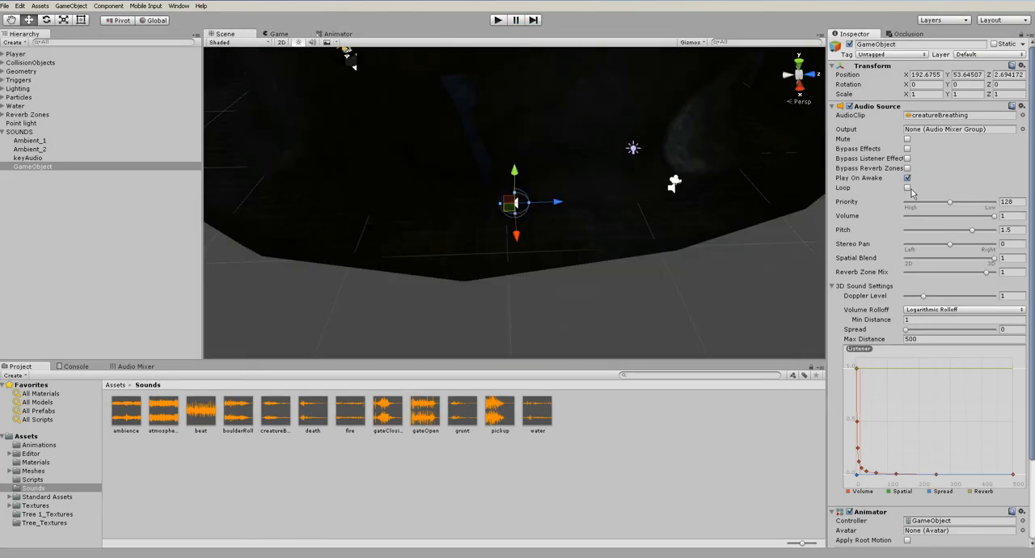
Turn off Play On Awake for the breathing sound and inspect the nearby keyTwo cube's Rotate Key script component
{"action": "left_click", "coordinate": [573, 301]}
{"action": "left_click_drag", "start_coordinate": [504, 203], "coordinate": [467, 171], "text": "alt"}
{"action": "scroll", "coordinate": [443, 192], "scroll_direction": "up", "scroll_amount": 4}
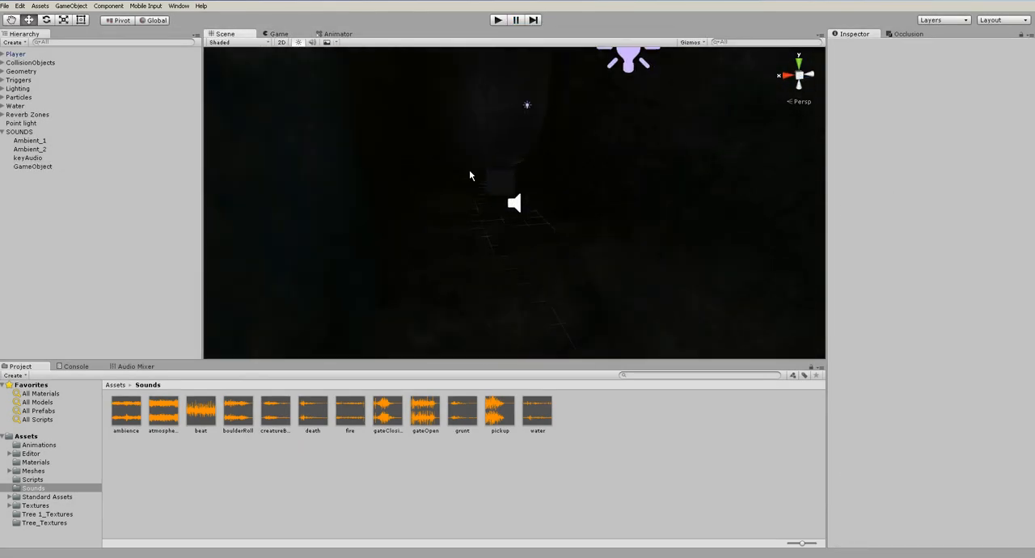
{"action": "left_click", "coordinate": [495, 180]}
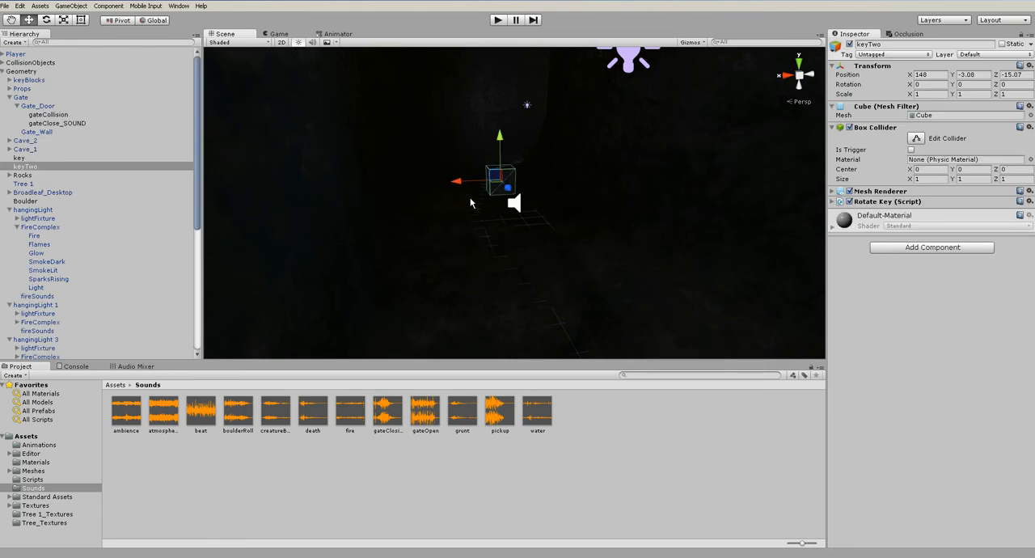
{"action": "left_click", "coordinate": [6, 72]}
{"action": "left_click_drag", "start_coordinate": [391, 203], "coordinate": [608, 280], "text": "alt"}
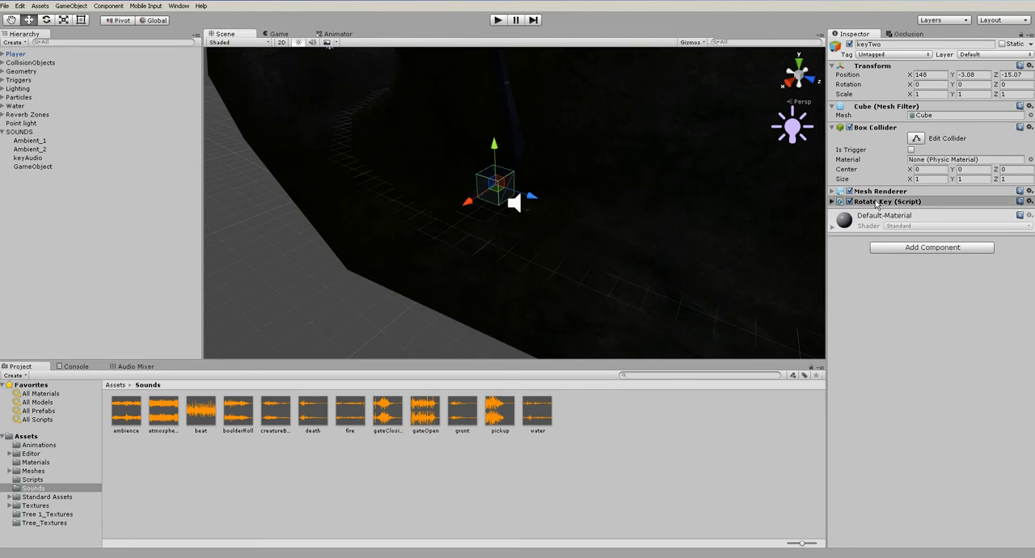
{"action": "left_click", "coordinate": [879, 203]}
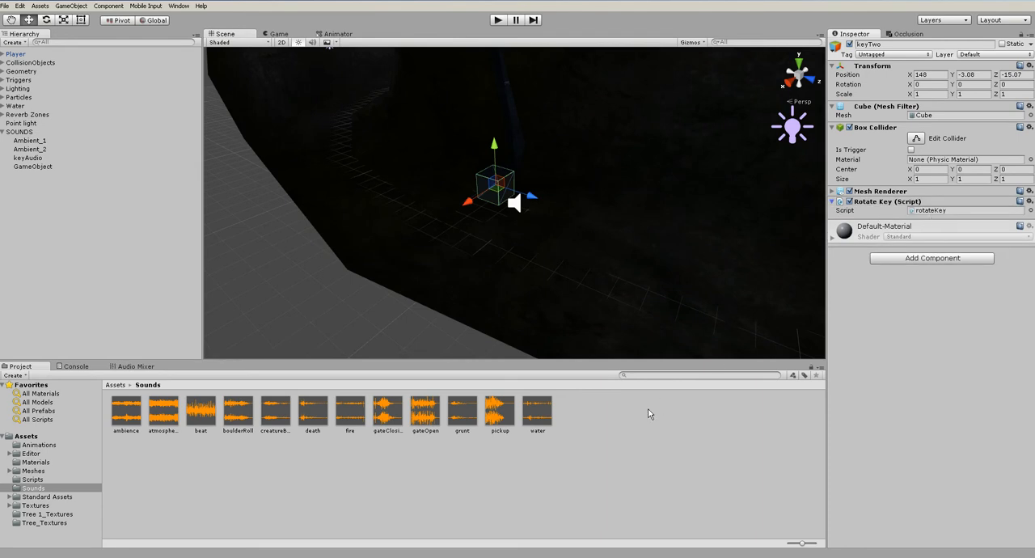
Inspect keyTwoTrigger under Triggers and locate its keyTwoScript in the project assets
{"action": "left_click", "coordinate": [3, 80]}
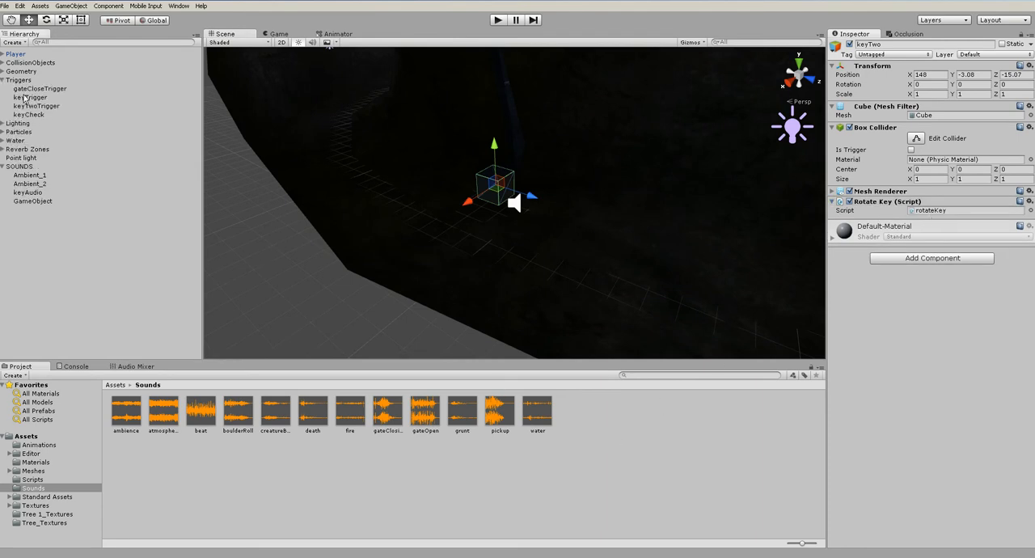
{"action": "left_click", "coordinate": [37, 106]}
{"action": "left_click_drag", "start_coordinate": [590, 202], "coordinate": [634, 199], "text": "alt"}
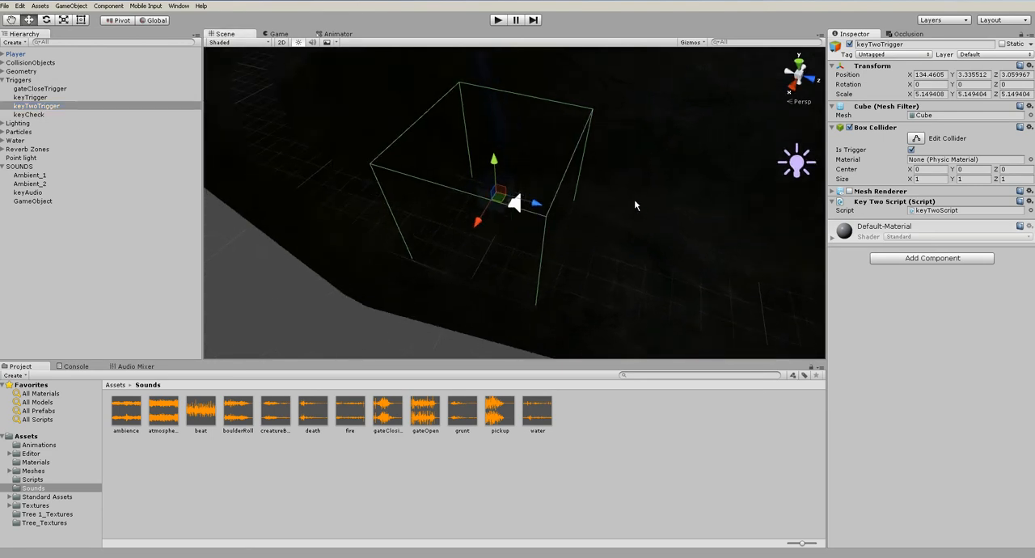
{"action": "left_click", "coordinate": [938, 211]}
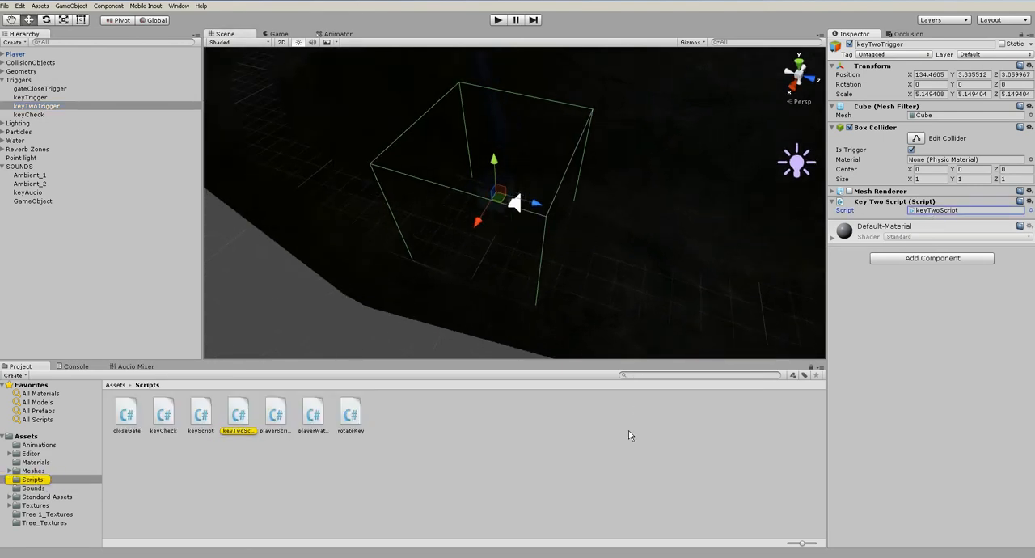
Rename the breathing sound's GameObject under SOUNDS as creatureBreathing
{"action": "left_click", "coordinate": [32, 201]}
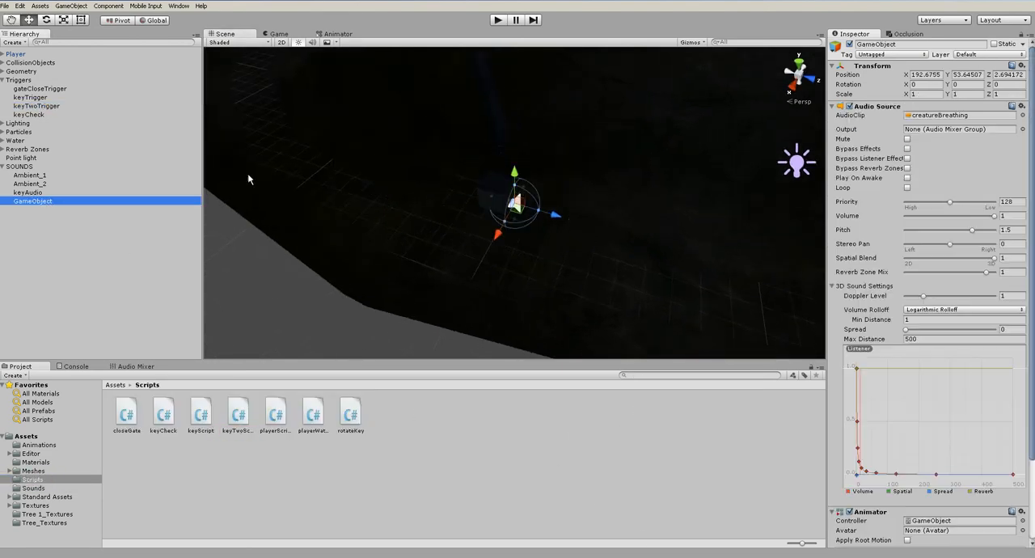
{"action": "left_click", "coordinate": [927, 44]}
{"action": "type", "text": "creatureBreathing"}
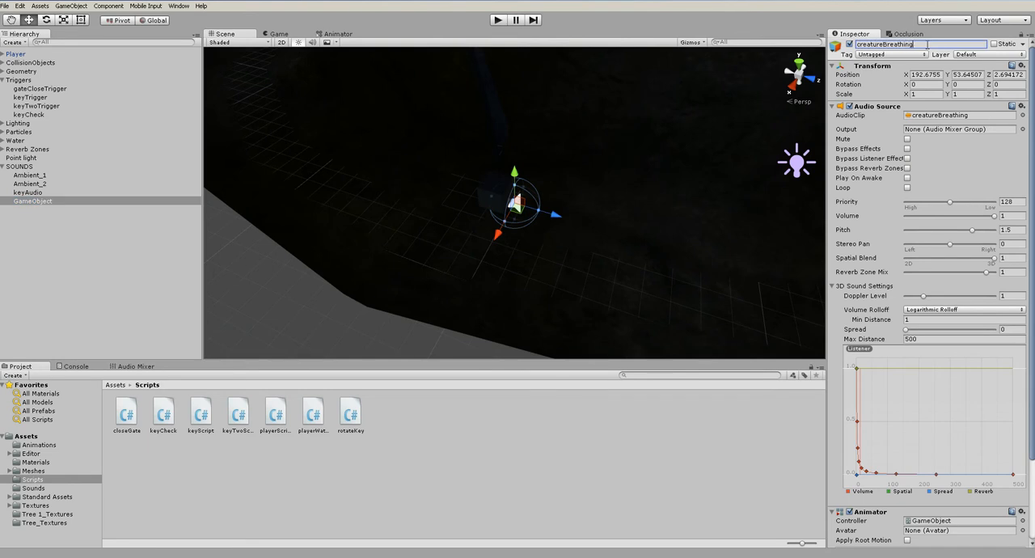
{"action": "key", "text": "Return"}
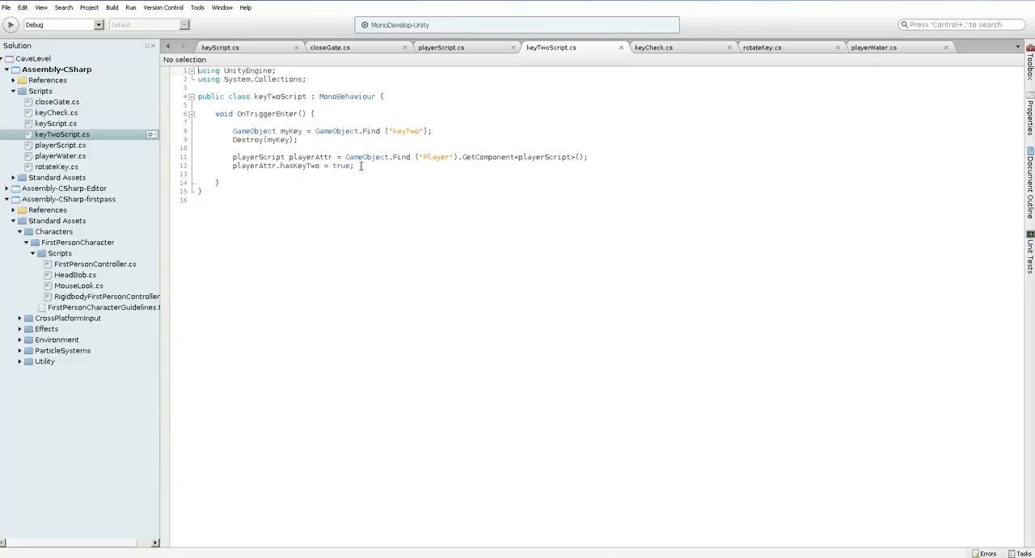
In MonoDevelop, declare a GameObject variable named creature in keyTwoScript.cs, on a new line below Destroy(myKey);
{"action": "left_click", "coordinate": [372, 148]}
{"action": "key", "text": "Return"}
{"action": "key", "text": "Return"}
{"action": "key", "text": "Up"}
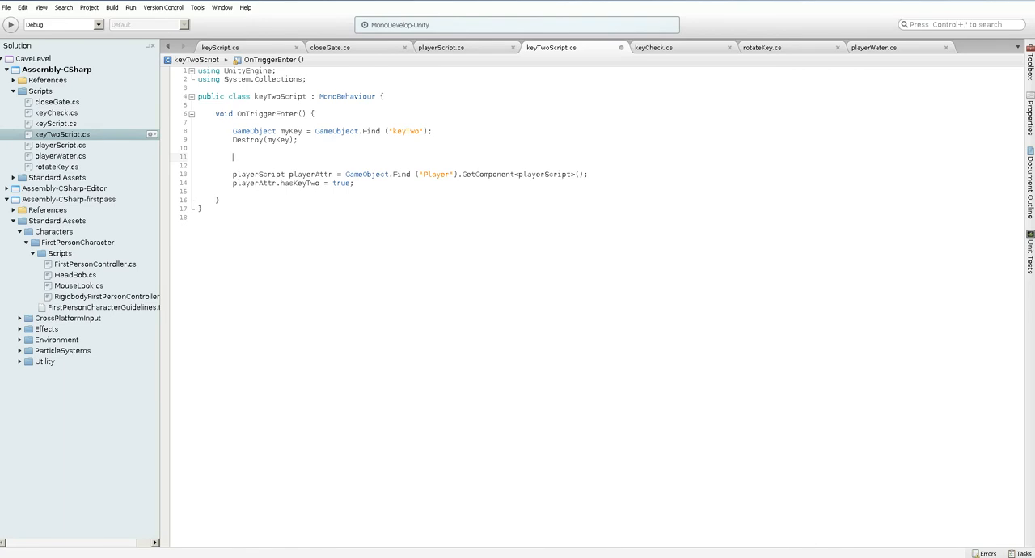
{"action": "type", "text": "Gameo"}
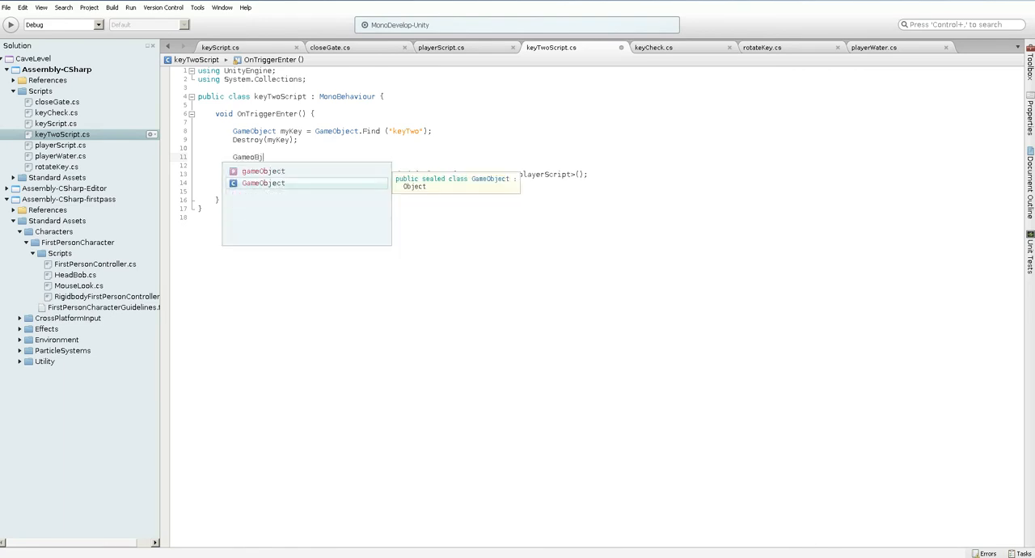
{"action": "type", "text": "Object creature = "}
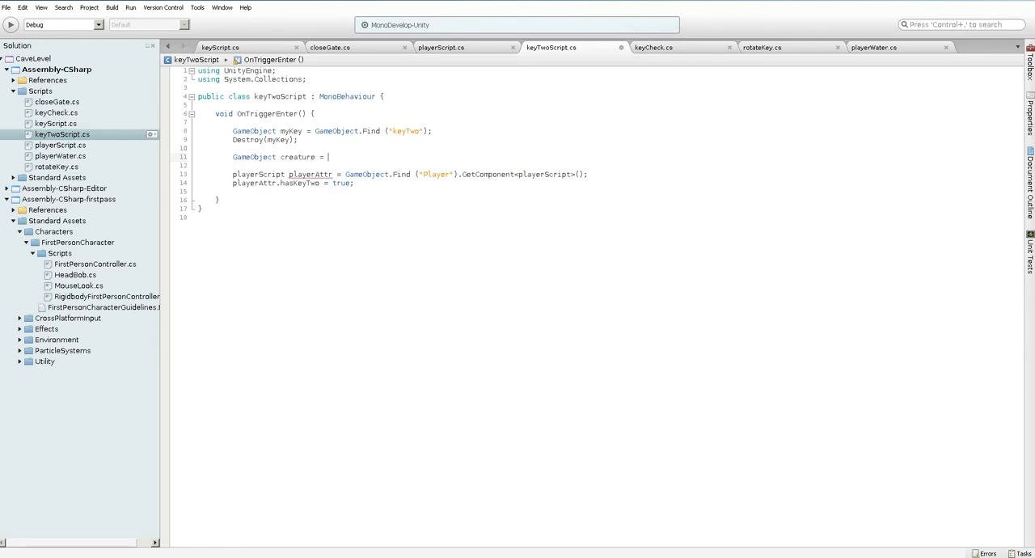
{"action": "type", "text": "Gameo"}
Assign GameObject.Find ("creatureBreathing") to the creature variable, add blank lines below the statement, and save the script
{"action": "key", "text": "Return"}
{"action": "type", "text": ".Find (\""}
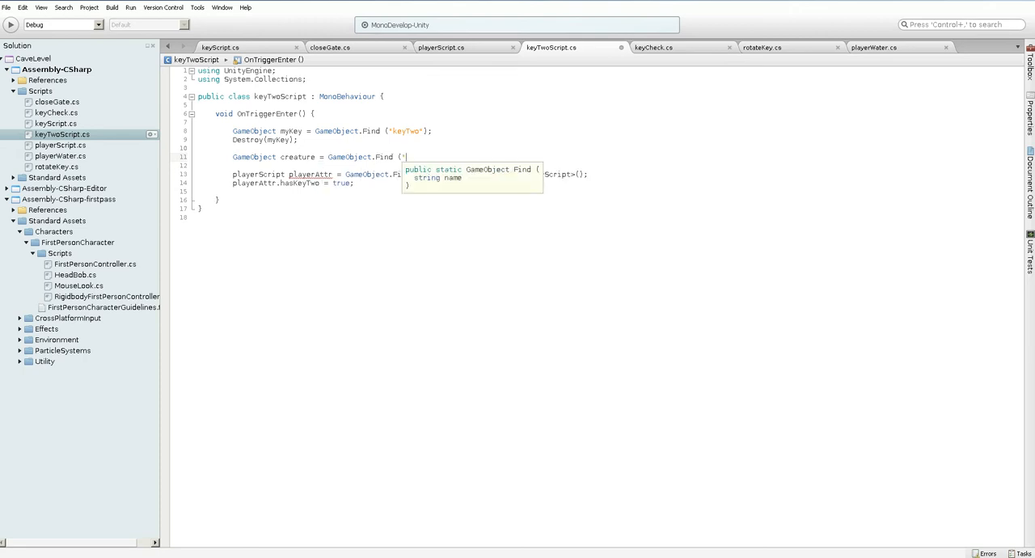
{"action": "key", "text": "alt+Tab"}
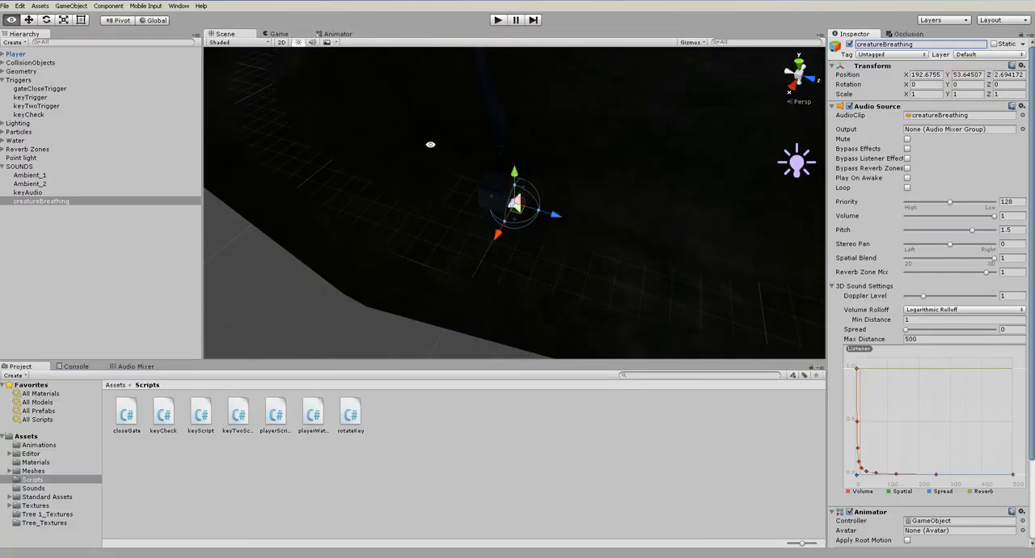
{"action": "key", "text": "alt+Tab"}
{"action": "type", "text": "creat"}
{"action": "type", "text": "ureBreathing\""}
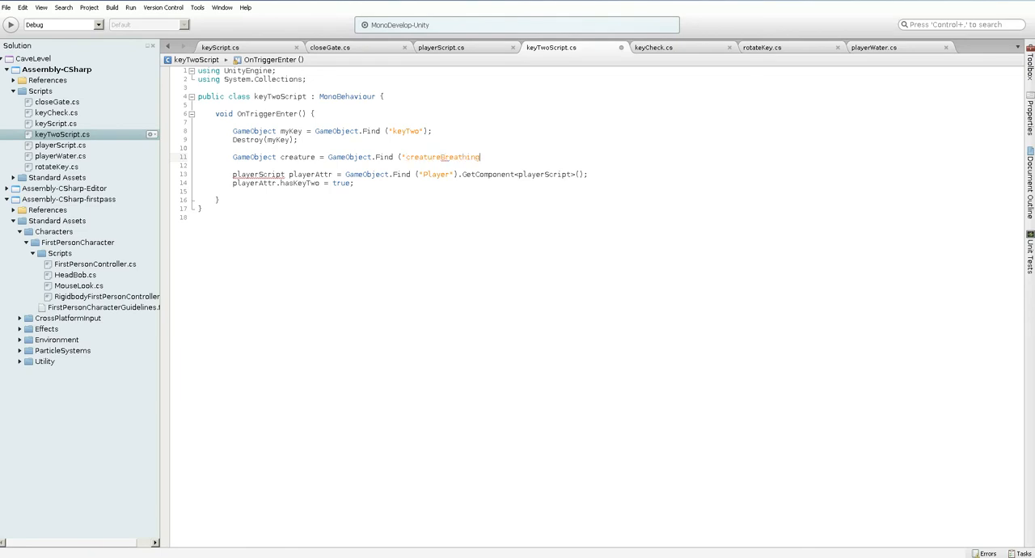
{"action": "type", "text": ");"}
{"action": "key", "text": "ctrl+s"}
{"action": "key", "text": "Return"}
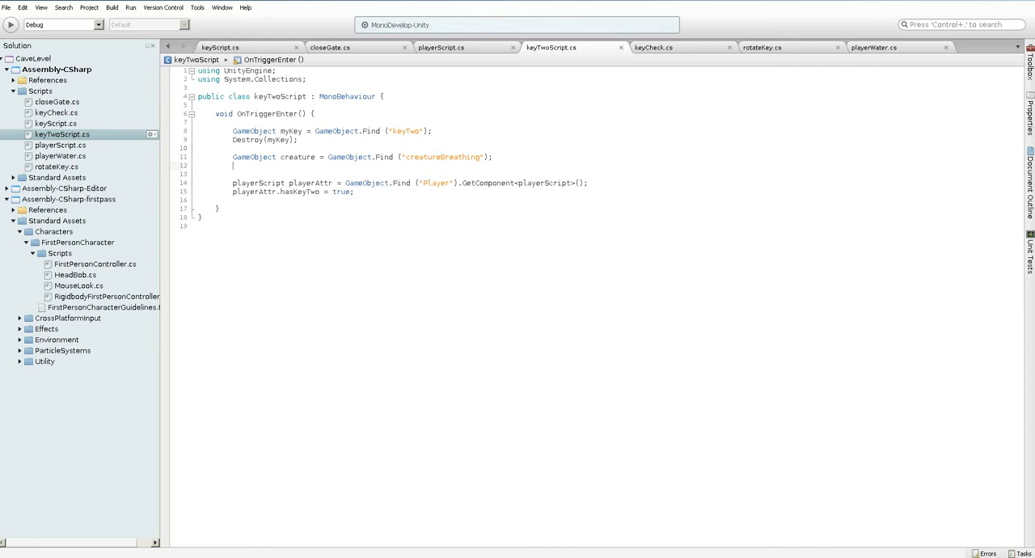
{"action": "key", "text": "Return"}
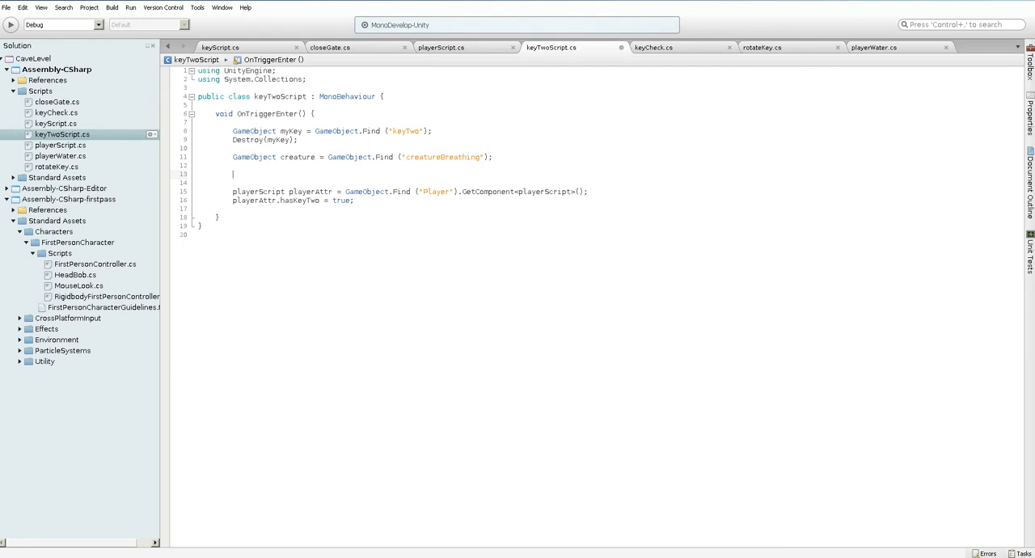
{"action": "key", "text": "ctrl+s"}
Check in closeGate.cs how the gate's animation and sound are played, and return to Unity
{"action": "left_click", "coordinate": [332, 47]}
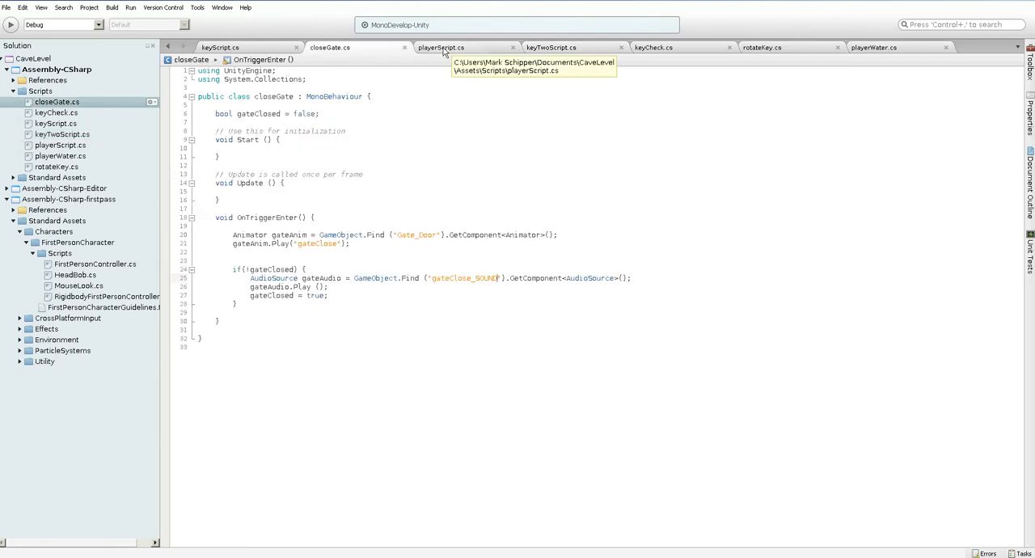
{"action": "left_click", "coordinate": [337, 557]}
{"action": "scroll", "coordinate": [899, 256], "scroll_direction": "down", "scroll_amount": 2}
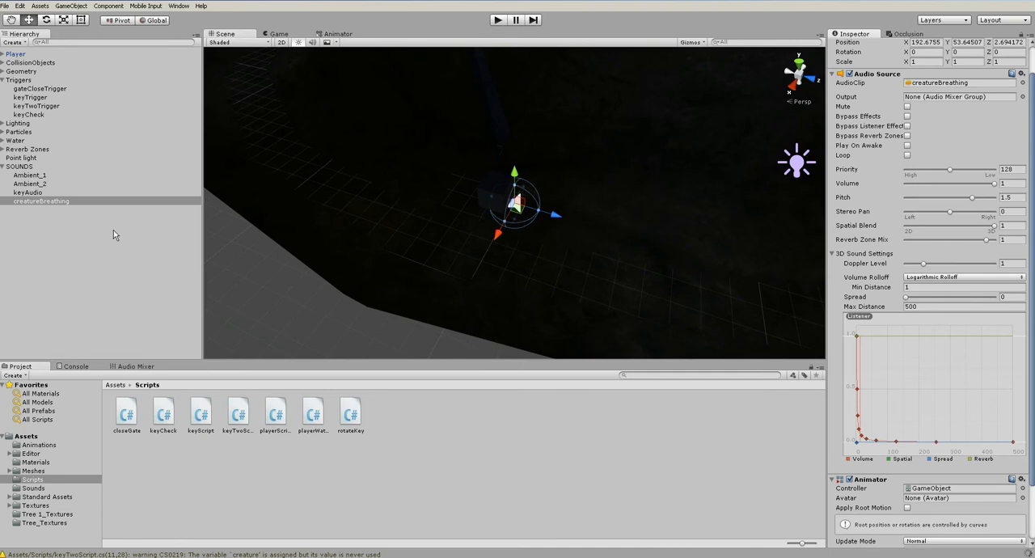
Create a new empty animation clip named creatureIdle for creatureBreathing in the Animations folder
{"action": "left_click", "coordinate": [46, 200]}
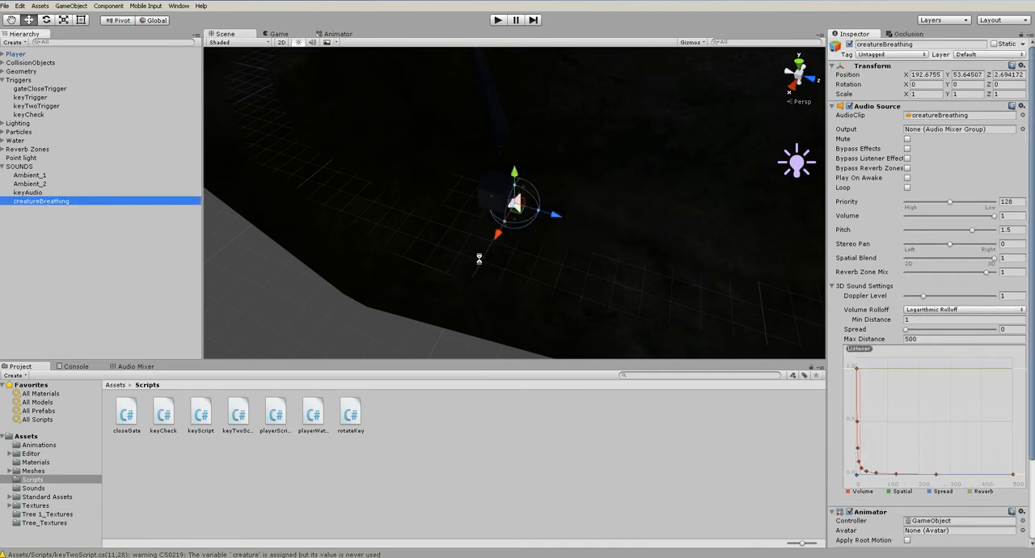
{"action": "left_click_drag", "start_coordinate": [478, 259], "coordinate": [354, 152], "text": "alt"}
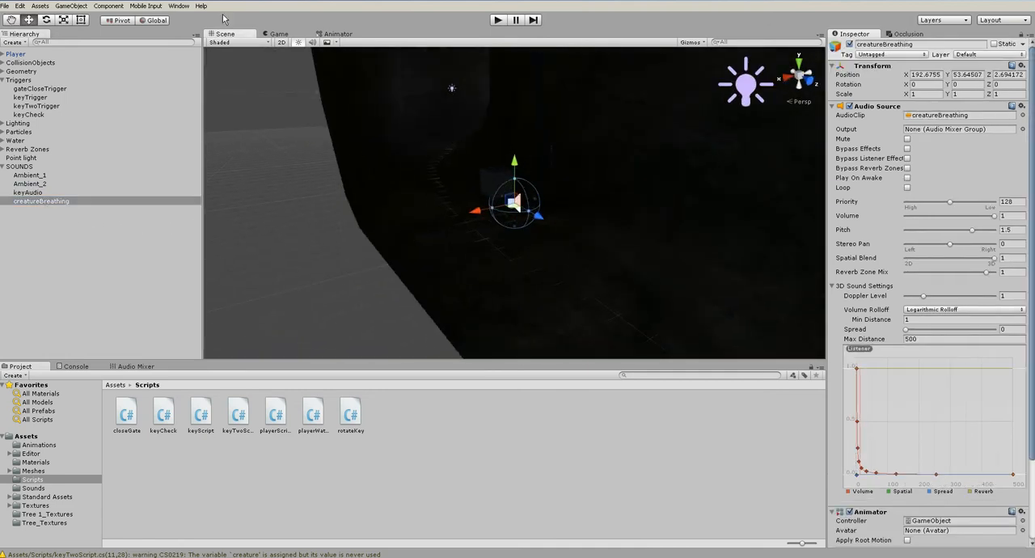
{"action": "left_click", "coordinate": [179, 6]}
{"action": "left_click", "coordinate": [199, 104]}
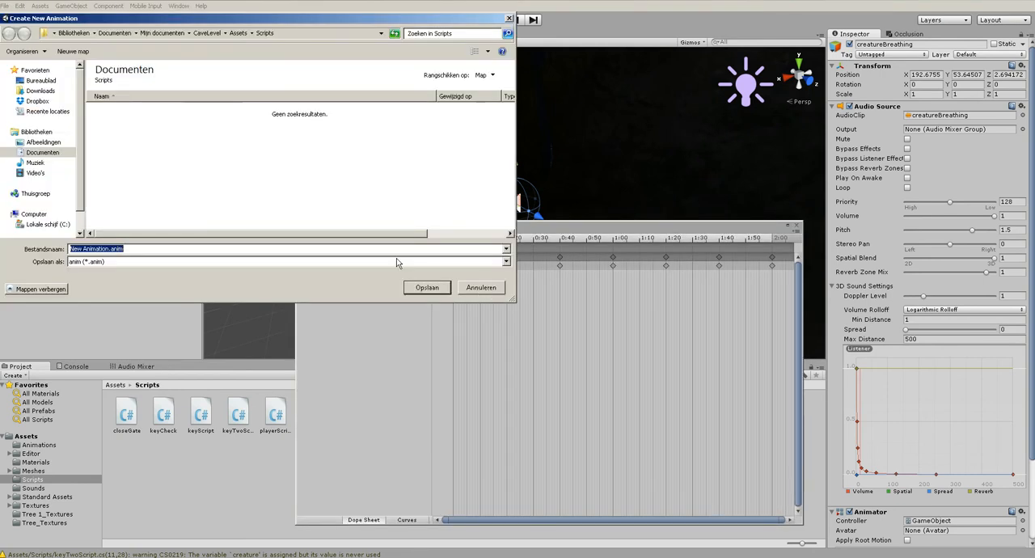
{"action": "left_click", "coordinate": [206, 33]}
{"action": "double_click", "coordinate": [115, 112]}
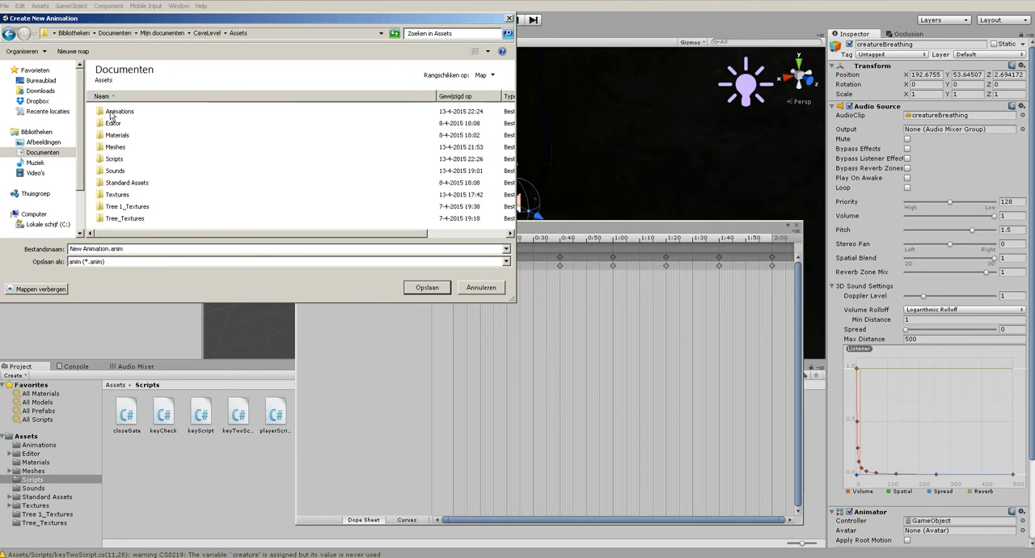
{"action": "double_click", "coordinate": [116, 112]}
{"action": "type", "text": "creat"}
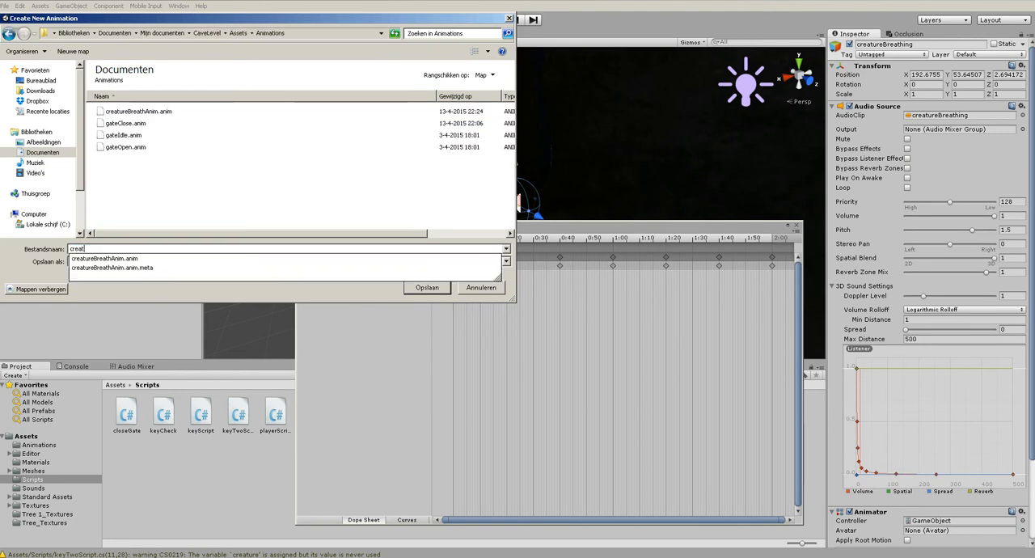
{"action": "type", "text": "ureIdle"}
{"action": "key", "text": "Return"}
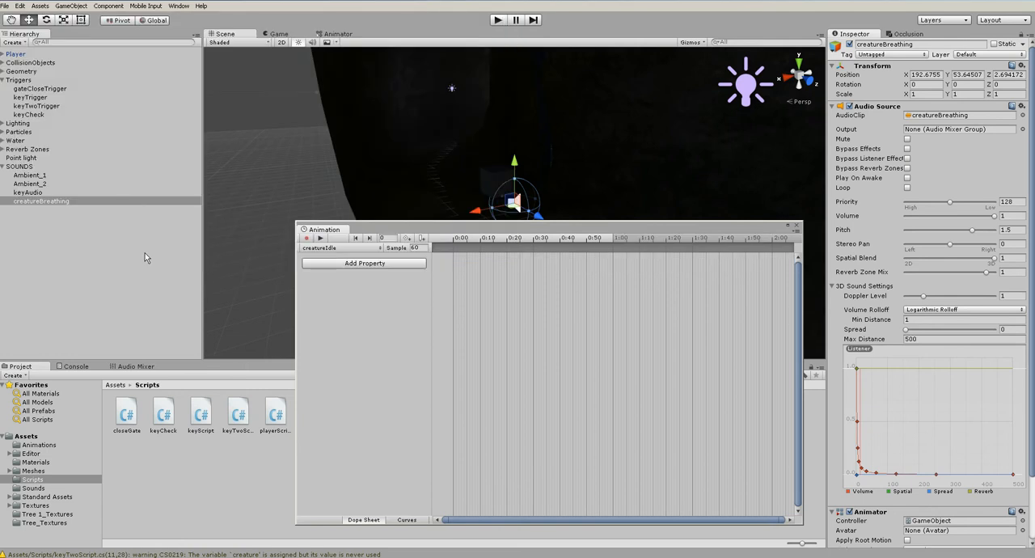
{"action": "left_click", "coordinate": [796, 224]}
Make creatureIdle the layer default state in creatureBreathing's Animator and space the creatureIdle and creatureBreathAnim states apart
{"action": "left_click", "coordinate": [178, 6]}
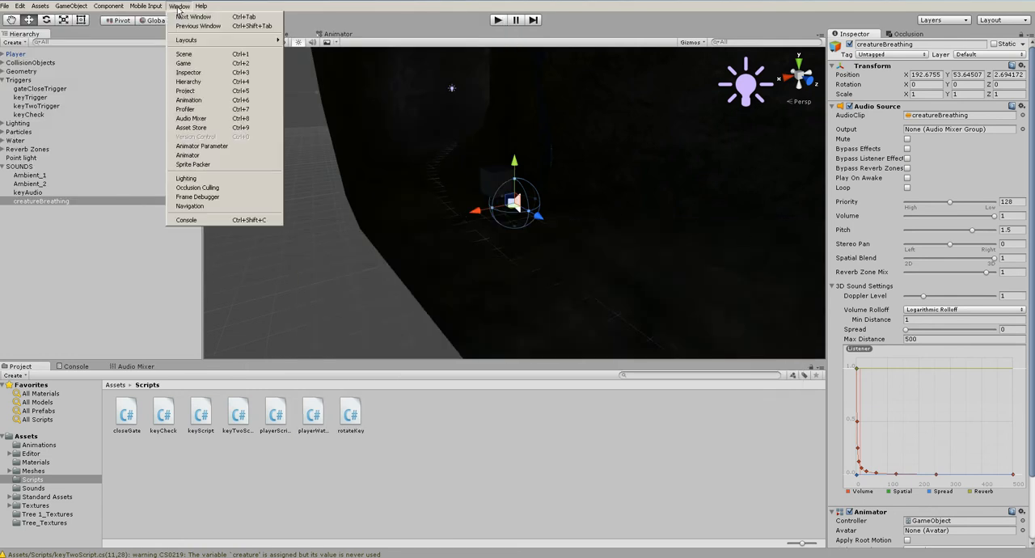
{"action": "left_click", "coordinate": [200, 155]}
{"action": "left_click_drag", "start_coordinate": [570, 204], "coordinate": [580, 262]}
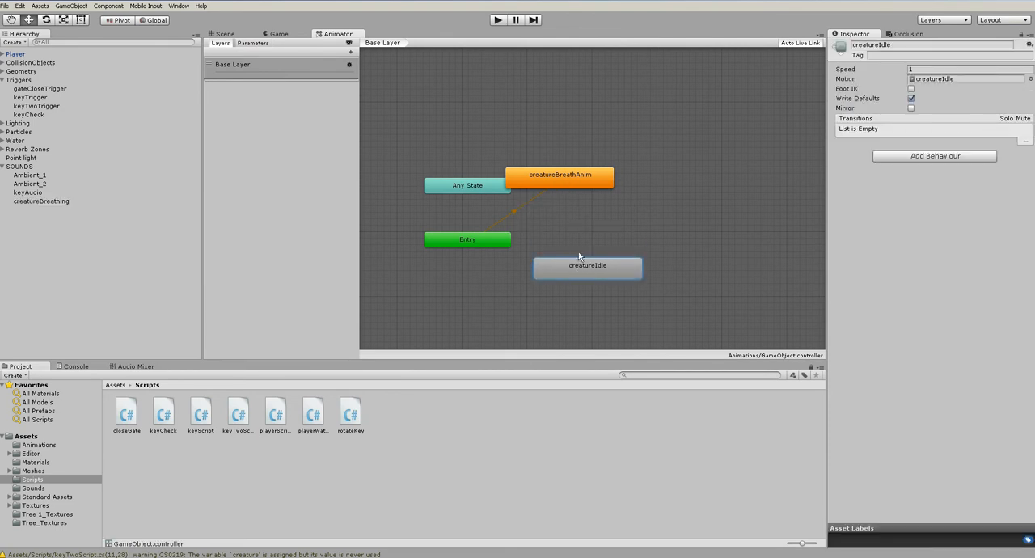
{"action": "right_click", "coordinate": [581, 262]}
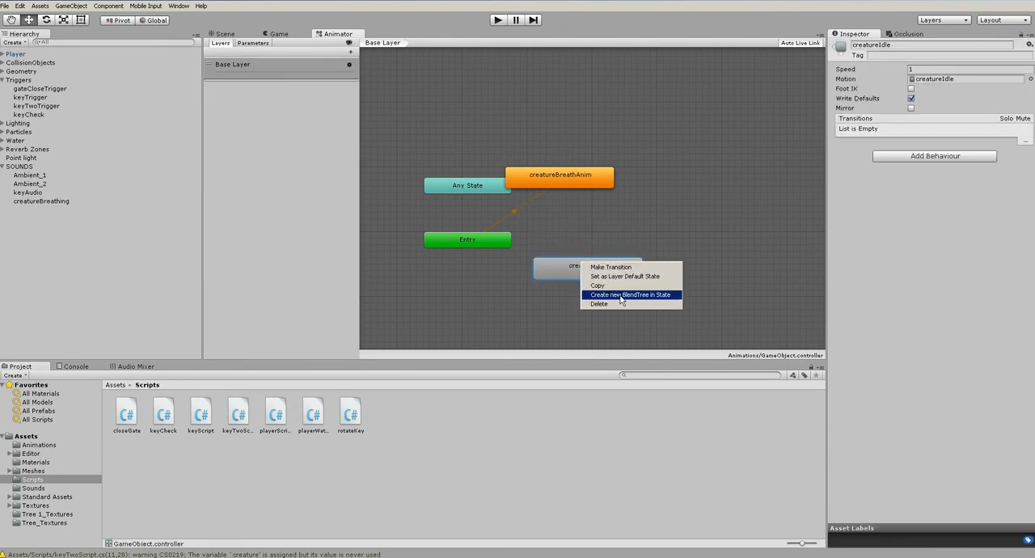
{"action": "left_click", "coordinate": [625, 278]}
{"action": "left_click_drag", "start_coordinate": [560, 175], "coordinate": [632, 175]}
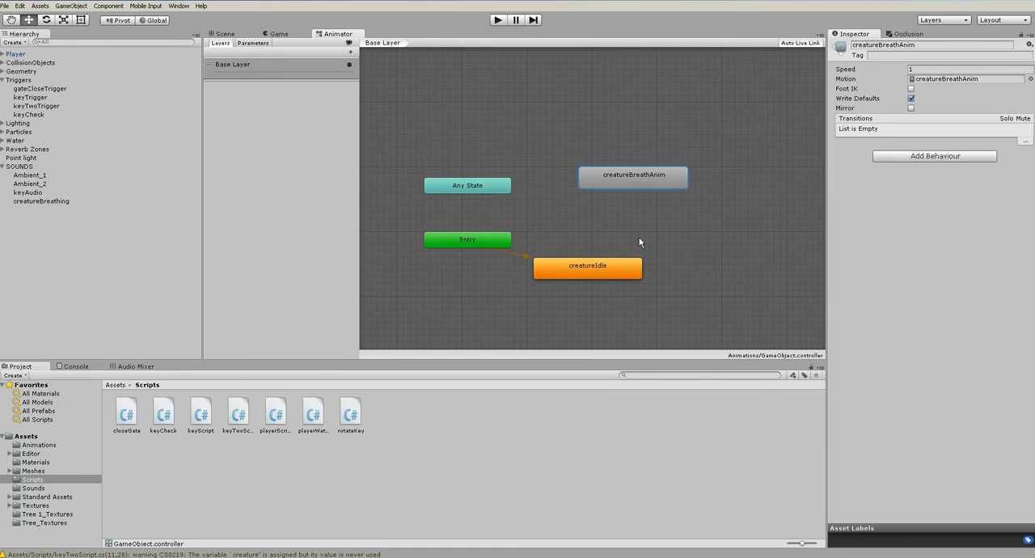
{"action": "left_click", "coordinate": [722, 209]}
{"action": "left_click", "coordinate": [241, 35]}
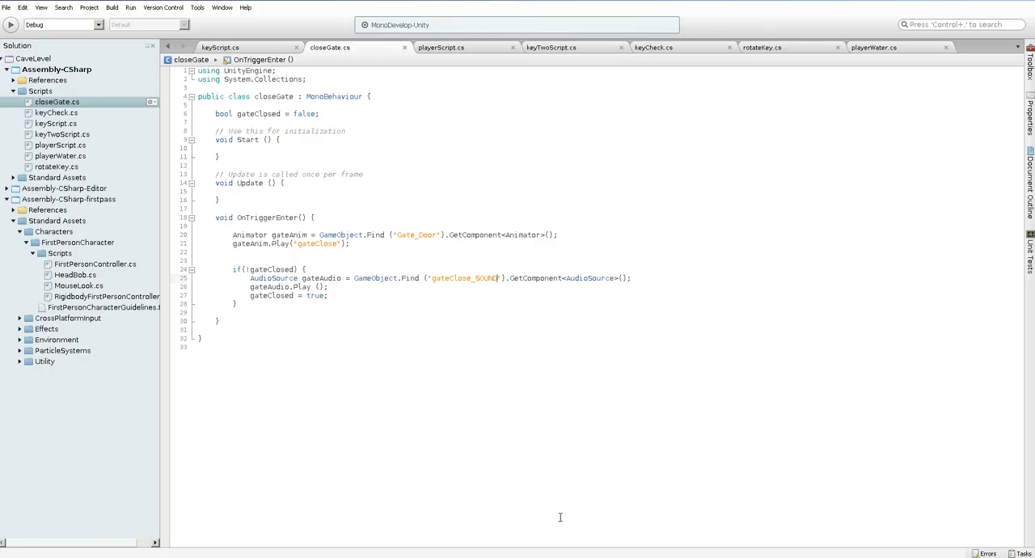
Insert two blank lines below the gateAnim.Play("gateClose") statement in closeGate.cs
{"action": "left_click", "coordinate": [365, 244]}
{"action": "key", "text": "Return"}
{"action": "key", "text": "Return"}
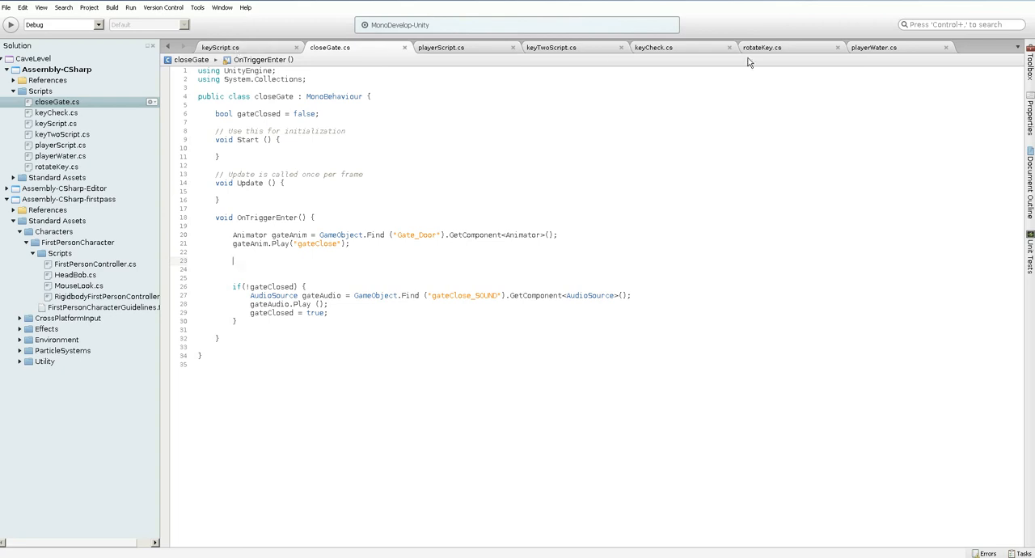
In keyTwoScript.cs, add Animator creatureAnim = creature.GetComponent<Animator>(); below the creature variable's declaration
{"action": "left_click", "coordinate": [550, 49]}
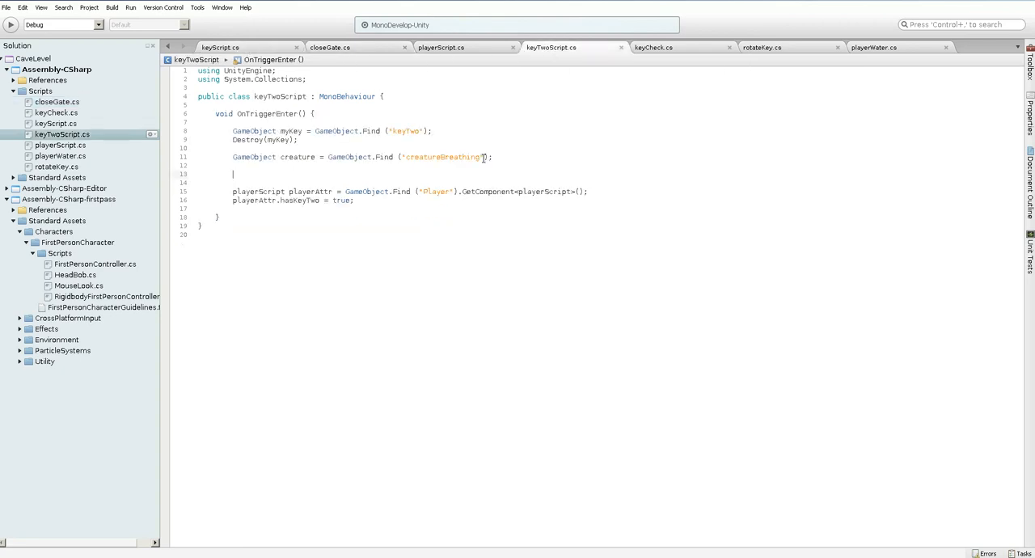
{"action": "key", "text": "Return"}
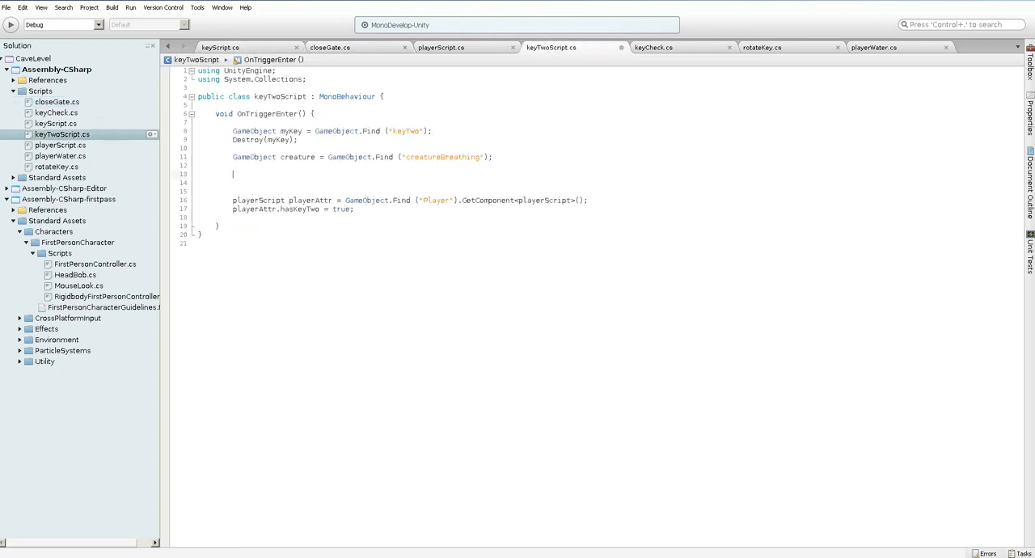
{"action": "type", "text": "Animator creatureAnim = G"}
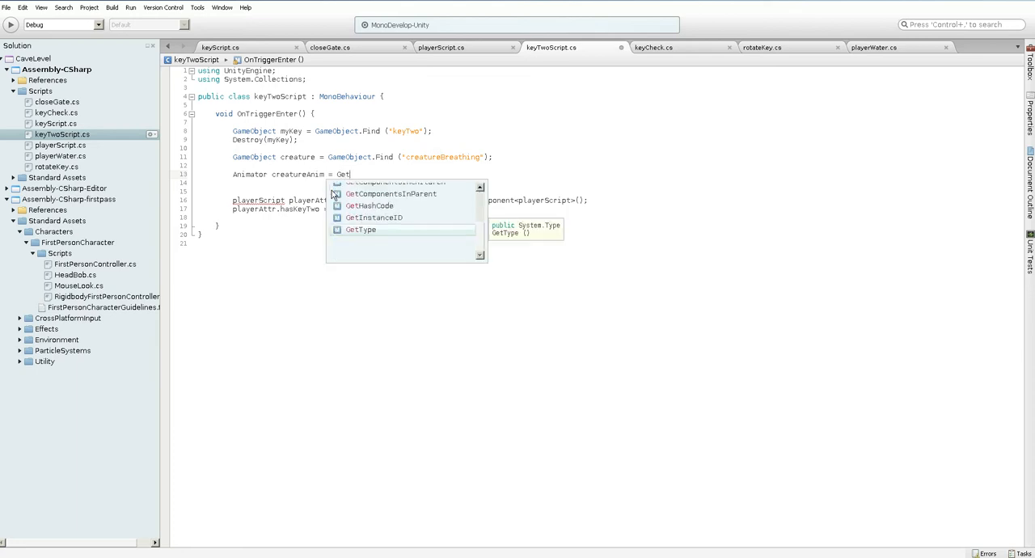
{"action": "key", "text": "BackSpace"}
{"action": "type", "text": "crea"}
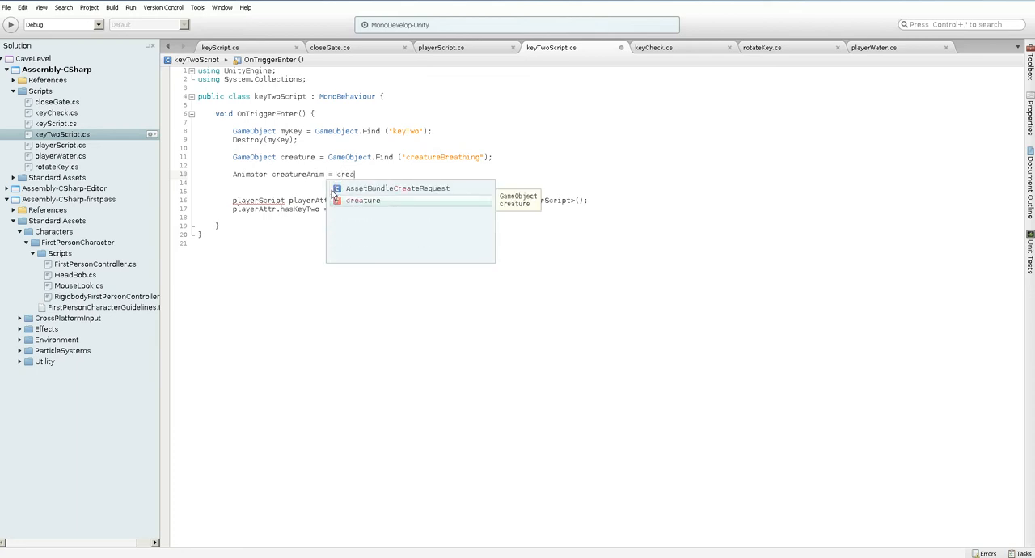
{"action": "type", "text": "ture.GetComponent<A"}
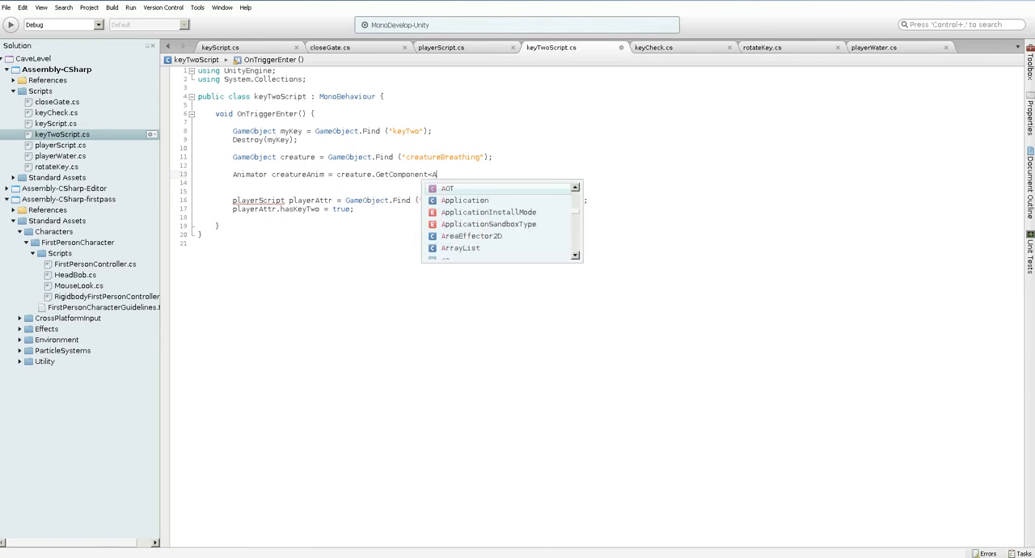
{"action": "type", "text": "nimator>();"}
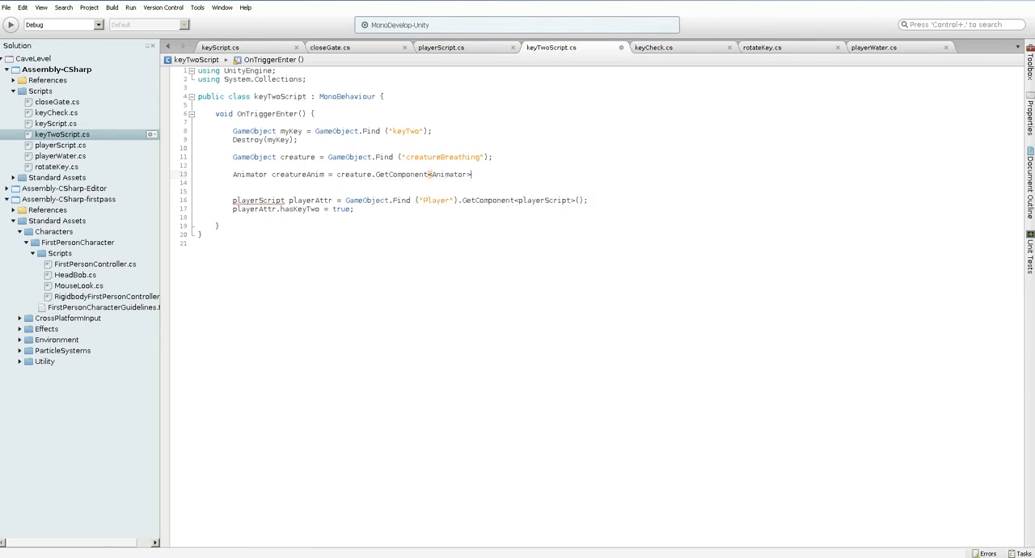
Begin a creatureAnim.Play(" call on the line below, checking closeGate.cs for how the gate animation is played
{"action": "key", "text": "Return"}
{"action": "type", "text": "cra"}
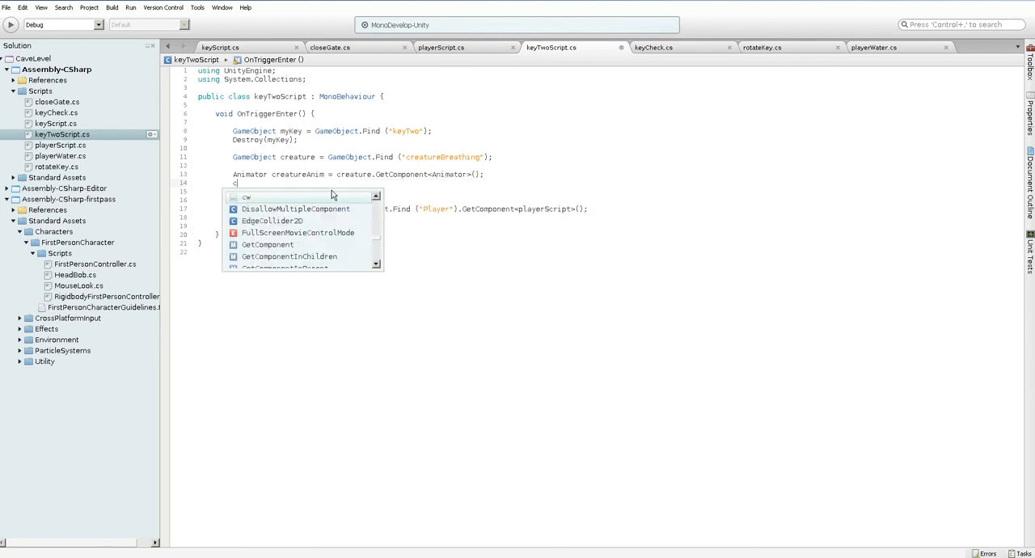
{"action": "key", "text": "Down"}
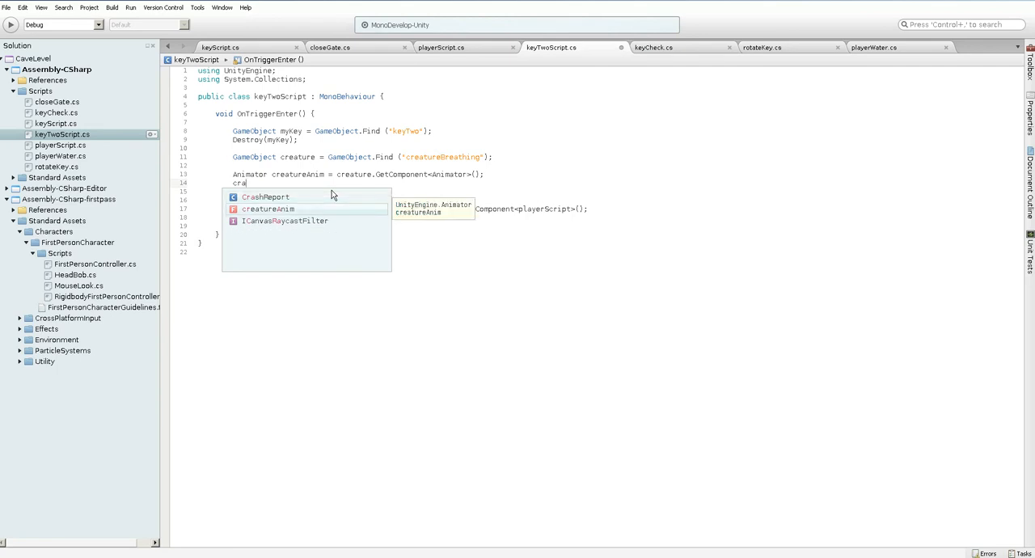
{"action": "key", "text": "Return"}
{"action": "type", "text": "."}
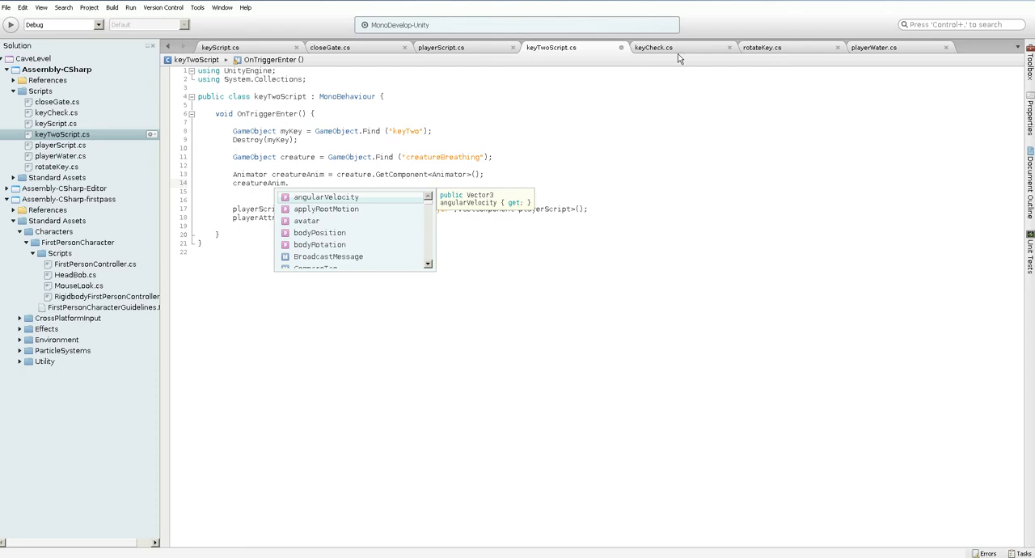
{"action": "left_click", "coordinate": [364, 47]}
{"action": "left_click", "coordinate": [554, 49]}
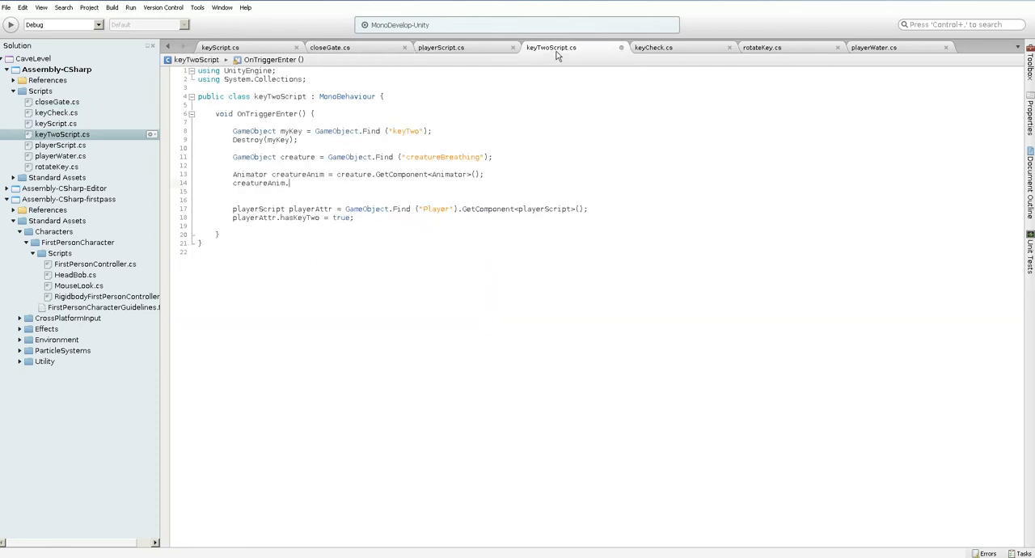
{"action": "type", "text": "Play(\""}
Look up the breathing state's name in Unity's Animator and complete the Play call with "creatureBreathAnim"
{"action": "key", "text": "alt+Tab"}
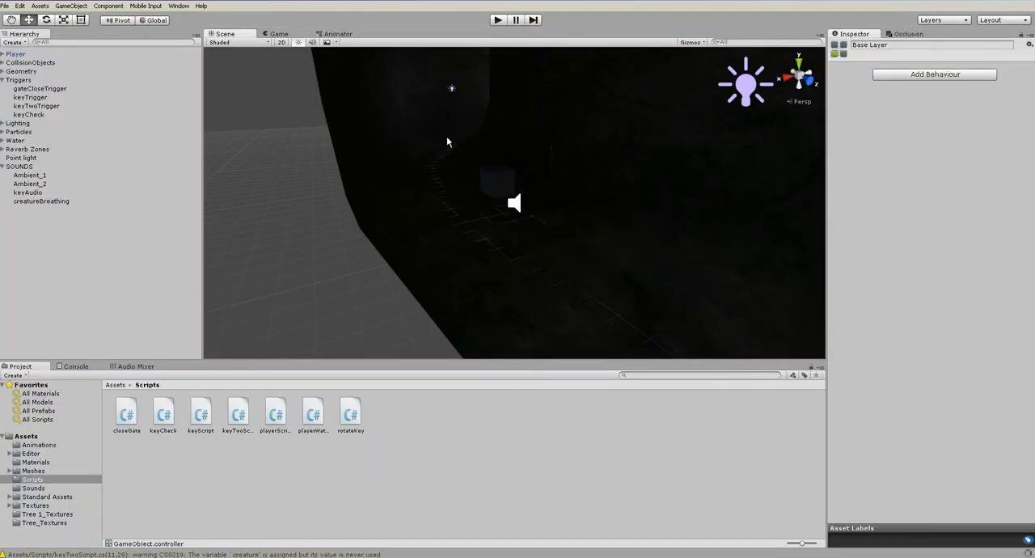
{"action": "left_click", "coordinate": [333, 35]}
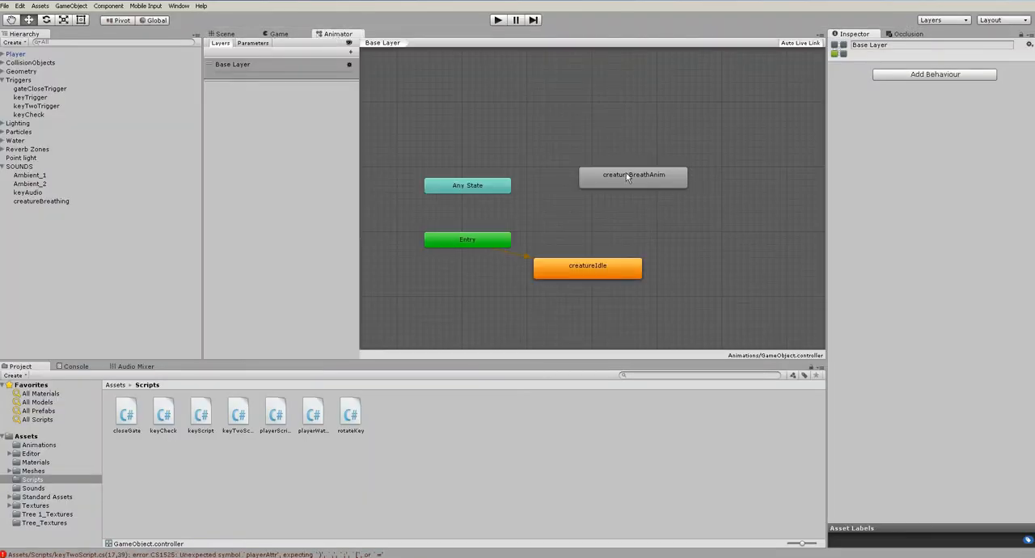
{"action": "key", "text": "alt+Tab"}
{"action": "type", "text": "creature"}
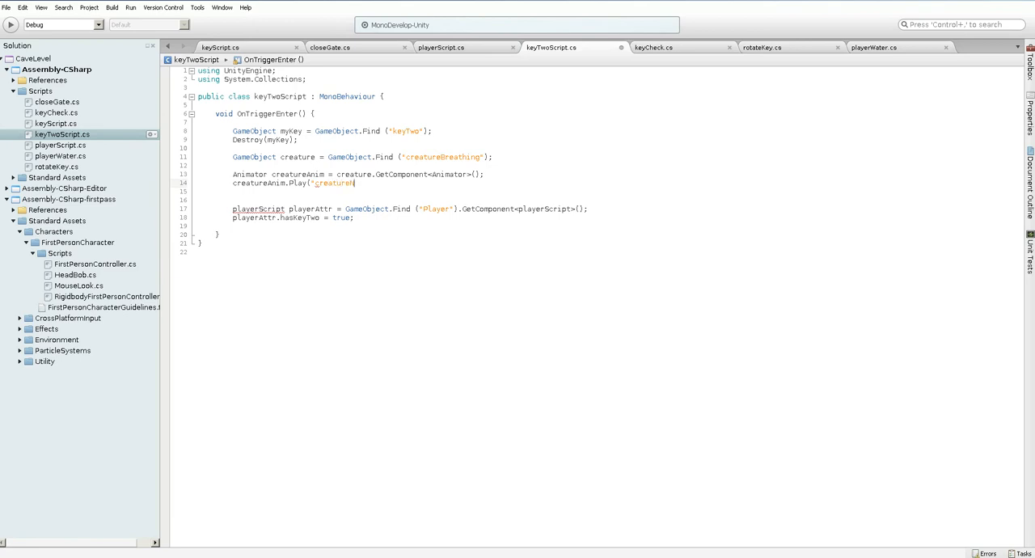
{"action": "type", "text": "BreathAnim\");"}
Return to Unity, run the level while inspecting the player's surroundings in the Scene view, and stop the playback
{"action": "key", "text": "alt+Tab"}
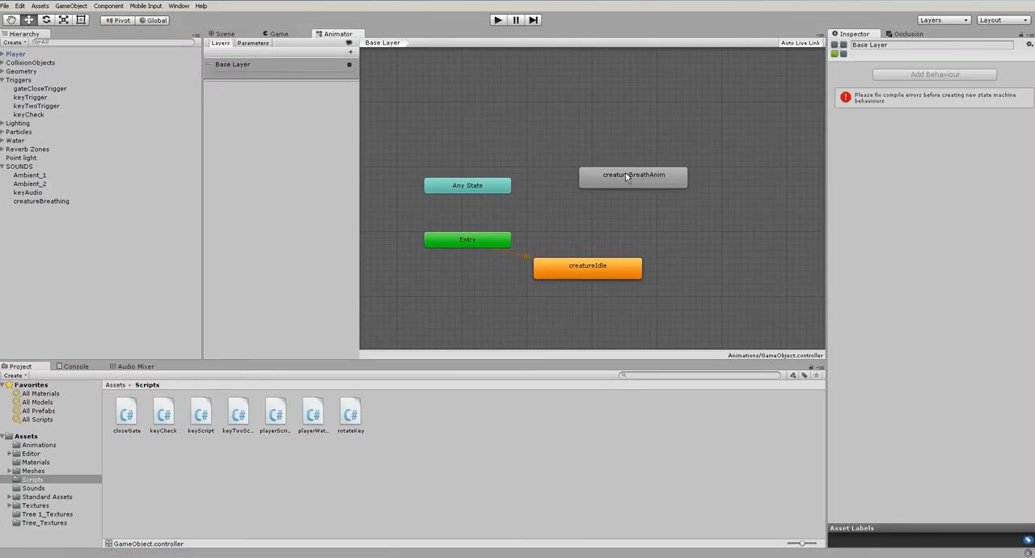
{"action": "key", "text": "ctrl+p"}
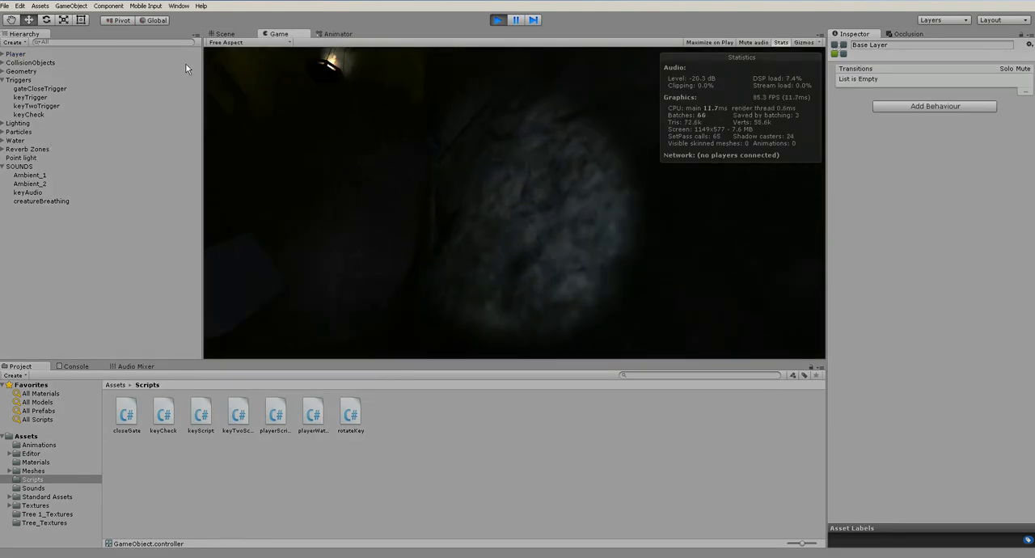
{"action": "left_click", "coordinate": [225, 38]}
{"action": "scroll", "coordinate": [600, 235], "scroll_direction": "down", "scroll_amount": 6}
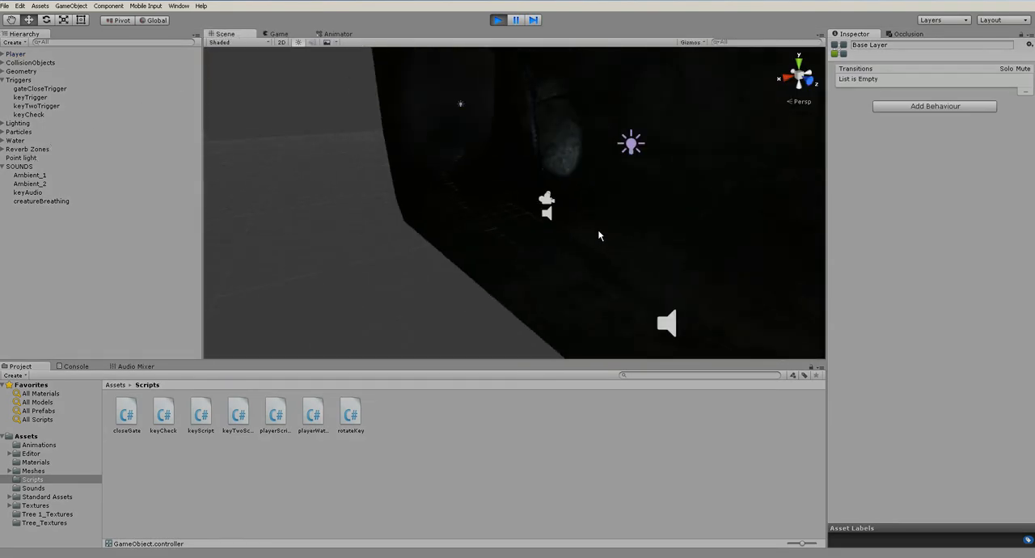
{"action": "left_click_drag", "start_coordinate": [600, 237], "coordinate": [672, 292], "text": "alt"}
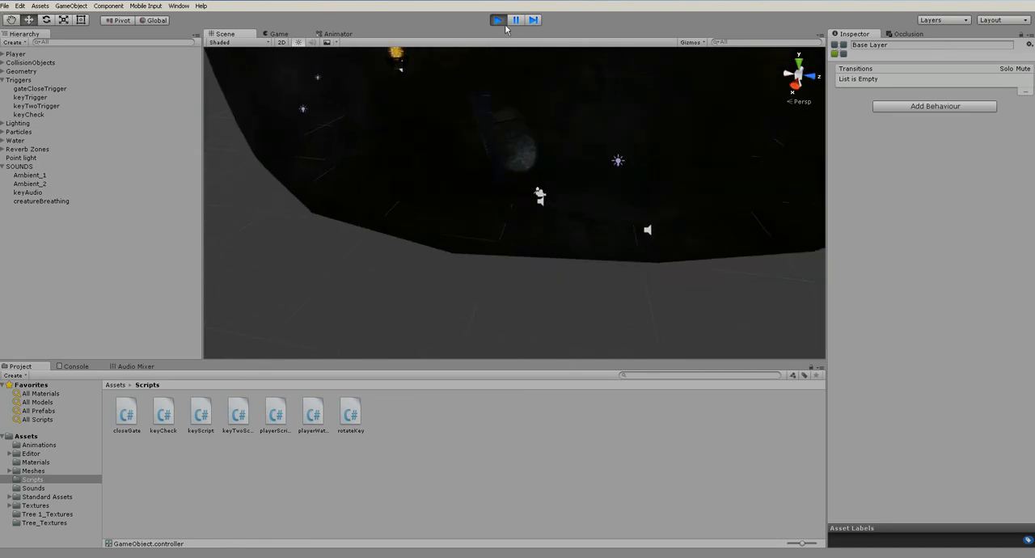
{"action": "left_click", "coordinate": [499, 21]}
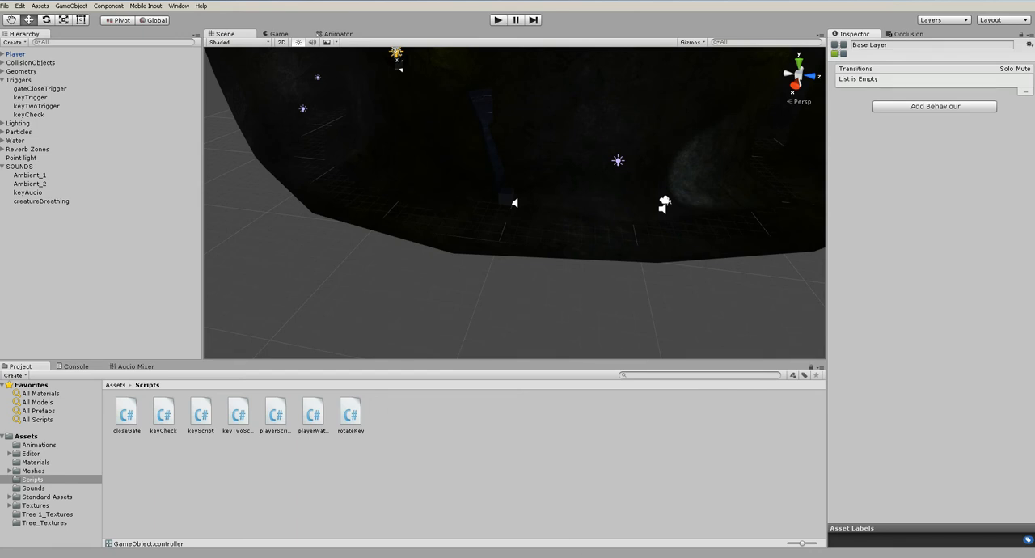
In keyTwoScript.cs, add AudioSource creatureSound = creature.GetComponent<AudioSource>(); below the creatureAnim.Play statement
{"action": "left_click", "coordinate": [570, 556]}
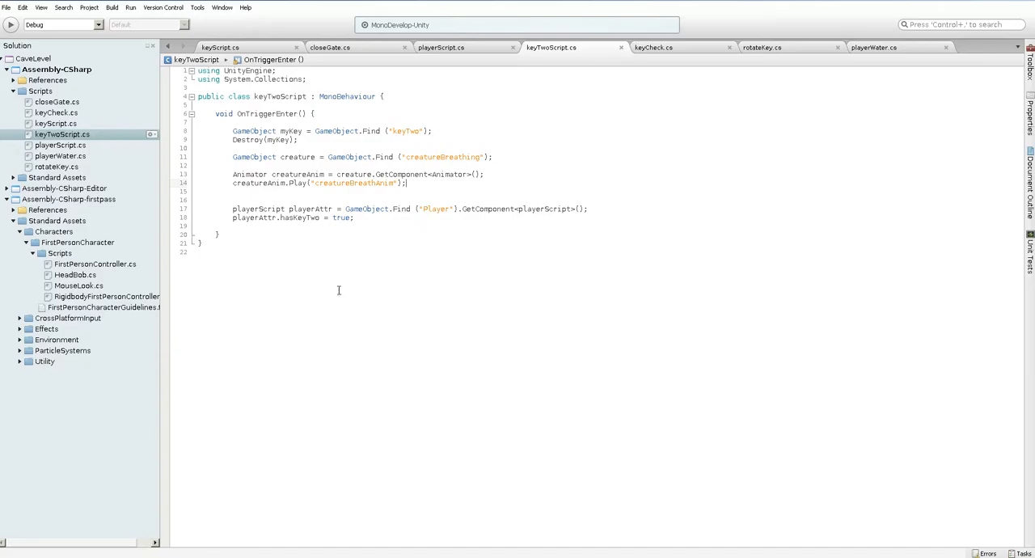
{"action": "left_click", "coordinate": [431, 184]}
{"action": "key", "text": "Return"}
{"action": "key", "text": "Return"}
{"action": "type", "text": "AudioSource c"}
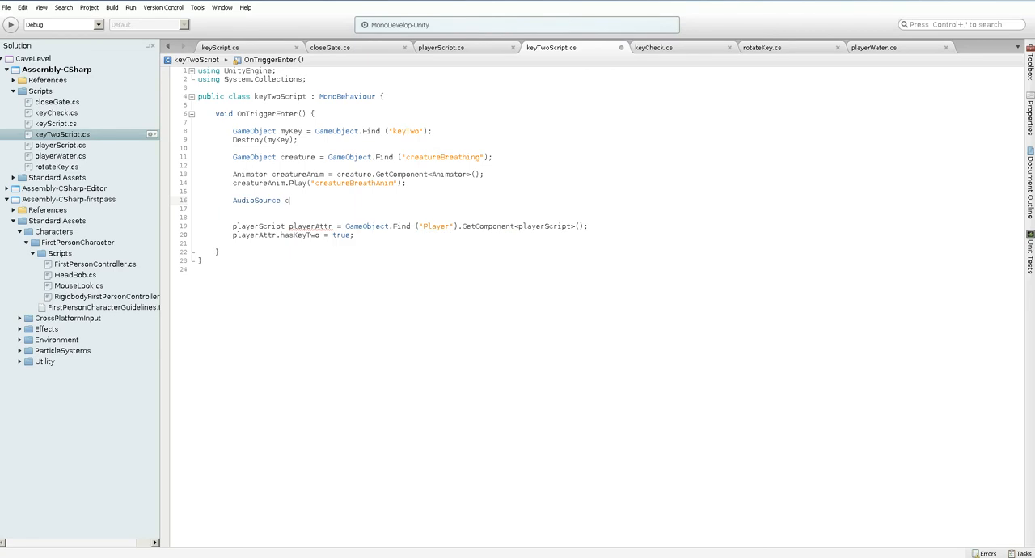
{"action": "type", "text": "reatureSound = cre"}
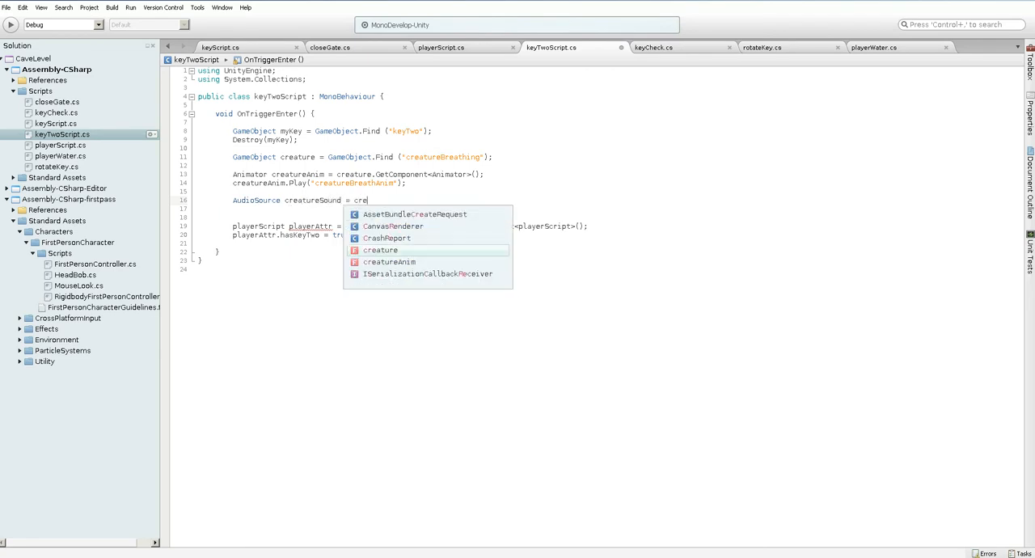
{"action": "type", "text": "ature.GetCom"}
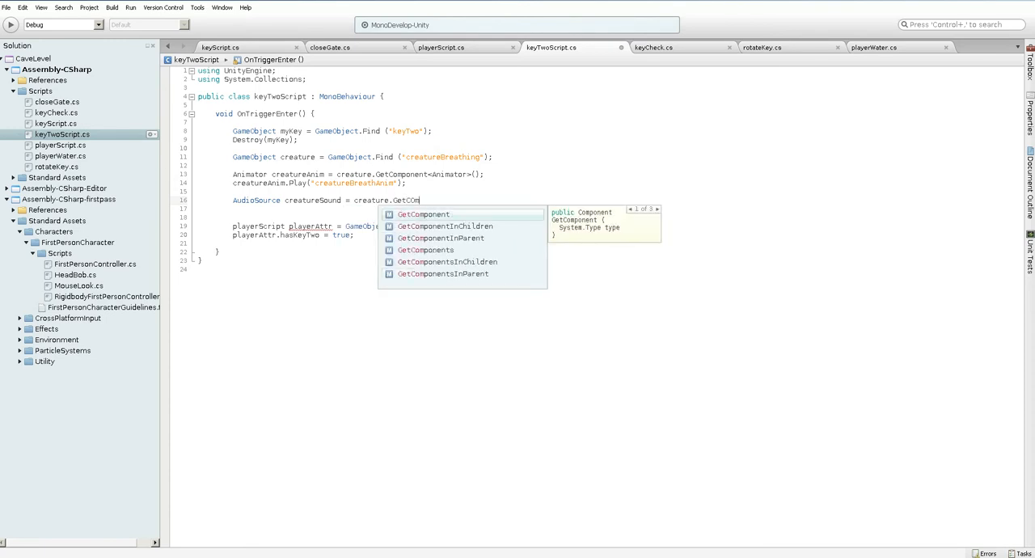
{"action": "type", "text": "ponent<Audi"}
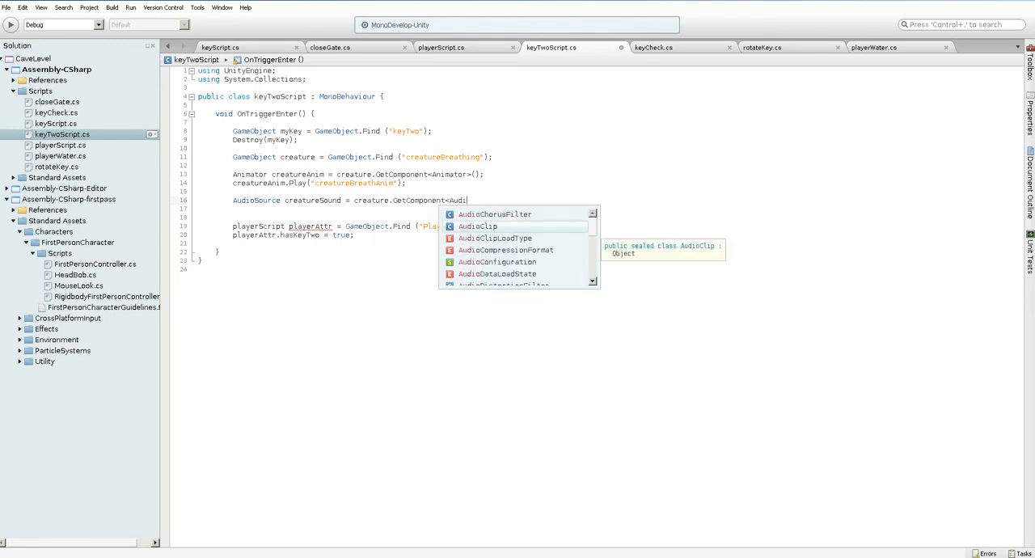
{"action": "type", "text": "oSource"}
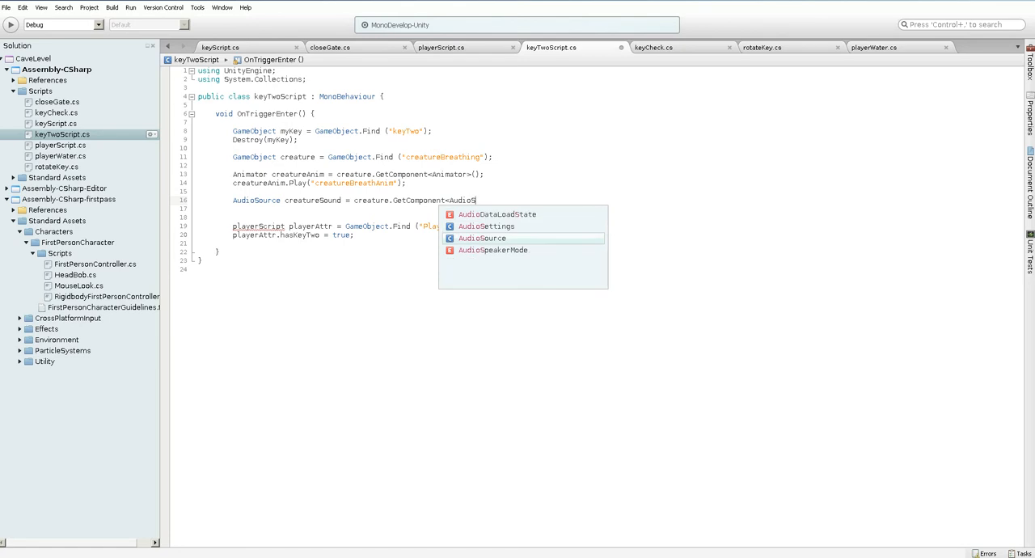
{"action": "type", "text": ">();"}
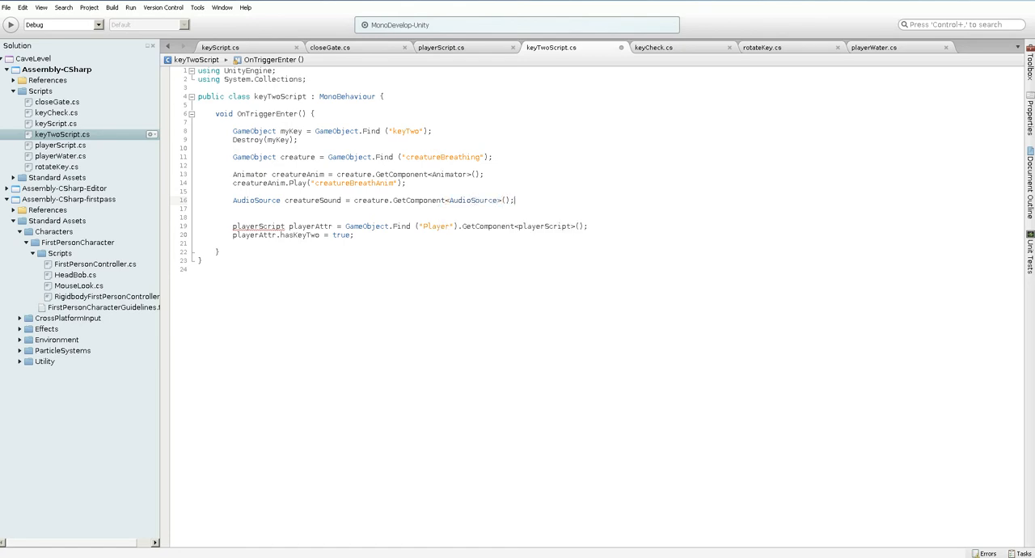
Add creatureSound.Play (); on the line below the AudioSource declaration
{"action": "key", "text": "Return"}
{"action": "type", "text": "creat"}
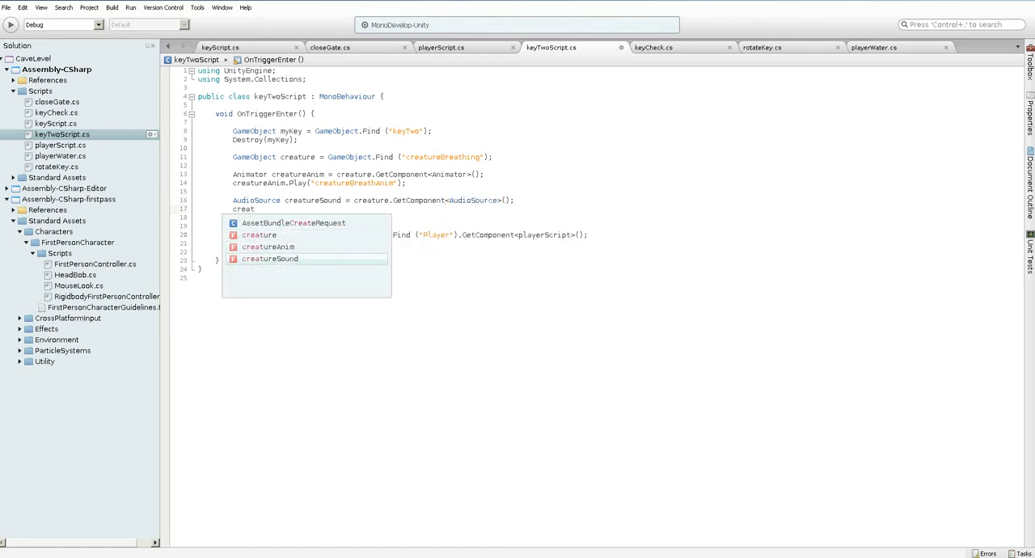
{"action": "type", "text": "ureSound.Play ();"}
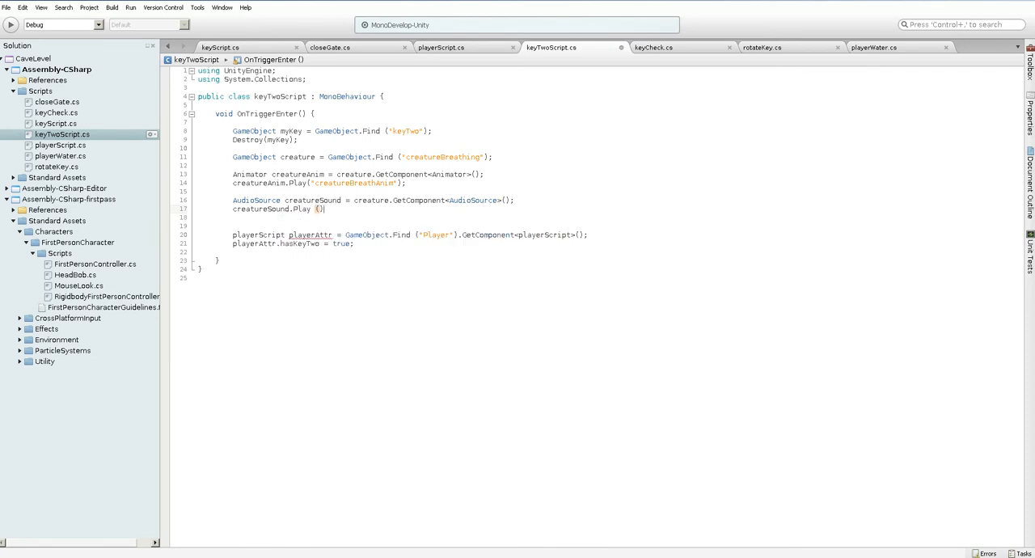
Return to Unity, run the level, walk the player through the cave to test the breathing trigger, and stop the playback
{"action": "key", "text": "alt+Tab"}
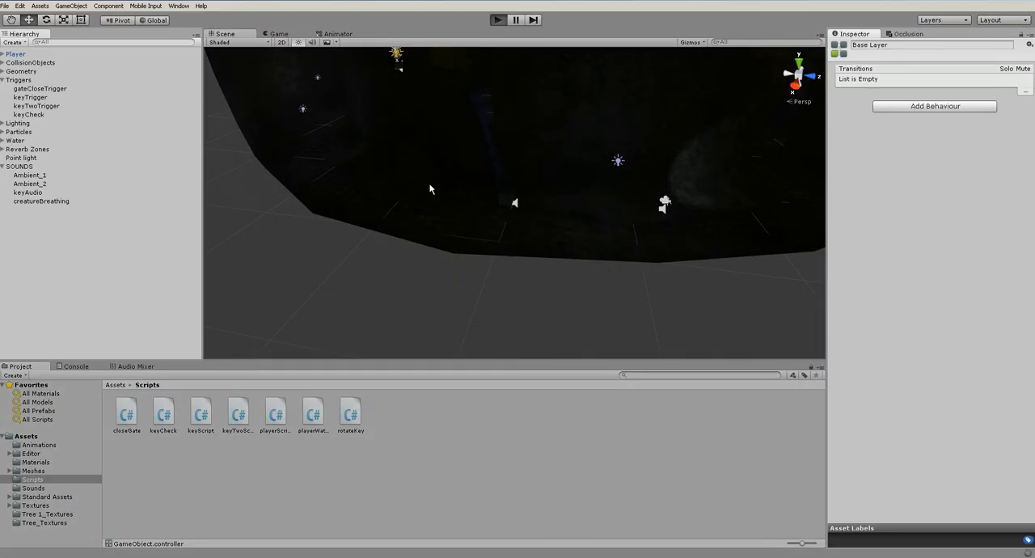
{"action": "key", "text": "ctrl+p"}
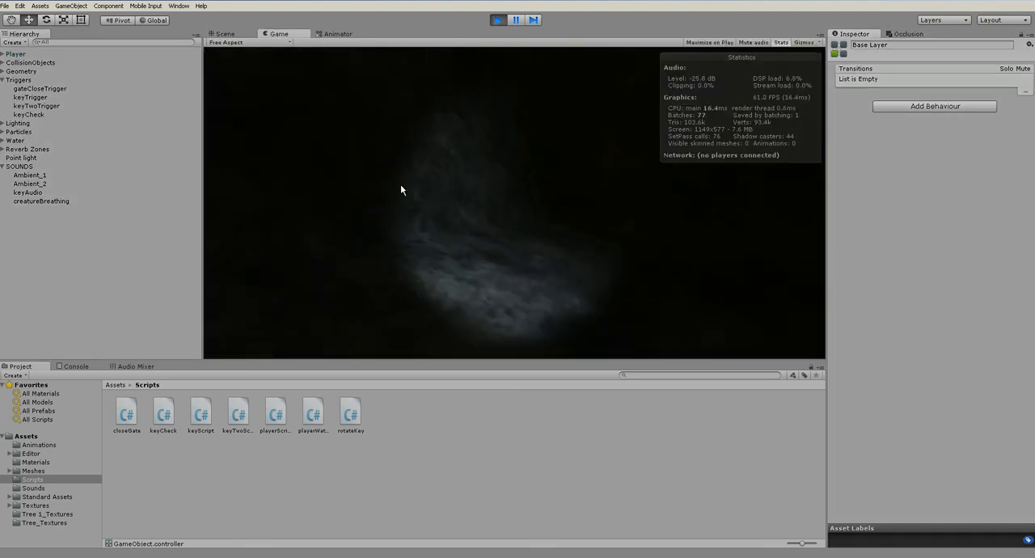
{"action": "key", "text": "w"}
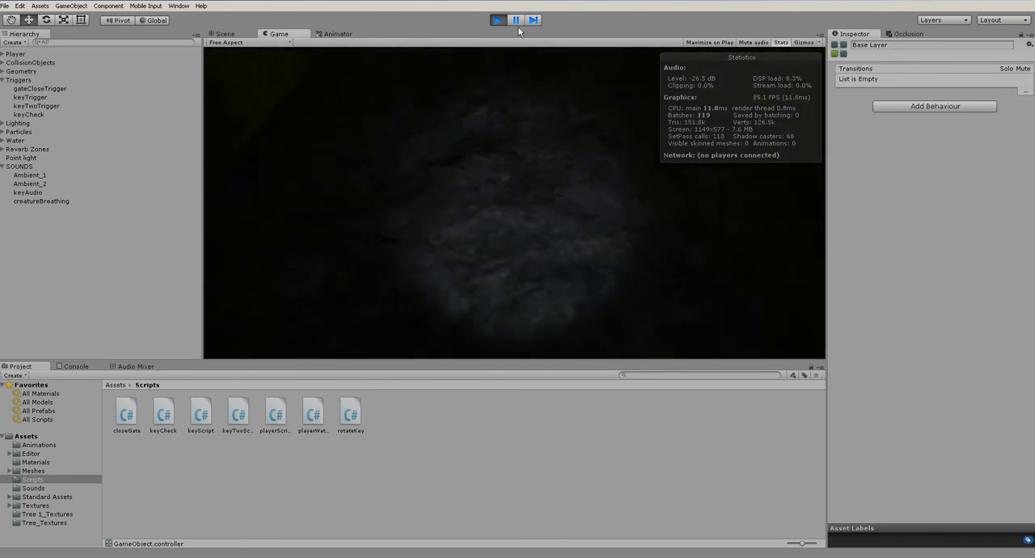
{"action": "left_click", "coordinate": [497, 19]}
Set the pitch of creatureBreathing's Audio Source to 0.5 and run the level again
{"action": "left_click", "coordinate": [50, 201]}
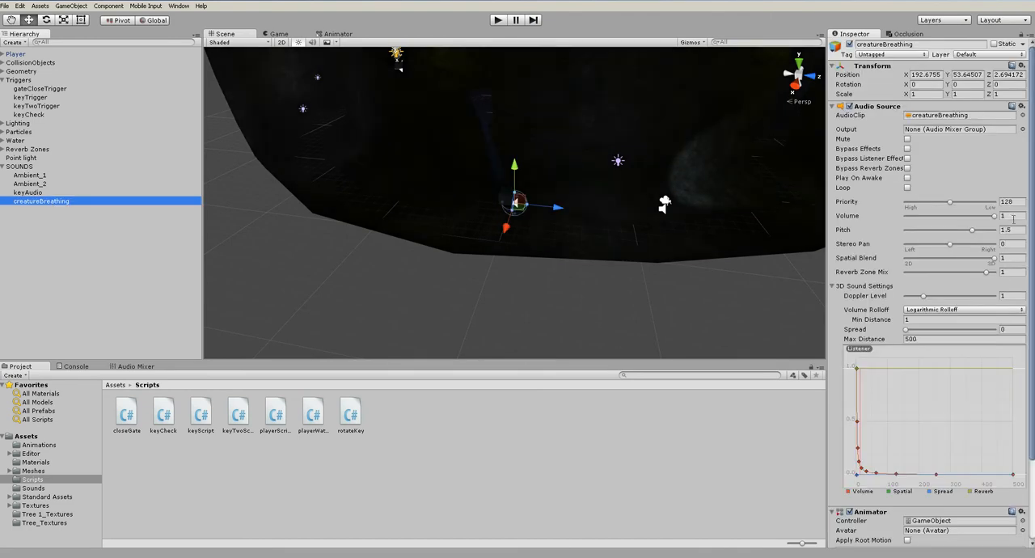
{"action": "left_click", "coordinate": [1003, 230]}
{"action": "left_click", "coordinate": [36, 201]}
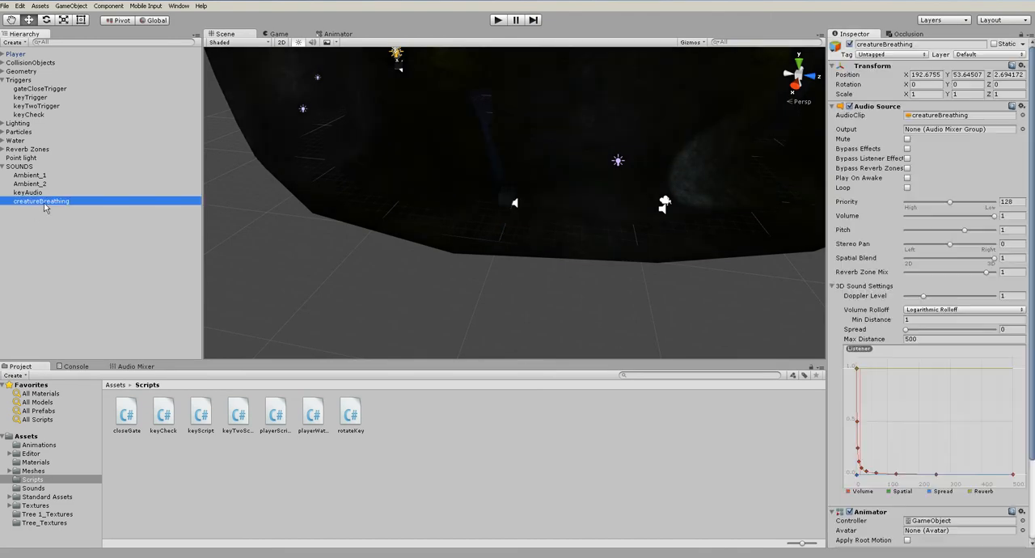
{"action": "left_click", "coordinate": [1014, 232]}
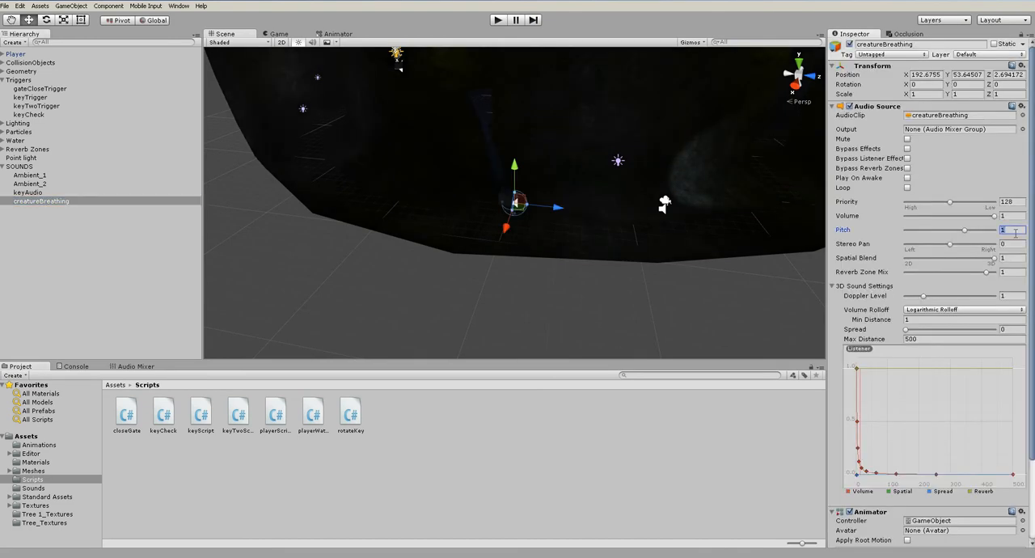
{"action": "left_click", "coordinate": [498, 20]}
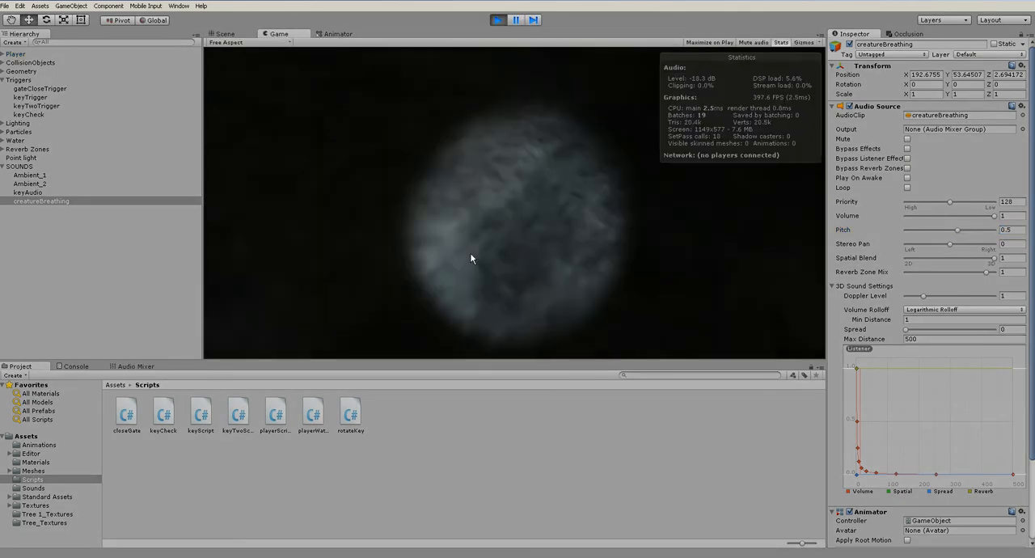
Finish the running test, set creatureBreathing's Max Distance to 10, and run the level again to check the breathing sound
{"action": "key", "text": "w"}
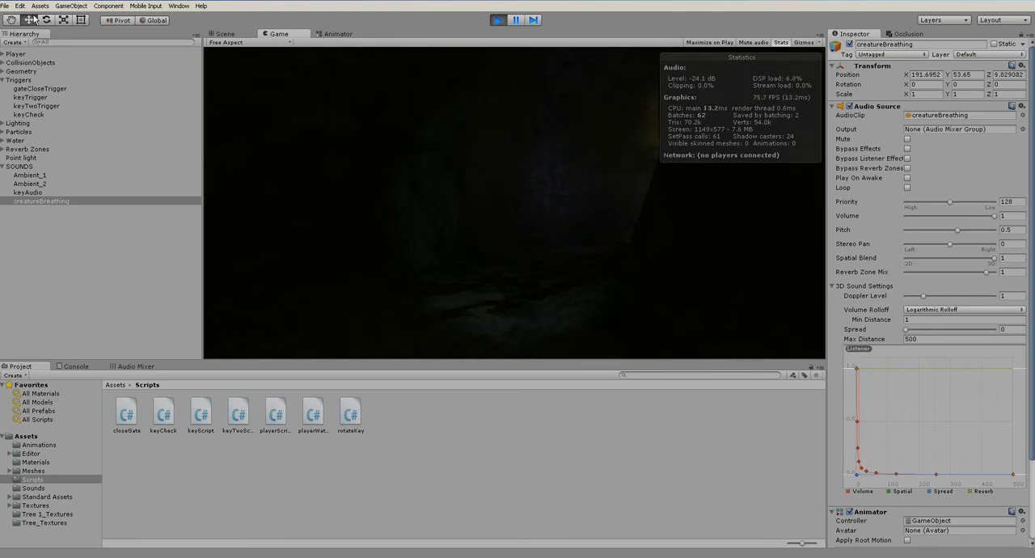
{"action": "key", "text": "ctrl+p"}
{"action": "left_click", "coordinate": [936, 338]}
{"action": "type", "text": "10"}
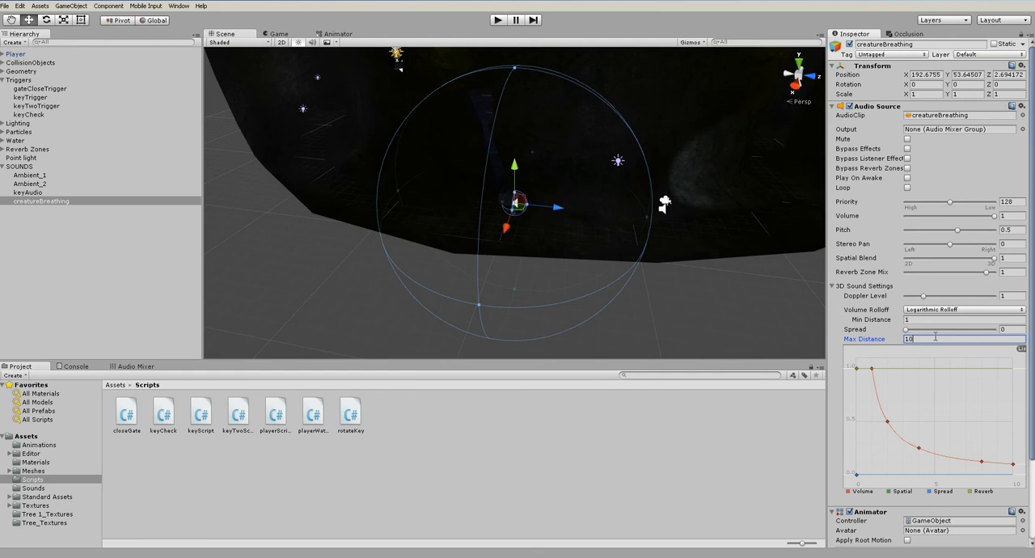
{"action": "key", "text": "ctrl+p"}
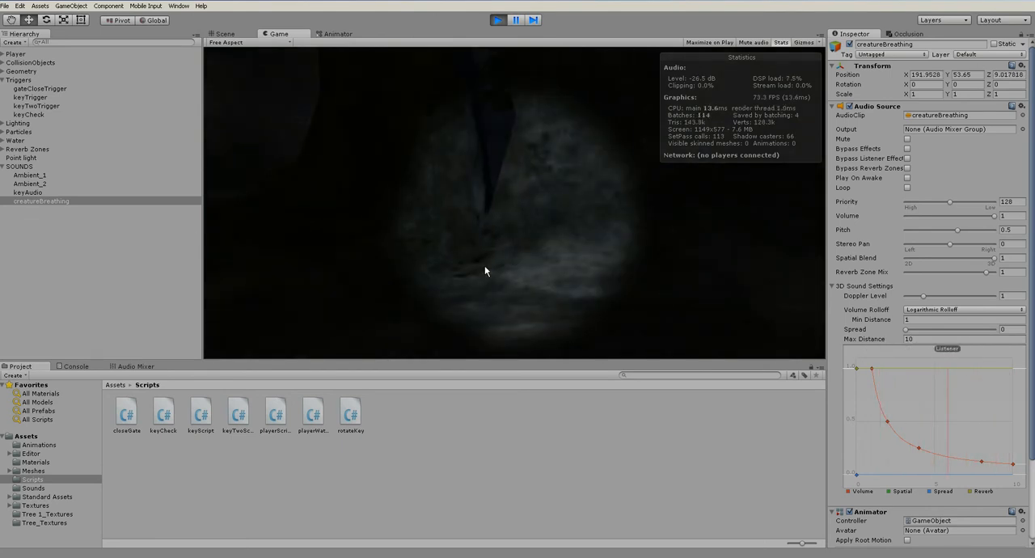
{"action": "left_click", "coordinate": [497, 21]}
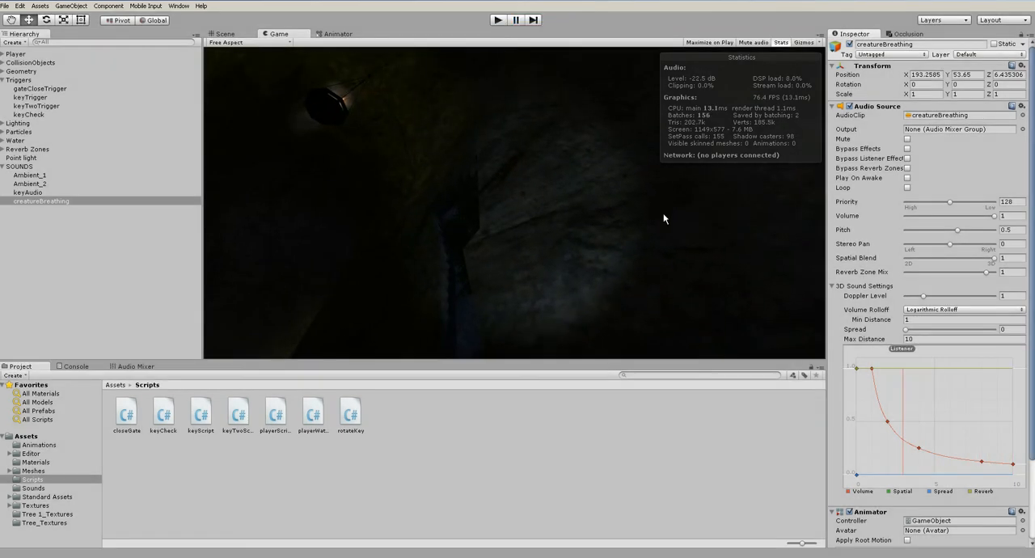
Set creatureBreathing's Min Distance to 2, run the level to test the falloff, and stop the playback
{"action": "left_click", "coordinate": [918, 320]}
{"action": "type", "text": "2"}
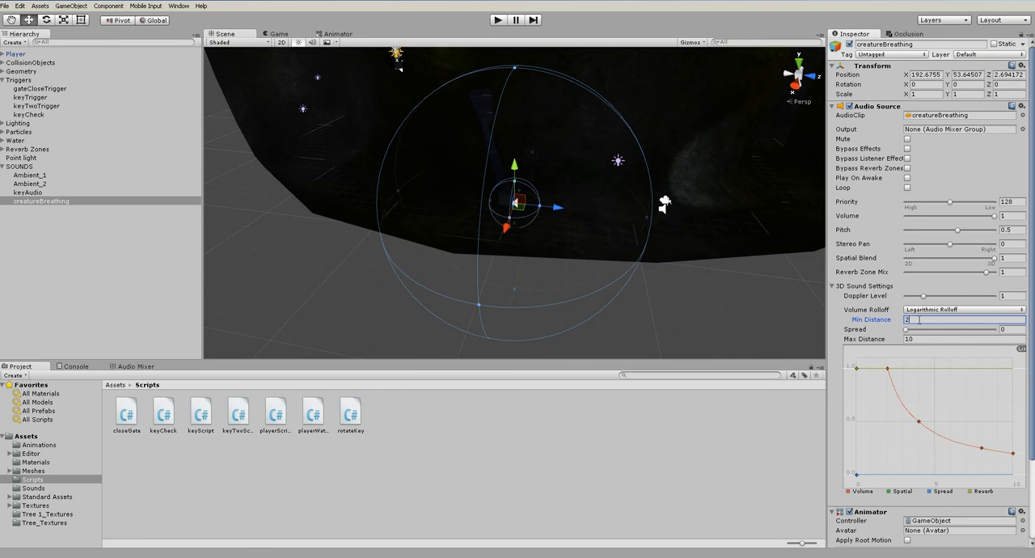
{"action": "left_click", "coordinate": [497, 21]}
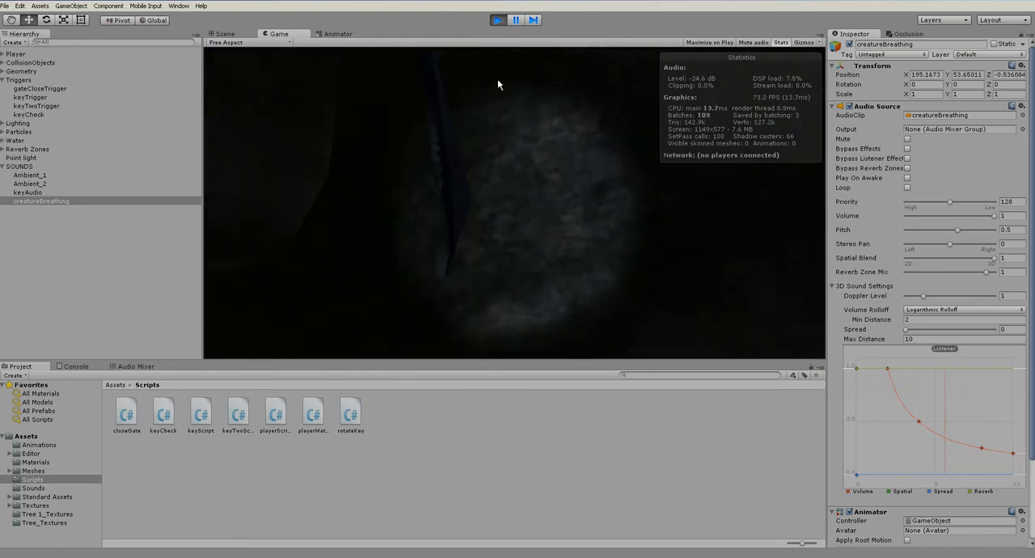
{"action": "left_click", "coordinate": [498, 21]}
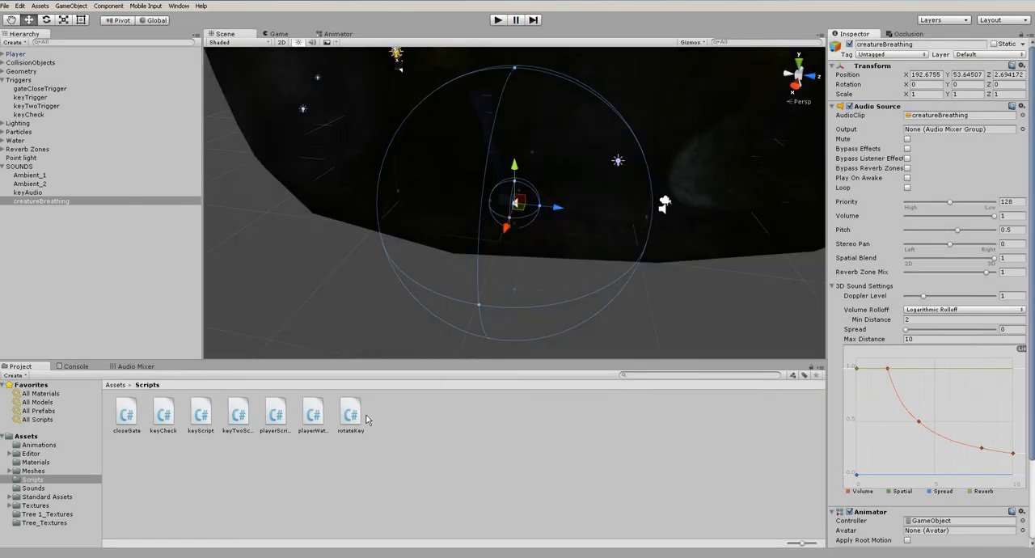
Check the Ambient group's settings in the Audio Mixer and clear the selection
{"action": "left_click", "coordinate": [135, 366]}
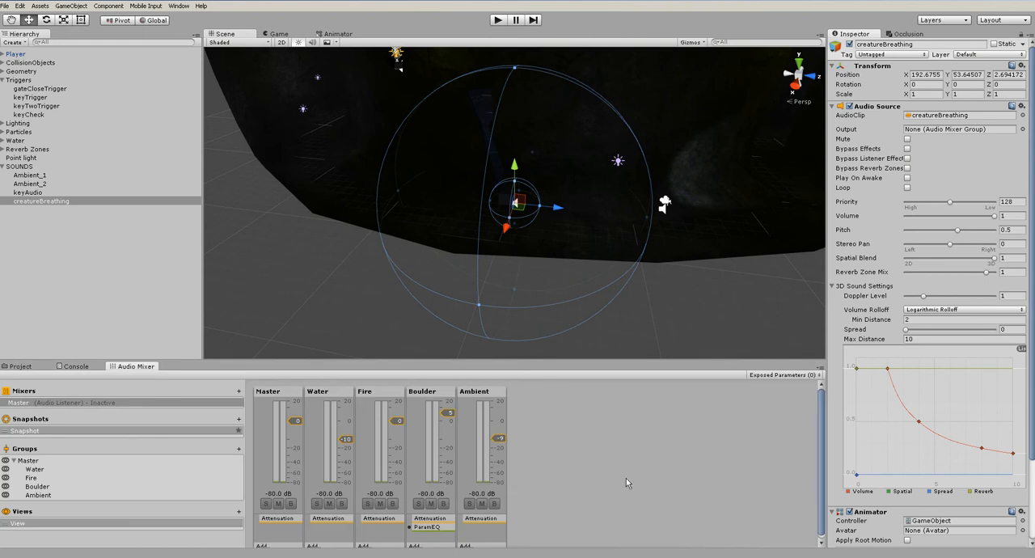
{"action": "left_click", "coordinate": [486, 393]}
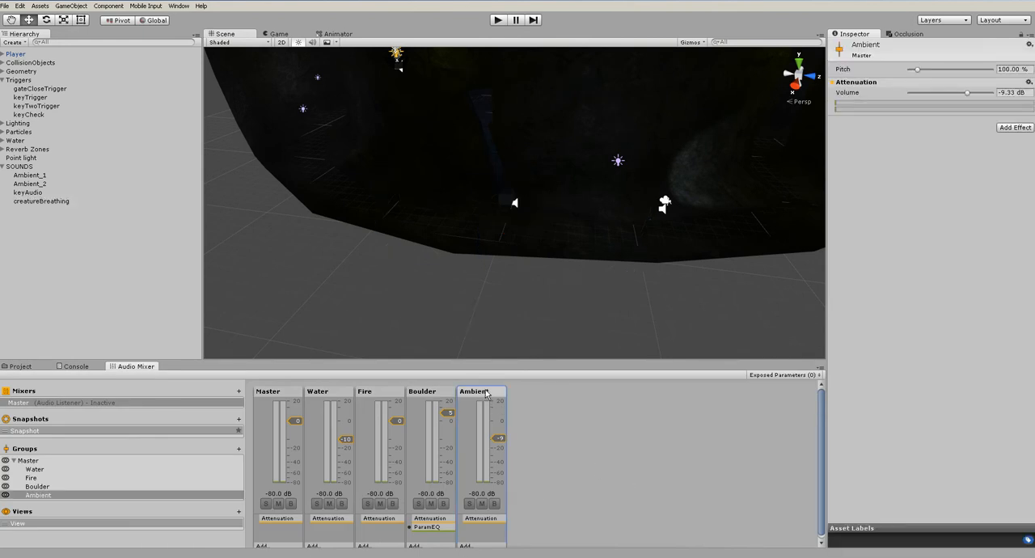
{"action": "left_click", "coordinate": [590, 440]}
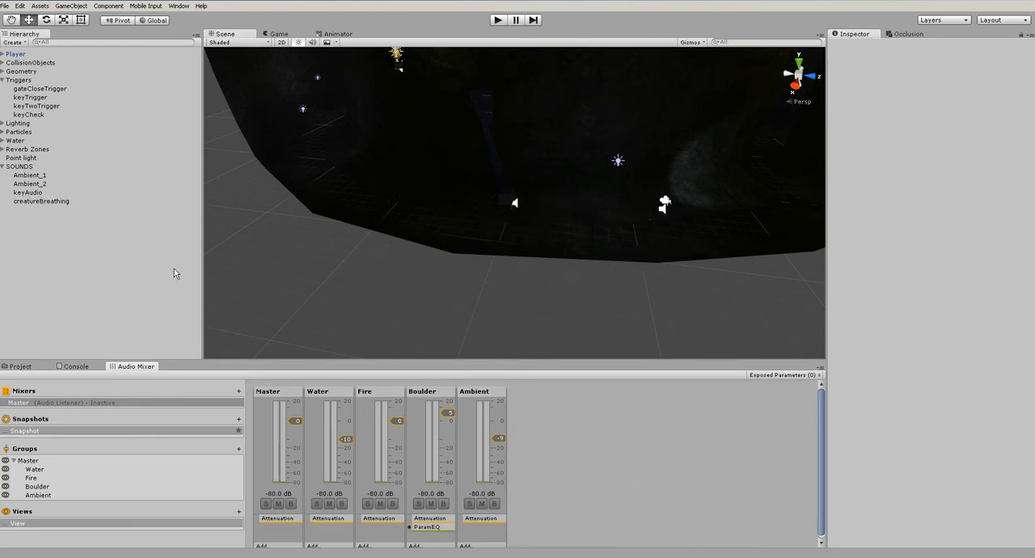
Create an audio reverb zone in the cave at the creatureBreathing location and frame it
{"action": "scroll", "coordinate": [485, 250], "scroll_direction": "down", "scroll_amount": 8}
{"action": "left_click_drag", "start_coordinate": [540, 252], "coordinate": [518, 254], "text": "alt"}
{"action": "scroll", "coordinate": [518, 255], "scroll_direction": "down", "scroll_amount": 4}
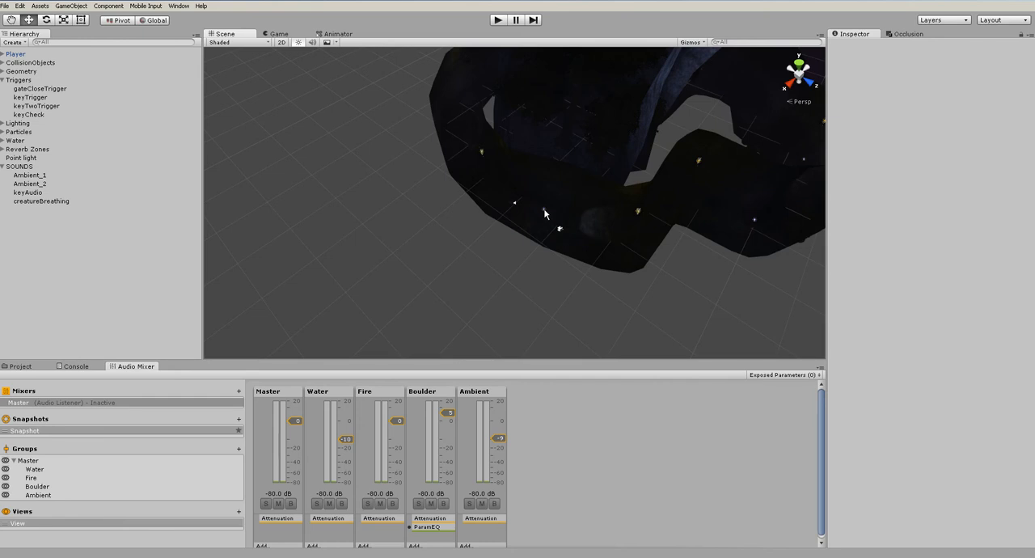
{"action": "left_click", "coordinate": [545, 209]}
{"action": "left_click", "coordinate": [71, 6]}
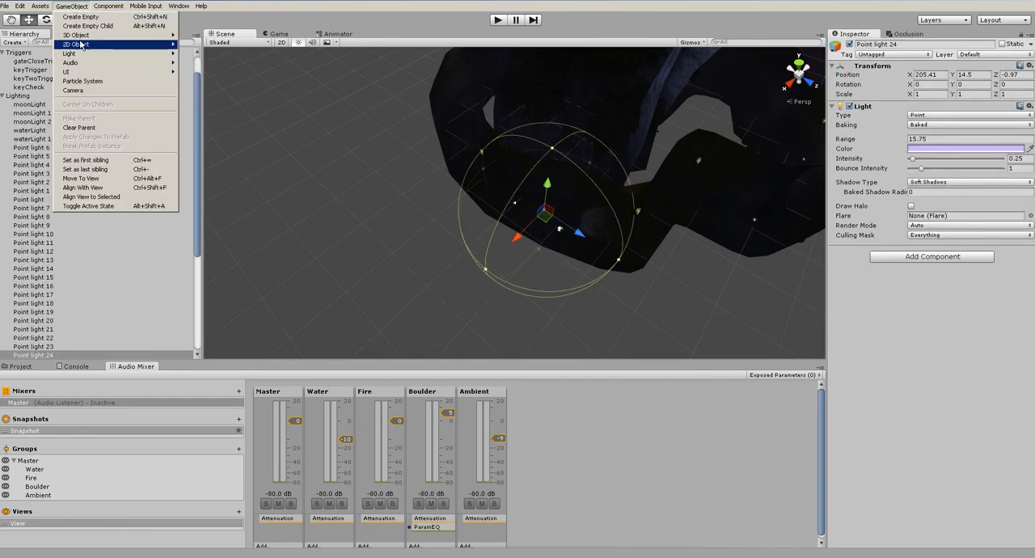
{"action": "mouse_move", "coordinate": [113, 63]}
{"action": "left_click", "coordinate": [208, 71]}
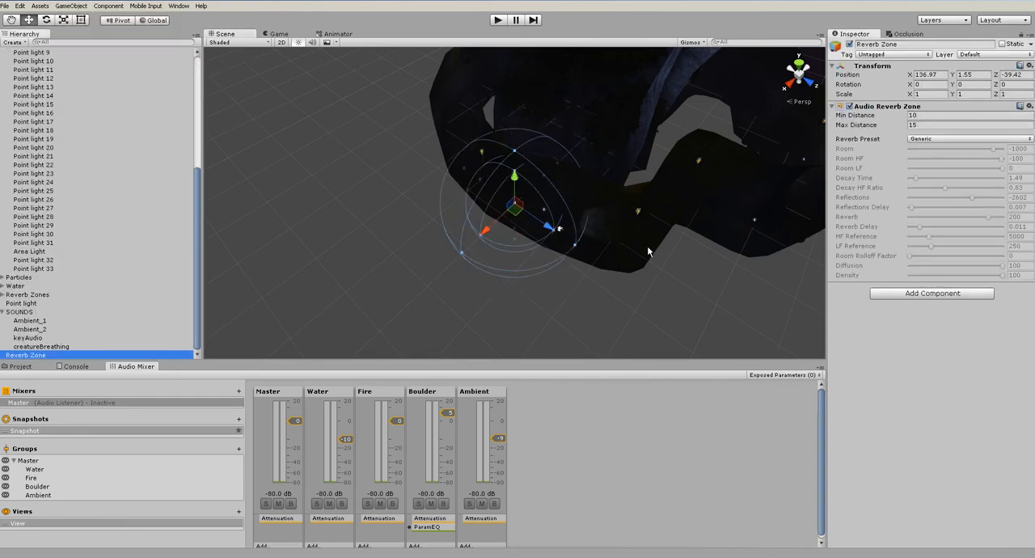
{"action": "key", "text": "f"}
Set the new Reverb Zone's preset to Stone Corridor, its Min Distance to 15 and its Max Distance to 20
{"action": "left_click", "coordinate": [946, 139]}
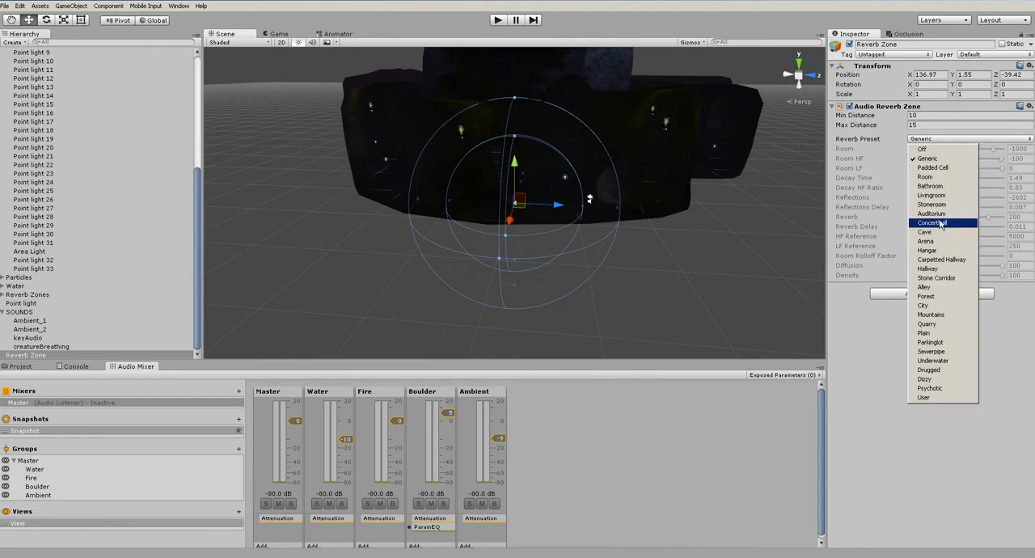
{"action": "left_click", "coordinate": [930, 287]}
{"action": "left_click_drag", "start_coordinate": [501, 210], "coordinate": [368, 247], "text": "alt"}
{"action": "scroll", "coordinate": [527, 205], "scroll_direction": "up", "scroll_amount": 8}
{"action": "left_click_drag", "start_coordinate": [550, 217], "coordinate": [719, 235], "text": "alt"}
{"action": "left_click_drag", "start_coordinate": [858, 116], "coordinate": [844, 119]}
{"action": "type", "text": "15"}
{"action": "key", "text": "Tab"}
{"action": "type", "text": "20"}
{"action": "key", "text": "Tab"}
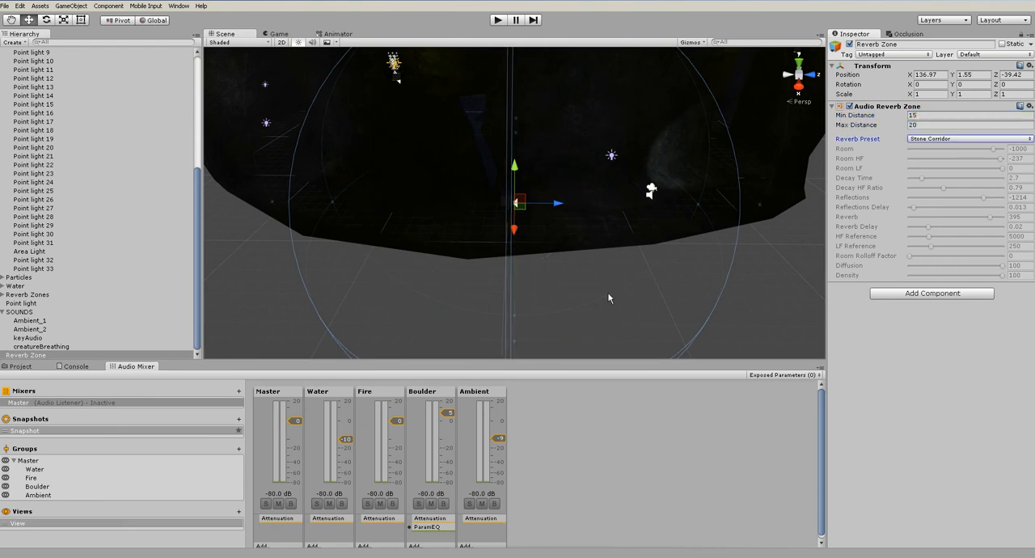
Run the level to test the reverb, stop it, and set creatureBreathing's pitch to 1
{"action": "key", "text": "ctrl+p"}
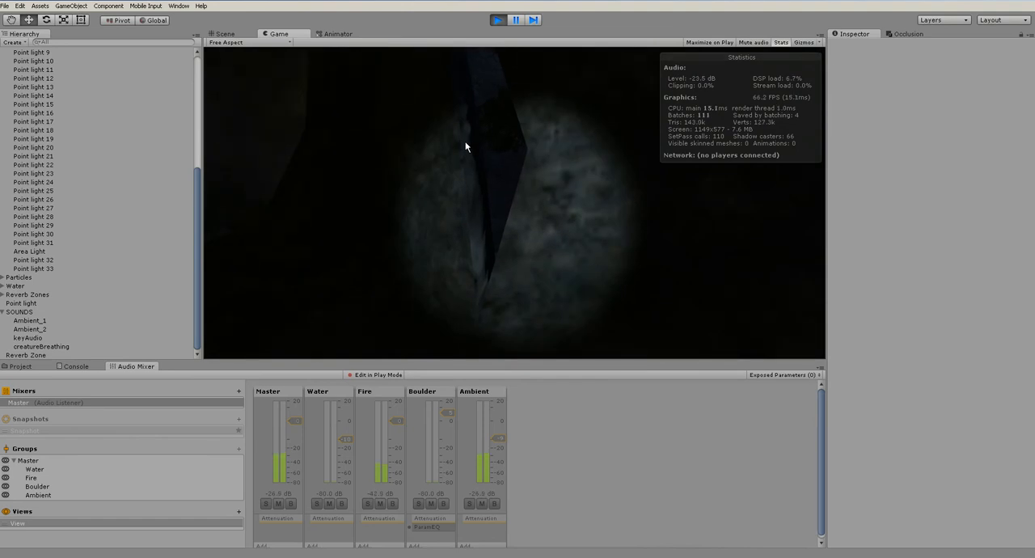
{"action": "left_click", "coordinate": [497, 20]}
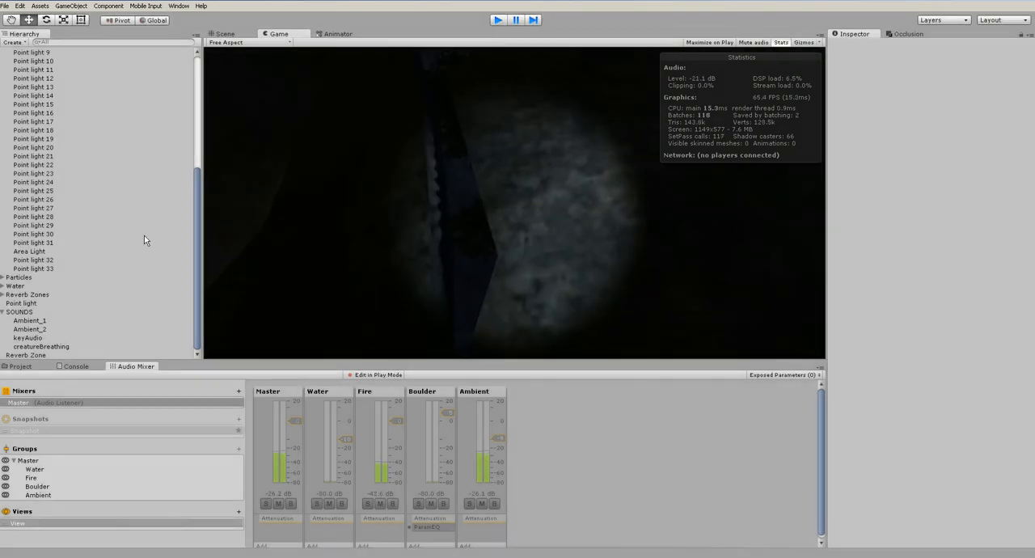
{"action": "left_click", "coordinate": [41, 346]}
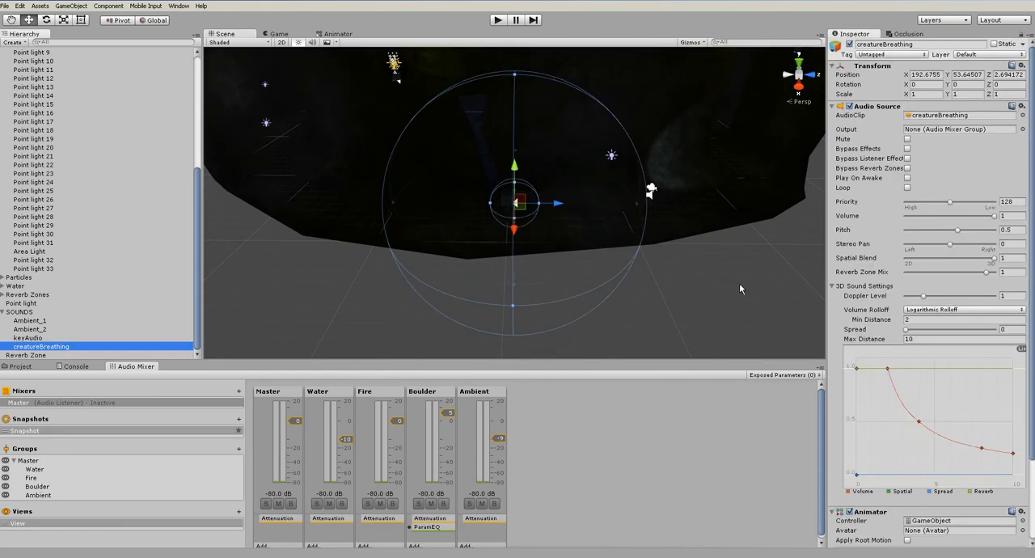
{"action": "left_click_drag", "start_coordinate": [1010, 230], "coordinate": [937, 228]}
{"action": "type", "text": "1"}
{"action": "key", "text": "Tab"}
{"action": "left_click", "coordinate": [656, 442]}
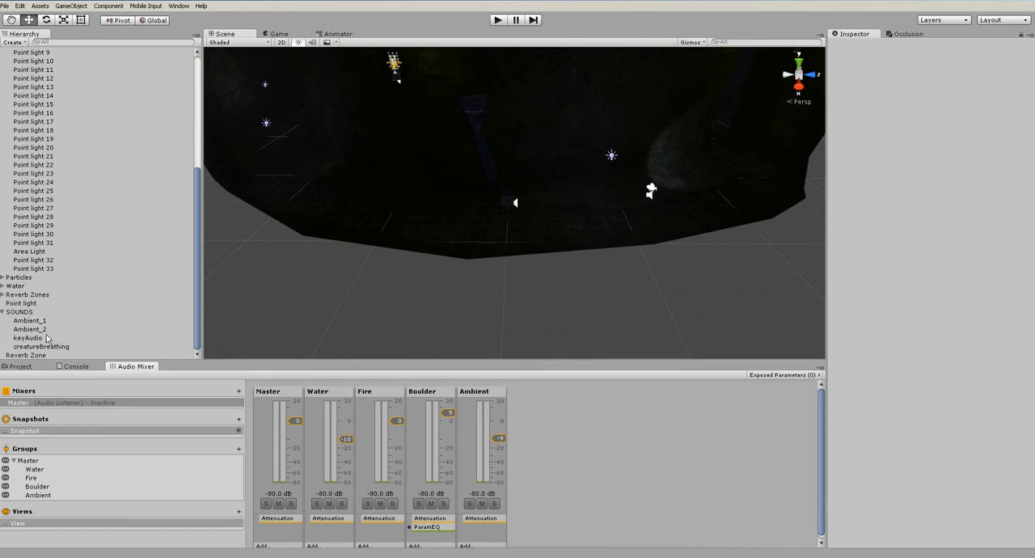
Move the new Reverb Zone into the Reverb Zones group, then run and stop the level to test the sound
{"action": "left_click_drag", "start_coordinate": [32, 357], "coordinate": [65, 296]}
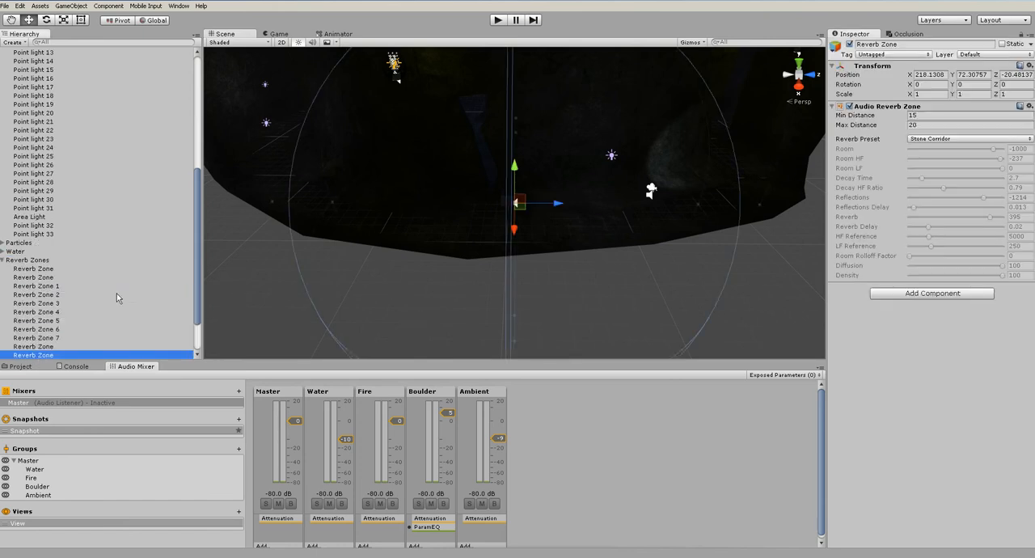
{"action": "left_click_drag", "start_coordinate": [597, 272], "coordinate": [622, 285], "text": "alt"}
{"action": "scroll", "coordinate": [394, 276], "scroll_direction": "down", "scroll_amount": 6}
{"action": "left_click", "coordinate": [341, 283]}
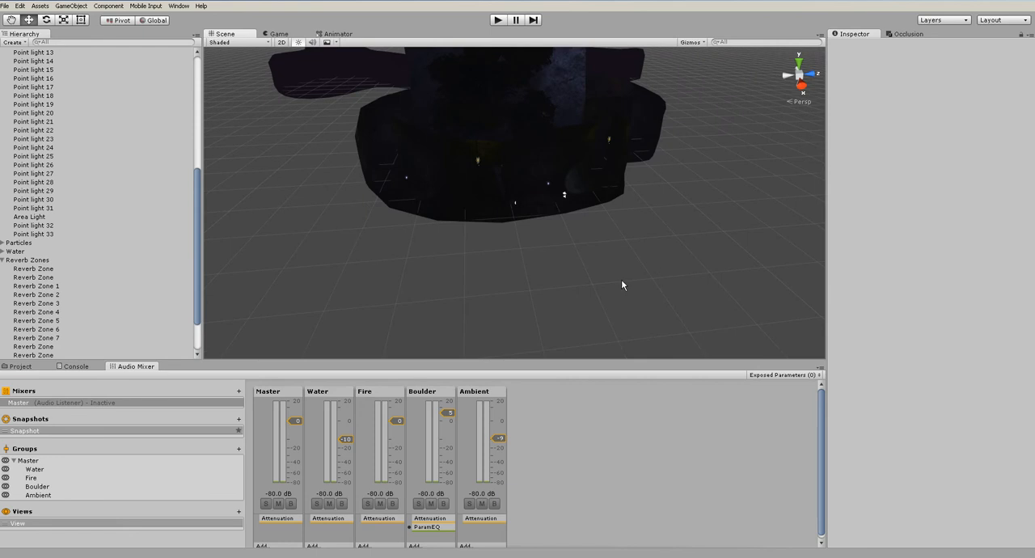
{"action": "left_click", "coordinate": [3, 260]}
{"action": "left_click", "coordinate": [499, 21]}
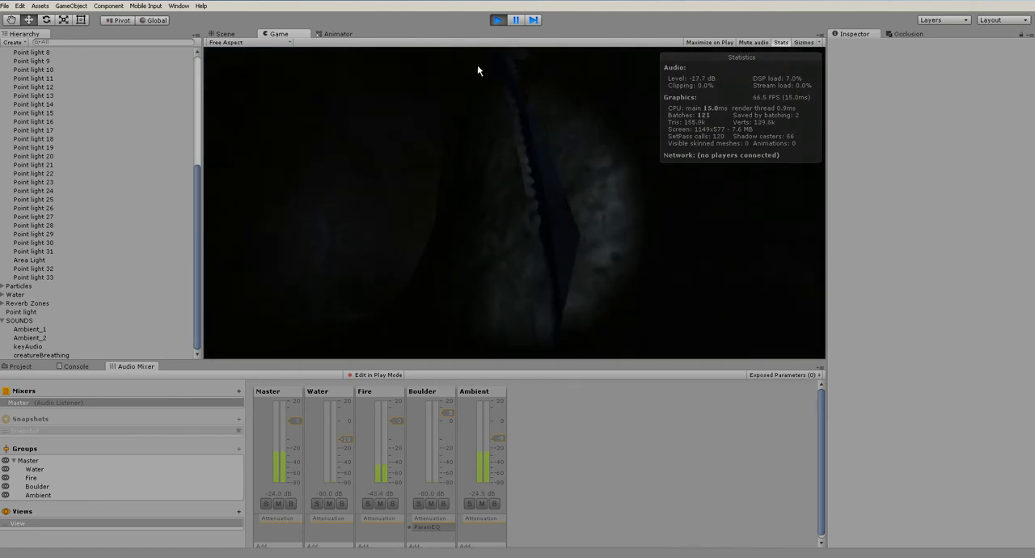
{"action": "left_click", "coordinate": [499, 22]}
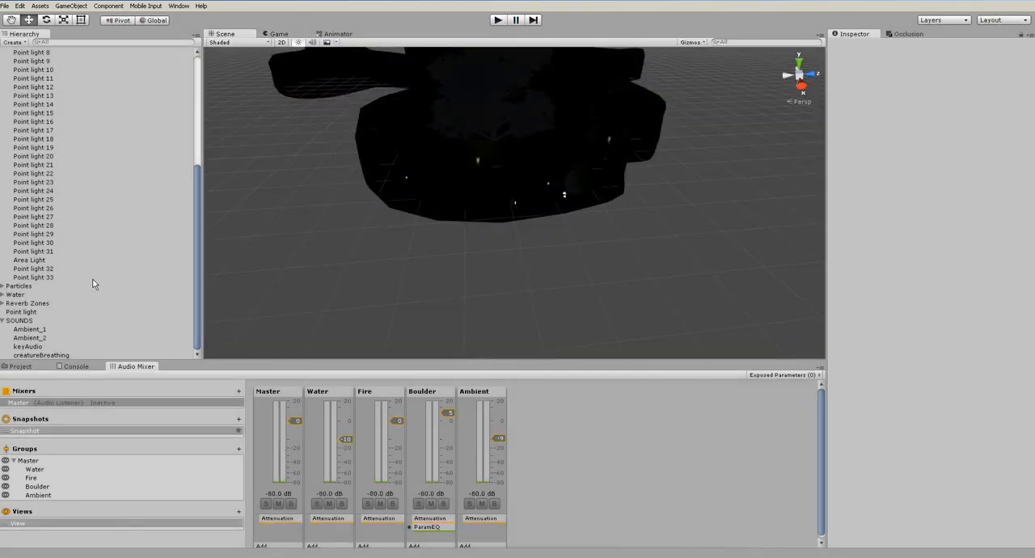
Tidy the hierarchy by collapsing the Lighting group, and save keyAudio as a prefab in the Assets folder
{"action": "left_click", "coordinate": [12, 321]}
{"action": "scroll", "coordinate": [81, 271], "scroll_direction": "up", "scroll_amount": 6}
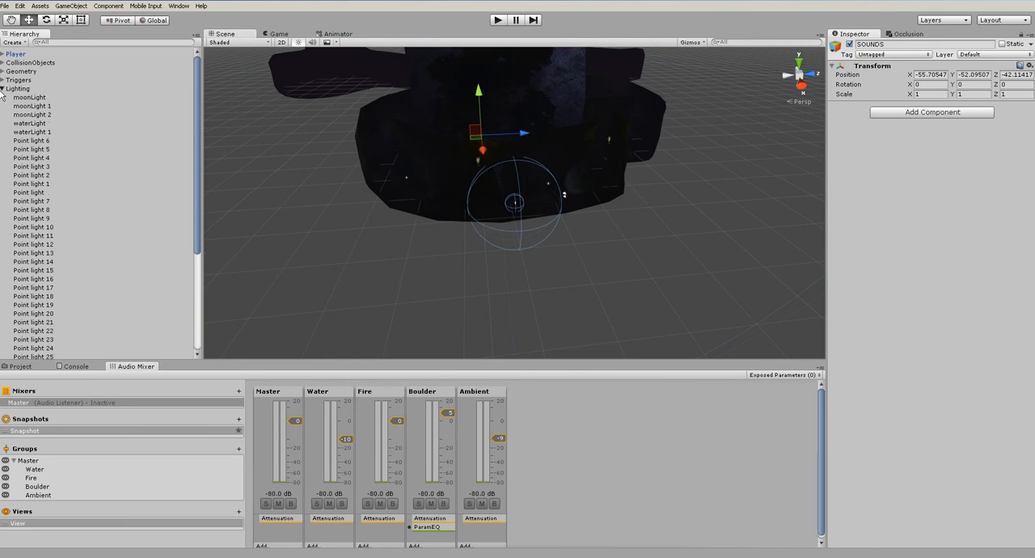
{"action": "left_click", "coordinate": [2, 89]}
{"action": "left_click", "coordinate": [96, 184]}
{"action": "left_click", "coordinate": [38, 158]}
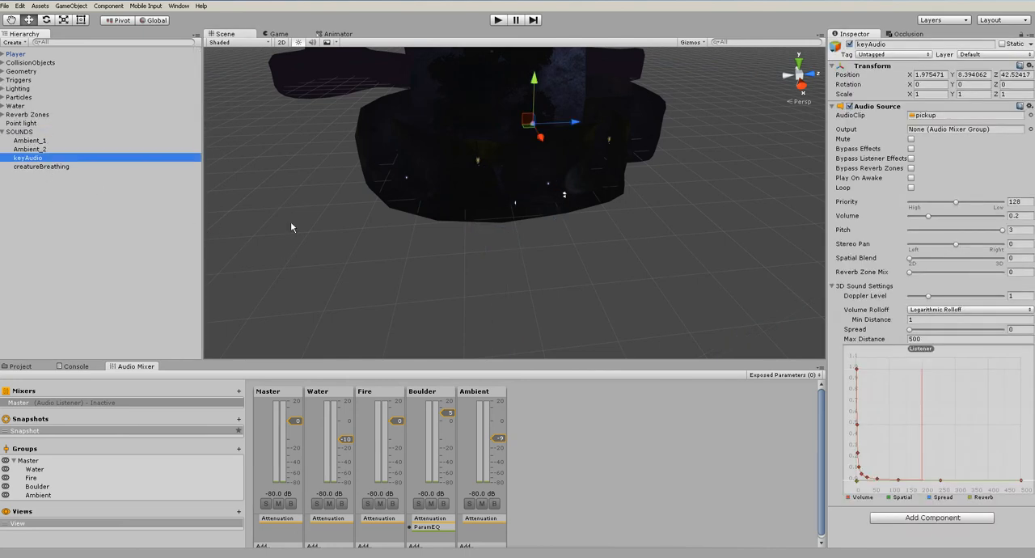
{"action": "left_click", "coordinate": [20, 366]}
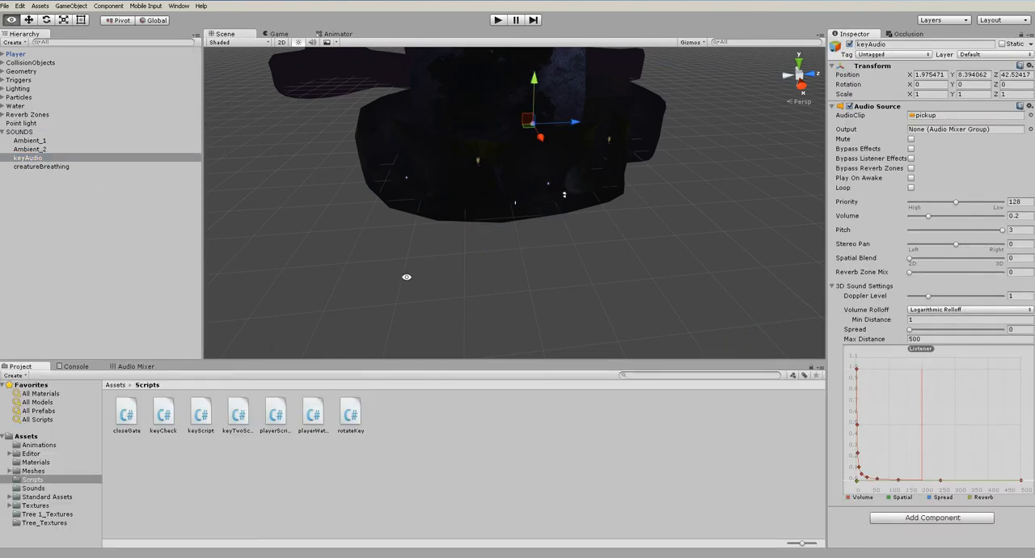
{"action": "left_click", "coordinate": [76, 366]}
{"action": "left_click", "coordinate": [22, 367]}
{"action": "left_click_drag", "start_coordinate": [553, 227], "coordinate": [357, 239], "text": "alt"}
{"action": "middle_click_drag", "start_coordinate": [625, 221], "coordinate": [322, 216]}
{"action": "left_click_drag", "start_coordinate": [41, 162], "coordinate": [595, 485]}
Place an instance of the keyAudio prefab near creatureBreathing at about X 137.85, Y 2.51, Z -39.86, and move it into SOUNDS
{"action": "left_click_drag", "start_coordinate": [536, 415], "coordinate": [537, 254]}
{"action": "key", "text": "f"}
{"action": "scroll", "coordinate": [528, 235], "scroll_direction": "up", "scroll_amount": 4}
{"action": "left_click_drag", "start_coordinate": [517, 200], "coordinate": [435, 143]}
{"action": "left_click_drag", "start_coordinate": [540, 307], "coordinate": [687, 199], "text": "alt"}
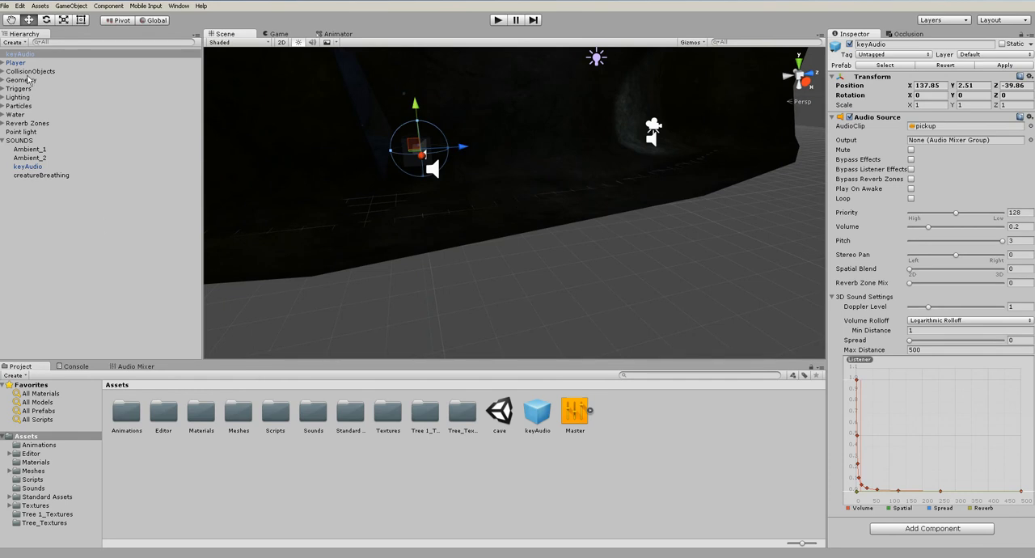
{"action": "left_click_drag", "start_coordinate": [20, 56], "coordinate": [25, 148]}
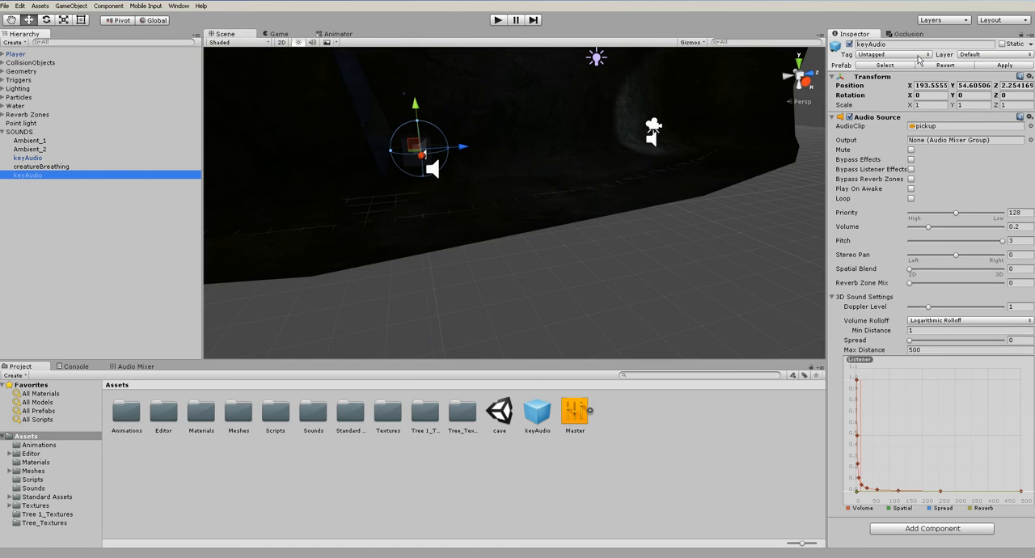
Rename the new keyAudio instance under SOUNDS so it identifies the second key's sound
{"action": "left_click", "coordinate": [885, 45]}
{"action": "left_click", "coordinate": [901, 46]}
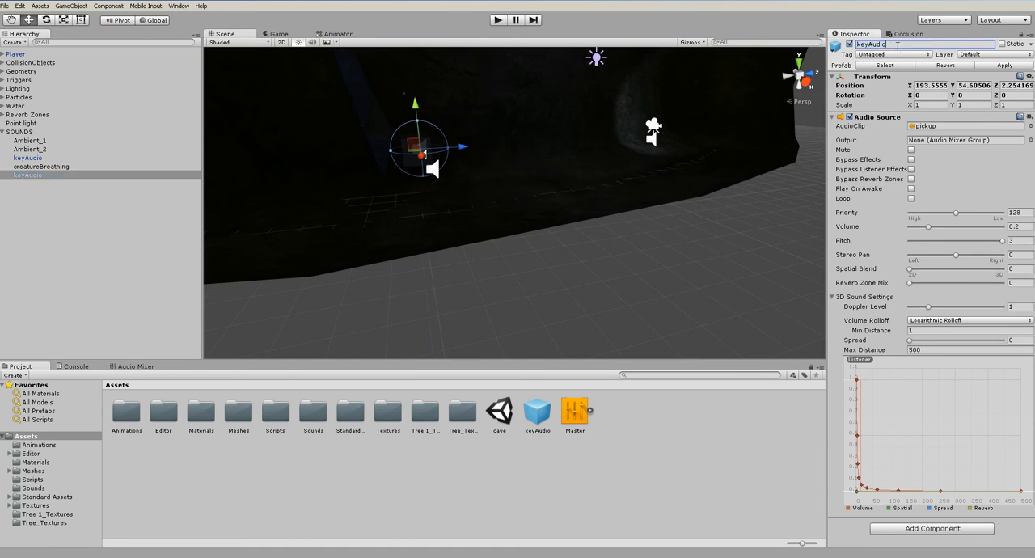
{"action": "type", "text": "To"}
Switch to MonoDevelop and start an AudioSource keyTwoSound declaration below creatureSound.Play (); in keyTwoScript.cs
{"action": "left_click", "coordinate": [588, 556]}
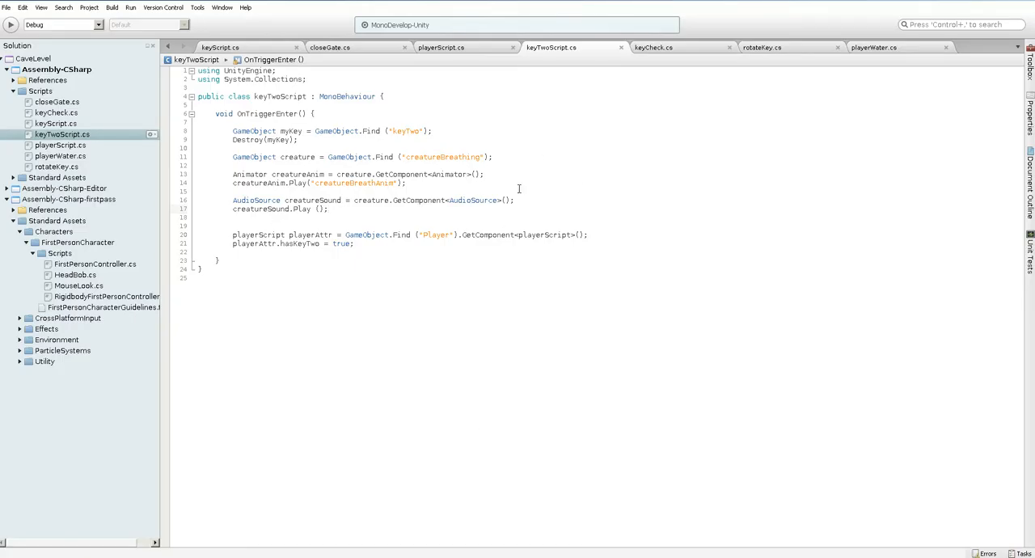
{"action": "key", "text": "alt+Tab"}
{"action": "key", "text": "alt+Tab"}
{"action": "key", "text": "Return"}
{"action": "key", "text": "Return"}
{"action": "type", "text": "A"}
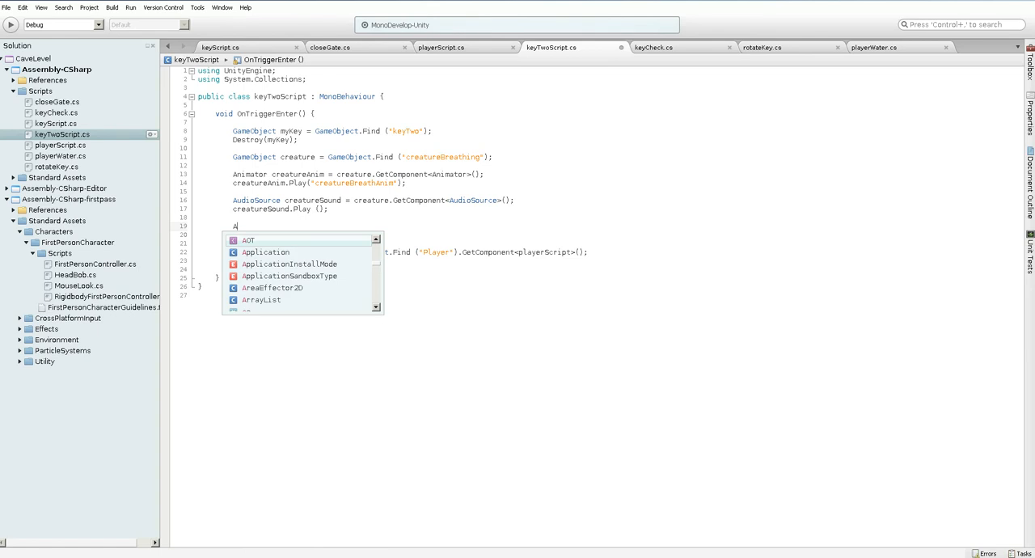
{"action": "type", "text": "udioSource keyT"}
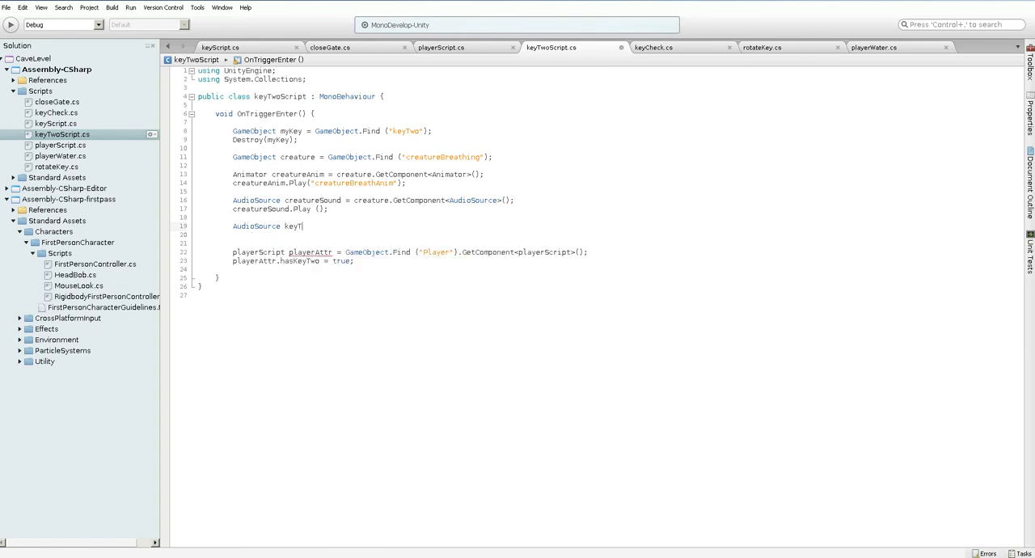
{"action": "type", "text": "c"}
{"action": "key", "text": "BackSpace"}
{"action": "type", "text": "cre"}
{"action": "key", "text": "BackSpace"}
{"action": "key", "text": "BackSpace"}
{"action": "key", "text": "BackSpace"}
Assign GameObject.Find ("keyTwoAudio") to the keyTwoSound AudioSource declaration in keyTwoScript.cs
{"action": "type", "text": "Gam"}
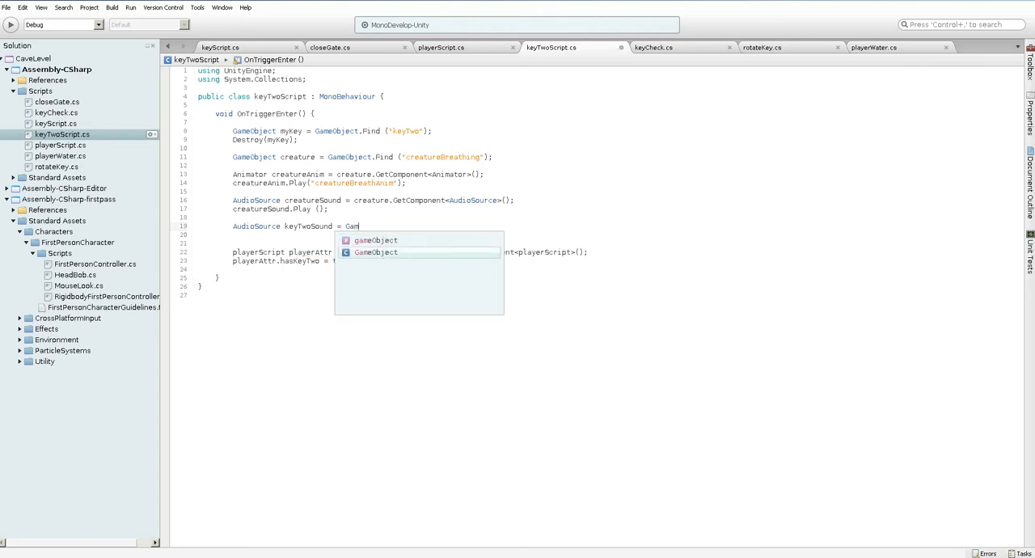
{"action": "type", "text": "eObject.Find"}
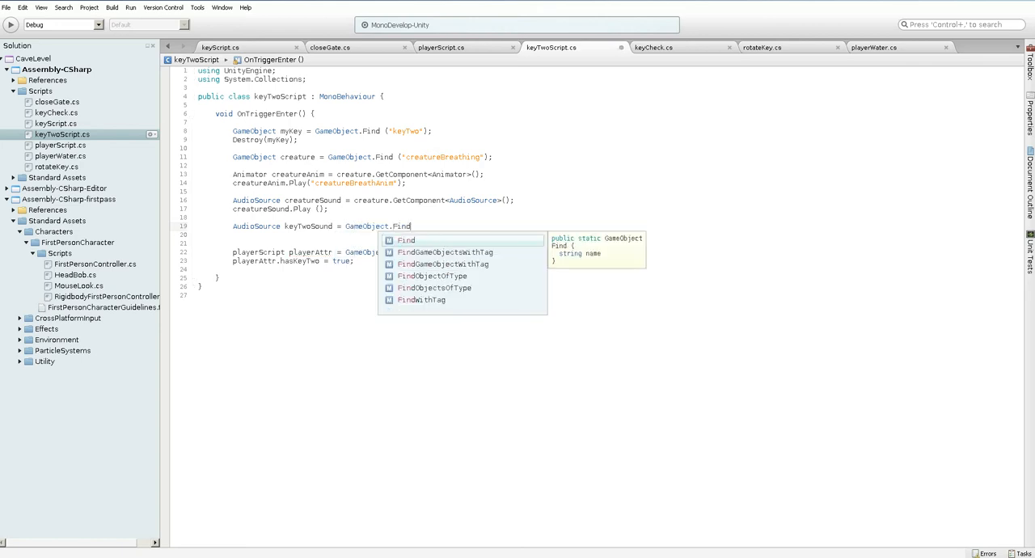
{"action": "type", "text": " (\""}
{"action": "key", "text": "alt+Tab"}
{"action": "key", "text": "alt+Tab"}
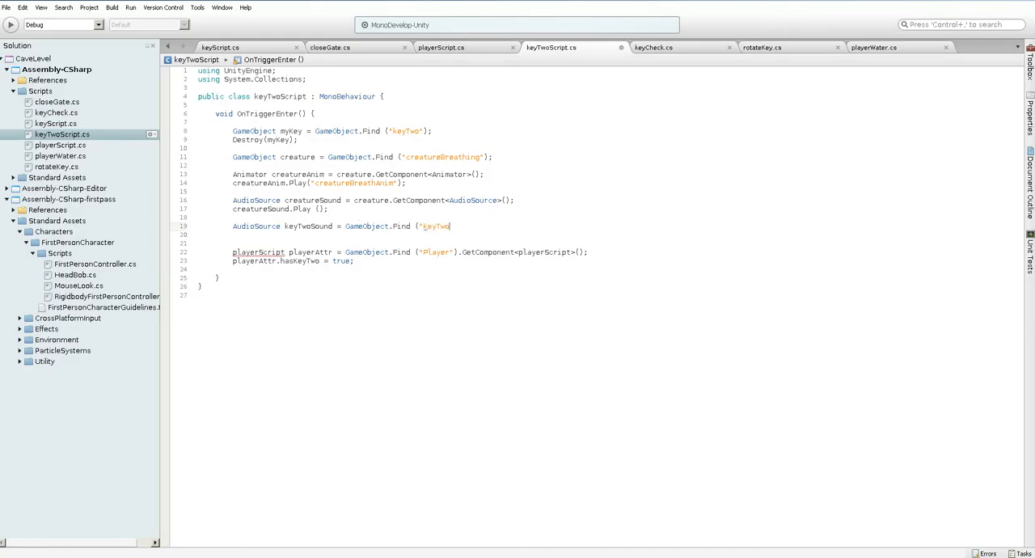
{"action": "type", "text": ").activeInHierarchy;"}
{"action": "key", "text": "BackSpace"}
{"action": "key", "text": "BackSpace"}
{"action": "key", "text": "BackSpace"}
{"action": "key", "text": "BackSpace"}
{"action": "key", "text": "BackSpace"}
{"action": "key", "text": "BackSpace"}
{"action": "key", "text": "BackSpace"}
{"action": "key", "text": "BackSpace"}
{"action": "key", "text": "BackSpace"}
{"action": "key", "text": "BackSpace"}
{"action": "key", "text": "BackSpace"}
{"action": "key", "text": "BackSpace"}
{"action": "key", "text": "BackSpace"}
{"action": "key", "text": "BackSpace"}
{"action": "key", "text": "BackSpace"}
Append .GetComponent<AudioSource>().Play (); to the keyTwoSound line, save the script, and try to run the game in Unity
{"action": "type", "text": "GetCom"}
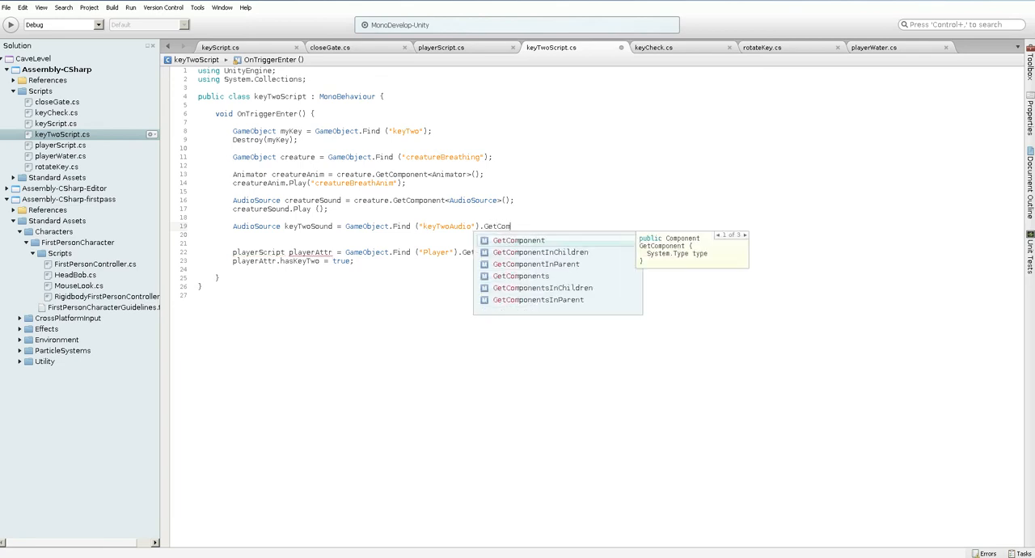
{"action": "type", "text": "ponent<A"}
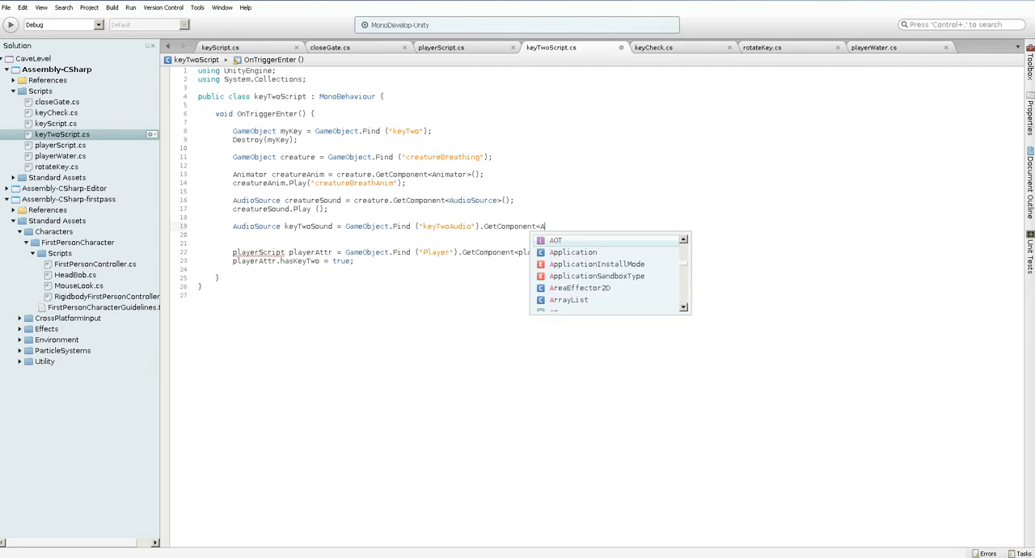
{"action": "type", "text": "udioSource"}
{"action": "key", "text": "Return"}
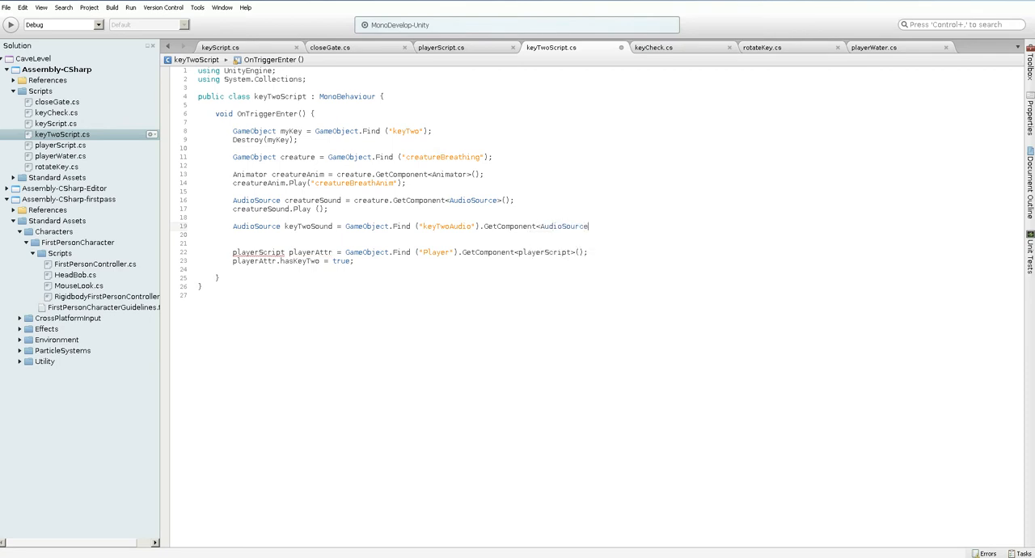
{"action": "type", "text": ".Play"}
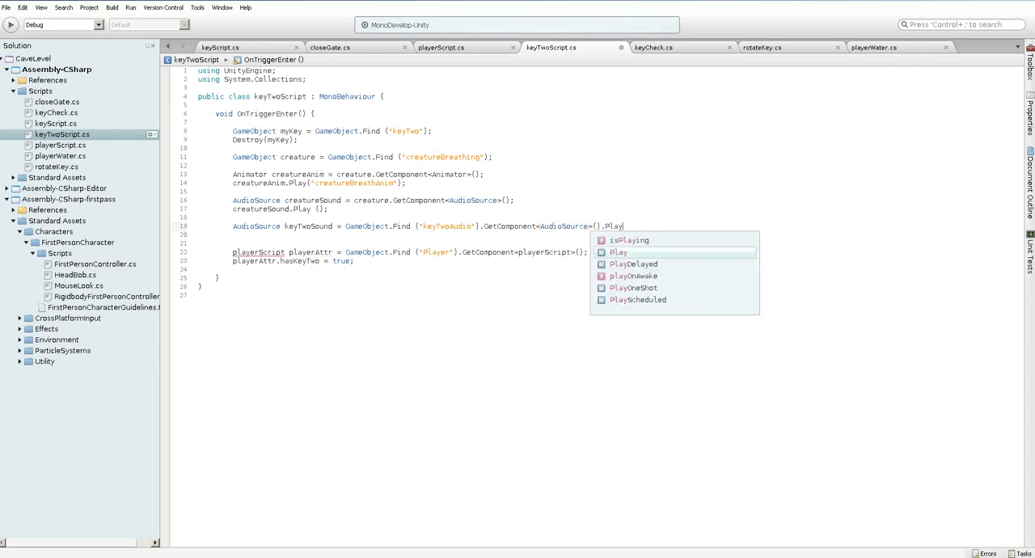
{"action": "type", "text": " ();"}
{"action": "key", "text": "ctrl+s"}
{"action": "key", "text": "alt+Tab"}
{"action": "key", "text": "ctrl+p"}
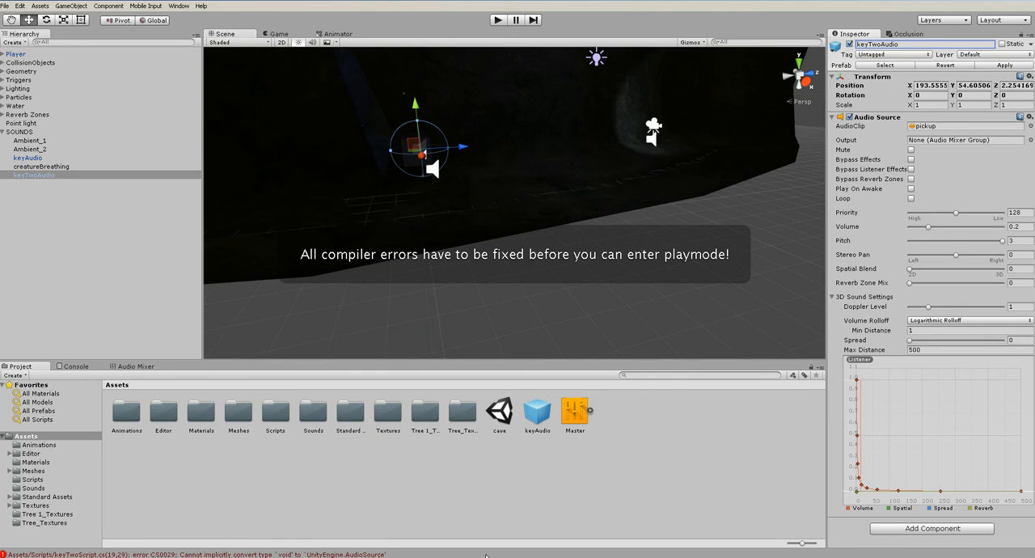
Remove the .Play () call from the end of the keyTwoSound declaration in MonoDevelop, save, and briefly try play mode in Unity
{"action": "key", "text": "alt+Tab"}
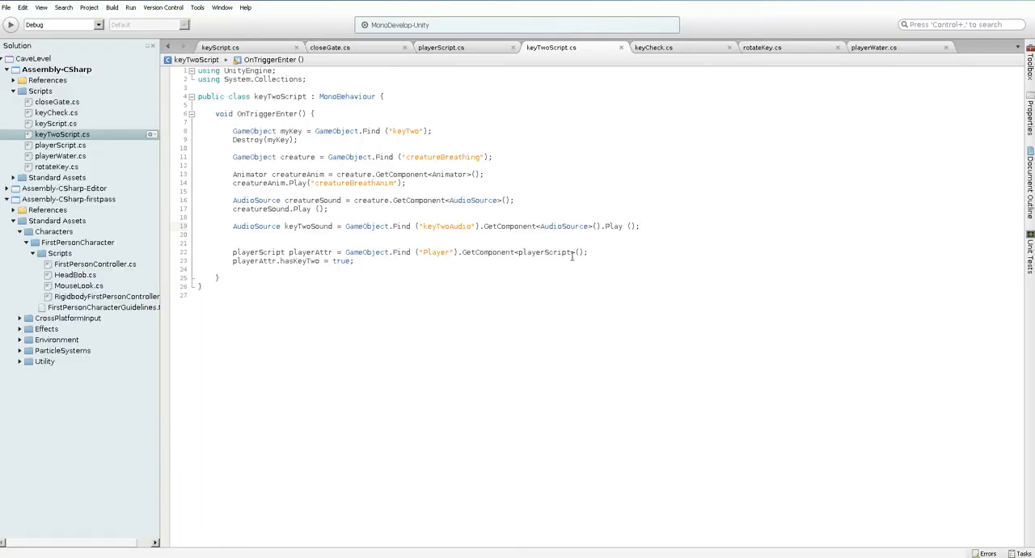
{"action": "left_click_drag", "start_coordinate": [602, 227], "coordinate": [649, 227]}
{"action": "key", "text": "BackSpace"}
{"action": "type", "text": ";"}
{"action": "key", "text": "ctrl+s"}
{"action": "key", "text": "alt+Tab"}
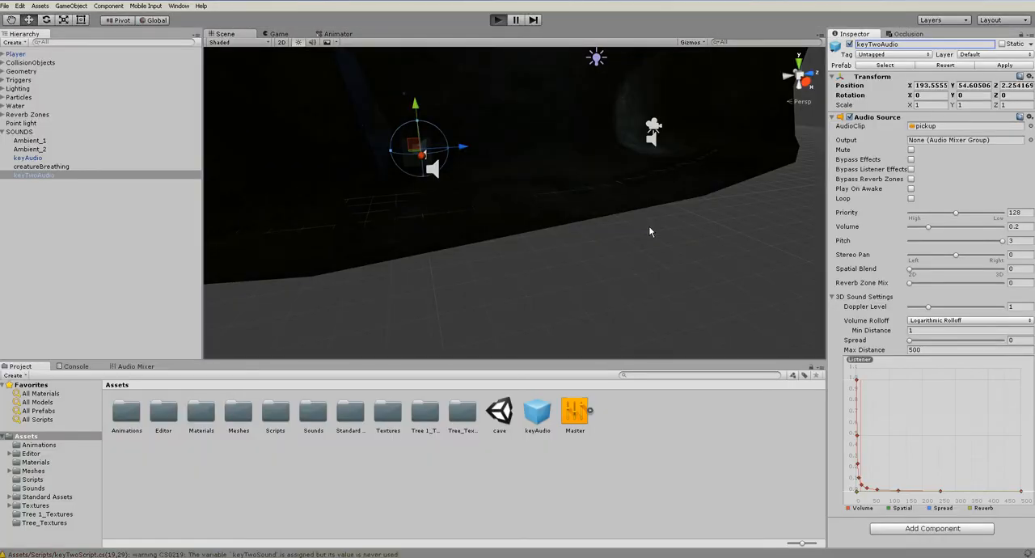
{"action": "key", "text": "ctrl+p"}
{"action": "key", "text": "ctrl+p"}
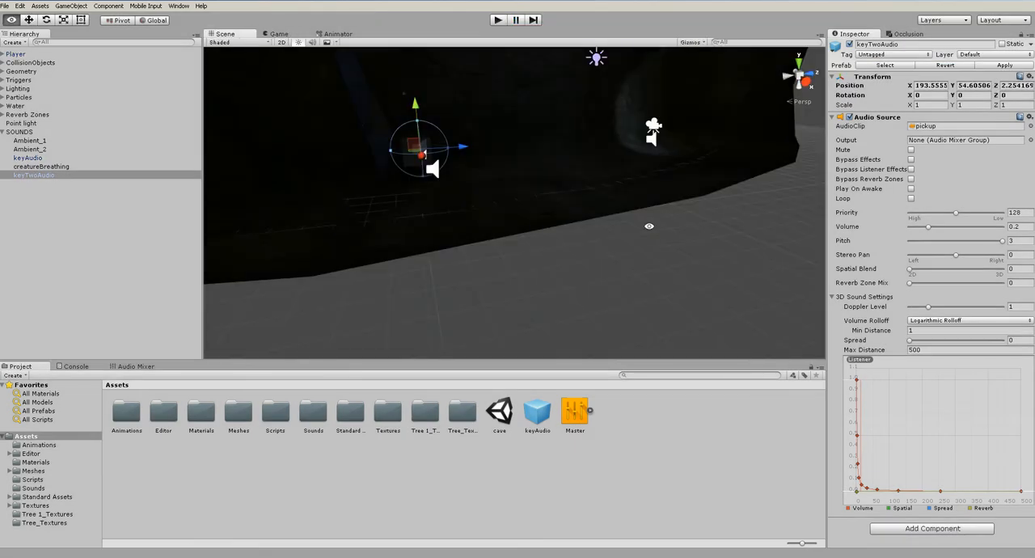
Back in MonoDevelop, add keyTwoSound.Play(); on a new line below the keyTwoSound declaration and save the script
{"action": "key", "text": "alt+Tab"}
{"action": "key", "text": "Return"}
{"action": "type", "text": "key"}
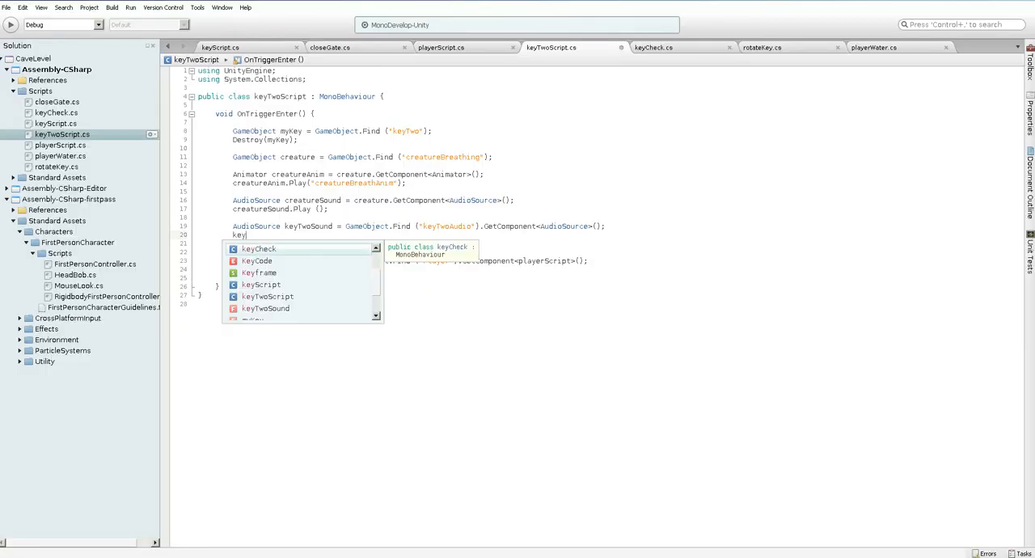
{"action": "type", "text": "TwoSound.P"}
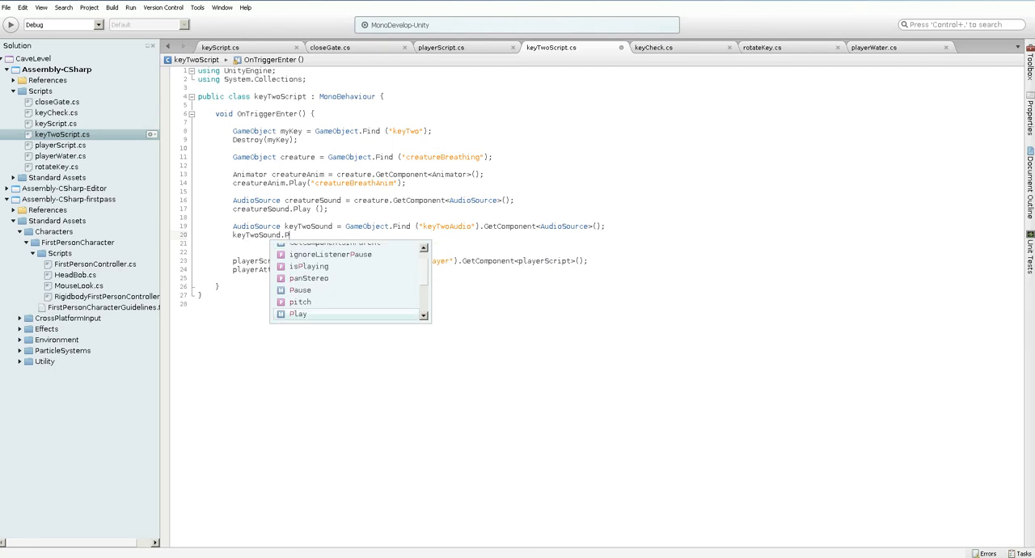
{"action": "type", "text": "lay();"}
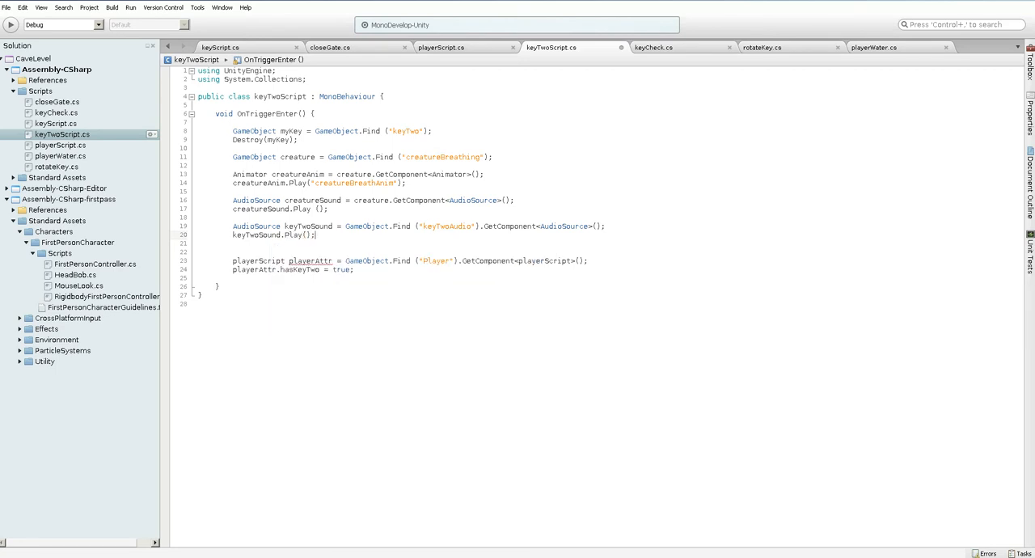
{"action": "key", "text": "ctrl+s"}
Run the game in Unity, walk the player through the cave to test the second key's pickup sound, and stop play mode
{"action": "key", "text": "alt+Tab"}
{"action": "key", "text": "ctrl+p"}
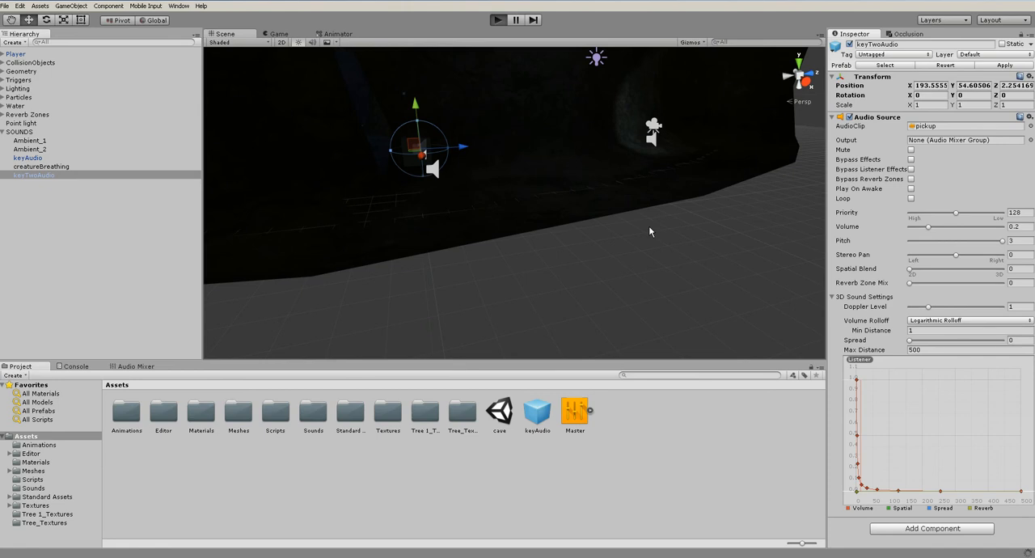
{"action": "key", "text": "w"}
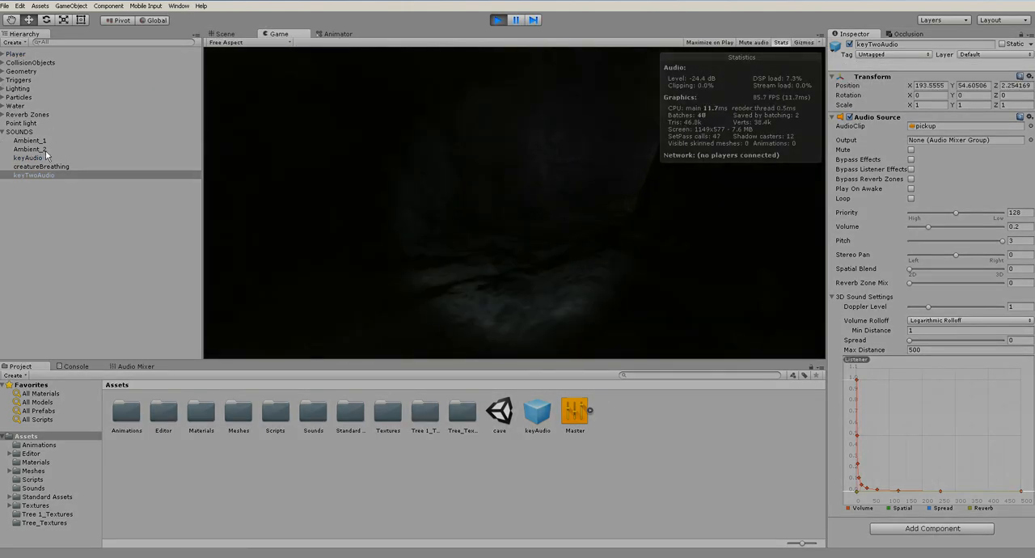
{"action": "key", "text": "w"}
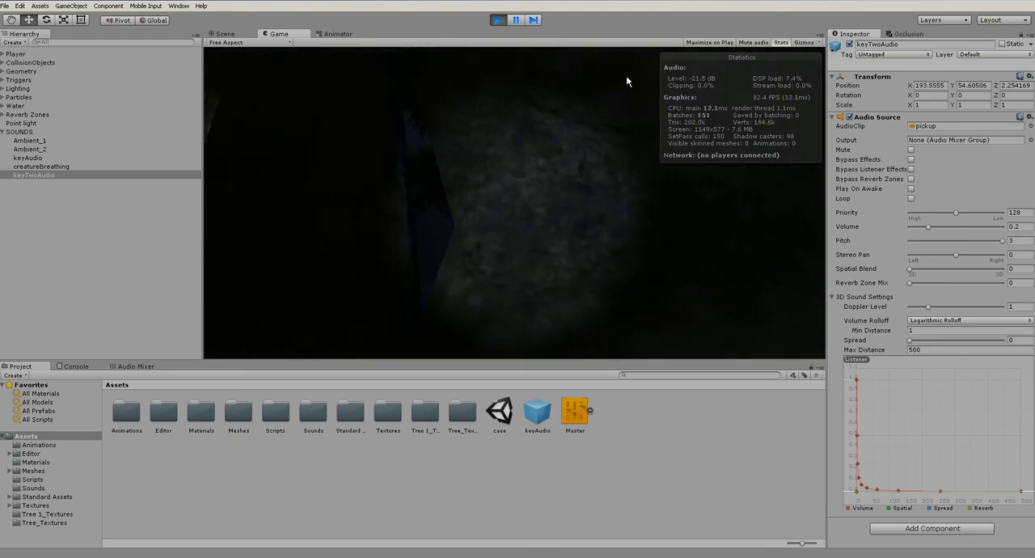
{"action": "key", "text": "w"}
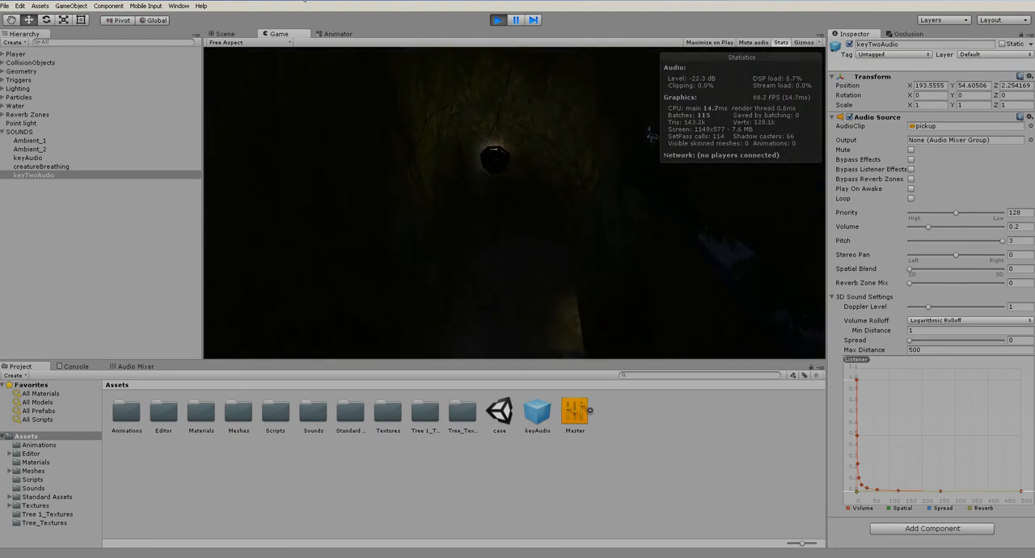
{"action": "key", "text": "w"}
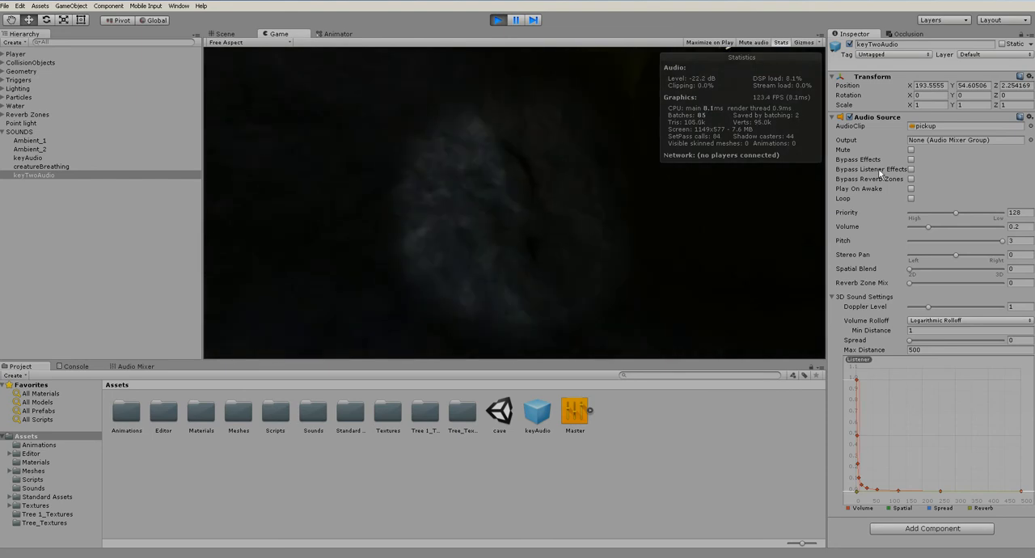
{"action": "key", "text": "ctrl+p"}
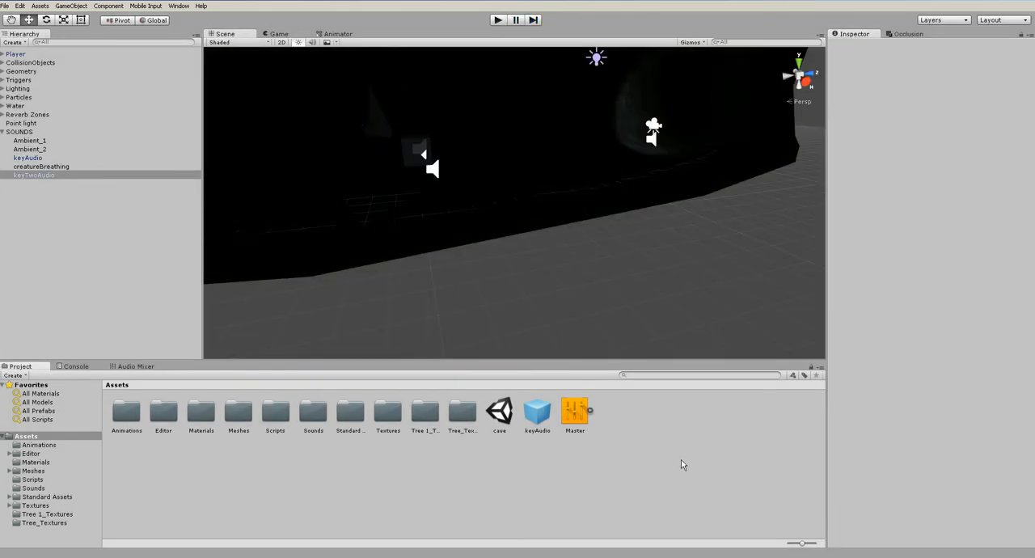
Collapse the SOUNDS group in the hierarchy
{"action": "scroll", "coordinate": [455, 270], "scroll_direction": "down", "scroll_amount": 10}
{"action": "left_click_drag", "start_coordinate": [628, 150], "coordinate": [693, 207], "text": "alt"}
{"action": "scroll", "coordinate": [617, 235], "scroll_direction": "down", "scroll_amount": 6}
{"action": "middle_click_drag", "start_coordinate": [711, 229], "coordinate": [576, 214]}
{"action": "scroll", "coordinate": [556, 224], "scroll_direction": "up", "scroll_amount": 8}
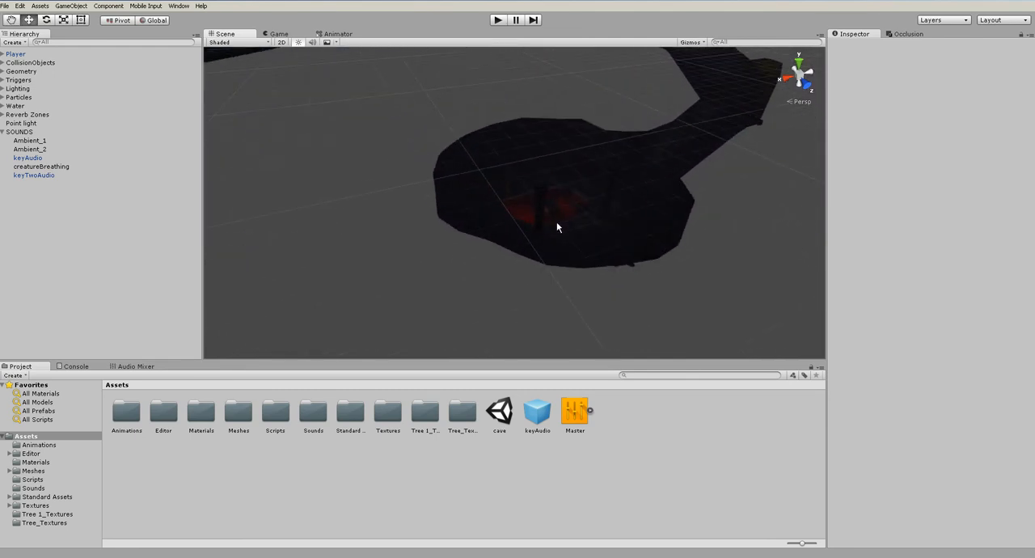
{"action": "left_click", "coordinate": [2, 132]}
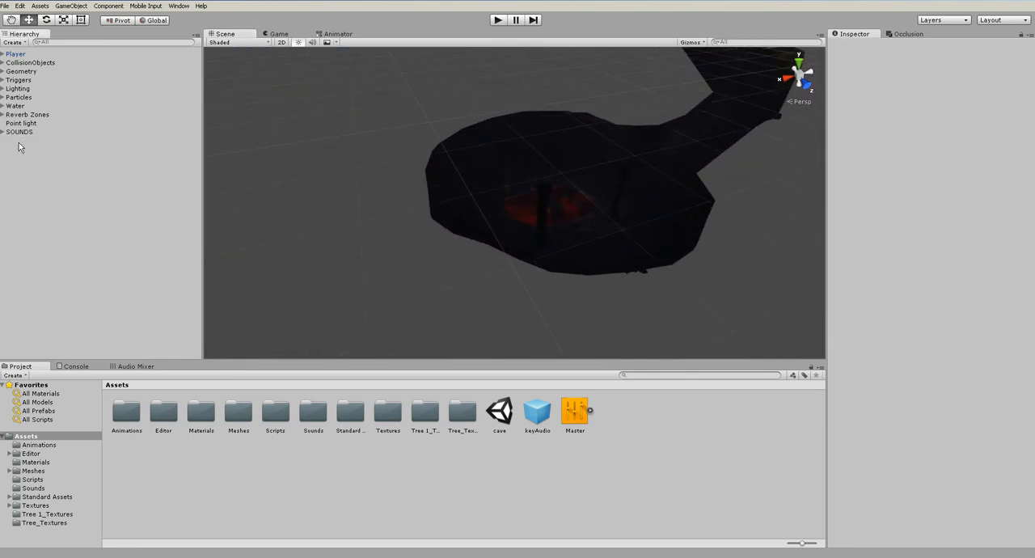
Open the Sounds folder in the project assets and preview the grunt clip
{"action": "left_click", "coordinate": [31, 479]}
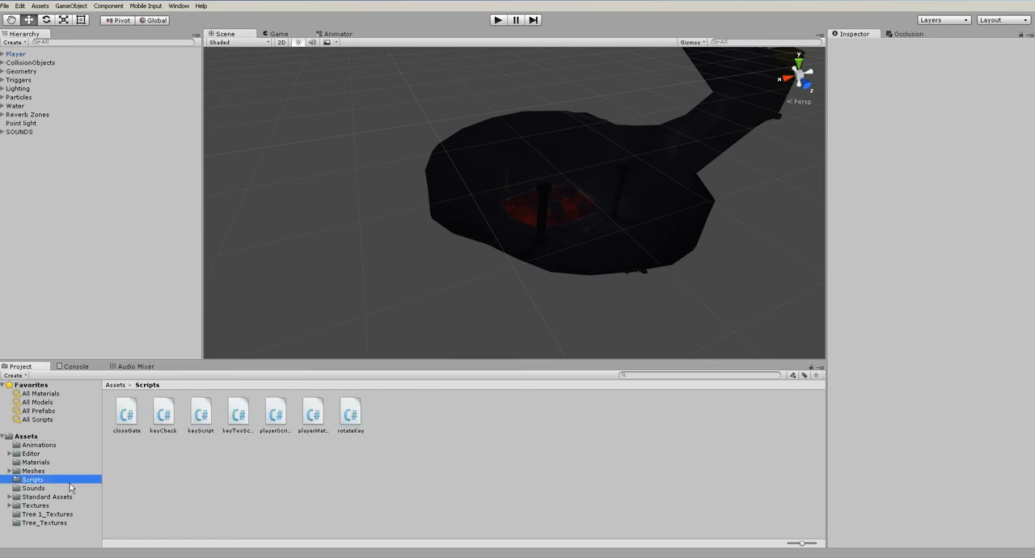
{"action": "left_click", "coordinate": [34, 488]}
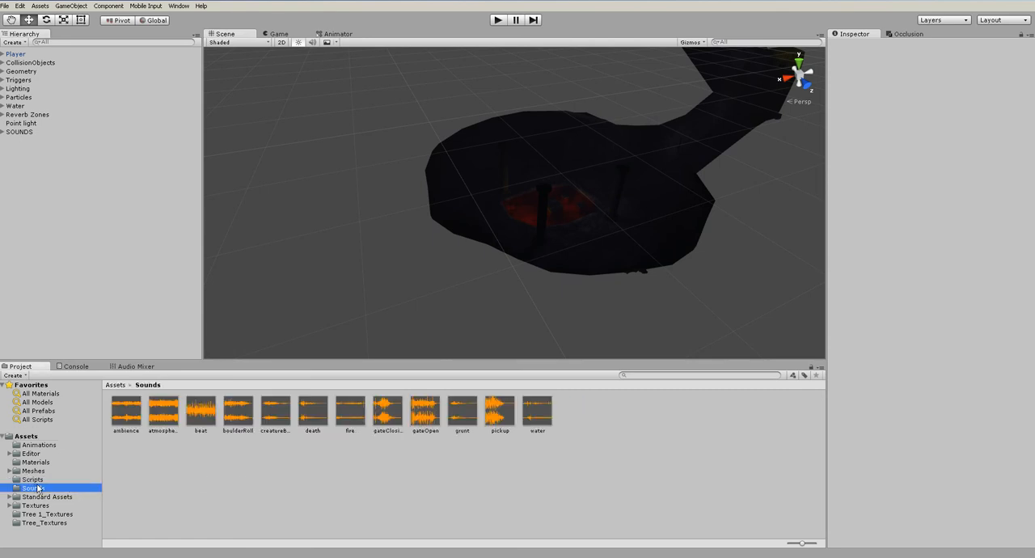
{"action": "left_click", "coordinate": [456, 413]}
{"action": "left_click", "coordinate": [1026, 457]}
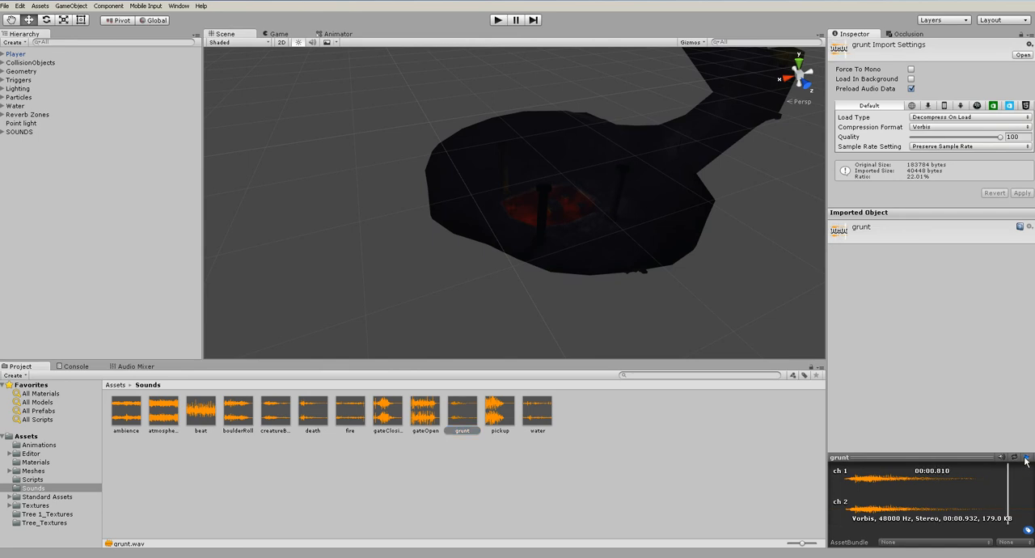
{"action": "left_click", "coordinate": [532, 472]}
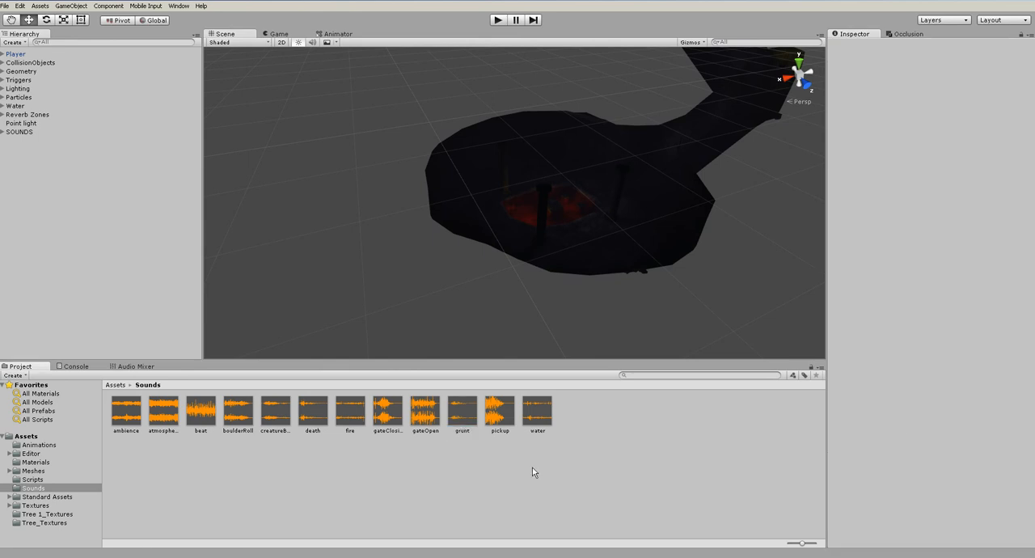
Inspect the death clip's import settings, preview the beat clip, and clear the selection
{"action": "left_click", "coordinate": [311, 418]}
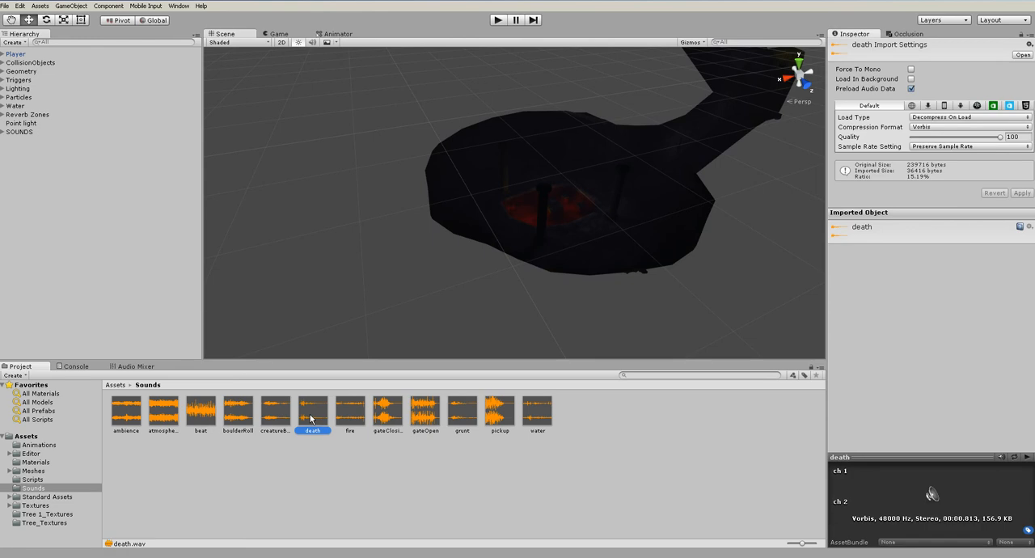
{"action": "left_click", "coordinate": [216, 416]}
{"action": "left_click", "coordinate": [1027, 457]}
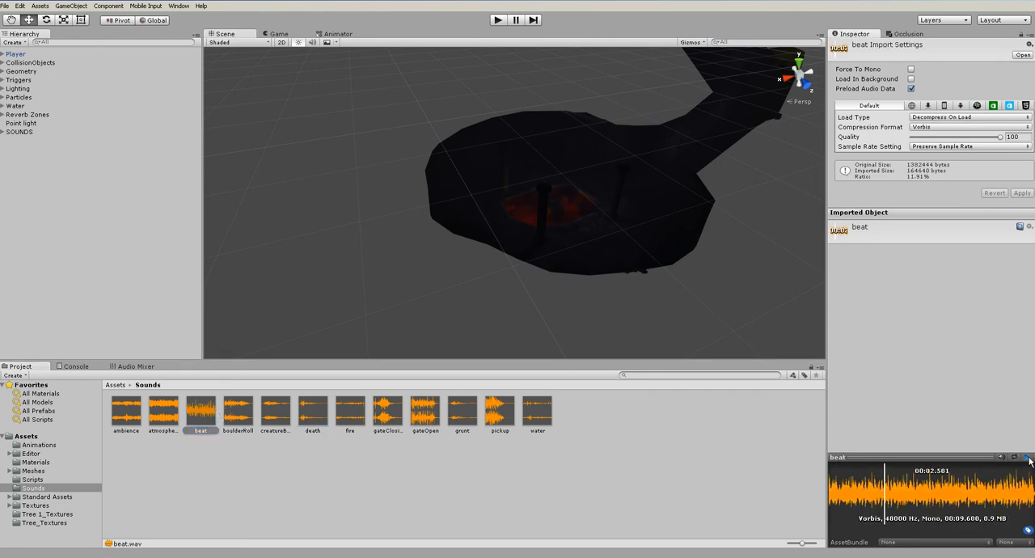
{"action": "left_click", "coordinate": [114, 202]}
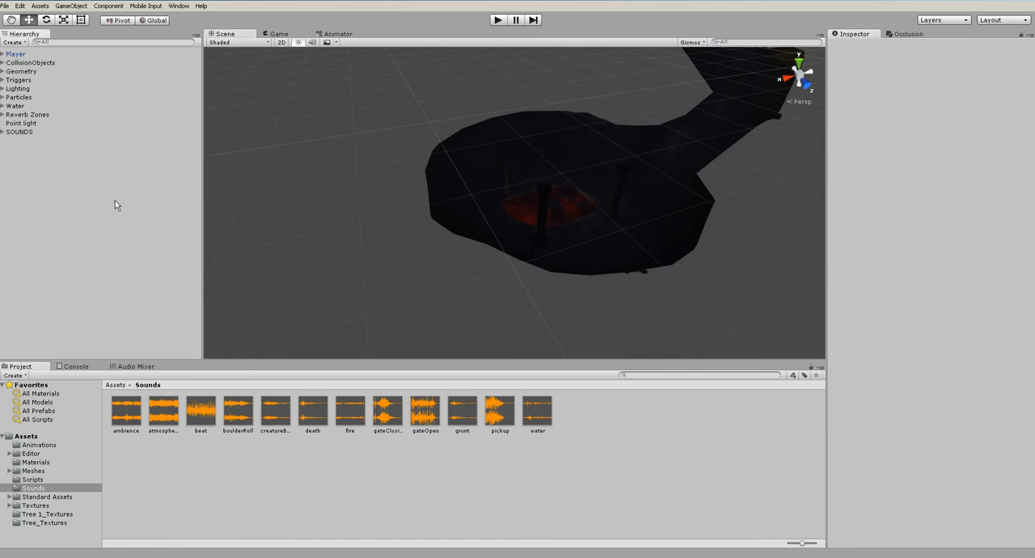
Frame keyBlocks in the scene and examine the lava chamber around them
{"action": "right_click_drag", "start_coordinate": [405, 202], "coordinate": [599, 200]}
{"action": "left_click", "coordinate": [536, 212]}
{"action": "key", "text": "f"}
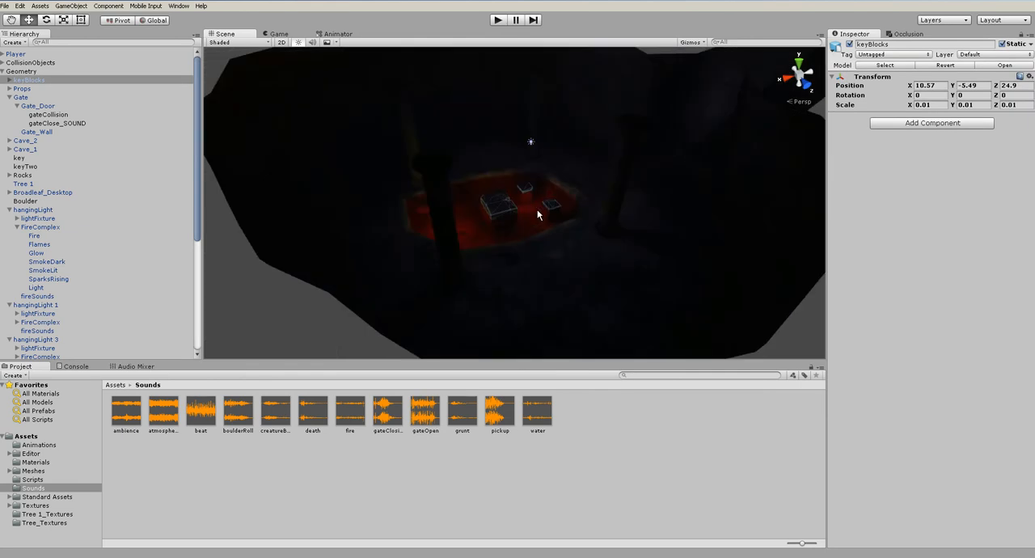
{"action": "scroll", "coordinate": [537, 216], "scroll_direction": "down", "scroll_amount": 4}
{"action": "left_click", "coordinate": [816, 263]}
{"action": "left_click_drag", "start_coordinate": [579, 201], "coordinate": [757, 268], "text": "alt"}
{"action": "scroll", "coordinate": [479, 241], "scroll_direction": "up", "scroll_amount": 3}
{"action": "scroll", "coordinate": [480, 240], "scroll_direction": "up", "scroll_amount": 3}
{"action": "left_click_drag", "start_coordinate": [479, 240], "coordinate": [526, 155], "text": "alt"}
{"action": "middle_click_drag", "start_coordinate": [527, 154], "coordinate": [558, 253]}
{"action": "scroll", "coordinate": [536, 260], "scroll_direction": "up", "scroll_amount": 3}
{"action": "scroll", "coordinate": [558, 255], "scroll_direction": "up", "scroll_amount": 3}
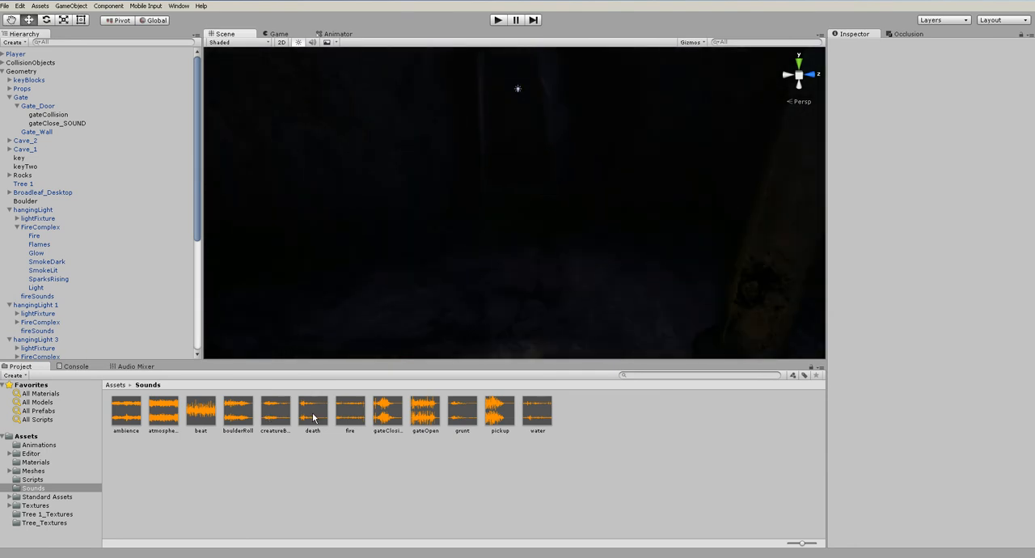
Preview the beat clip again, deselect it, and look over the lava pool and its surroundings in the scene
{"action": "left_click", "coordinate": [208, 420]}
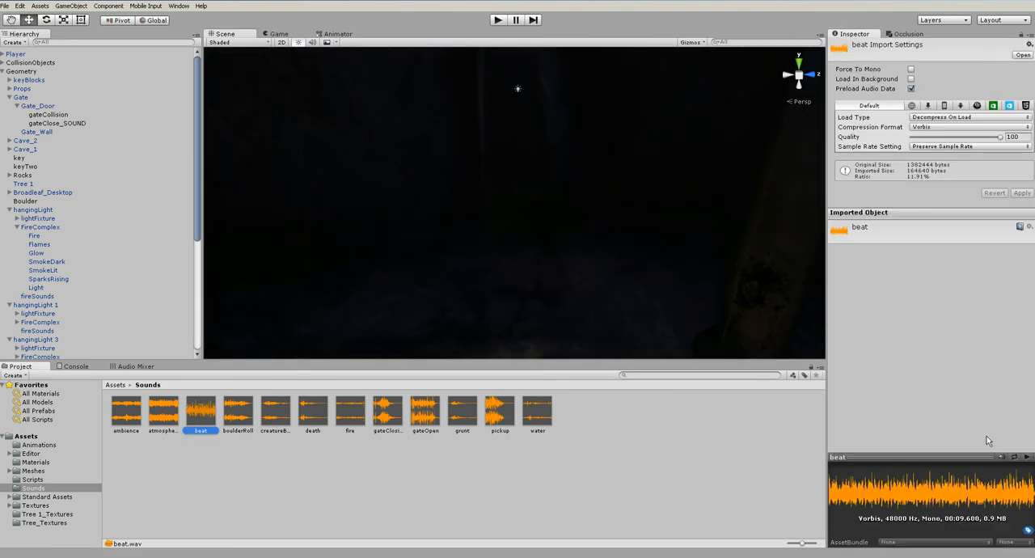
{"action": "left_click", "coordinate": [1027, 458]}
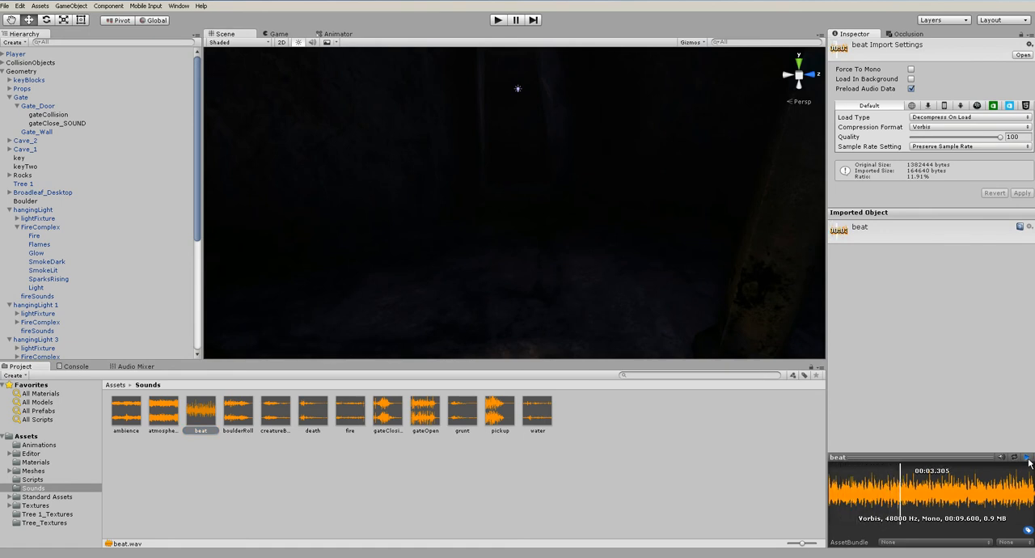
{"action": "left_click", "coordinate": [633, 450]}
{"action": "scroll", "coordinate": [566, 317], "scroll_direction": "down", "scroll_amount": 10}
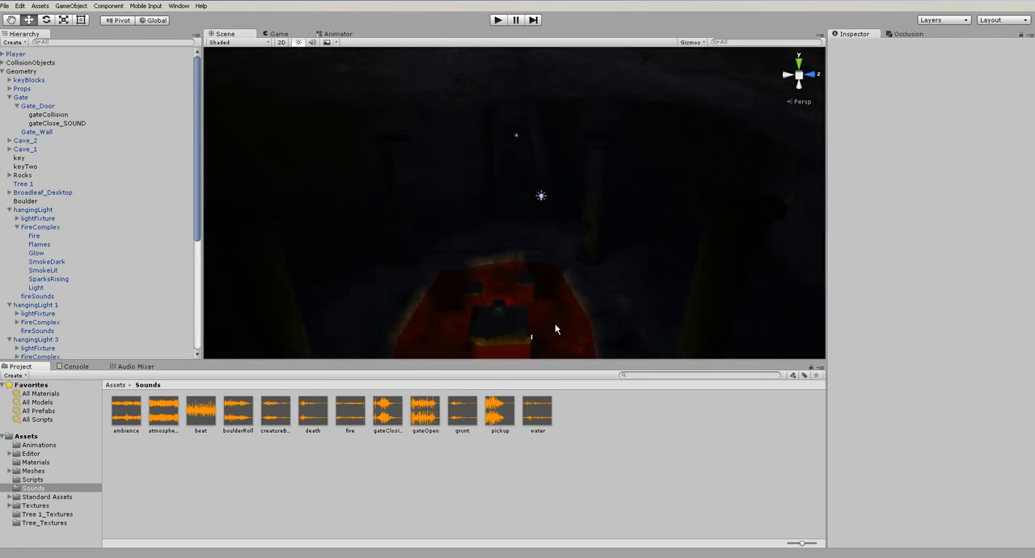
{"action": "scroll", "coordinate": [560, 317], "scroll_direction": "down", "scroll_amount": 5}
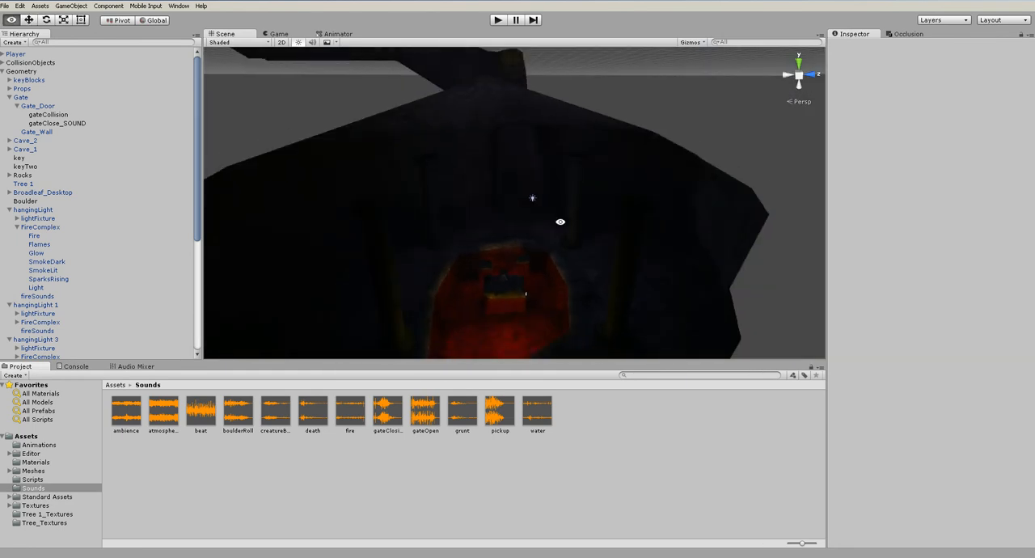
Add a cube to the scene in the dark tunnel leading out of the lava chamber
{"action": "left_click_drag", "start_coordinate": [560, 222], "coordinate": [534, 318], "text": "alt"}
{"action": "scroll", "coordinate": [536, 258], "scroll_direction": "up", "scroll_amount": 3}
{"action": "scroll", "coordinate": [536, 259], "scroll_direction": "up", "scroll_amount": 3}
{"action": "left_click_drag", "start_coordinate": [536, 259], "coordinate": [570, 136], "text": "alt"}
{"action": "scroll", "coordinate": [567, 142], "scroll_direction": "up", "scroll_amount": 2}
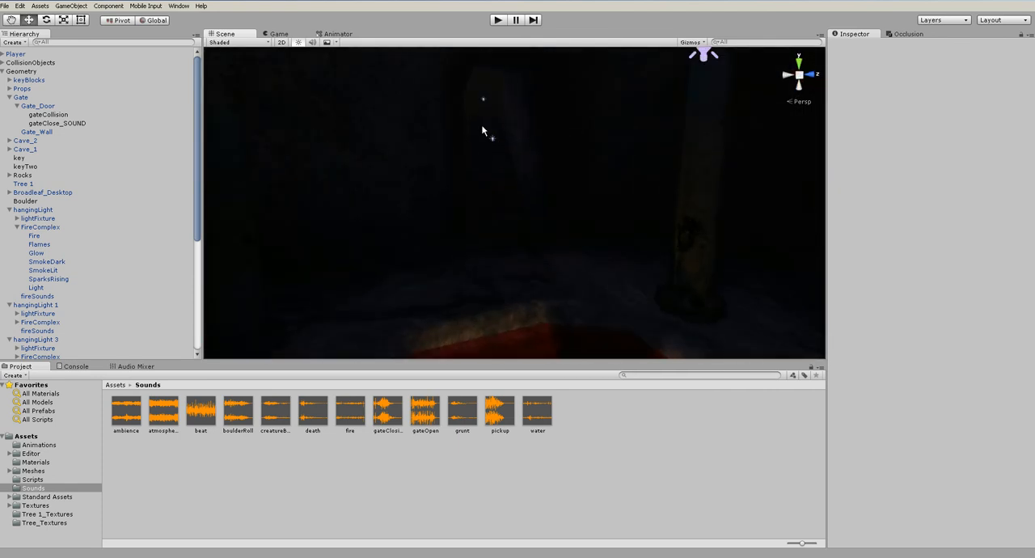
{"action": "scroll", "coordinate": [506, 203], "scroll_direction": "up", "scroll_amount": 2}
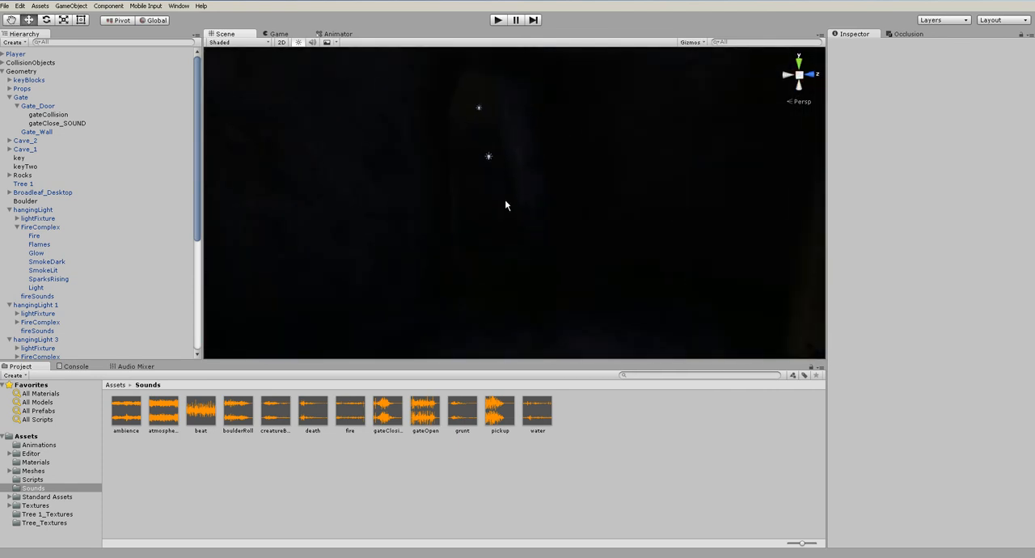
{"action": "left_click", "coordinate": [2, 71]}
{"action": "left_click", "coordinate": [71, 6]}
{"action": "mouse_move", "coordinate": [81, 36]}
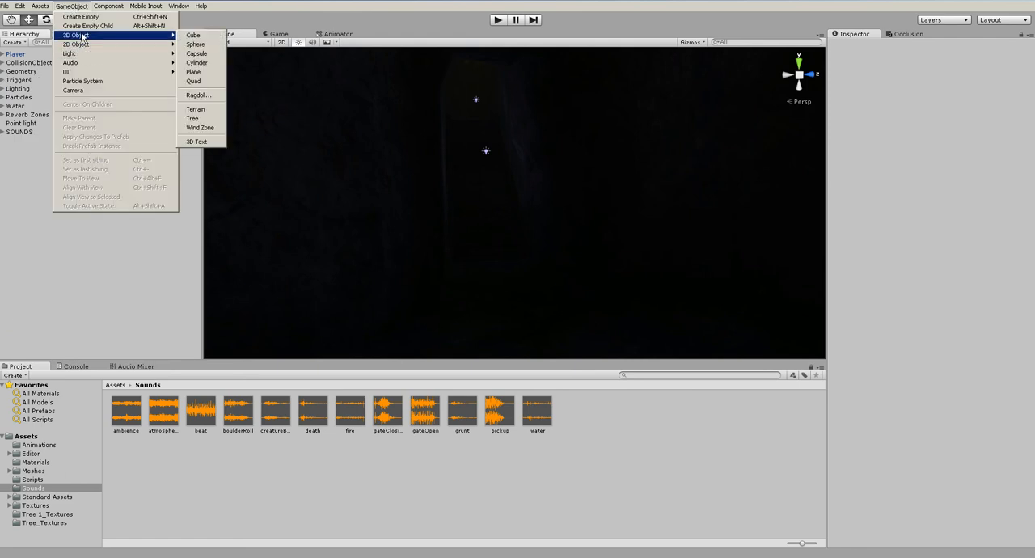
{"action": "left_click", "coordinate": [209, 37]}
Move the cube along the tunnel to about X -102.49, Z 4.15
{"action": "left_click_drag", "start_coordinate": [470, 170], "coordinate": [254, 30], "text": "alt"}
{"action": "left_click_drag", "start_coordinate": [392, 105], "coordinate": [351, 61]}
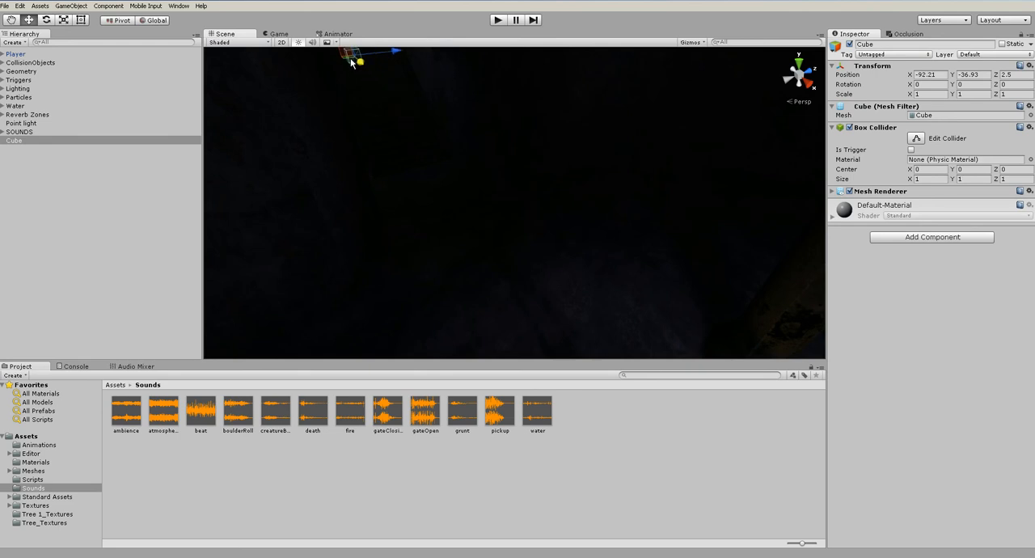
{"action": "key", "text": "f"}
{"action": "left_click", "coordinate": [809, 83]}
{"action": "scroll", "coordinate": [417, 126], "scroll_direction": "down", "scroll_amount": 12}
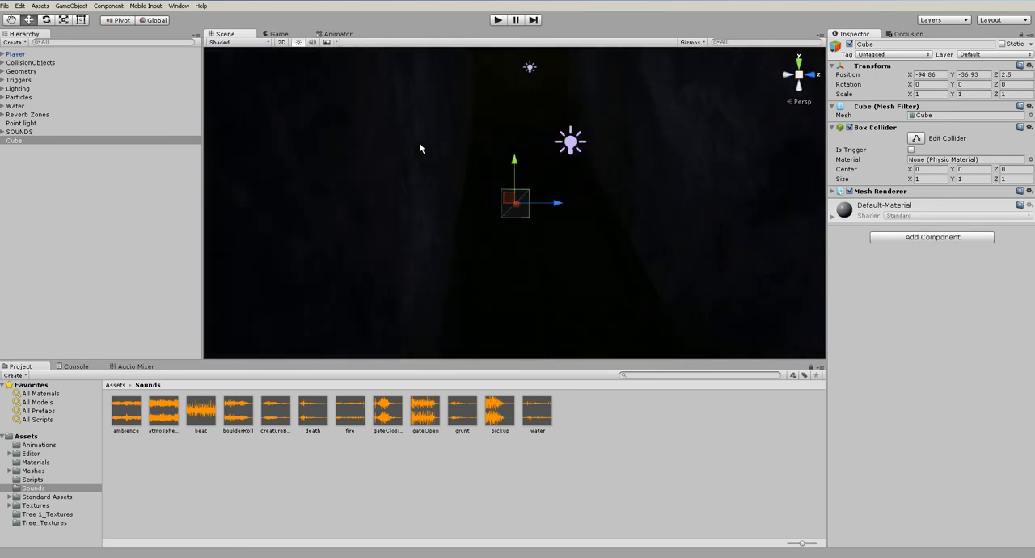
{"action": "left_click_drag", "start_coordinate": [418, 158], "coordinate": [606, 73], "text": "alt"}
Scale the cube to about 3.78 × 13.24 × 10.38 and raise it to about Y -31.53 so it spans the tunnel
{"action": "key", "text": "r"}
{"action": "left_click_drag", "start_coordinate": [573, 158], "coordinate": [624, 159]}
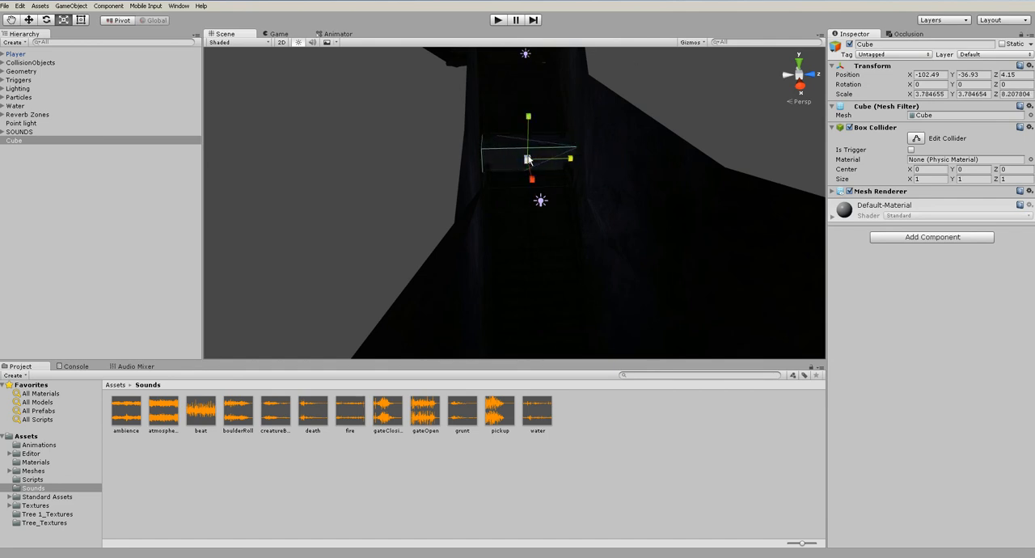
{"action": "left_click_drag", "start_coordinate": [528, 117], "coordinate": [529, 47]}
{"action": "left_click_drag", "start_coordinate": [573, 160], "coordinate": [584, 160]}
{"action": "left_click_drag", "start_coordinate": [543, 194], "coordinate": [550, 106], "text": "alt"}
{"action": "key", "text": "w"}
{"action": "left_click_drag", "start_coordinate": [536, 151], "coordinate": [536, 99]}
Rename the cube boulderTrigger and make it an invisible trigger by disabling its Mesh Renderer and enabling Is Trigger
{"action": "left_click", "coordinate": [878, 44]}
{"action": "type", "text": "boulderTr"}
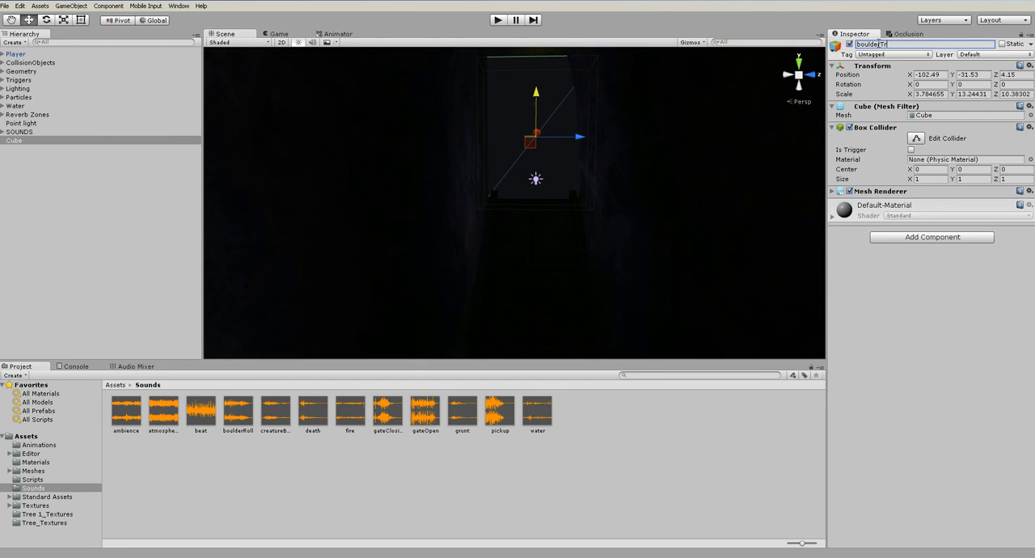
{"action": "type", "text": "igger"}
{"action": "key", "text": "Return"}
{"action": "left_click", "coordinate": [850, 192]}
{"action": "left_click", "coordinate": [912, 150]}
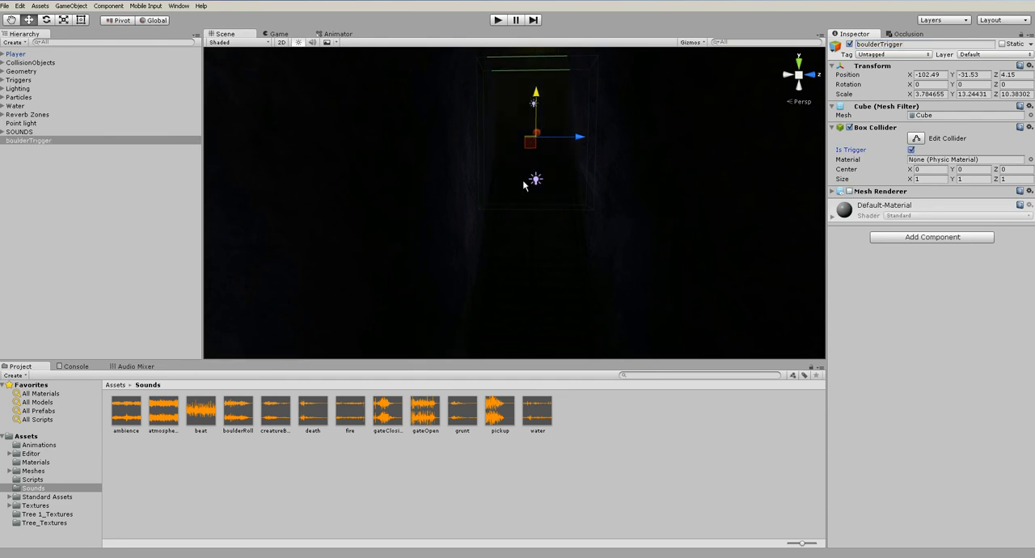
Nest boulderTrigger under Triggers and check its placement in the tunnel from the side
{"action": "left_click", "coordinate": [3, 81]}
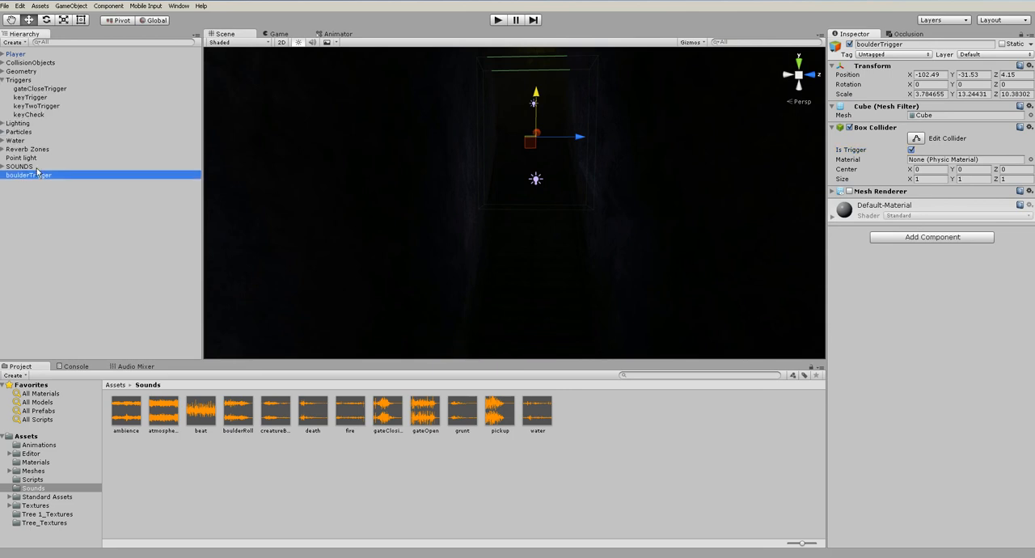
{"action": "left_click_drag", "start_coordinate": [50, 179], "coordinate": [20, 81]}
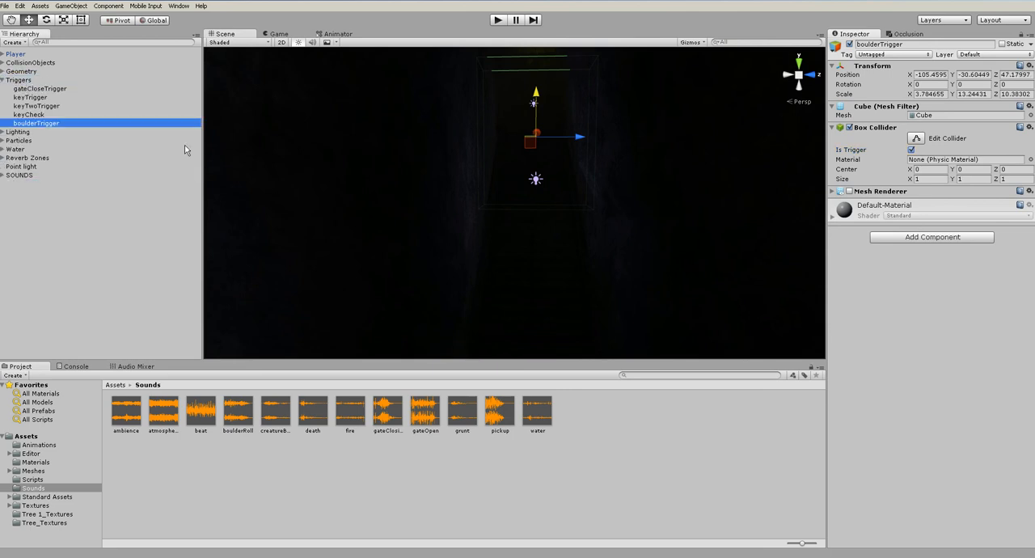
{"action": "left_click_drag", "start_coordinate": [480, 178], "coordinate": [695, 226], "text": "alt"}
{"action": "scroll", "coordinate": [457, 191], "scroll_direction": "down", "scroll_amount": 3}
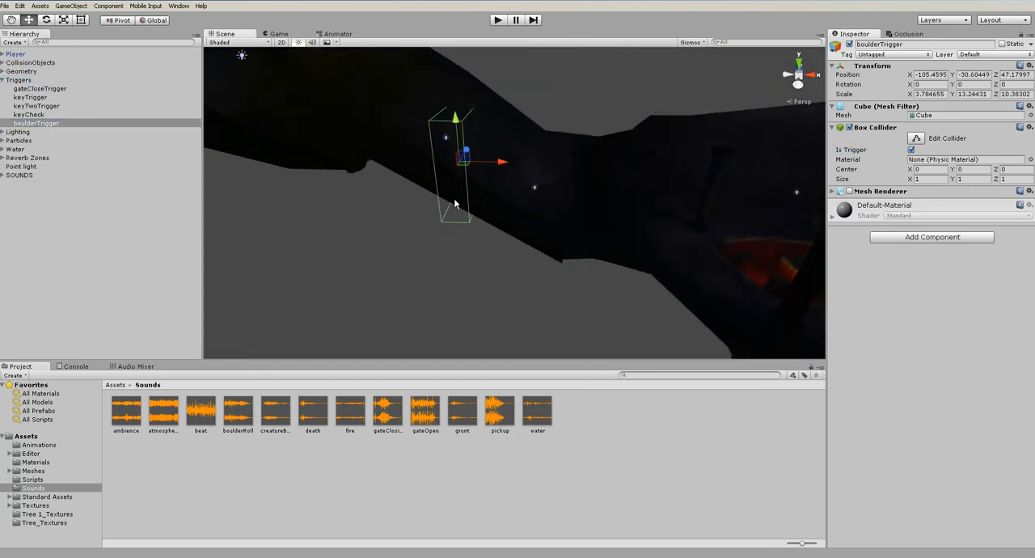
{"action": "left_click", "coordinate": [464, 259]}
{"action": "left_click_drag", "start_coordinate": [465, 265], "coordinate": [360, 160], "text": "alt"}
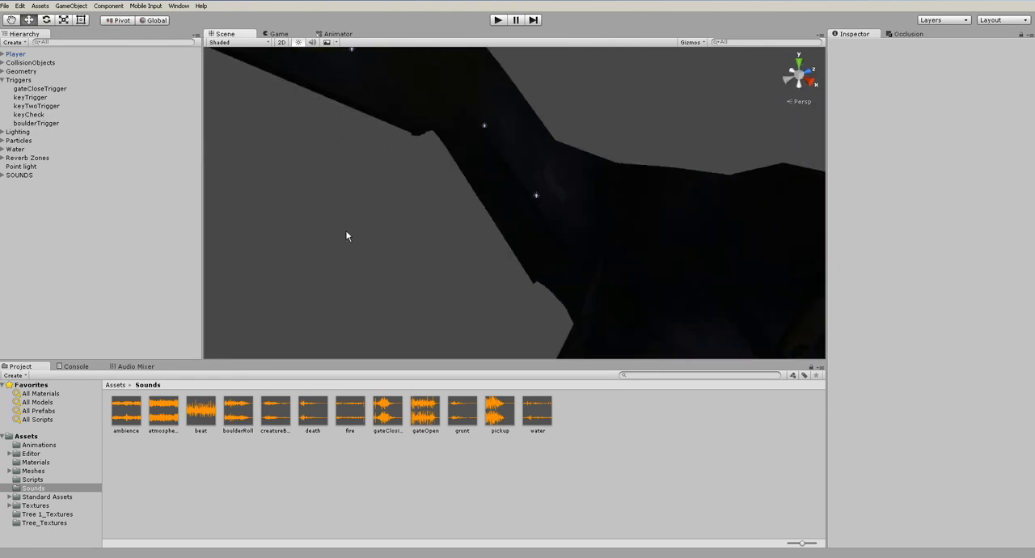
{"action": "scroll", "coordinate": [221, 247], "scroll_direction": "down", "scroll_amount": 3}
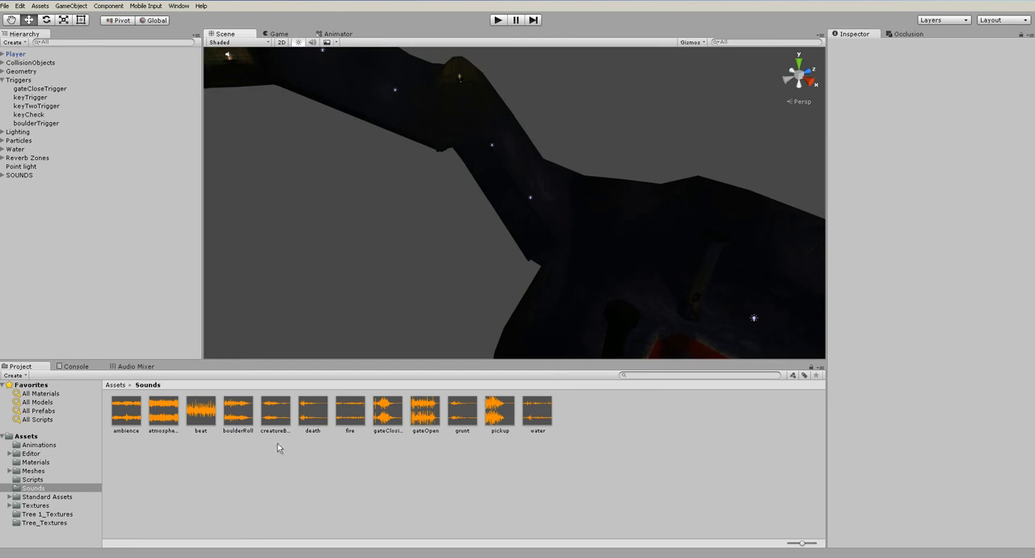
Create an empty game object named beat and attach the beat clip to it as an audio source
{"action": "left_click", "coordinate": [188, 417]}
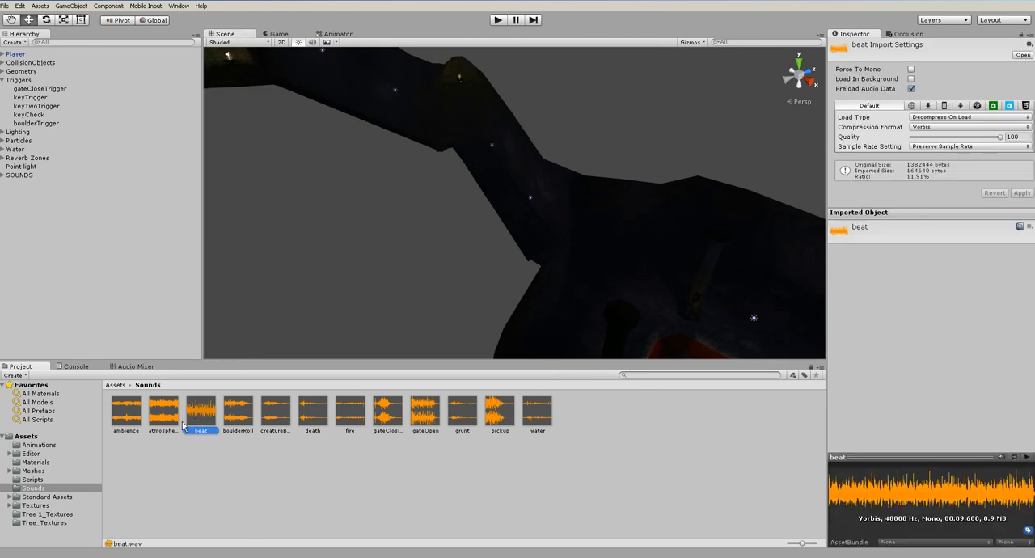
{"action": "left_click", "coordinate": [20, 175]}
{"action": "left_click", "coordinate": [71, 6]}
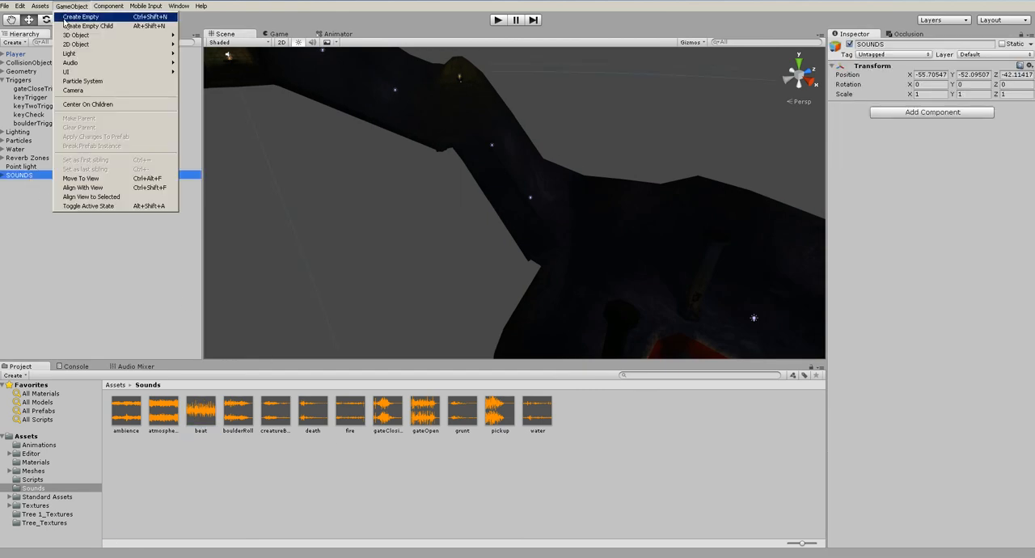
{"action": "left_click", "coordinate": [80, 17]}
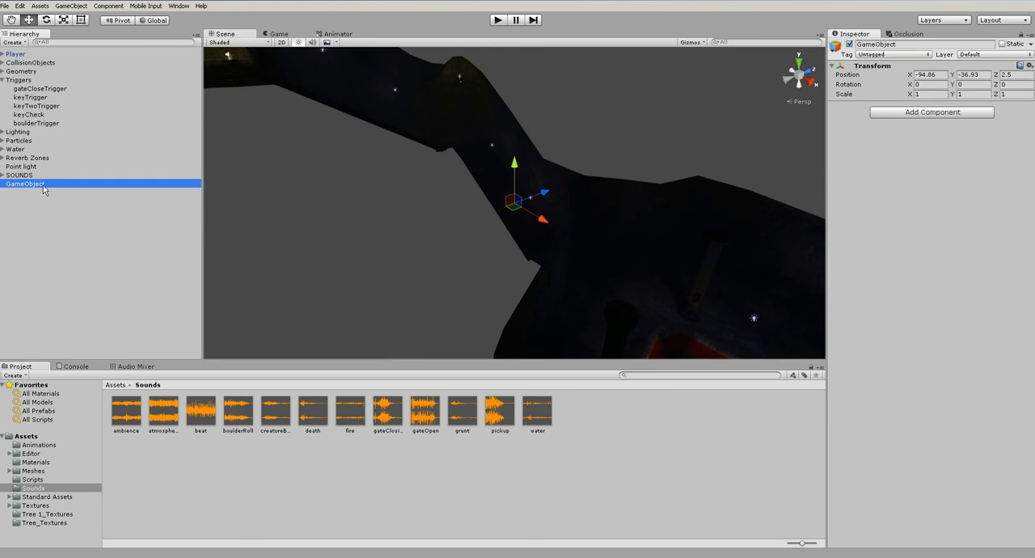
{"action": "left_click", "coordinate": [926, 44]}
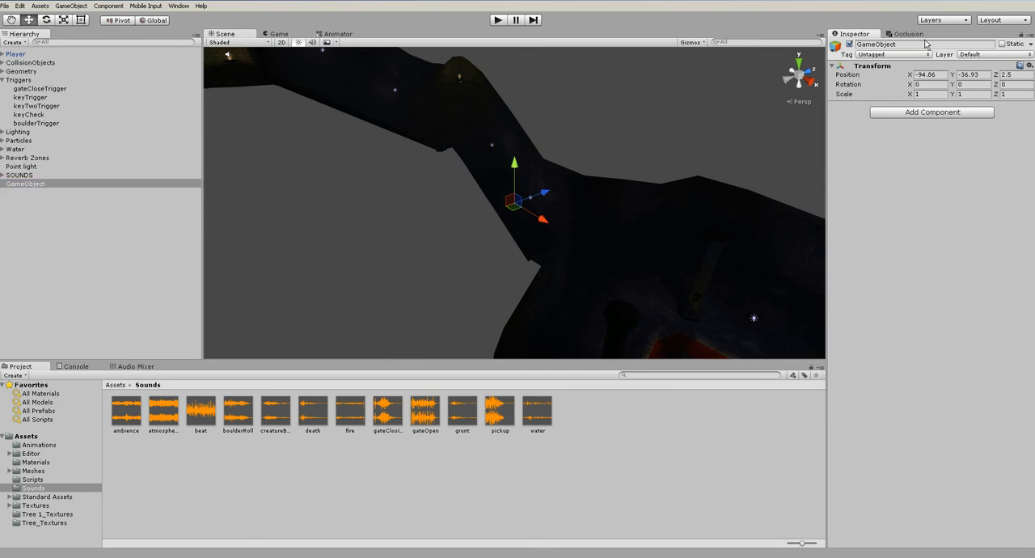
{"action": "type", "text": "beat"}
{"action": "left_click_drag", "start_coordinate": [186, 421], "coordinate": [833, 374]}
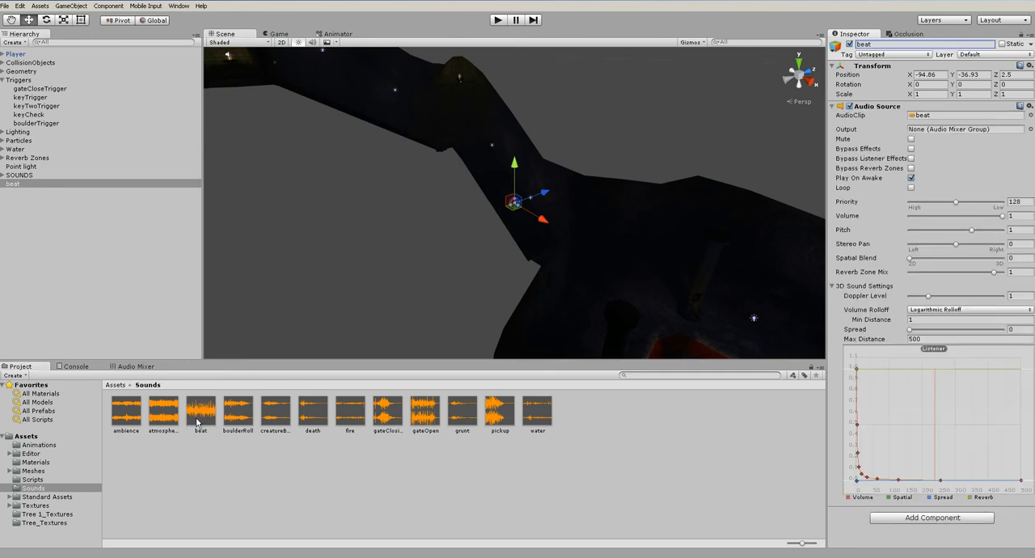
Nest the beat object under SOUNDS, disable Play On Awake and enable Loop on its audio source
{"action": "left_click_drag", "start_coordinate": [16, 185], "coordinate": [20, 175]}
{"action": "left_click", "coordinate": [912, 178]}
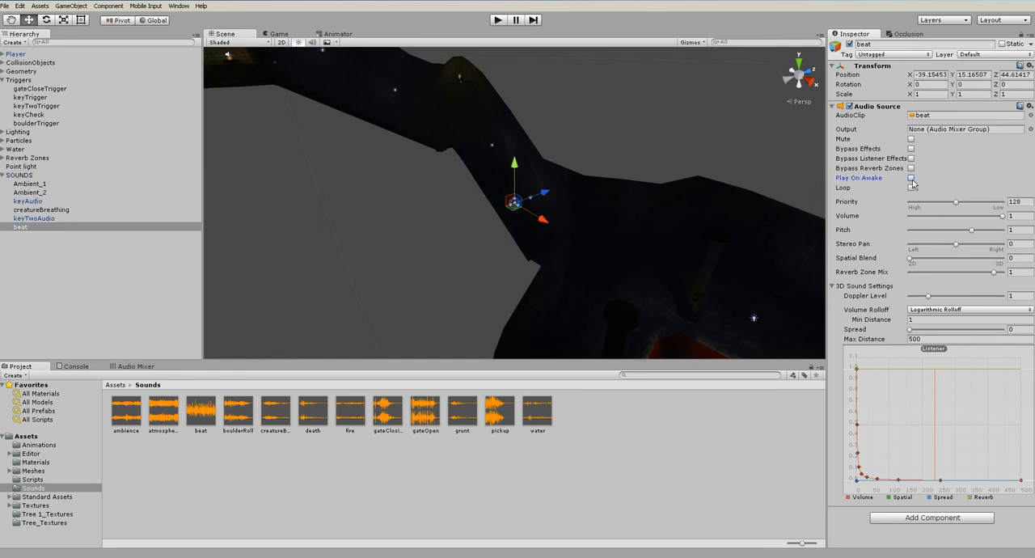
{"action": "left_click", "coordinate": [911, 189]}
{"action": "left_click", "coordinate": [697, 151]}
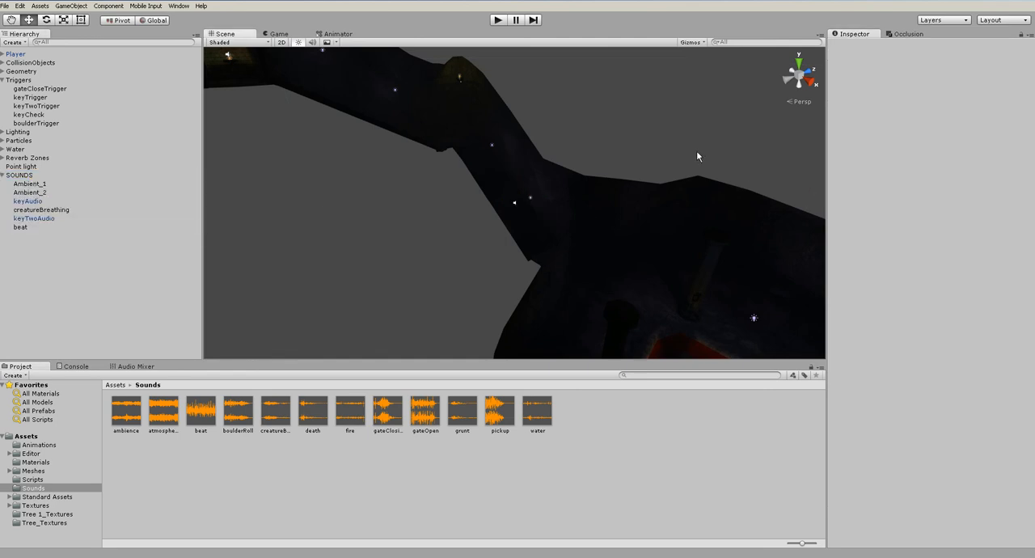
Create a C# script named boulderBeat in the Scripts folder and open it in MonoDevelop
{"action": "left_click_drag", "start_coordinate": [697, 153], "coordinate": [523, 119], "text": "alt"}
{"action": "scroll", "coordinate": [475, 202], "scroll_direction": "up", "scroll_amount": 8}
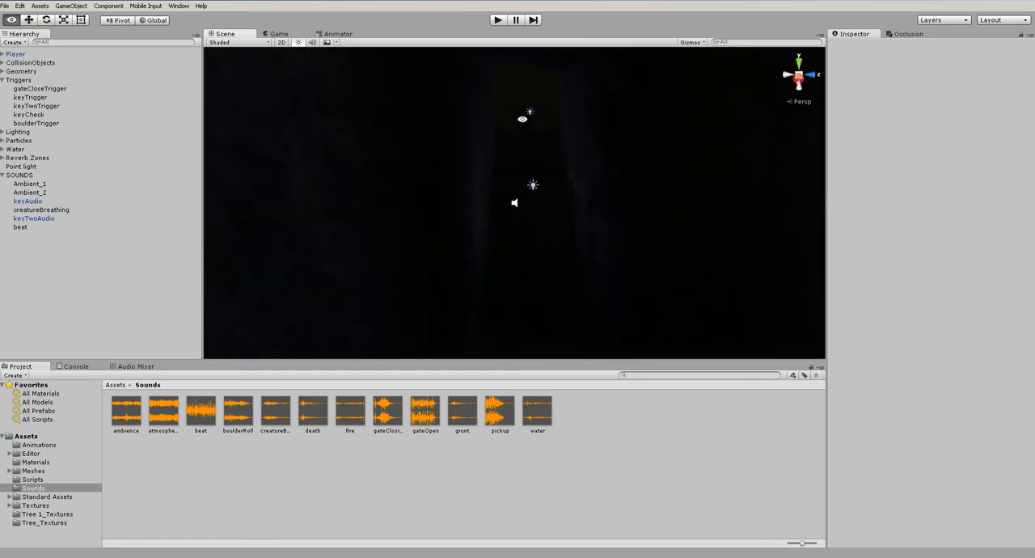
{"action": "left_click", "coordinate": [37, 123]}
{"action": "left_click", "coordinate": [32, 481]}
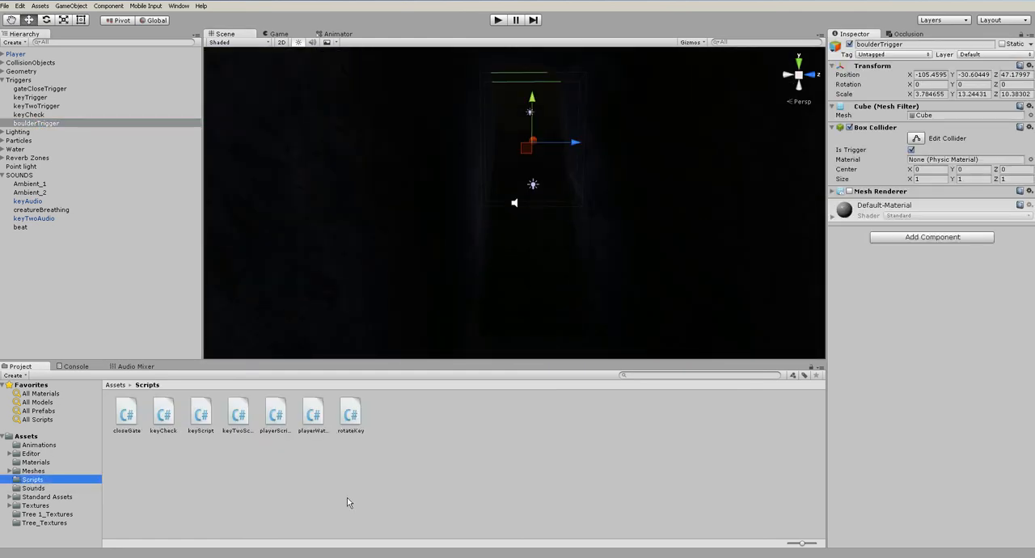
{"action": "right_click", "coordinate": [451, 464]}
{"action": "mouse_move", "coordinate": [493, 300]}
{"action": "left_click", "coordinate": [615, 316]}
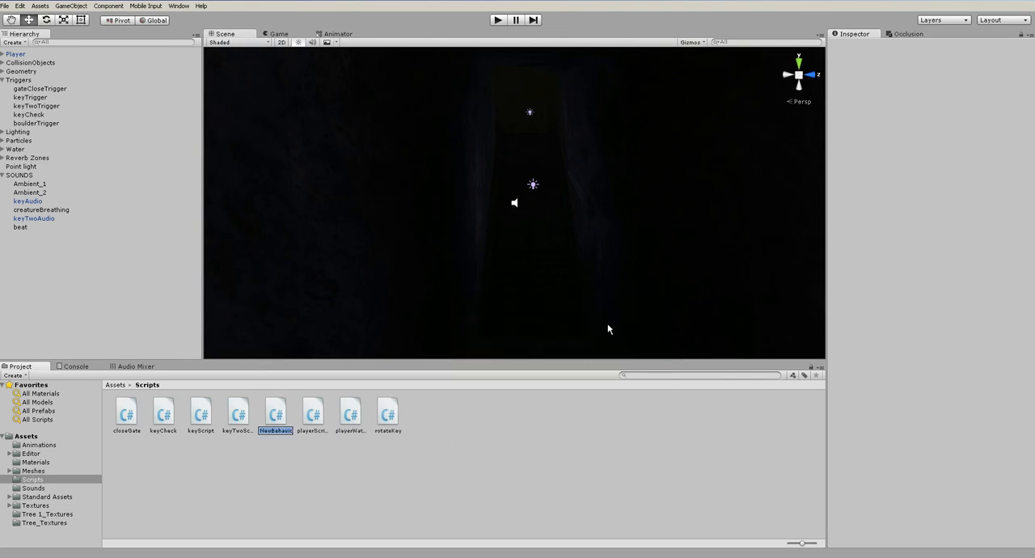
{"action": "type", "text": "boulderBeat"}
{"action": "key", "text": "Return"}
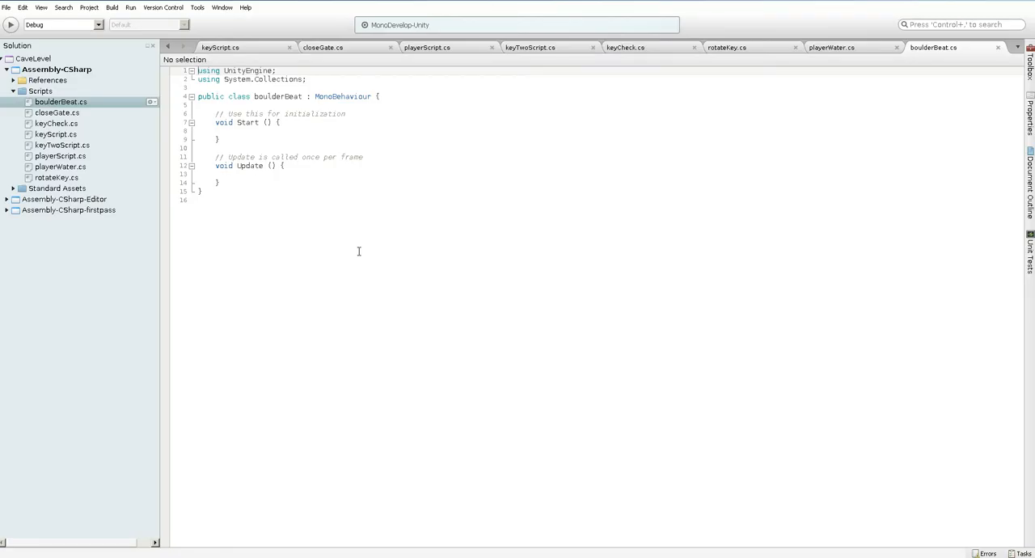
Remove the default Start and Update methods from boulderBeat and consult the closeGate script for reference
{"action": "left_click_drag", "start_coordinate": [190, 117], "coordinate": [347, 180]}
{"action": "key", "text": "Delete"}
{"action": "key", "text": "Return"}
{"action": "key", "text": "Up"}
{"action": "left_click", "coordinate": [340, 48]}
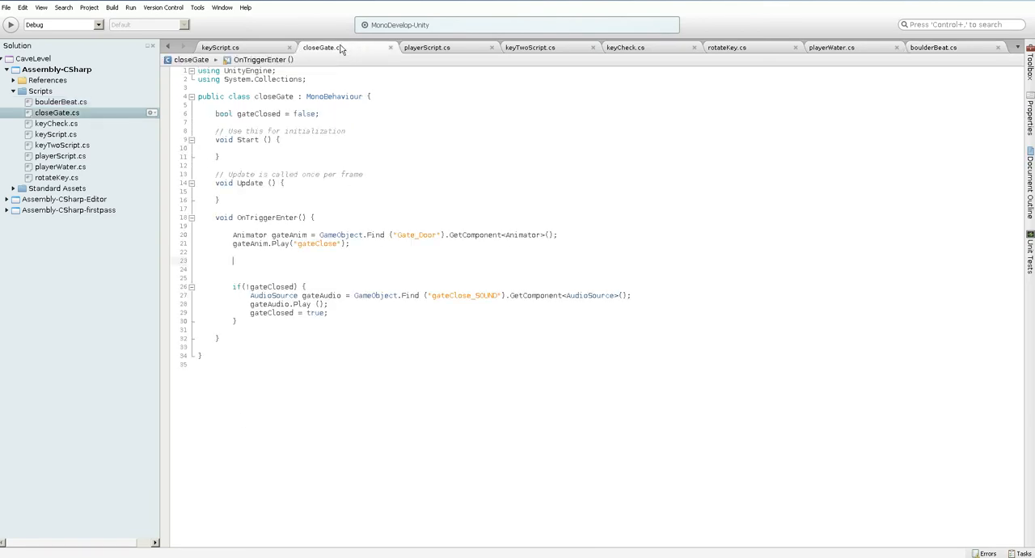
{"action": "left_click", "coordinate": [961, 49]}
Add an empty void OnTriggerEnter(Collider coll) method to the boulderBeat class
{"action": "type", "text": "void OnTriggerE"}
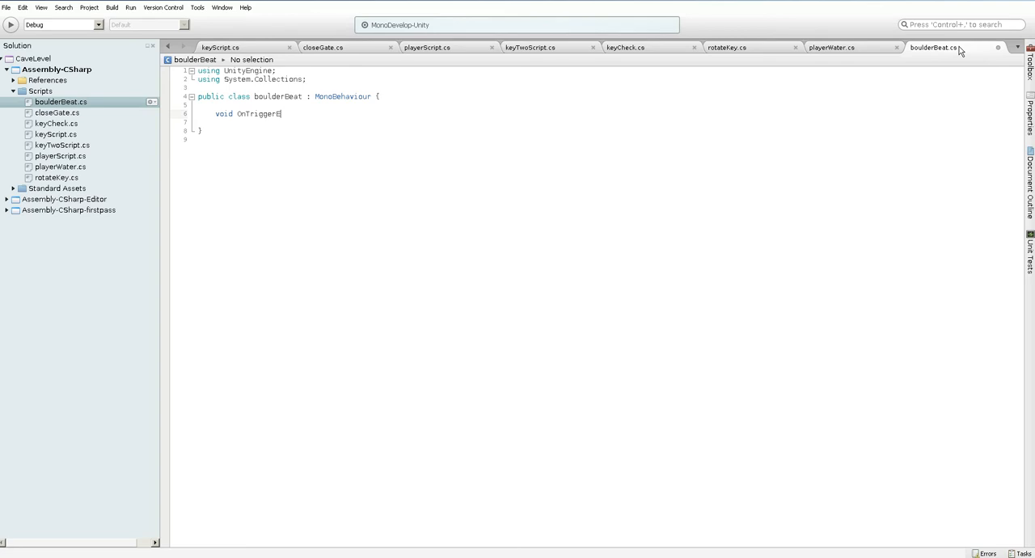
{"action": "type", "text": "Collider coll) {"}
{"action": "key", "text": "Return"}
{"action": "key", "text": "Return"}
{"action": "key", "text": "Return"}
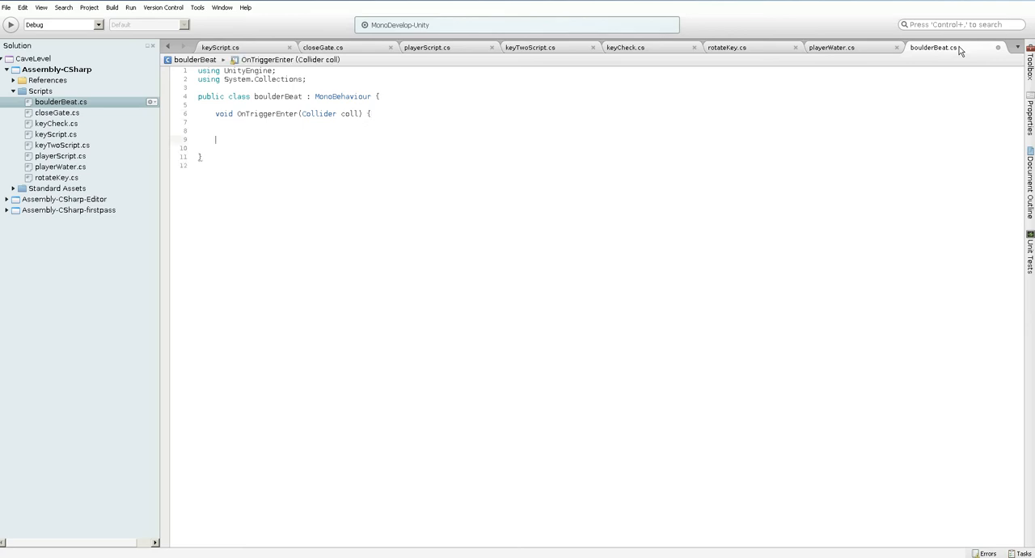
{"action": "key", "text": "Up"}
{"action": "key", "text": "Up"}
{"action": "key", "text": "Return"}
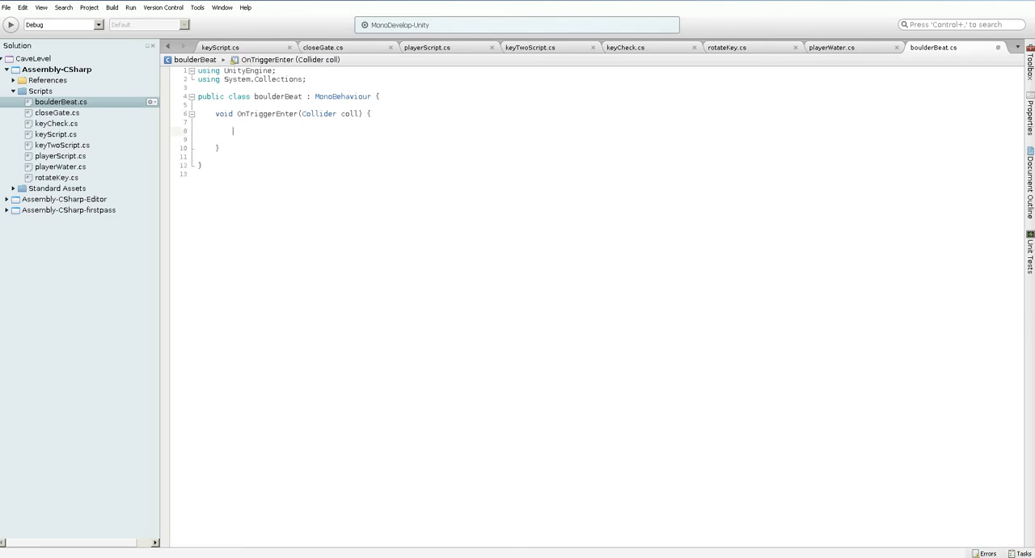
Inside OnTriggerEnter, add an if block testing coll.name == "Boulder", checking the object names in Unity
{"action": "type", "text": "coll.name ="}
{"action": "key", "text": "alt+Tab"}
{"action": "key", "text": "alt+Tab"}
{"action": "type", "text": "if("}
{"action": "key", "text": "Return"}
{"action": "key", "text": "Return"}
{"action": "key", "text": "Return"}
{"action": "key", "text": "Up"}
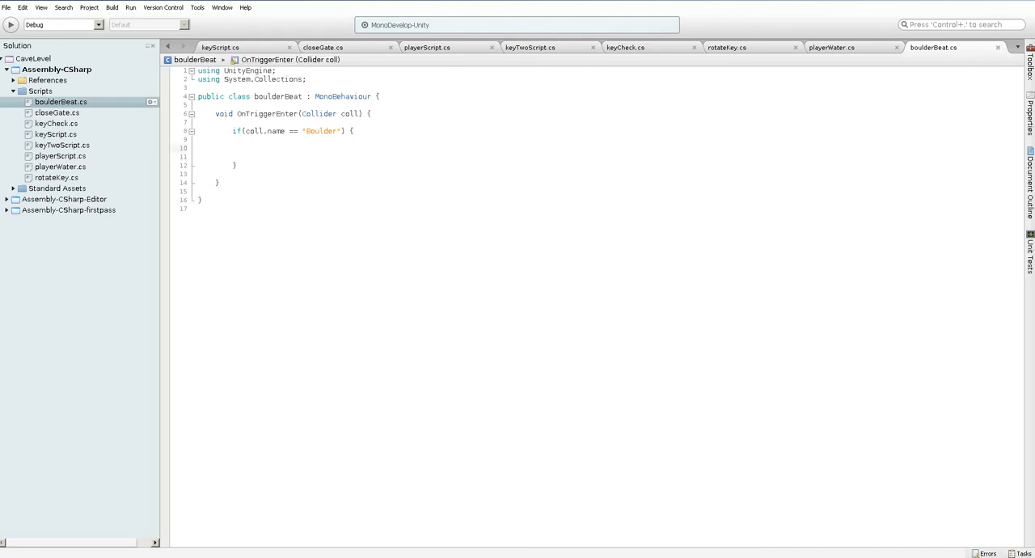
{"action": "key", "text": "alt+Tab"}
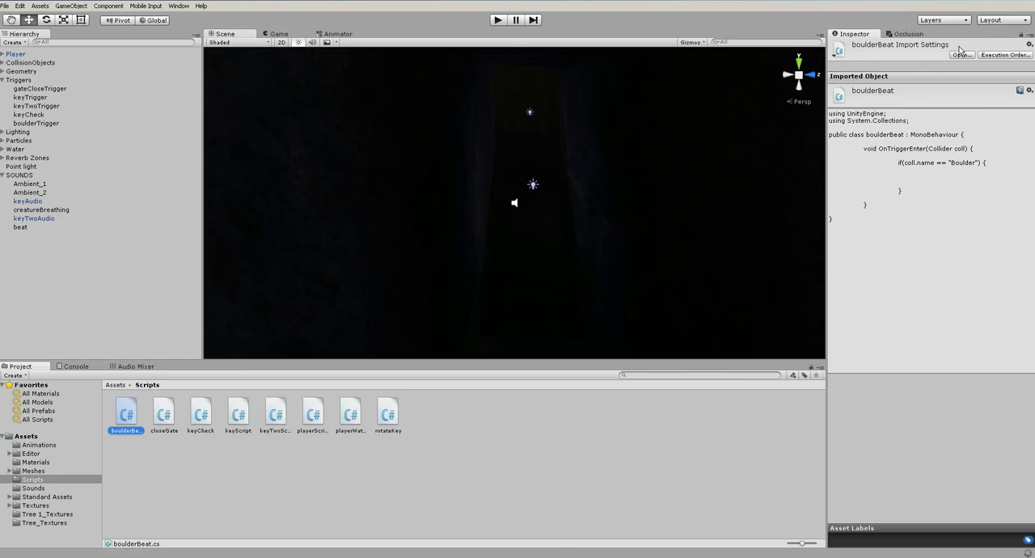
{"action": "key", "text": "alt+Tab"}
Inside the if block, declare AudioSource myBeat = GameObject.Find("beat").GetComponent<AudioSource>();
{"action": "type", "text": "AudioSource"}
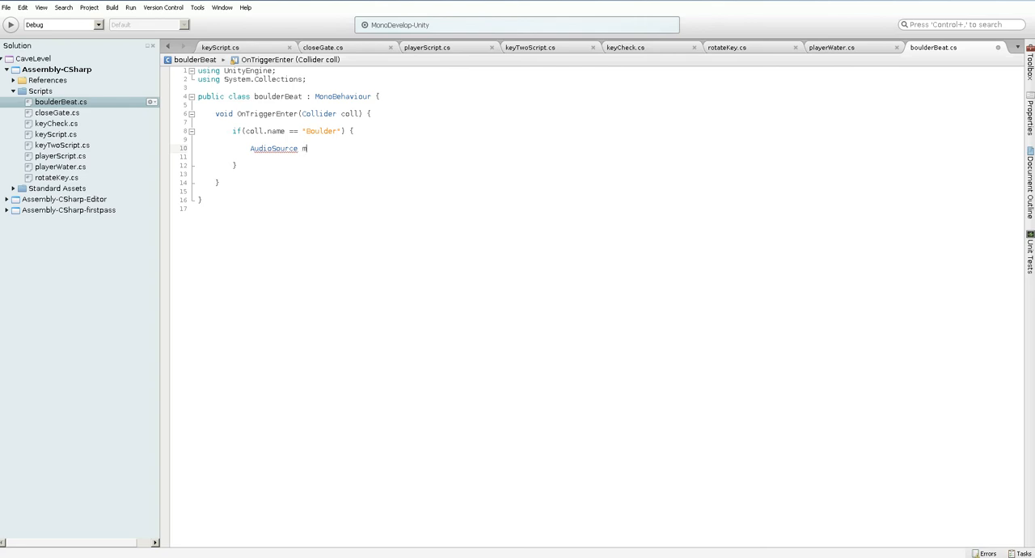
{"action": "type", "text": "myBeat = GameObject.Find(\"beat"}
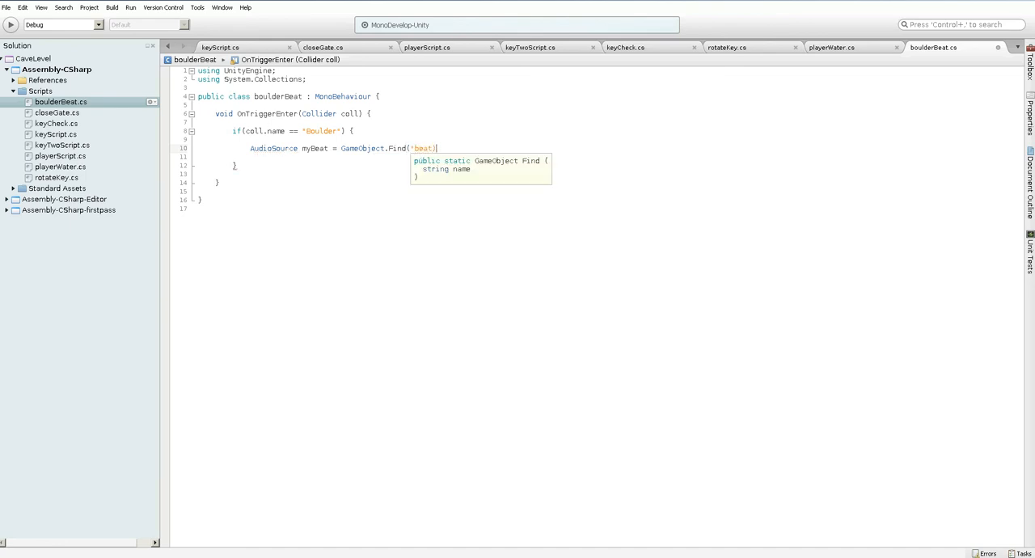
{"action": "type", "text": "\""}
{"action": "type", "text": ").GetCom"}
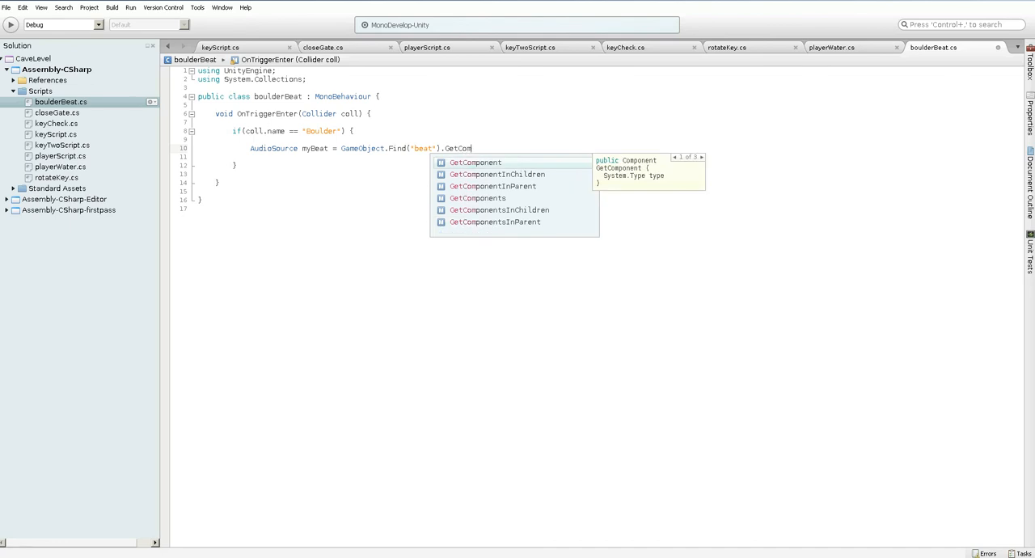
{"action": "type", "text": "ponent<Audios"}
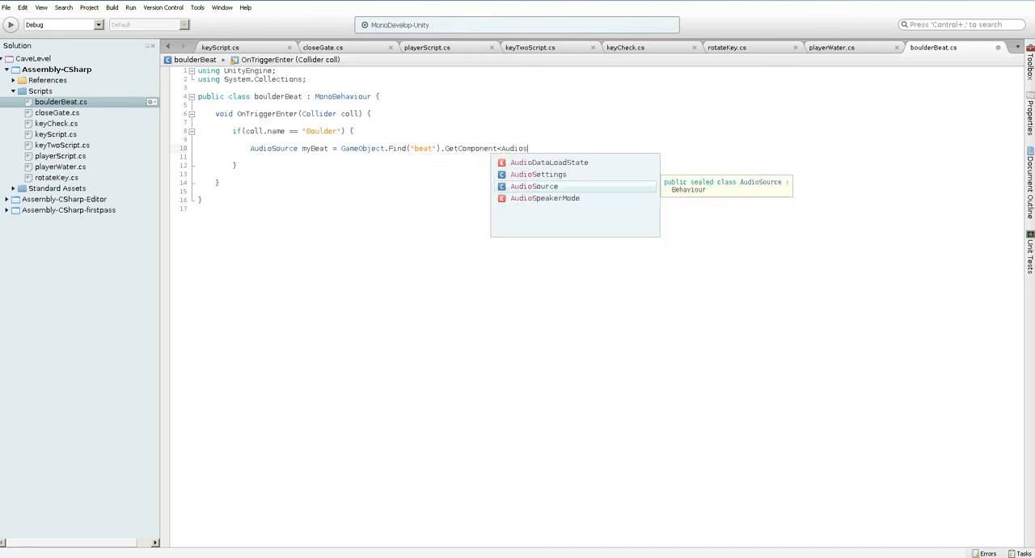
{"action": "key", "text": "Return"}
{"action": "type", "text": ">();"}
Add the call myBeat.Play (); below the myBeat declaration and save the script
{"action": "key", "text": "Return"}
{"action": "key", "text": "Return"}
{"action": "type", "text": "myBeat.Play ()"}
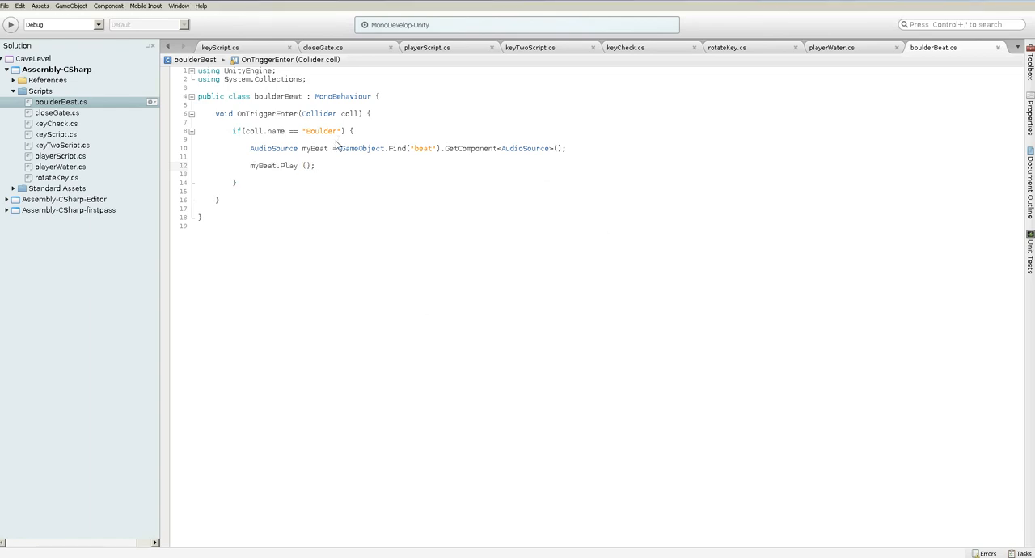
Switch to Unity and attach the boulderBeat script to the boulderTrigger object
{"action": "key", "text": "alt+Tab"}
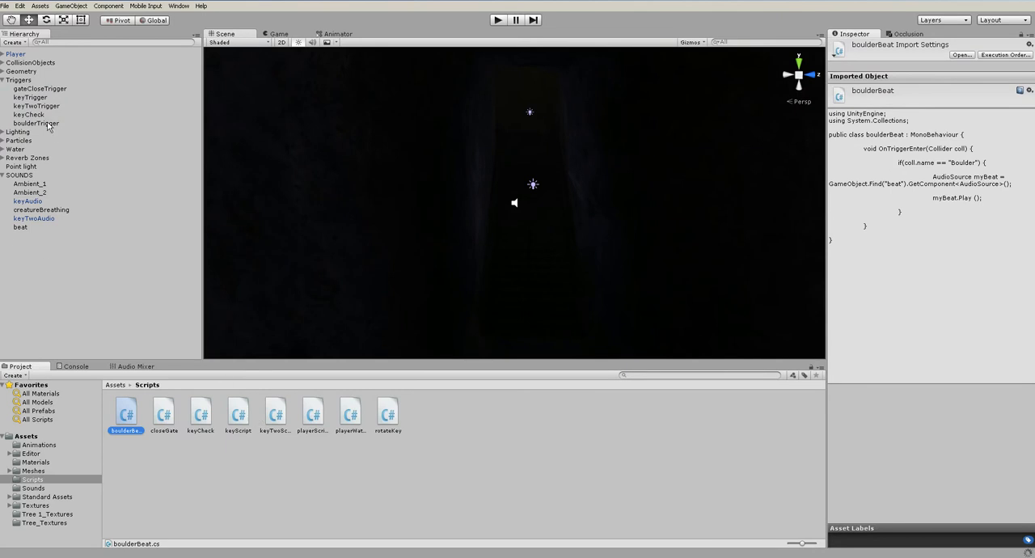
{"action": "left_click", "coordinate": [36, 123]}
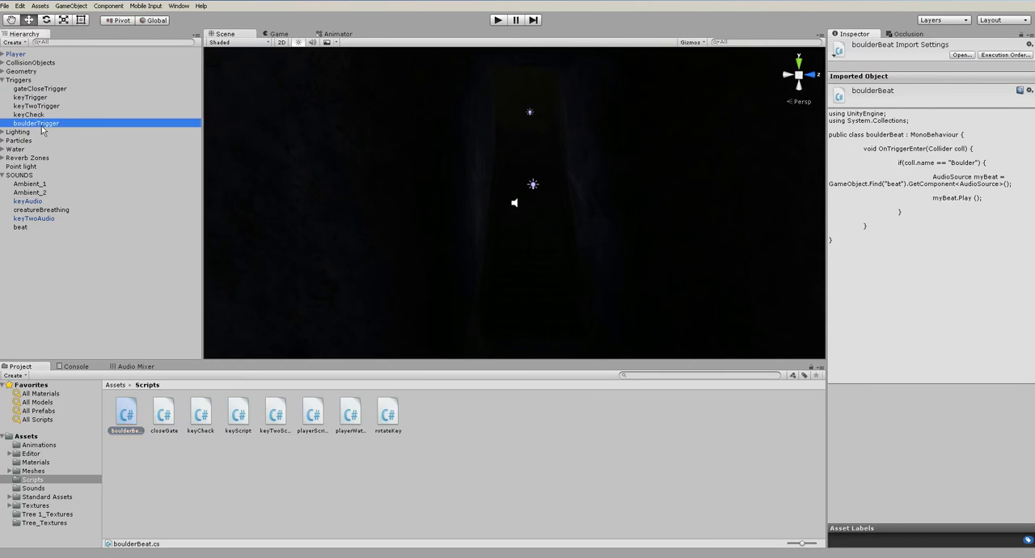
{"action": "left_click_drag", "start_coordinate": [127, 414], "coordinate": [861, 376]}
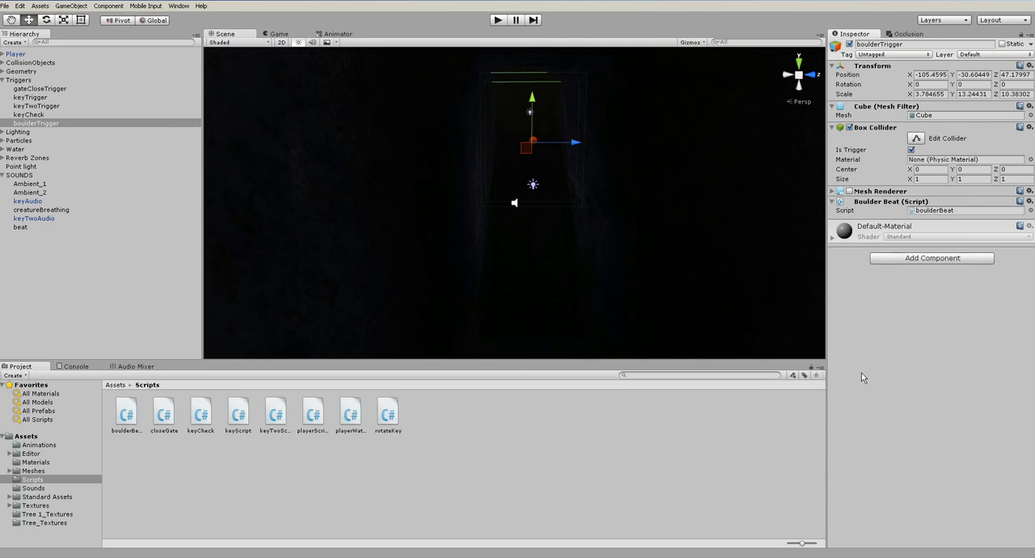
Move the Player down into the cave beside the lava pool, near the entrance to the boulder tunnel
{"action": "left_click", "coordinate": [497, 19]}
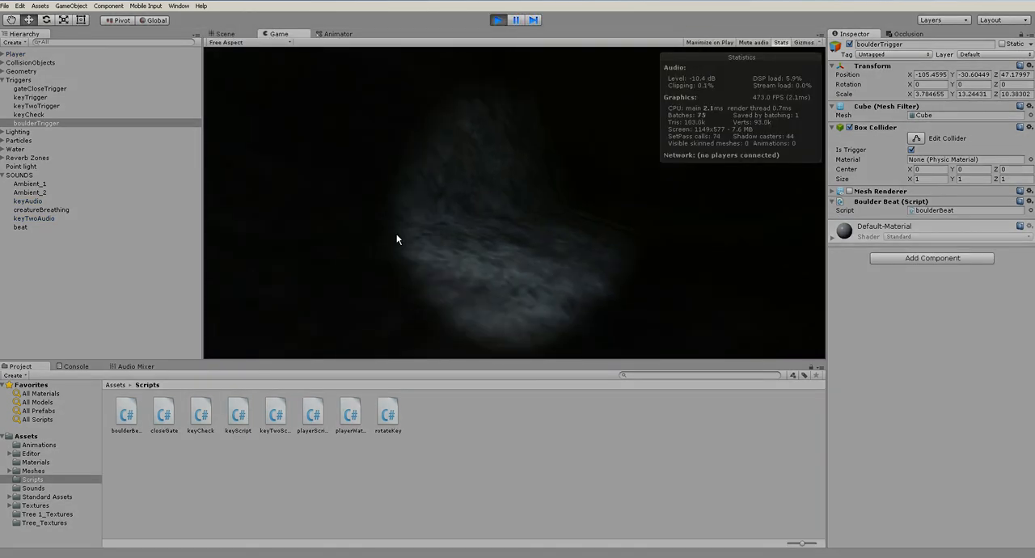
{"action": "key", "text": "ctrl+p"}
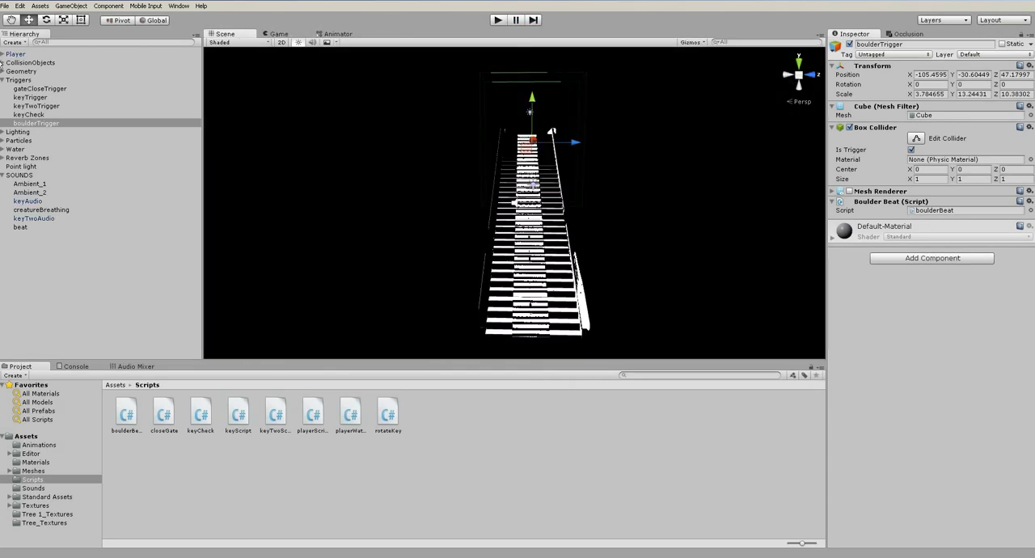
{"action": "left_click", "coordinate": [24, 55]}
{"action": "key", "text": "f"}
{"action": "scroll", "coordinate": [396, 212], "scroll_direction": "down", "scroll_amount": 12}
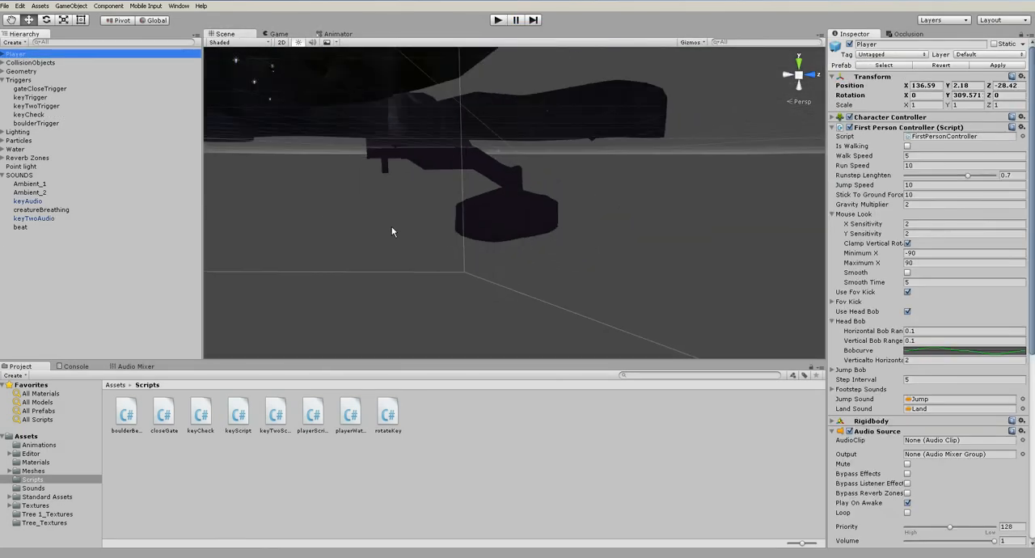
{"action": "left_click_drag", "start_coordinate": [402, 245], "coordinate": [261, 298], "text": "alt"}
{"action": "left_click_drag", "start_coordinate": [283, 230], "coordinate": [474, 178]}
{"action": "key", "text": "f"}
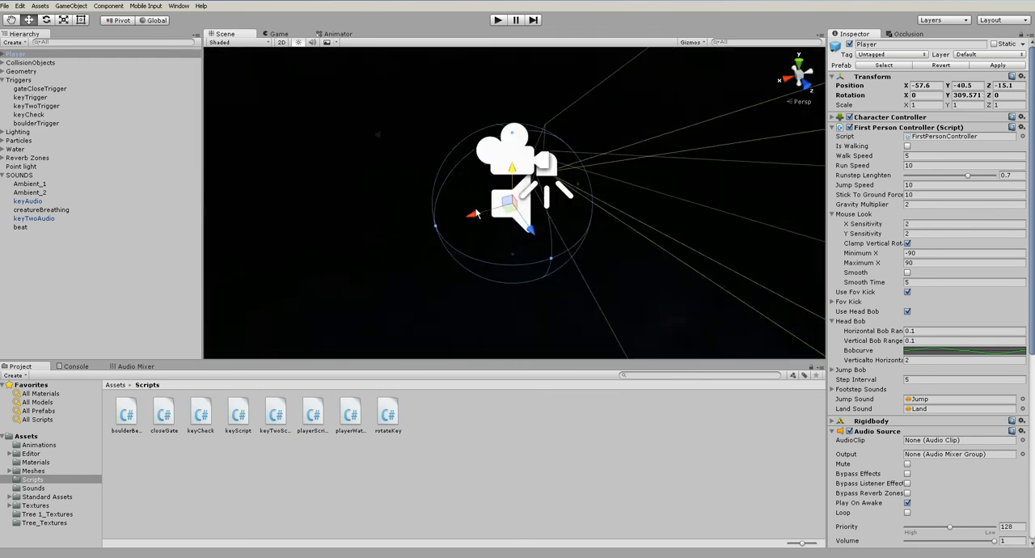
{"action": "mouse_move", "coordinate": [511, 215]}
{"action": "left_mouse_down"}
{"action": "mouse_move", "coordinate": [517, 339]}
{"action": "mouse_move", "coordinate": [509, 235]}
{"action": "left_mouse_up"}
{"action": "left_click_drag", "start_coordinate": [482, 172], "coordinate": [587, 211]}
Play-test the level by running and jumping past the lava pool and up the boulder tunnel to check the beat trigger
{"action": "key", "text": "ctrl+p"}
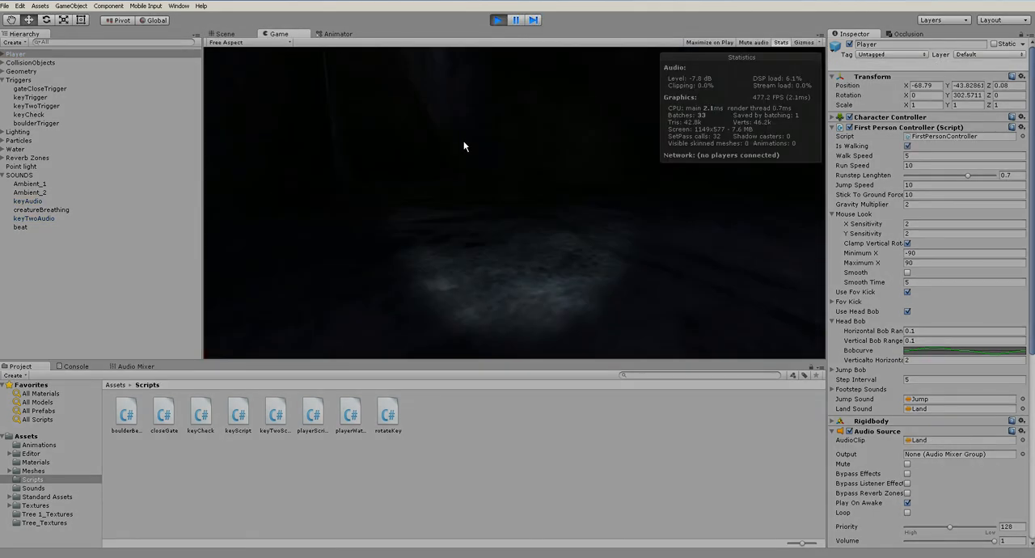
{"action": "key", "text": "shift+w"}
{"action": "key", "text": "space"}
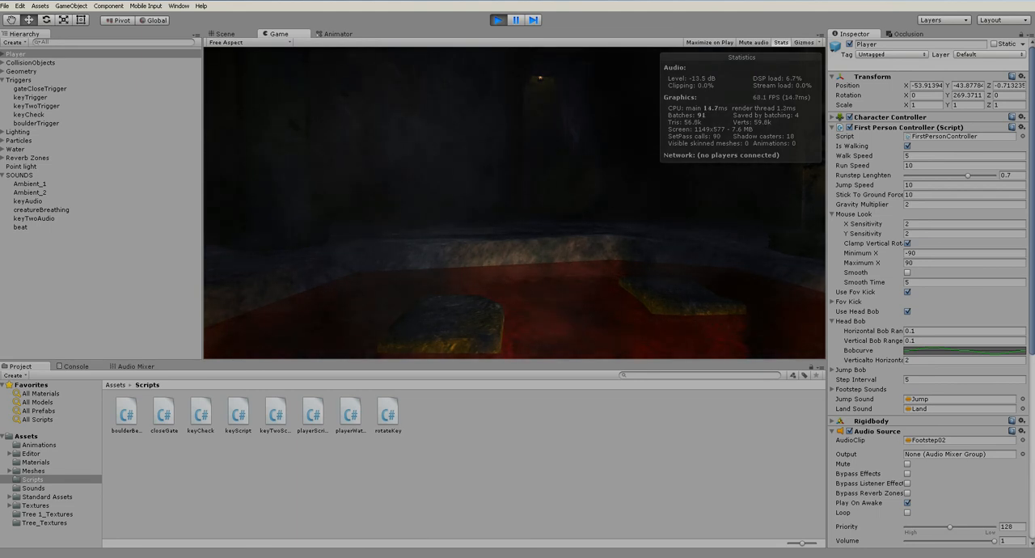
{"action": "key", "text": "a"}
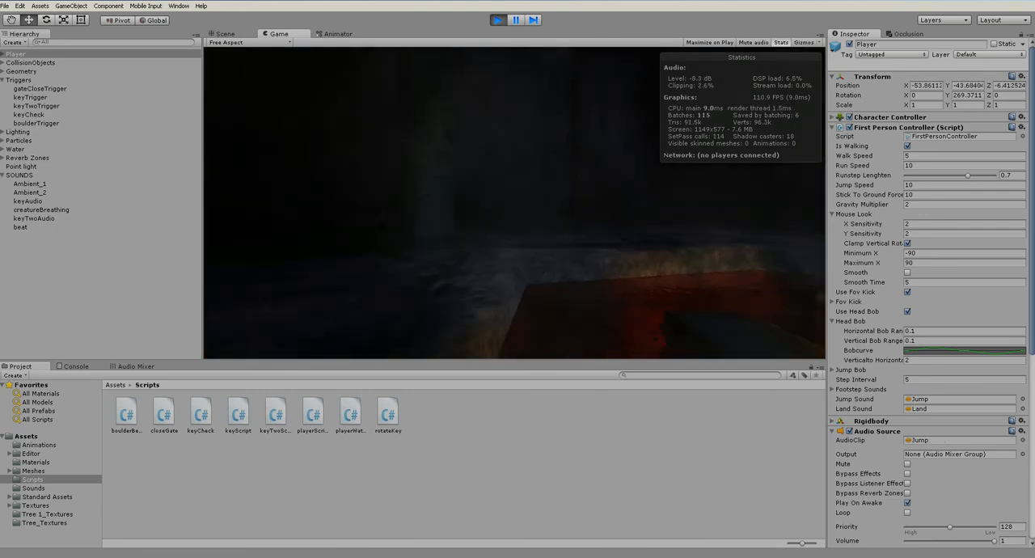
{"action": "key", "text": "w"}
{"action": "key", "text": "space"}
{"action": "key", "text": "shift+w"}
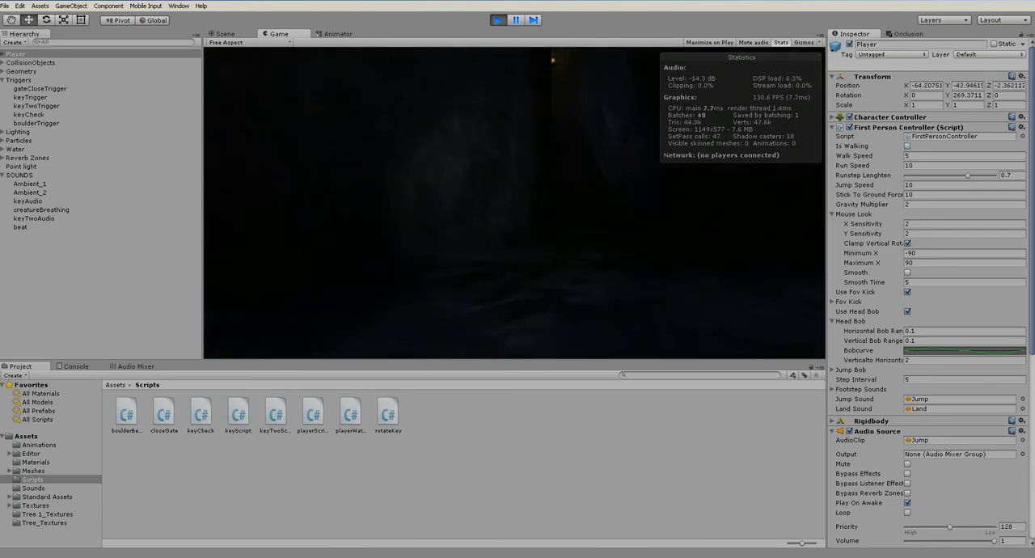
{"action": "key", "text": "shift+w"}
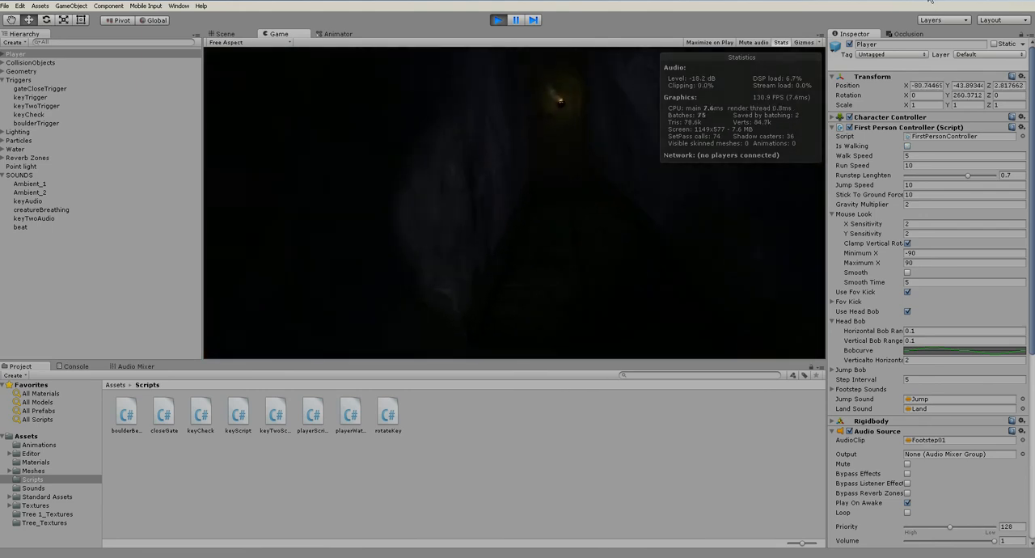
{"action": "key", "text": "shift+w"}
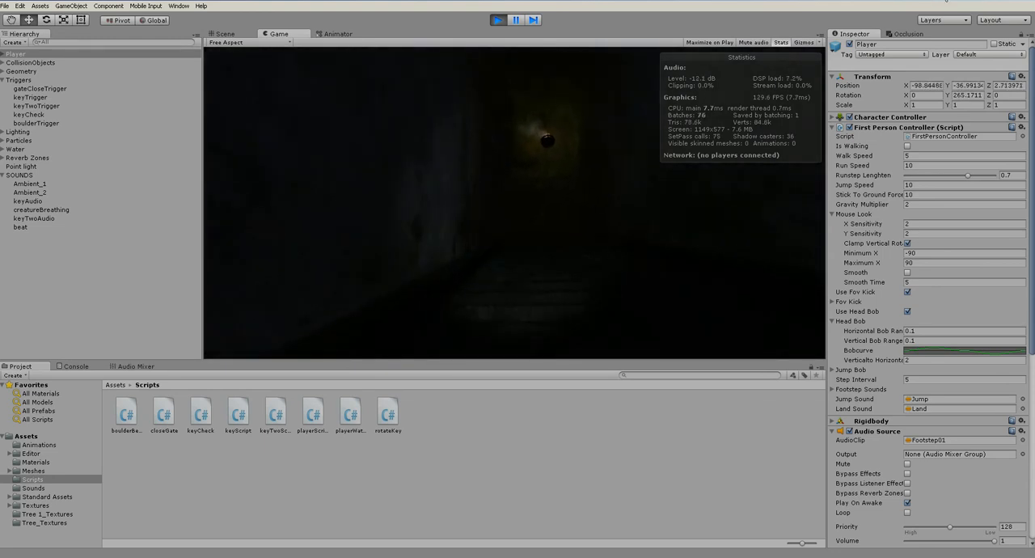
{"action": "key", "text": "shift+w"}
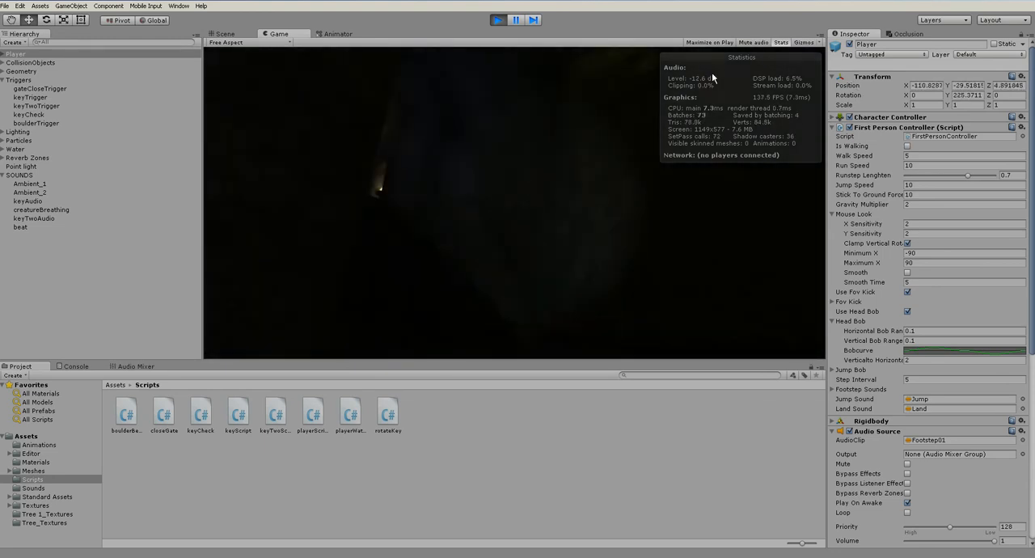
{"action": "key", "text": "ctrl+p"}
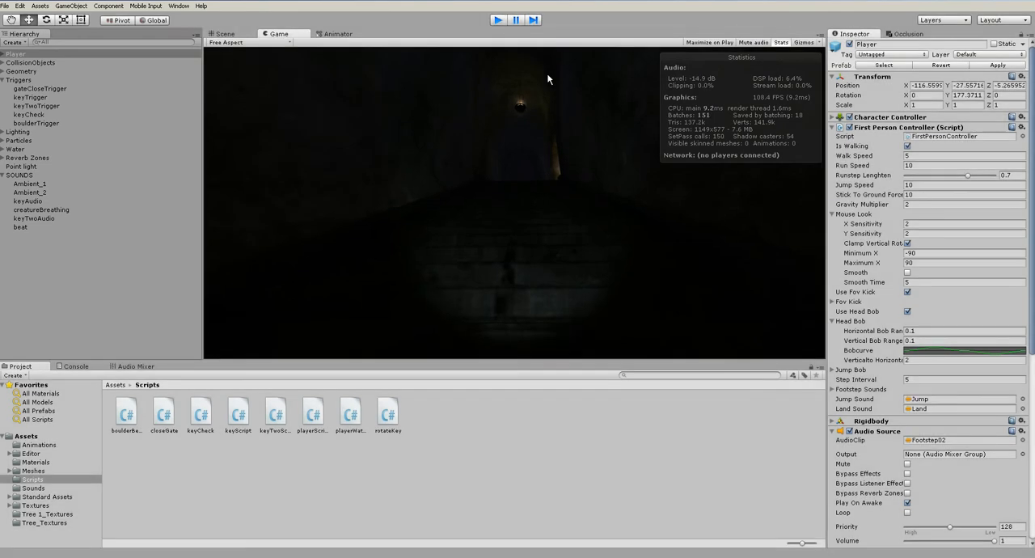
Add an audio mixer group named music under the Master group
{"action": "left_click", "coordinate": [32, 227]}
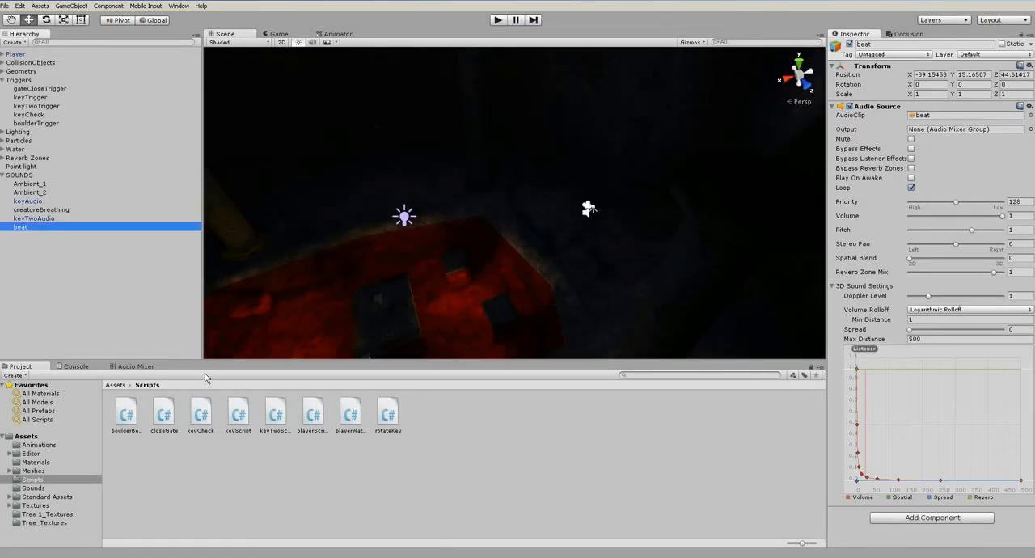
{"action": "left_click", "coordinate": [129, 366]}
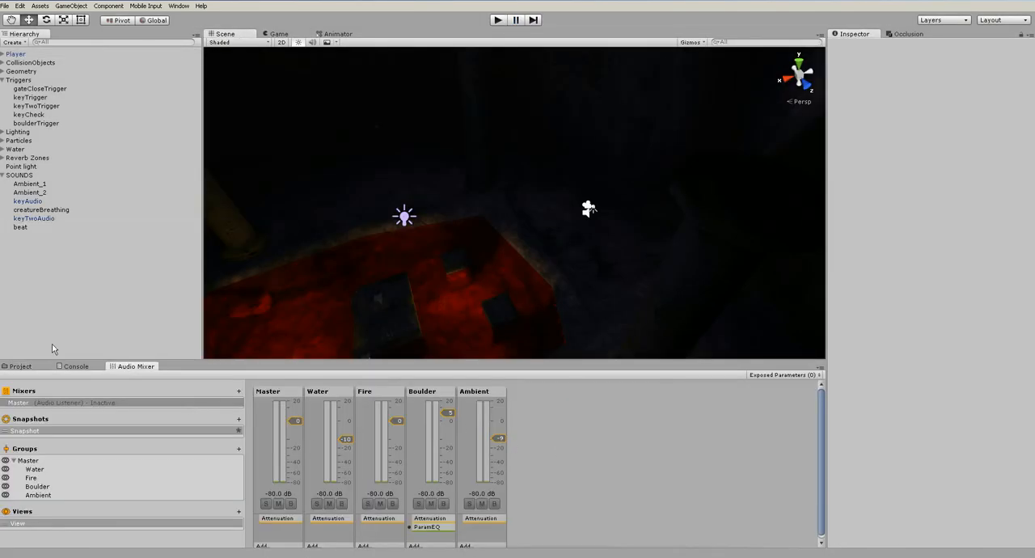
{"action": "left_click", "coordinate": [55, 461]}
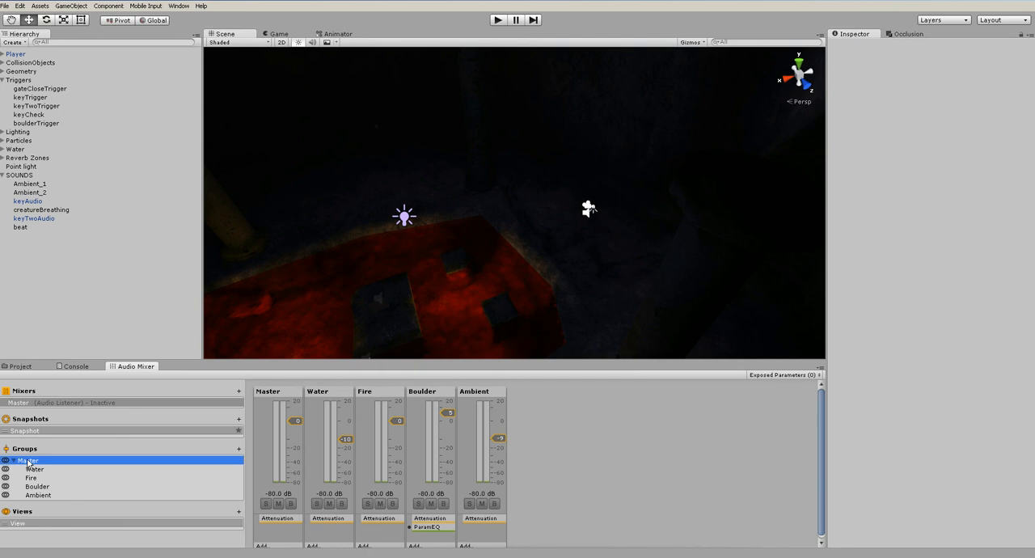
{"action": "left_click", "coordinate": [237, 449]}
{"action": "type", "text": "music"}
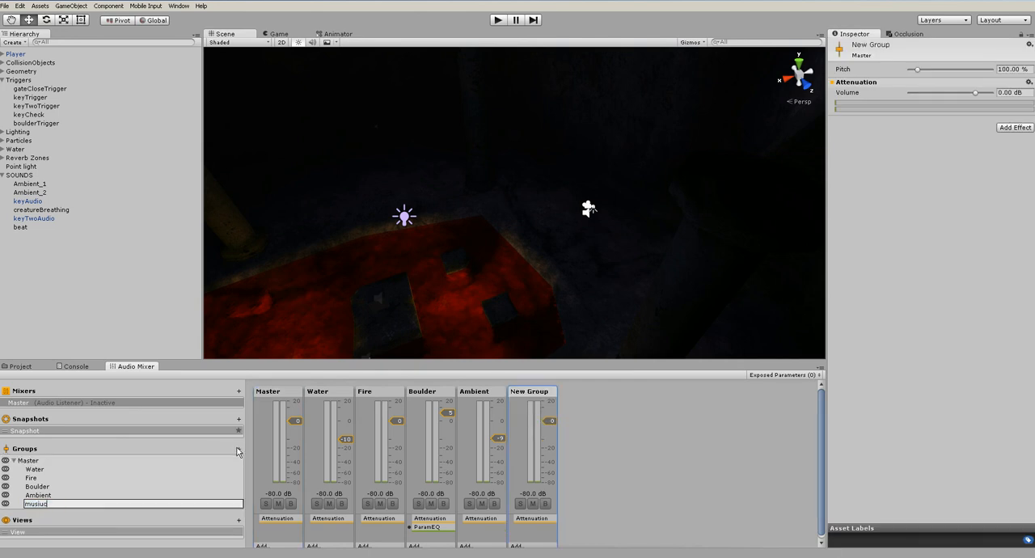
{"action": "key", "text": "Return"}
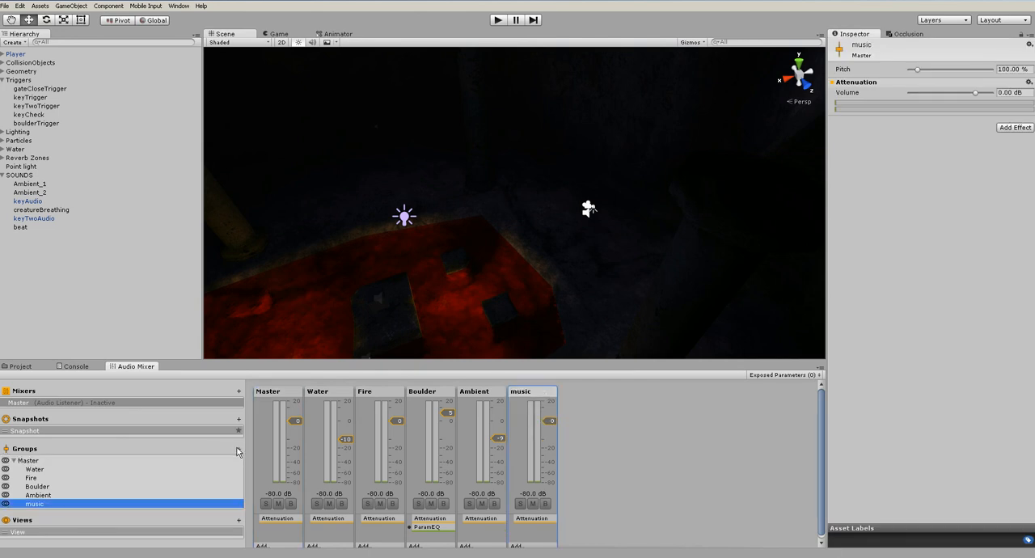
Route the beat object's audio source output to the music mixer group
{"action": "left_click", "coordinate": [20, 227]}
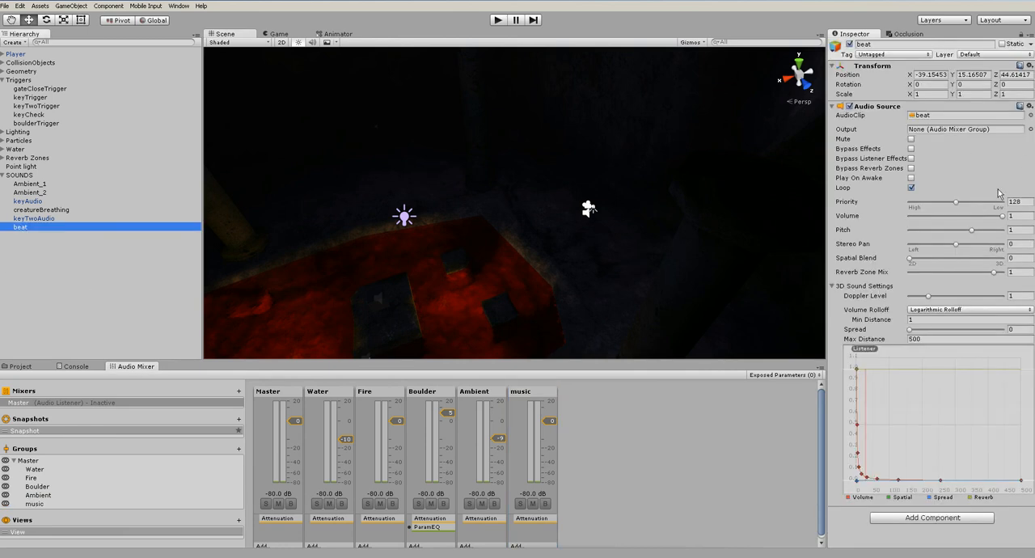
{"action": "left_click", "coordinate": [1030, 130]}
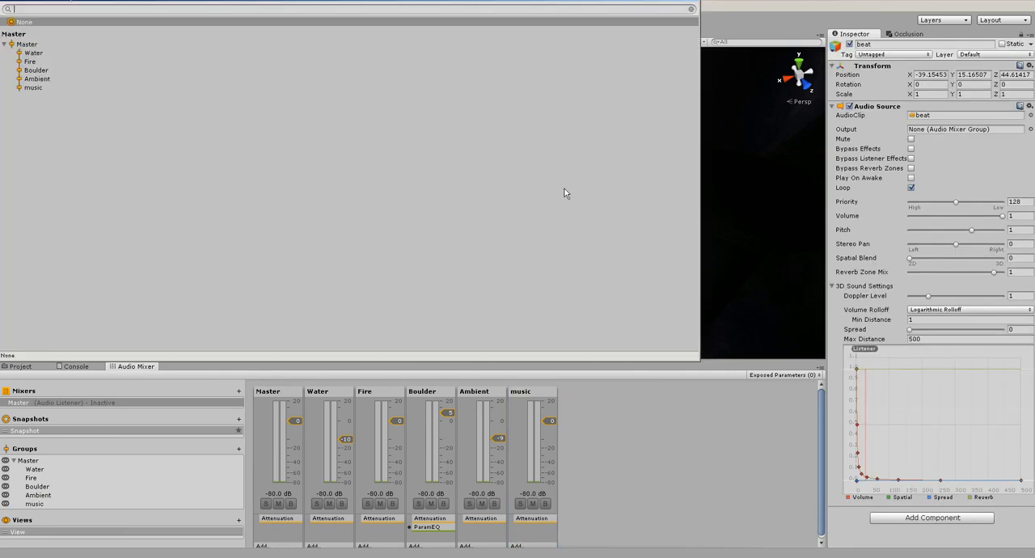
{"action": "double_click", "coordinate": [29, 88]}
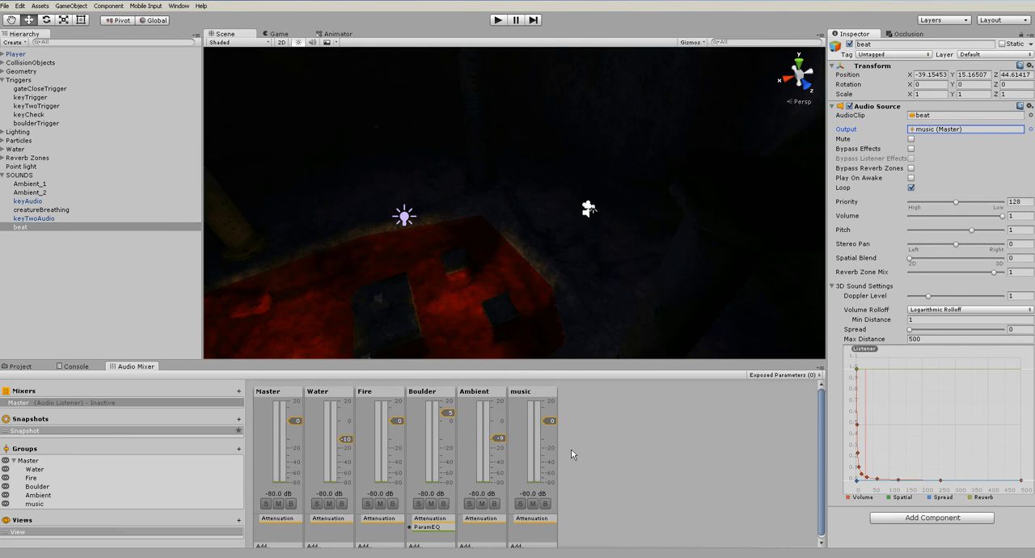
Add a Chorus effect to the music mixer group
{"action": "left_click", "coordinate": [537, 394]}
{"action": "left_click", "coordinate": [1016, 128]}
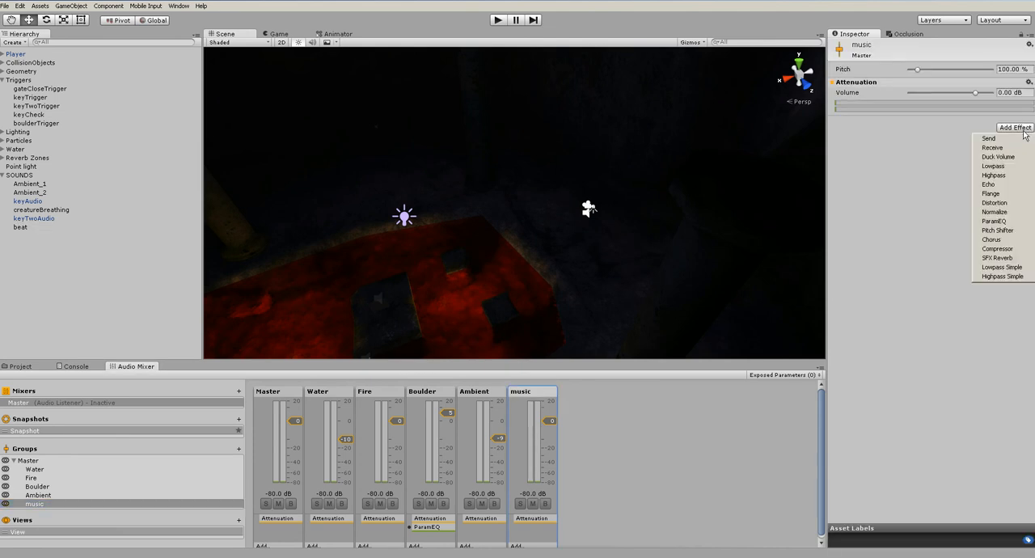
{"action": "left_click", "coordinate": [999, 240]}
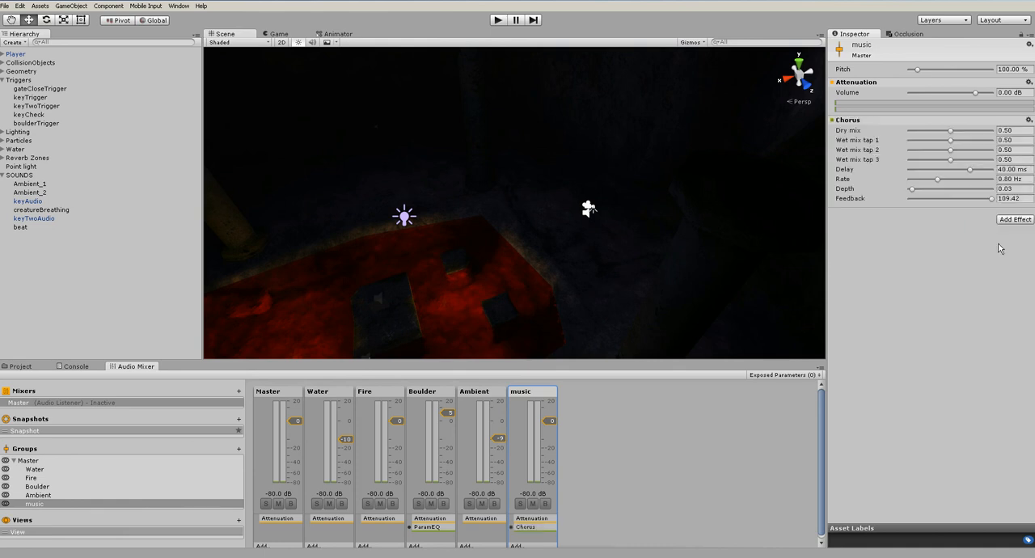
Play-test with mixer editing enabled, setting Chorus dry mix, taps 1–2, depth and feedback to 1.00, tap 3 to 0.94, delay 100 ms, rate 20 Hz
{"action": "left_click", "coordinate": [500, 20]}
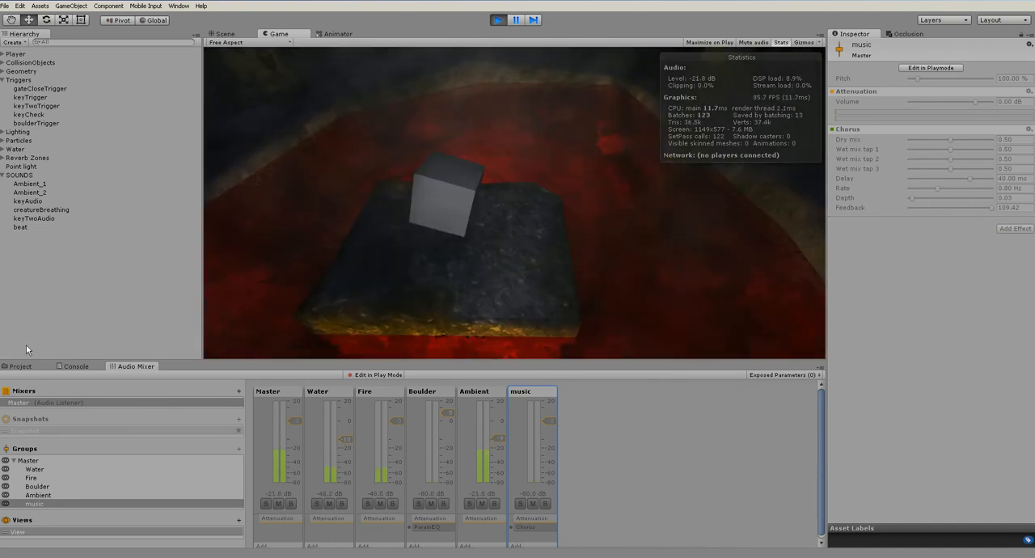
{"action": "left_click", "coordinate": [943, 70]}
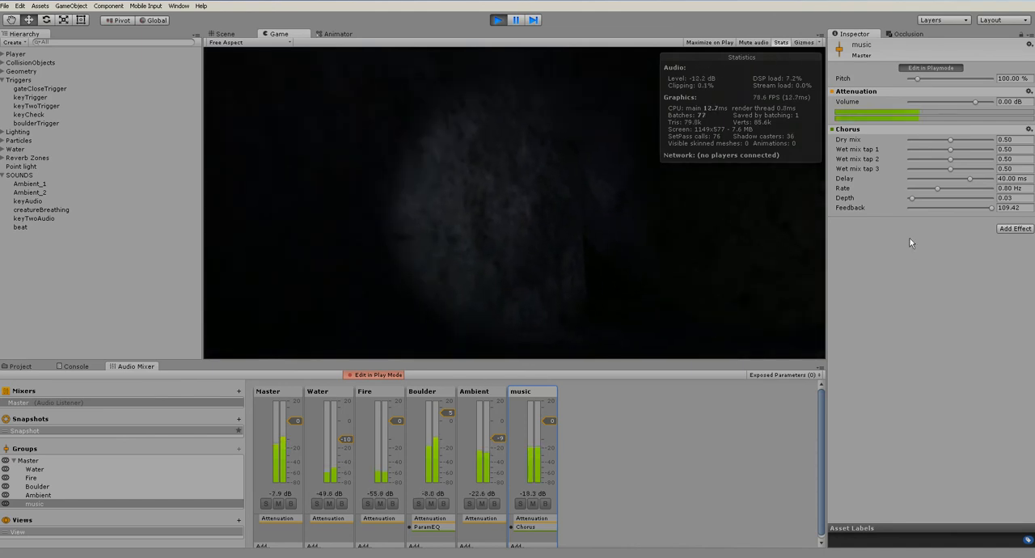
{"action": "left_click", "coordinate": [960, 141]}
{"action": "left_click_drag", "start_coordinate": [984, 140], "coordinate": [994, 189]}
{"action": "left_click_drag", "start_coordinate": [908, 201], "coordinate": [993, 198]}
{"action": "left_click", "coordinate": [992, 208]}
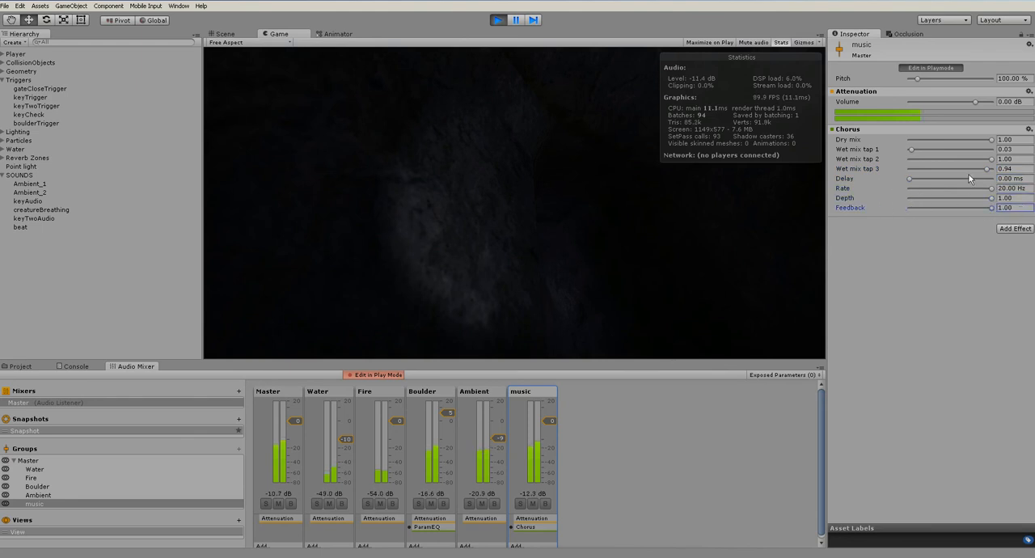
{"action": "left_click_drag", "start_coordinate": [911, 149], "coordinate": [995, 150]}
{"action": "left_click_drag", "start_coordinate": [910, 179], "coordinate": [994, 178]}
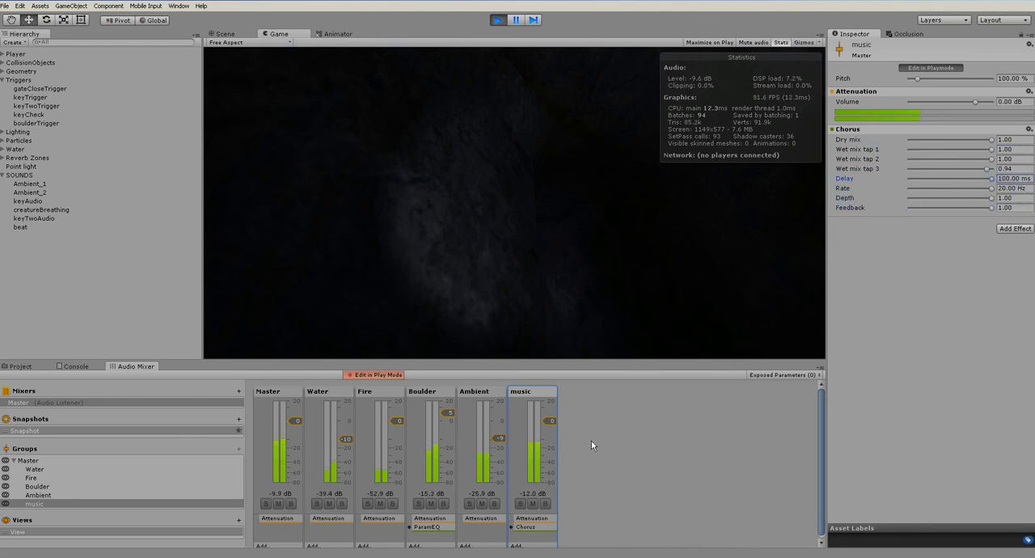
Raise the music group's volume to 0.44 dB and end the play test
{"action": "mouse_move", "coordinate": [548, 421]}
{"action": "left_mouse_down"}
{"action": "mouse_move", "coordinate": [552, 402]}
{"action": "mouse_move", "coordinate": [550, 415]}
{"action": "left_mouse_up"}
{"action": "left_click", "coordinate": [498, 19]}
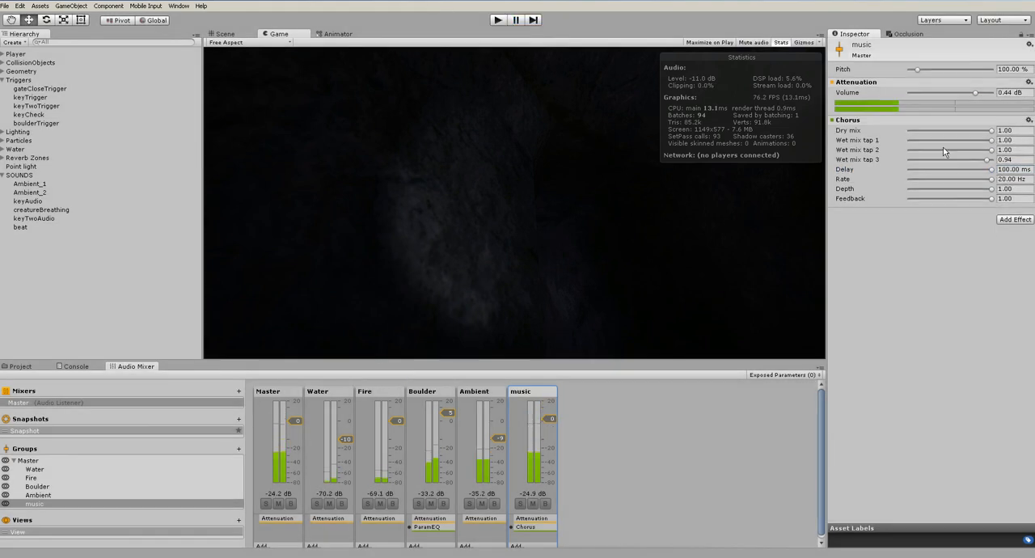
Remove the Chorus effect from the music group and look over the other available effects
{"action": "right_click", "coordinate": [859, 123]}
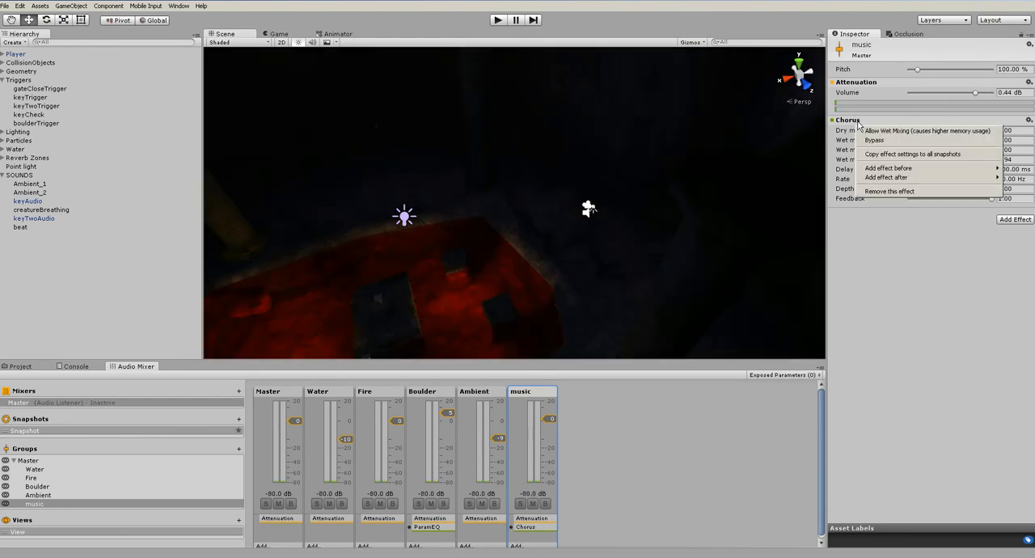
{"action": "left_click", "coordinate": [886, 190]}
{"action": "left_click", "coordinate": [1012, 127]}
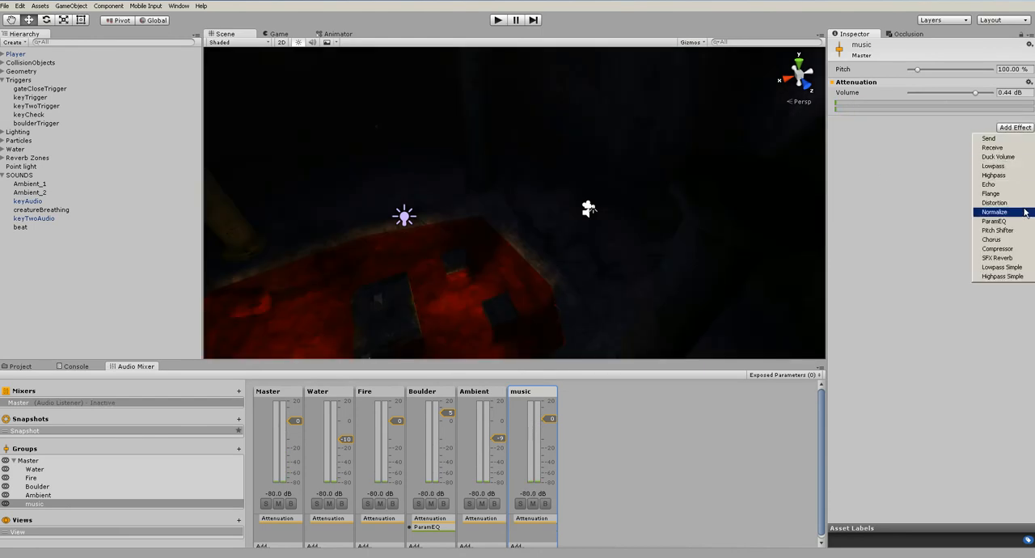
{"action": "left_click", "coordinate": [873, 280]}
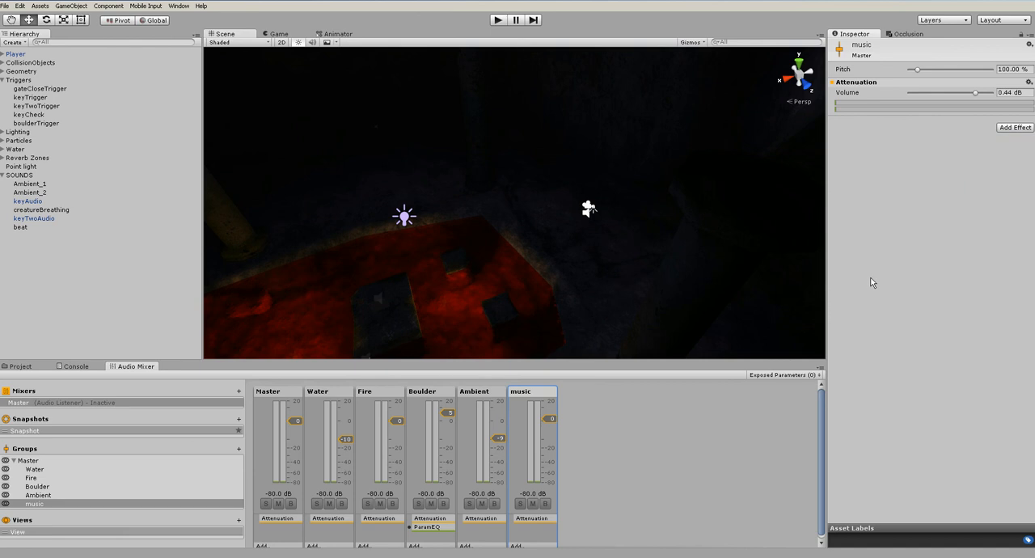
Examine the audio source settings of the creatureBreathing object, including its 3D sound options
{"action": "left_click", "coordinate": [33, 211]}
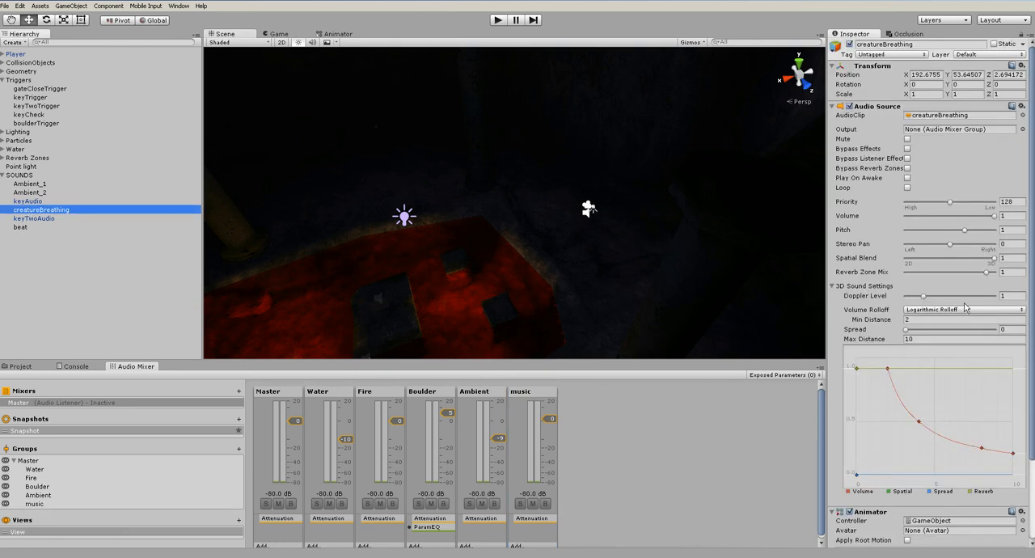
{"action": "scroll", "coordinate": [935, 389], "scroll_direction": "down", "scroll_amount": 3}
{"action": "scroll", "coordinate": [934, 389], "scroll_direction": "up", "scroll_amount": 3}
{"action": "left_click", "coordinate": [684, 470]}
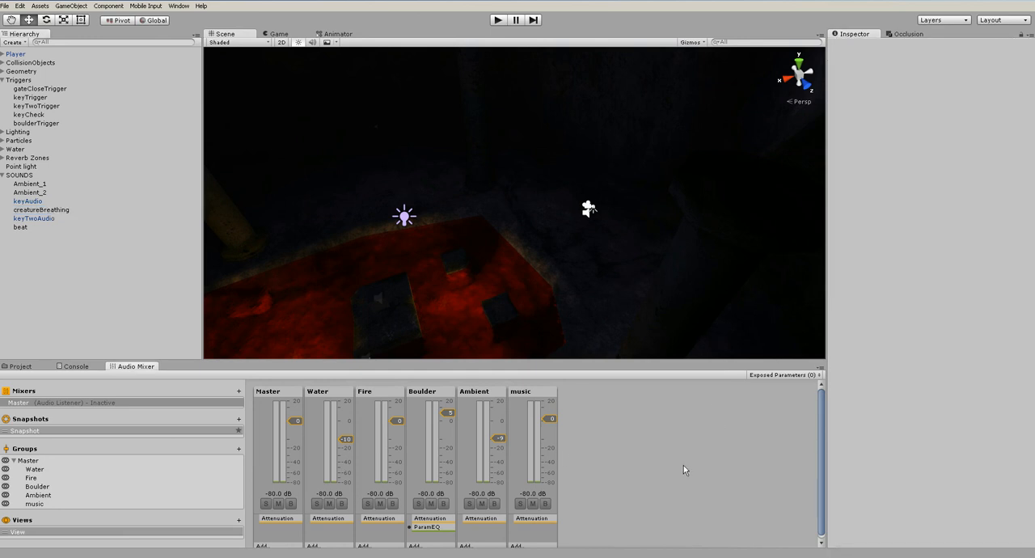
Check the beat object's audio source, and try a Normalize effect on the music mixer group before removing it
{"action": "left_click", "coordinate": [29, 228]}
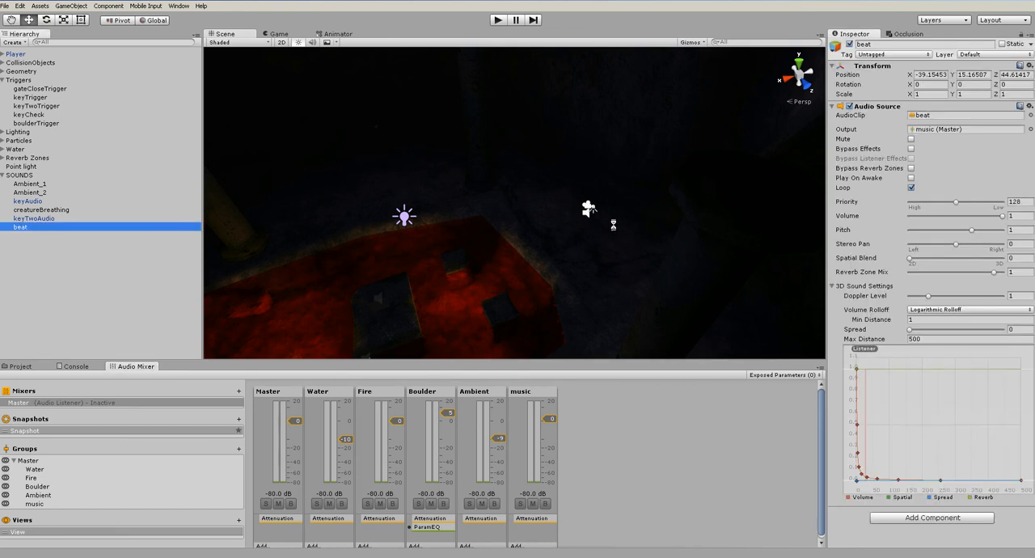
{"action": "left_click", "coordinate": [536, 409]}
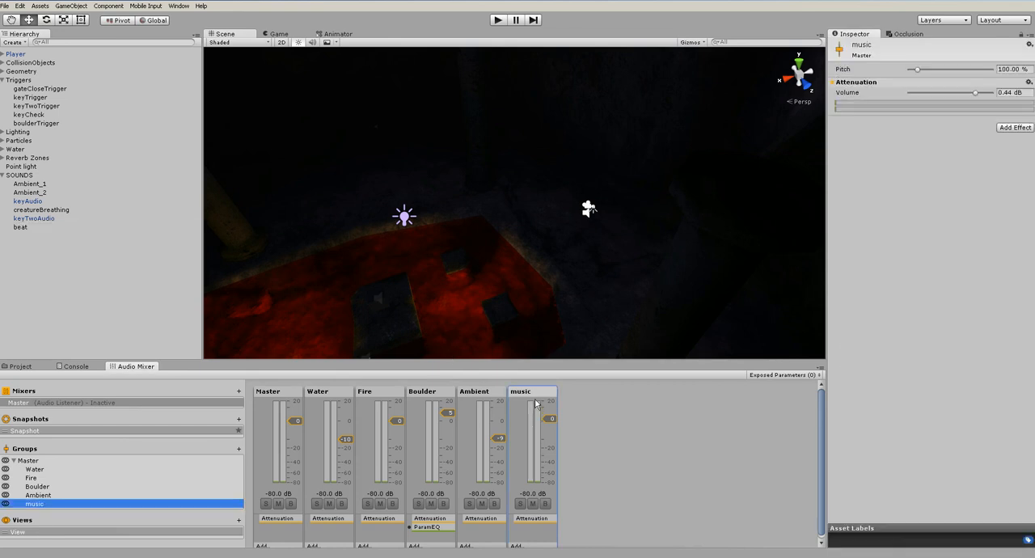
{"action": "left_click", "coordinate": [1014, 130]}
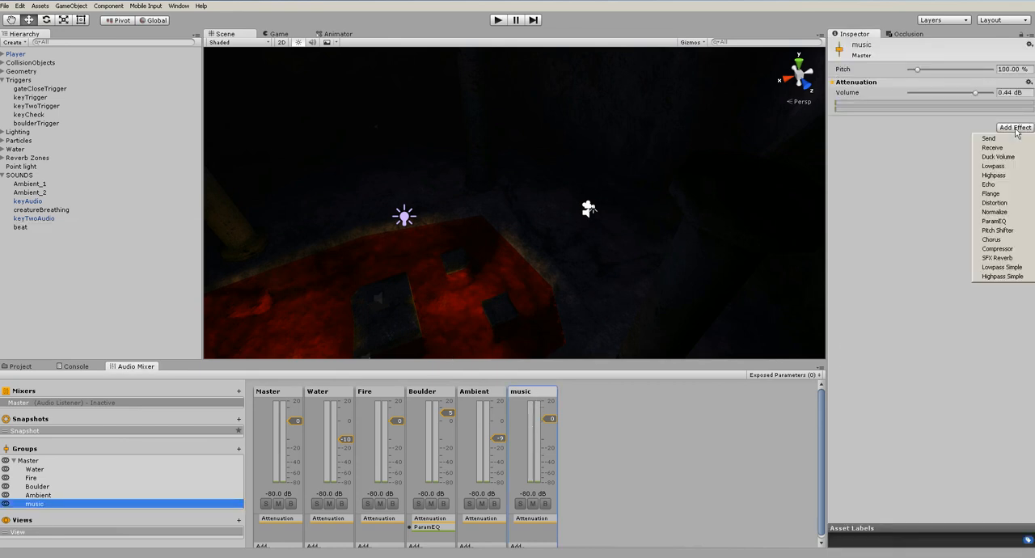
{"action": "left_click", "coordinate": [1000, 214]}
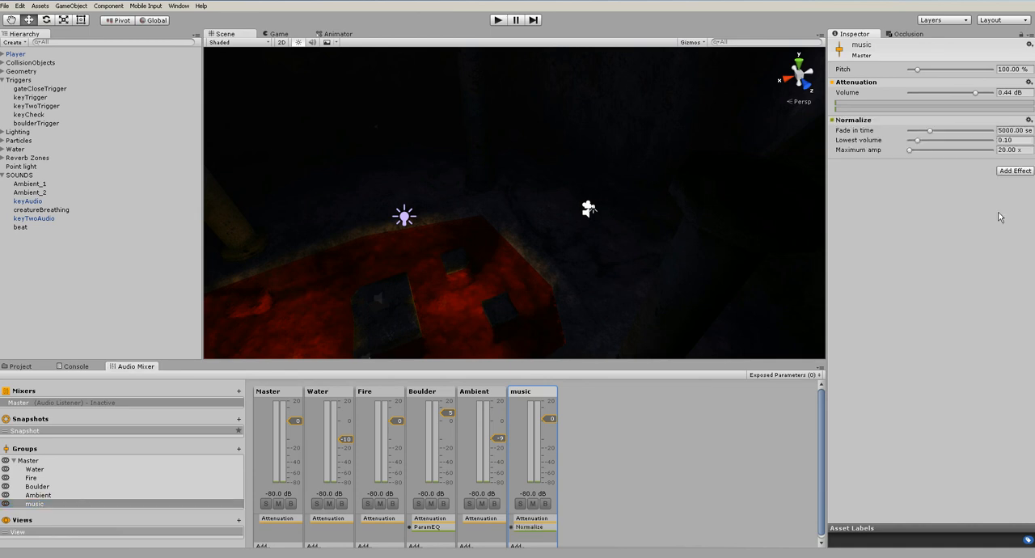
{"action": "right_click", "coordinate": [862, 122]}
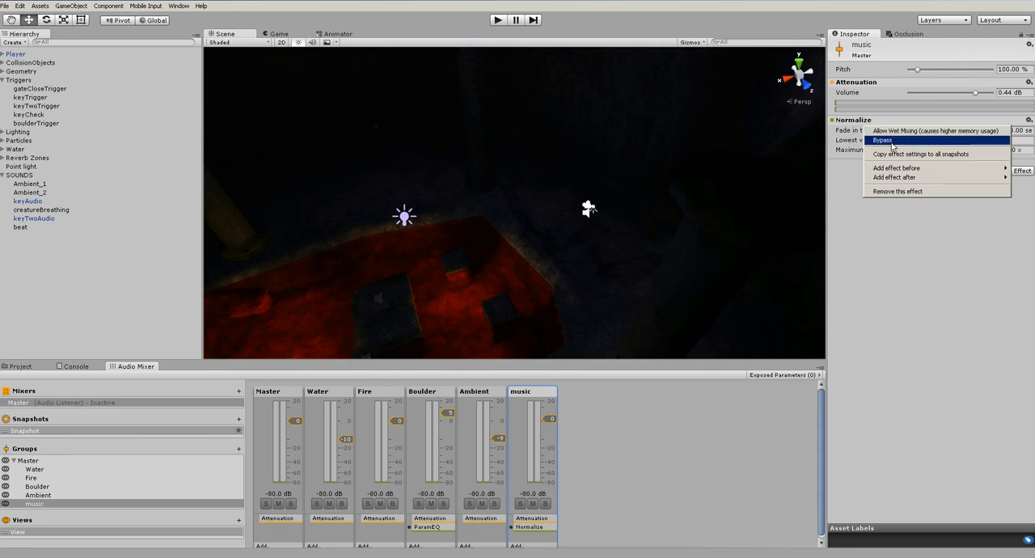
{"action": "left_click", "coordinate": [897, 190]}
Try a Compressor effect on the music group and remove it again
{"action": "left_click", "coordinate": [1015, 128]}
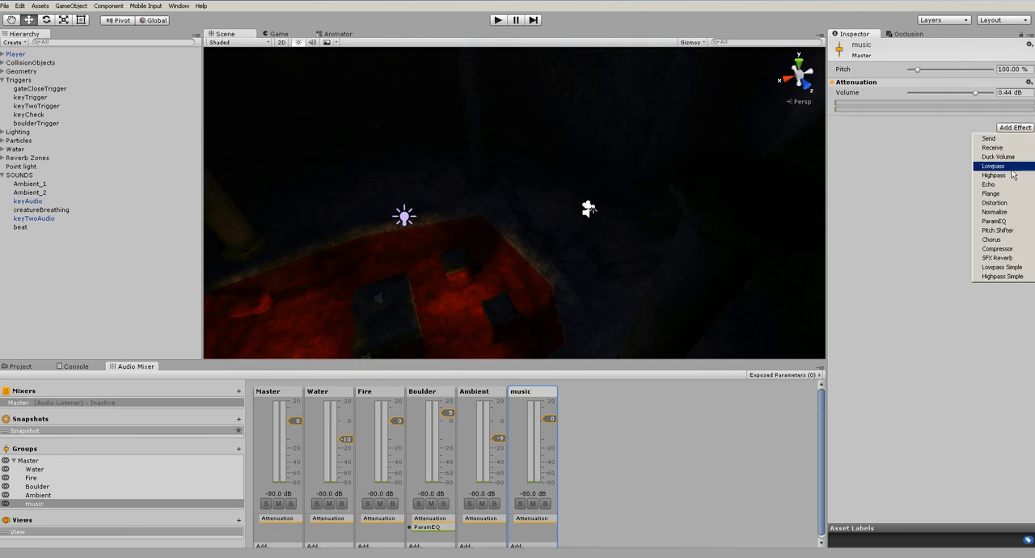
{"action": "left_click", "coordinate": [1000, 249]}
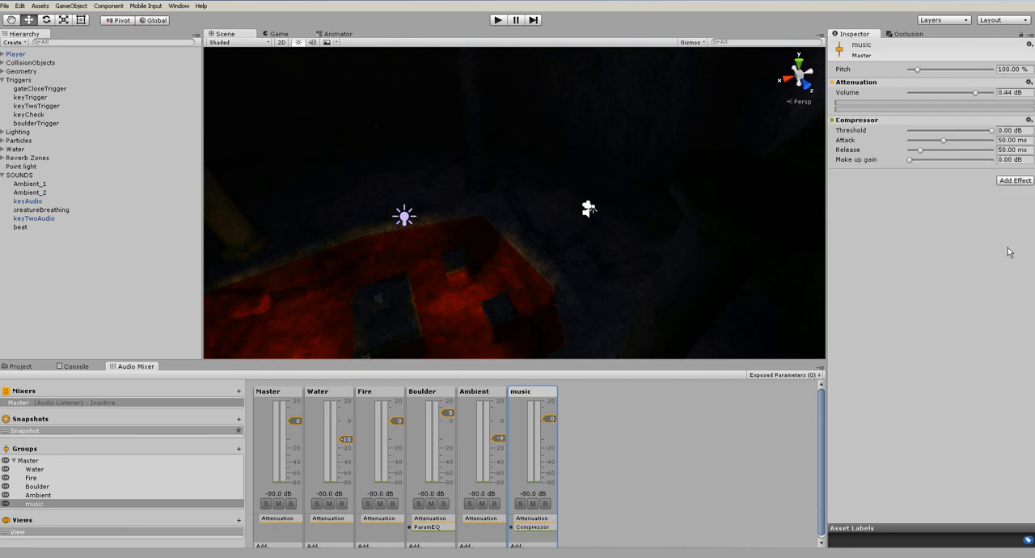
{"action": "right_click", "coordinate": [866, 121]}
{"action": "left_click", "coordinate": [901, 194]}
Add an SFX Reverb effect to the music group and play-test until the beat starts, with mixer editing enabled
{"action": "left_click", "coordinate": [1015, 128]}
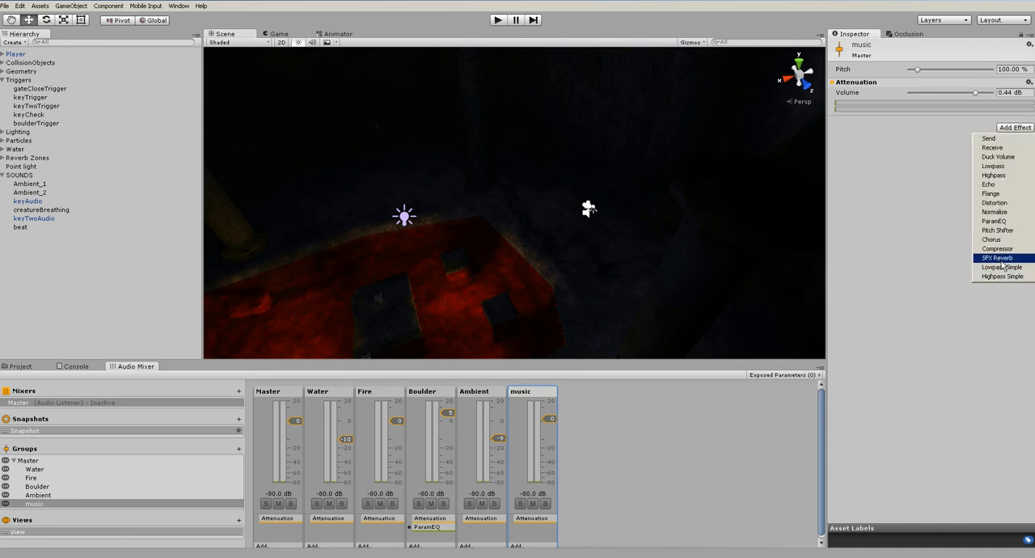
{"action": "left_click", "coordinate": [997, 258]}
{"action": "key", "text": "ctrl+p"}
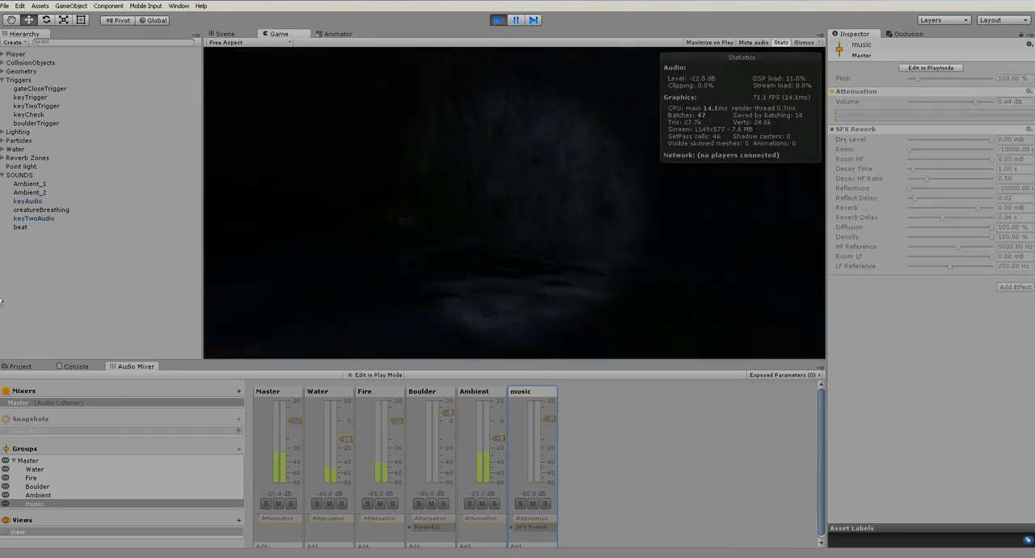
{"action": "key", "text": "w"}
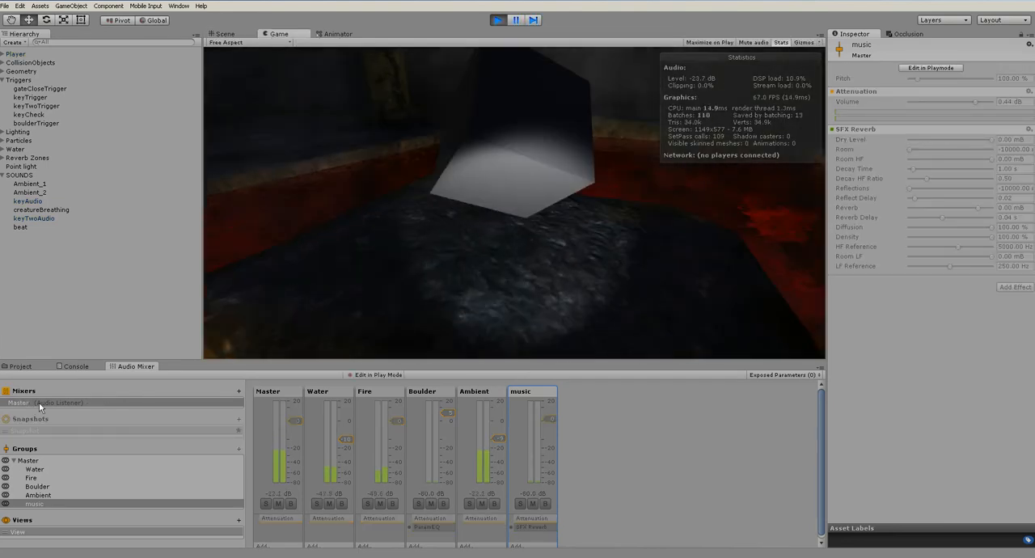
{"action": "key", "text": "w"}
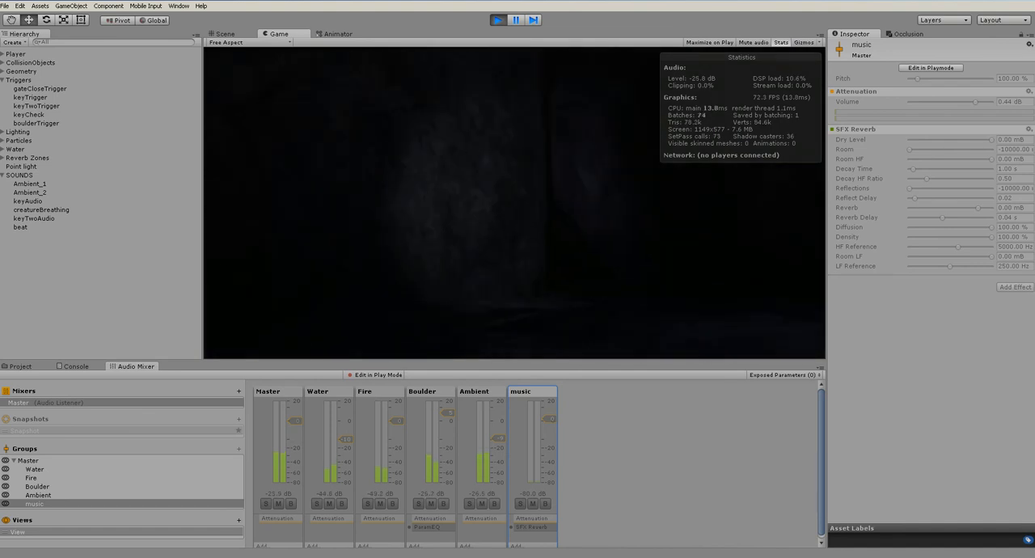
{"action": "left_click", "coordinate": [930, 67]}
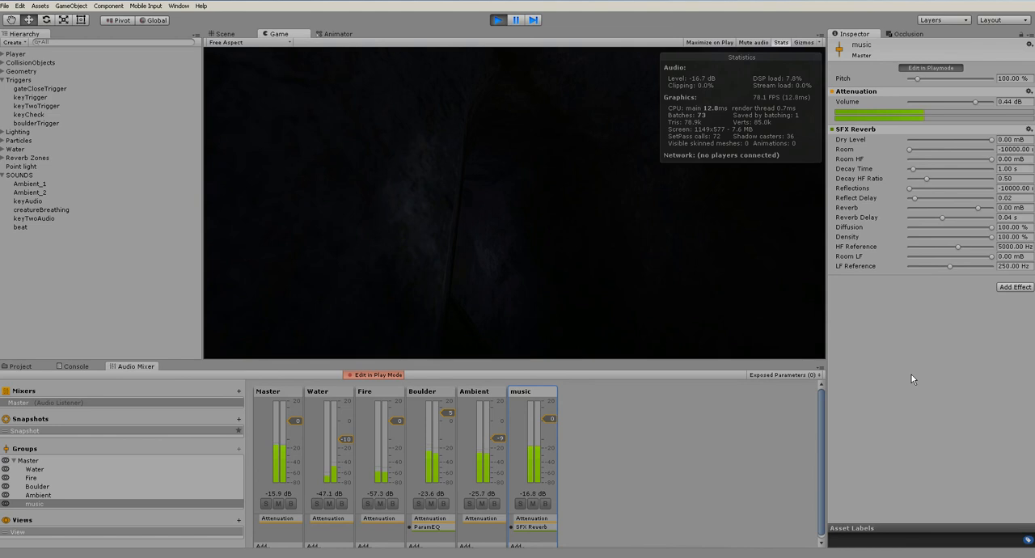
Raise the SFX Reverb's Room level and set Decay Time to 9.10 s, Reflections to -6450 mB and Reflect Delay to 0.10
{"action": "left_click_drag", "start_coordinate": [920, 147], "coordinate": [946, 172]}
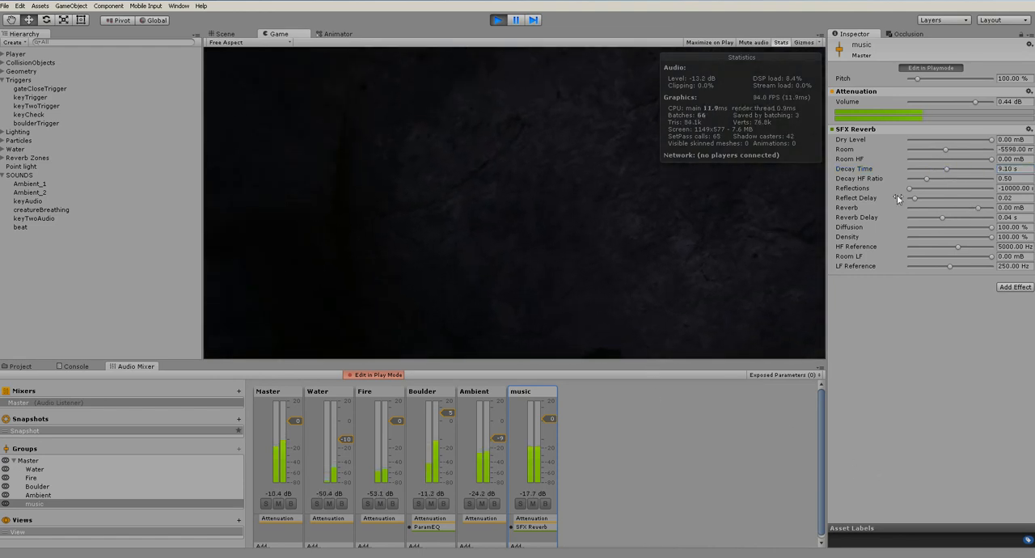
{"action": "left_click_drag", "start_coordinate": [912, 189], "coordinate": [935, 198]}
{"action": "left_click_drag", "start_coordinate": [950, 149], "coordinate": [972, 150]}
Walk through the cave passages to listen to the reverb on the beat, and end the play test
{"action": "left_click", "coordinate": [575, 234]}
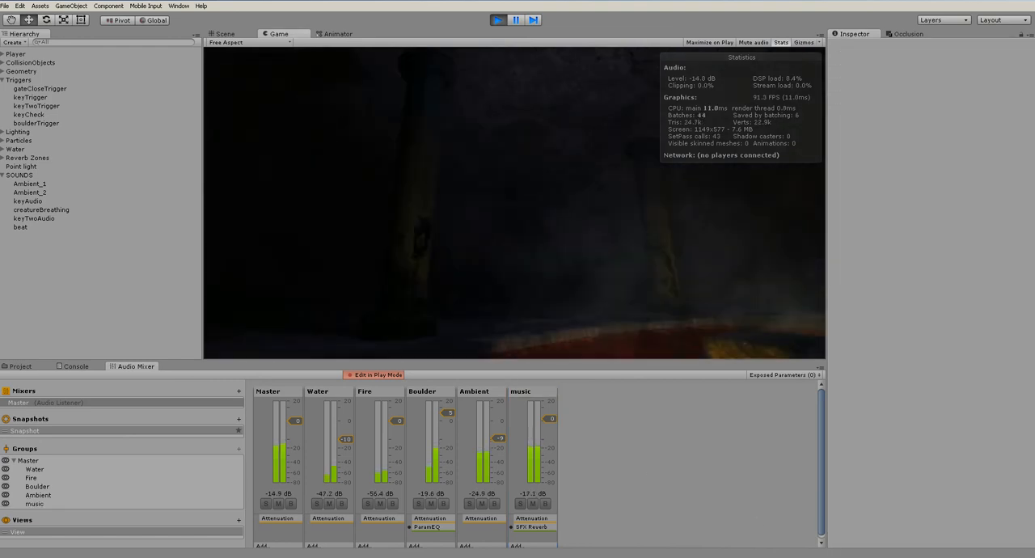
{"action": "key", "text": "w"}
{"action": "key", "text": "w"}
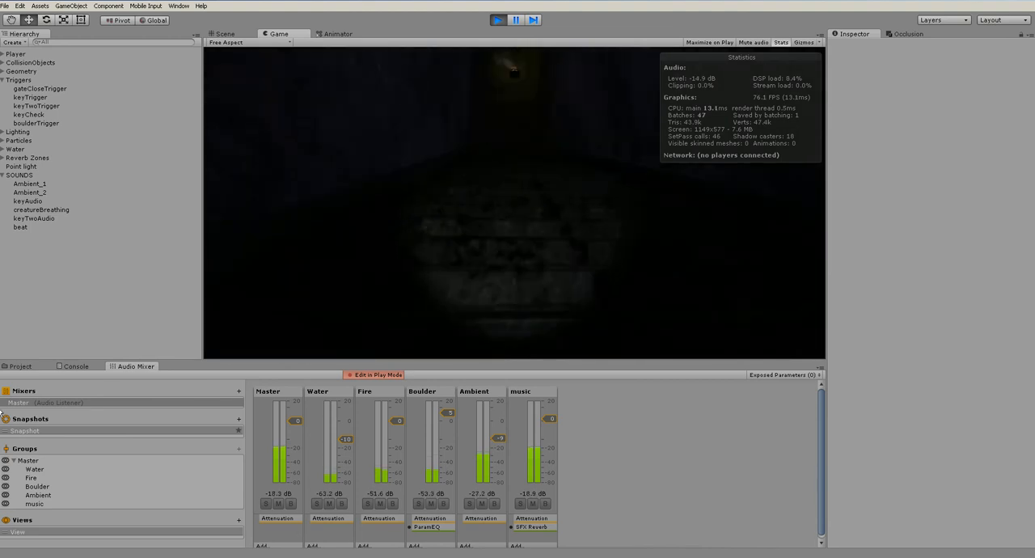
{"action": "key", "text": "w"}
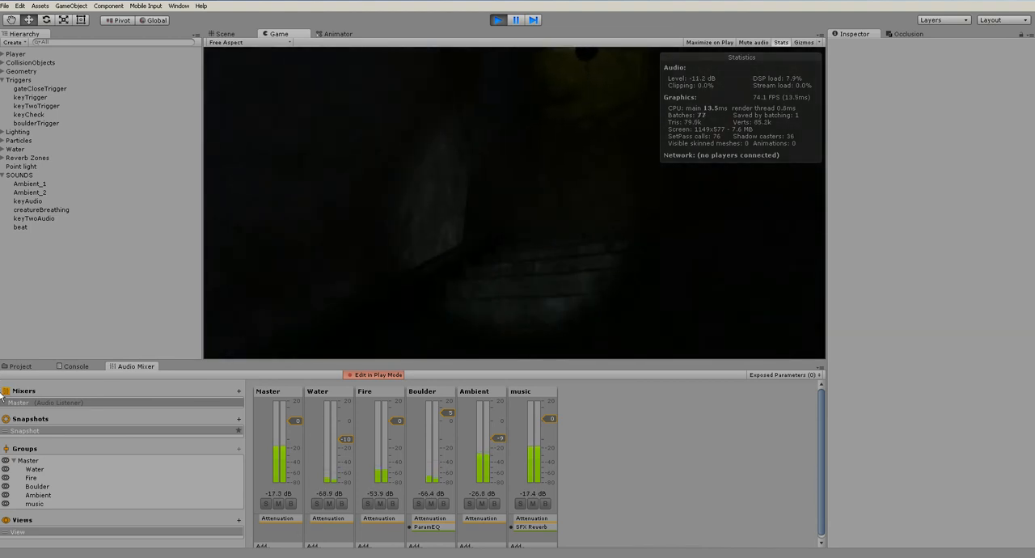
{"action": "key", "text": "w"}
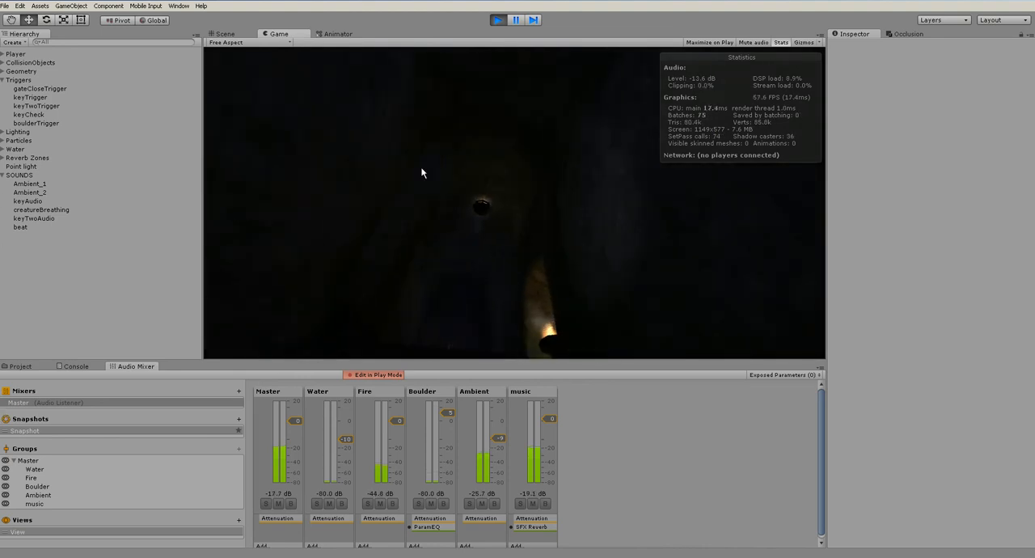
{"action": "key", "text": "ctrl+p"}
Enable Bypass Reverb Zones on the beat object's audio source and check where the object sits in the cave
{"action": "left_click", "coordinate": [25, 227]}
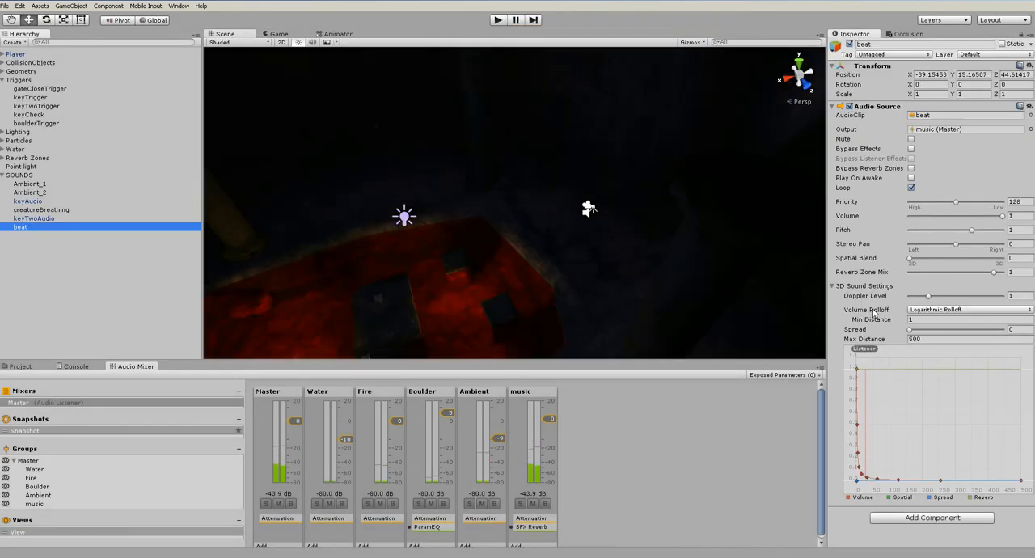
{"action": "left_click", "coordinate": [911, 169]}
{"action": "scroll", "coordinate": [594, 245], "scroll_direction": "down", "scroll_amount": 8}
{"action": "left_click_drag", "start_coordinate": [593, 251], "coordinate": [721, 212], "text": "alt"}
{"action": "scroll", "coordinate": [578, 231], "scroll_direction": "up", "scroll_amount": 8}
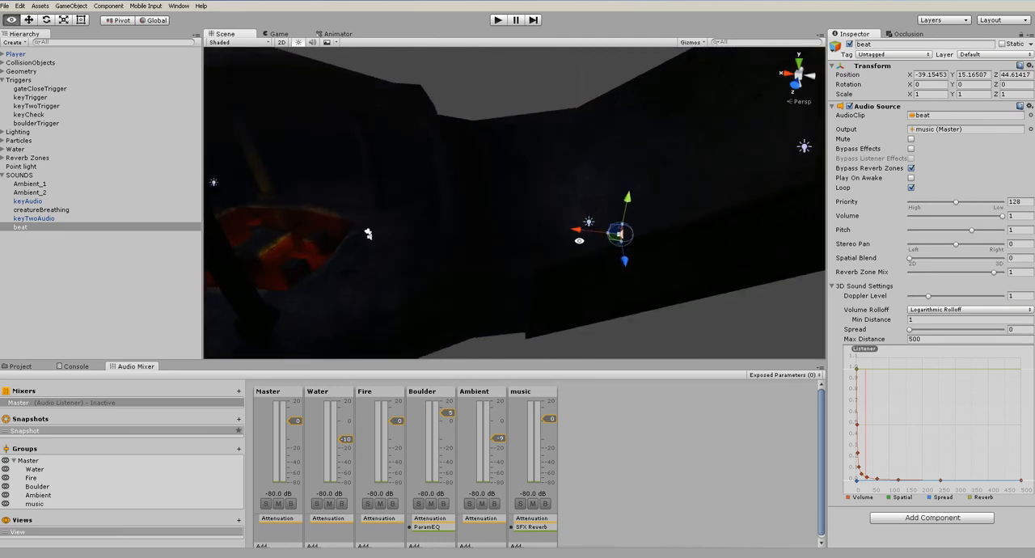
{"action": "left_click_drag", "start_coordinate": [568, 256], "coordinate": [813, 209], "text": "alt"}
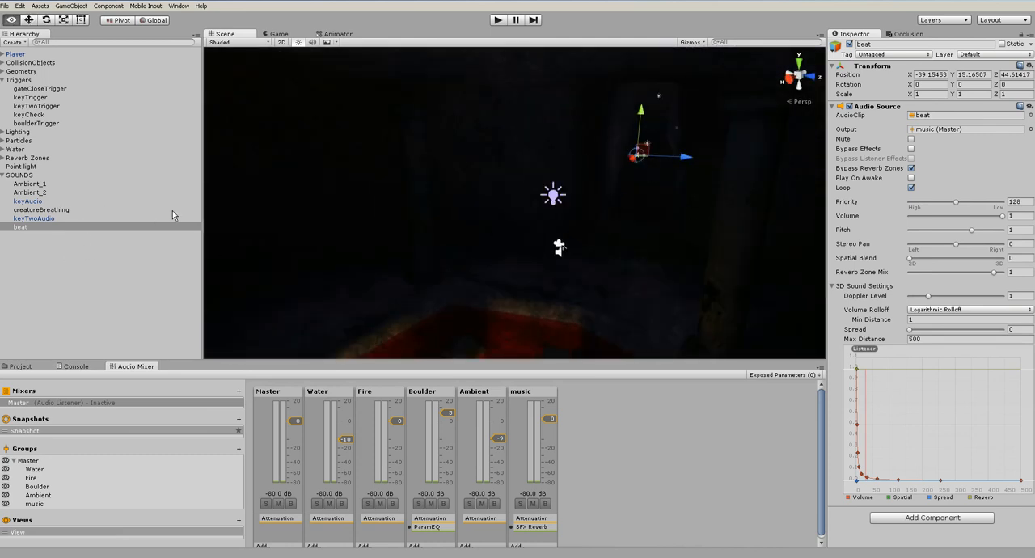
{"action": "left_click_drag", "start_coordinate": [664, 150], "coordinate": [656, 178], "text": "alt"}
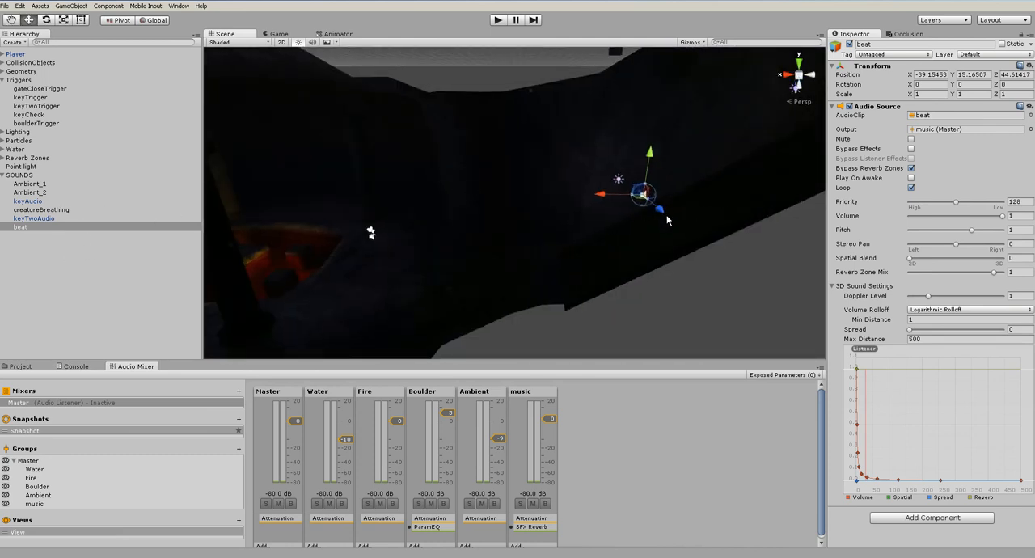
Play-test the level past the lava to the boulder trigger to hear the beat with reverb zones bypassed
{"action": "left_click", "coordinate": [497, 20]}
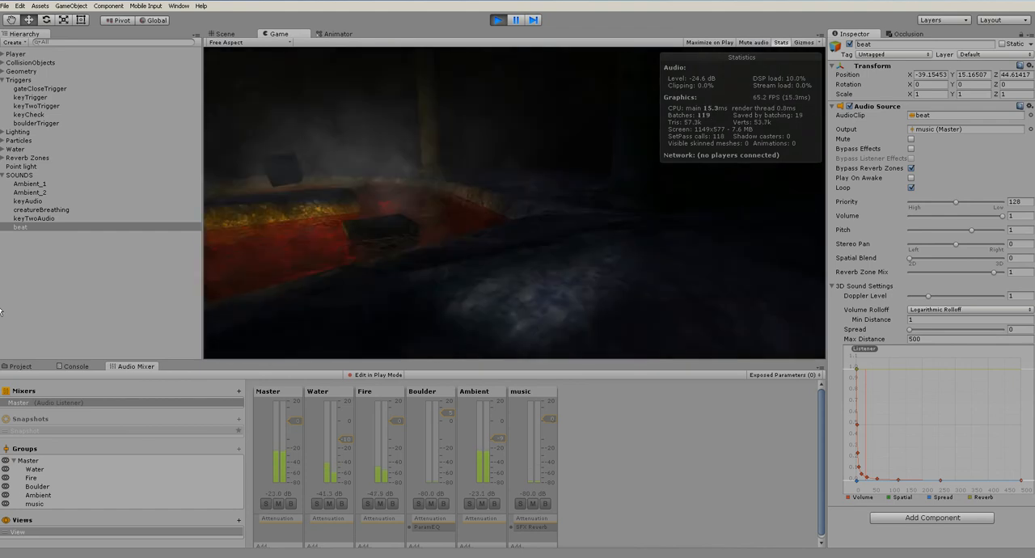
{"action": "key", "text": "w"}
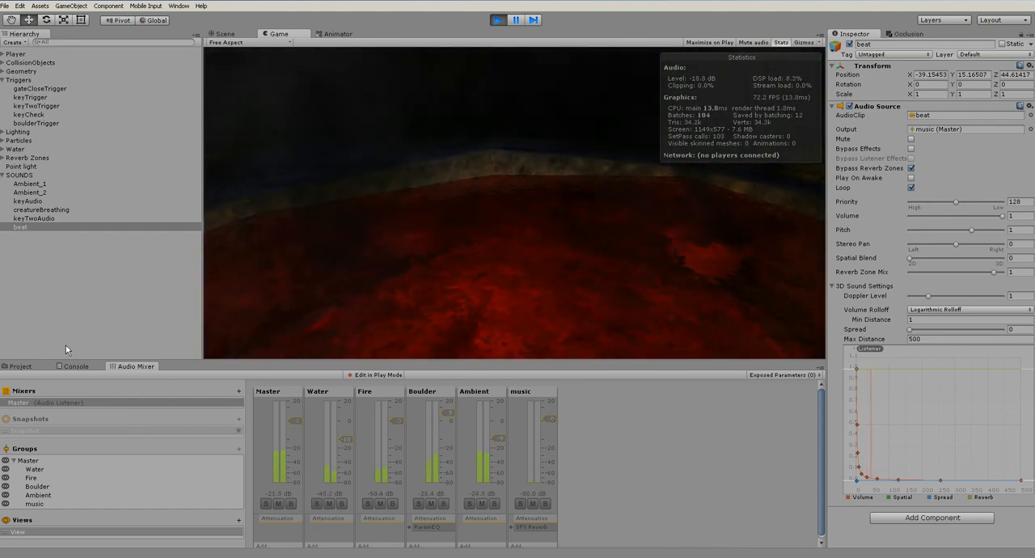
{"action": "key", "text": "w"}
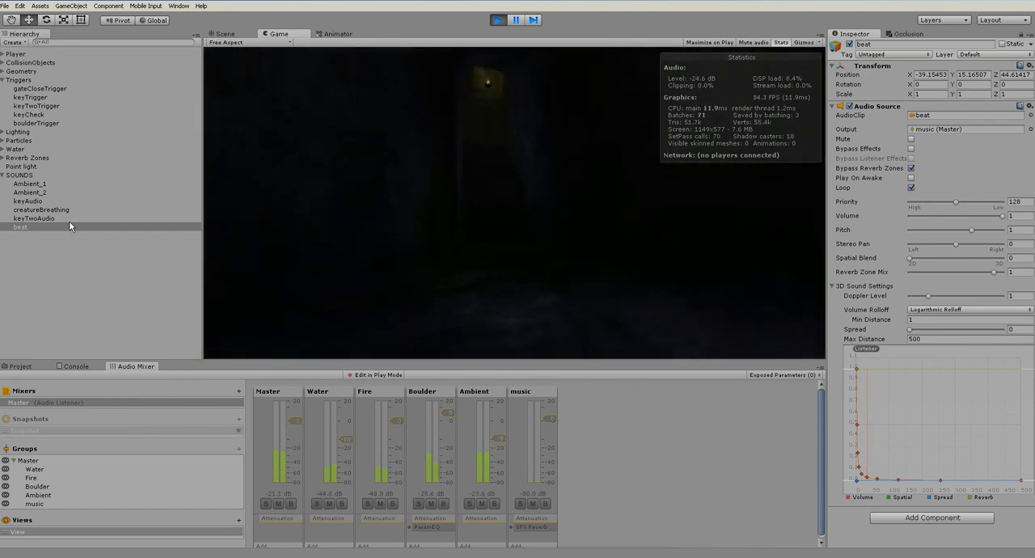
{"action": "key", "text": "w"}
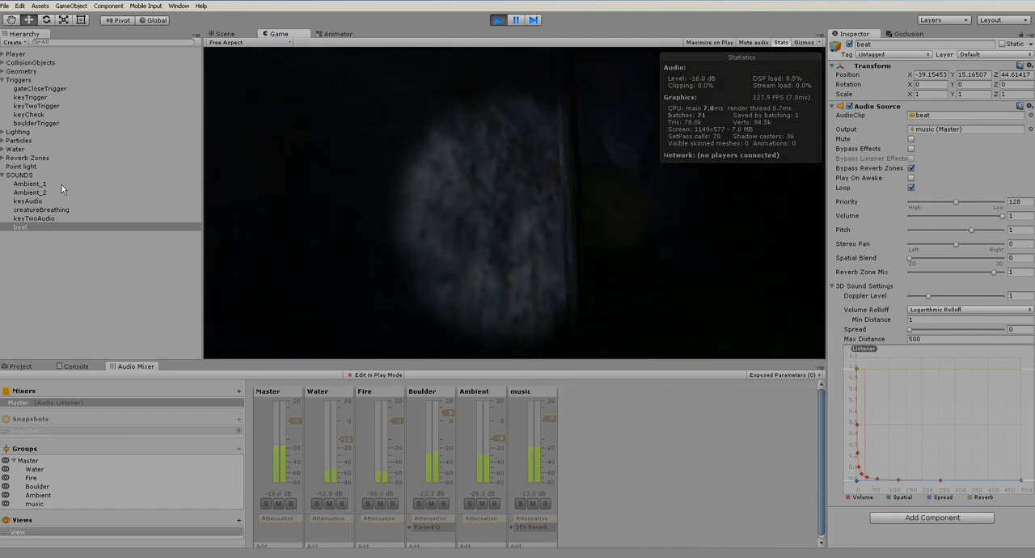
With mixer editing enabled, set the music reverb's Room to -922 mB, Decay HF Ratio 0.80, Reflections -5363 mB and Reflect Delay 0.14
{"action": "left_click", "coordinate": [386, 374]}
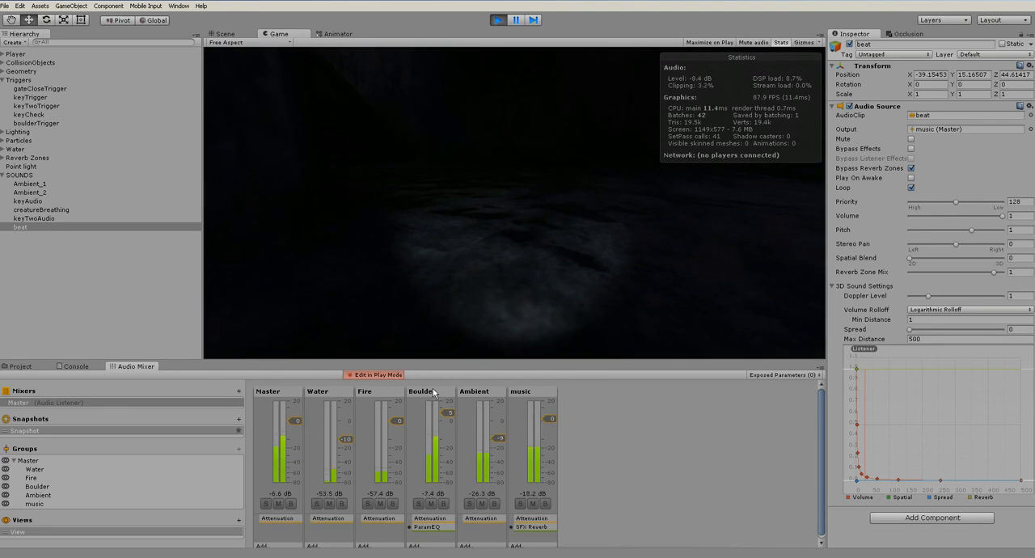
{"action": "left_click", "coordinate": [525, 396]}
{"action": "left_click_drag", "start_coordinate": [976, 152], "coordinate": [985, 154]}
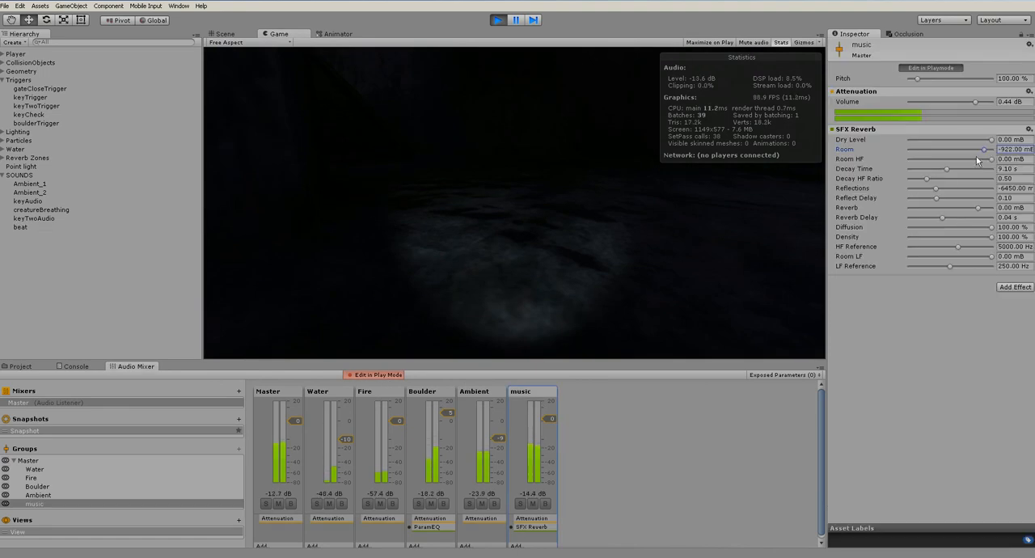
{"action": "left_click_drag", "start_coordinate": [931, 179], "coordinate": [949, 196]}
{"action": "left_click", "coordinate": [941, 188]}
Try an Echo effect after the reverb on the music group and remove it
{"action": "left_click", "coordinate": [1017, 291]}
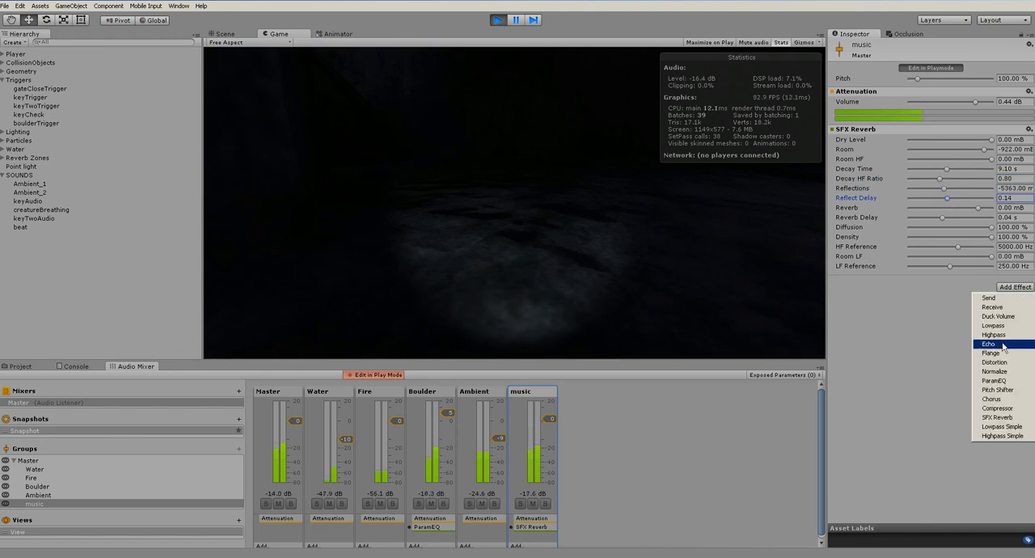
{"action": "left_click", "coordinate": [1001, 345]}
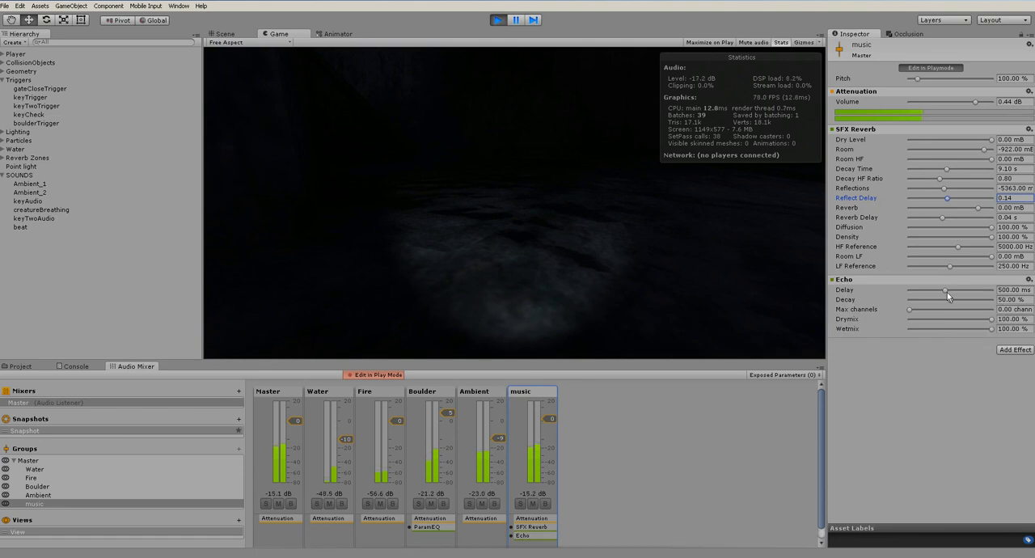
{"action": "right_click", "coordinate": [849, 281]}
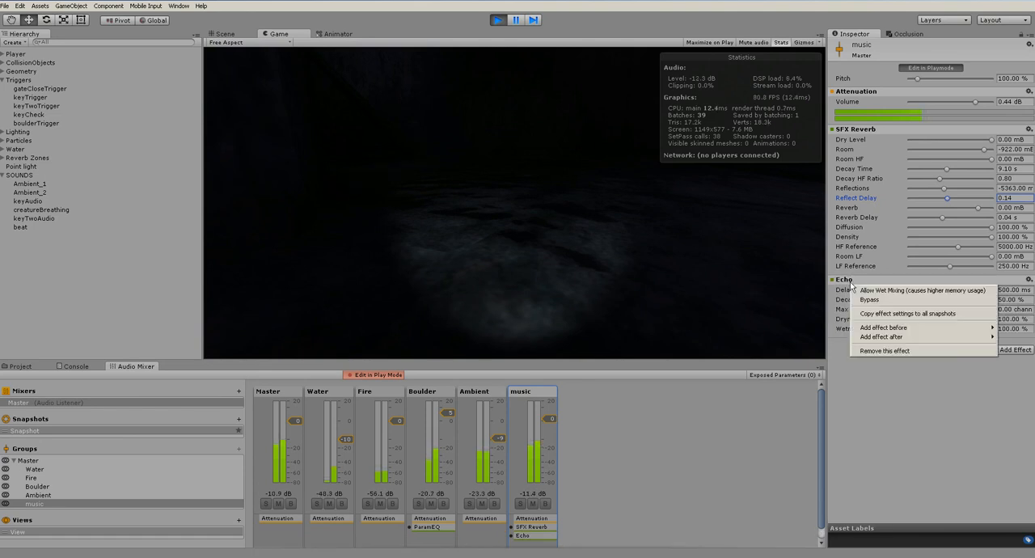
{"action": "left_click", "coordinate": [885, 350]}
Try a Lowpass effect on the music group with varied cutoff frequency and raised resonance, and remove it
{"action": "left_click", "coordinate": [1015, 287]}
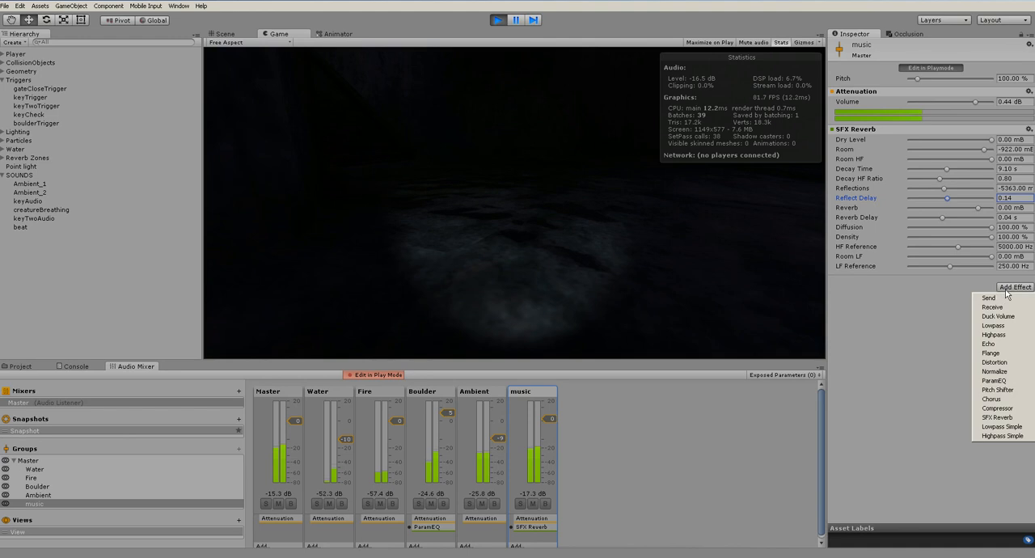
{"action": "left_click", "coordinate": [999, 325]}
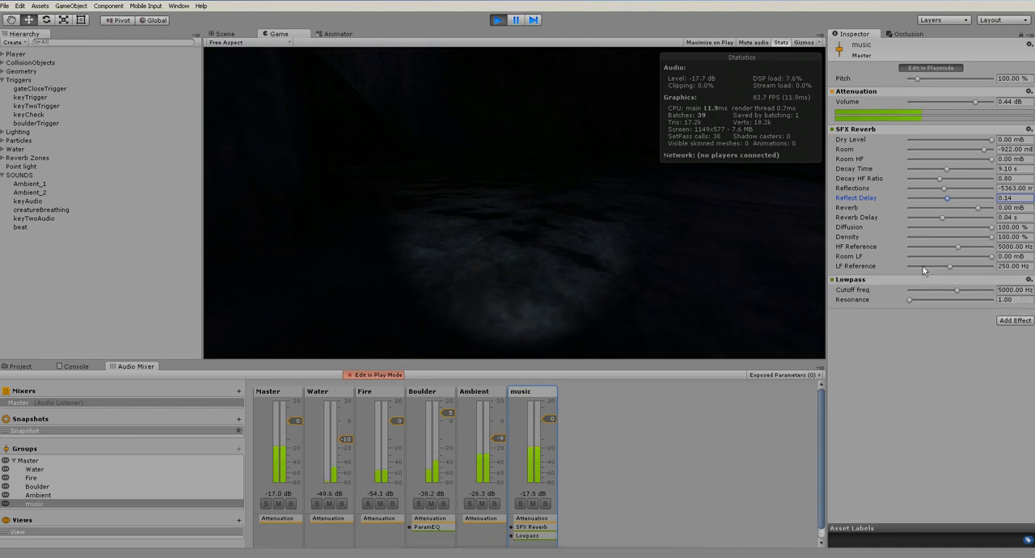
{"action": "left_click_drag", "start_coordinate": [956, 291], "coordinate": [1003, 296]}
{"action": "left_click_drag", "start_coordinate": [910, 300], "coordinate": [993, 301]}
{"action": "left_click_drag", "start_coordinate": [992, 289], "coordinate": [948, 295]}
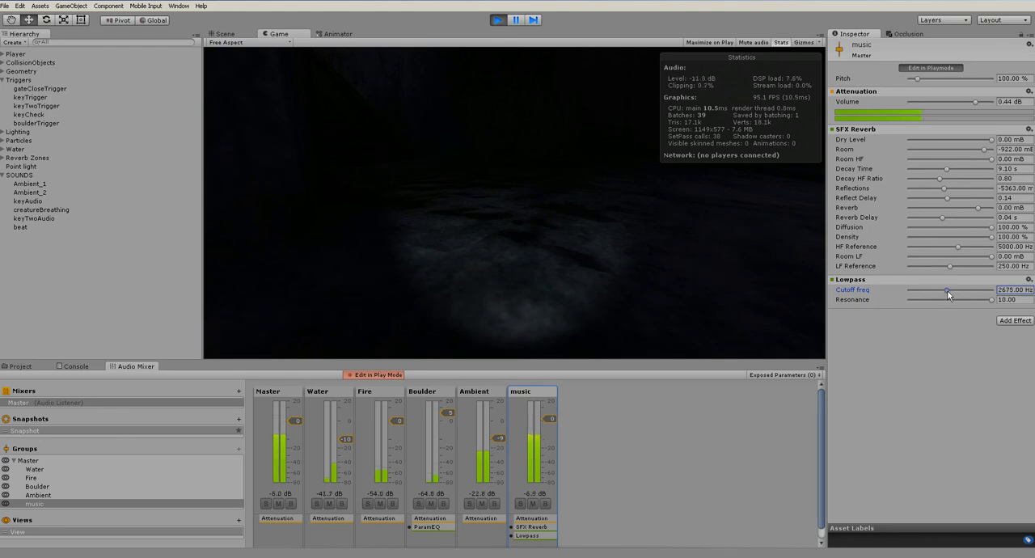
{"action": "right_click", "coordinate": [859, 283]}
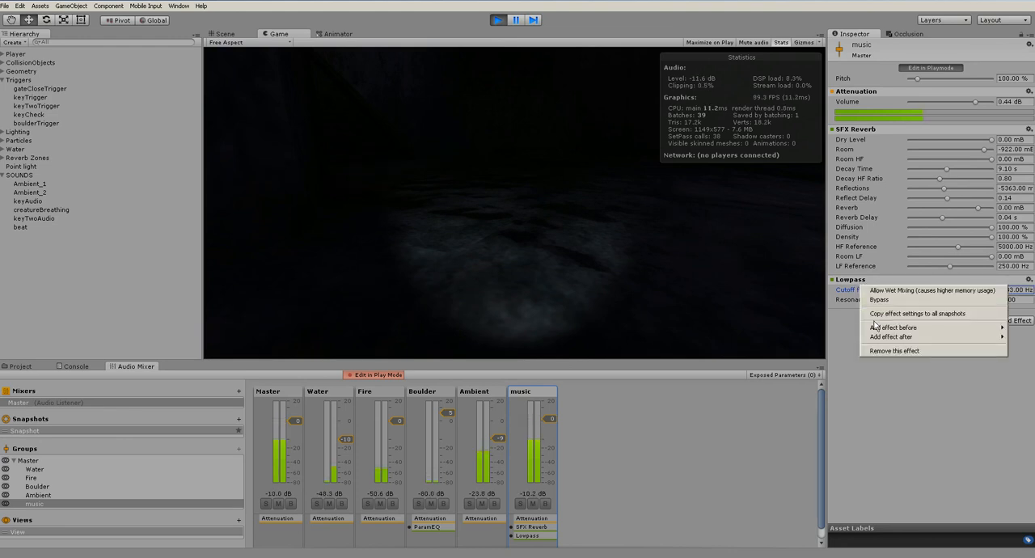
{"action": "left_click", "coordinate": [894, 350]}
Try a ParamEQ effect on the music group with adjusted frequency settings, and remove it
{"action": "left_click", "coordinate": [1013, 289]}
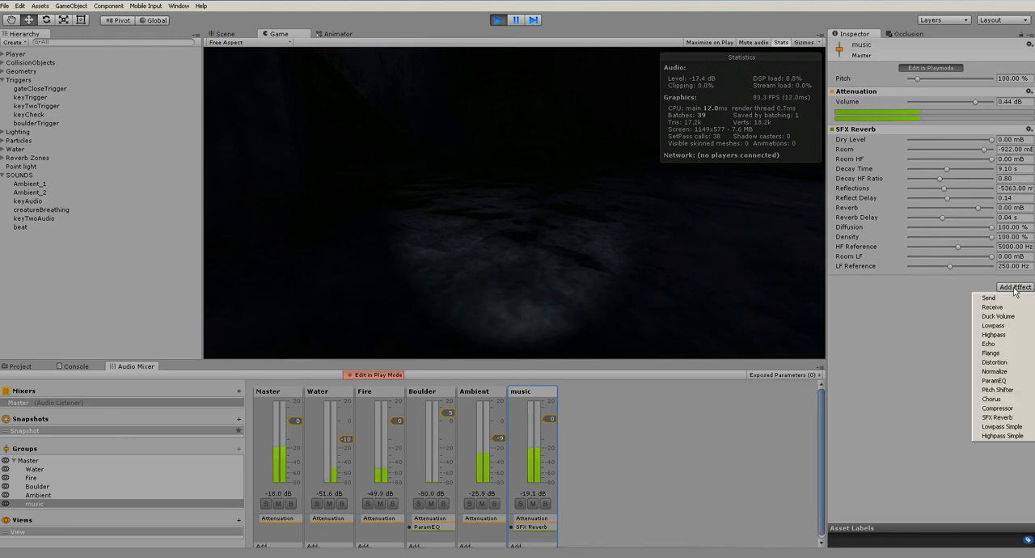
{"action": "left_click", "coordinate": [996, 380]}
{"action": "left_click_drag", "start_coordinate": [908, 315], "coordinate": [856, 198]}
{"action": "left_click_drag", "start_coordinate": [920, 292], "coordinate": [931, 291]}
{"action": "right_click", "coordinate": [858, 280]}
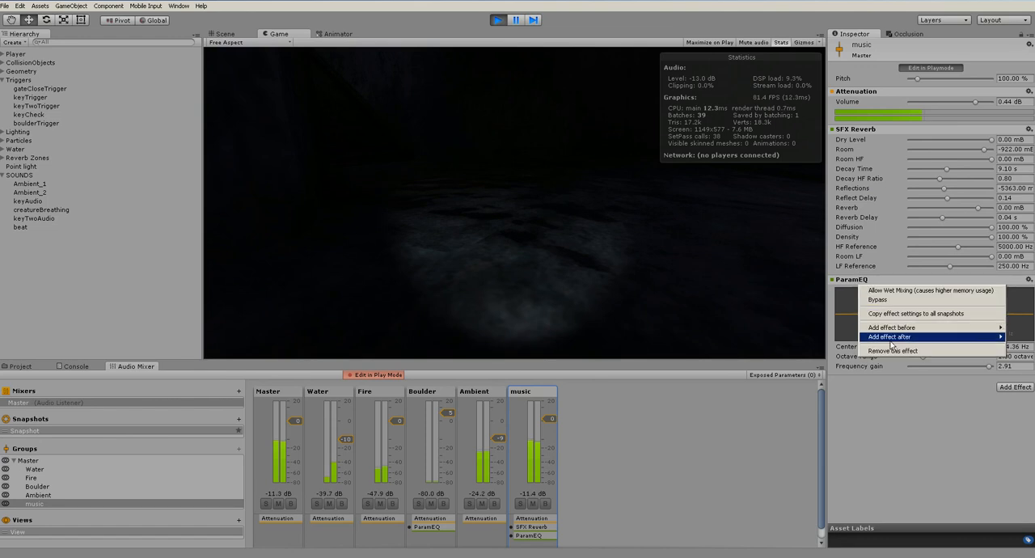
{"action": "left_click", "coordinate": [959, 350]}
Try a Highpass Simple effect on the music group with a varied cutoff frequency, and remove it
{"action": "left_click", "coordinate": [1019, 288]}
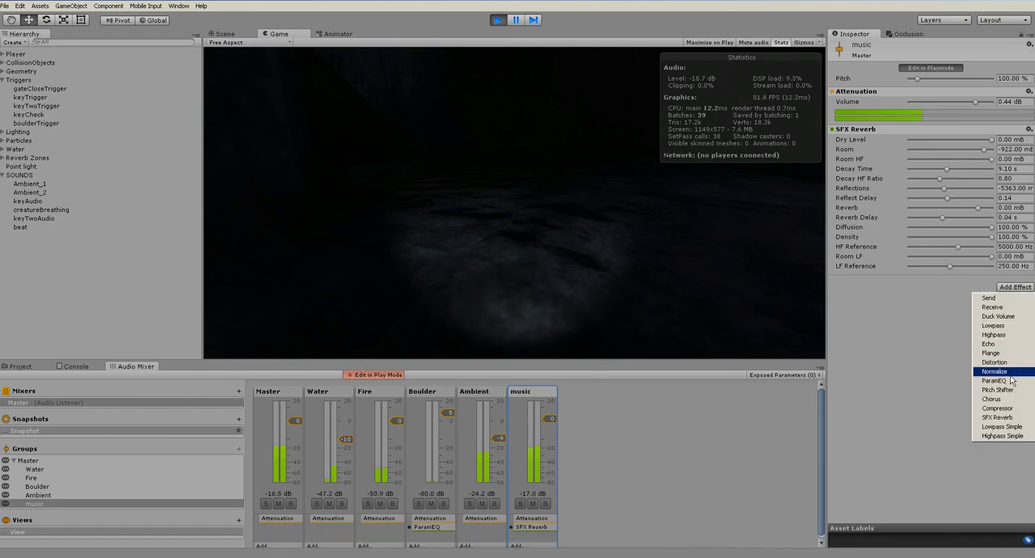
{"action": "left_click", "coordinate": [1002, 435]}
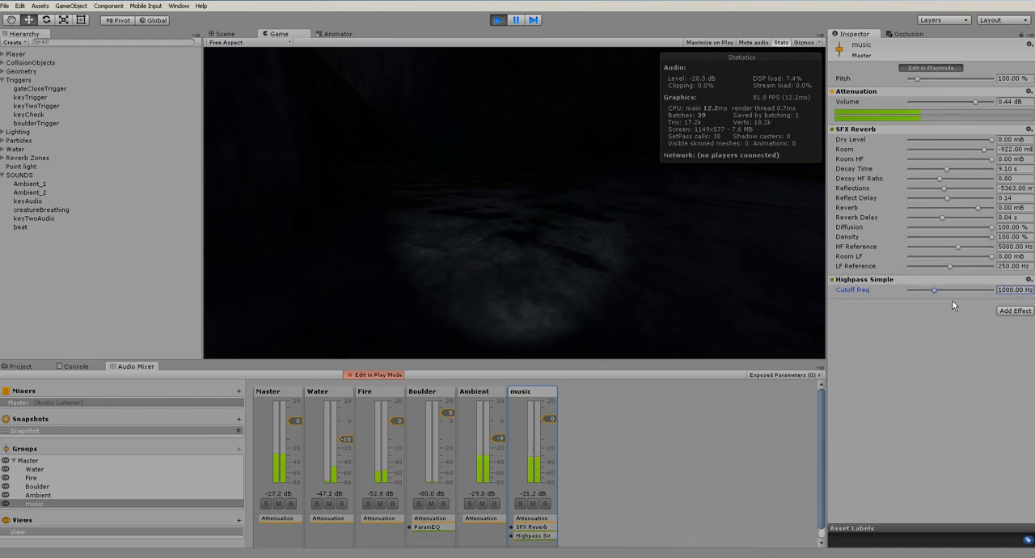
{"action": "left_click_drag", "start_coordinate": [967, 291], "coordinate": [930, 291]}
{"action": "right_click", "coordinate": [881, 278]}
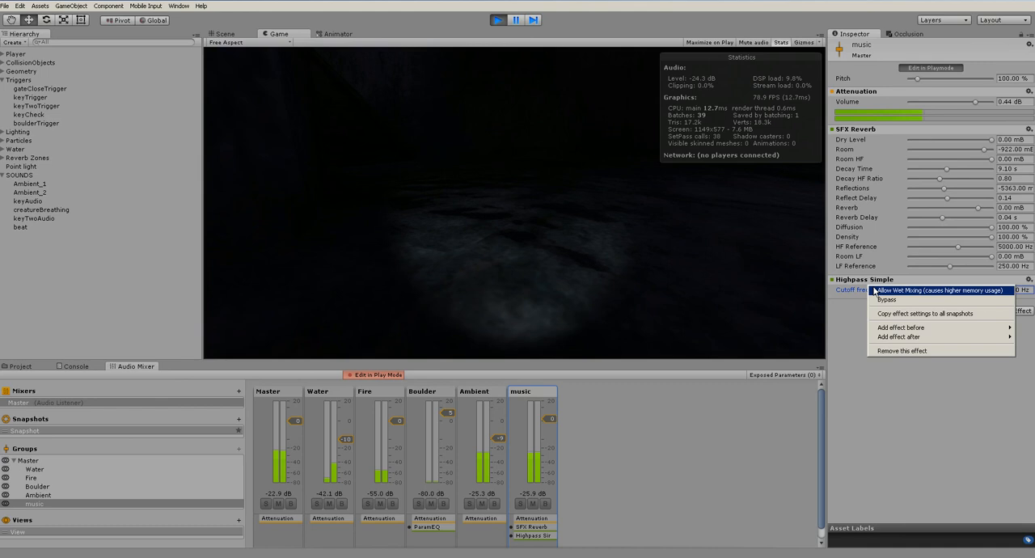
{"action": "left_click", "coordinate": [889, 350]}
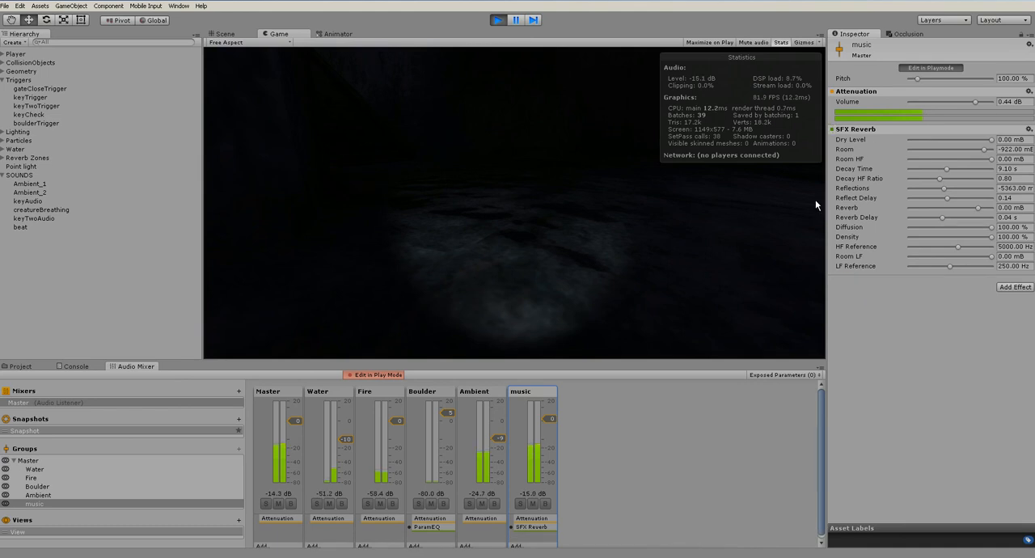
Remove the SFX Reverb effect from the music group and stop the play-test
{"action": "right_click", "coordinate": [863, 131]}
{"action": "left_click", "coordinate": [897, 199]}
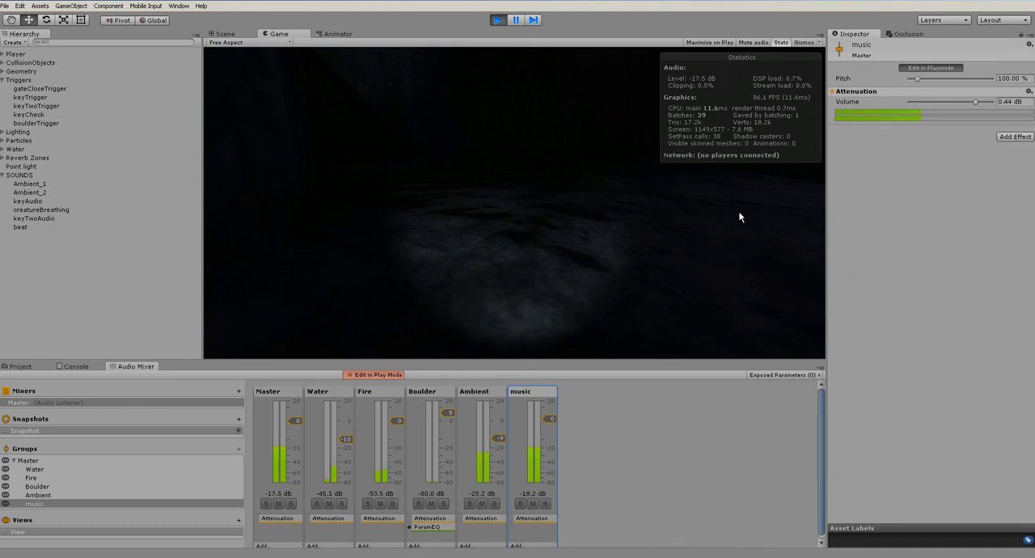
{"action": "left_click", "coordinate": [498, 20]}
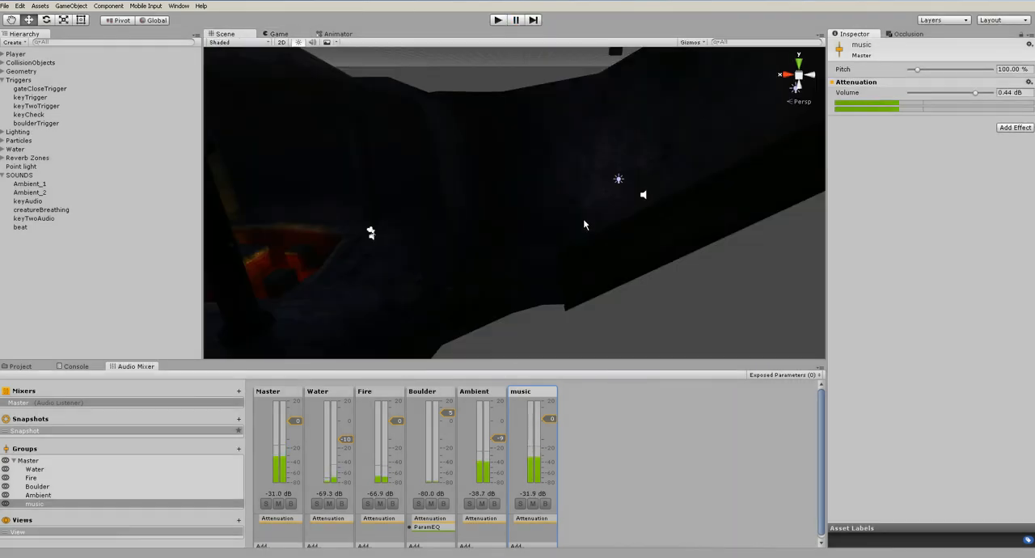
View the lava room in the UV Charts, Systems, Albedo, Emissive, Directionality and Baked global illumination modes
{"action": "left_click", "coordinate": [603, 400]}
{"action": "scroll", "coordinate": [673, 290], "scroll_direction": "down", "scroll_amount": 12}
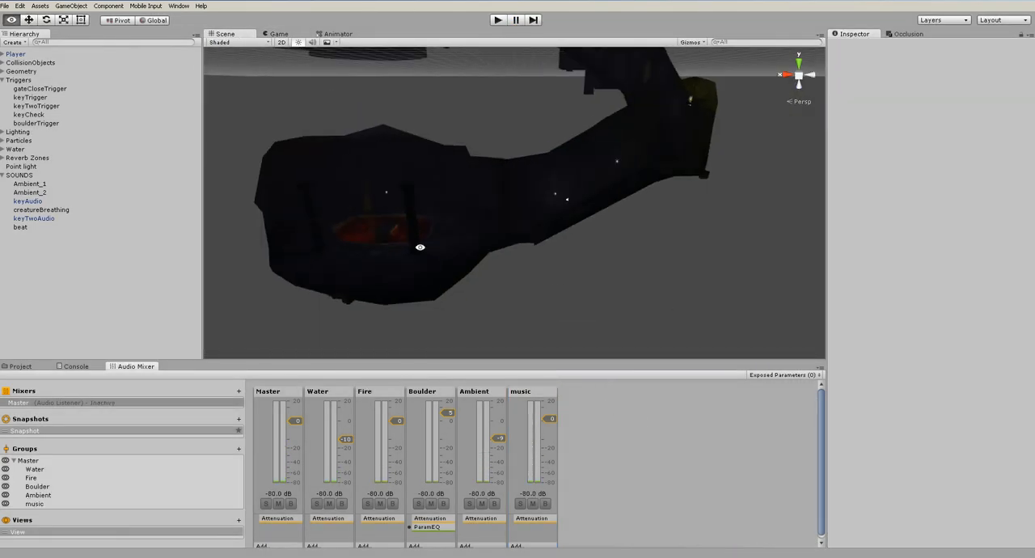
{"action": "left_click_drag", "start_coordinate": [557, 288], "coordinate": [664, 225], "text": "alt"}
{"action": "scroll", "coordinate": [638, 238], "scroll_direction": "up", "scroll_amount": 8}
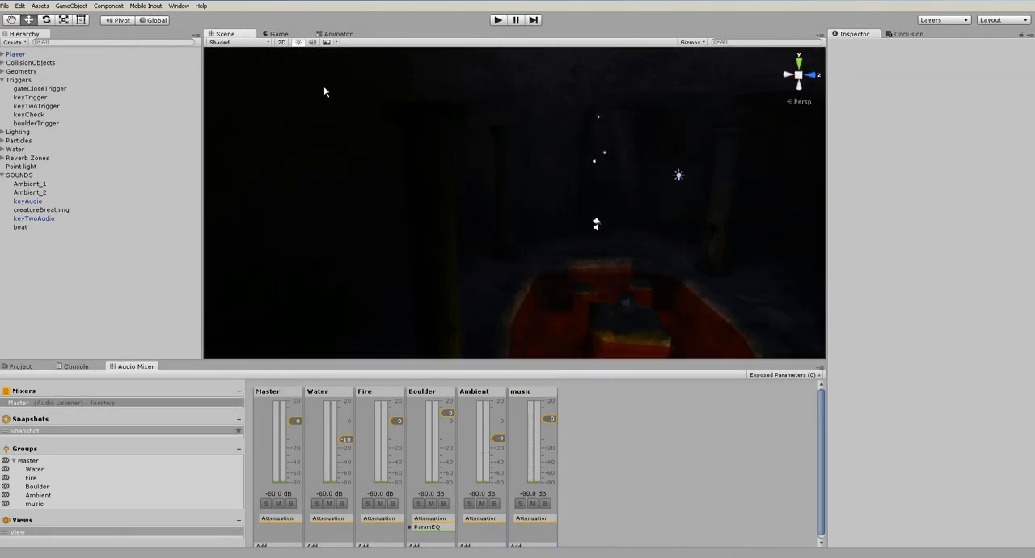
{"action": "middle_click_drag", "start_coordinate": [630, 214], "coordinate": [591, 193]}
{"action": "scroll", "coordinate": [591, 196], "scroll_direction": "up", "scroll_amount": 3}
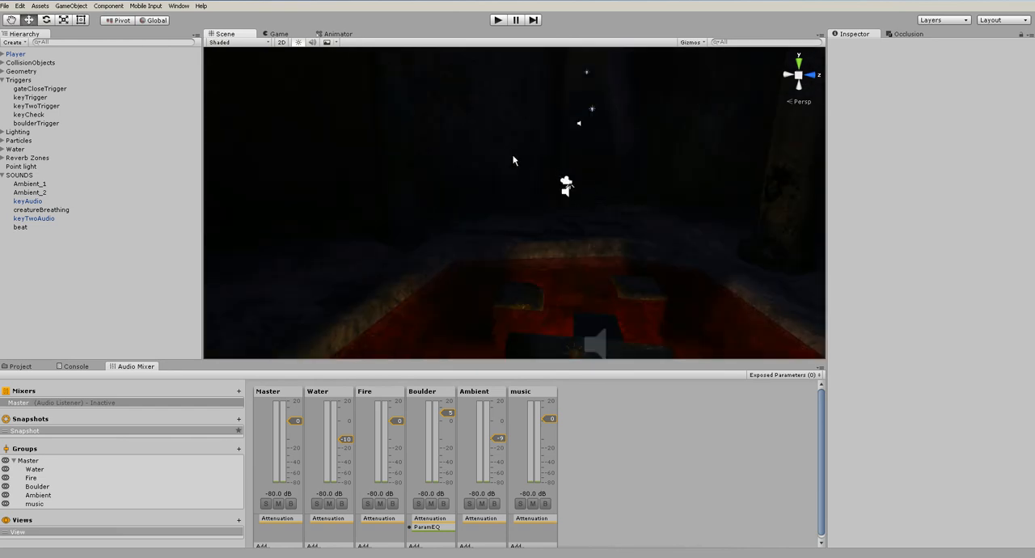
{"action": "left_click", "coordinate": [239, 43]}
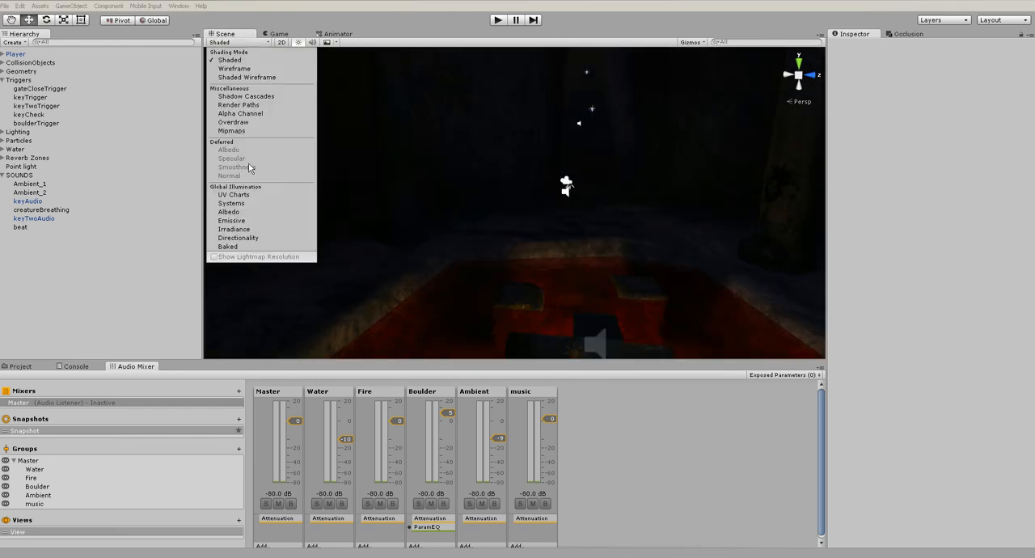
{"action": "left_click", "coordinate": [253, 196]}
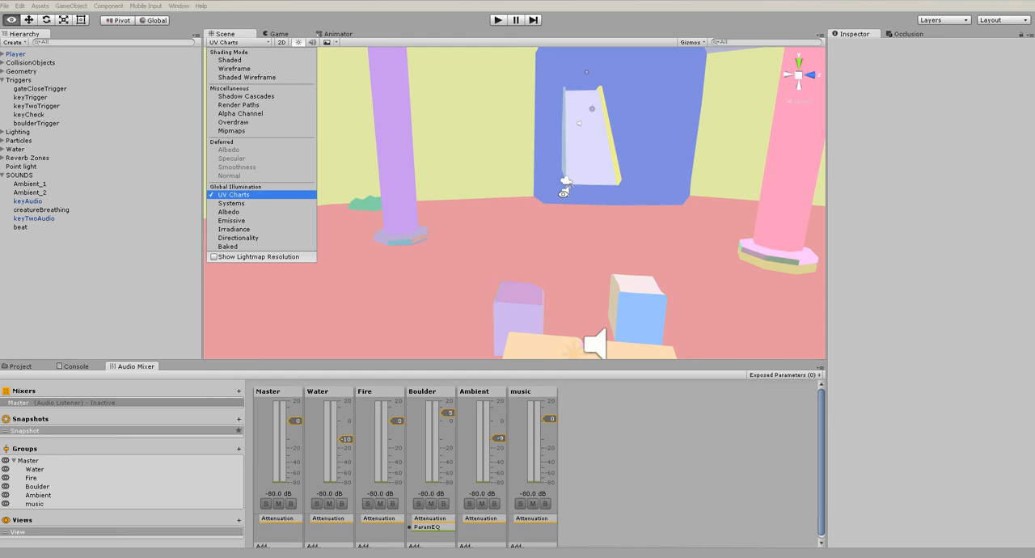
{"action": "left_click_drag", "start_coordinate": [504, 201], "coordinate": [318, 159], "text": "alt"}
{"action": "left_click", "coordinate": [233, 43]}
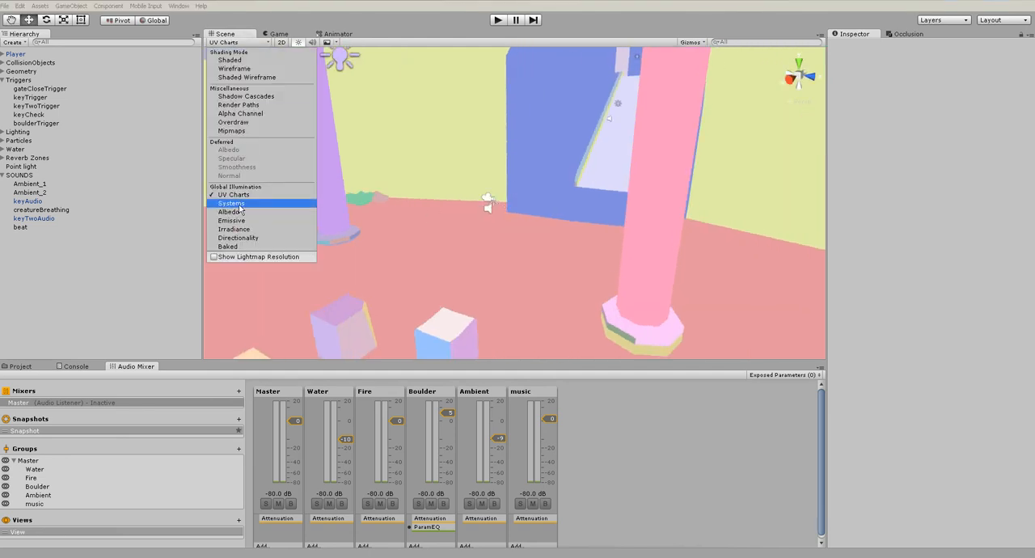
{"action": "left_click", "coordinate": [235, 203]}
{"action": "left_click", "coordinate": [239, 213]}
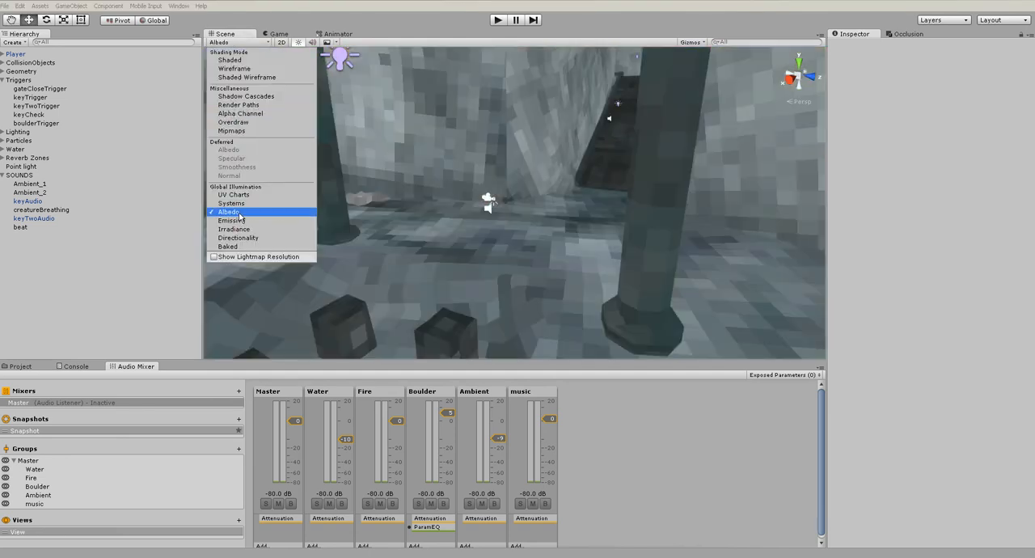
{"action": "left_click", "coordinate": [233, 220]}
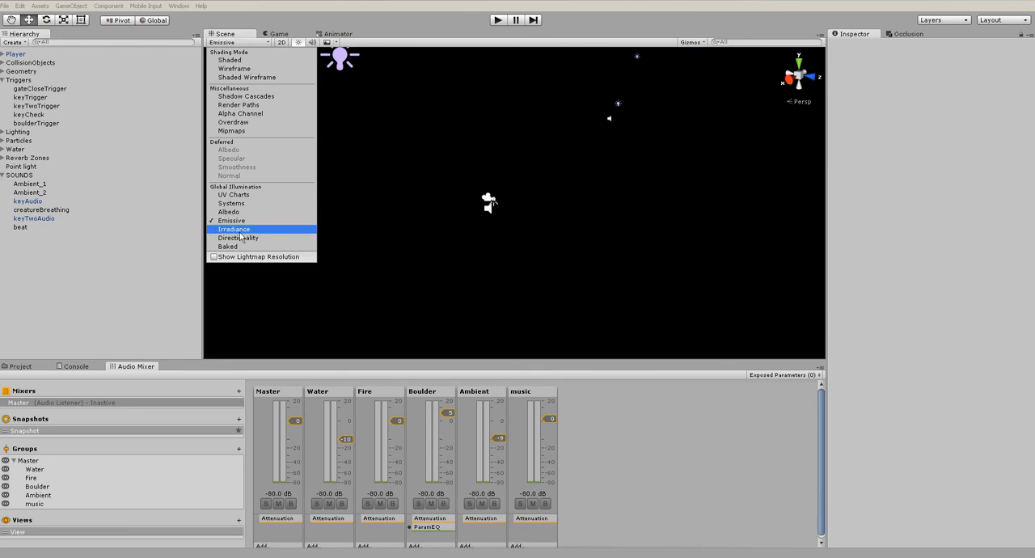
{"action": "left_click", "coordinate": [240, 237]}
{"action": "left_click", "coordinate": [240, 247]}
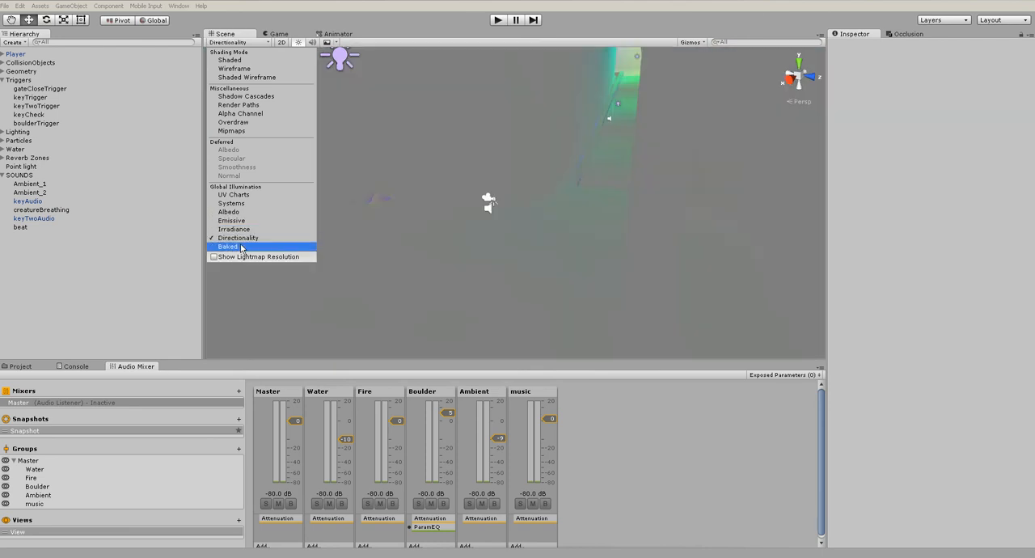
Examine the baked lighting throughout the cave, around the pillars and on the lava pit's stone blocks
{"action": "left_click_drag", "start_coordinate": [566, 212], "coordinate": [315, 206], "text": "alt"}
{"action": "mouse_move", "coordinate": [622, 182]}
{"action": "middle_mouse_down"}
{"action": "mouse_move", "coordinate": [470, 287]}
{"action": "mouse_move", "coordinate": [438, 288]}
{"action": "middle_mouse_up"}
{"action": "left_click_drag", "start_coordinate": [581, 222], "coordinate": [418, 243], "text": "alt"}
{"action": "left_click_drag", "start_coordinate": [669, 153], "coordinate": [501, 231], "text": "alt"}
{"action": "scroll", "coordinate": [542, 234], "scroll_direction": "down", "scroll_amount": 5}
{"action": "scroll", "coordinate": [501, 231], "scroll_direction": "up", "scroll_amount": 6}
{"action": "middle_click_drag", "start_coordinate": [324, 246], "coordinate": [595, 238]}
{"action": "scroll", "coordinate": [595, 238], "scroll_direction": "up", "scroll_amount": 4}
{"action": "left_click_drag", "start_coordinate": [631, 239], "coordinate": [744, 221], "text": "alt"}
{"action": "scroll", "coordinate": [615, 213], "scroll_direction": "down", "scroll_amount": 6}
{"action": "scroll", "coordinate": [618, 217], "scroll_direction": "down", "scroll_amount": 5}
{"action": "left_click_drag", "start_coordinate": [680, 213], "coordinate": [543, 275], "text": "alt"}
{"action": "middle_click_drag", "start_coordinate": [502, 252], "coordinate": [612, 250]}
{"action": "left_click_drag", "start_coordinate": [599, 243], "coordinate": [504, 253], "text": "alt"}
{"action": "middle_click_drag", "start_coordinate": [503, 254], "coordinate": [626, 202]}
{"action": "scroll", "coordinate": [626, 202], "scroll_direction": "up", "scroll_amount": 5}
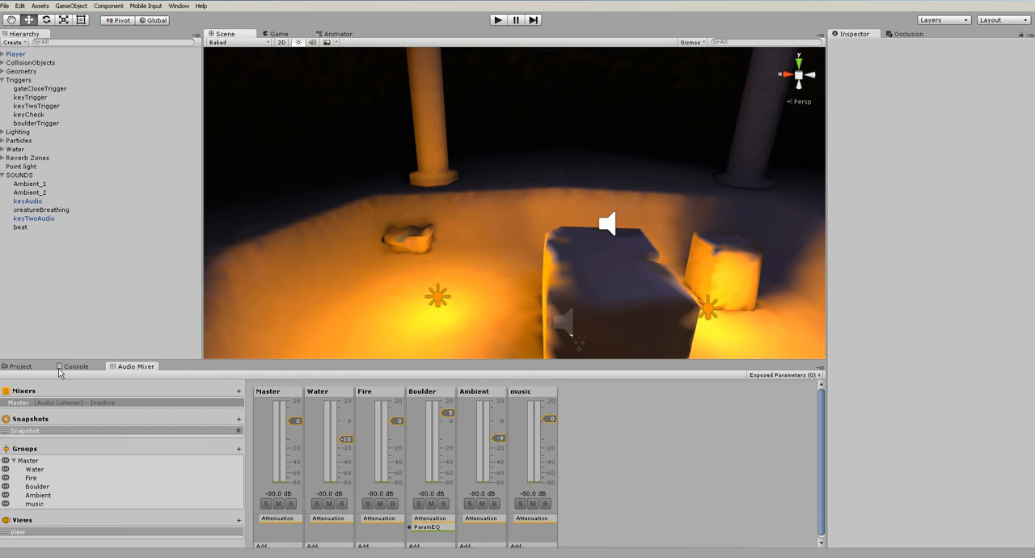
Show the project's Sounds folder and select the grunt clip, ending with nothing selected
{"action": "left_click", "coordinate": [21, 366]}
{"action": "left_click", "coordinate": [34, 489]}
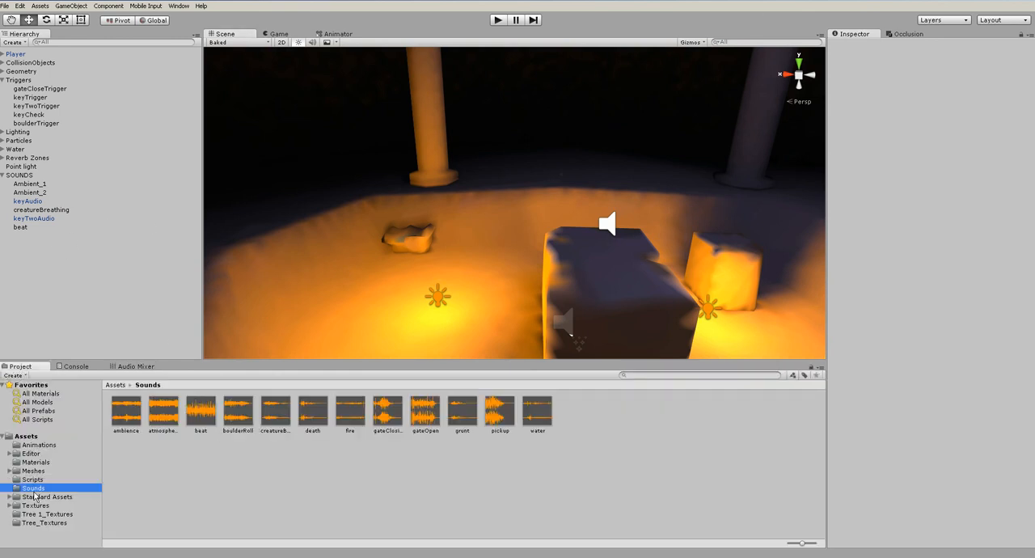
{"action": "left_click", "coordinate": [460, 414]}
{"action": "left_click", "coordinate": [93, 286]}
View the lava room in the Shadow Cascades, Render Paths, Alpha Channel, Overdraw and Mipmaps modes
{"action": "left_click_drag", "start_coordinate": [392, 236], "coordinate": [577, 273], "text": "alt"}
{"action": "scroll", "coordinate": [577, 275], "scroll_direction": "up", "scroll_amount": 3}
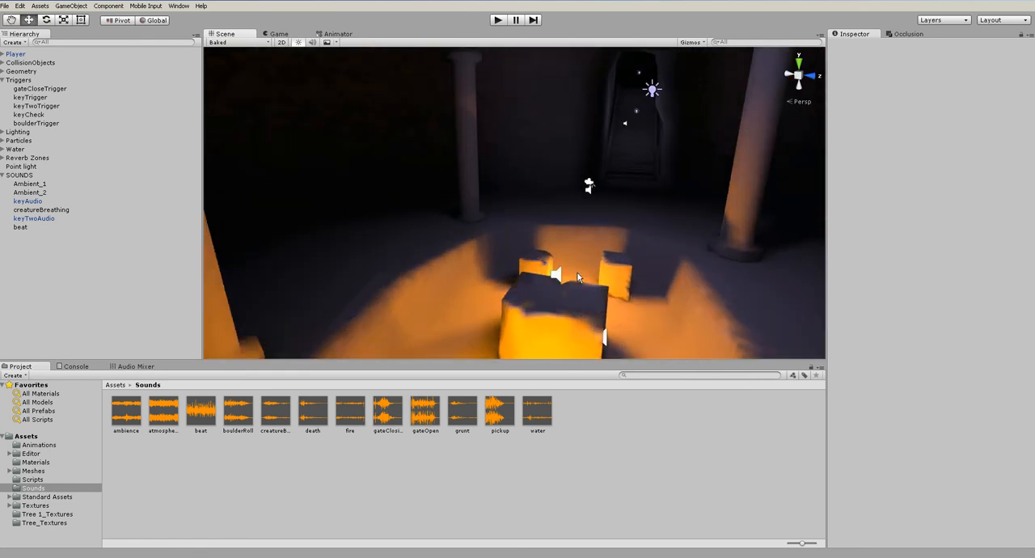
{"action": "left_click", "coordinate": [231, 42]}
{"action": "left_click", "coordinate": [243, 96]}
{"action": "left_click", "coordinate": [232, 43]}
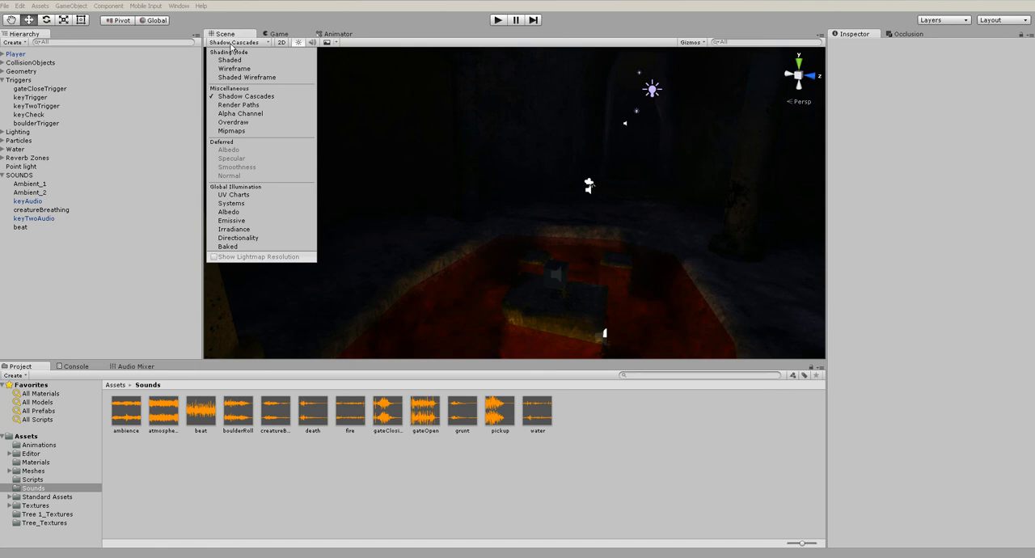
{"action": "left_click", "coordinate": [239, 105]}
{"action": "left_click", "coordinate": [238, 114]}
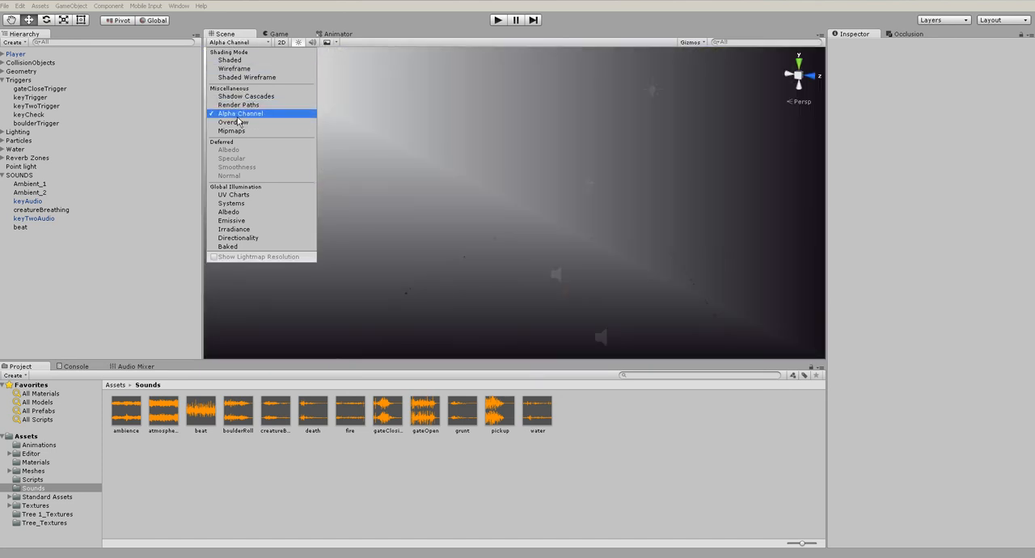
{"action": "left_click", "coordinate": [239, 122]}
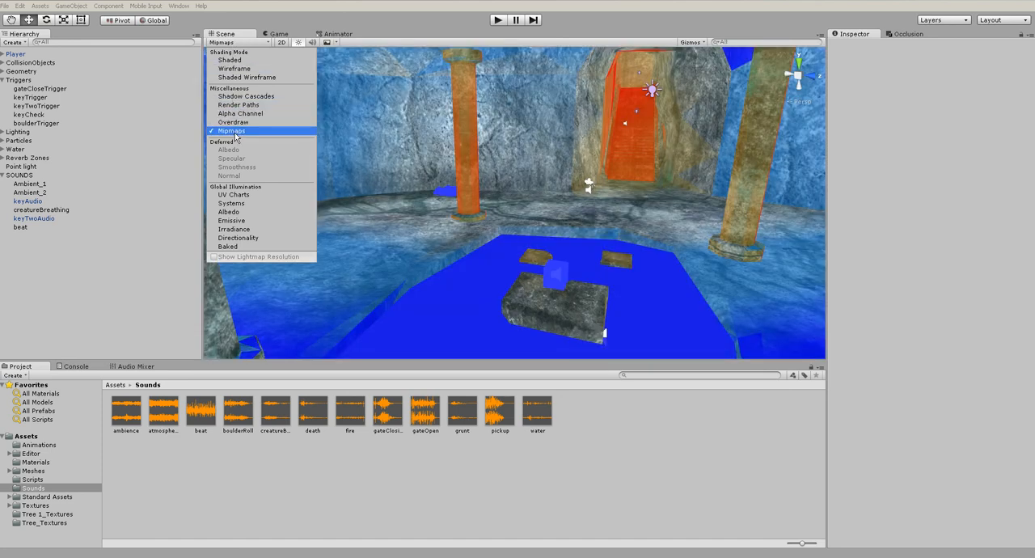
Compare the UV Charts, Systems, Albedo, Emissive and Baked displays of the lava room from the current viewpoint
{"action": "left_click", "coordinate": [236, 195]}
{"action": "left_click", "coordinate": [240, 206]}
{"action": "left_click", "coordinate": [240, 212]}
{"action": "left_click", "coordinate": [241, 220]}
{"action": "left_click", "coordinate": [242, 213]}
{"action": "left_click", "coordinate": [242, 204]}
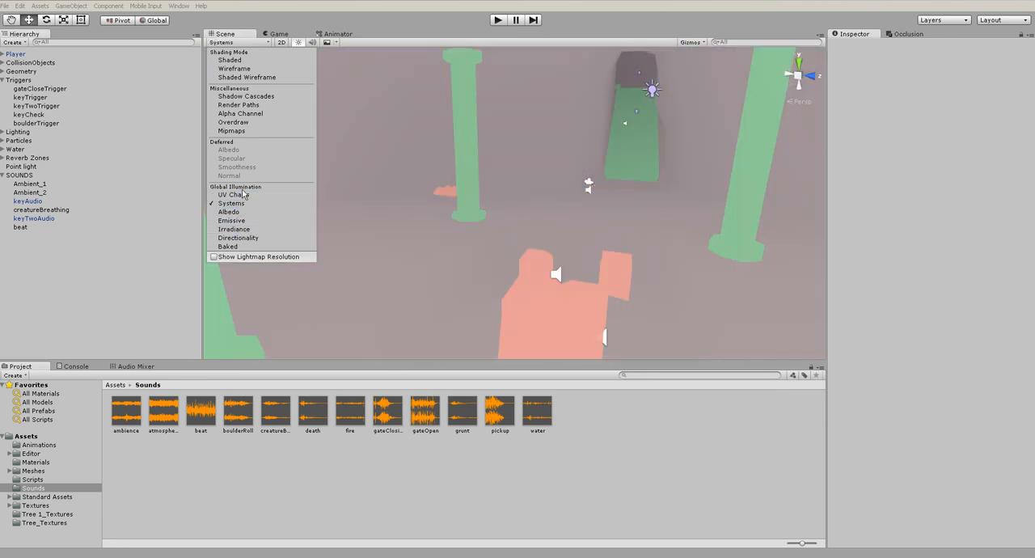
{"action": "left_click", "coordinate": [247, 247]}
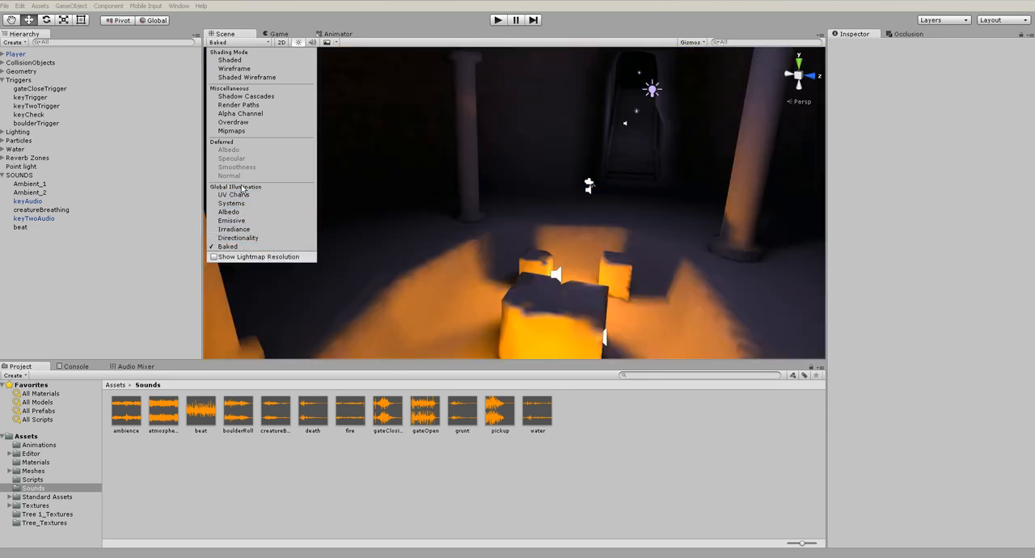
Return the scene display to Shaded and select the Cave_2 geometry
{"action": "left_click", "coordinate": [249, 61]}
{"action": "left_click", "coordinate": [633, 236]}
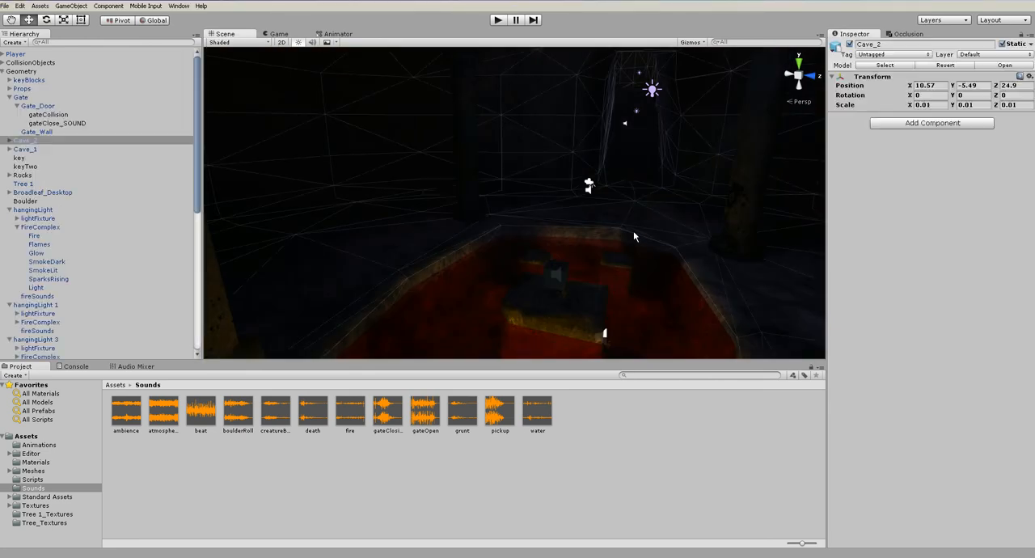